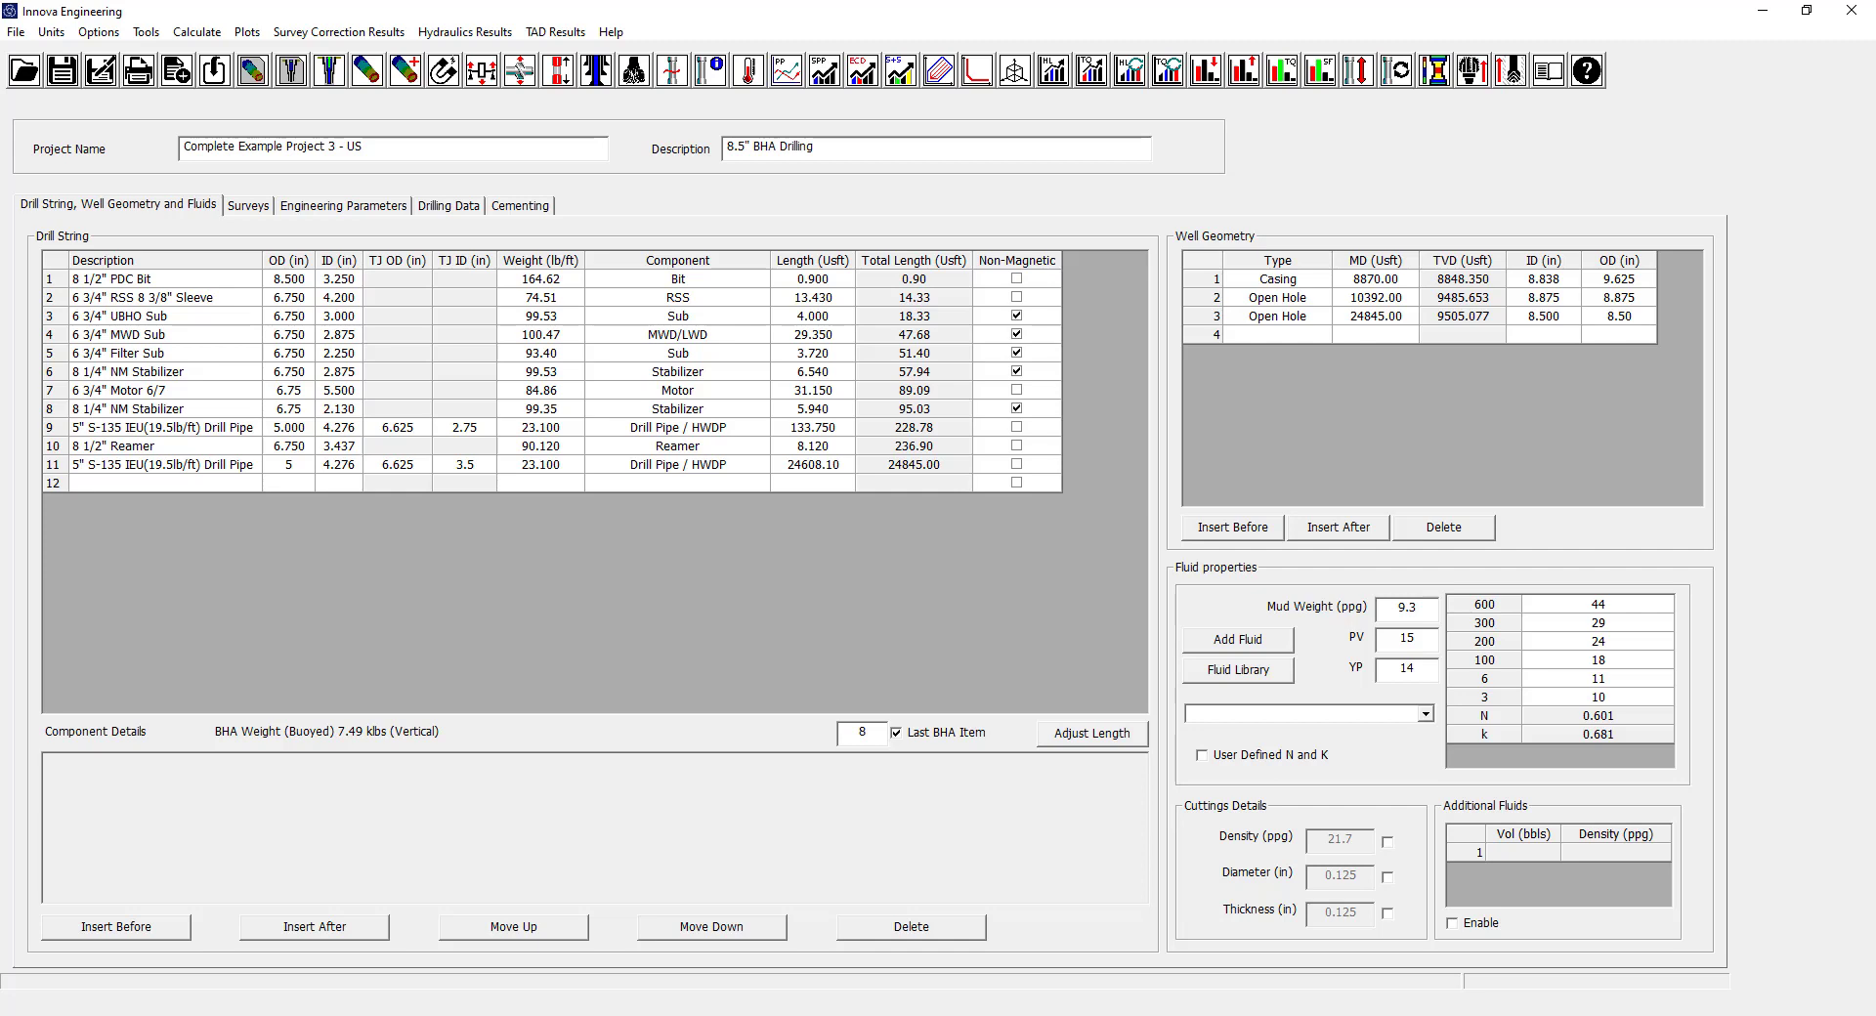
Browse the help manual's pages on the Drilling Parameters tab, File Menu, Options Menu and Tools Menu, and close it.
{"action": "left_click", "coordinate": [613, 33]}
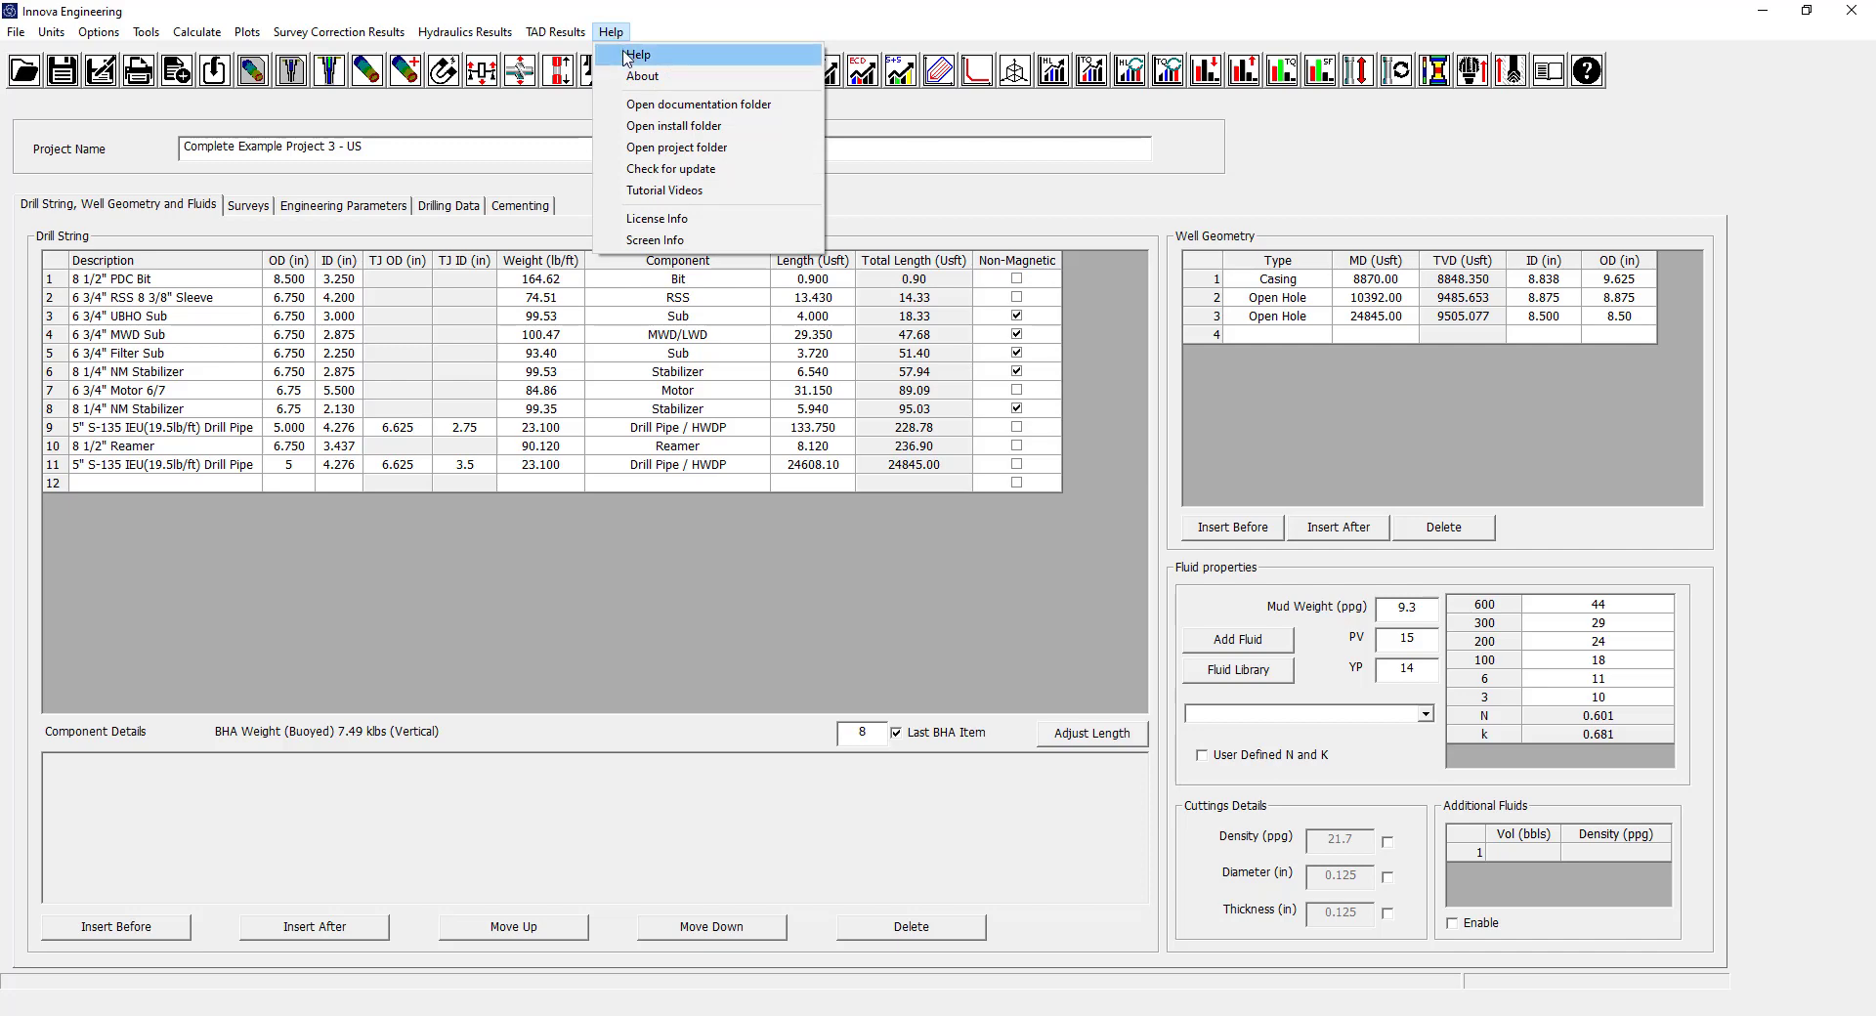
{"action": "left_click", "coordinate": [627, 57]}
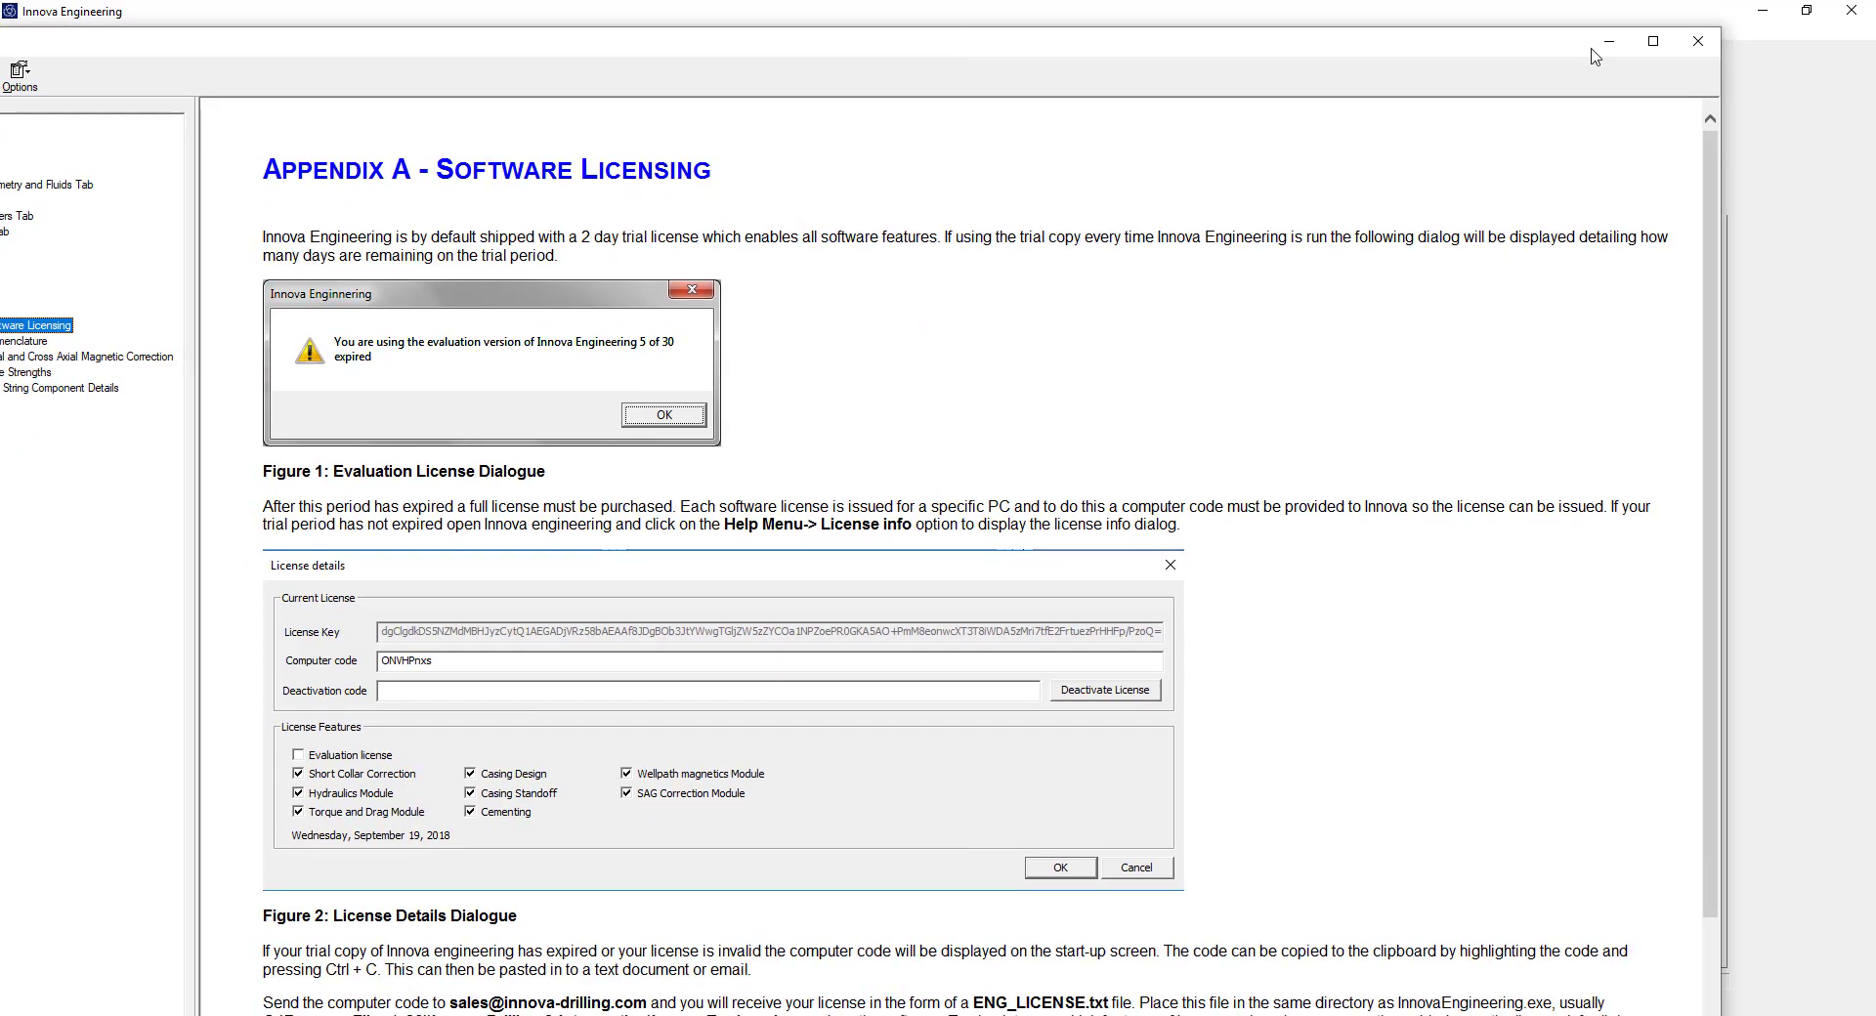
{"action": "left_click", "coordinate": [1654, 41]}
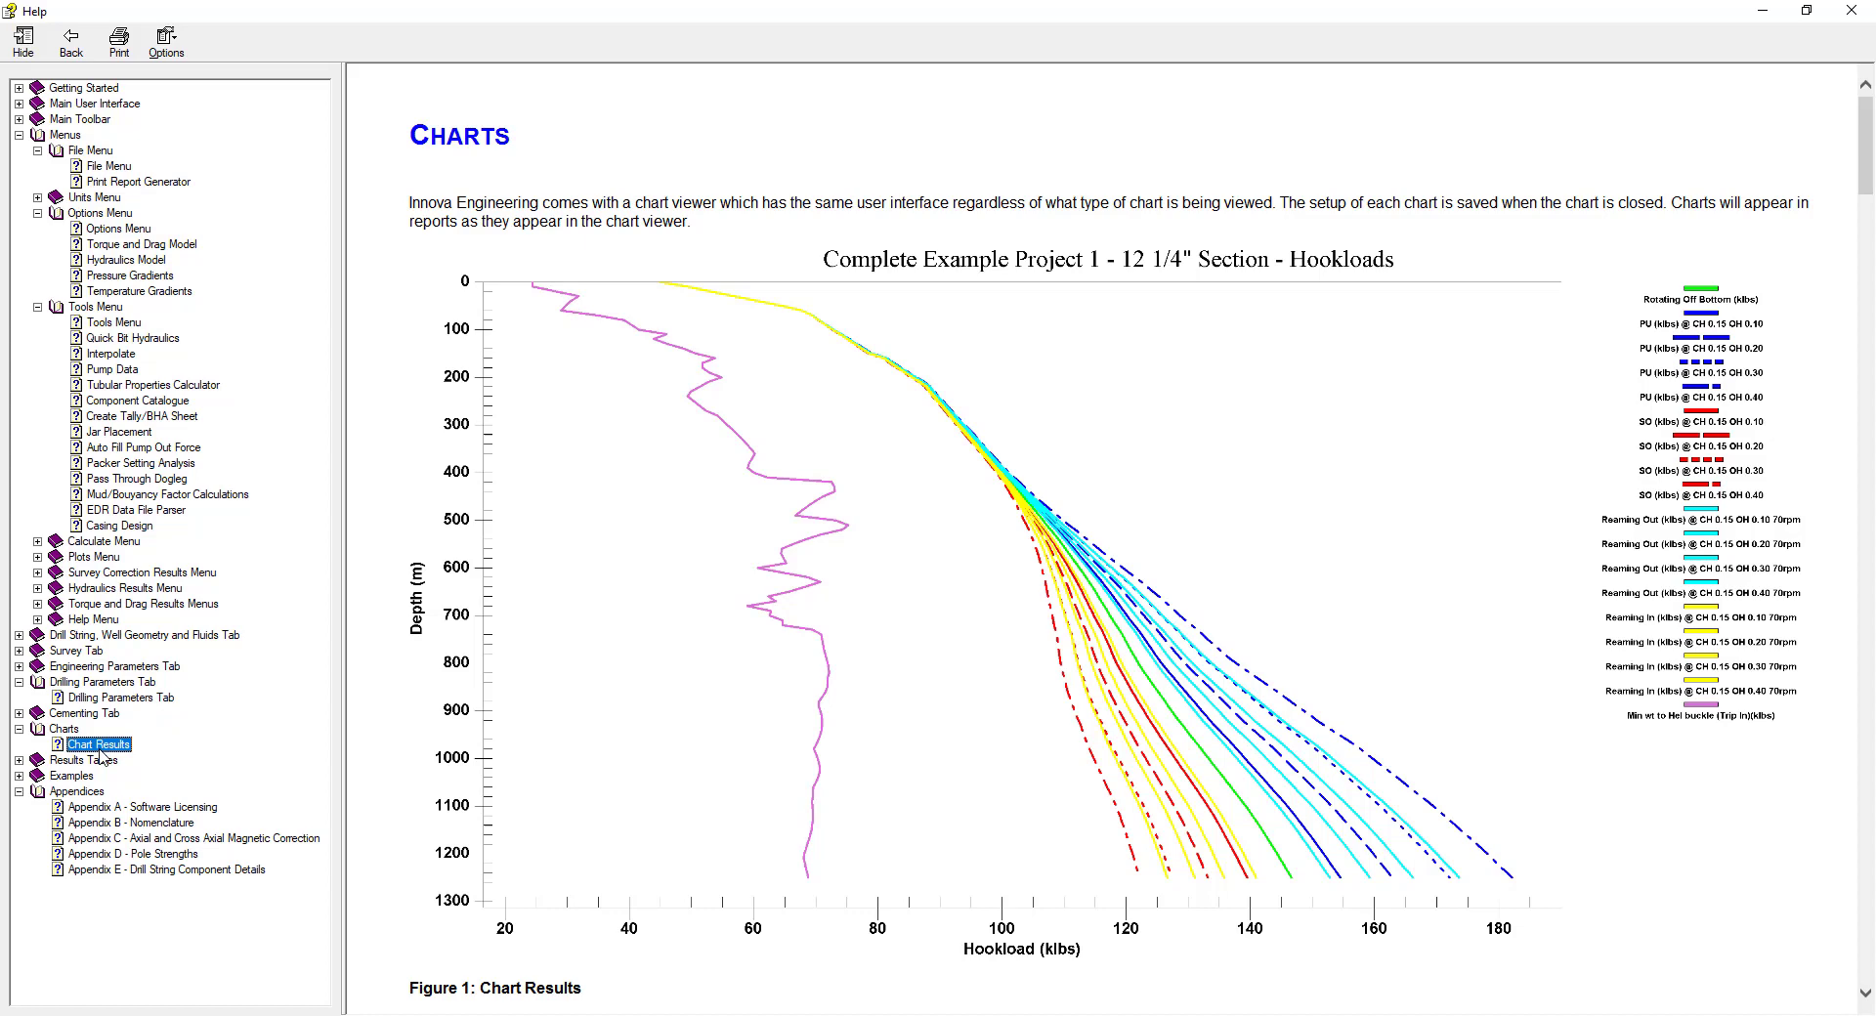
{"action": "left_click", "coordinate": [135, 700]}
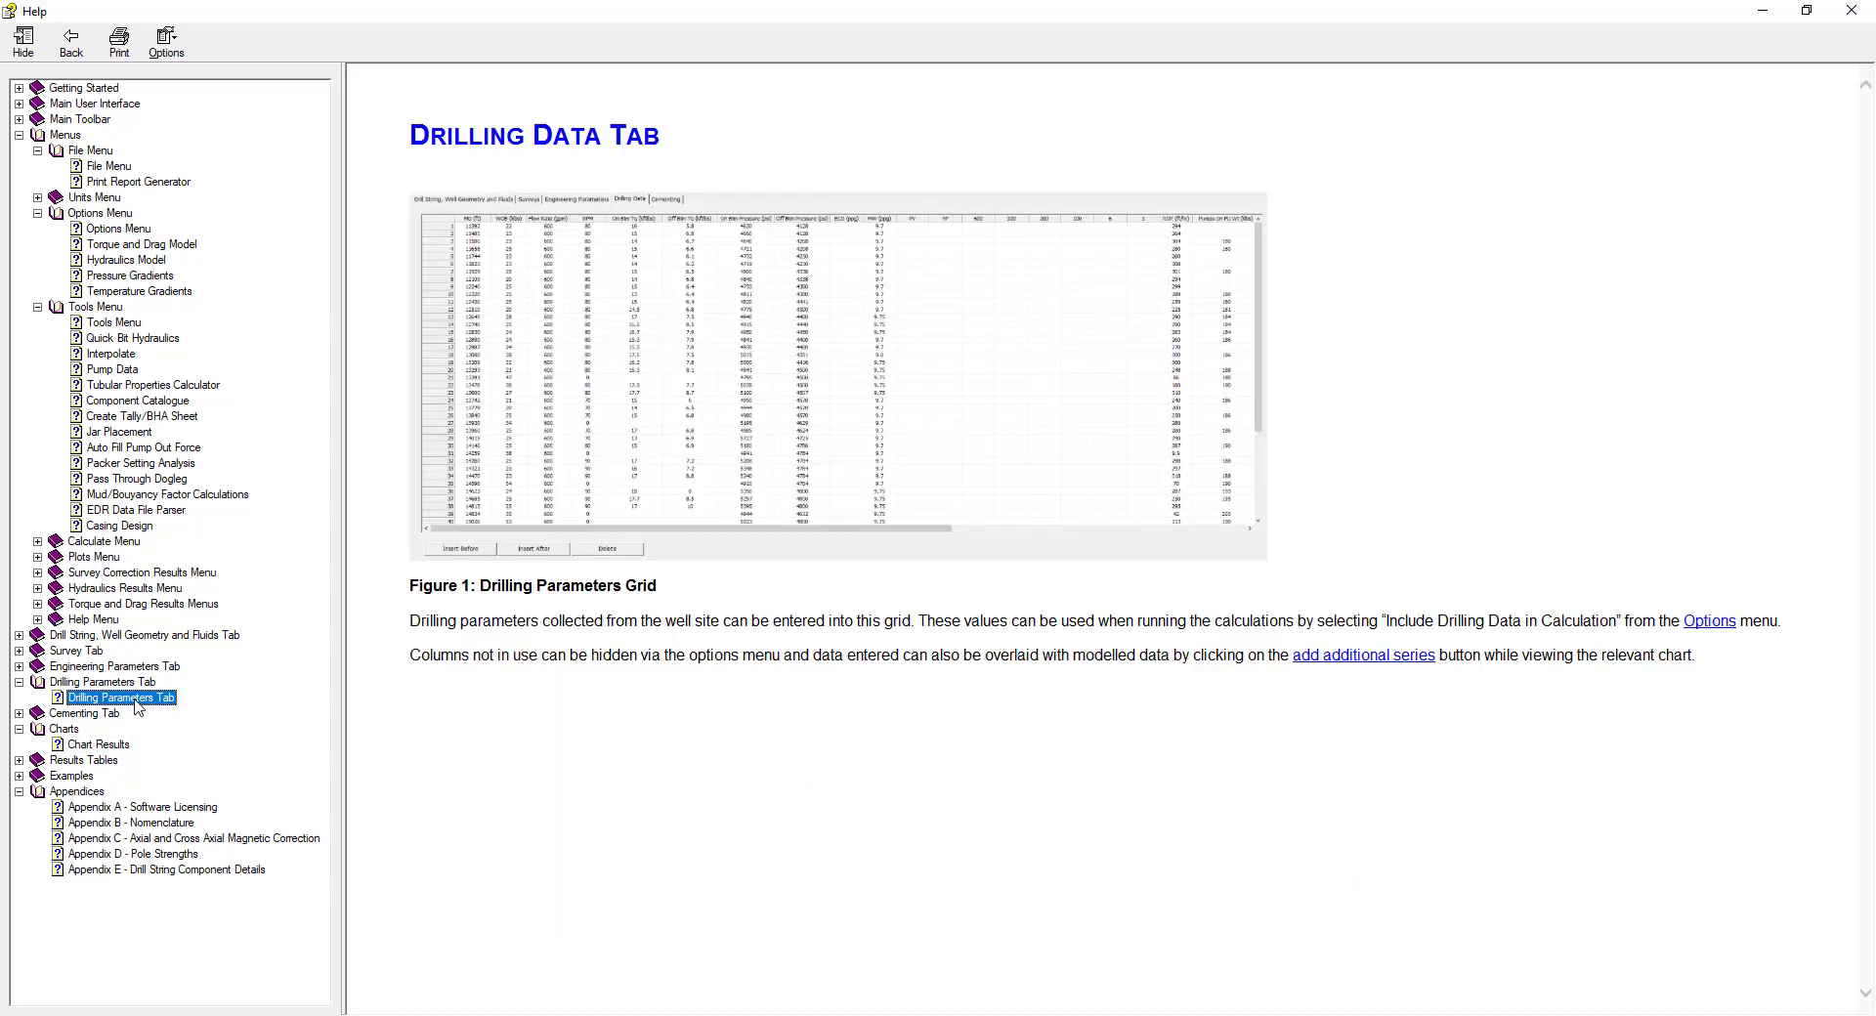
{"action": "left_click", "coordinate": [108, 168]}
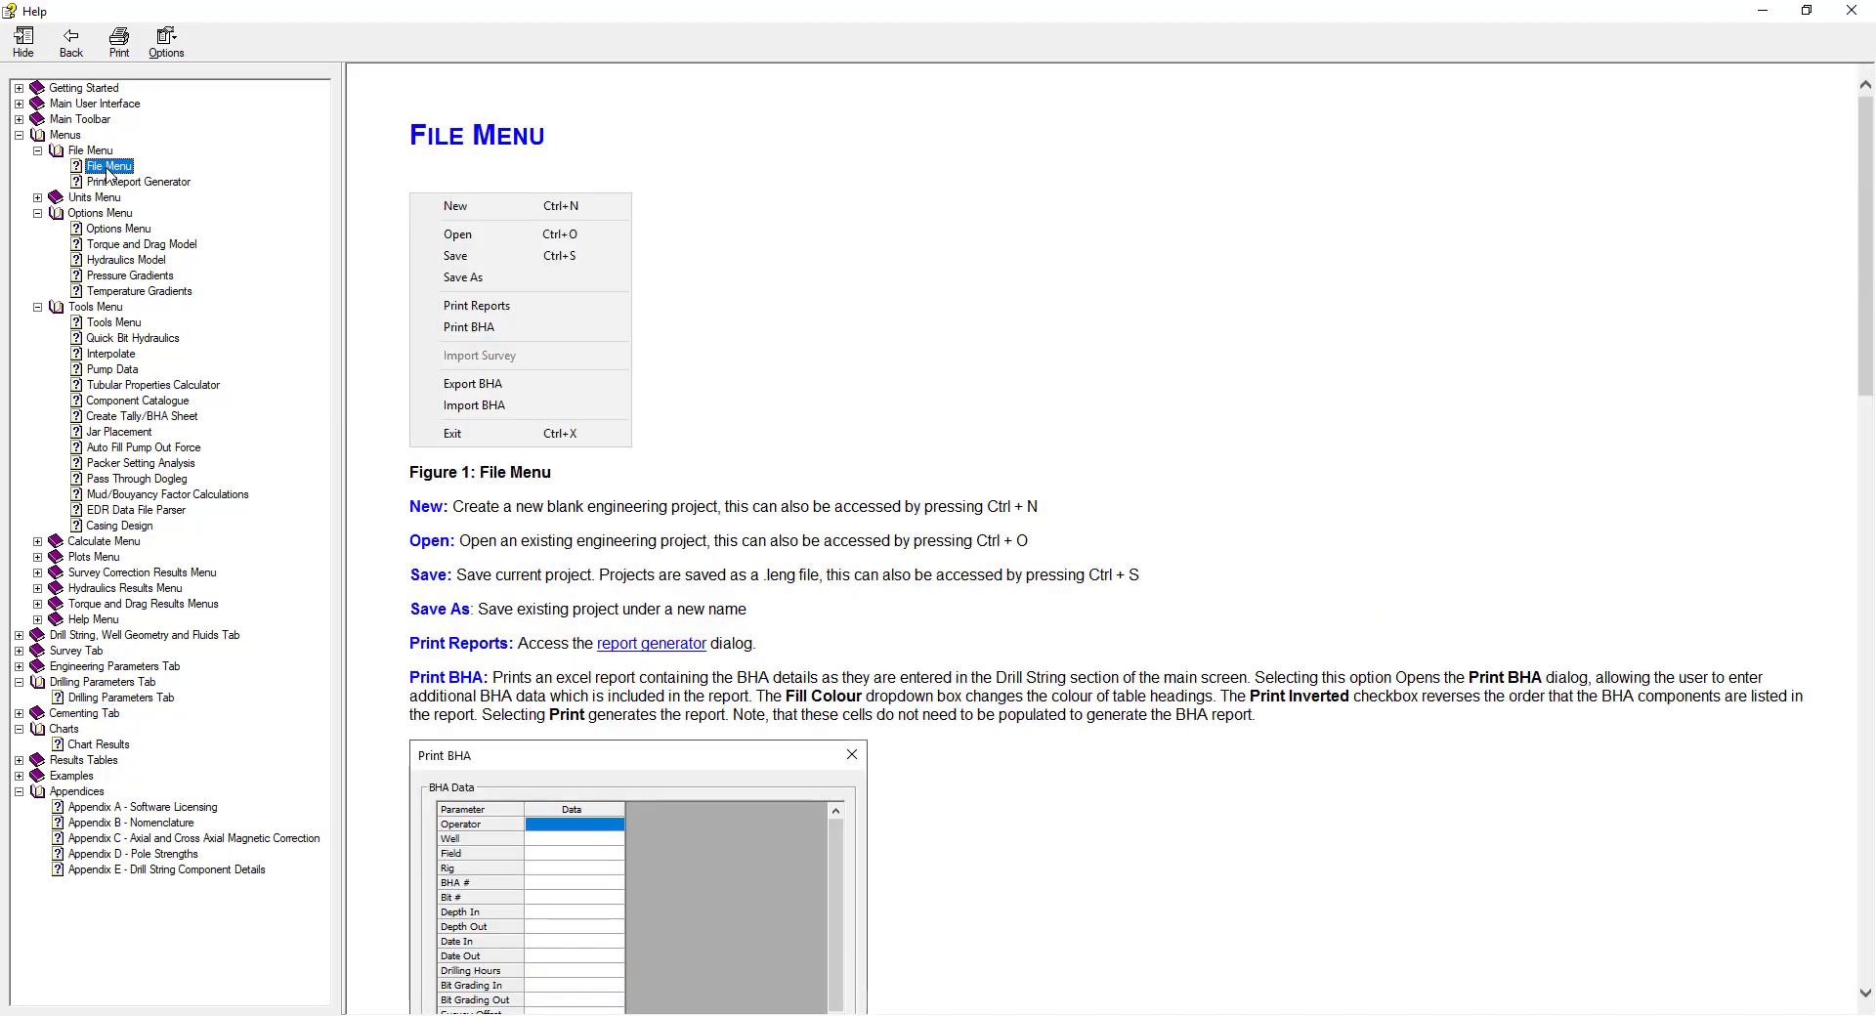
{"action": "left_click", "coordinate": [114, 230]}
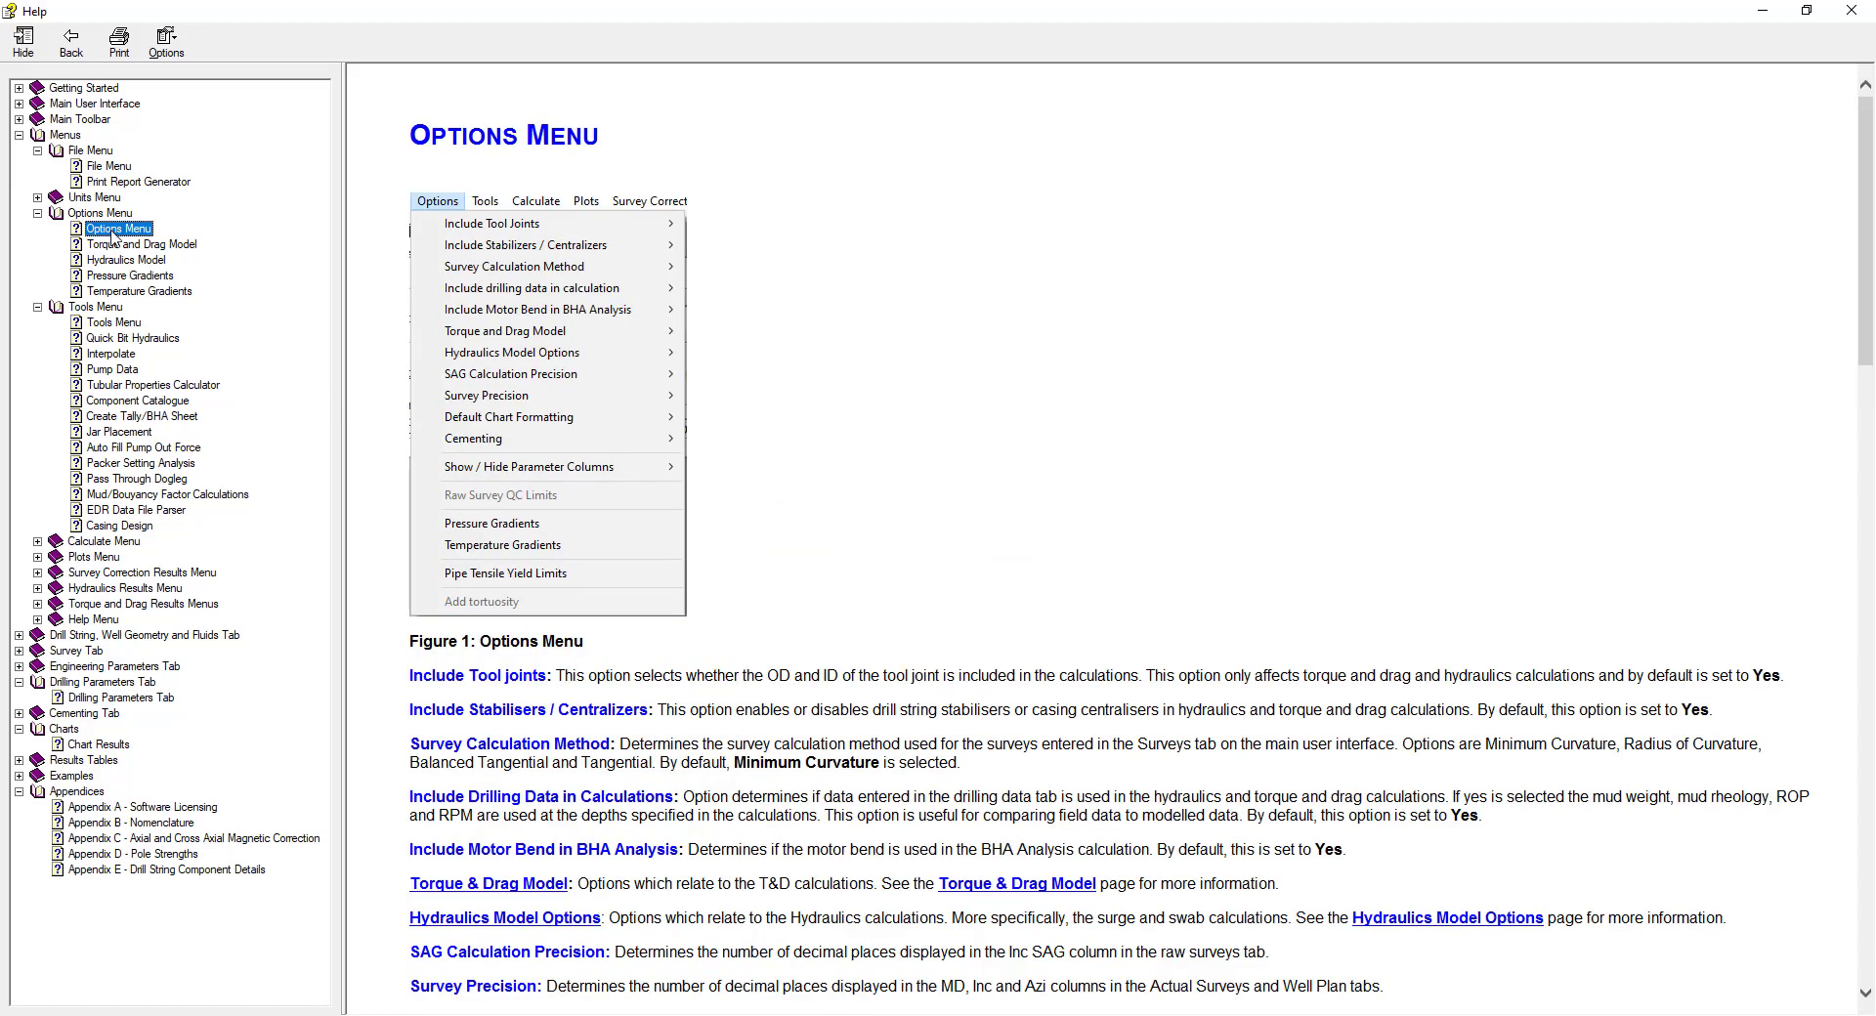
{"action": "left_click", "coordinate": [135, 325]}
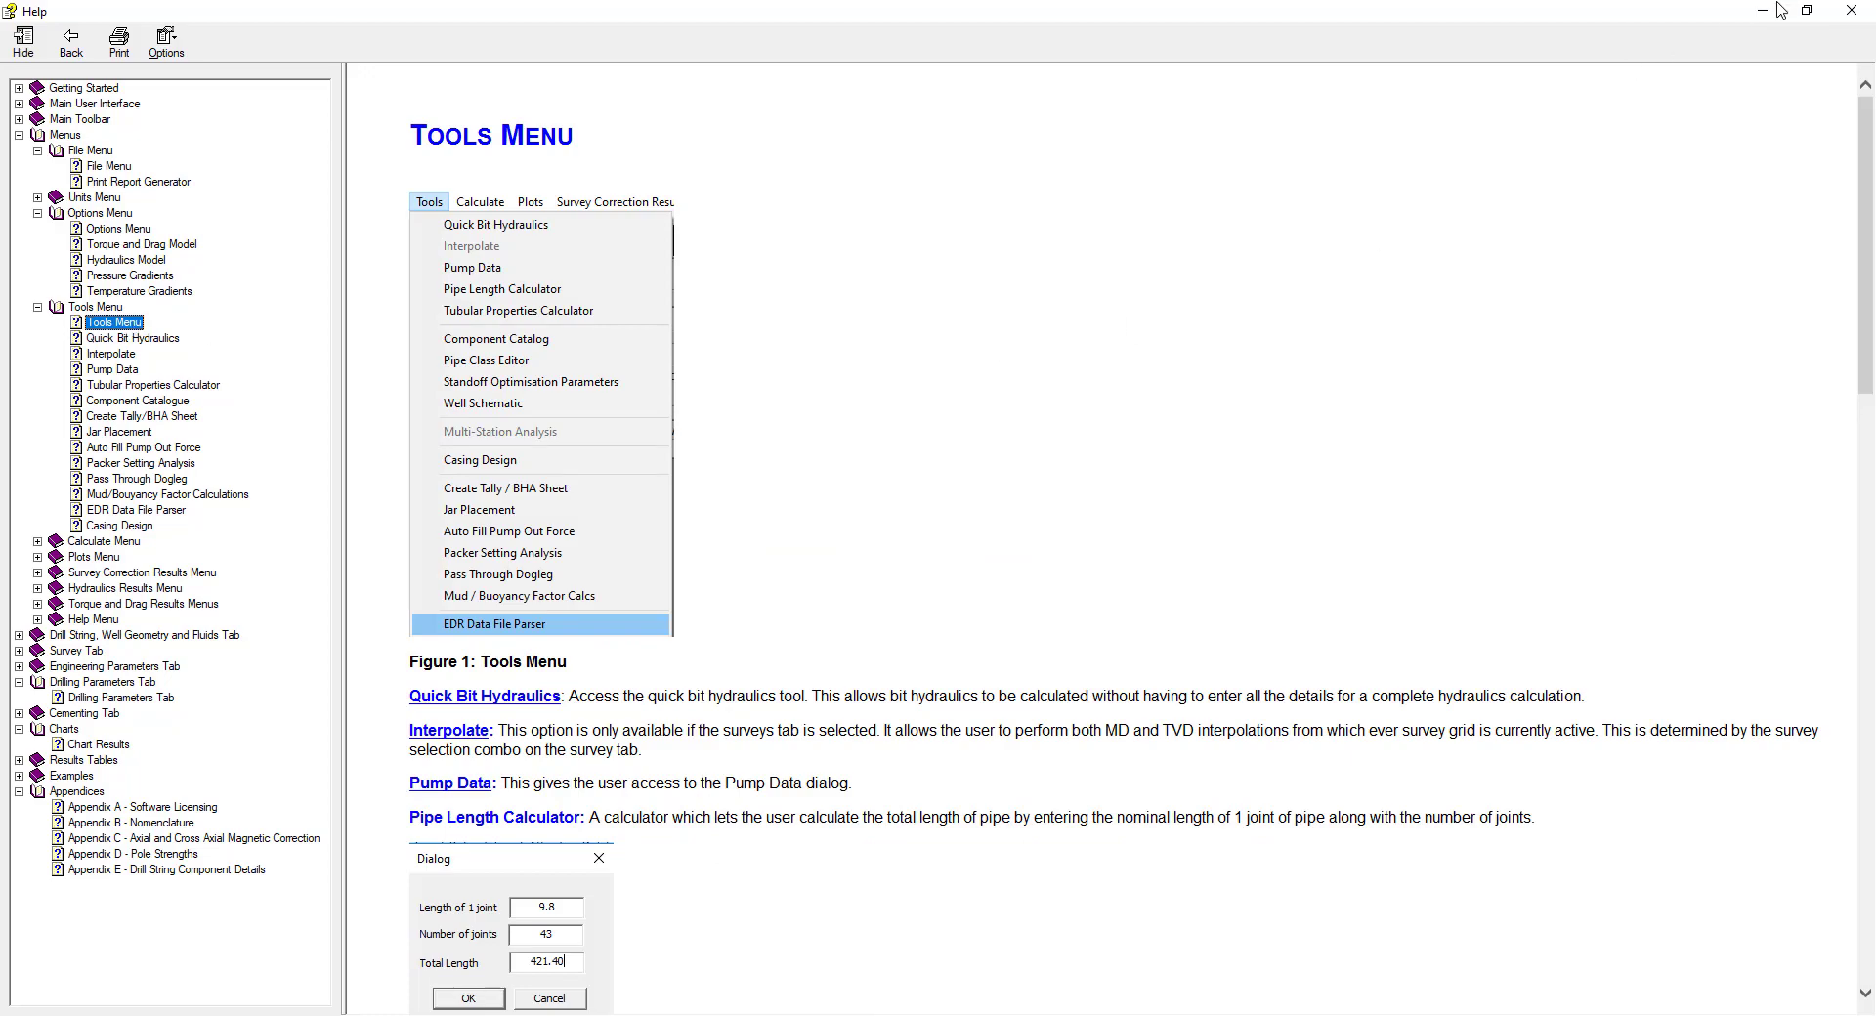
{"action": "left_click", "coordinate": [1835, 15]}
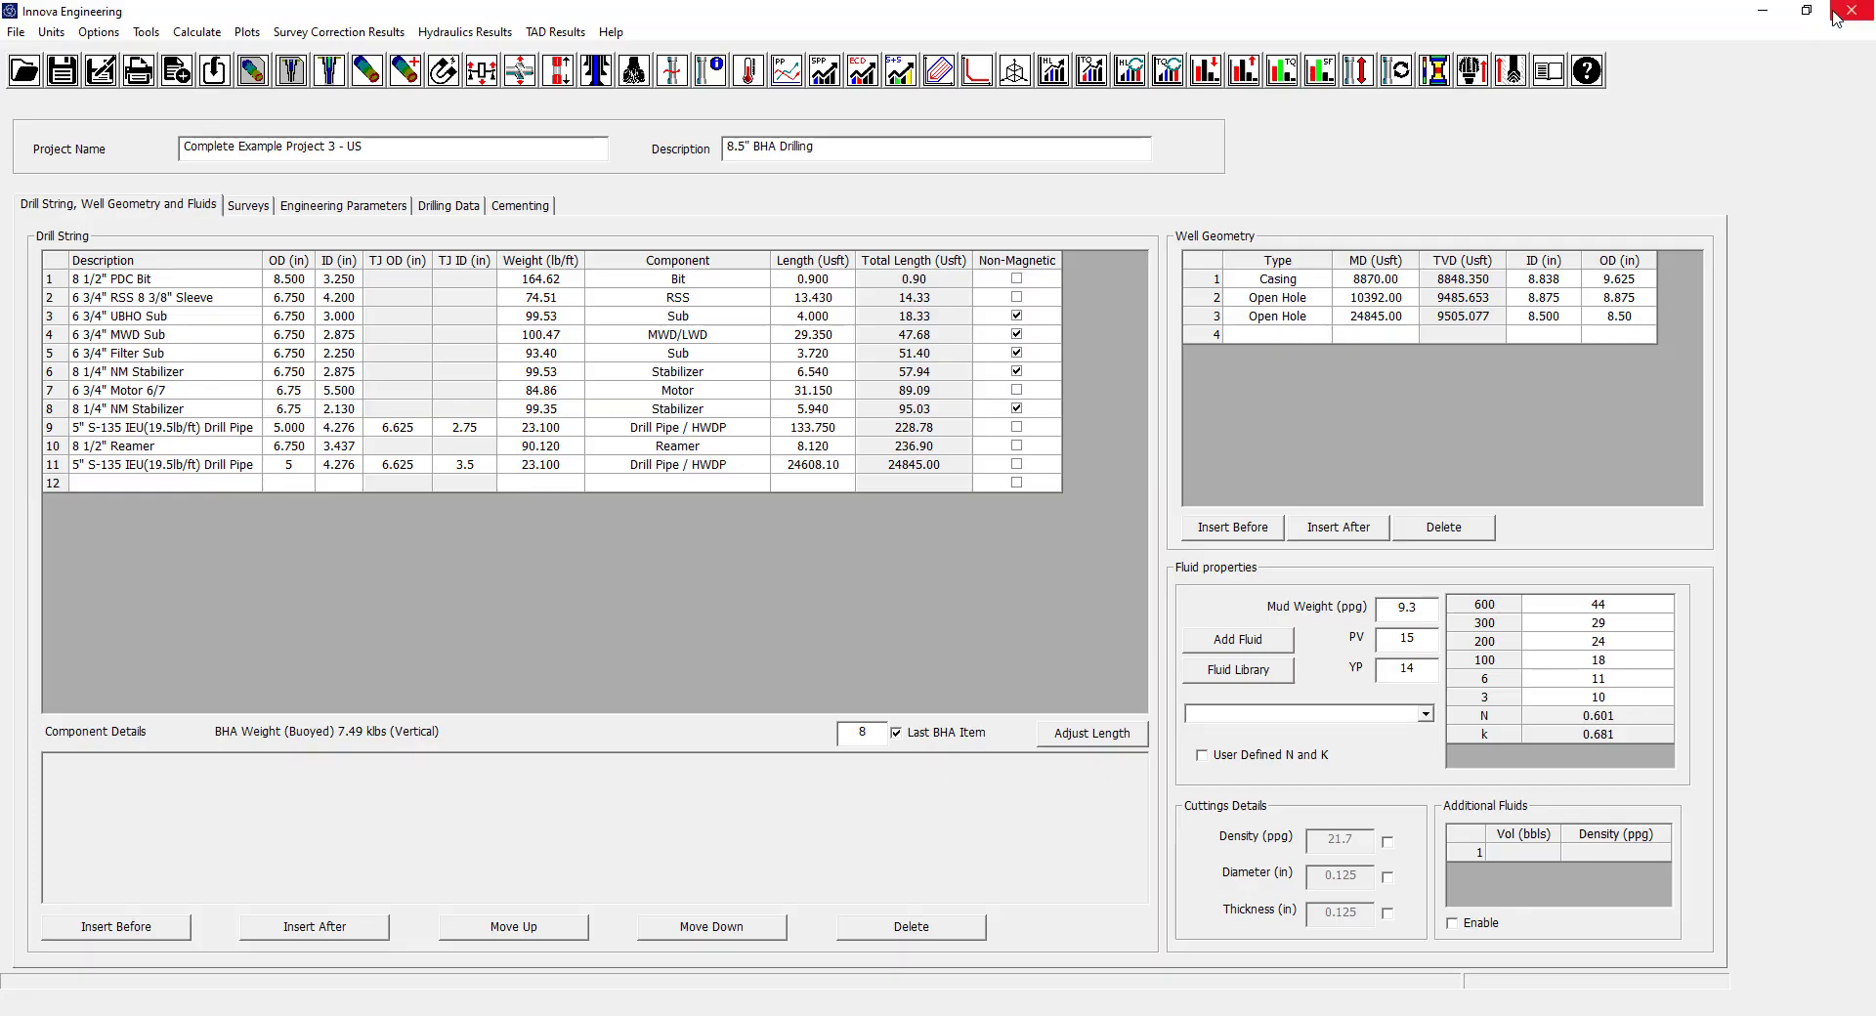
Look up the online tutorial videos in the full "Innova Engineering - Getting Started" playlist and close the browser.
{"action": "left_click", "coordinate": [612, 39]}
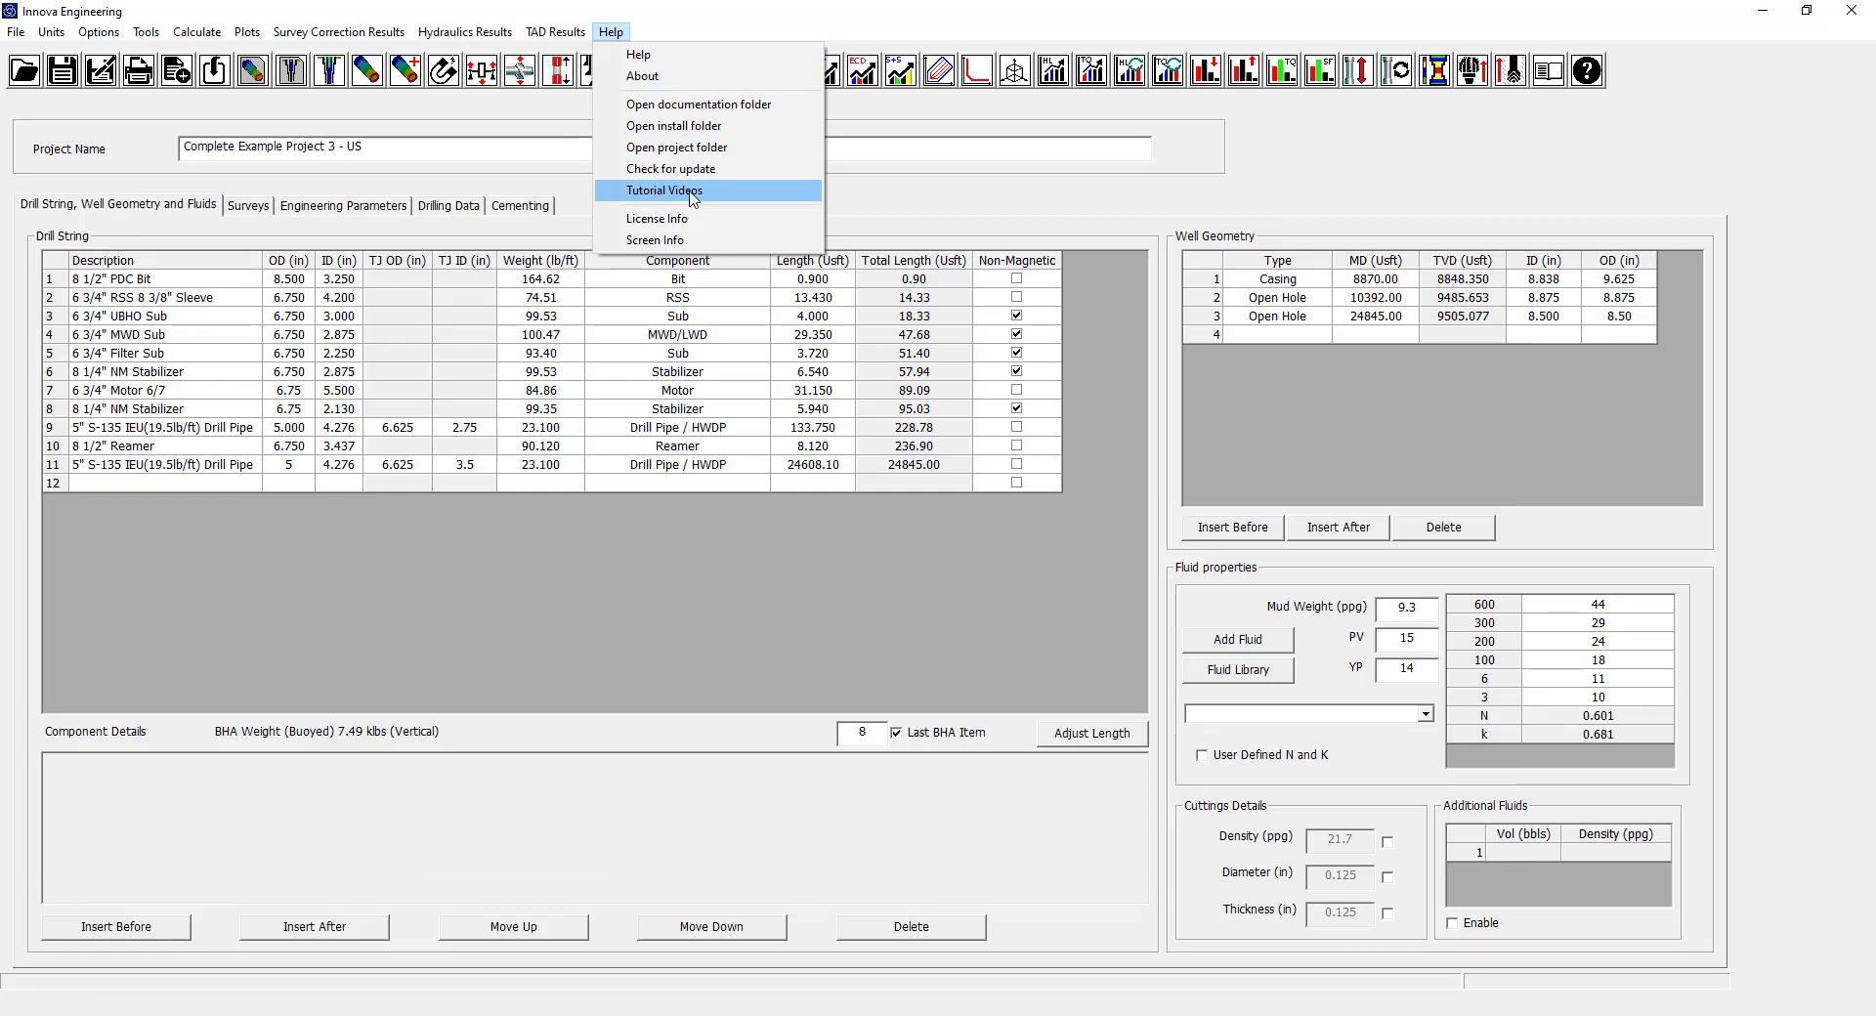
{"action": "left_click", "coordinate": [694, 193]}
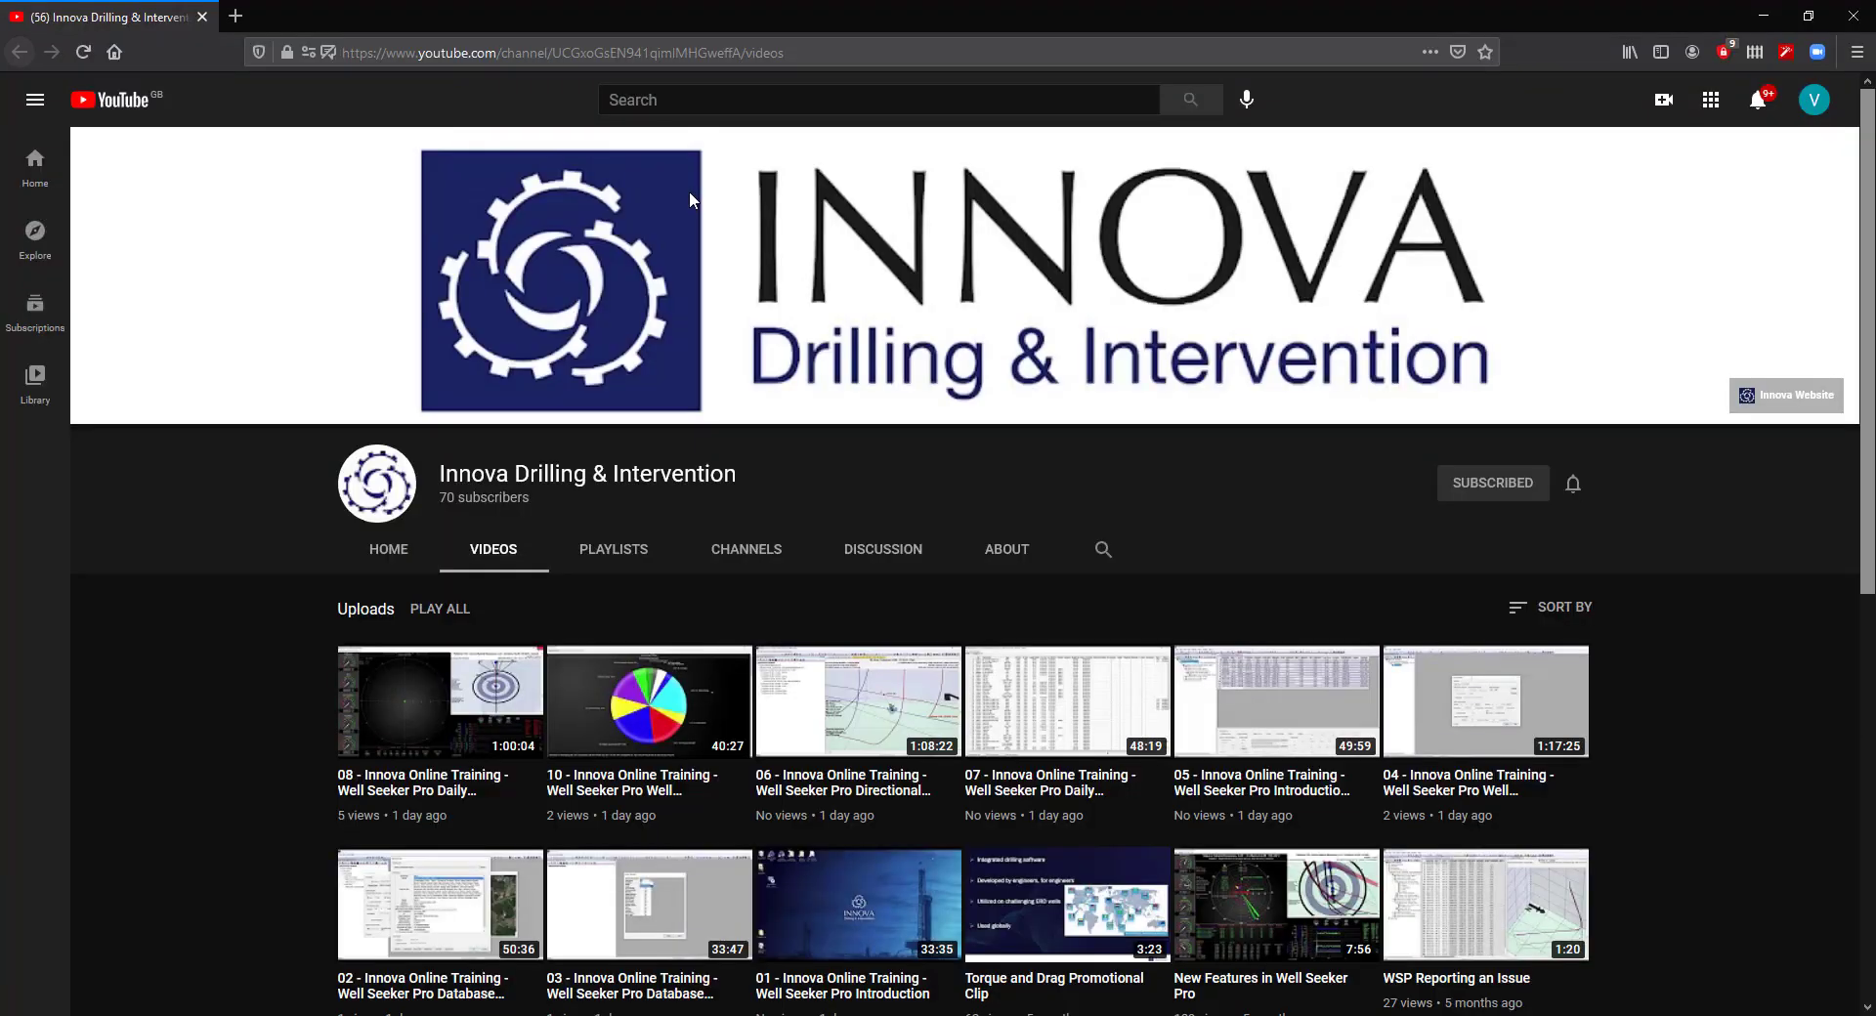
{"action": "left_click", "coordinate": [640, 557]}
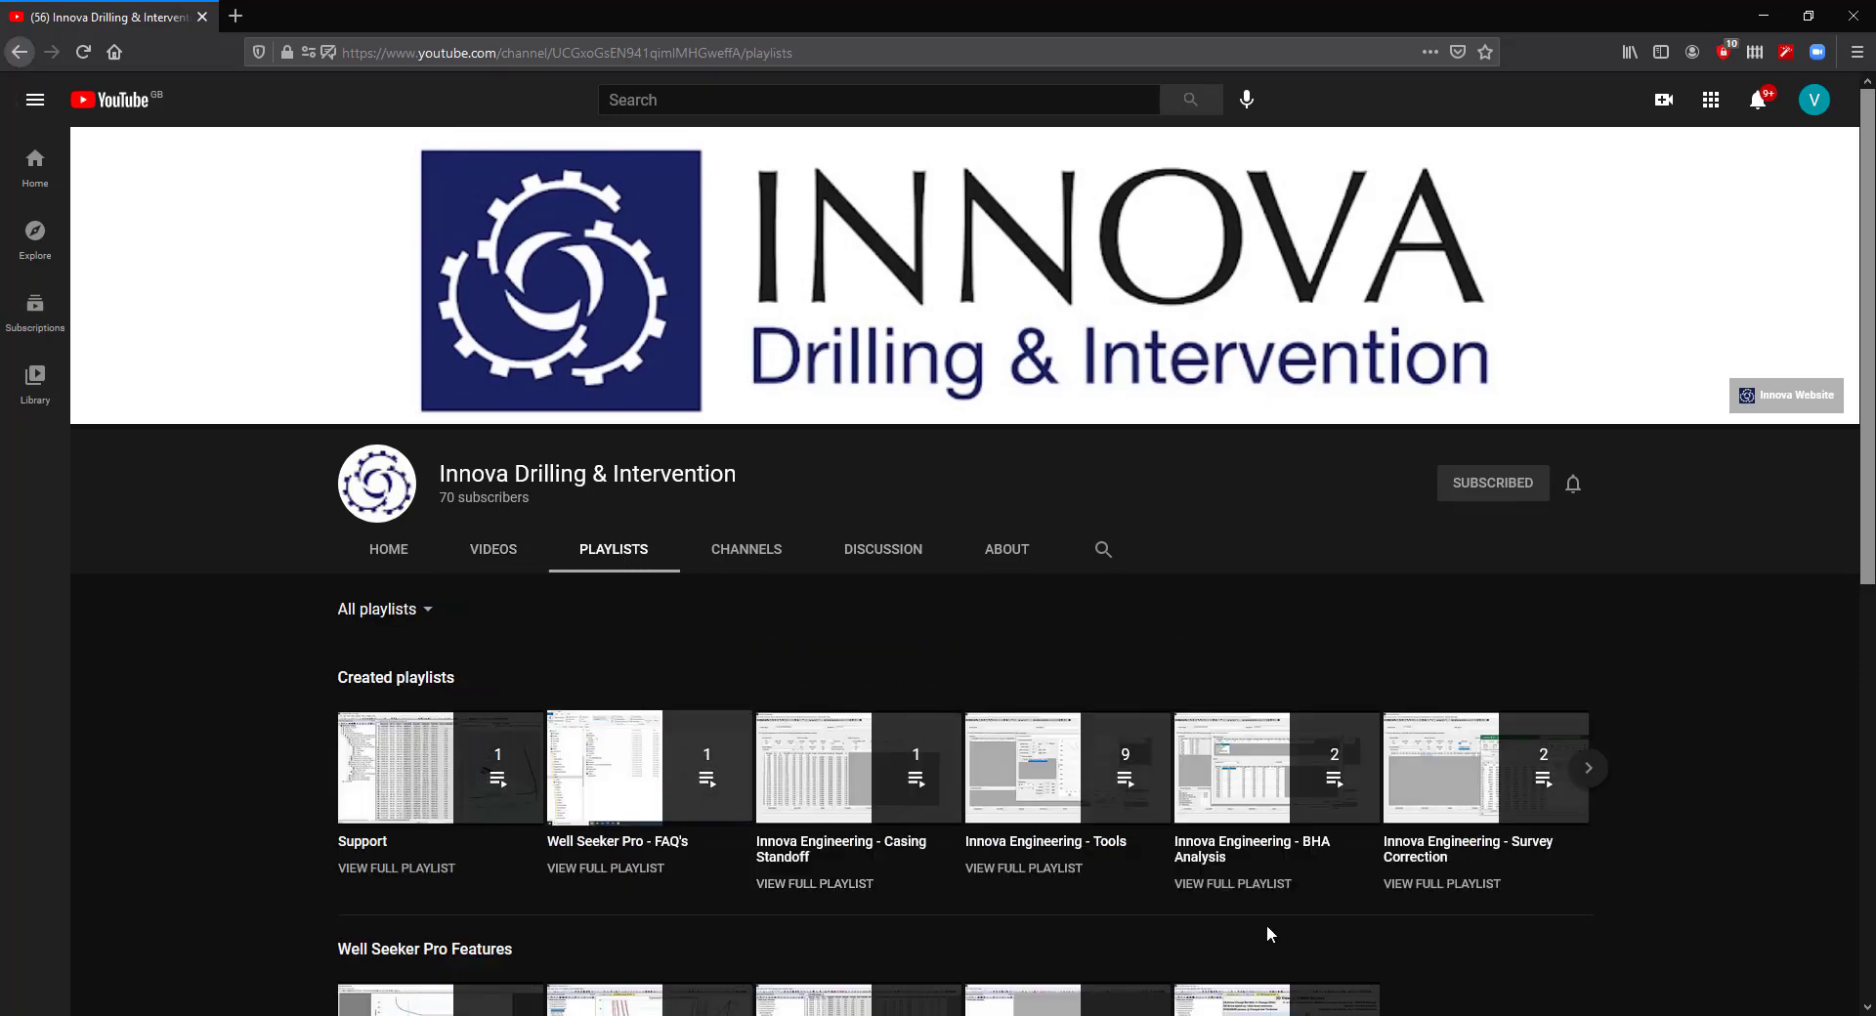
{"action": "left_click", "coordinate": [1589, 768]}
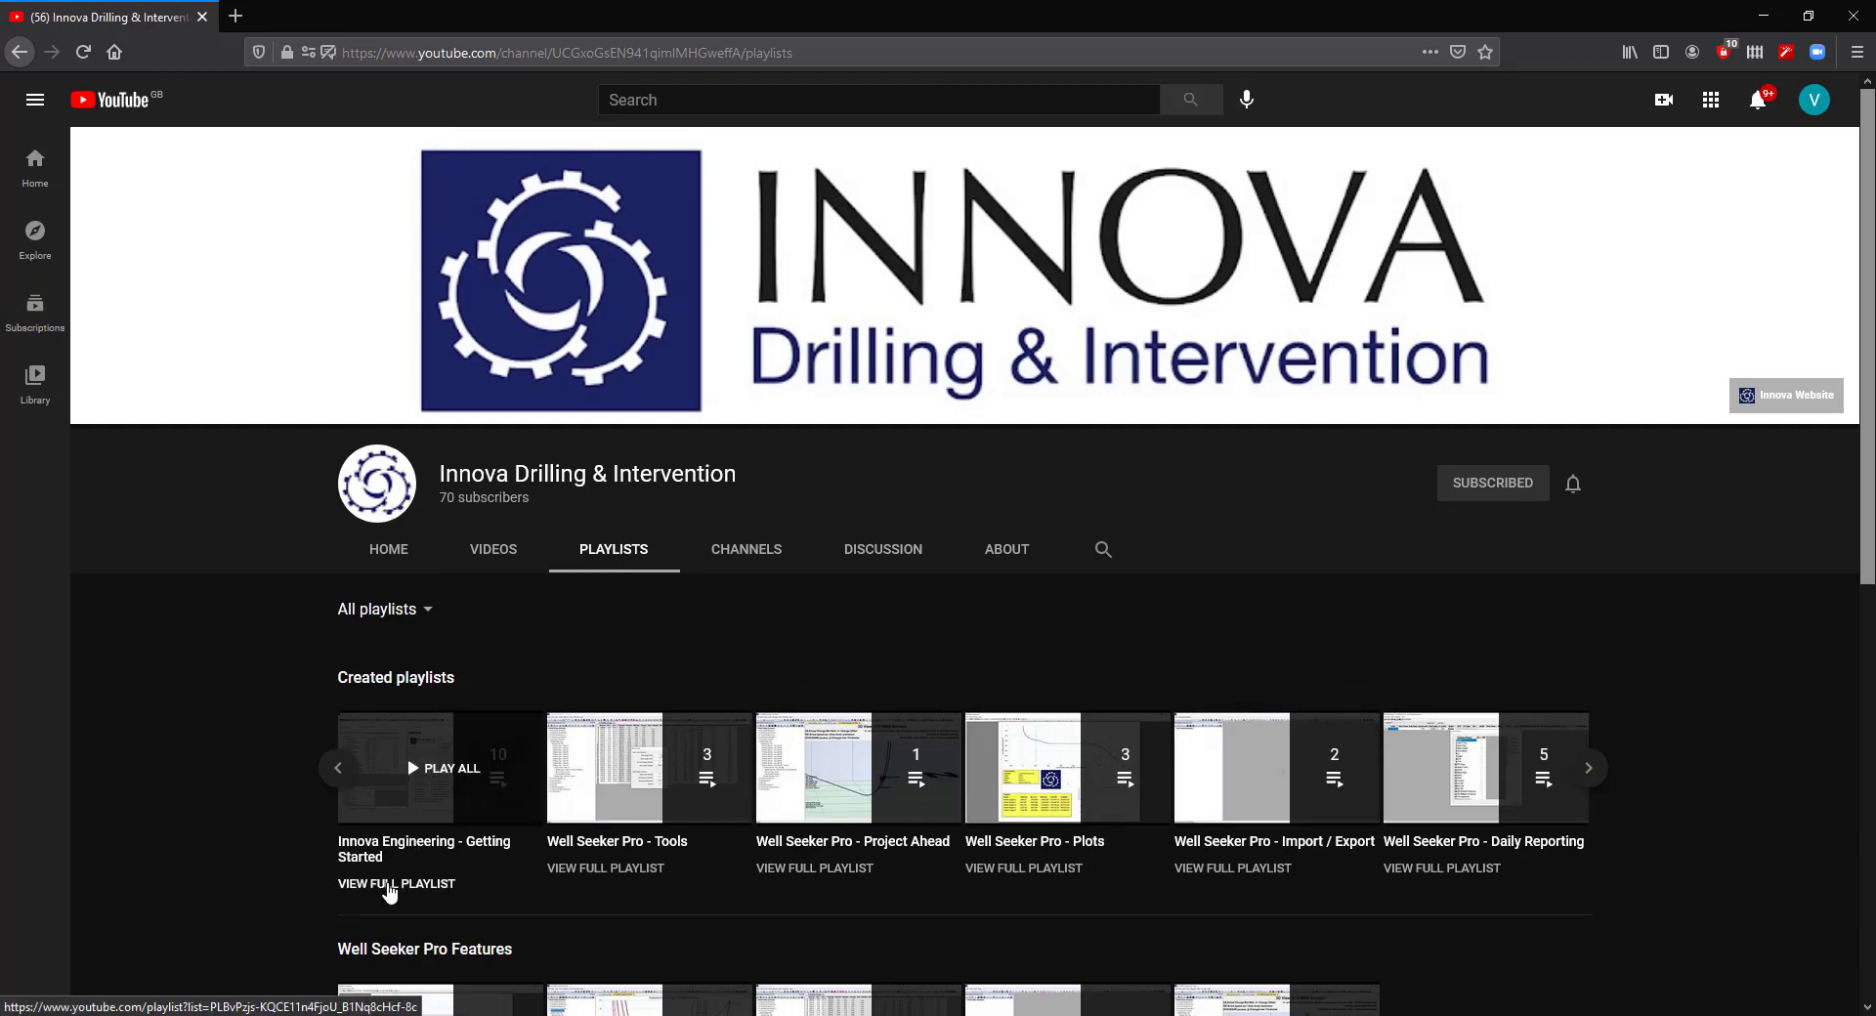
{"action": "left_click", "coordinate": [389, 885]}
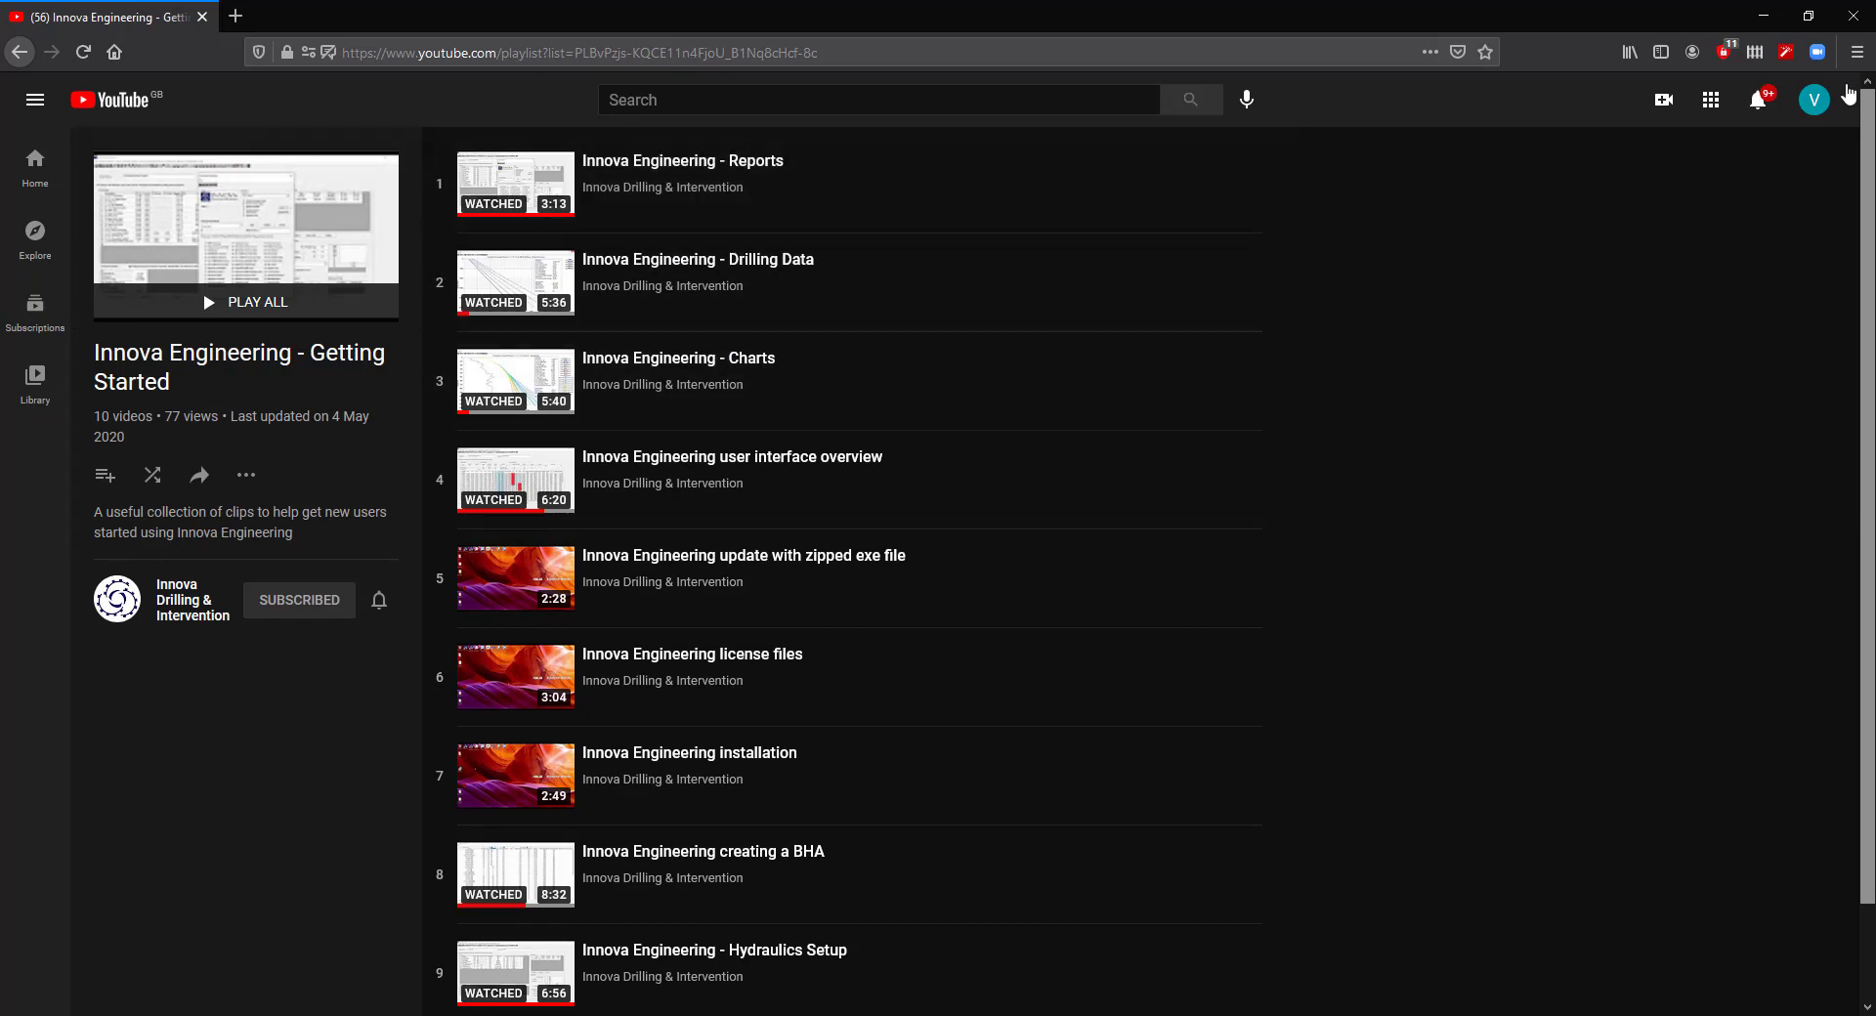
{"action": "left_click", "coordinate": [1853, 17]}
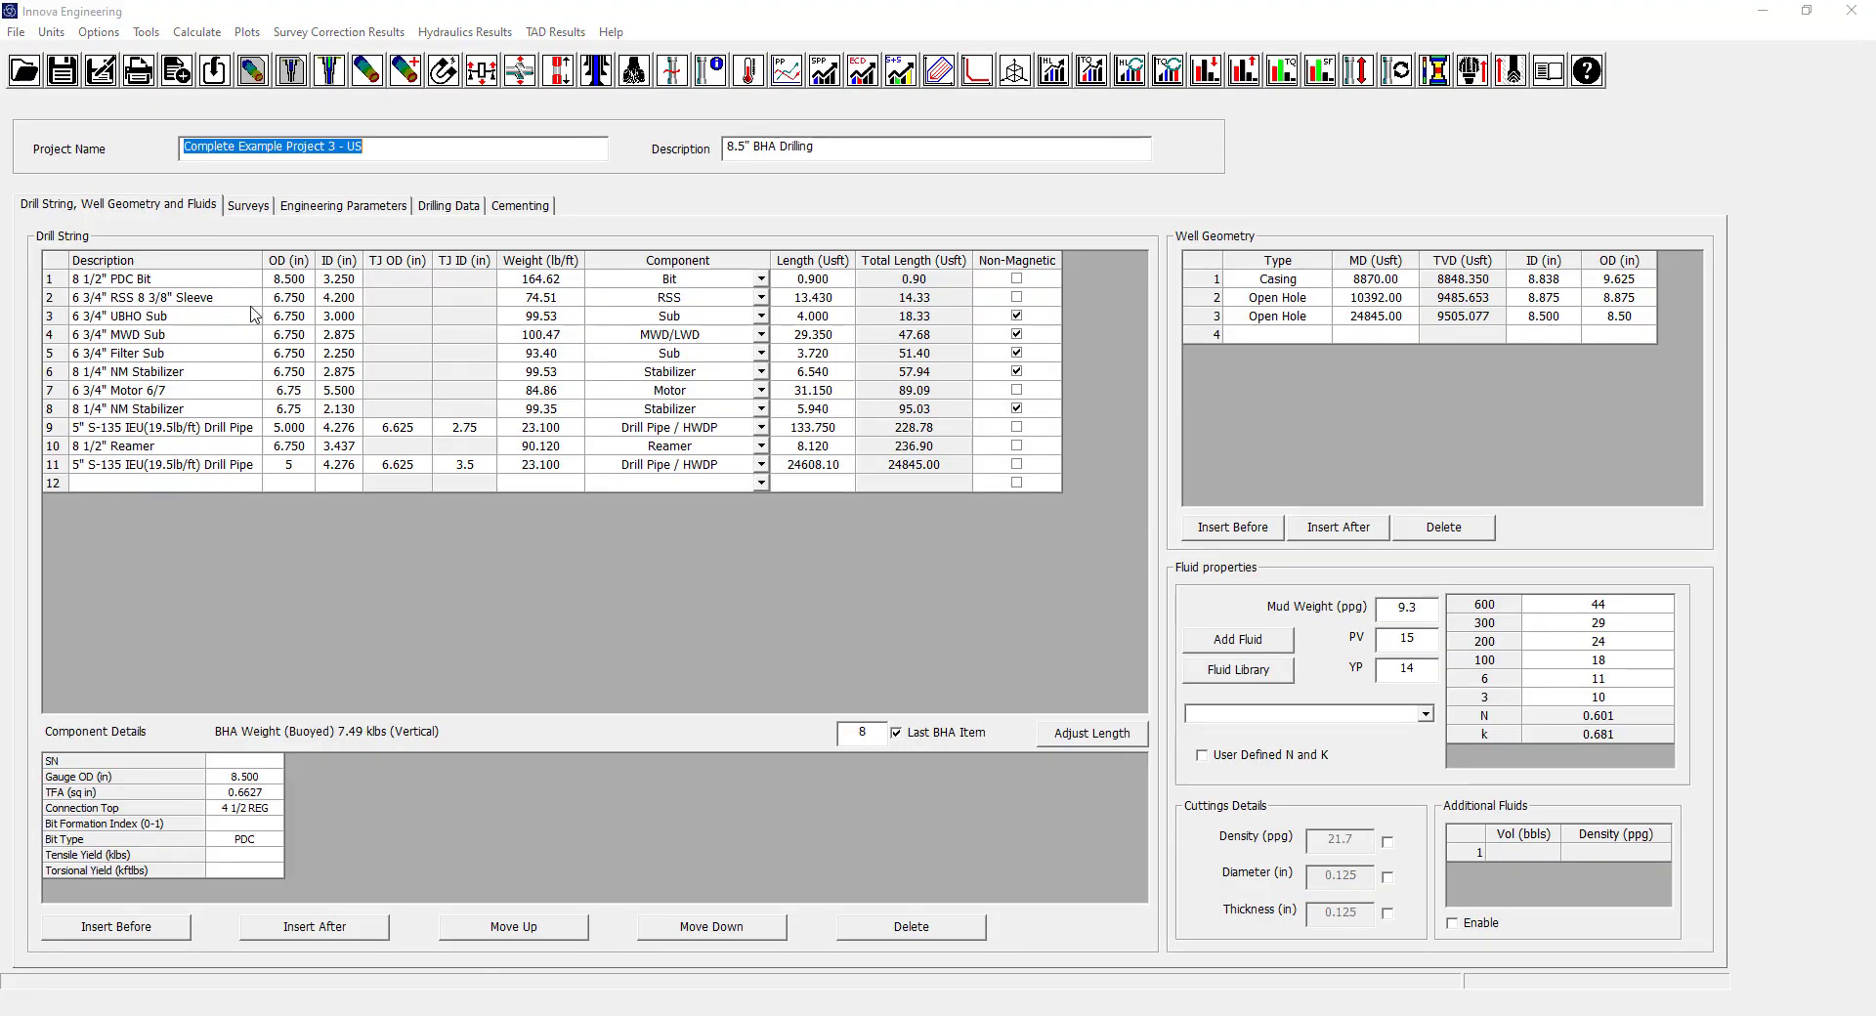
Open "Complete - Example Project 3.ieng" from the Example Projects folder without saving the current project.
{"action": "left_click", "coordinate": [14, 35]}
{"action": "left_click", "coordinate": [27, 84]}
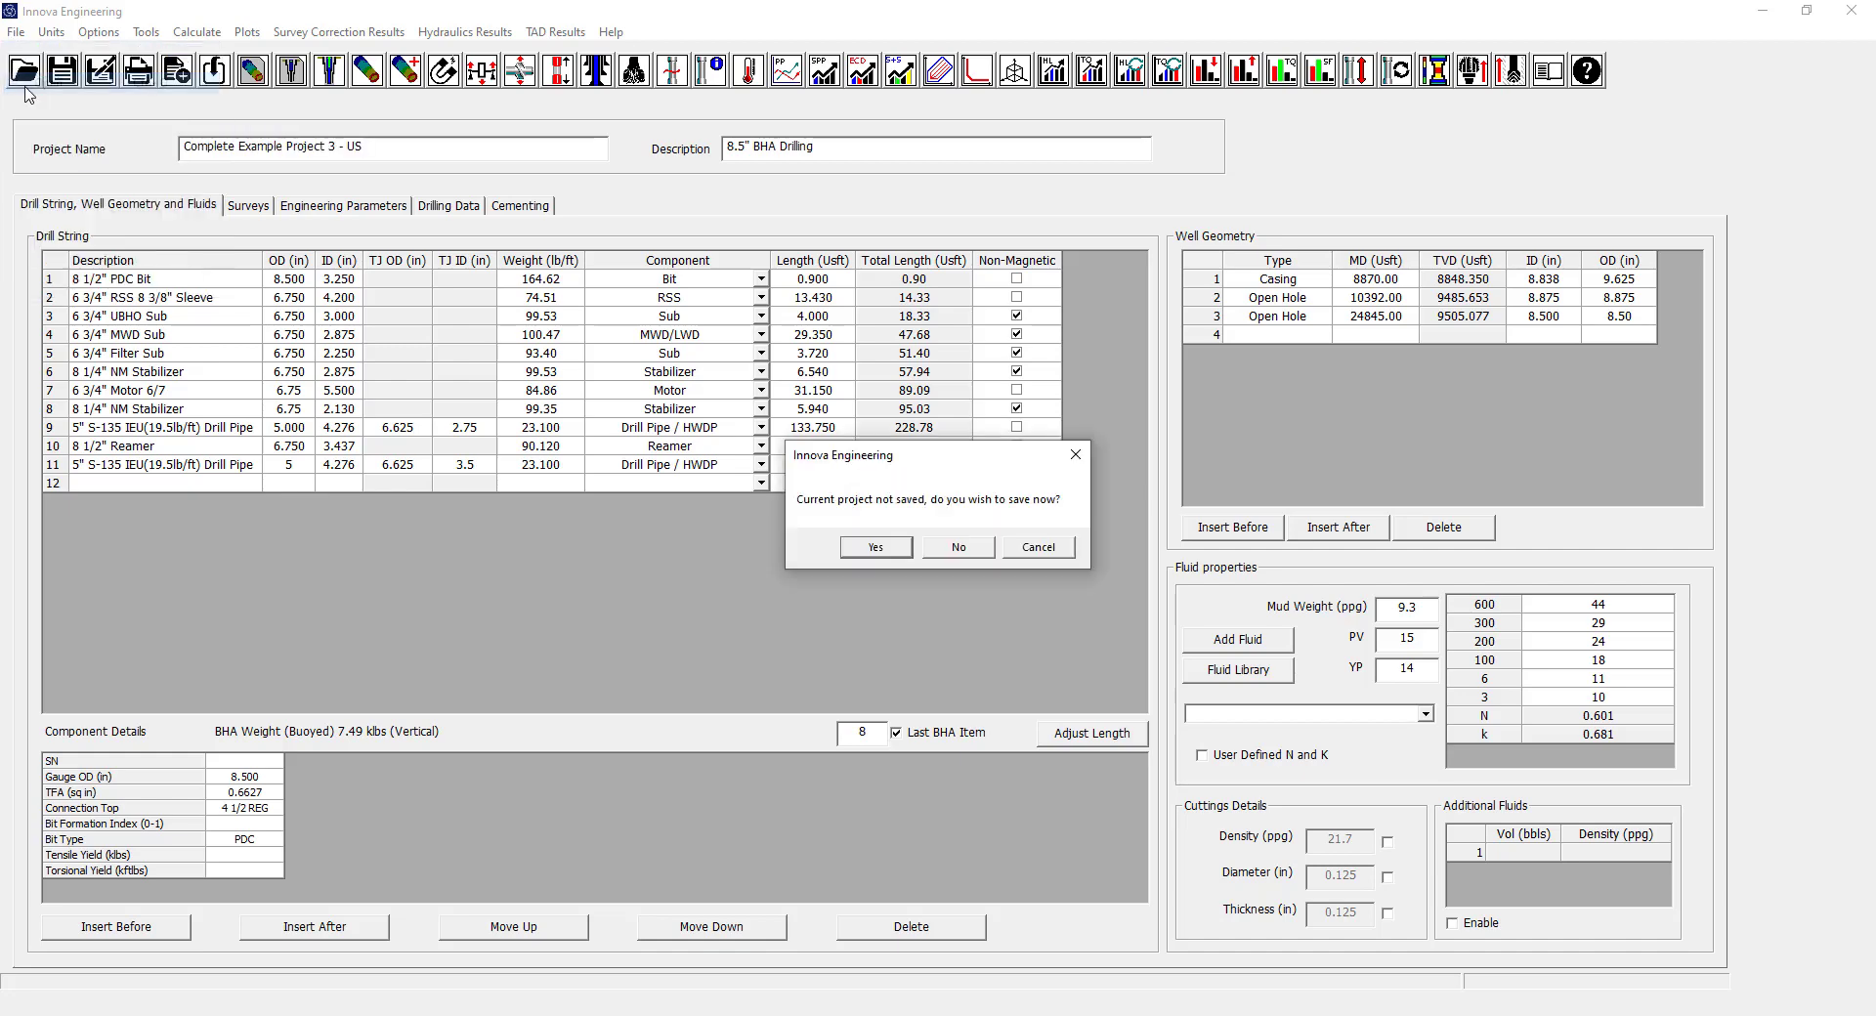
{"action": "left_click", "coordinate": [957, 548]}
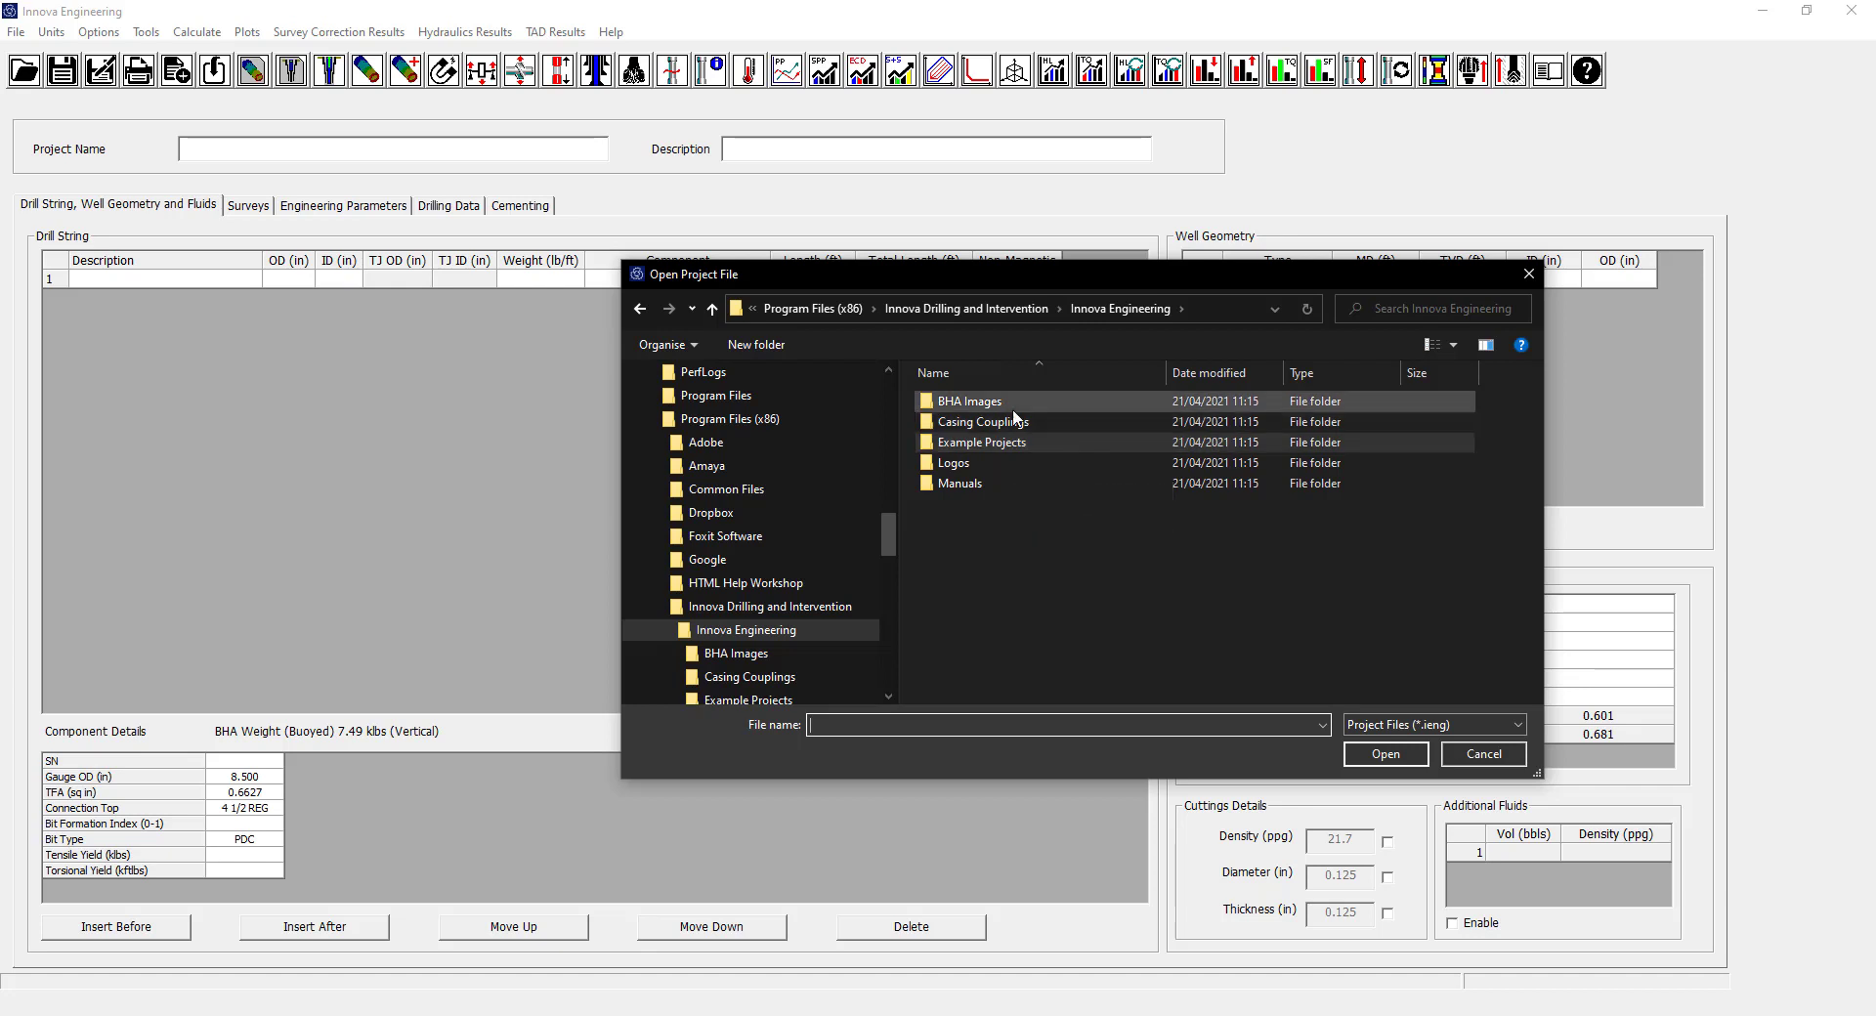
{"action": "double_click", "coordinate": [965, 445]}
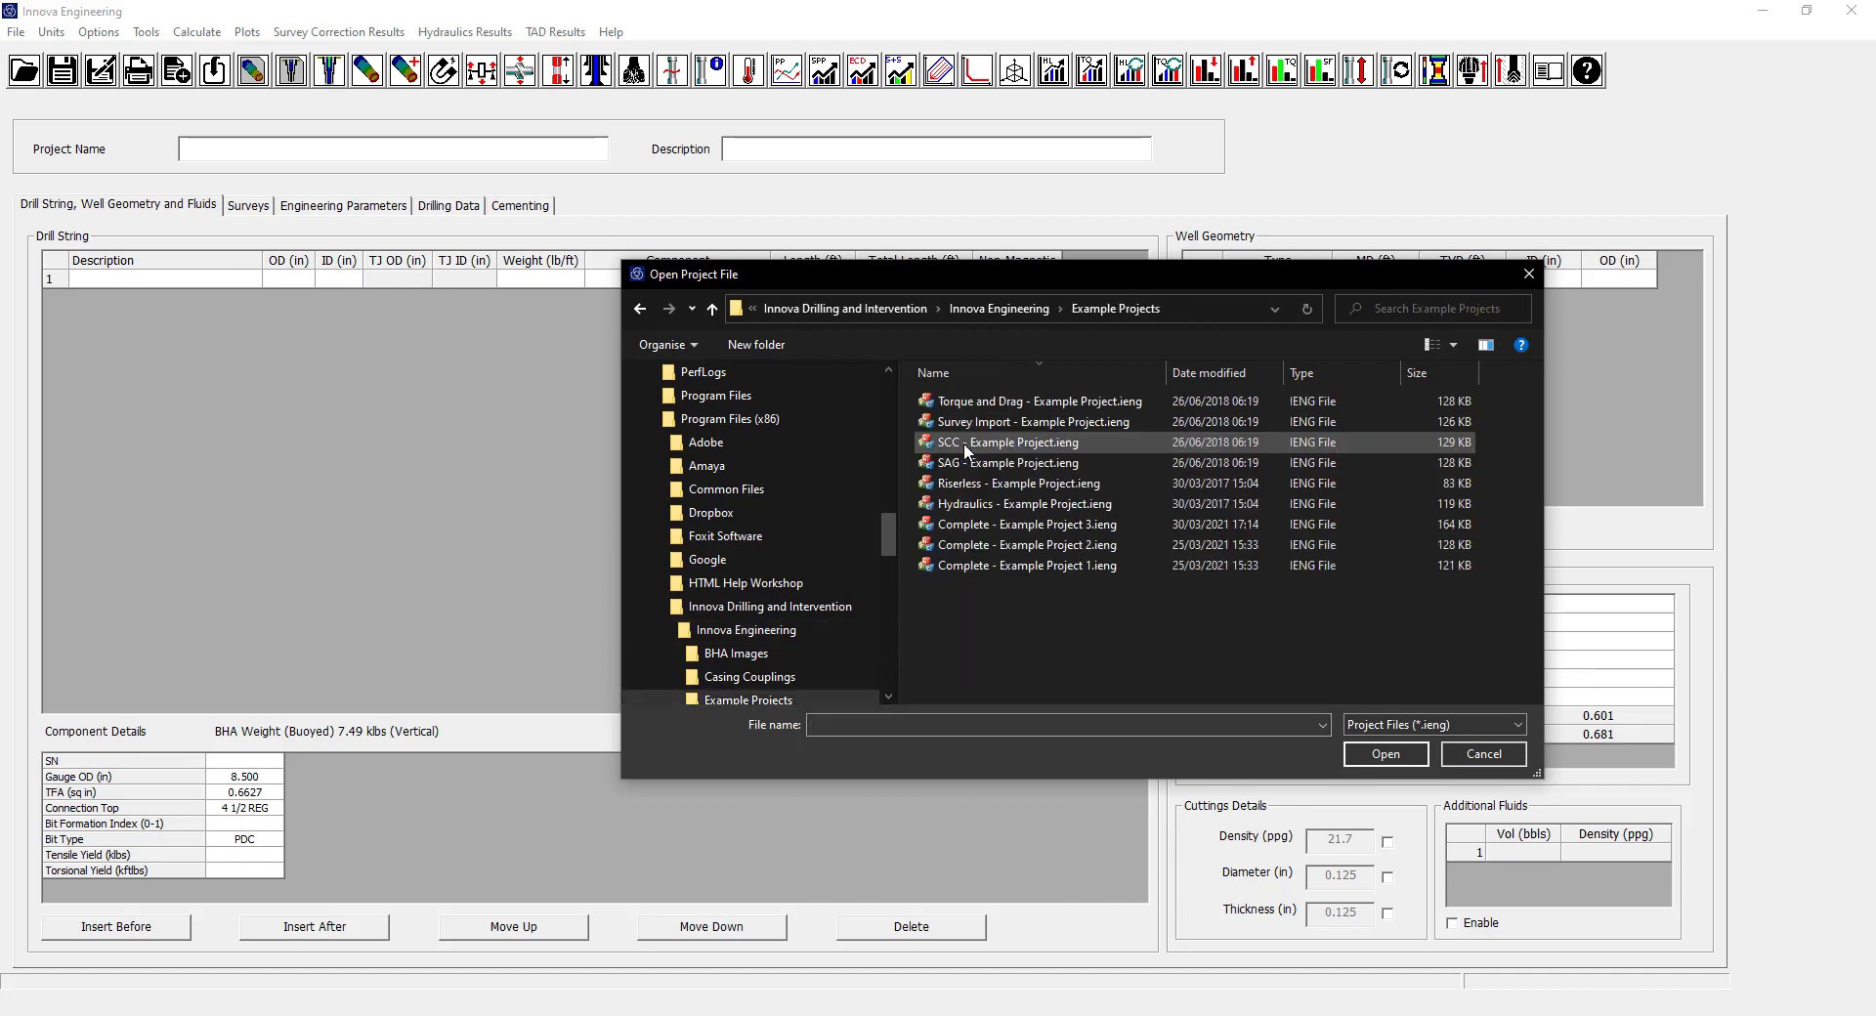
{"action": "left_click", "coordinate": [1021, 532]}
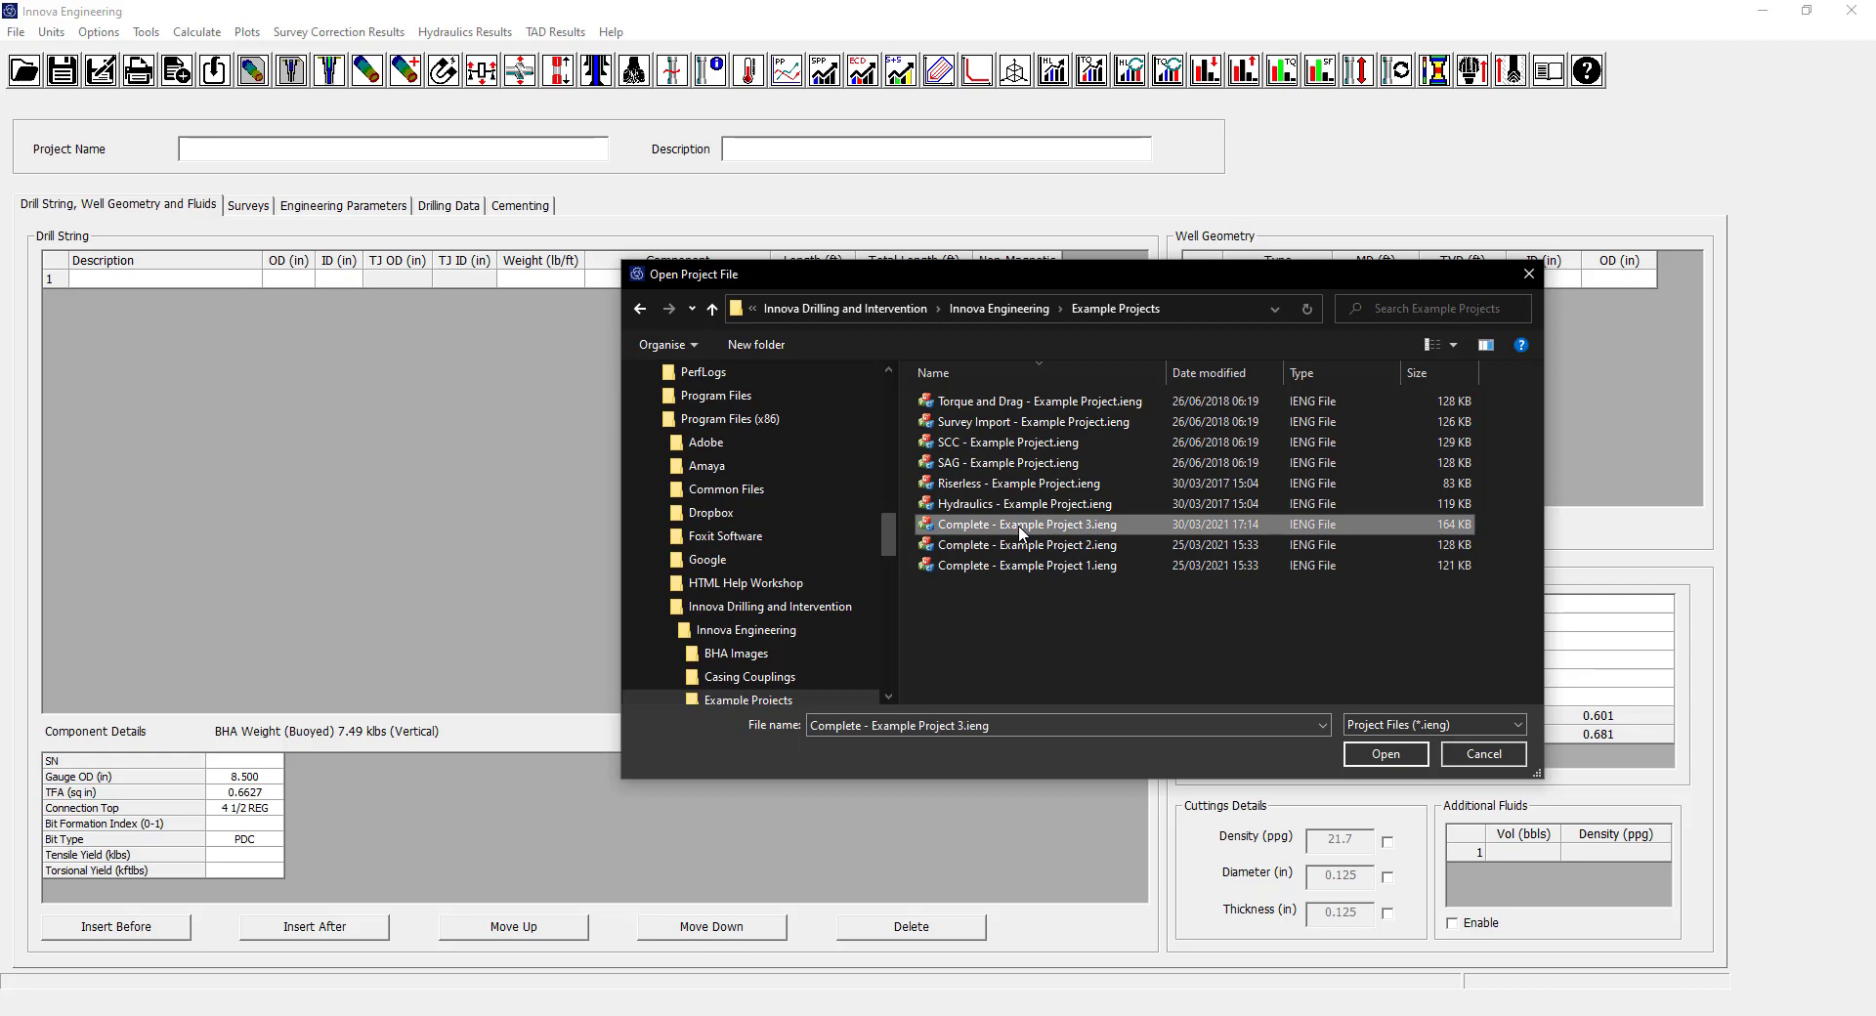
{"action": "left_click", "coordinate": [1367, 757]}
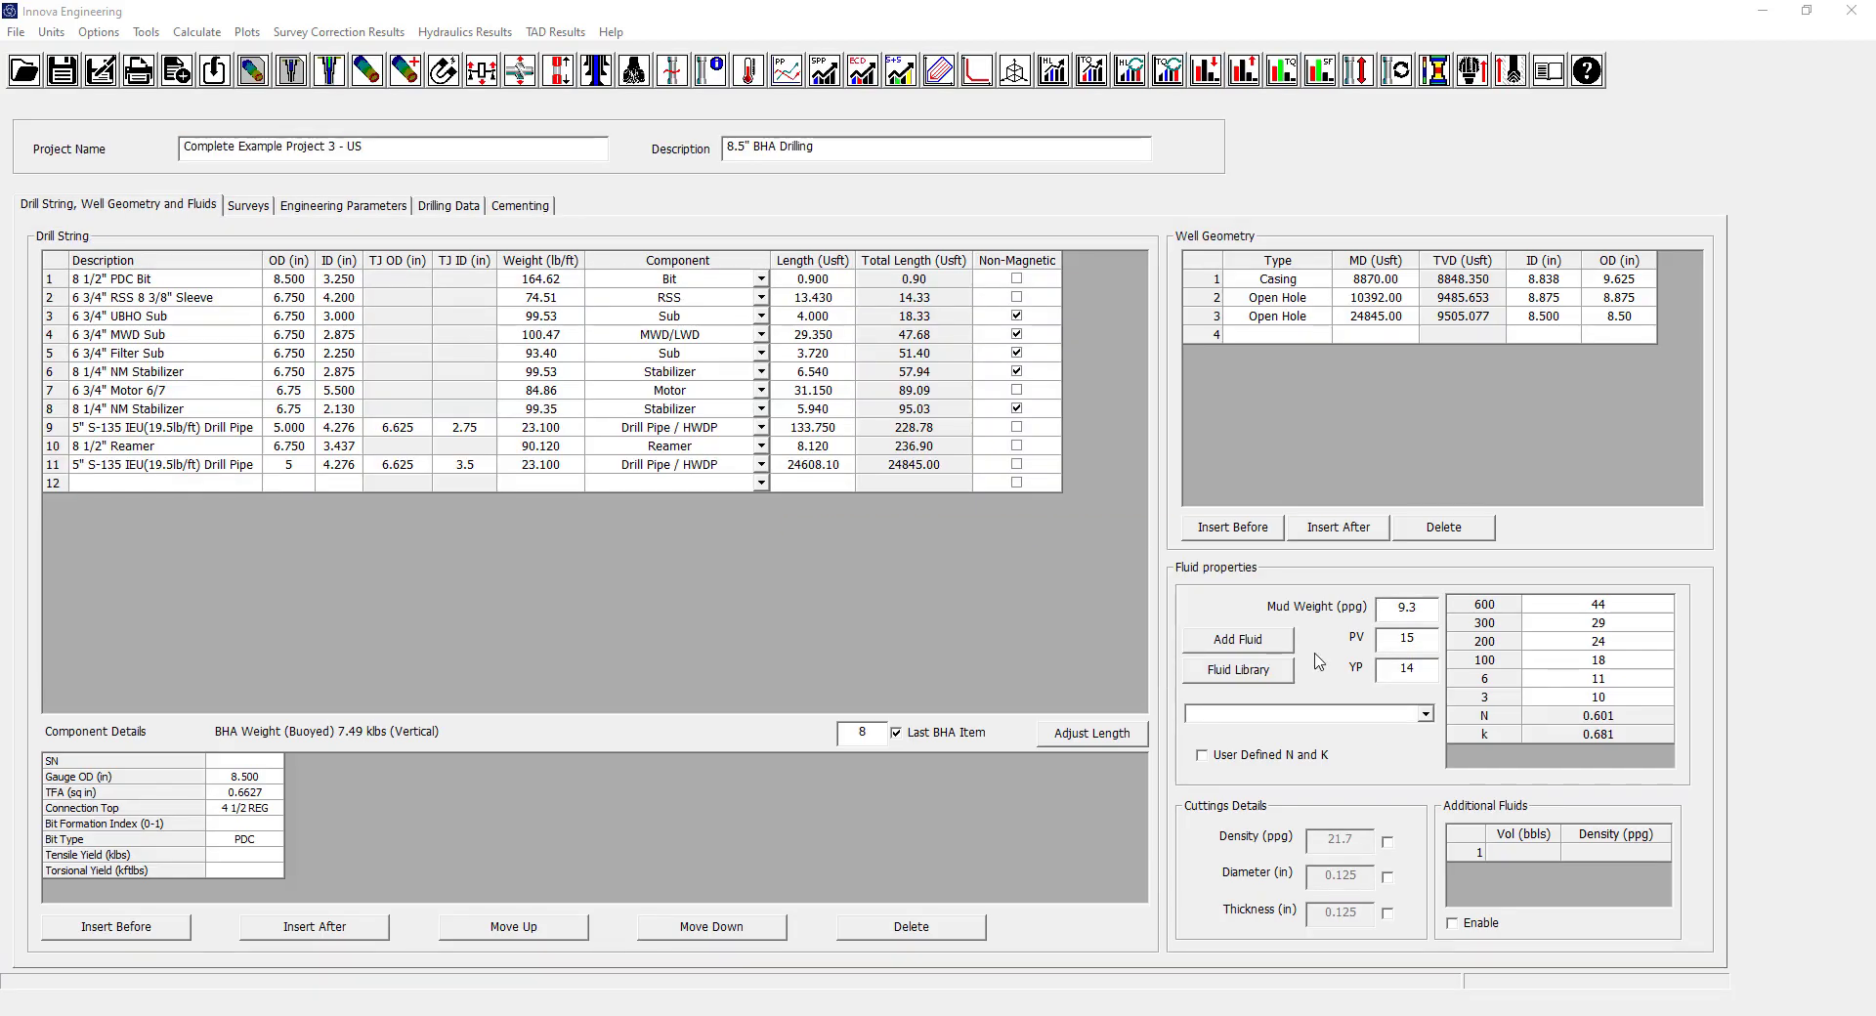
Run the hydraulics calculation and the torque and drag calculation for the project.
{"action": "left_click", "coordinate": [194, 35]}
{"action": "left_click", "coordinate": [228, 55]}
{"action": "key", "text": "Return"}
{"action": "left_click", "coordinate": [201, 35]}
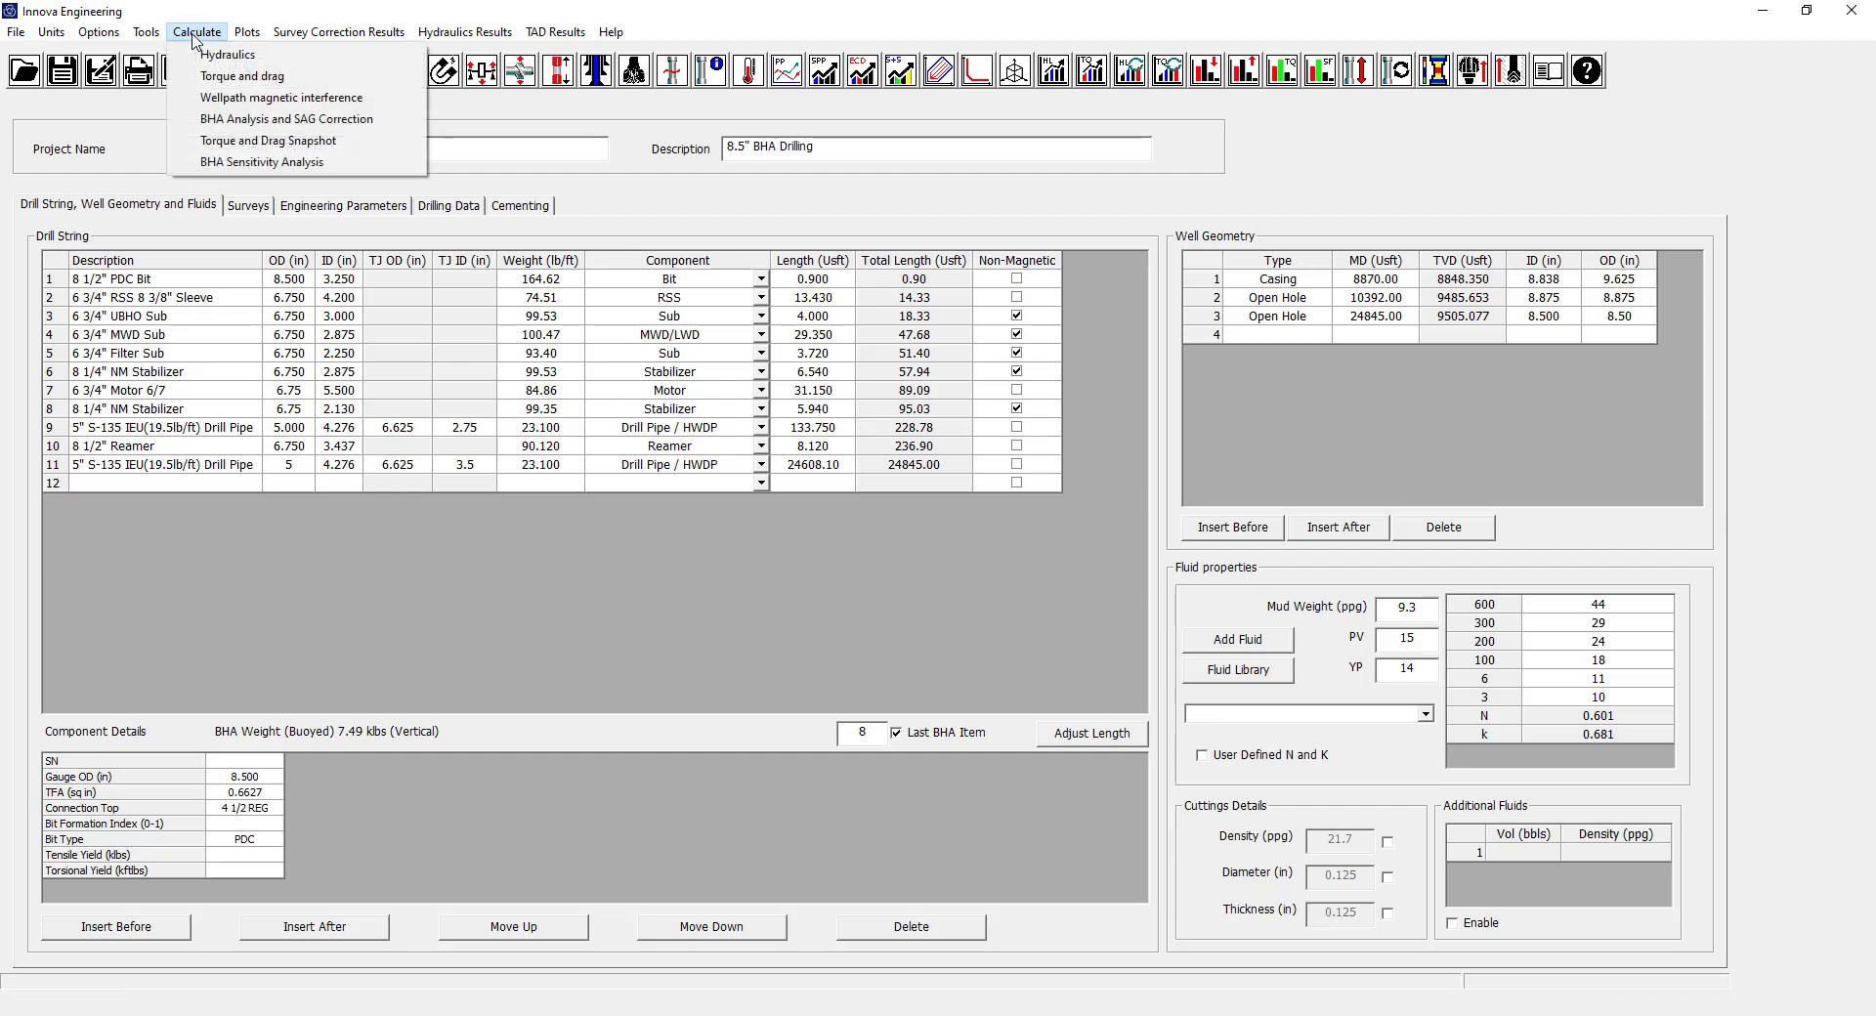
{"action": "left_click", "coordinate": [212, 78]}
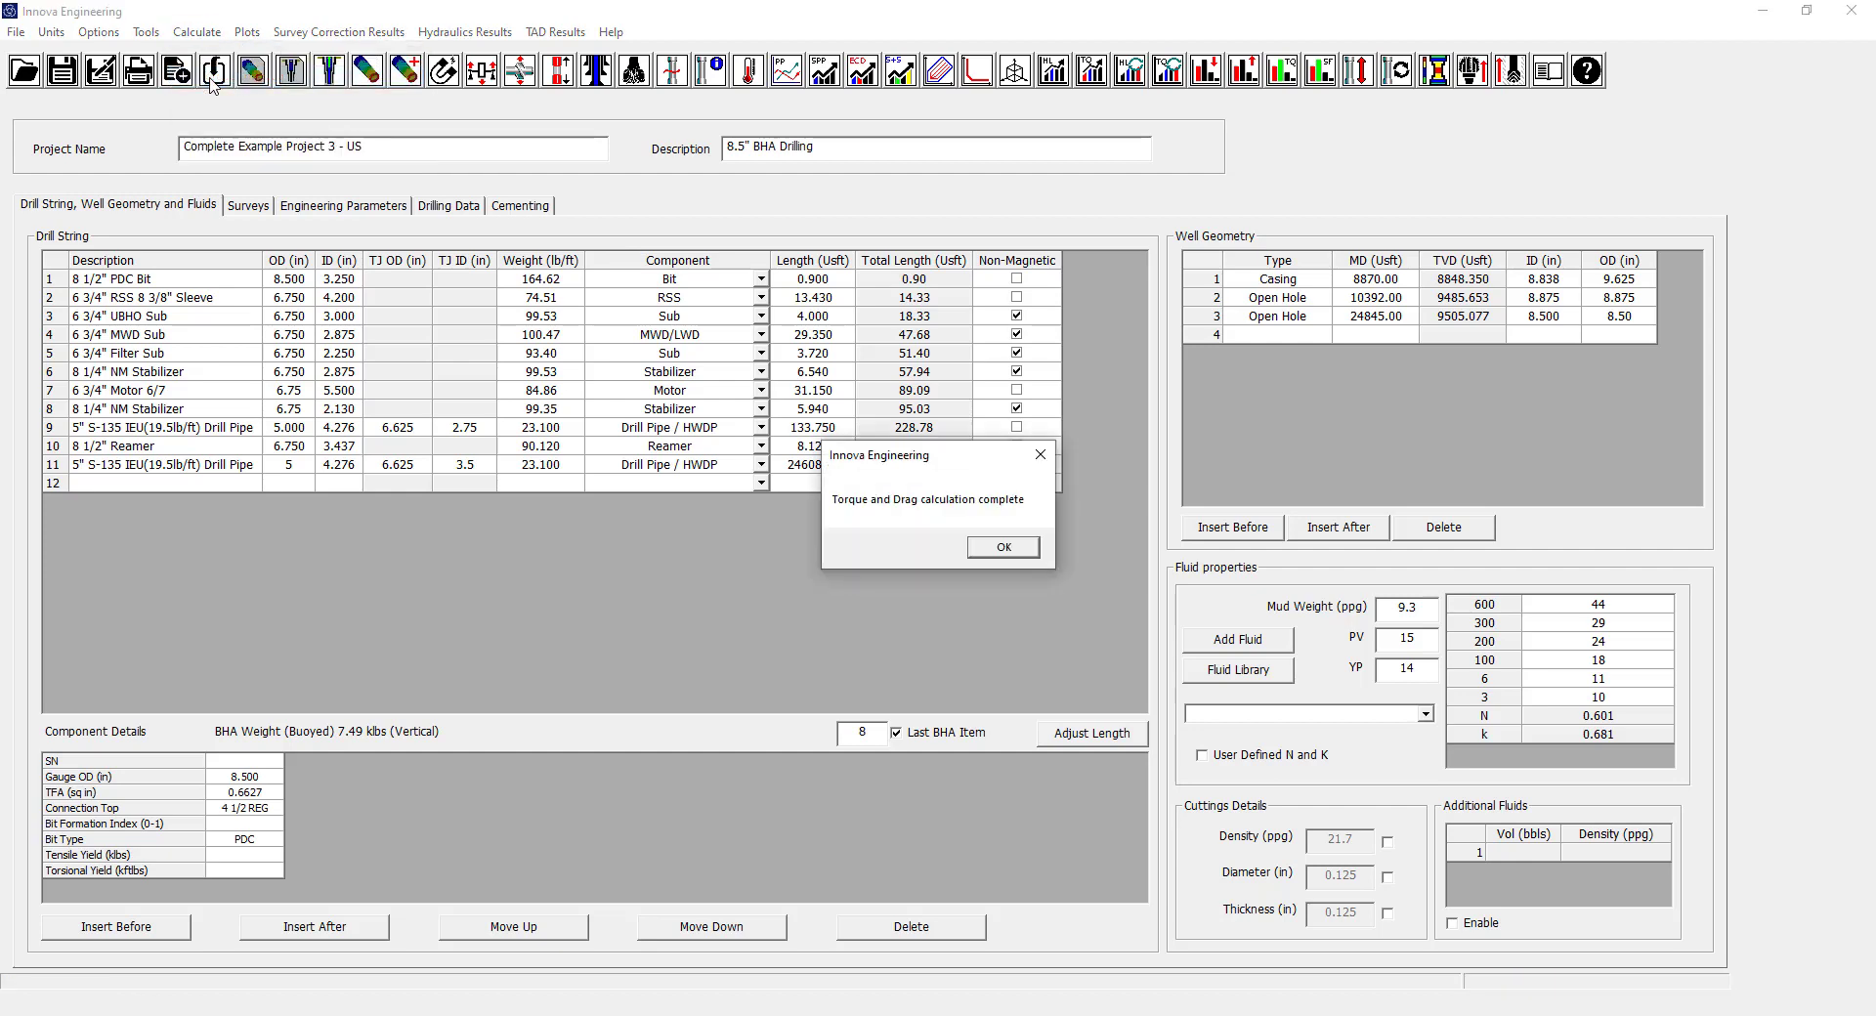
{"action": "key", "text": "Return"}
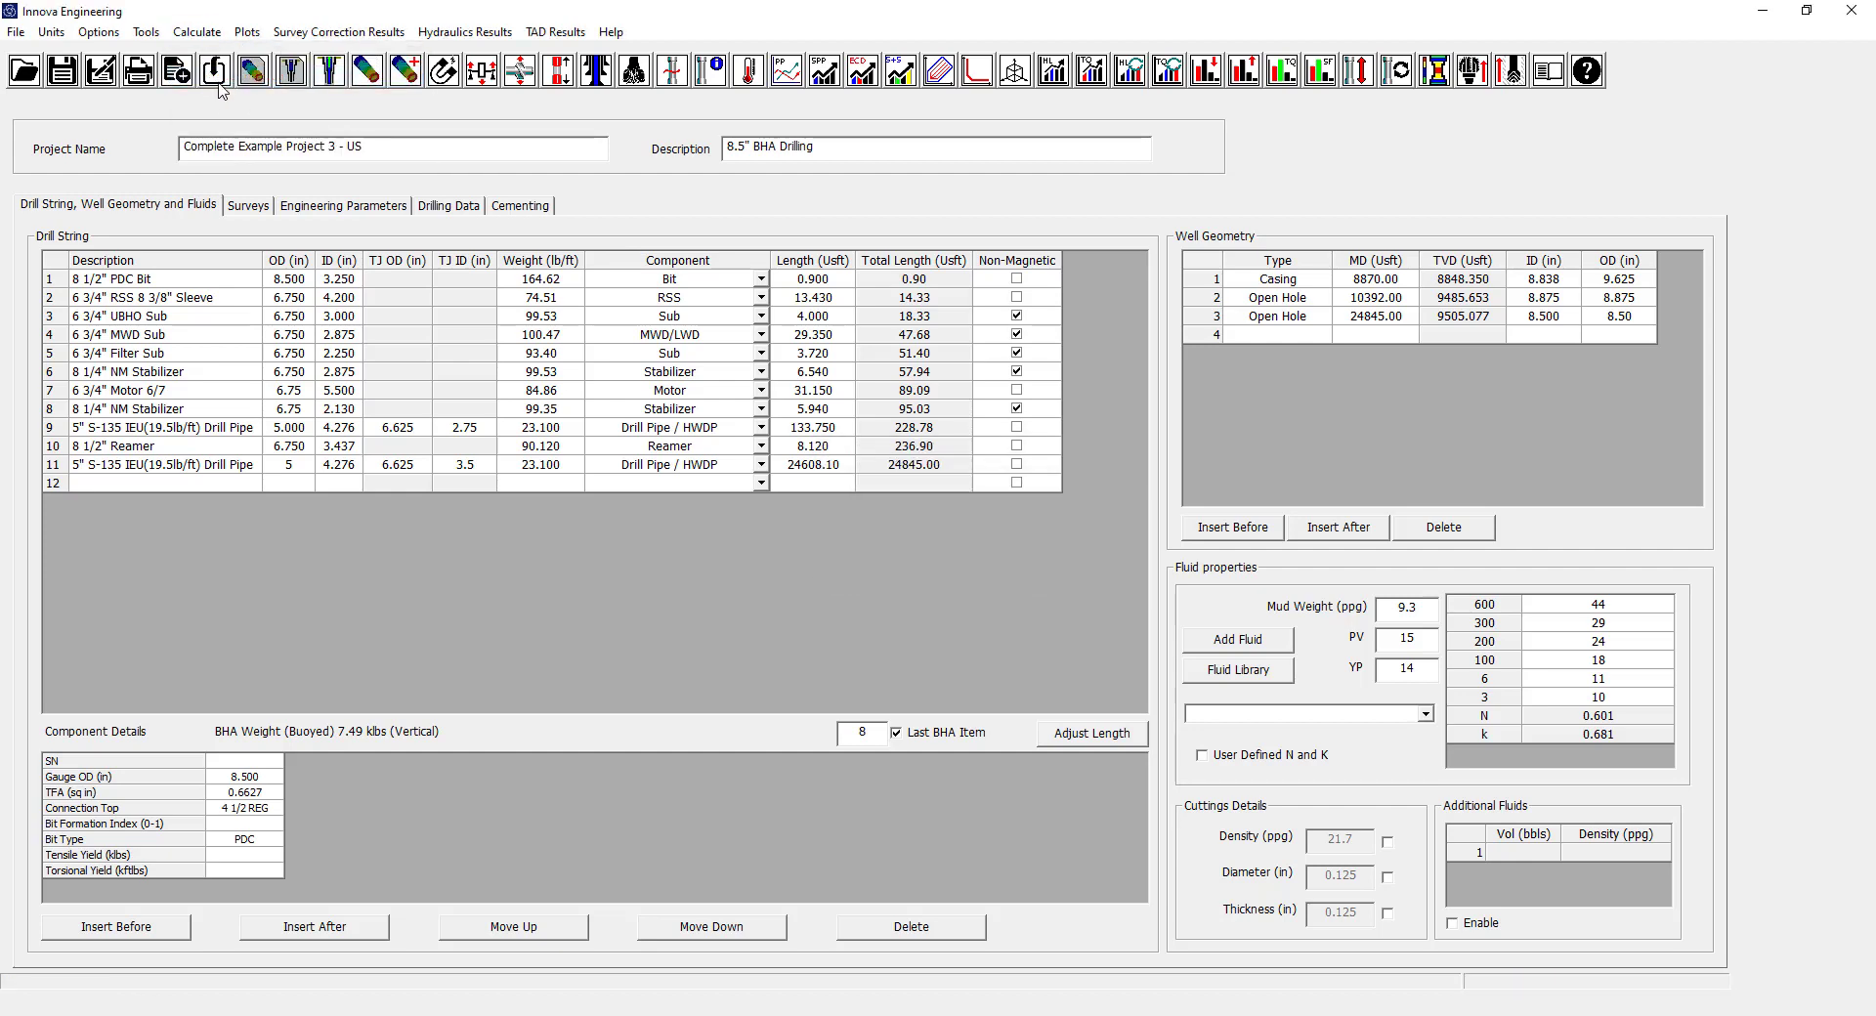
Check the calculated results in the engineering parameters and display the torque and drag Hookloads drilling chart.
{"action": "left_click", "coordinate": [332, 206]}
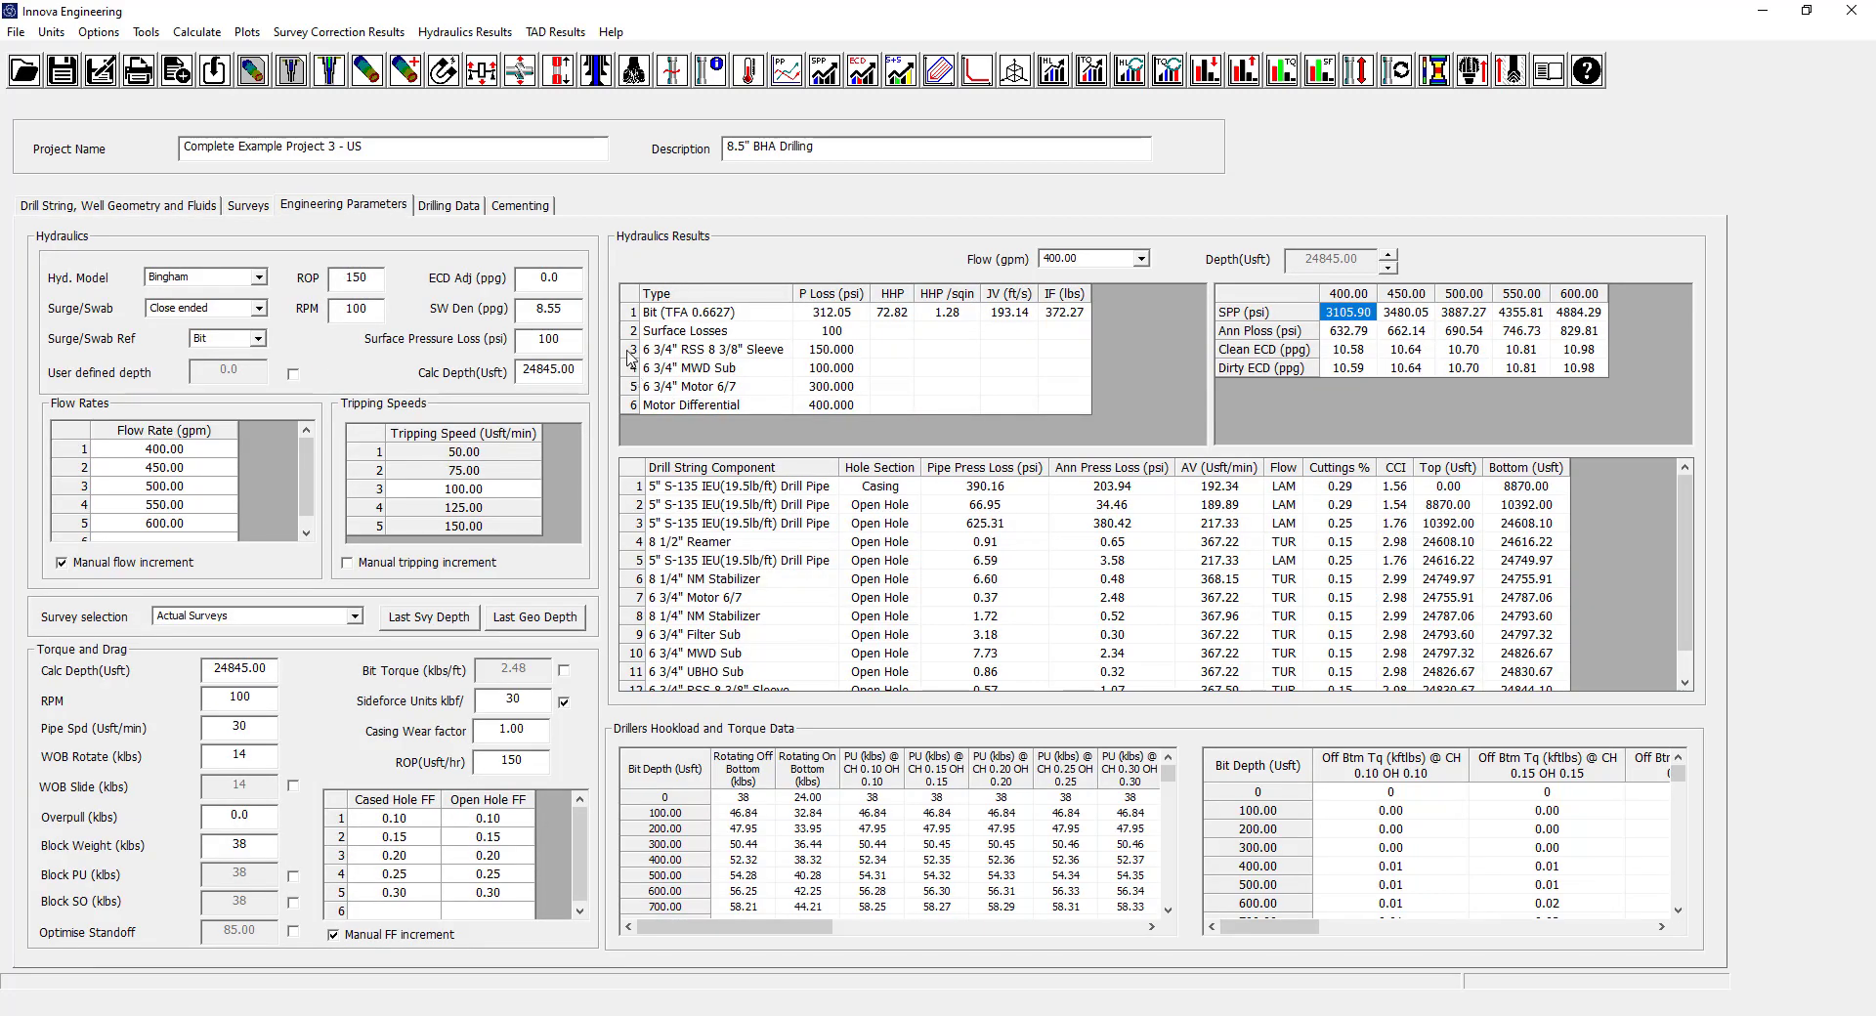
{"action": "left_click", "coordinate": [199, 208]}
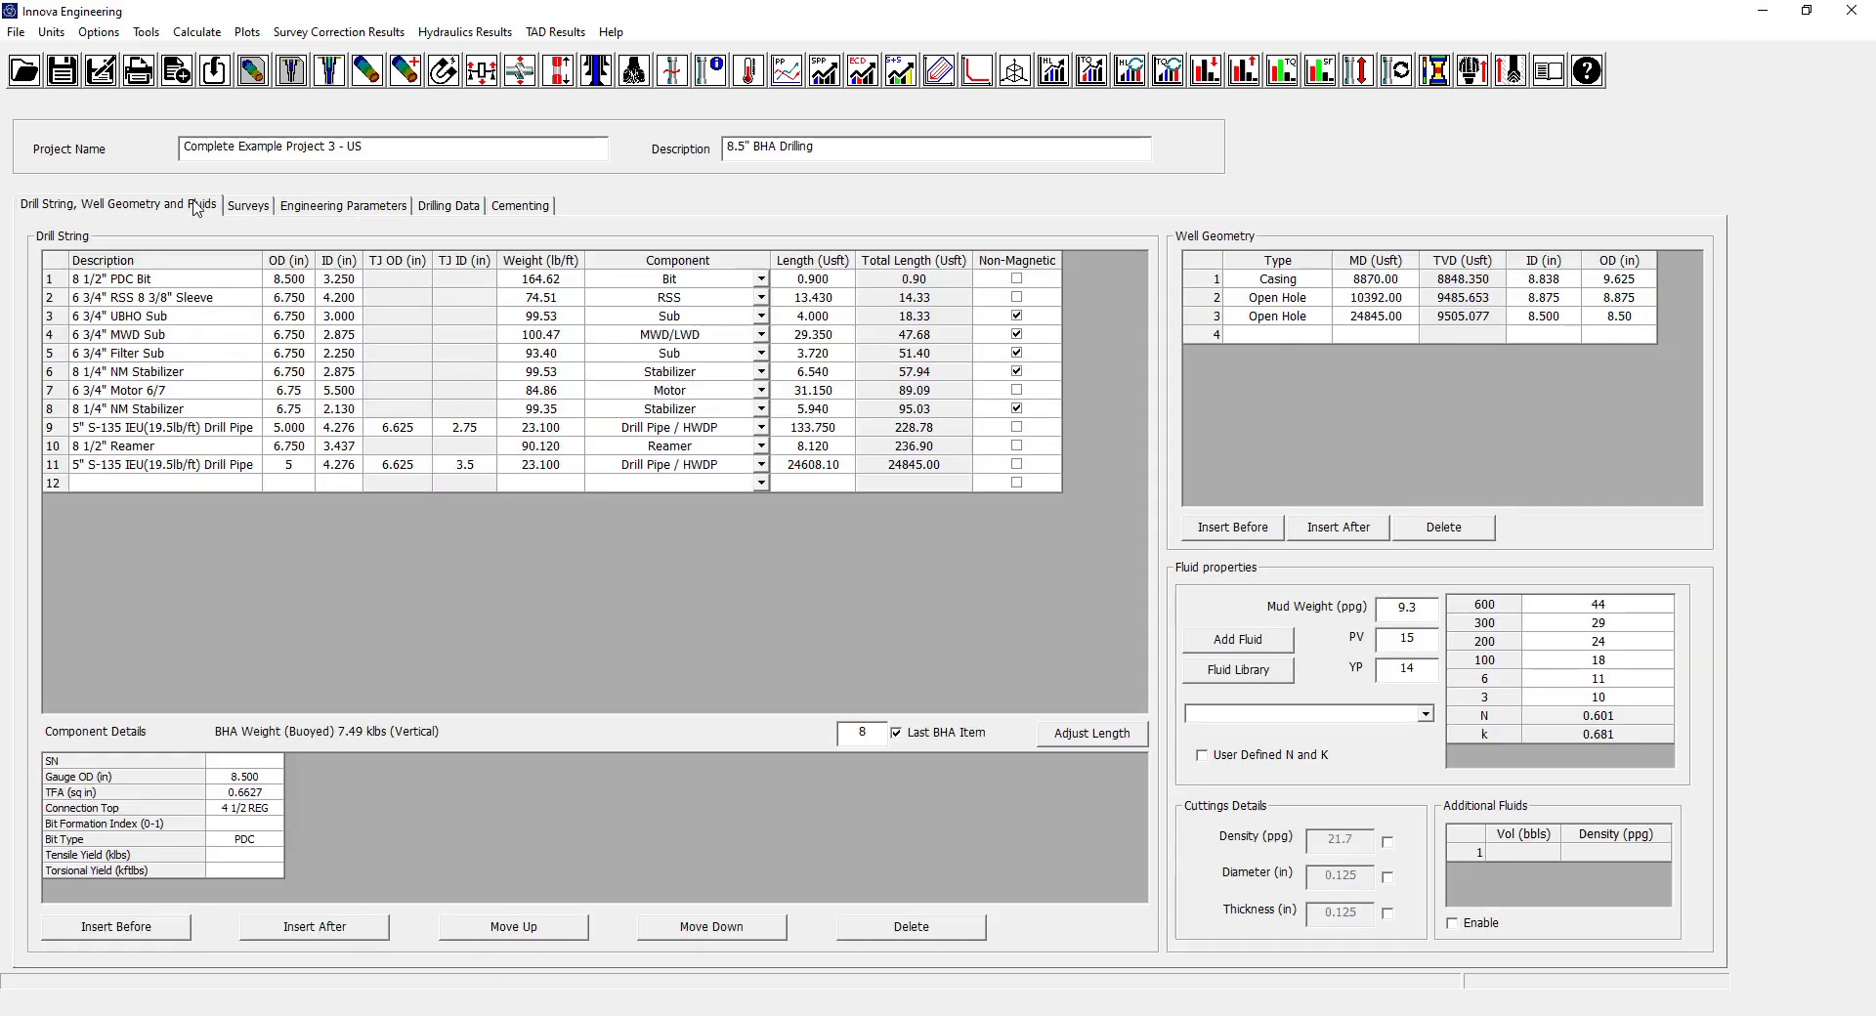
{"action": "left_click", "coordinate": [477, 37]}
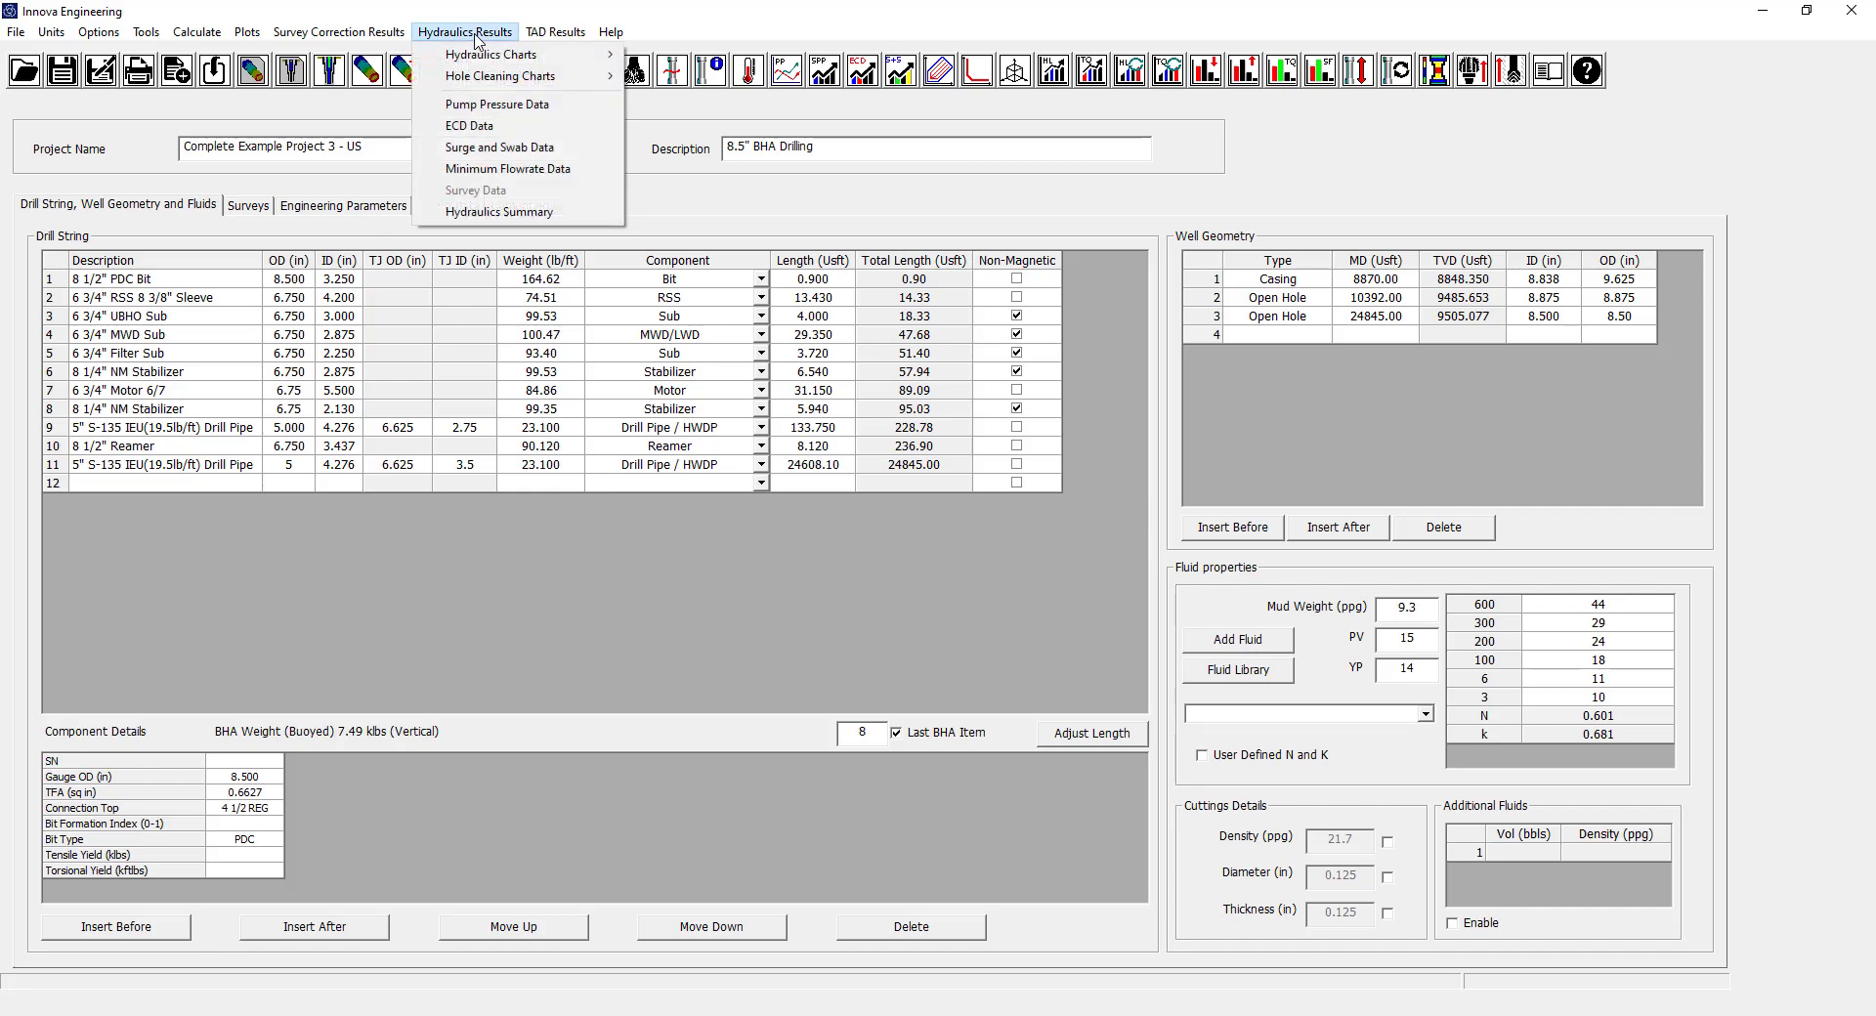
{"action": "mouse_move", "coordinate": [490, 56]}
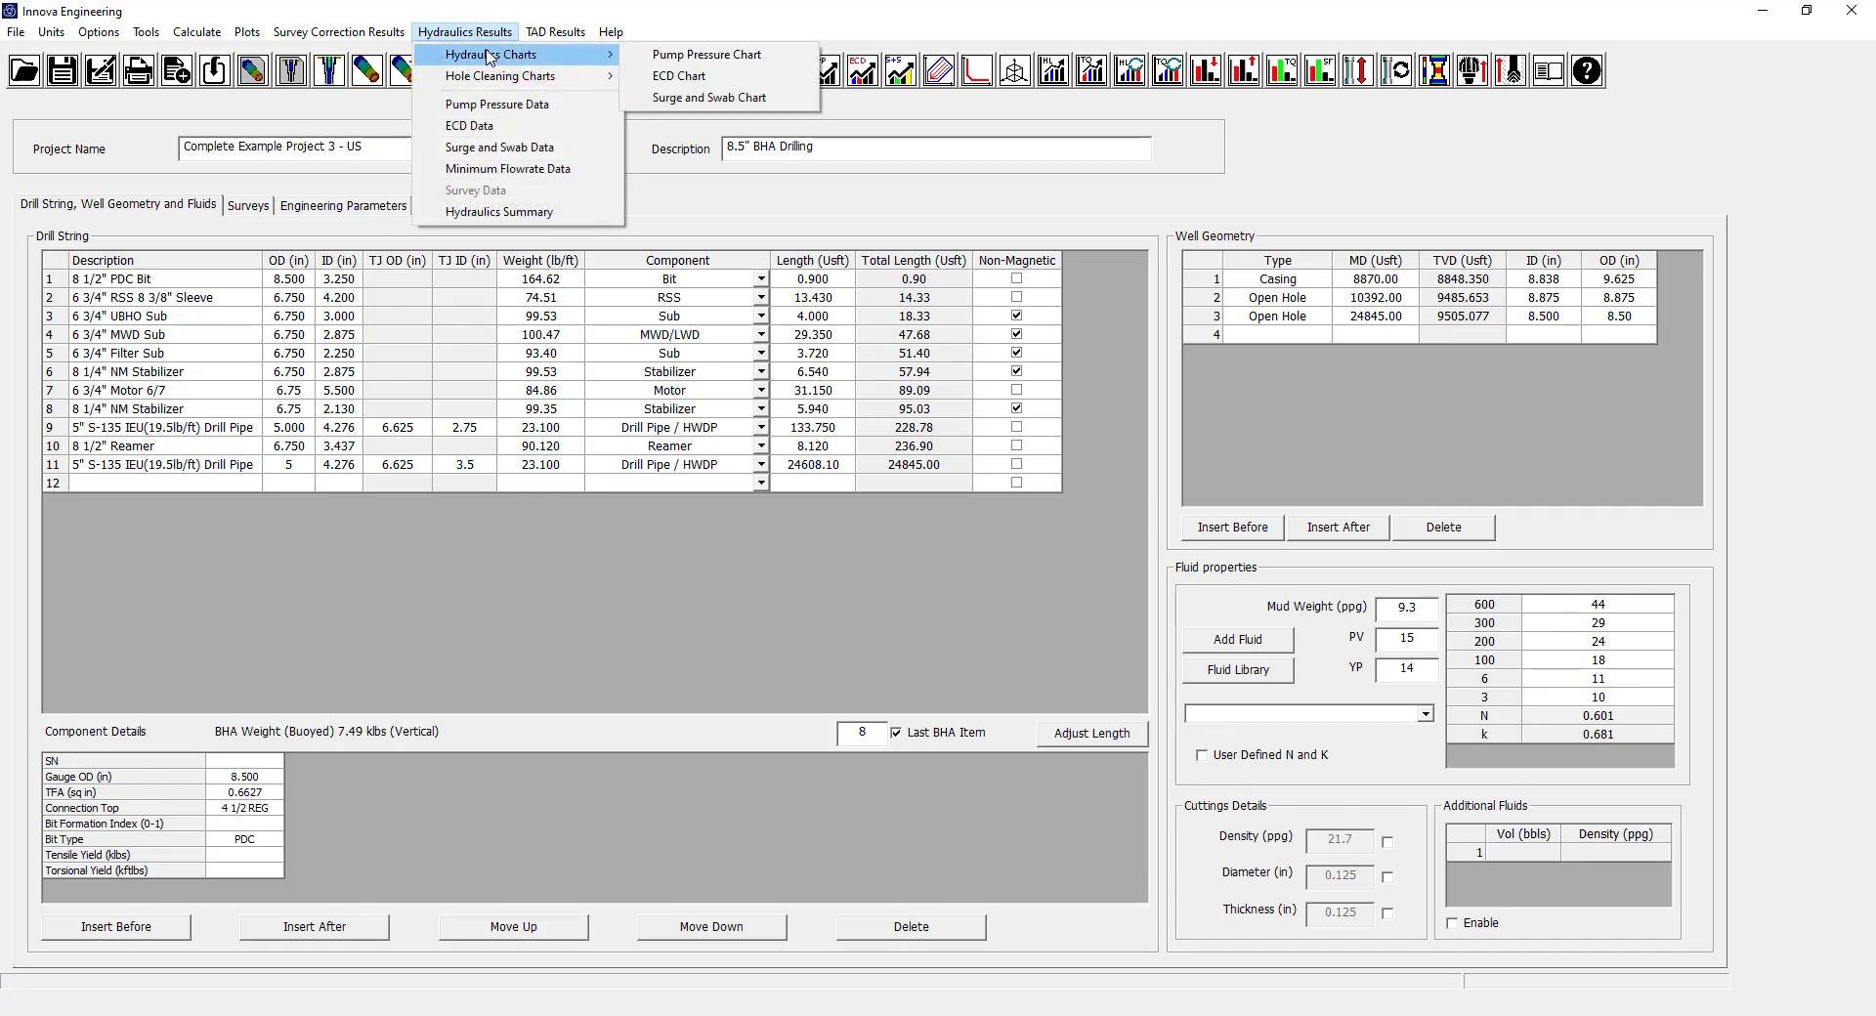
{"action": "mouse_move", "coordinate": [555, 33]}
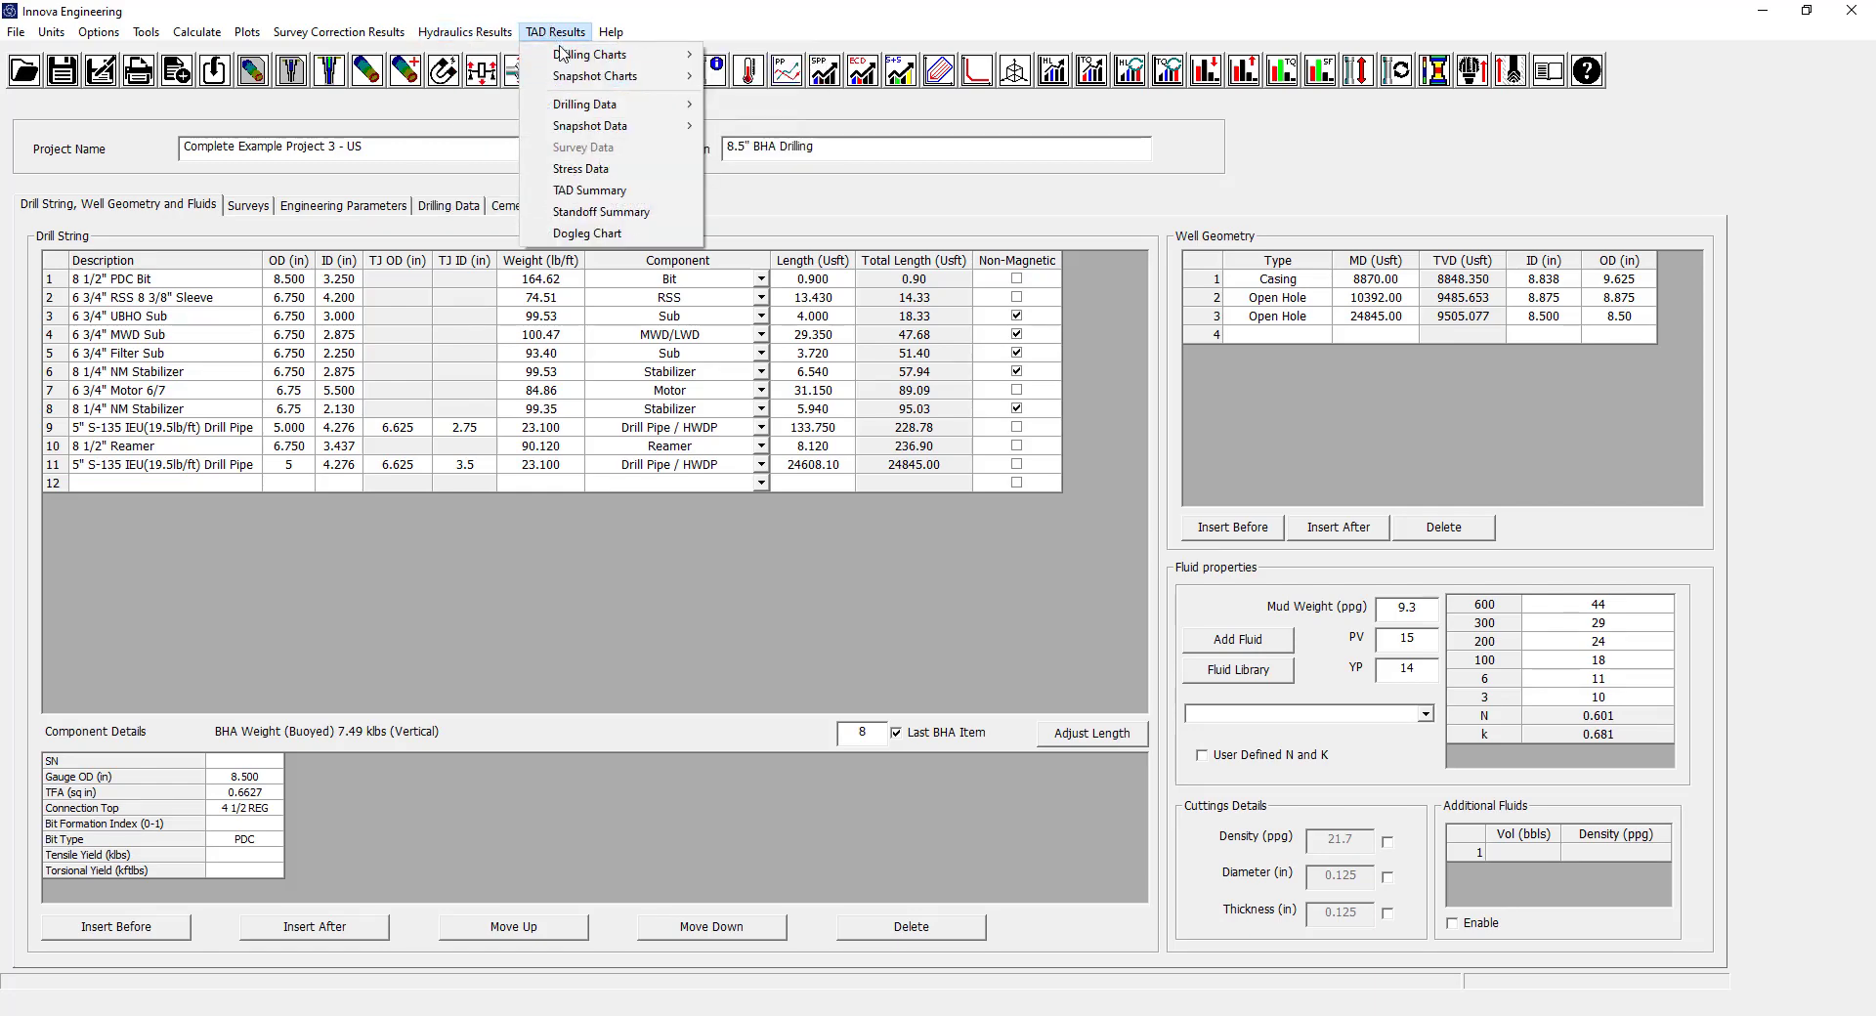
{"action": "mouse_move", "coordinate": [252, 43]}
{"action": "mouse_move", "coordinate": [645, 56]}
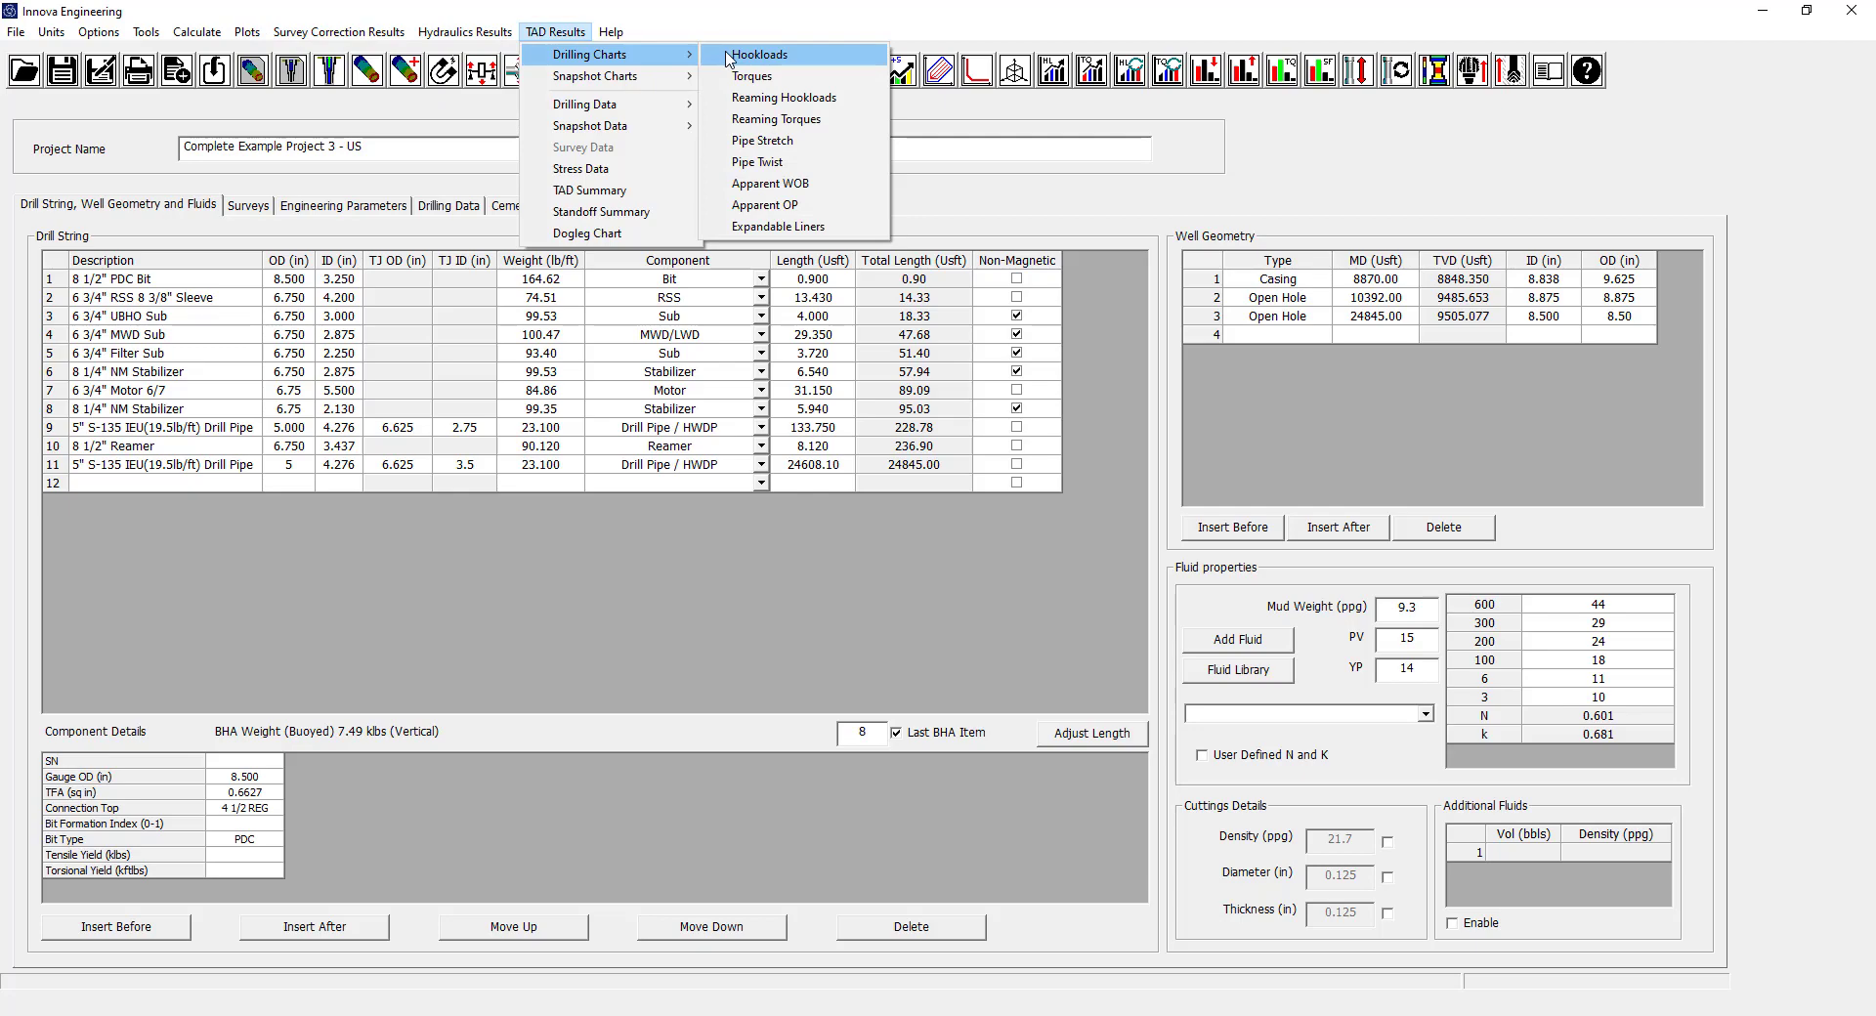
{"action": "left_click", "coordinate": [728, 57]}
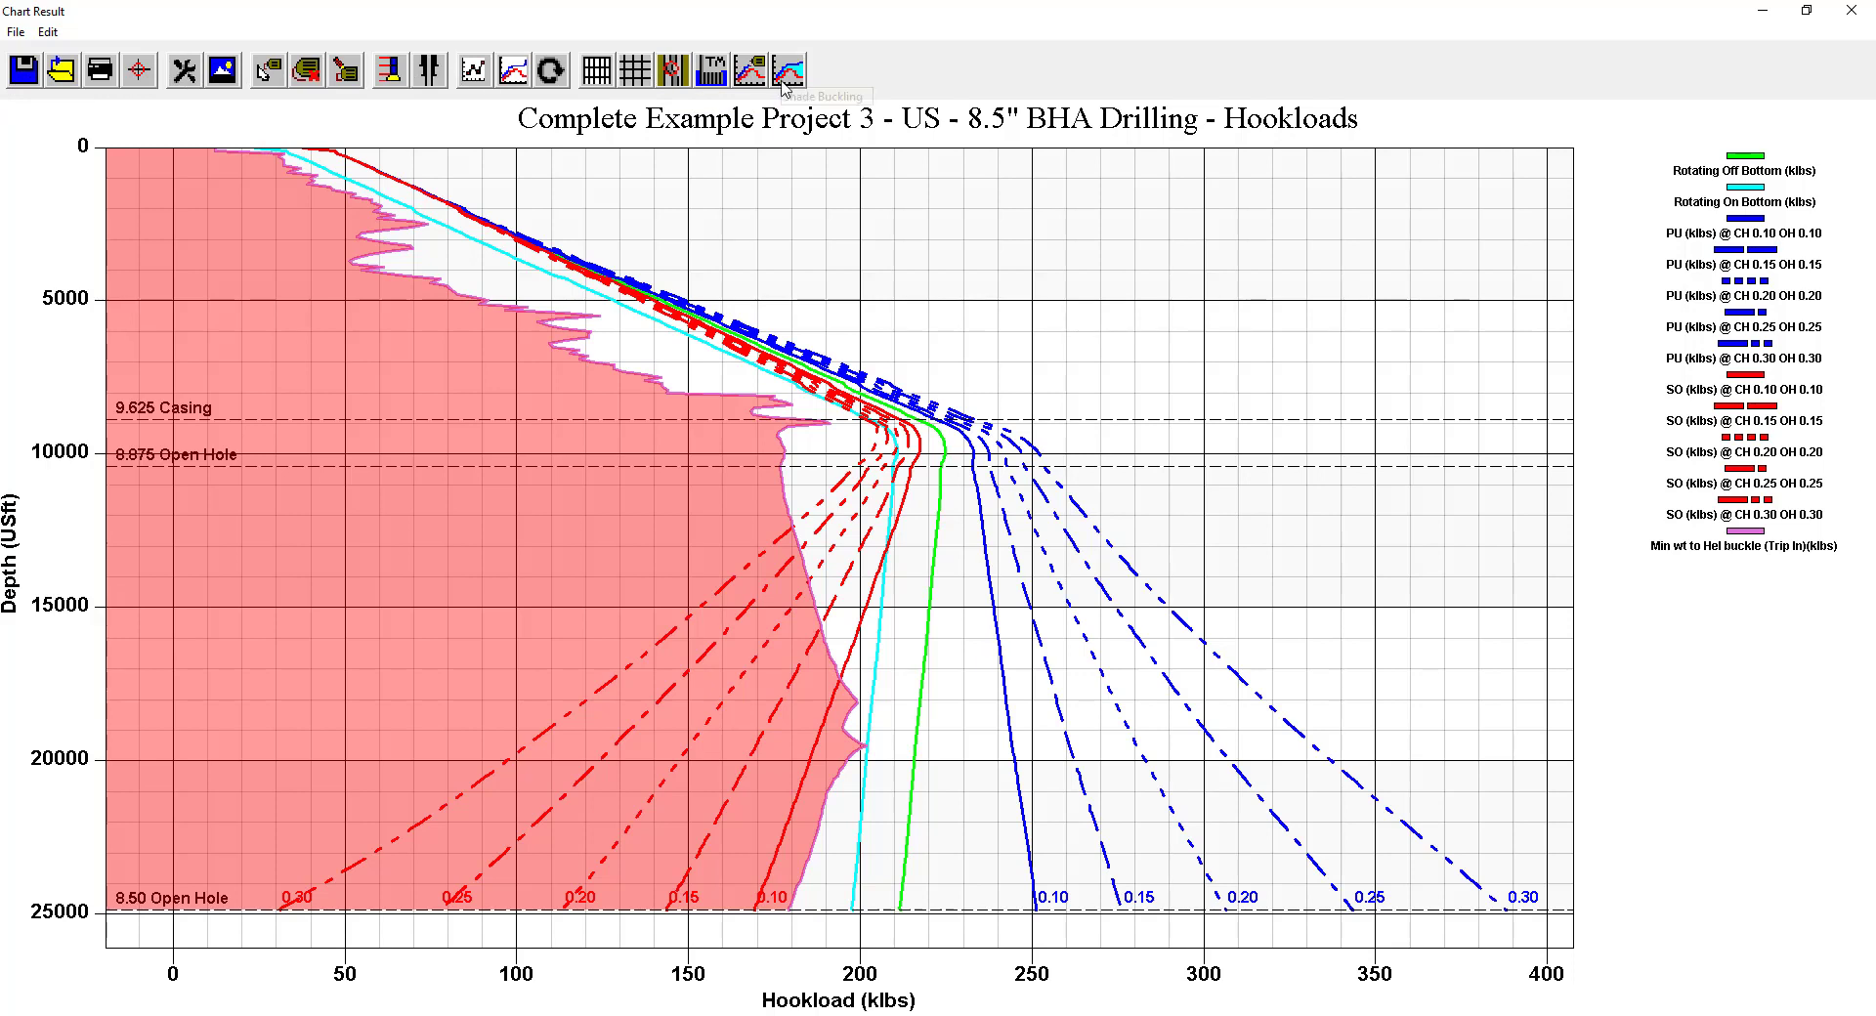
{"action": "right_click", "coordinate": [816, 211]}
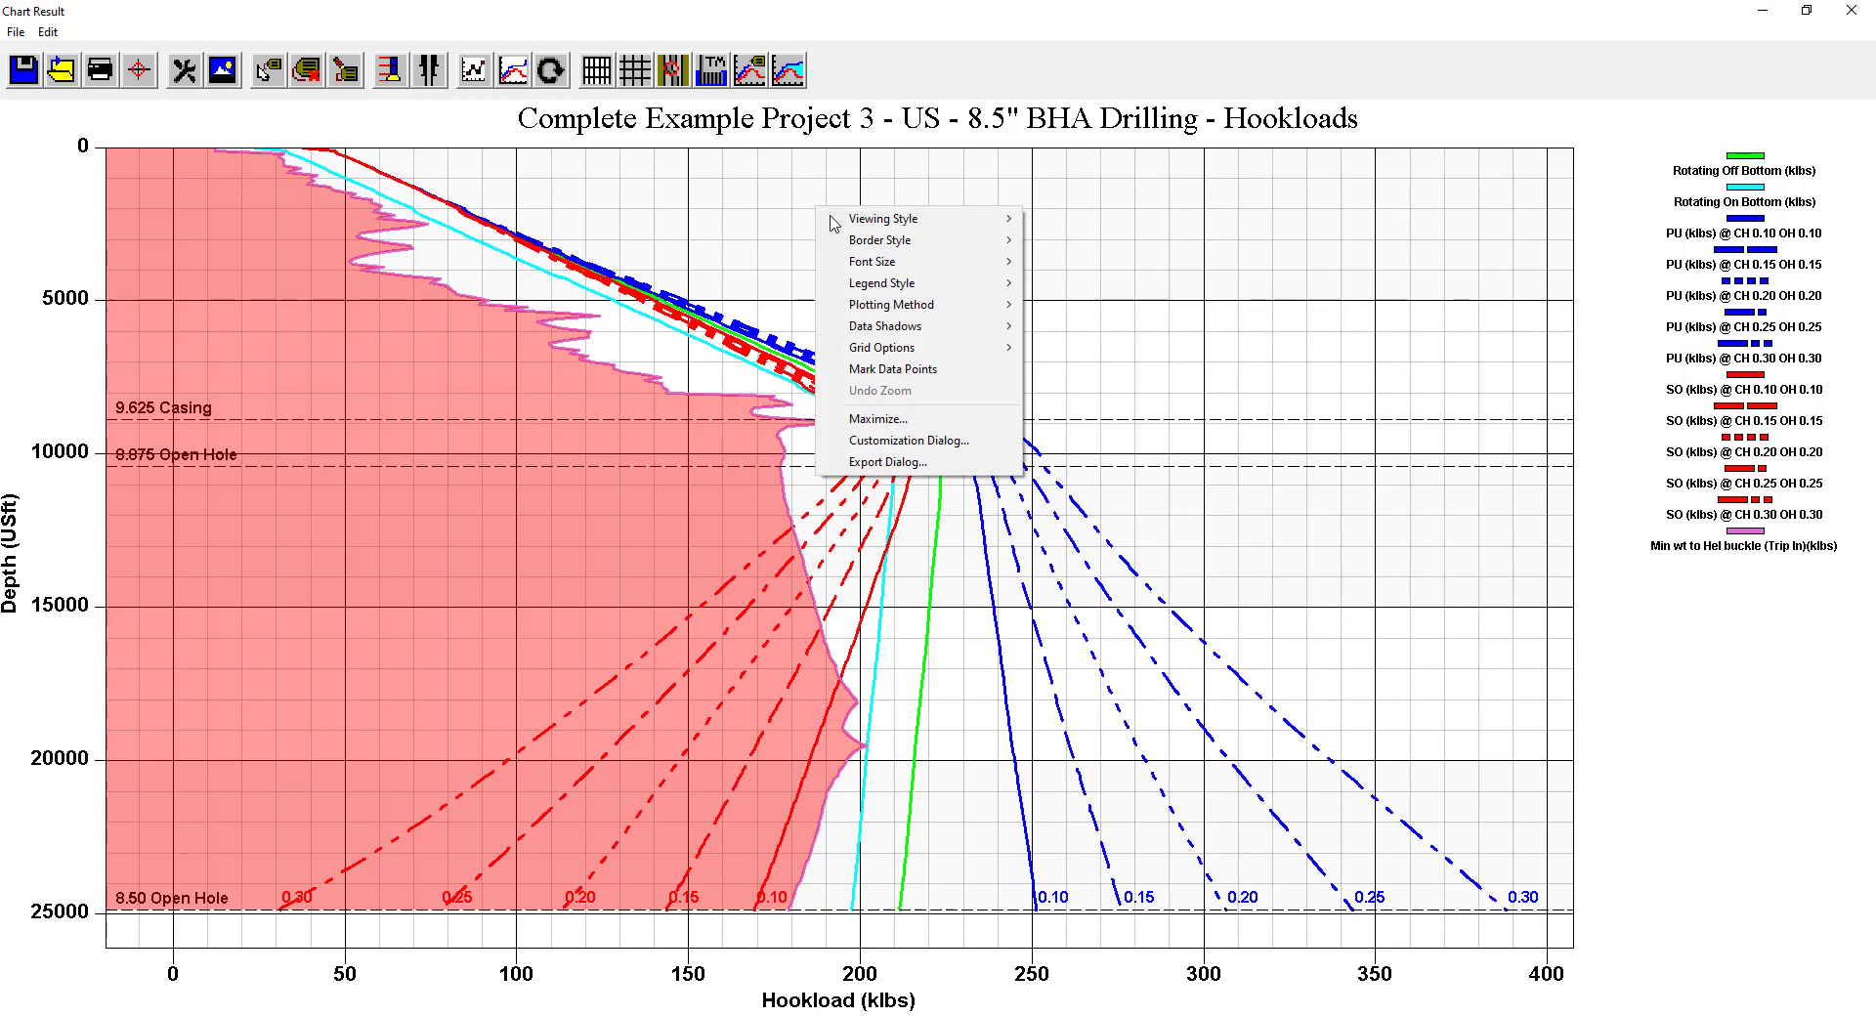
{"action": "mouse_move", "coordinate": [906, 227]}
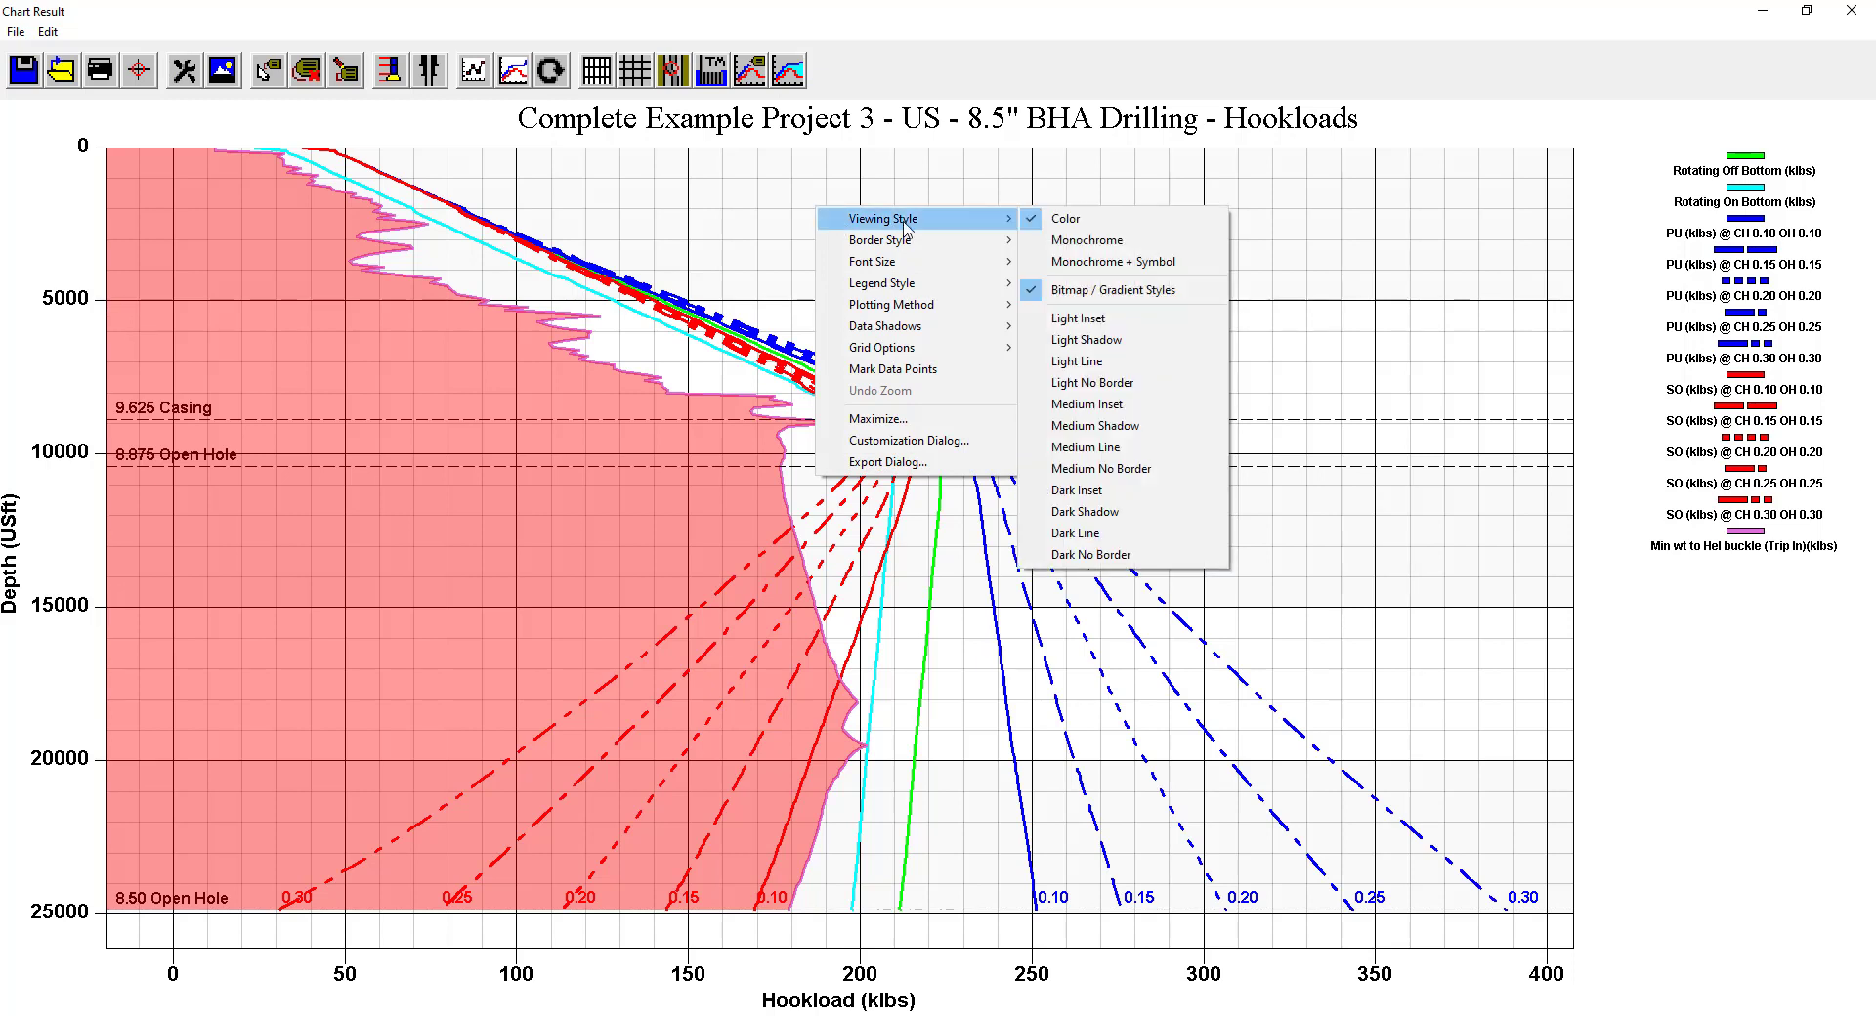
{"action": "key", "text": "Escape"}
{"action": "key", "text": "Escape"}
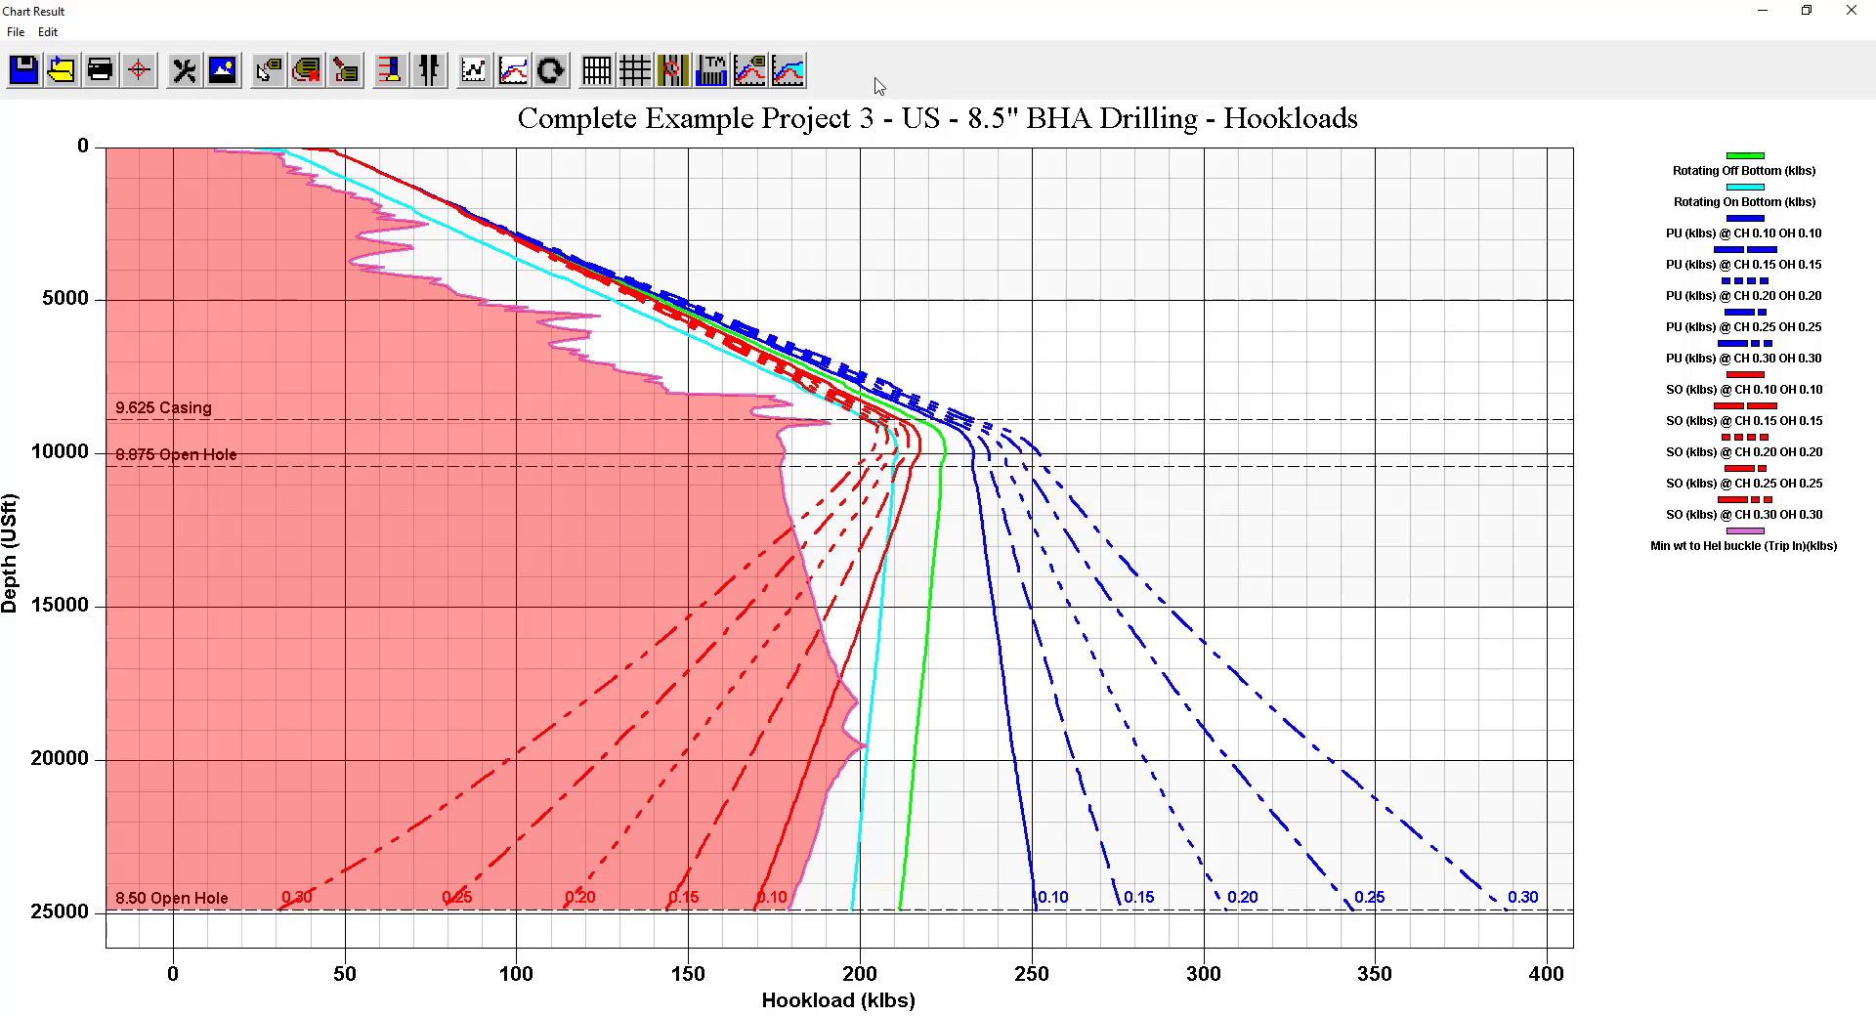
{"action": "left_click", "coordinate": [16, 32]}
{"action": "mouse_move", "coordinate": [47, 35]}
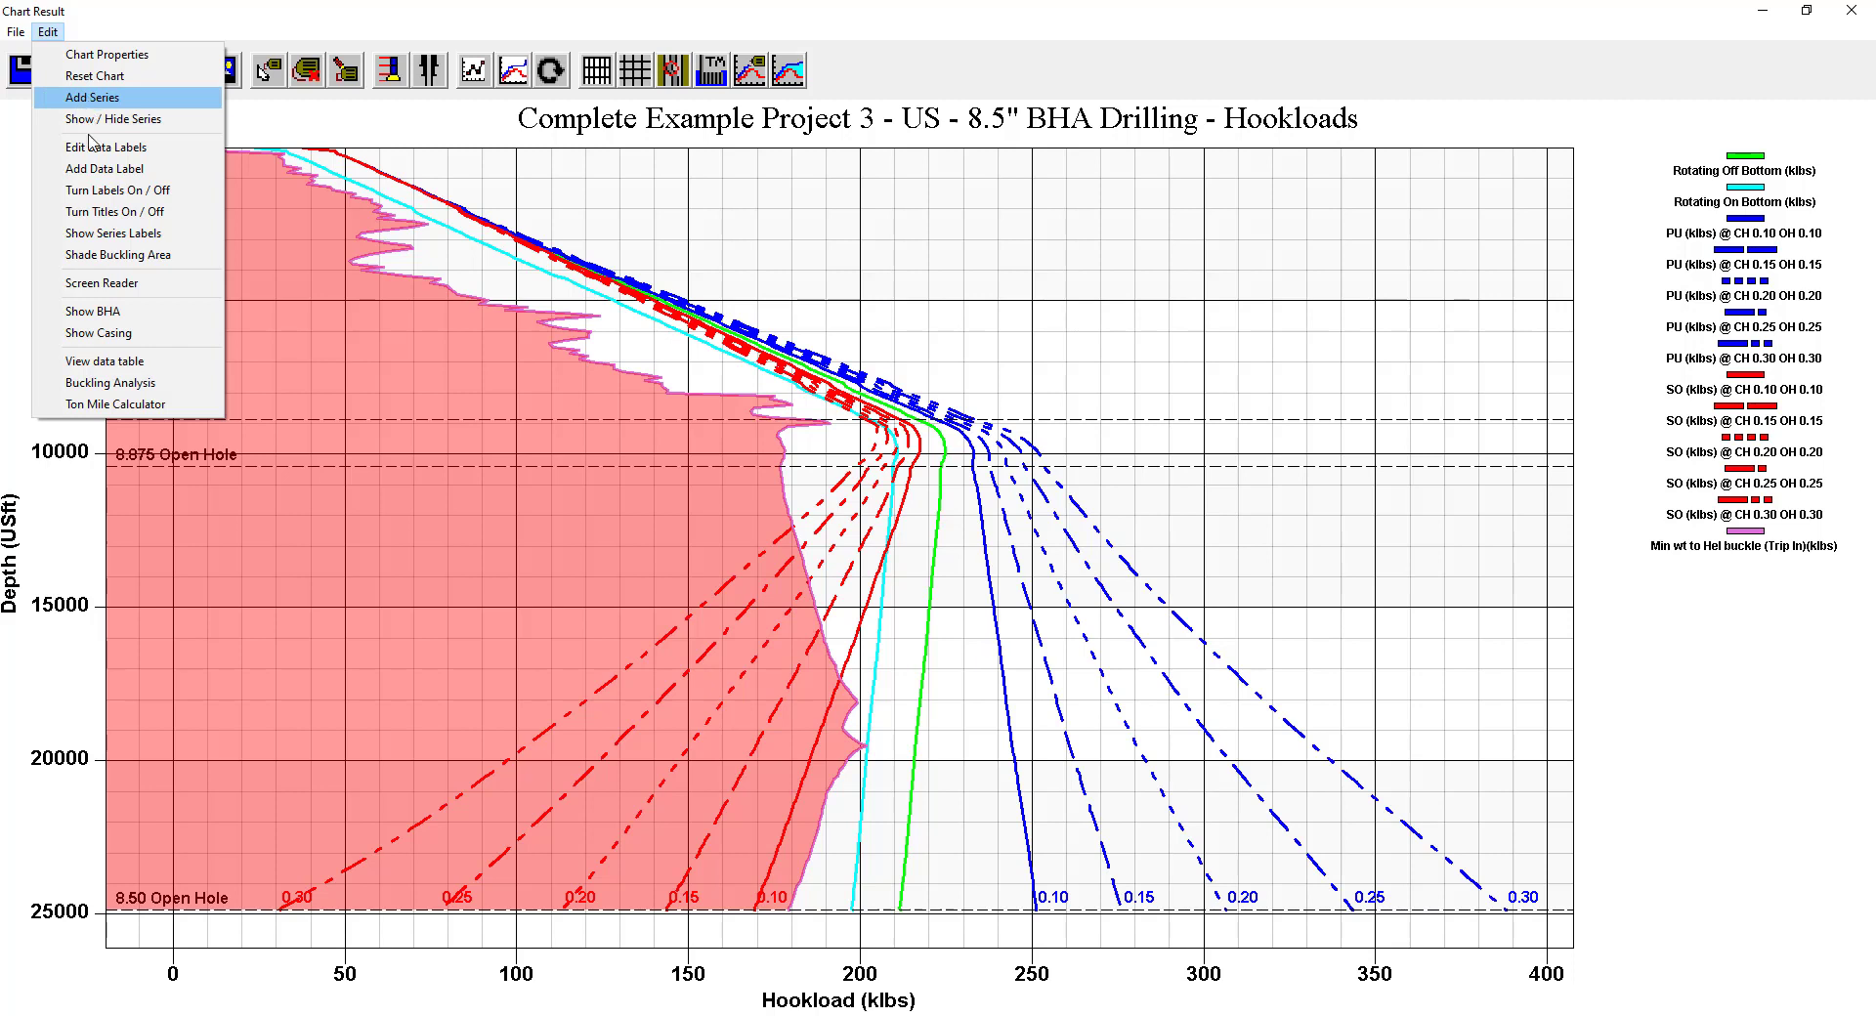
{"action": "left_click", "coordinate": [19, 96]}
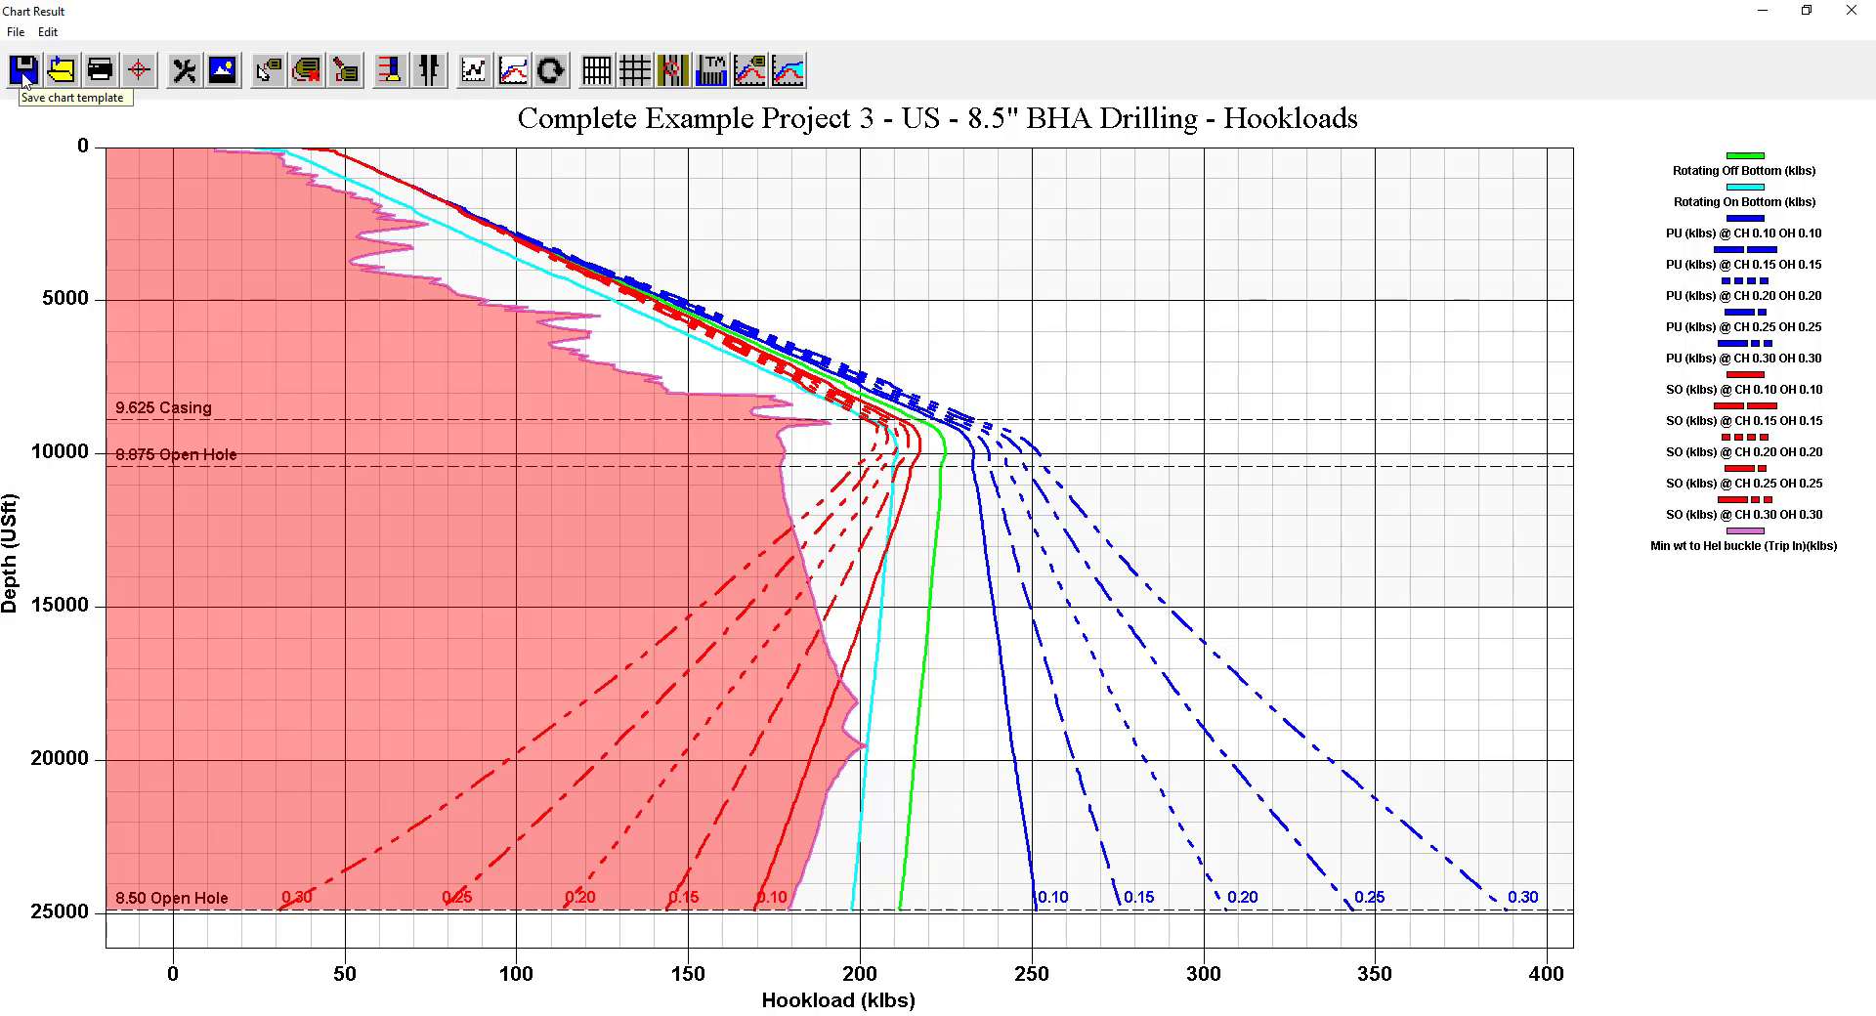
Save the chart's settings as a chart template in the Examples folder, overwriting "Example Template.ctf".
{"action": "left_click", "coordinate": [23, 70]}
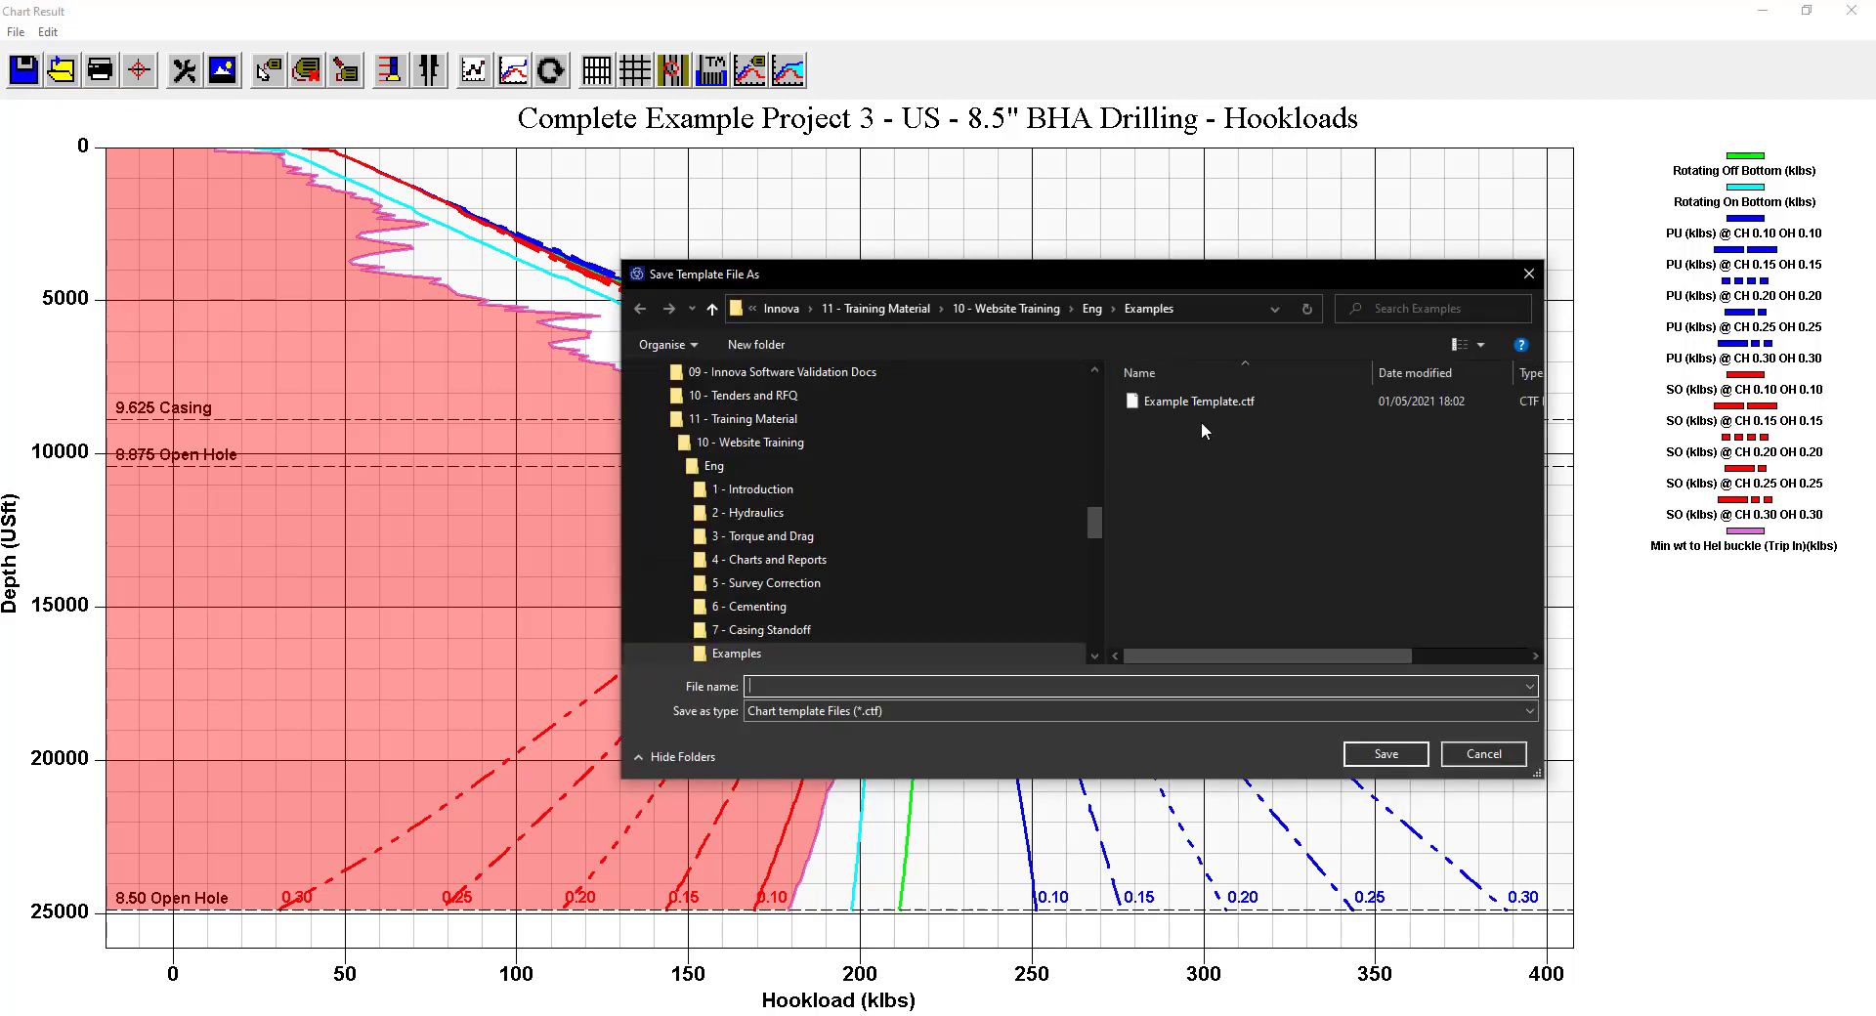
{"action": "left_click", "coordinate": [1187, 404]}
{"action": "left_click", "coordinate": [1380, 755]}
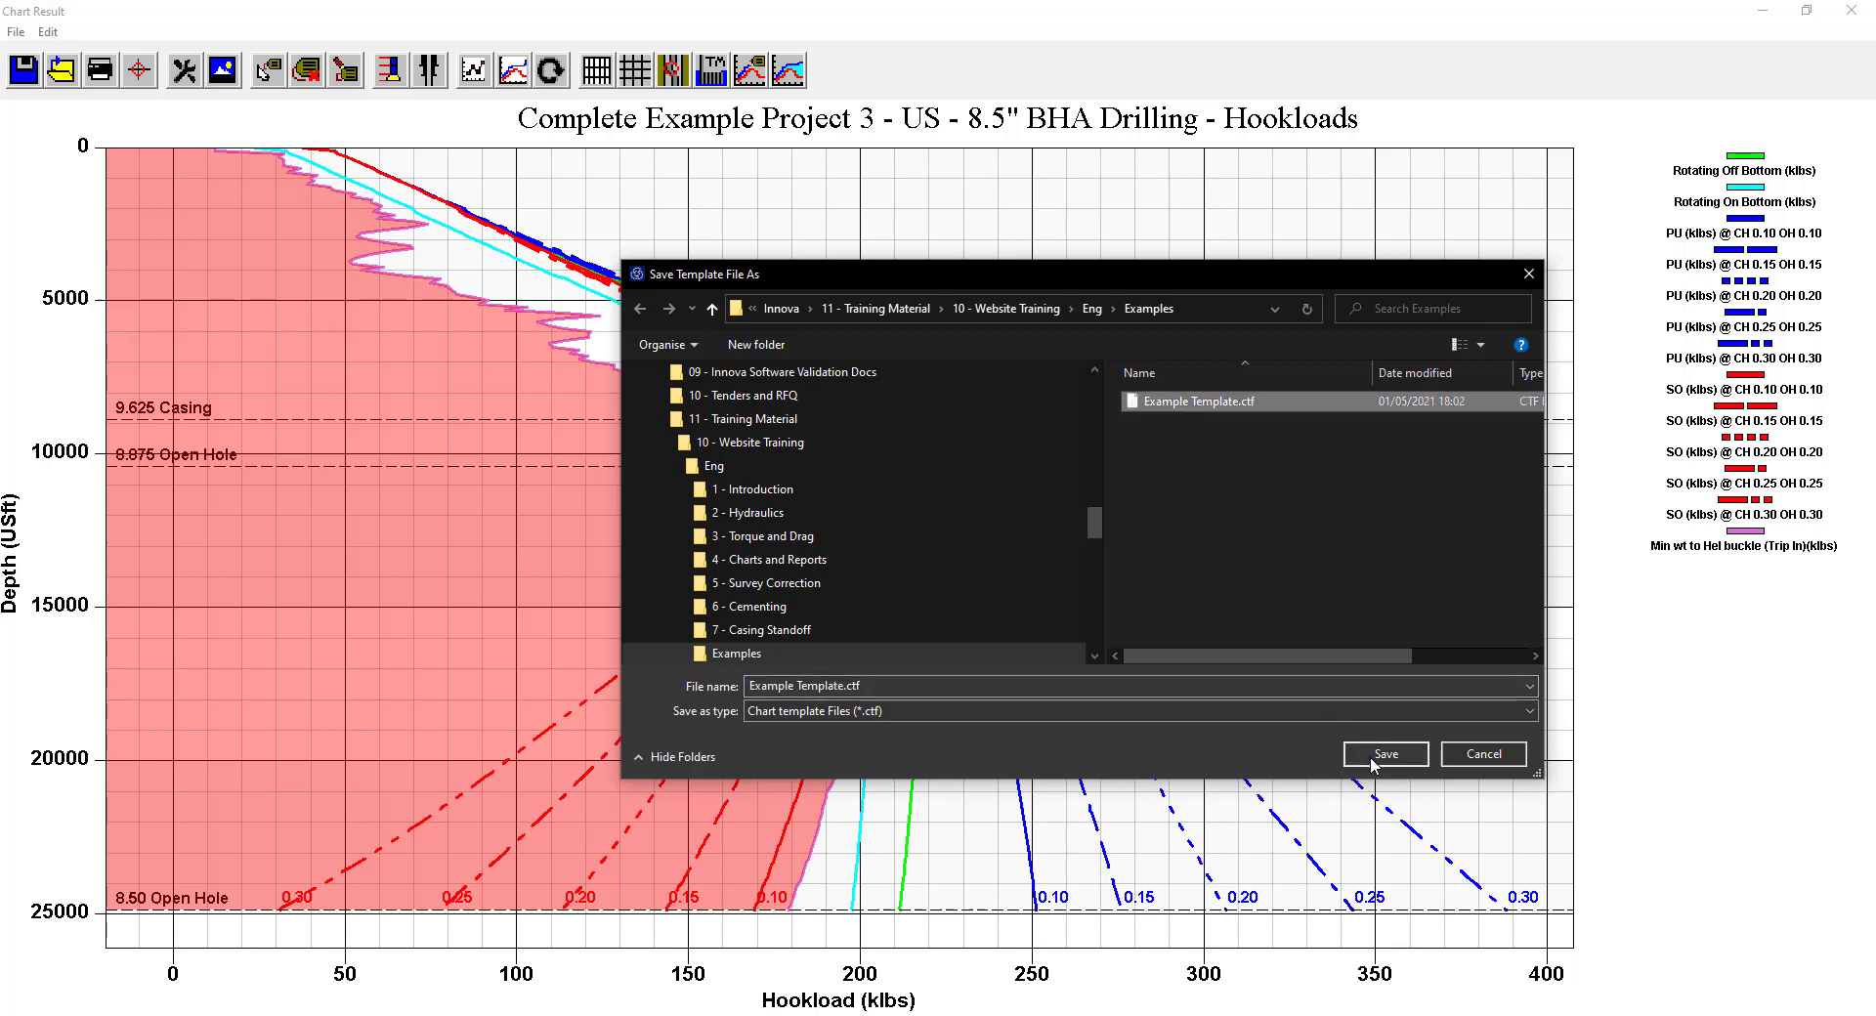
{"action": "left_click", "coordinate": [989, 524]}
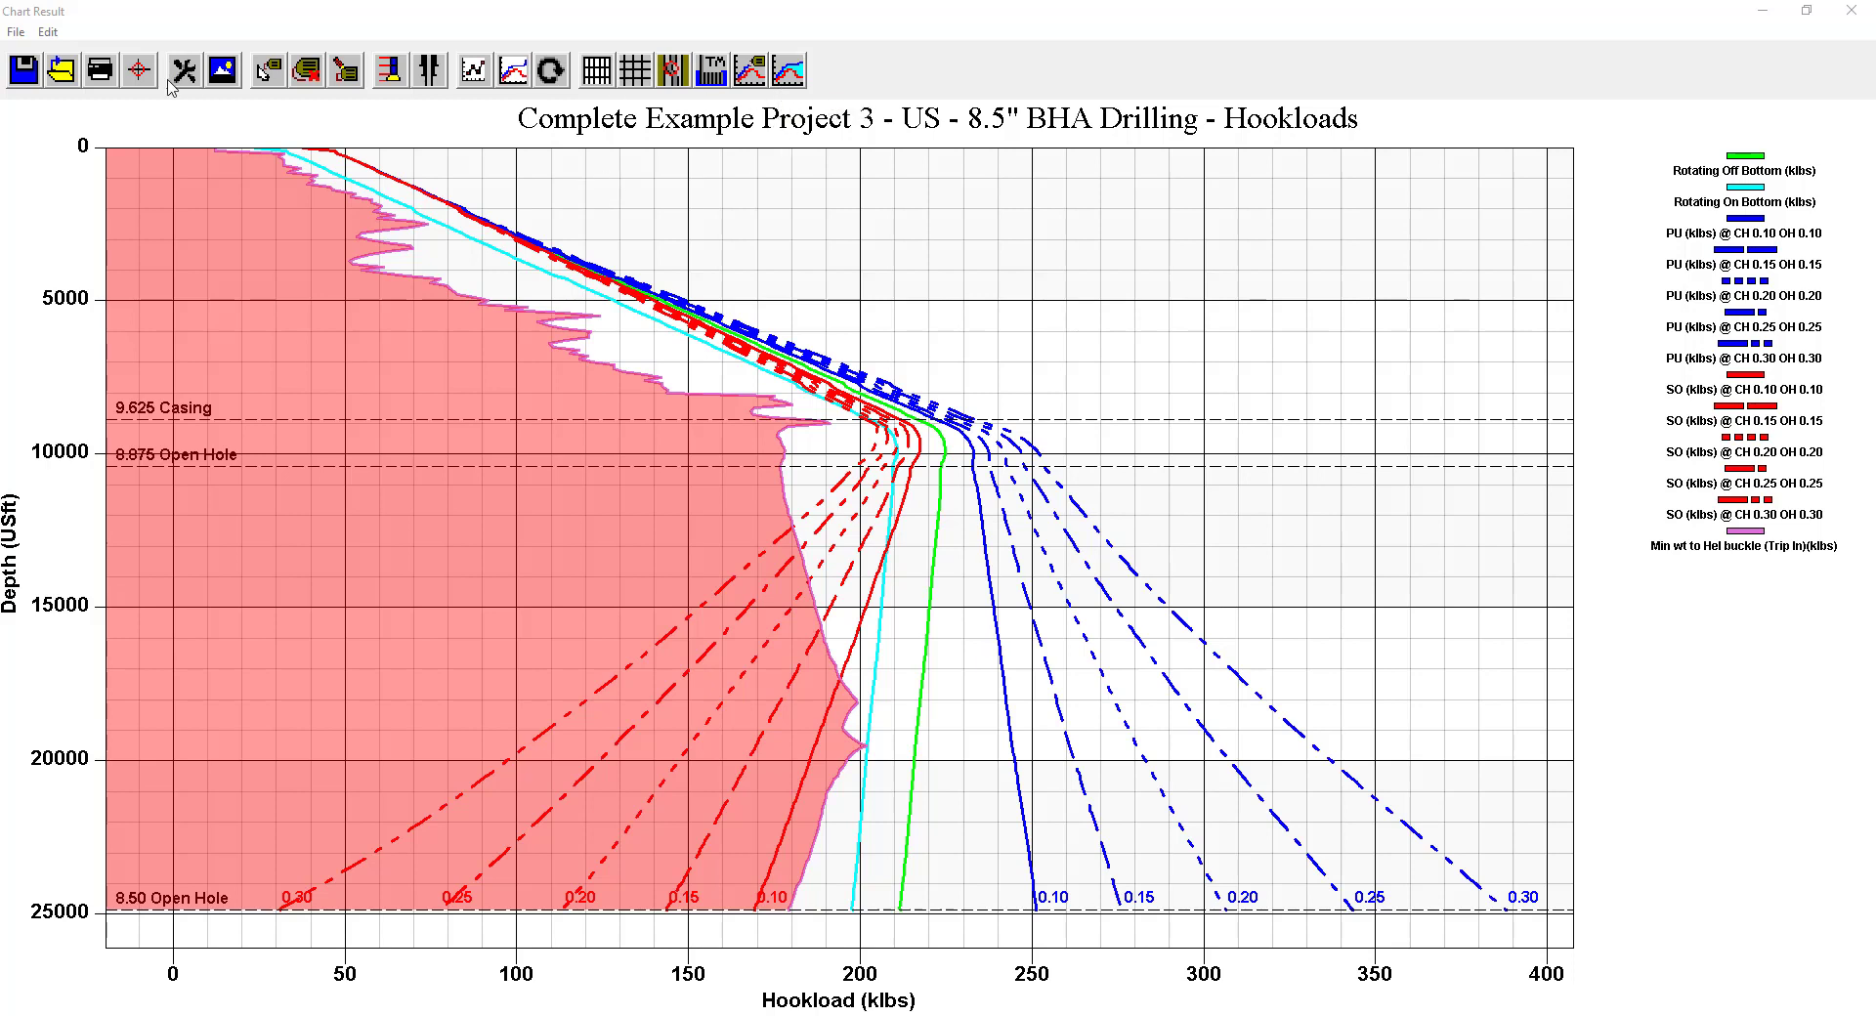
Load the chart template "Example Template.ctf" from the Examples folder onto the Hookloads chart.
{"action": "left_click", "coordinate": [69, 72]}
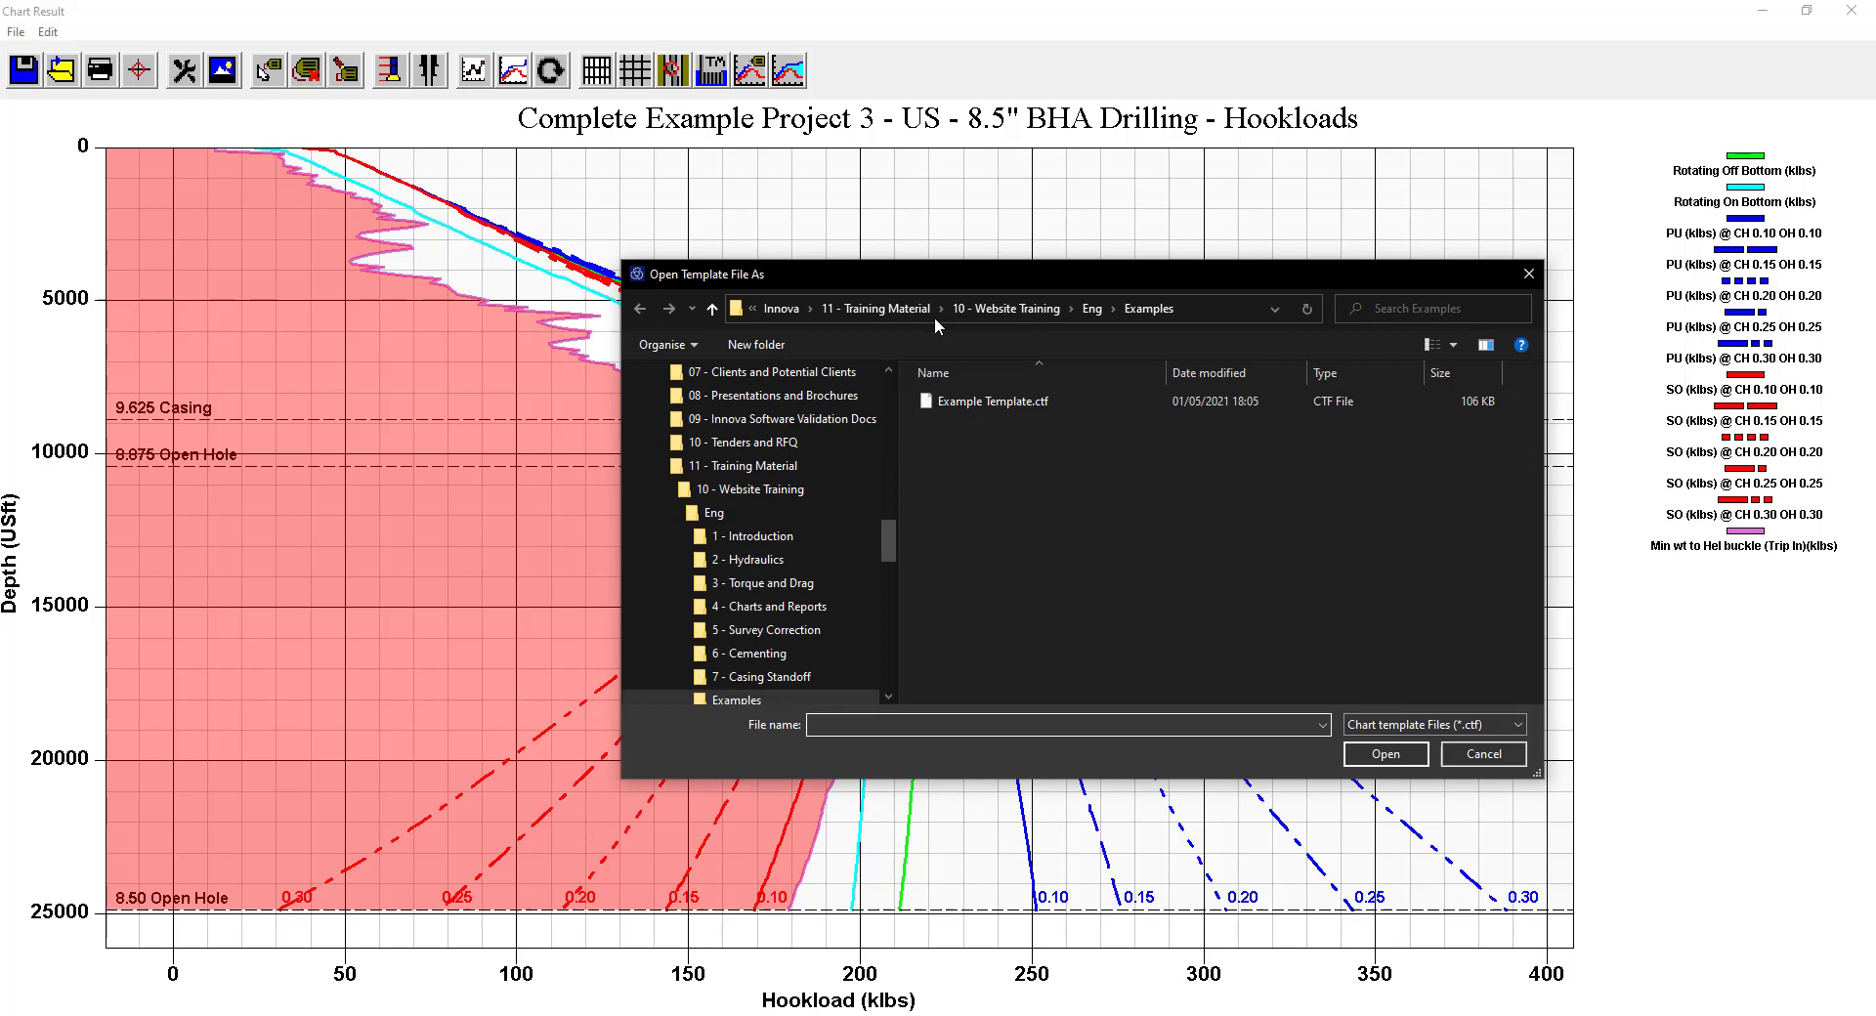
{"action": "left_click", "coordinate": [992, 402]}
{"action": "left_click", "coordinate": [1385, 755]}
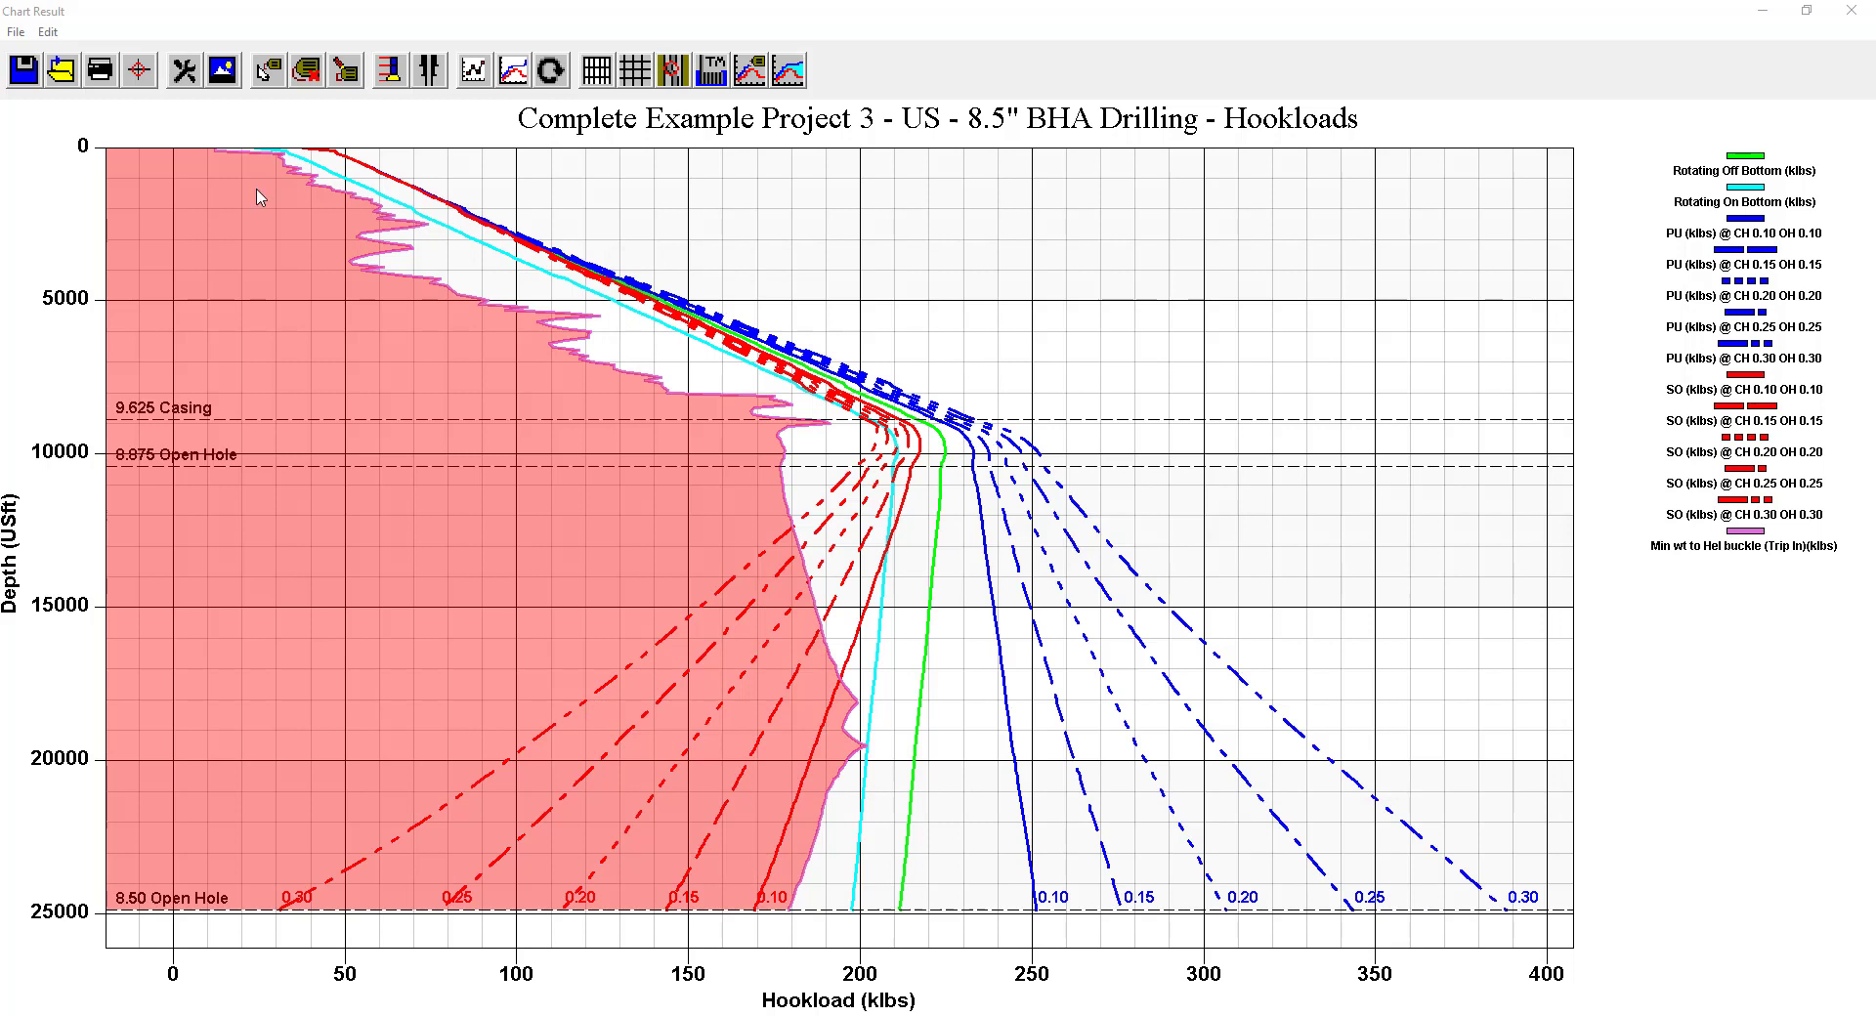
Look through the available printers for the chart and leave the print settings without printing.
{"action": "left_click", "coordinate": [101, 71]}
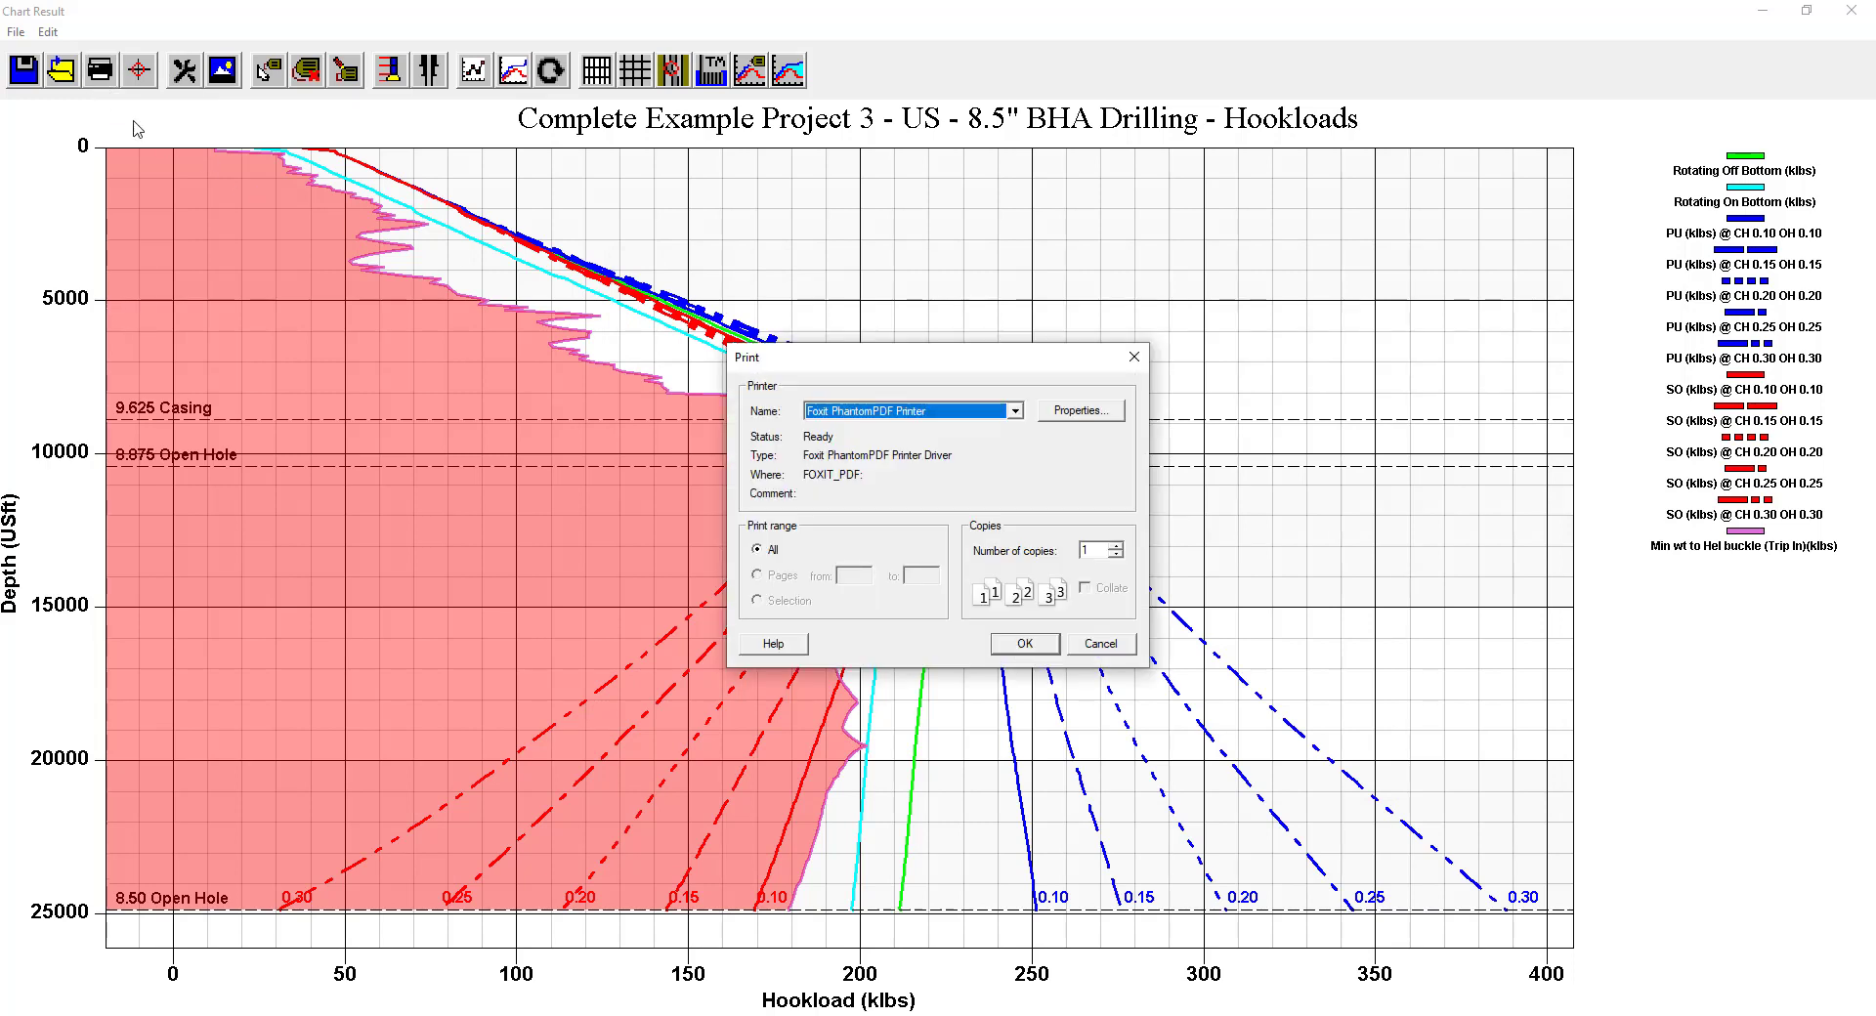
{"action": "left_click", "coordinate": [1017, 413]}
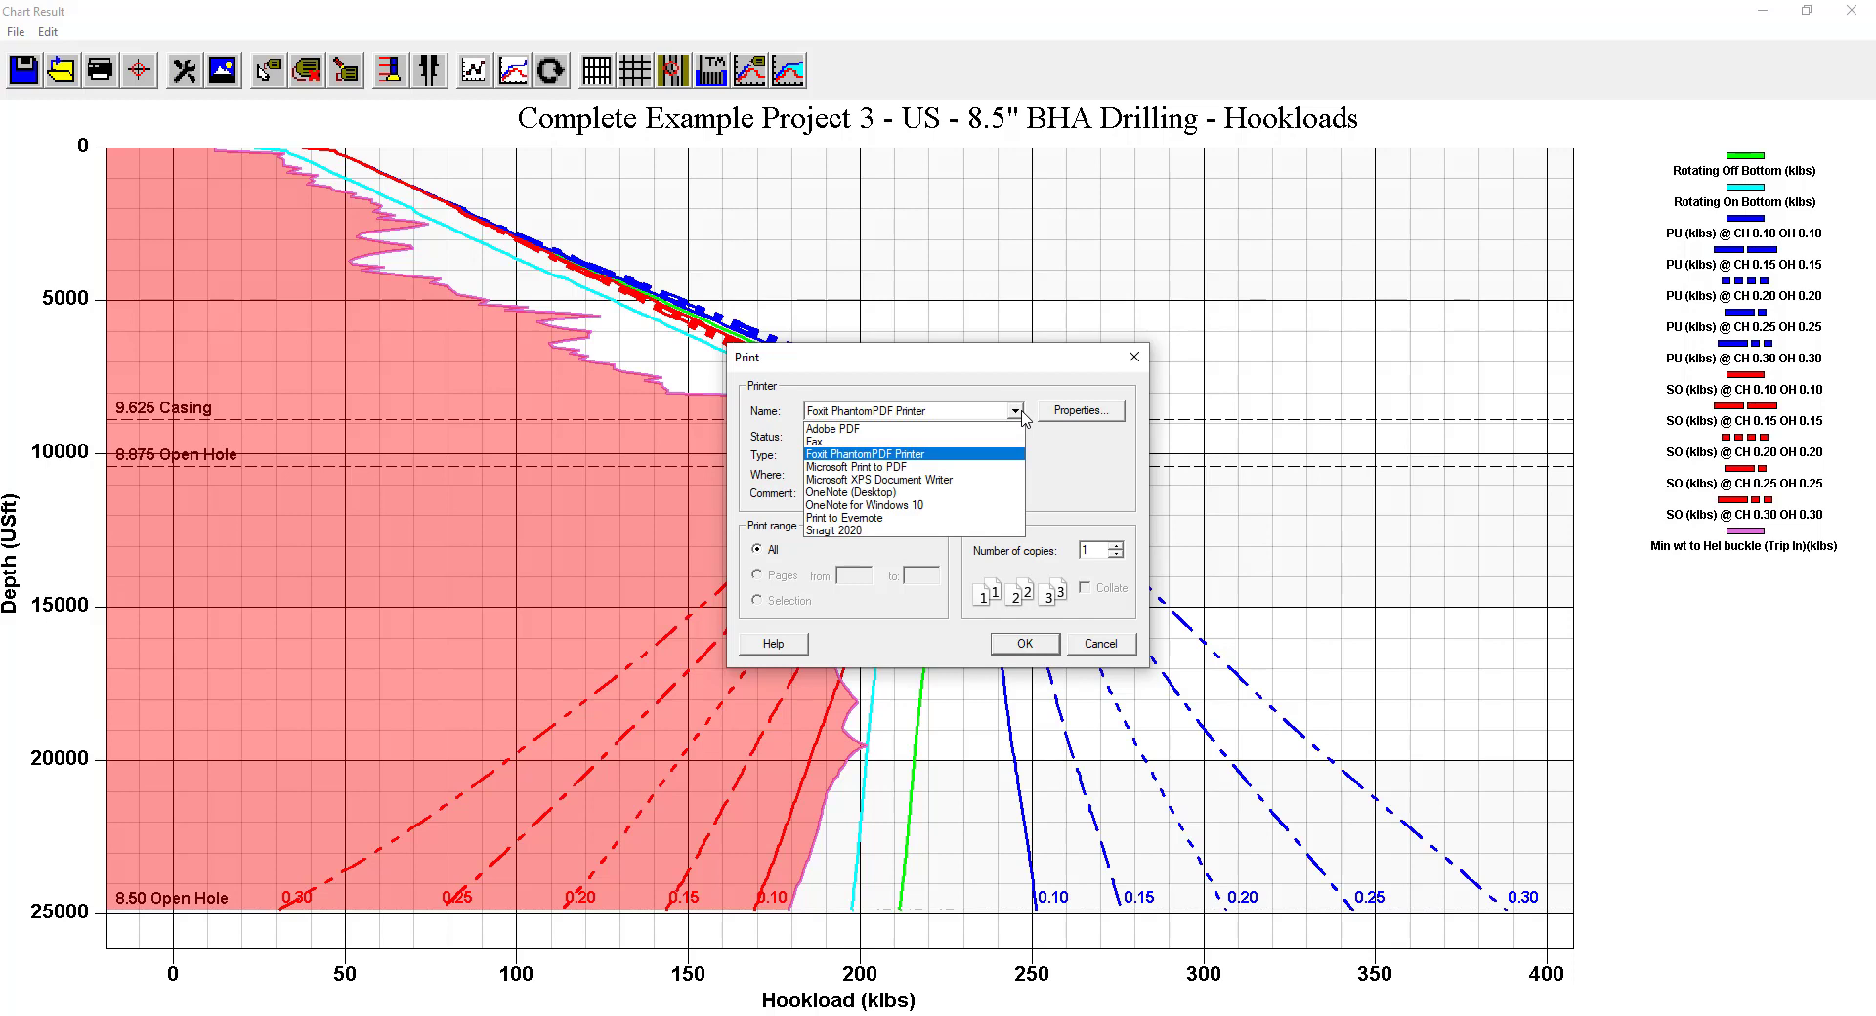
{"action": "left_click", "coordinate": [1022, 411]}
{"action": "left_click", "coordinate": [1109, 646]}
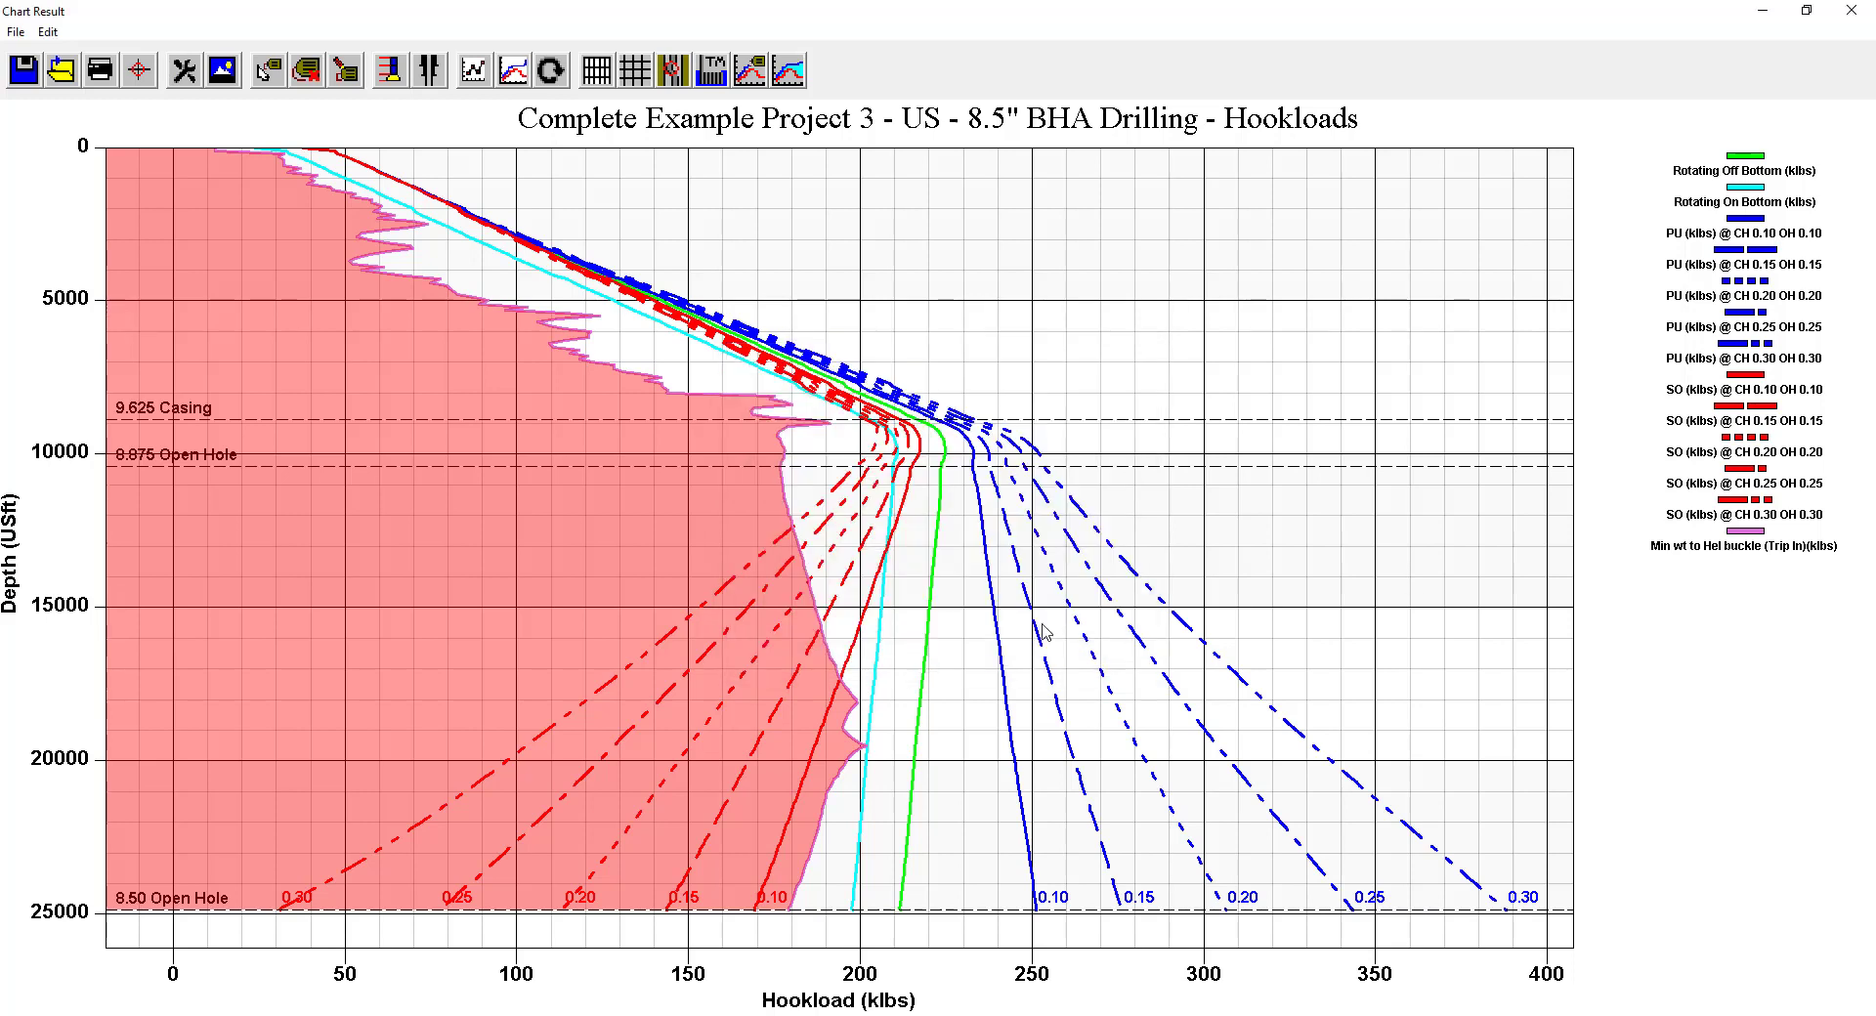
Read hookload and depth coordinates on the chart with the Screen Reader, and switch the reader off again.
{"action": "left_click", "coordinate": [138, 70]}
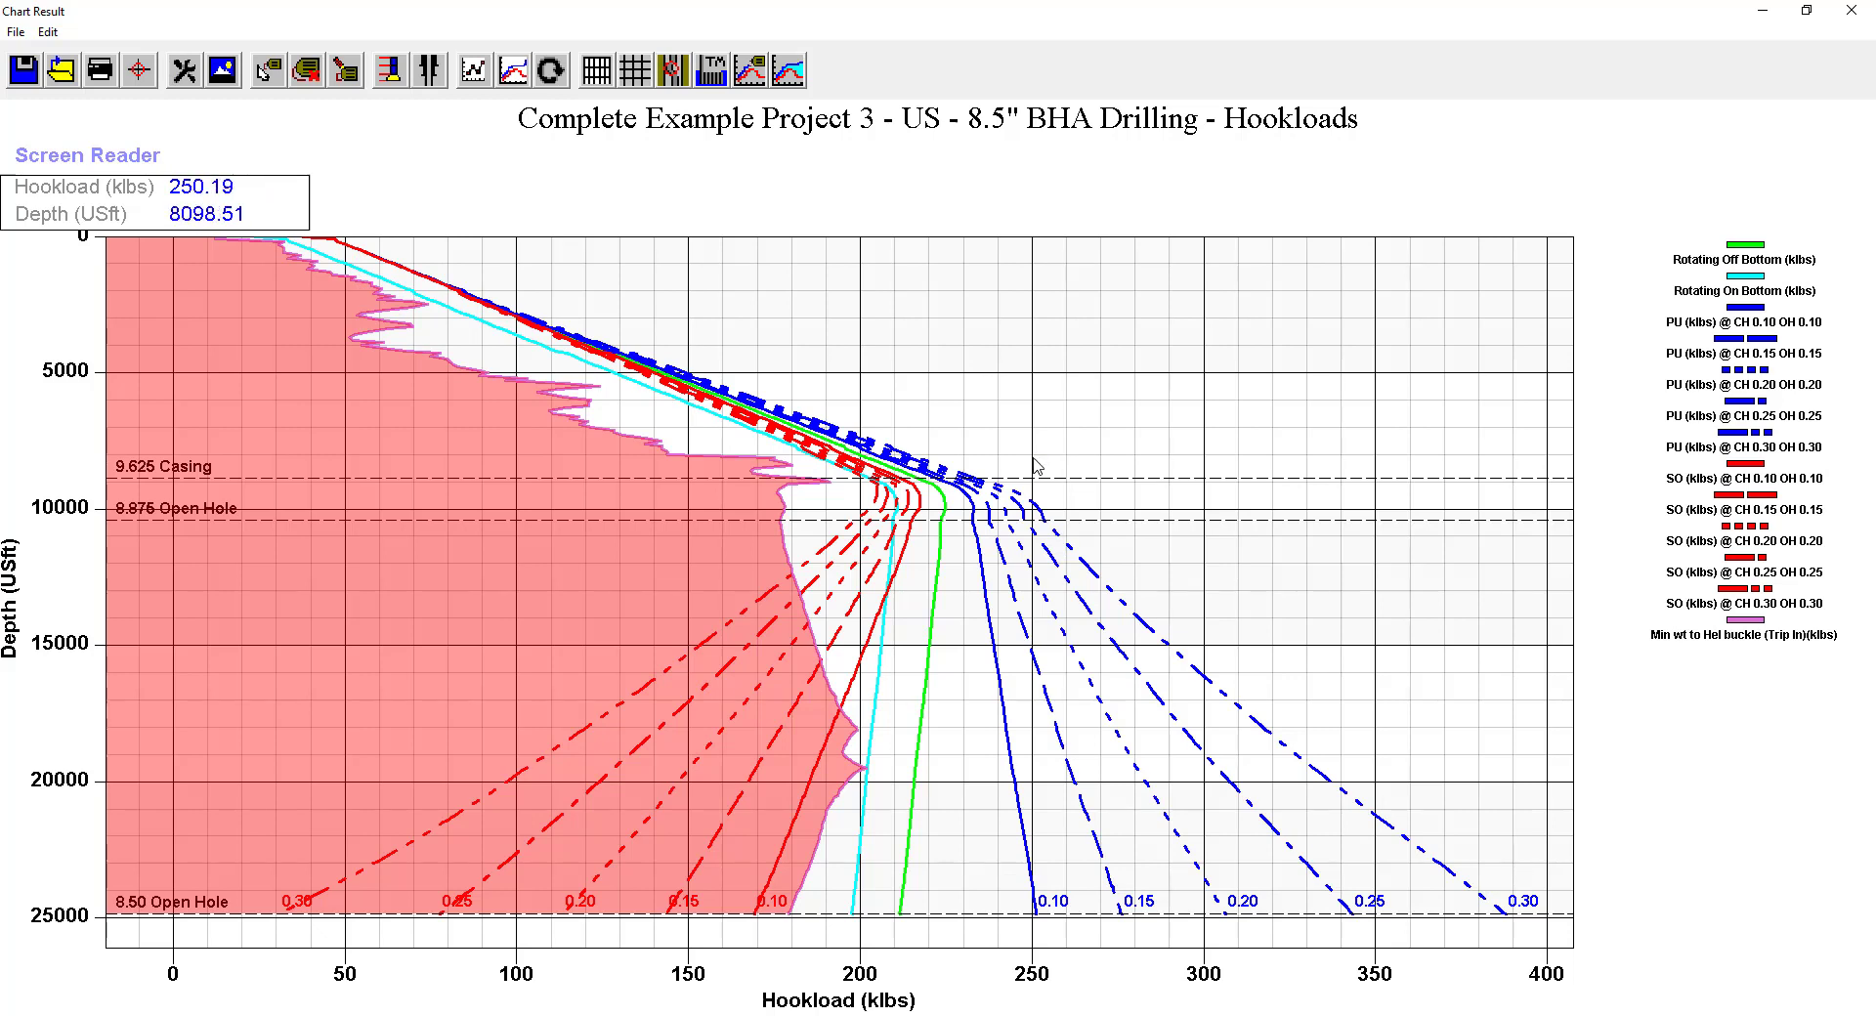
{"action": "left_click", "coordinate": [145, 75]}
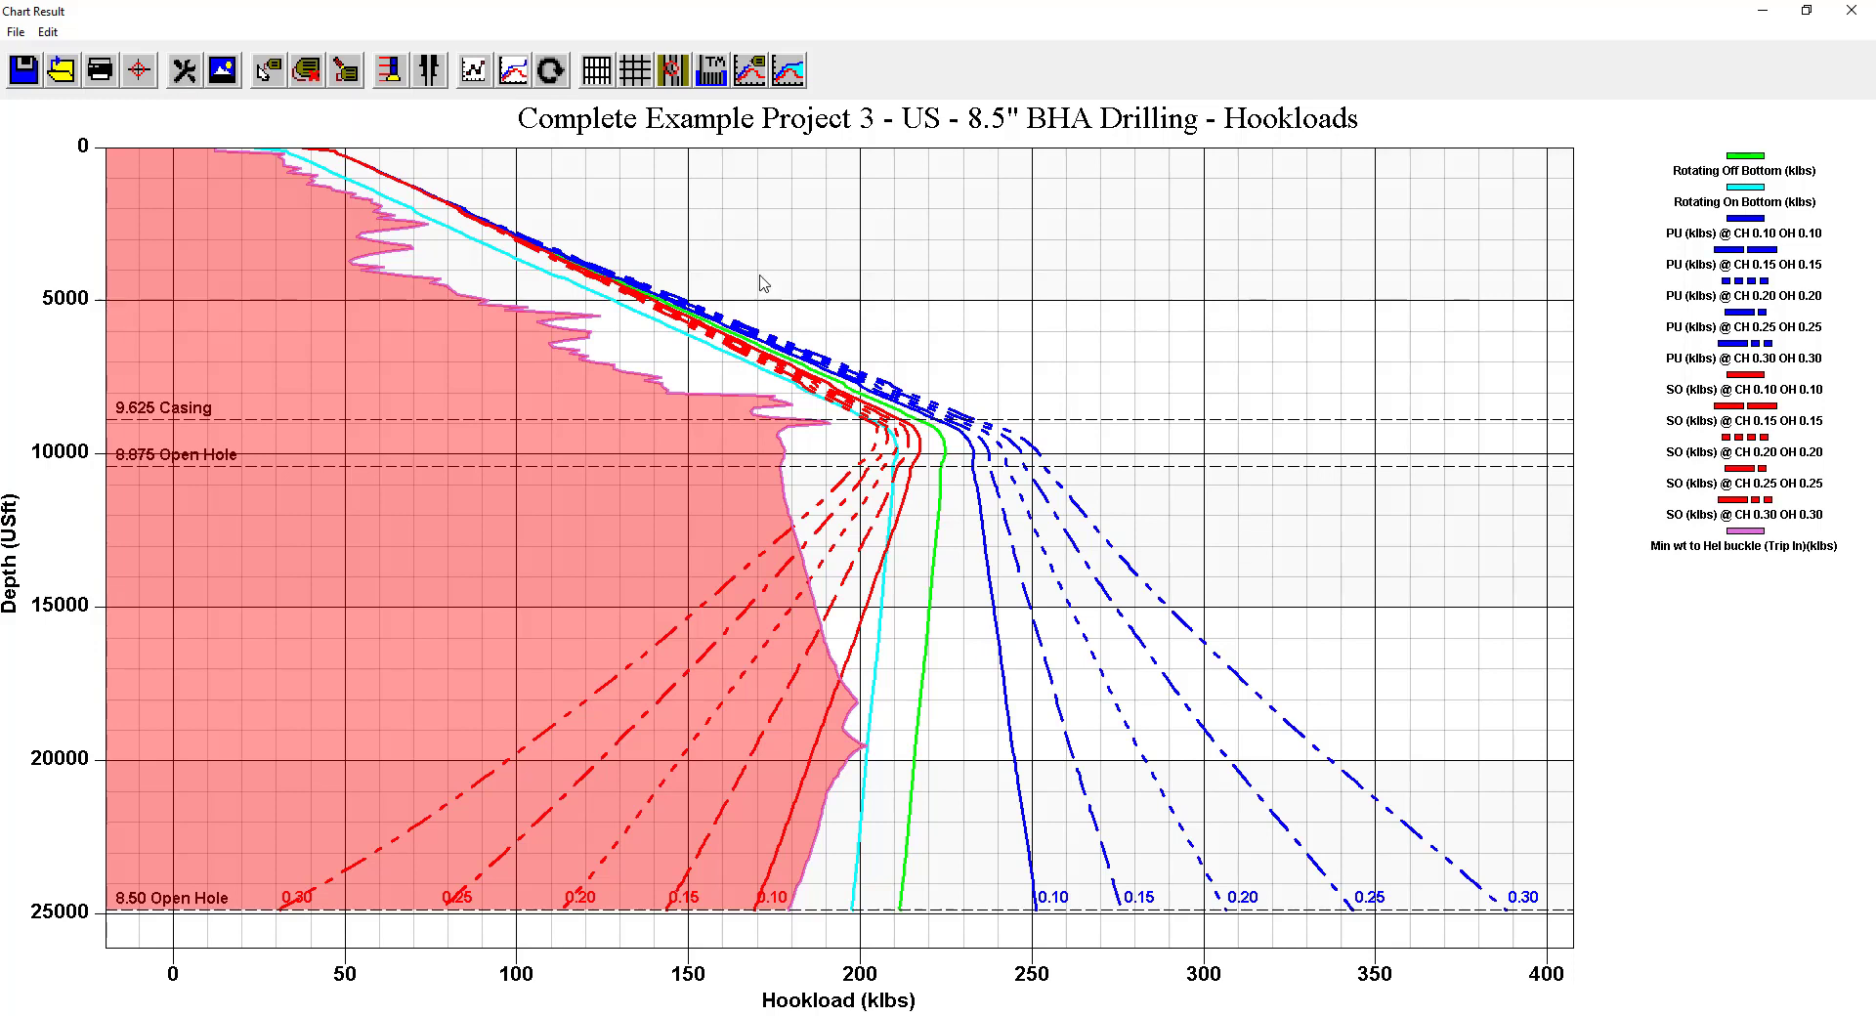
Add the subtitle "Example" to the chart, trying the No Border style before returning to the Line border.
{"action": "double_click", "coordinate": [845, 261]}
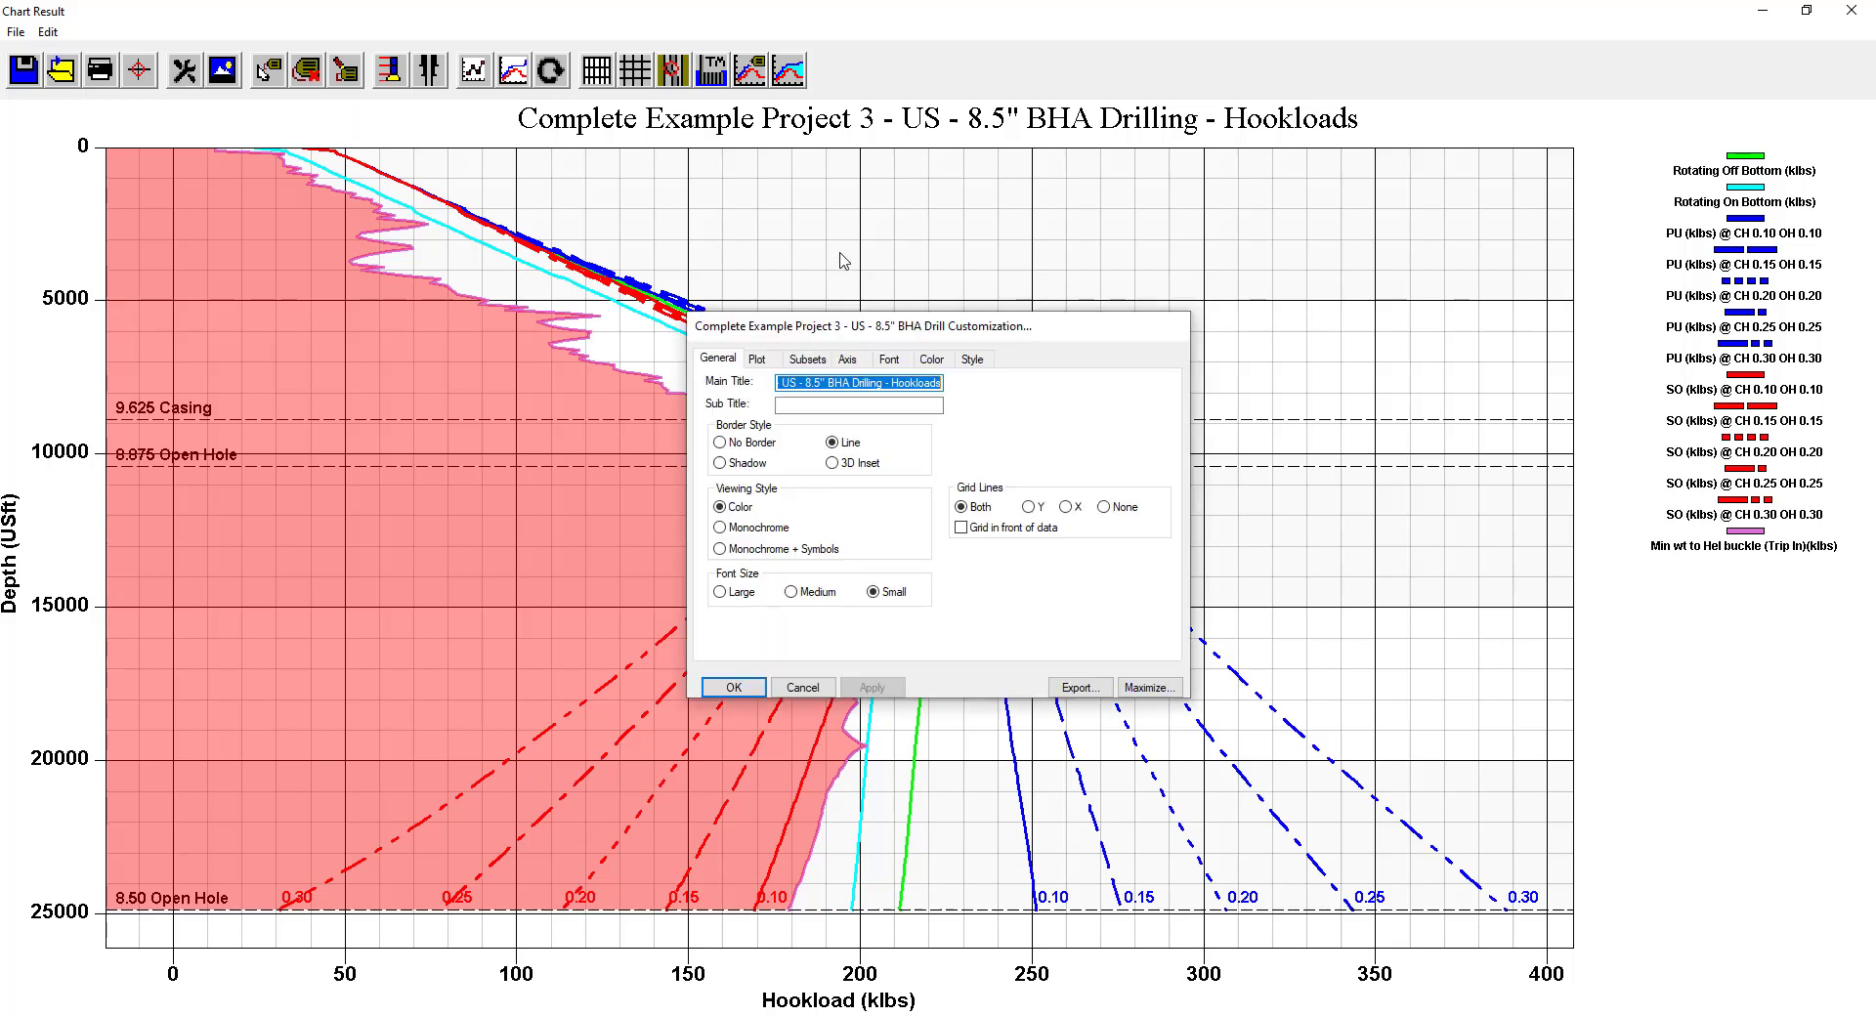
{"action": "left_click_drag", "start_coordinate": [861, 321], "coordinate": [700, 185]}
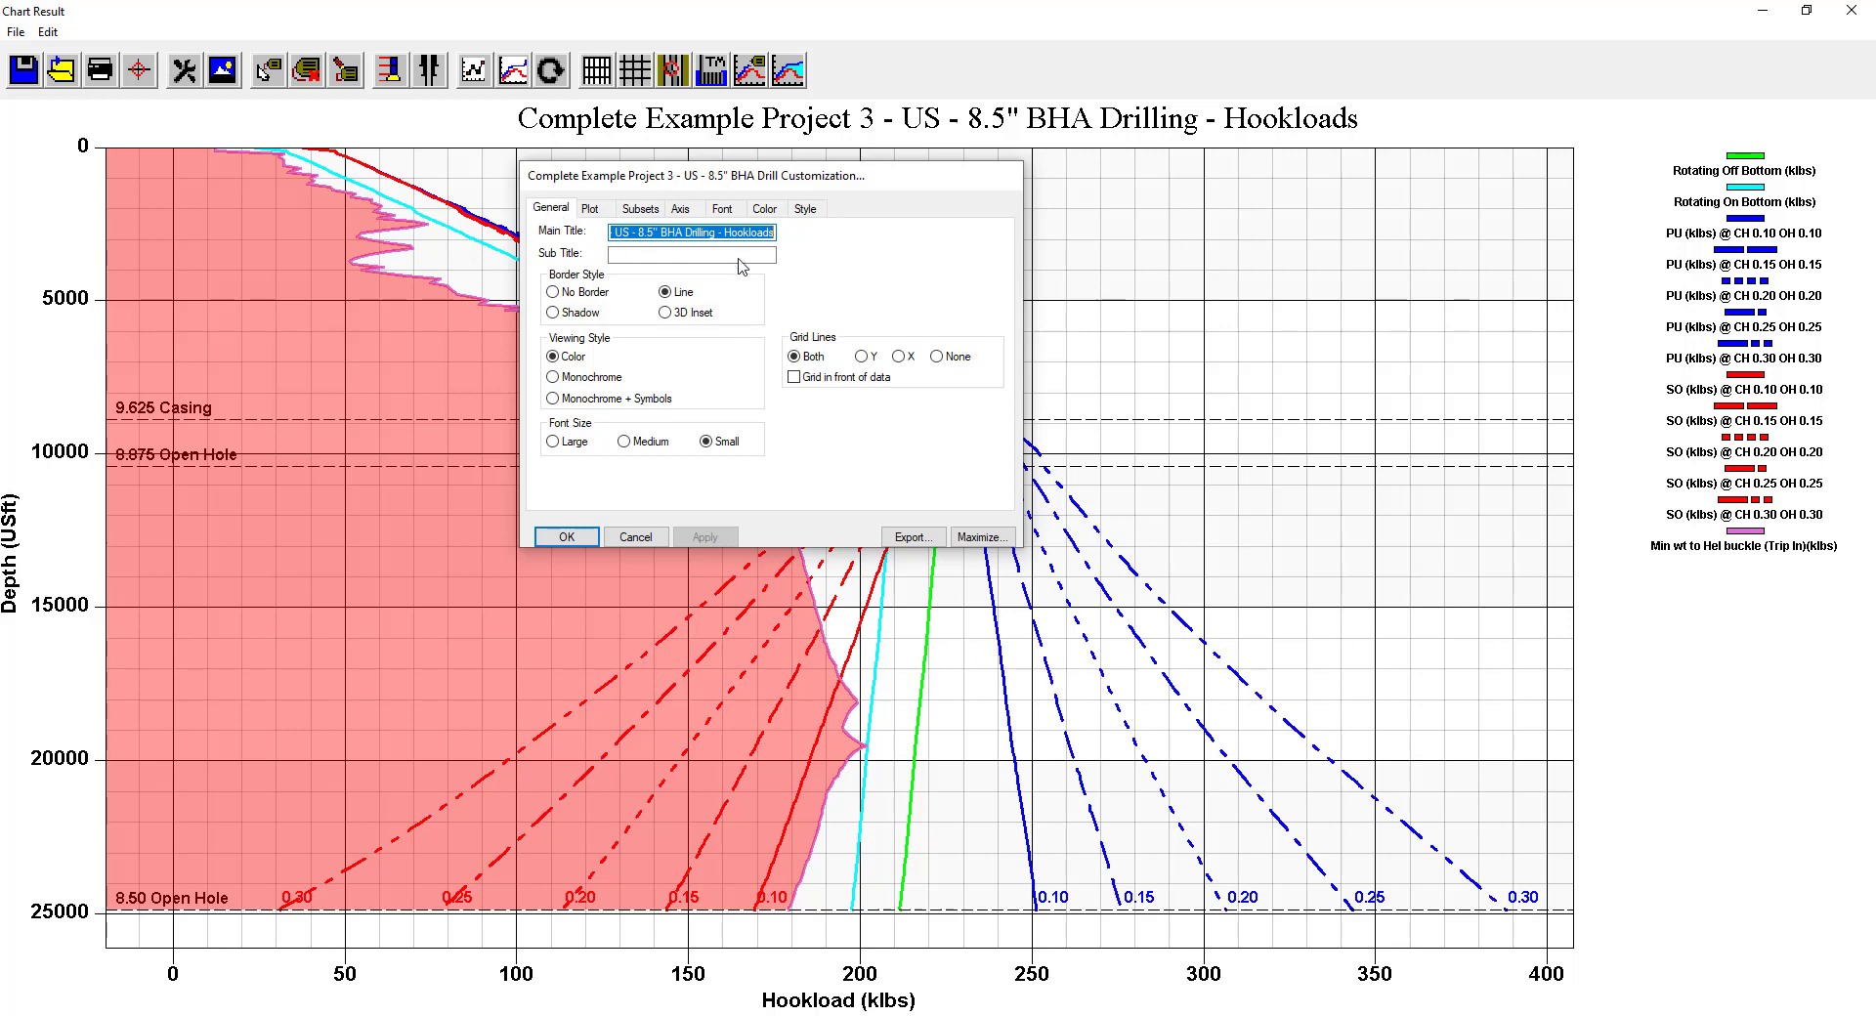
{"action": "left_click_drag", "start_coordinate": [777, 182], "coordinate": [987, 223]}
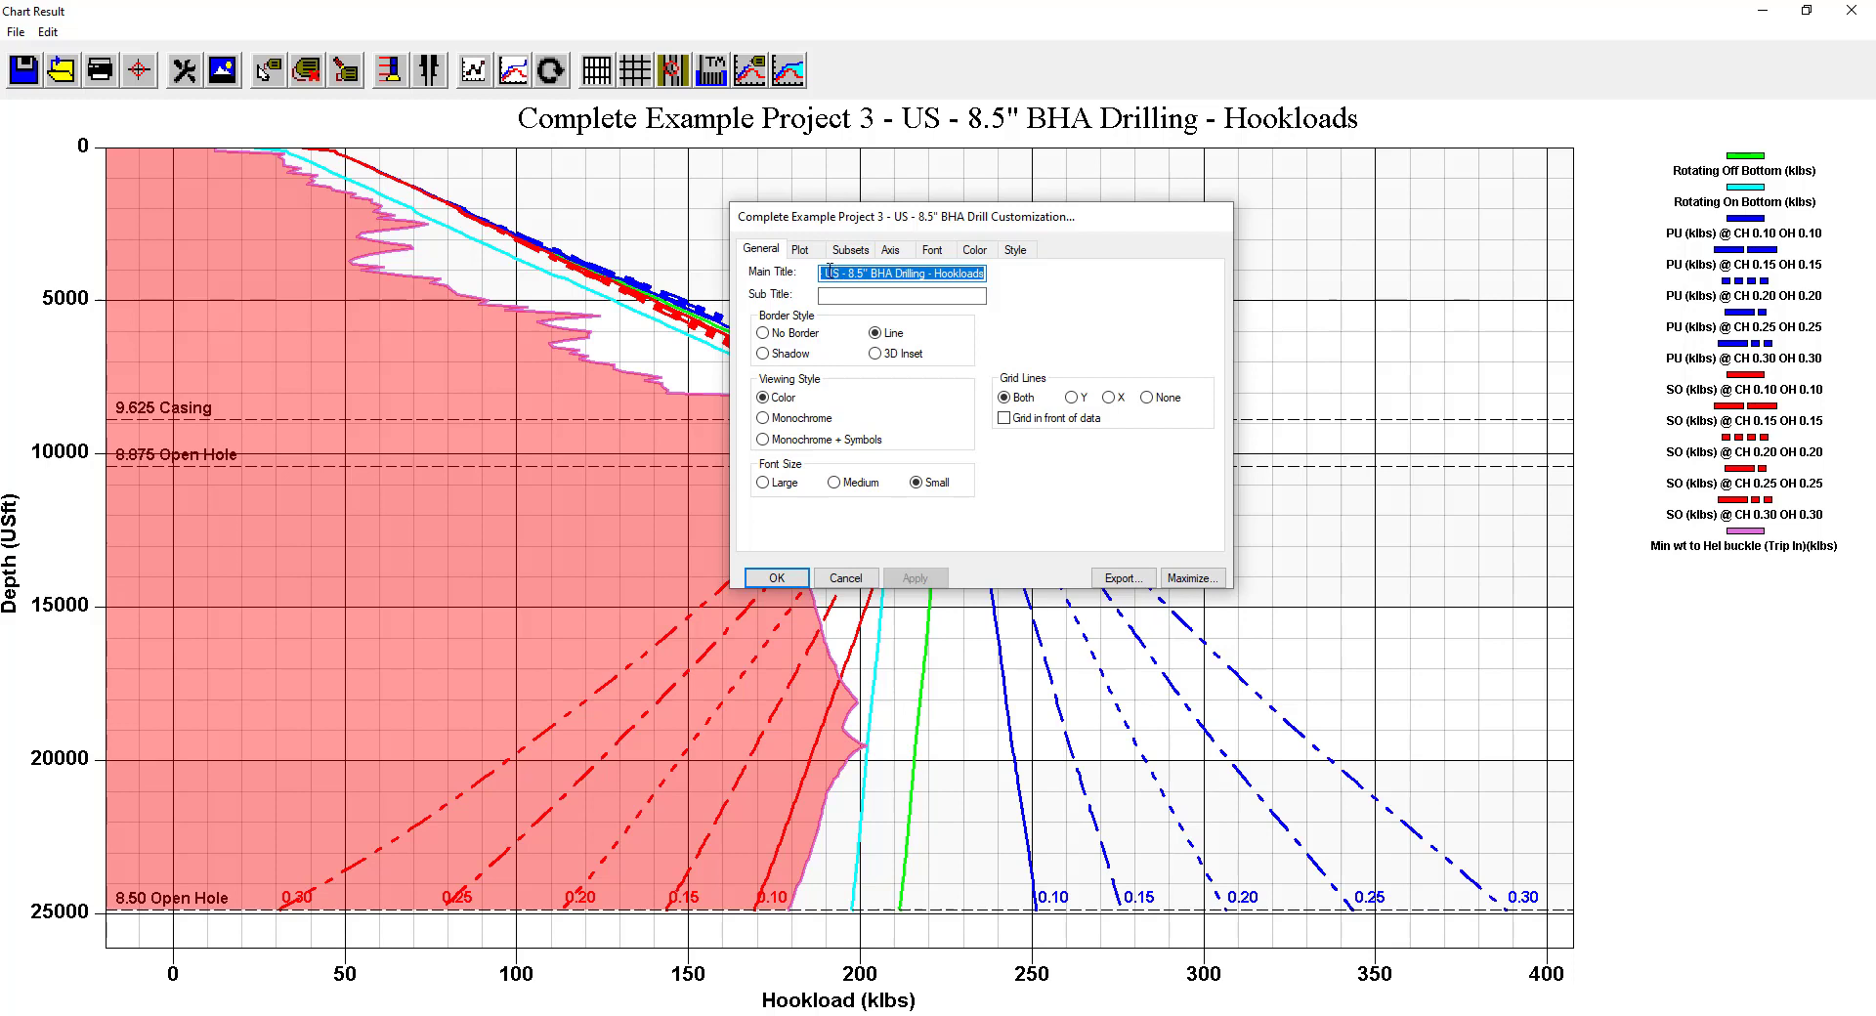
{"action": "left_click_drag", "start_coordinate": [823, 273], "coordinate": [964, 274]}
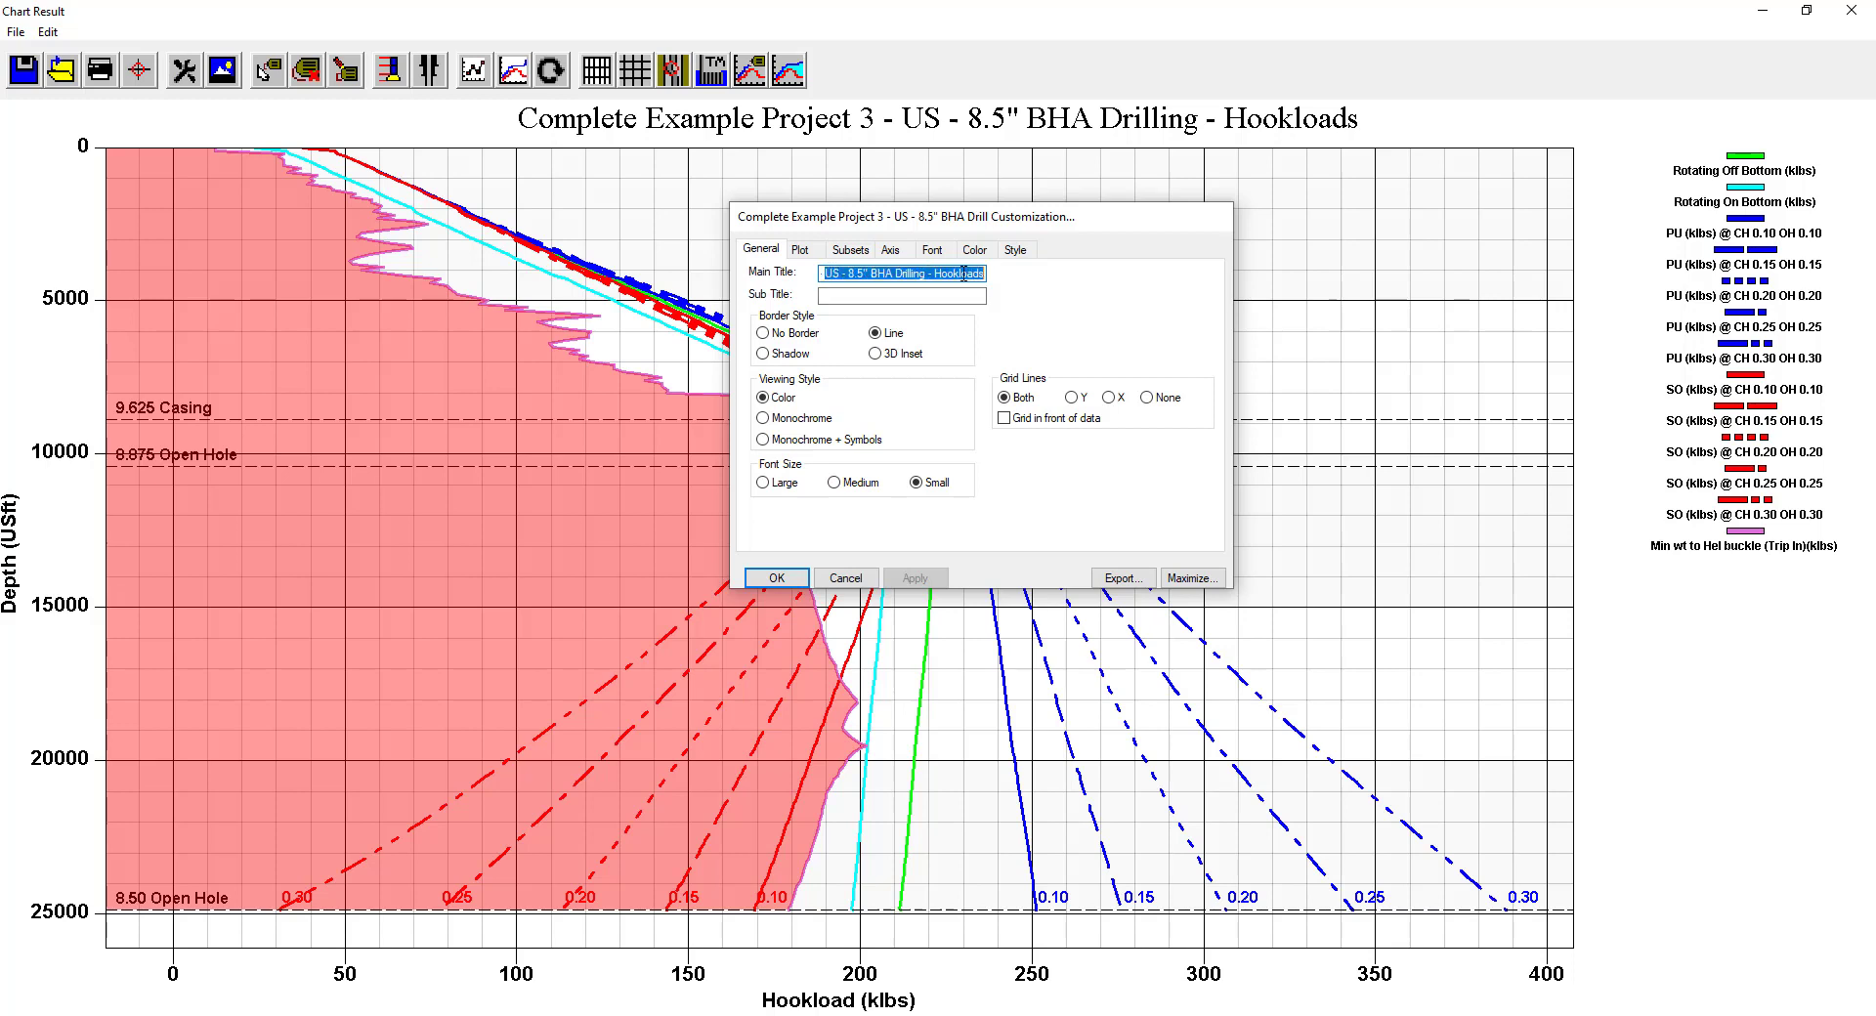
{"action": "left_click", "coordinate": [870, 295]}
{"action": "type", "text": "Example"}
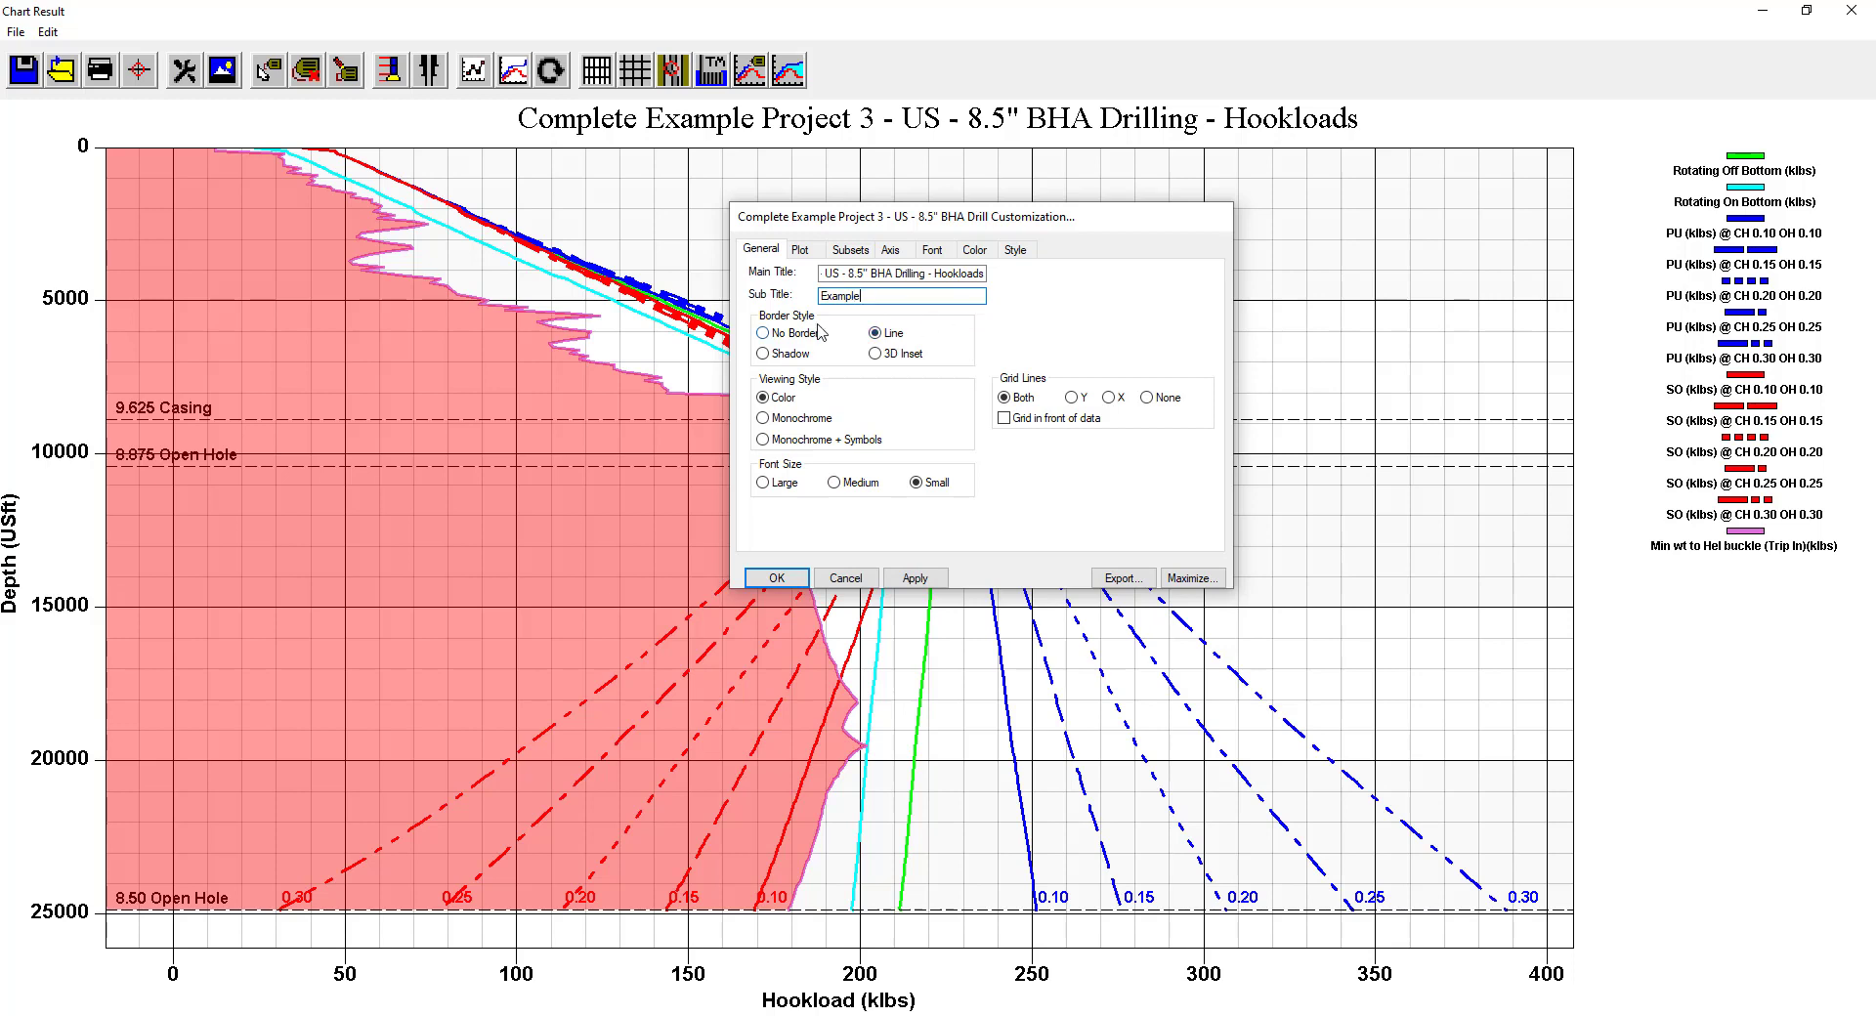
{"action": "left_click", "coordinate": [779, 333]}
{"action": "left_click", "coordinate": [918, 576]}
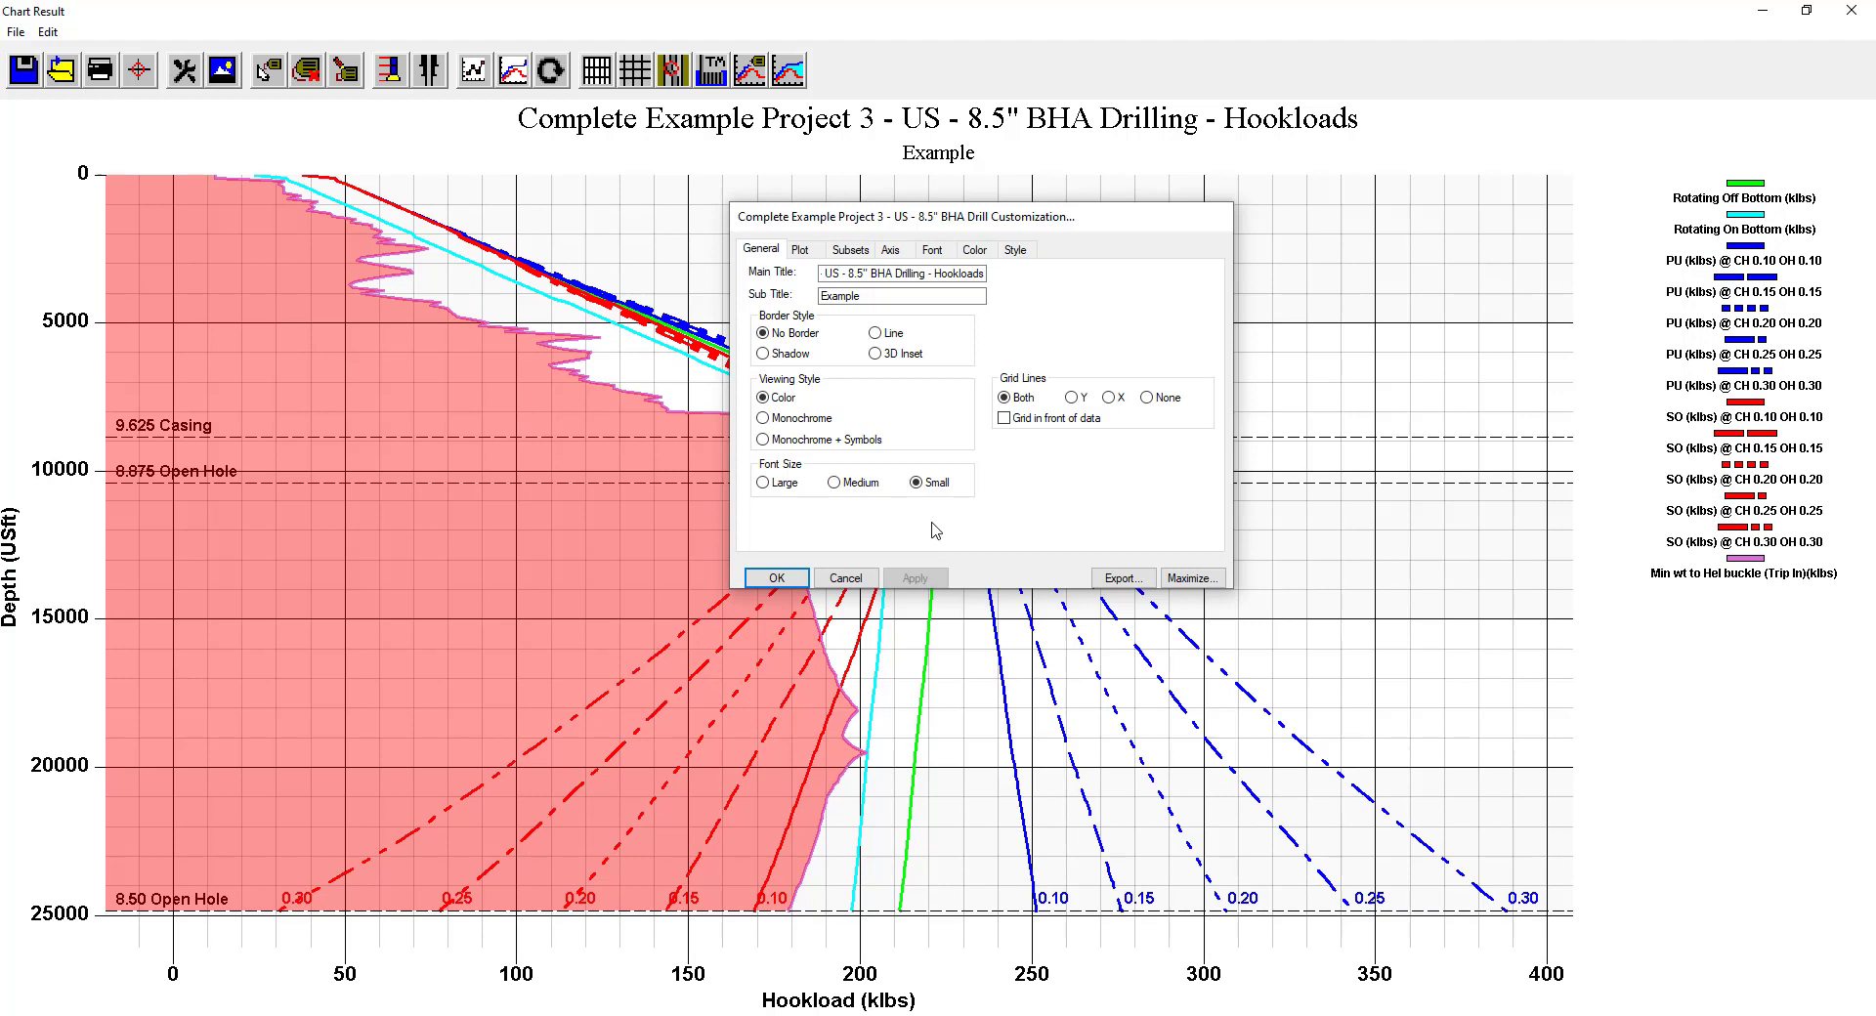
{"action": "left_click", "coordinate": [888, 335]}
{"action": "left_click", "coordinate": [923, 584]}
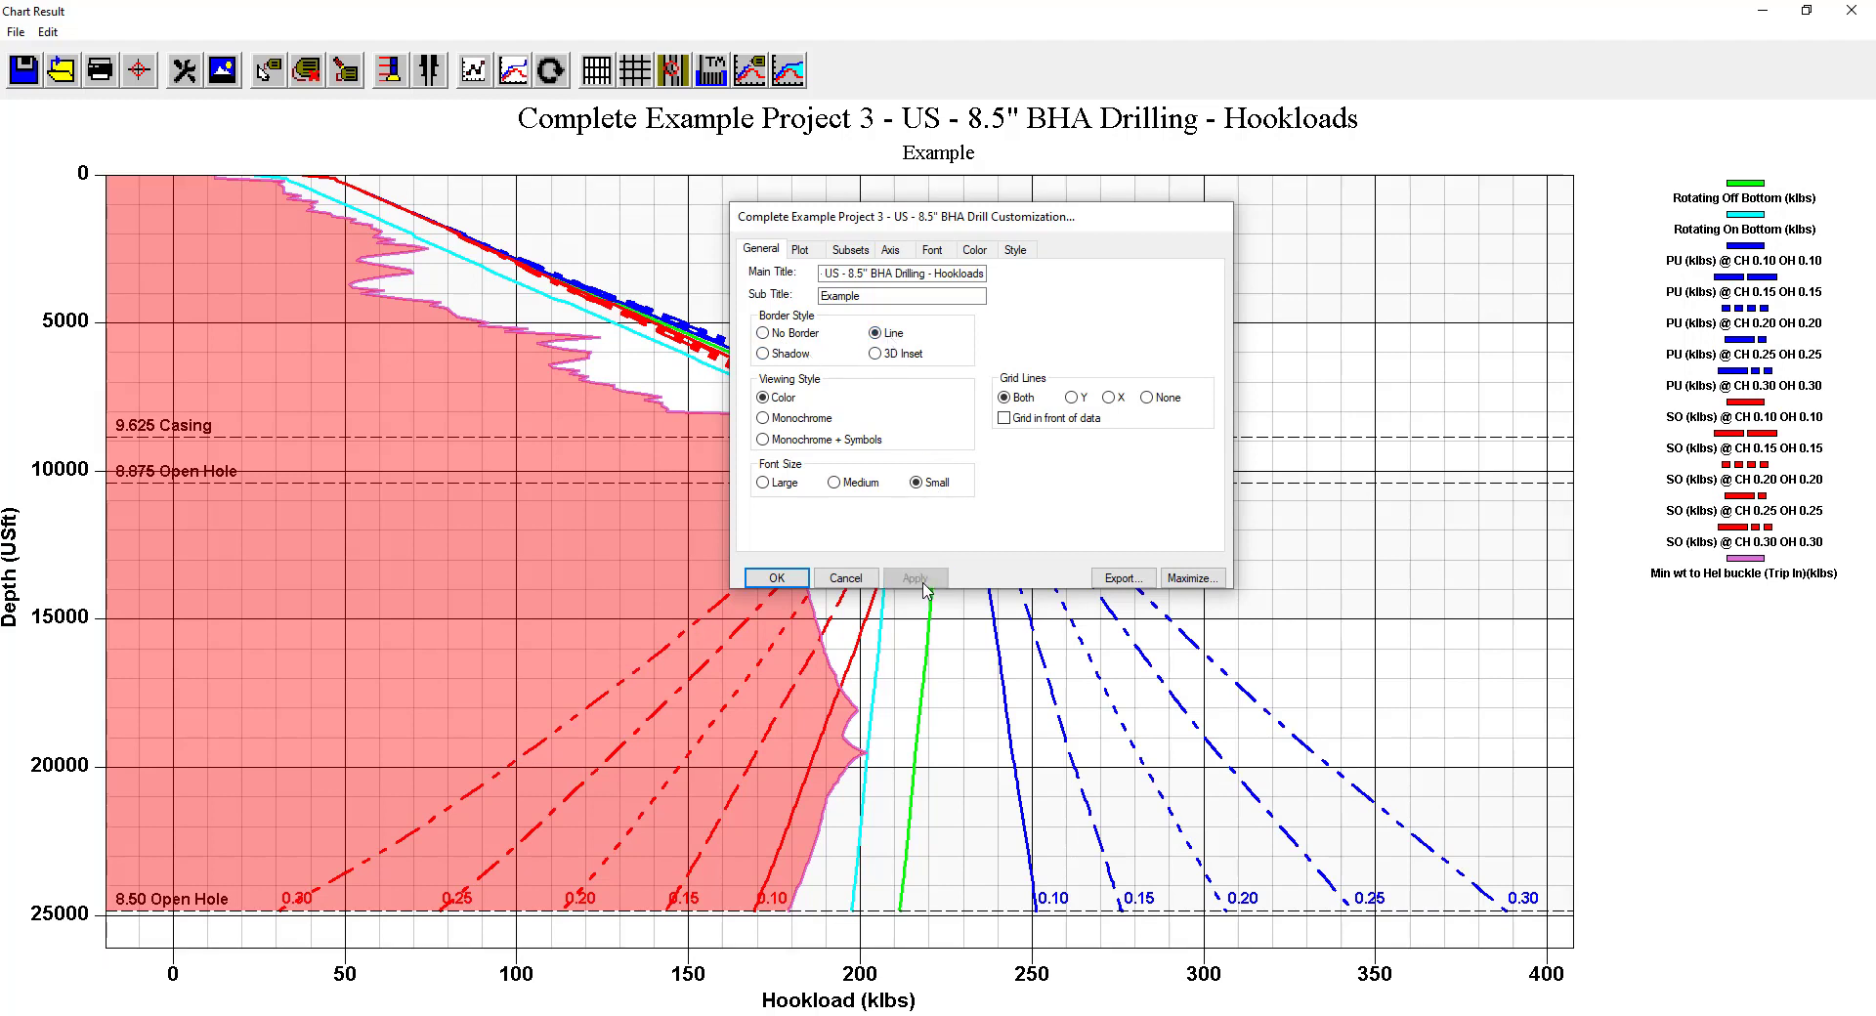
Try the Monochrome viewing style and select the Medium font size, returning to Color and Small.
{"action": "left_click", "coordinate": [764, 418]}
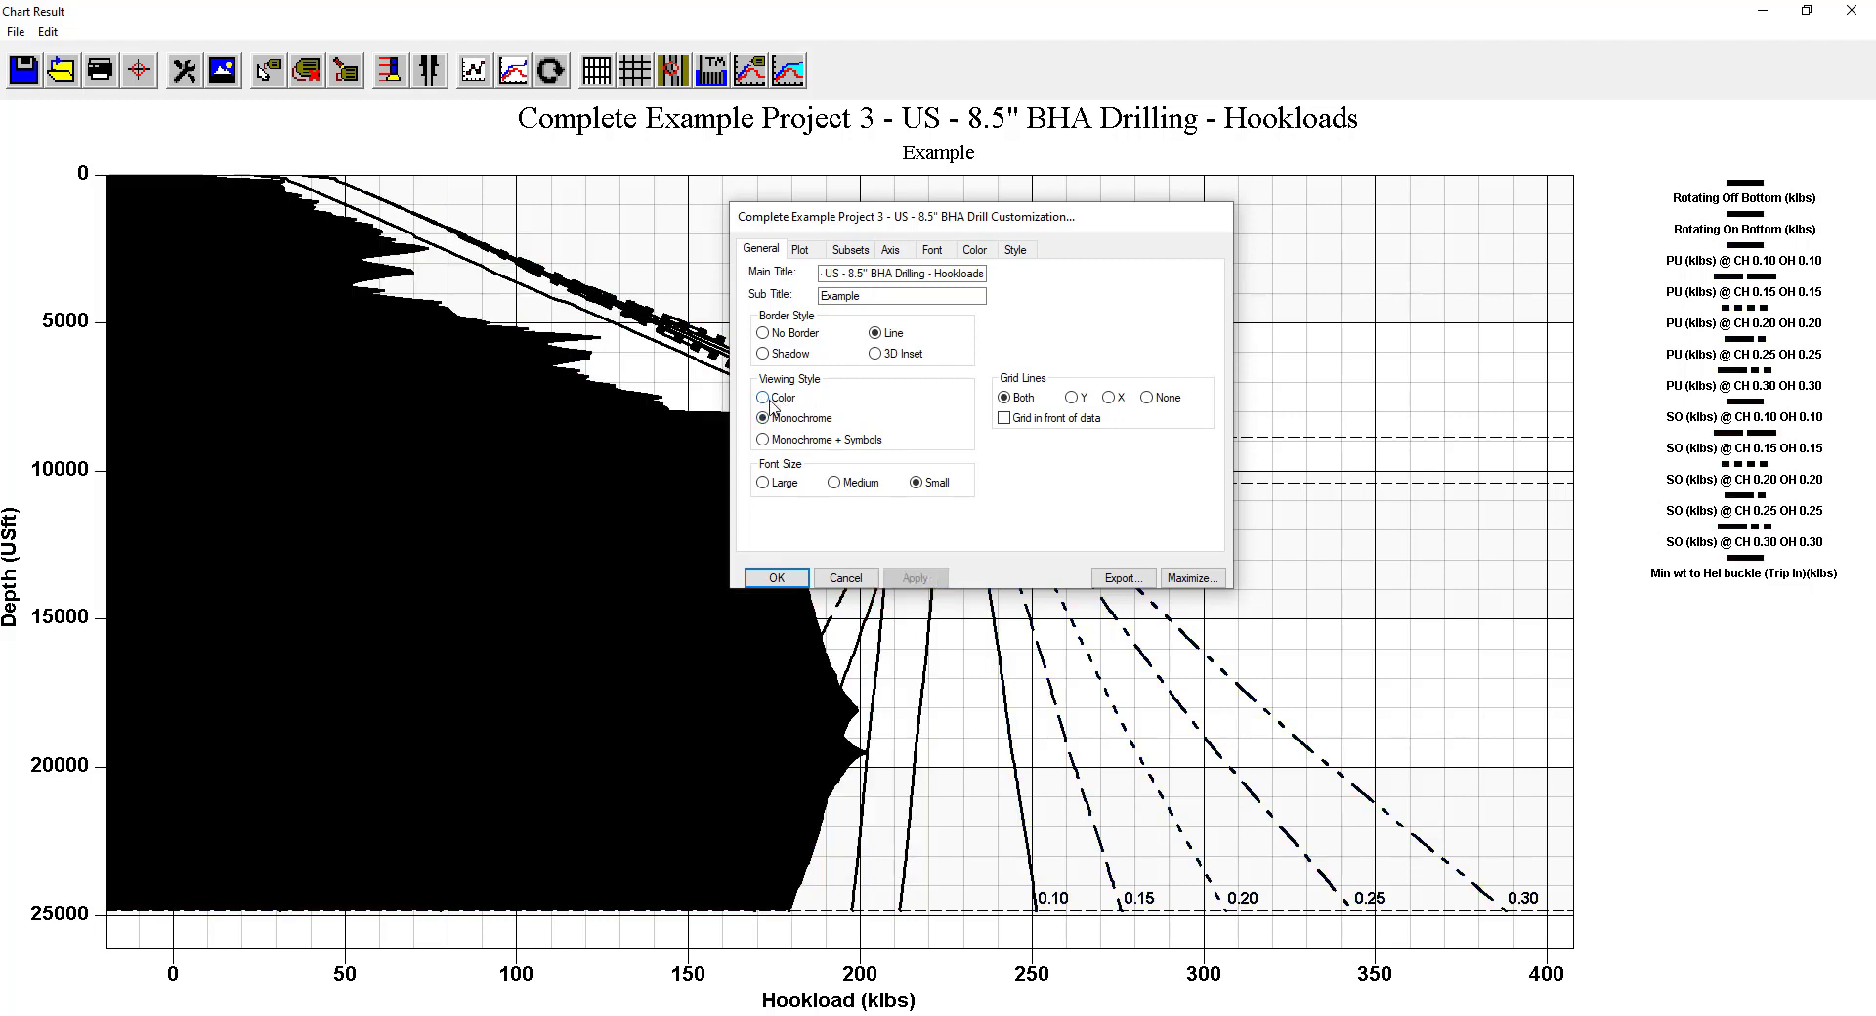
{"action": "left_click", "coordinate": [768, 401]}
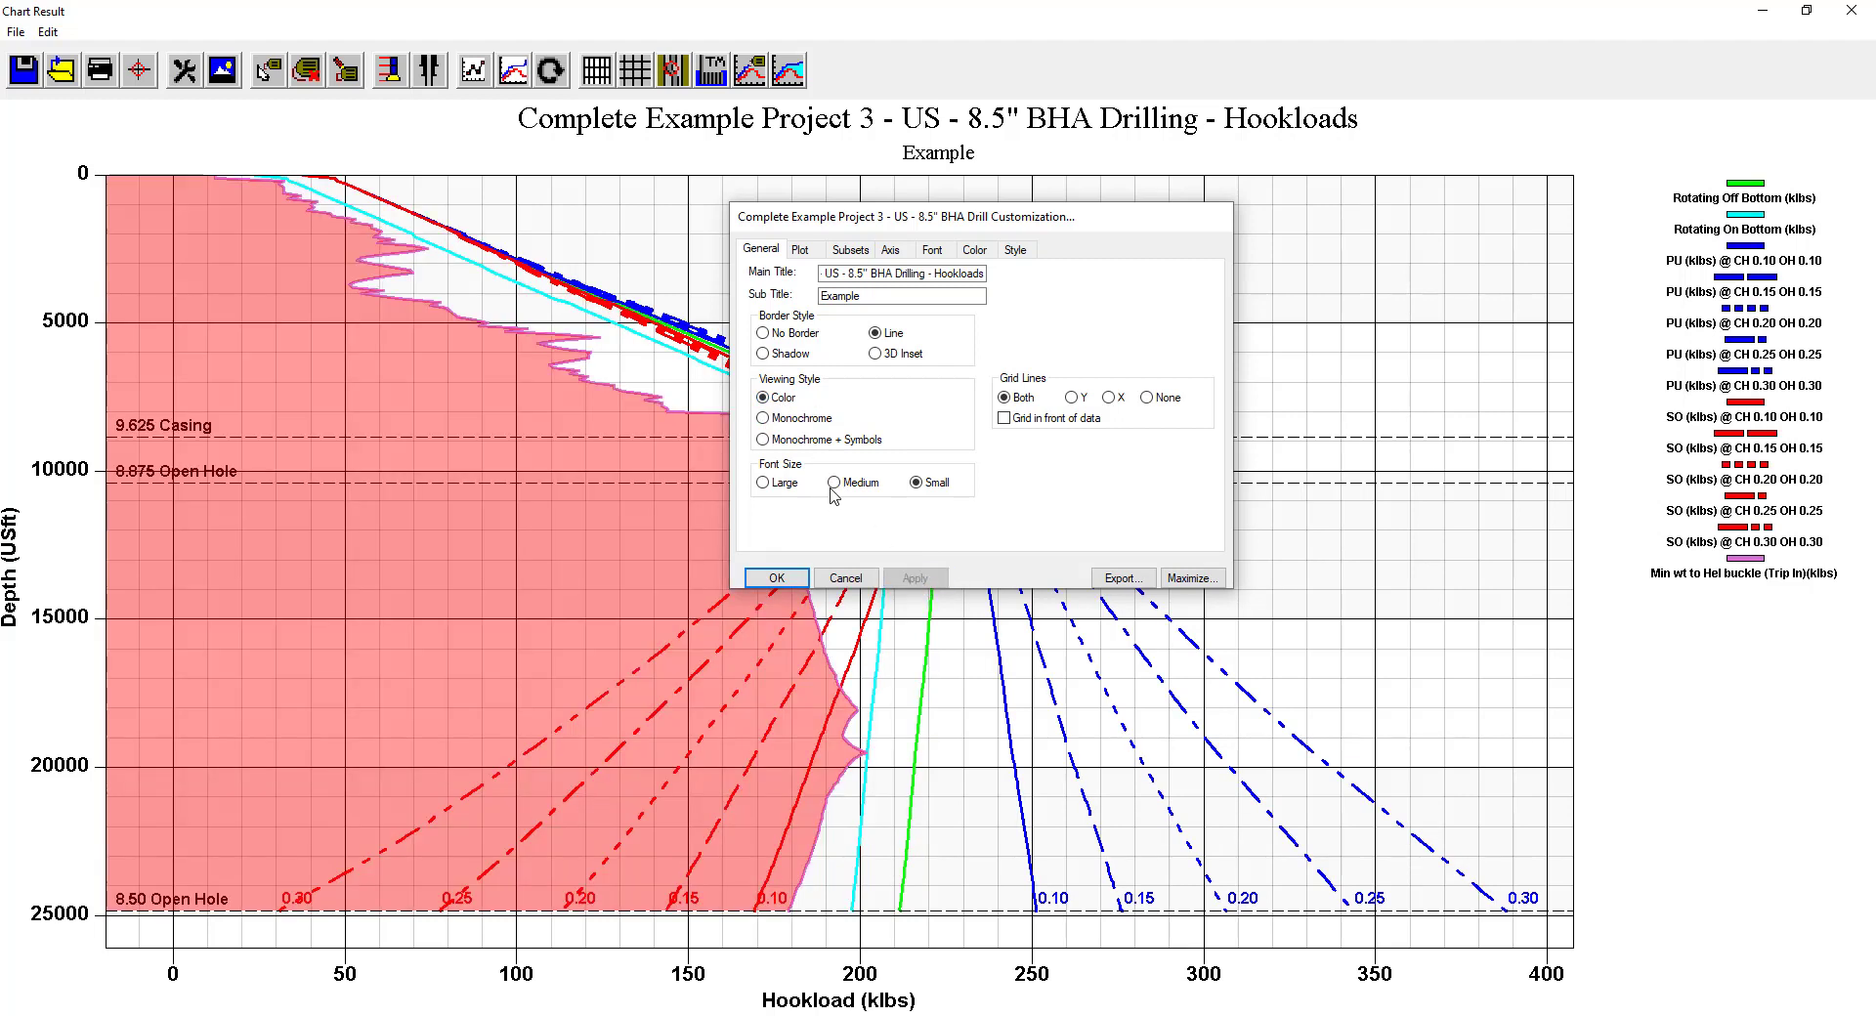
{"action": "left_click", "coordinate": [834, 483]}
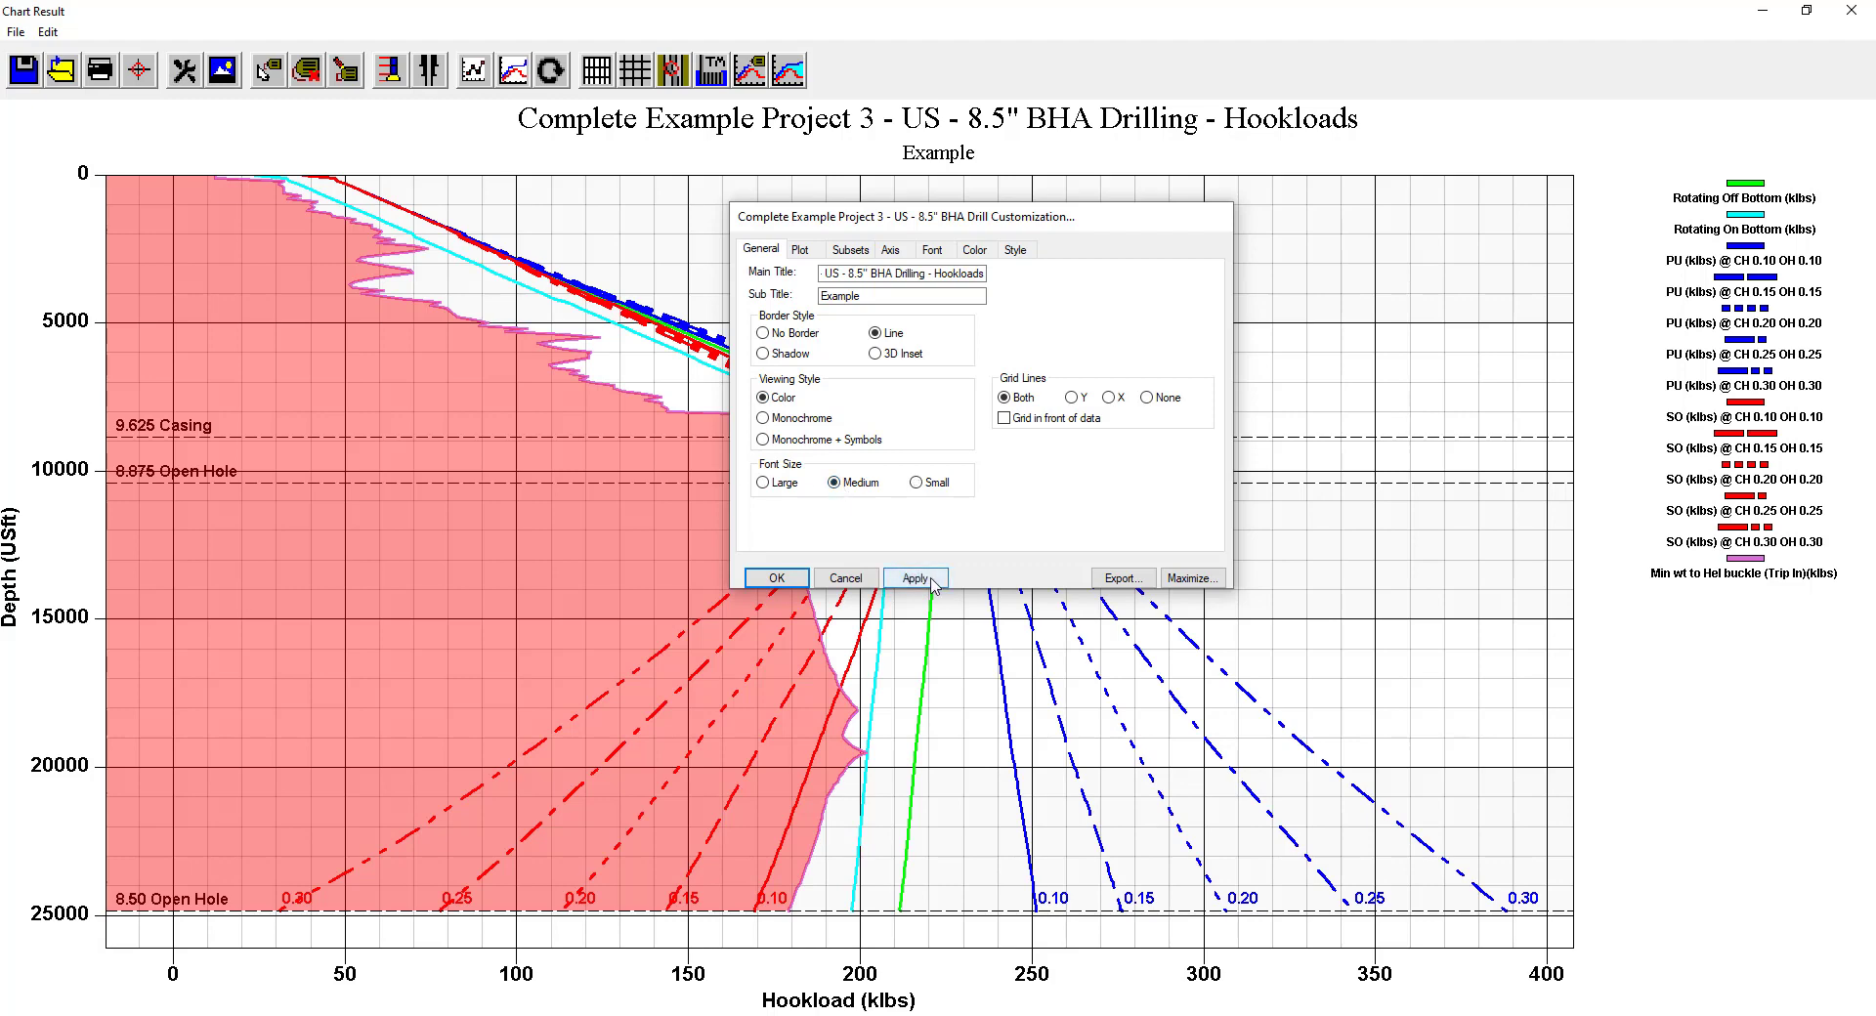
{"action": "left_click", "coordinate": [915, 483]}
Try the chart with grid lines set to None and return them to Both.
{"action": "left_click", "coordinate": [1147, 398]}
{"action": "left_click", "coordinate": [923, 578]}
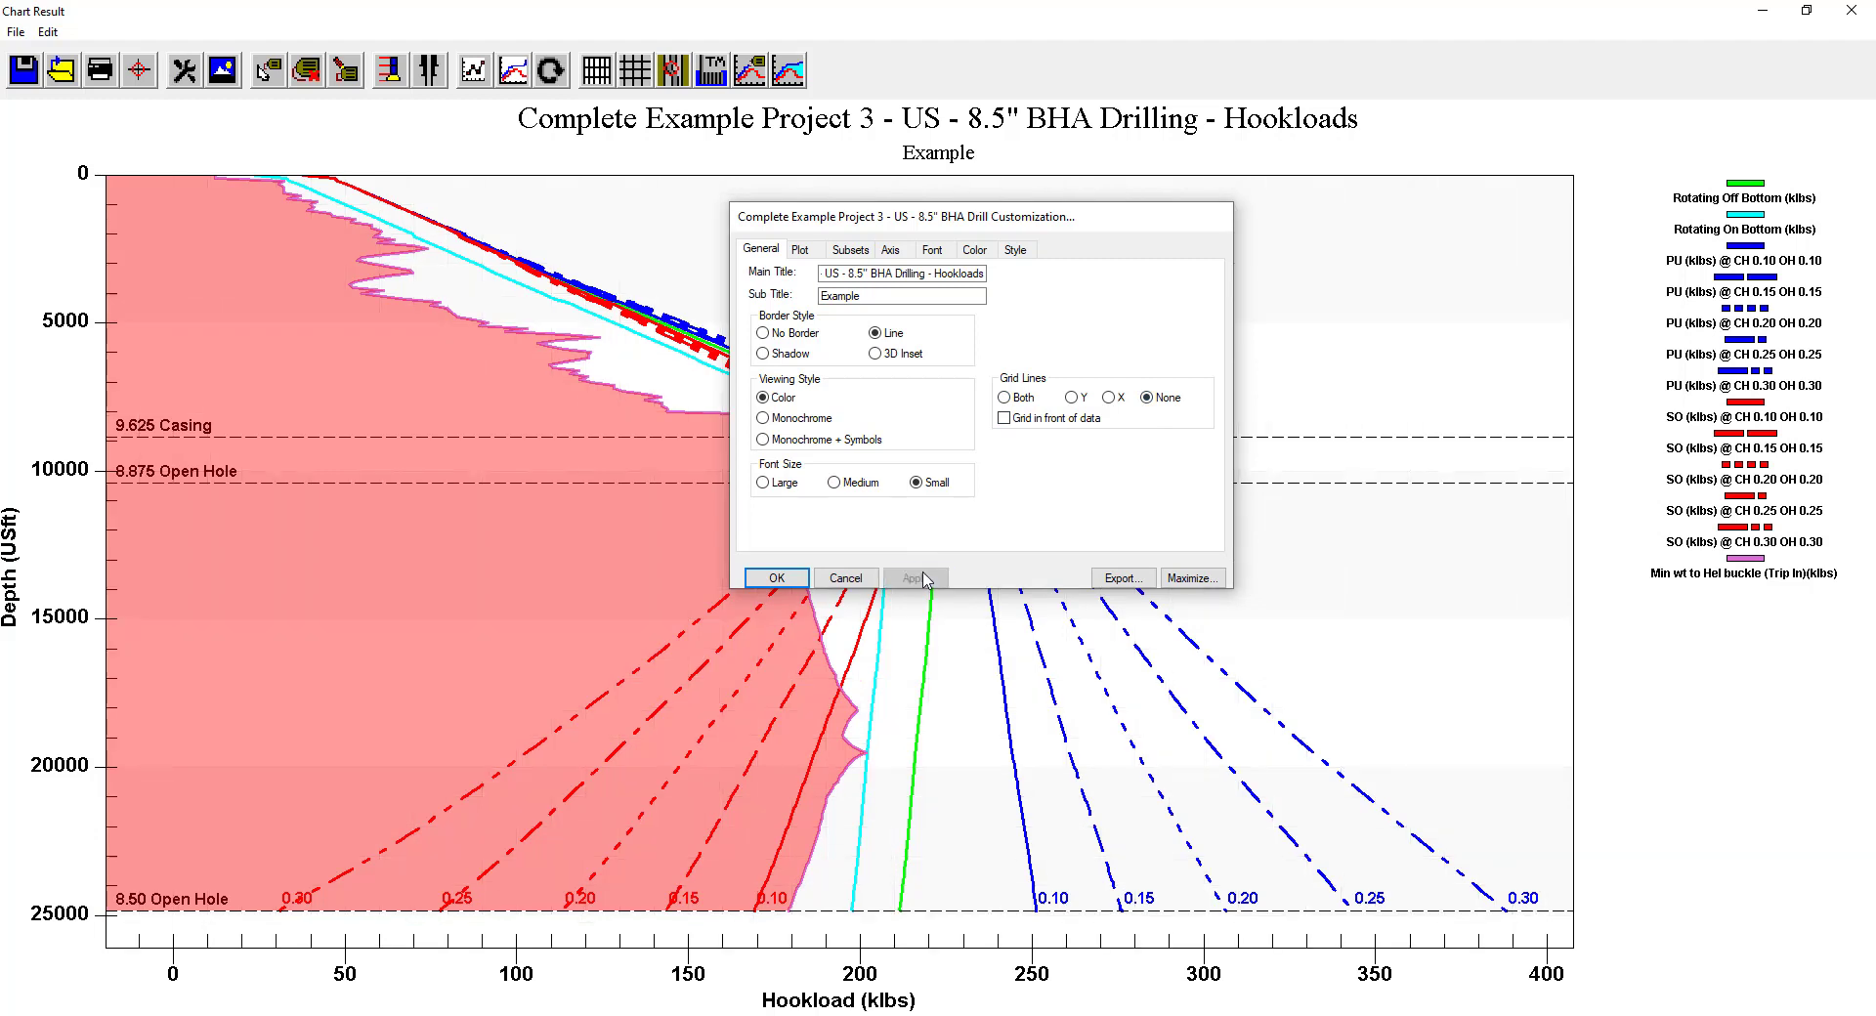
{"action": "left_click", "coordinate": [1004, 398]}
{"action": "left_click", "coordinate": [914, 579]}
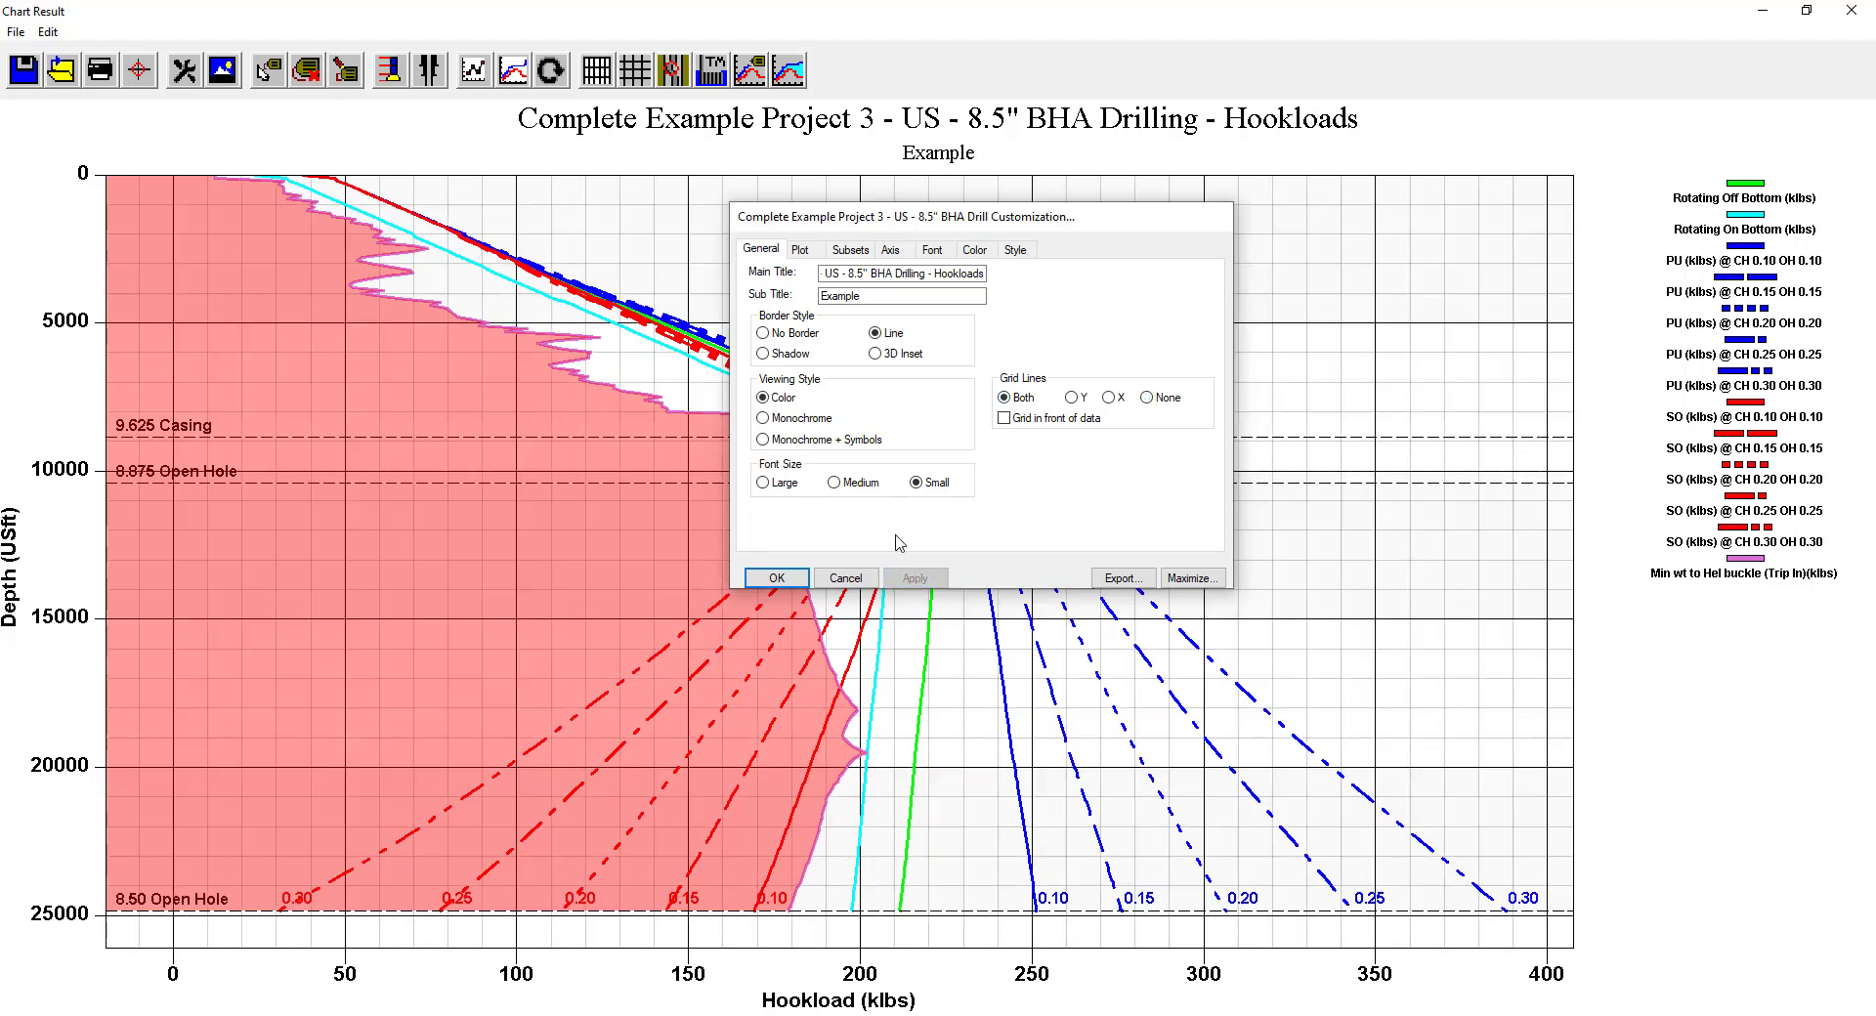
Try the Points plot style on the Depth axis data and return it to Line.
{"action": "left_click", "coordinate": [802, 251]}
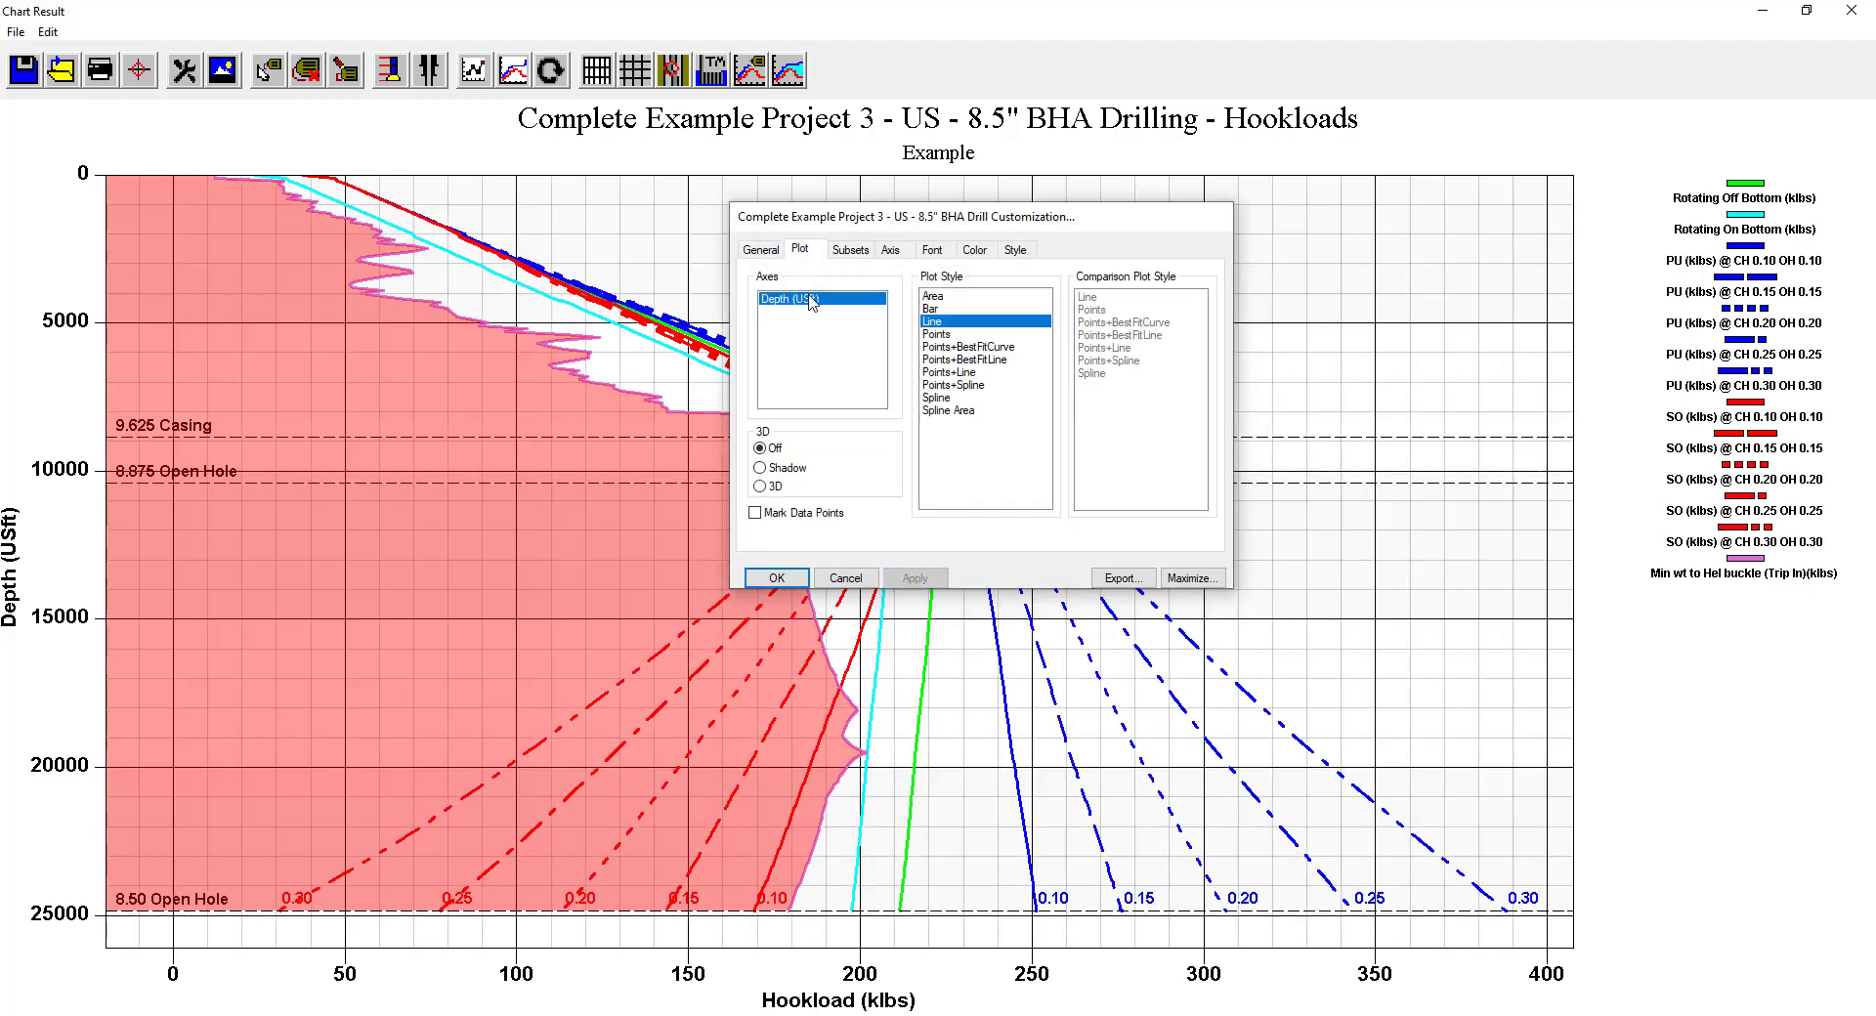
{"action": "left_click_drag", "start_coordinate": [934, 228], "coordinate": [1197, 199]}
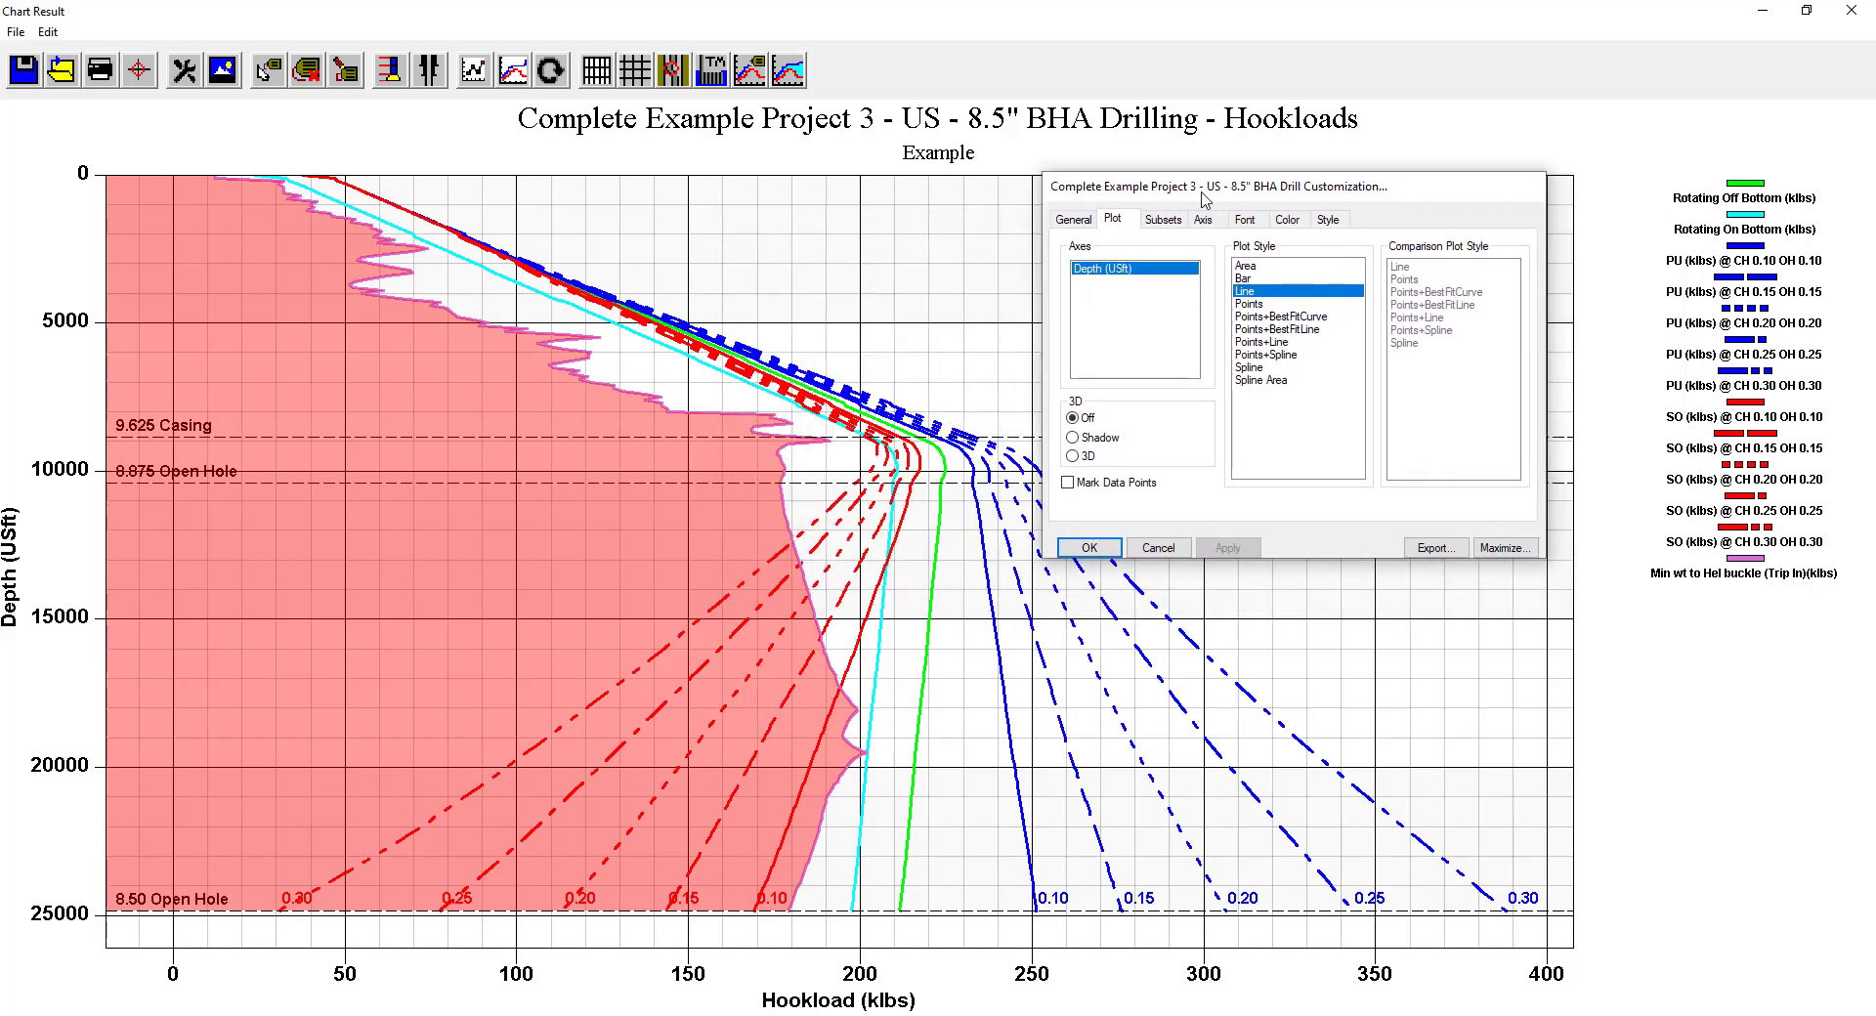
{"action": "left_click", "coordinate": [1251, 304]}
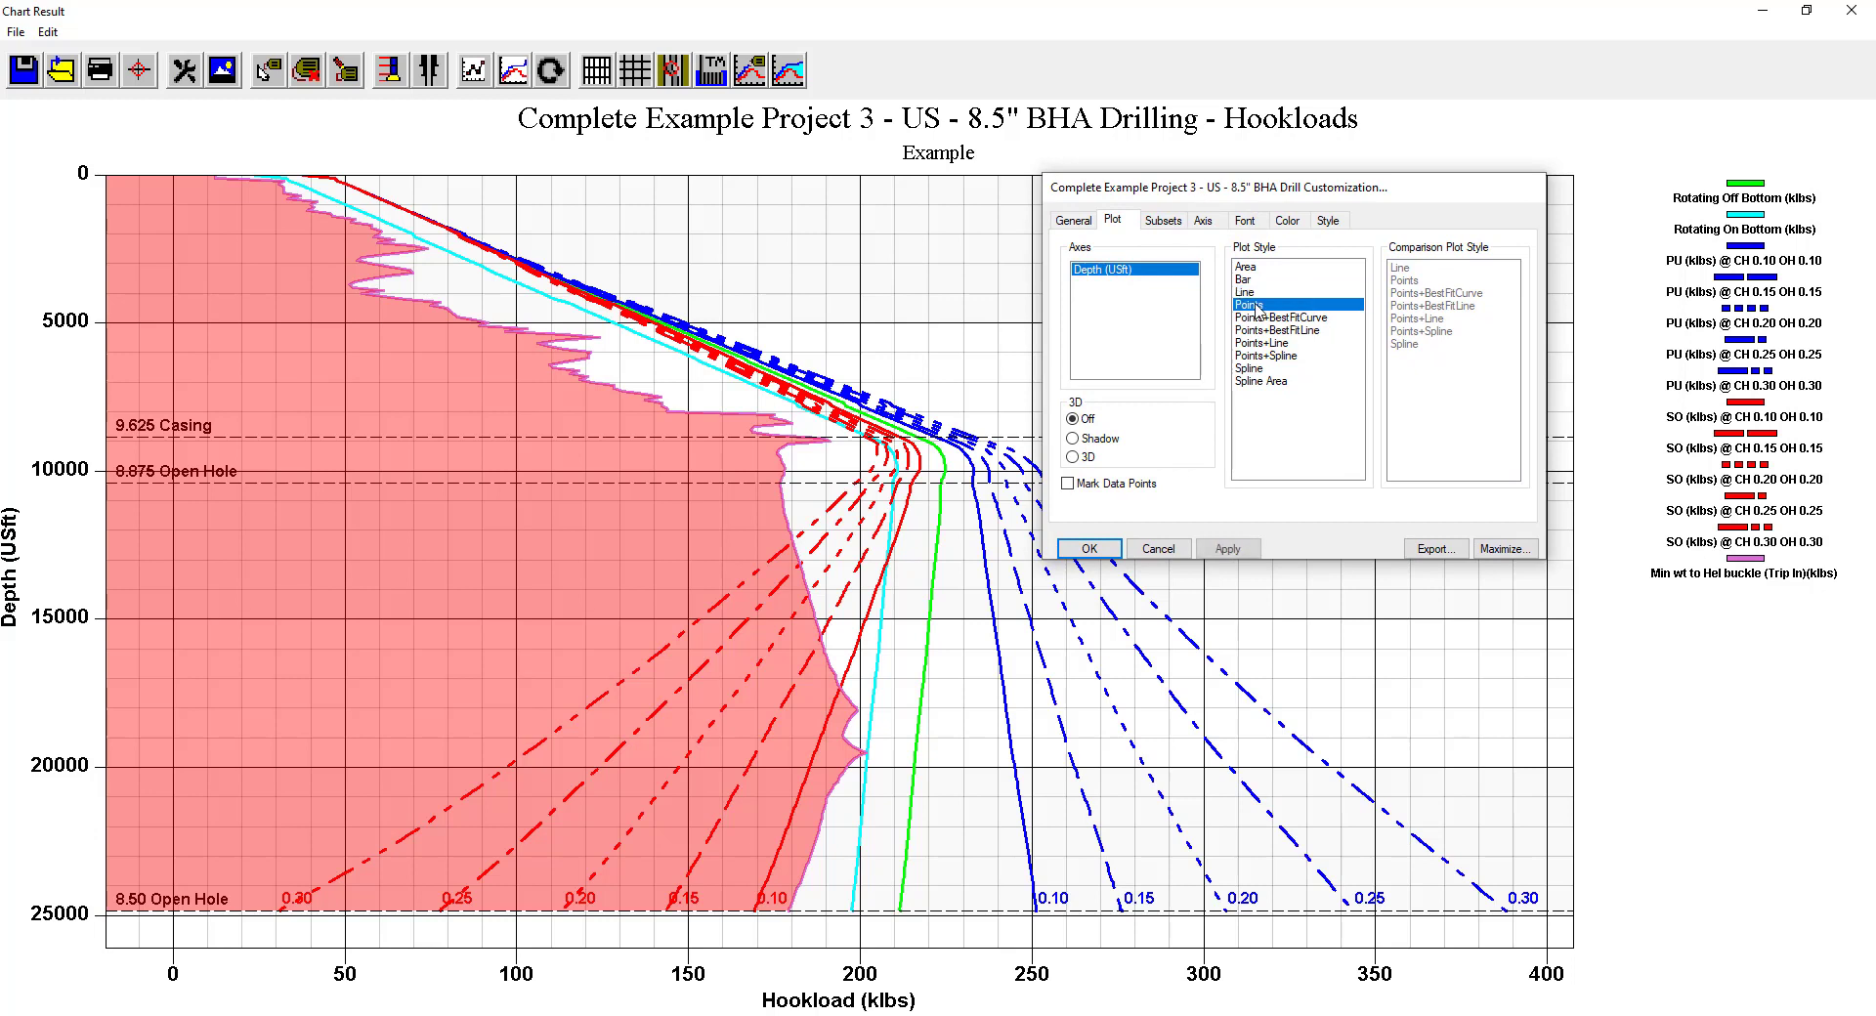
{"action": "left_click", "coordinate": [1228, 552]}
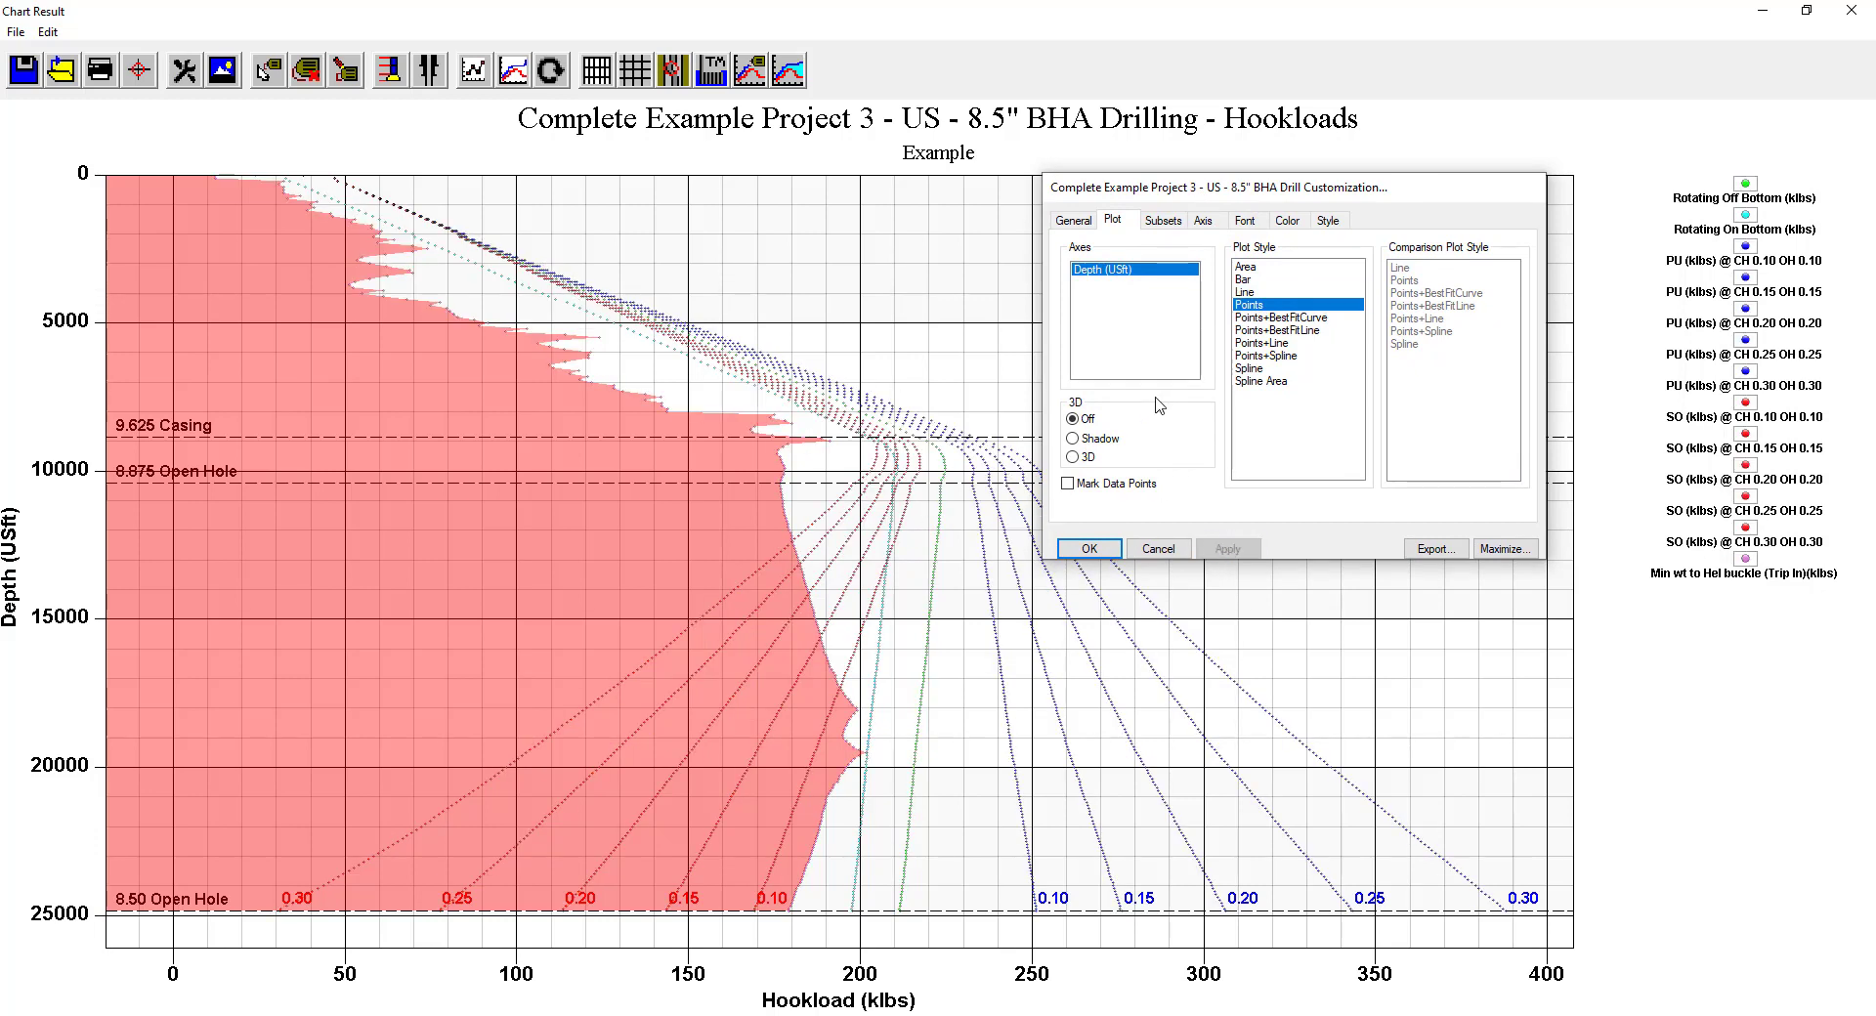
{"action": "left_click", "coordinate": [1266, 293]}
{"action": "left_click", "coordinate": [1228, 548]}
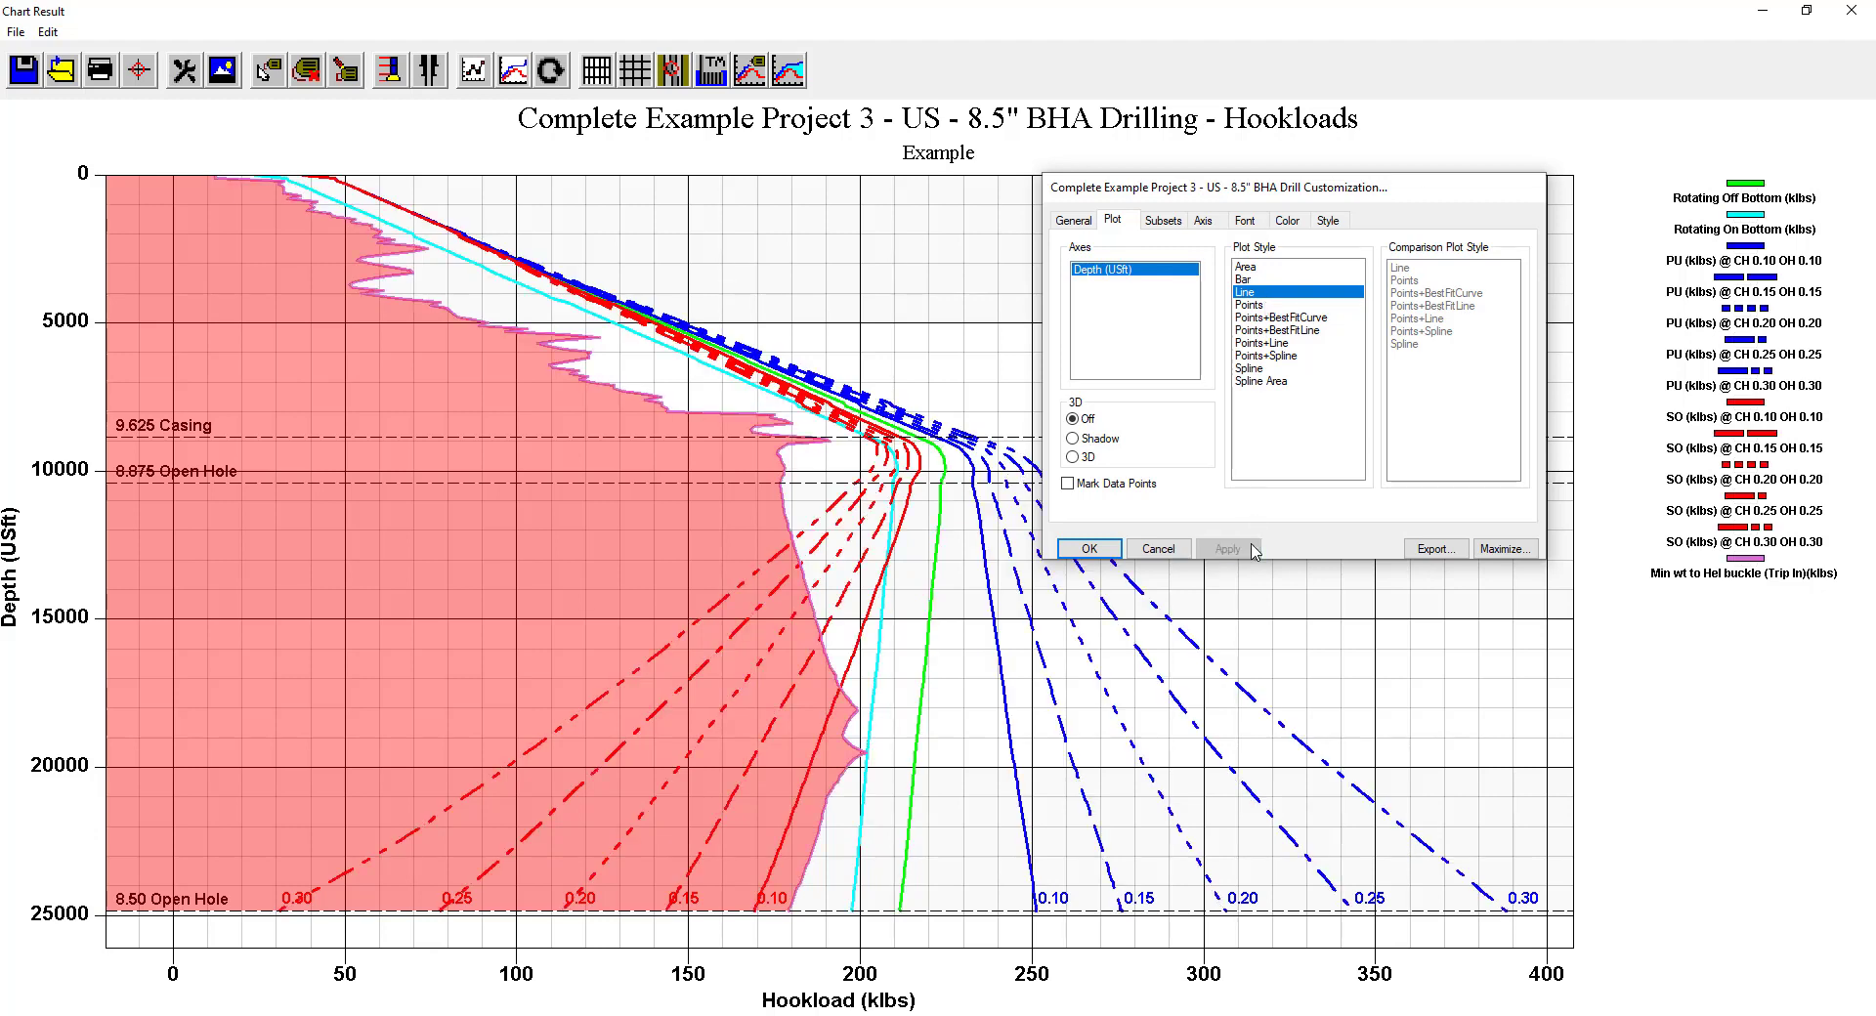
Examine which subsets are graphed and the scale and range options for the Y and X axes.
{"action": "left_click", "coordinate": [1172, 231]}
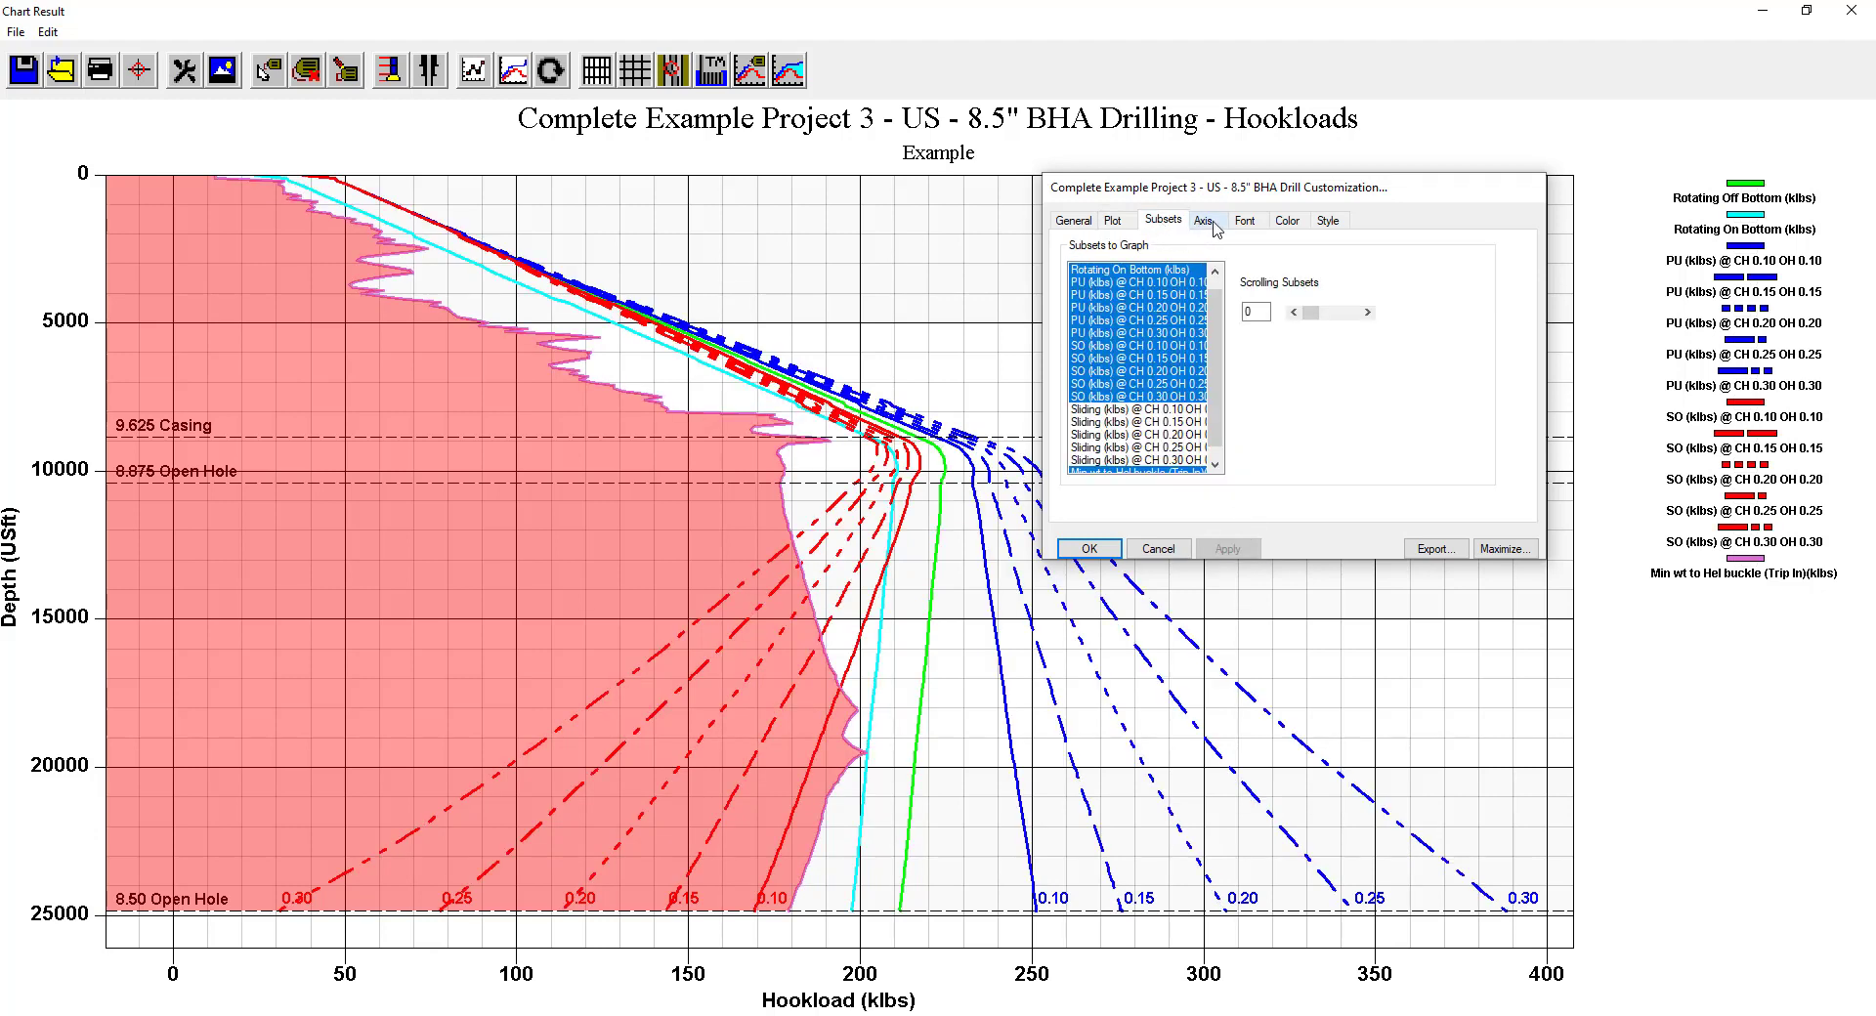
{"action": "left_click", "coordinate": [1207, 224]}
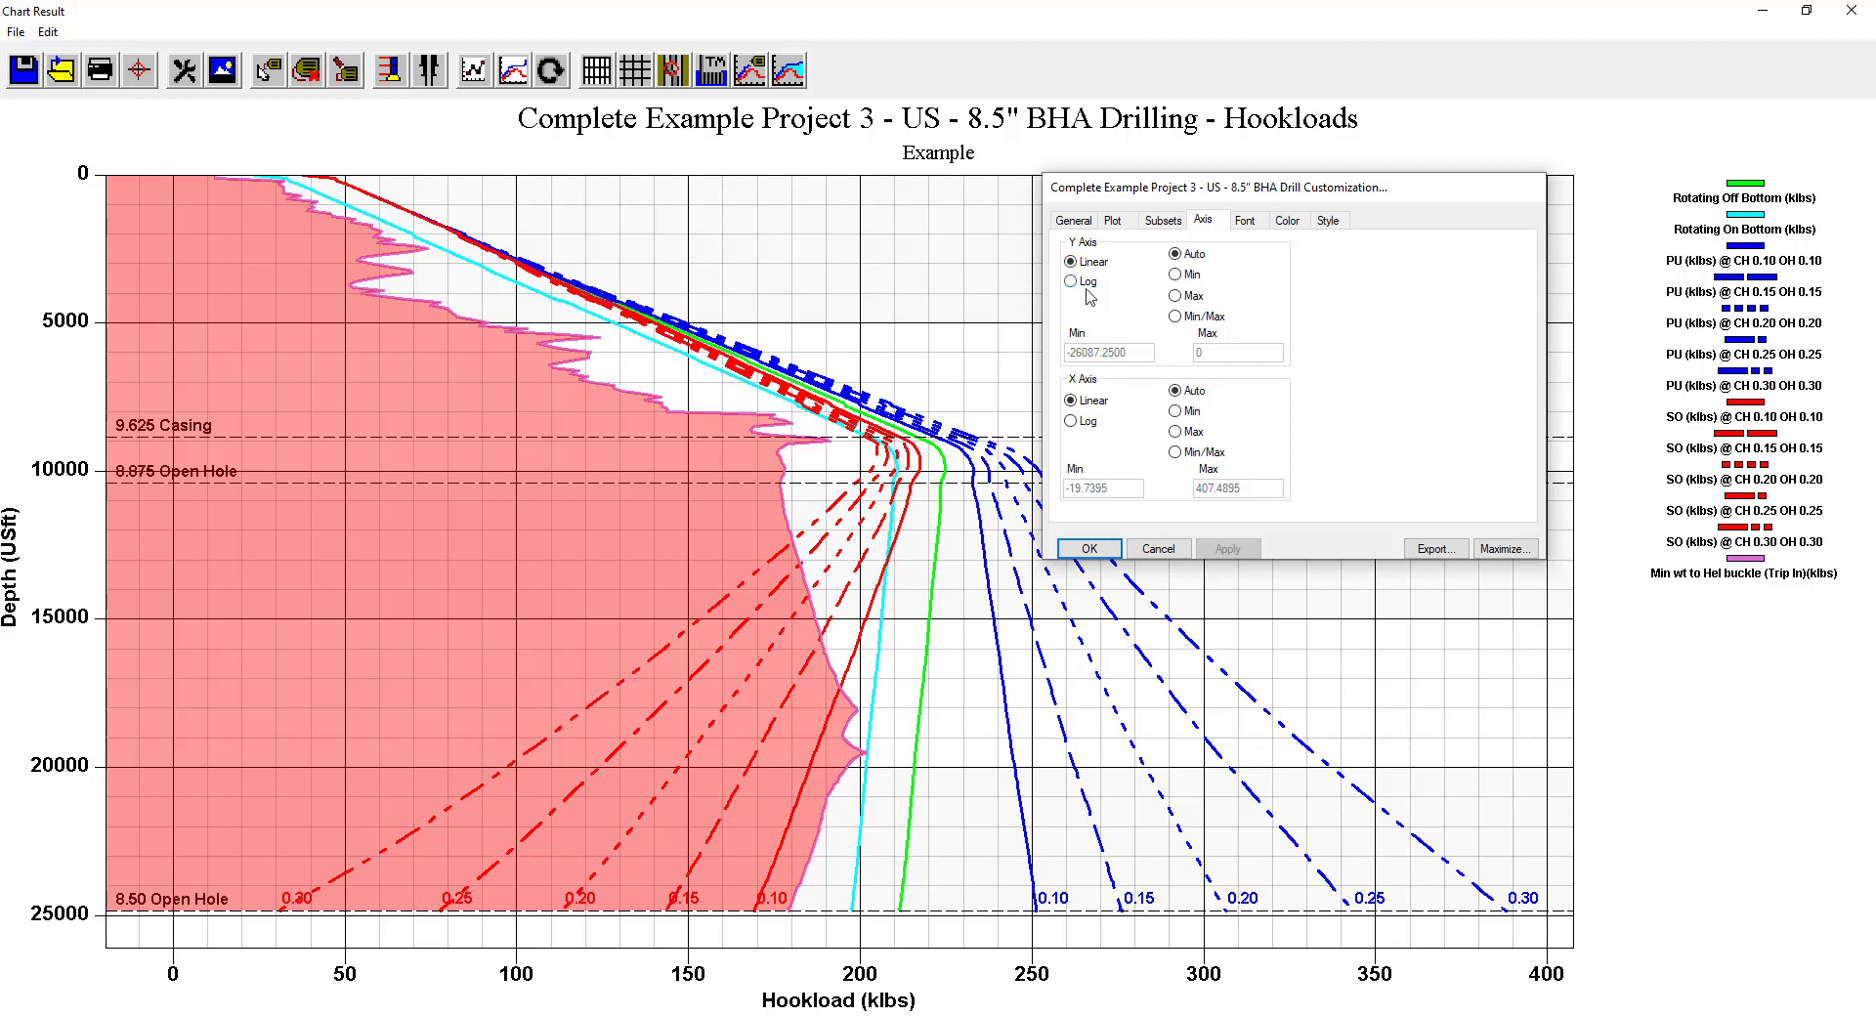
Try bold, italic and underline on the chart's main title and clear all three options again.
{"action": "left_click", "coordinate": [1244, 226]}
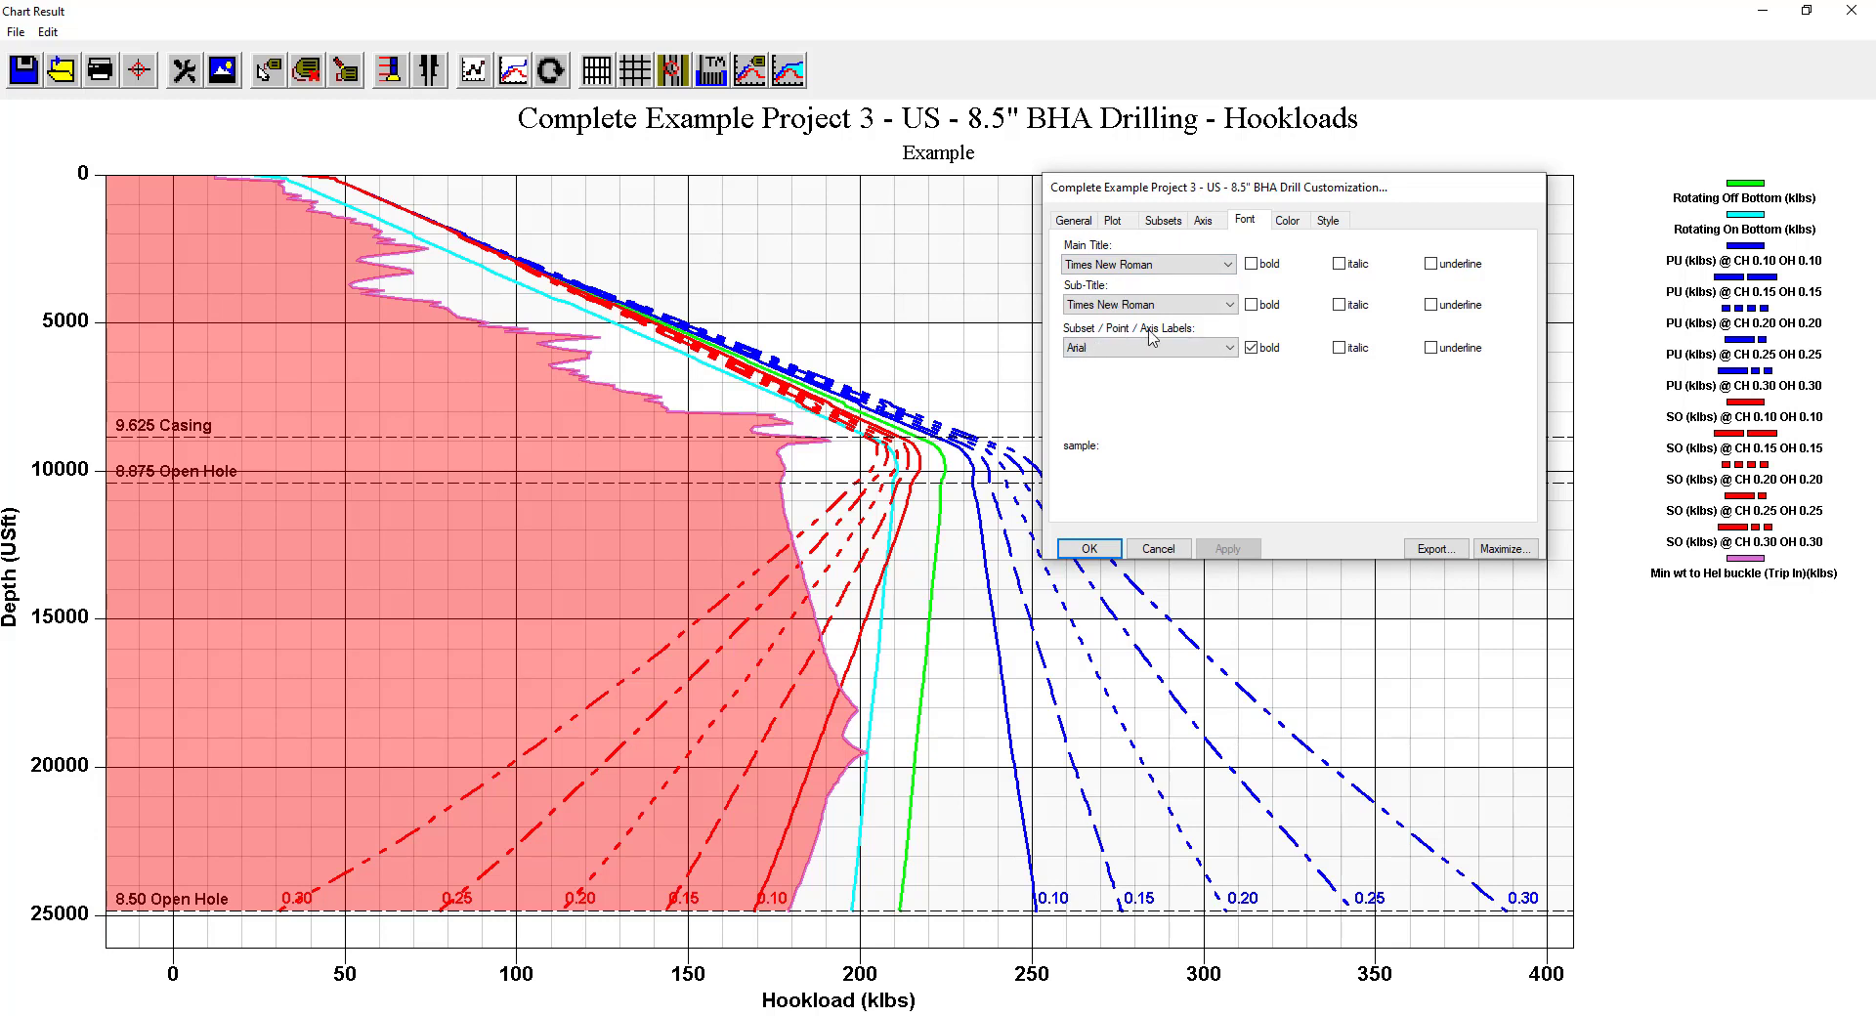
{"action": "left_click", "coordinate": [1251, 264]}
{"action": "left_click", "coordinate": [1339, 264]}
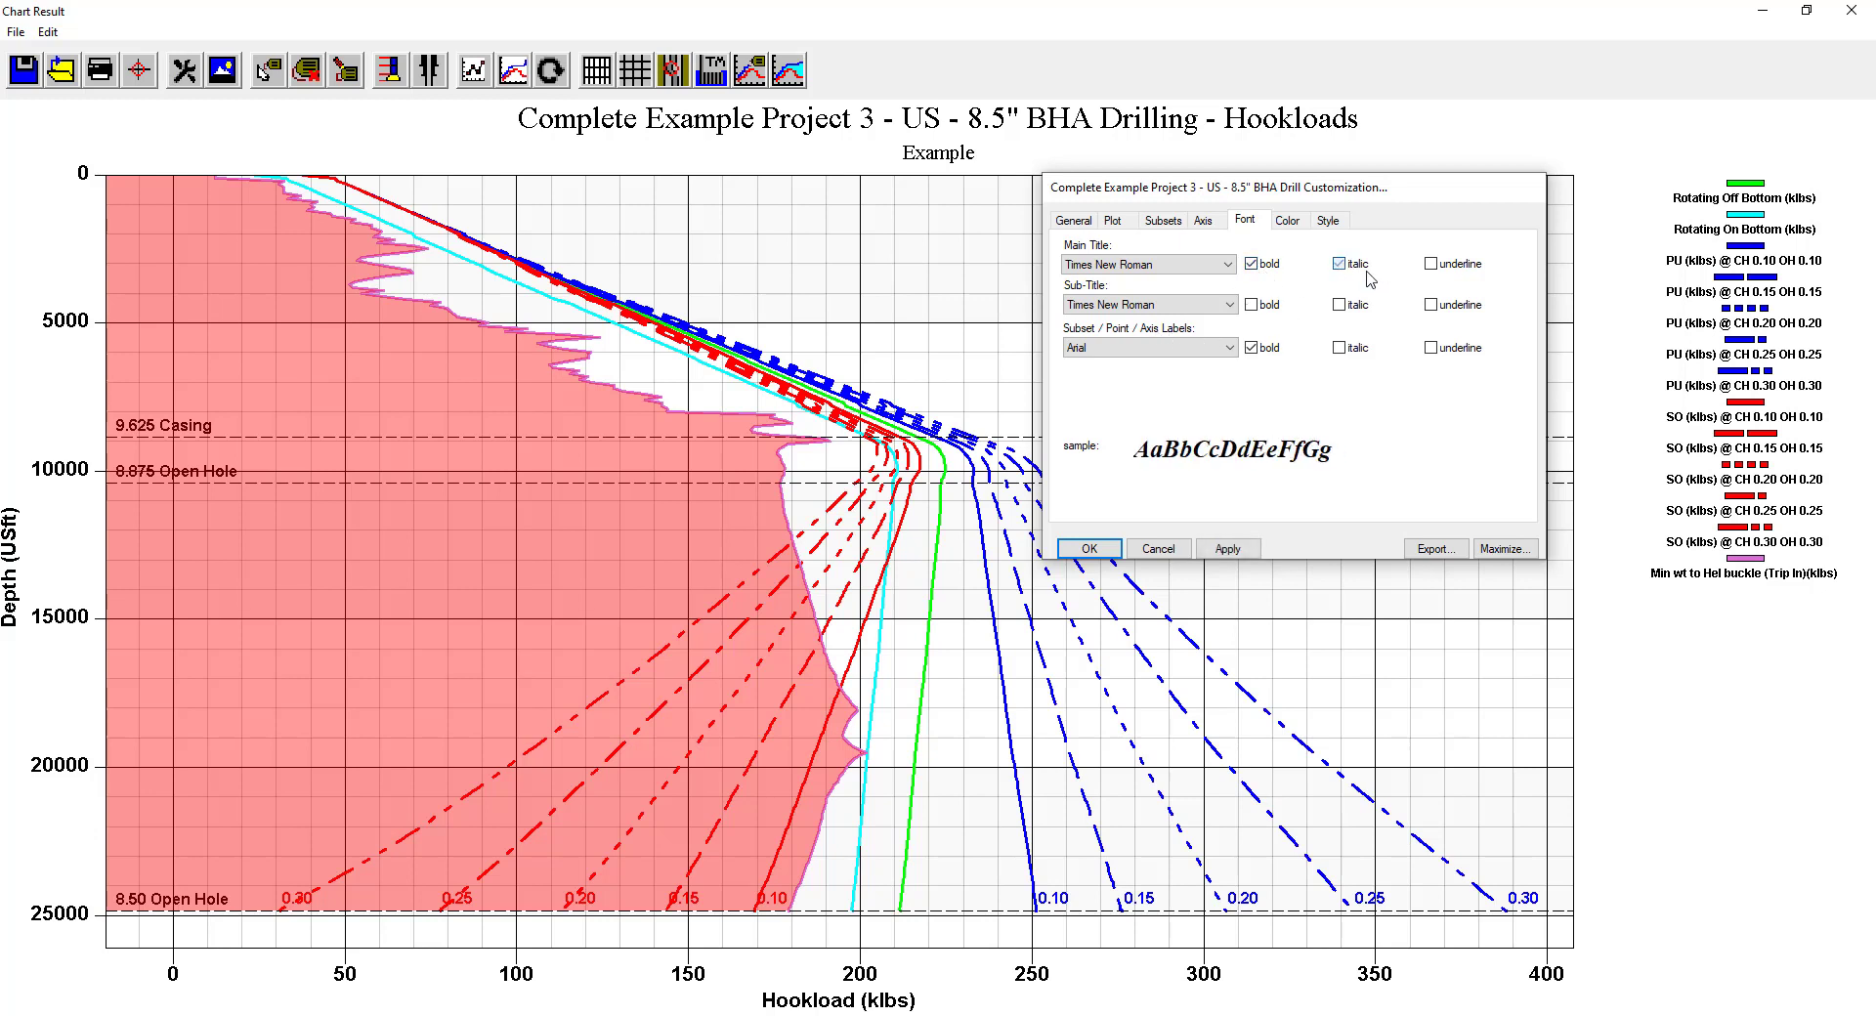
{"action": "left_click", "coordinate": [1431, 264]}
{"action": "left_click", "coordinate": [1230, 549]}
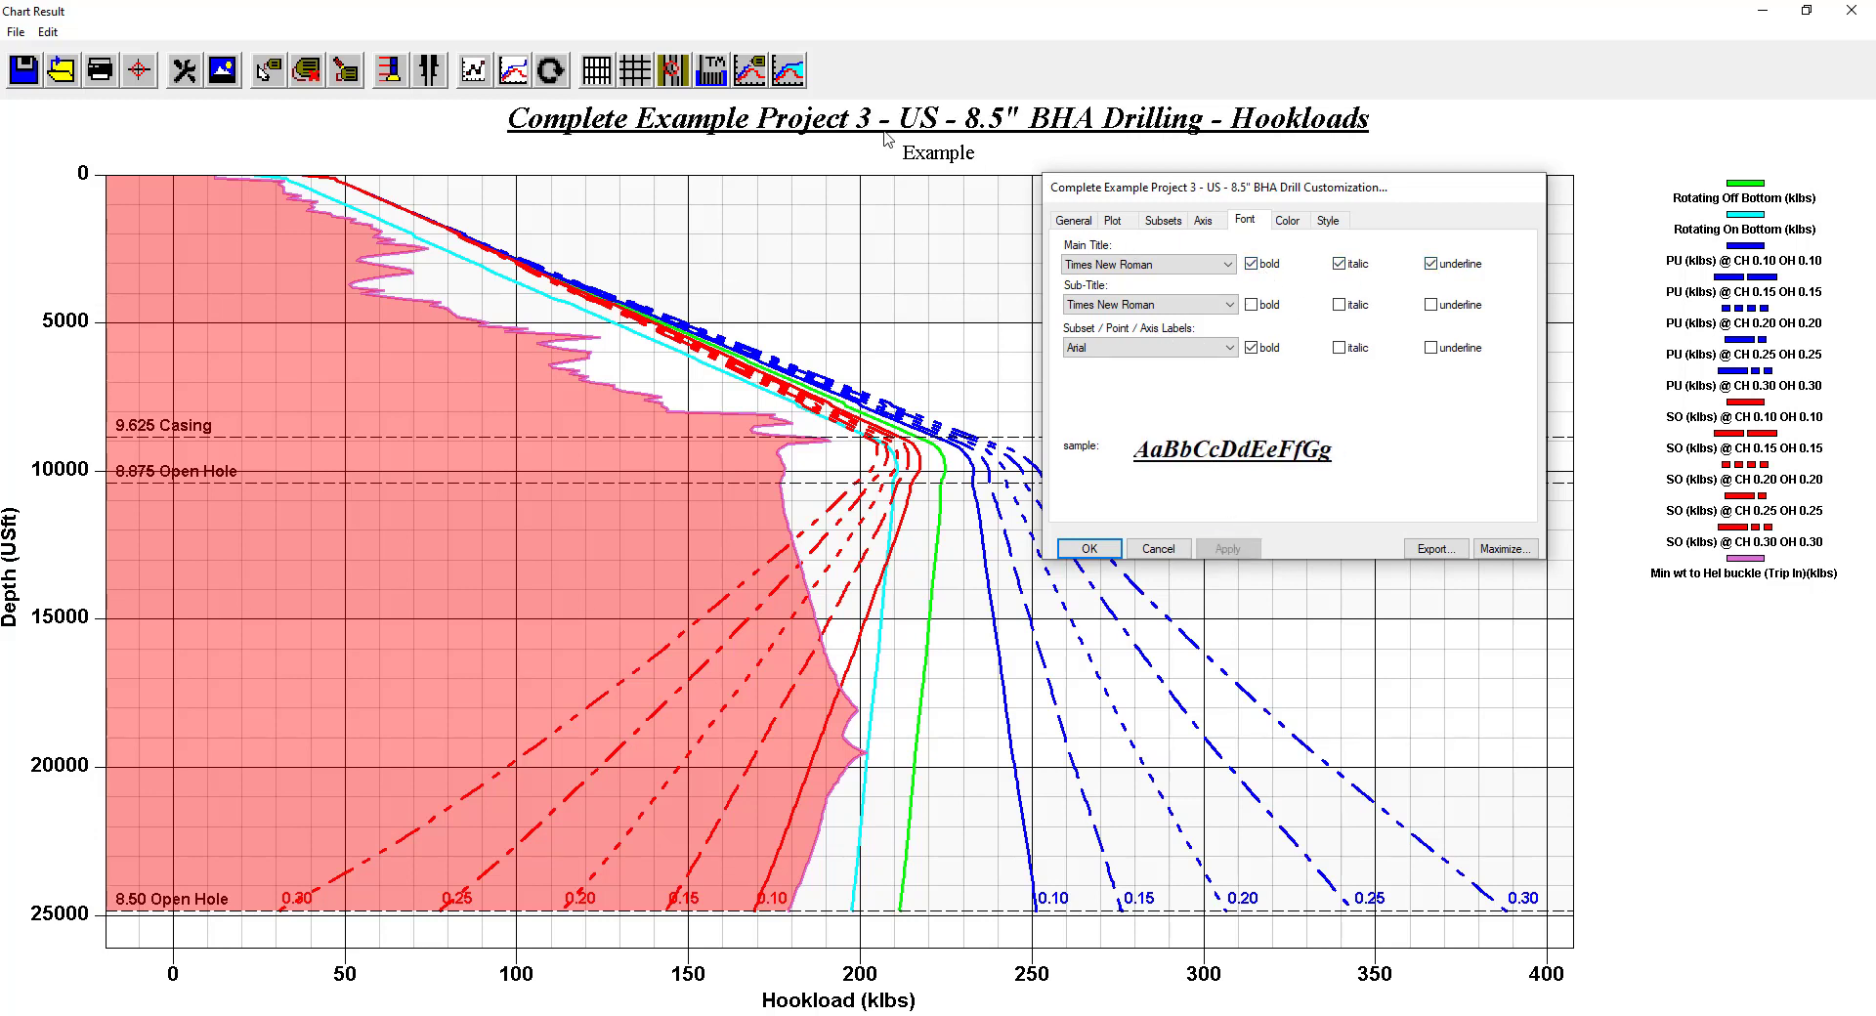
{"action": "left_click", "coordinate": [1251, 264]}
{"action": "left_click", "coordinate": [1339, 264]}
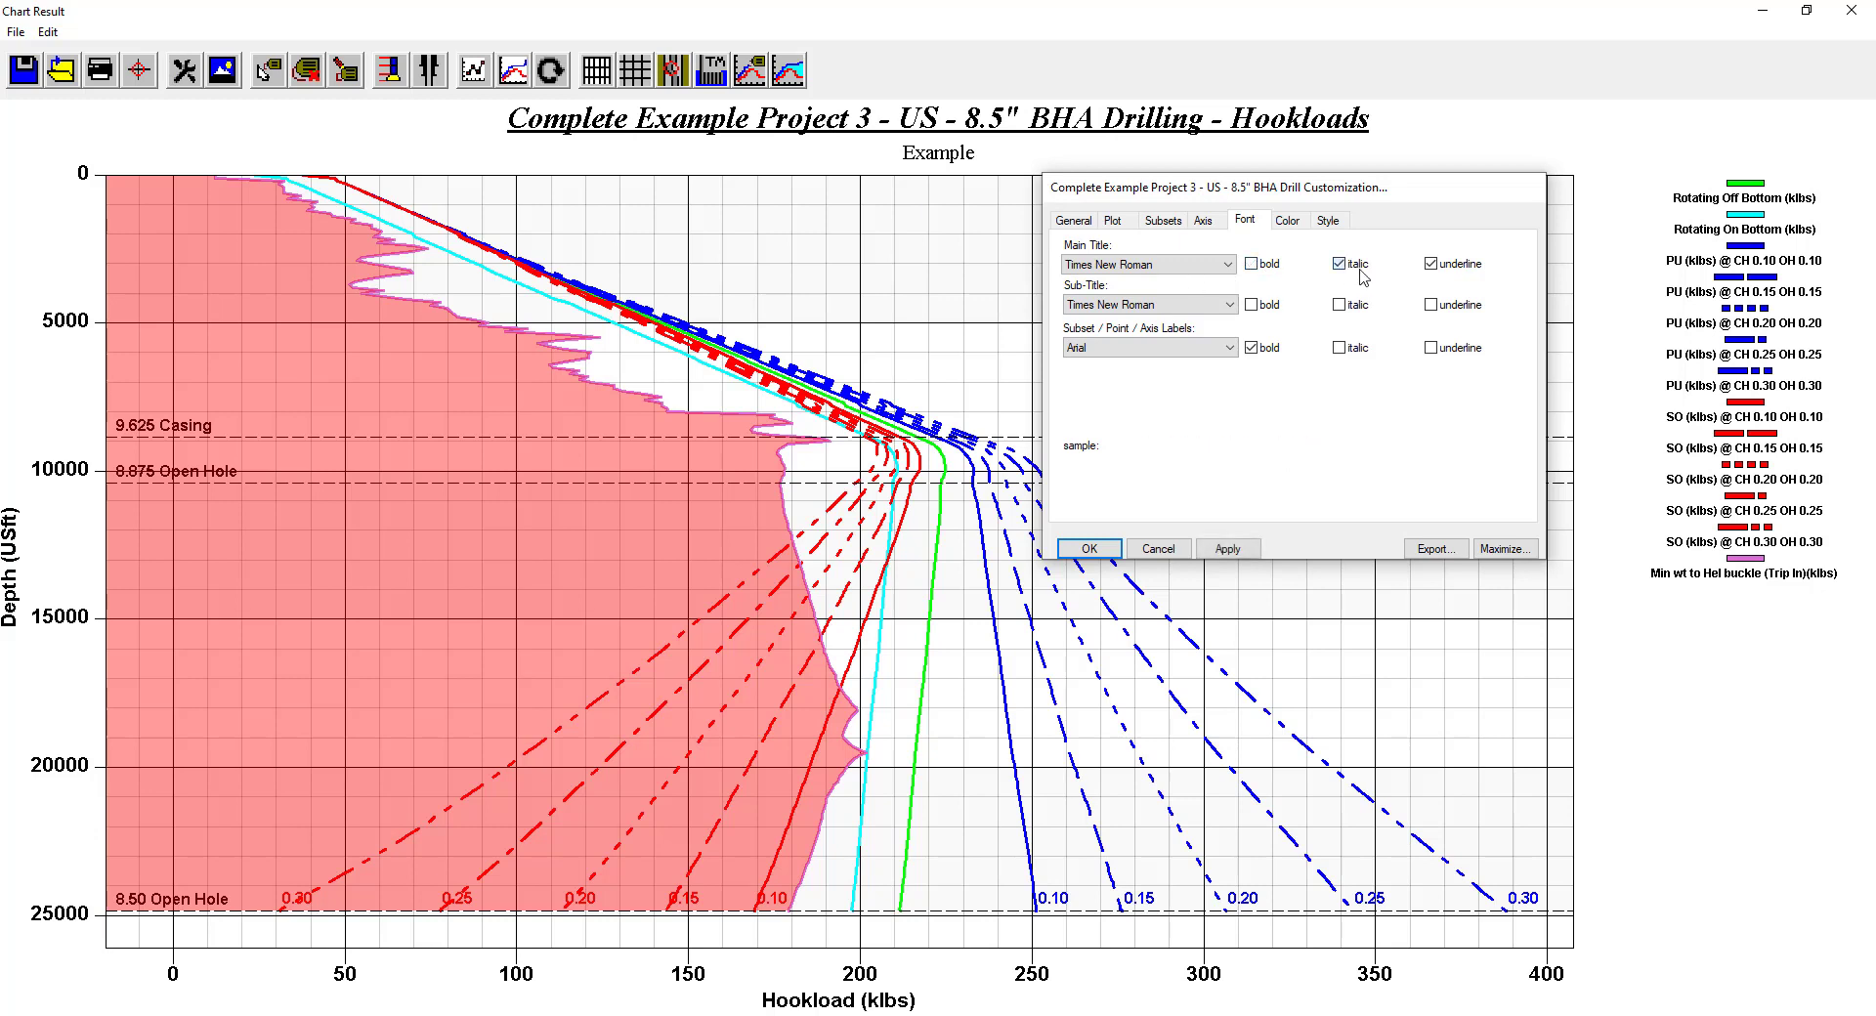
{"action": "left_click", "coordinate": [1431, 264]}
{"action": "left_click", "coordinate": [1230, 548]}
Set the chart's Desk Foreground color to bright green.
{"action": "left_click", "coordinate": [1288, 220]}
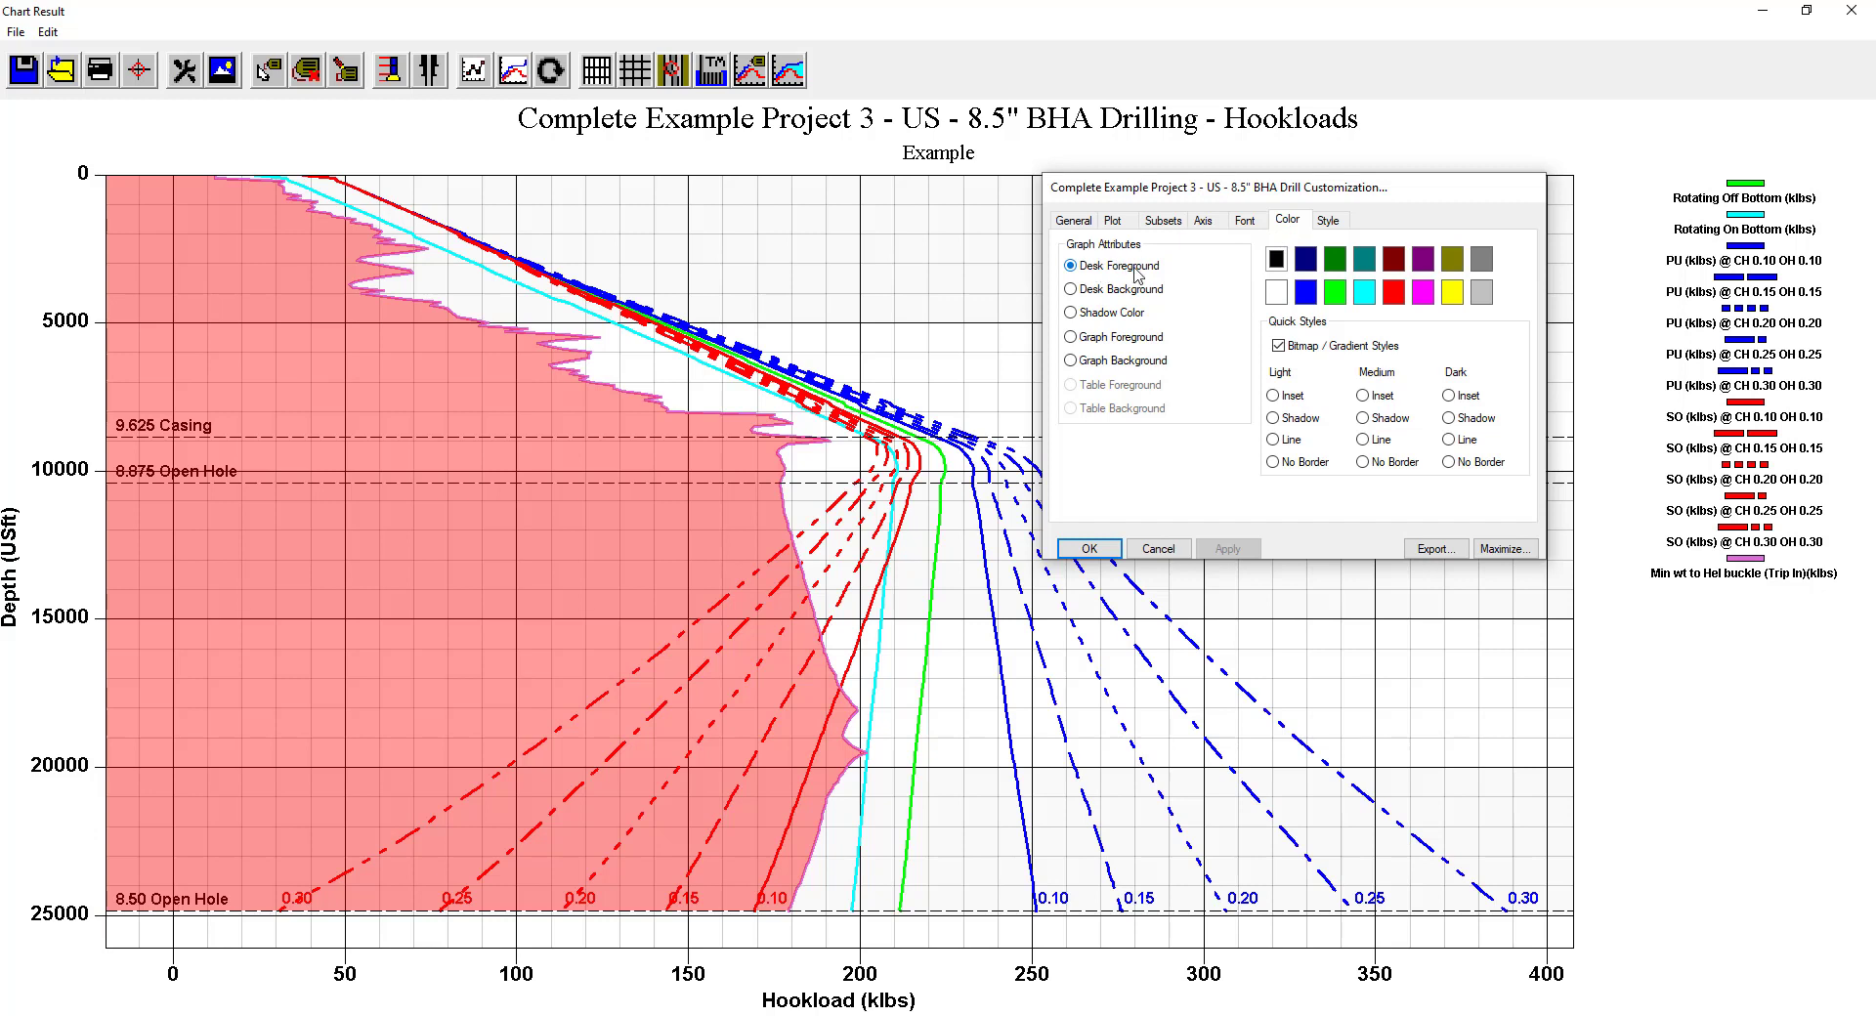
{"action": "left_click", "coordinate": [1335, 296]}
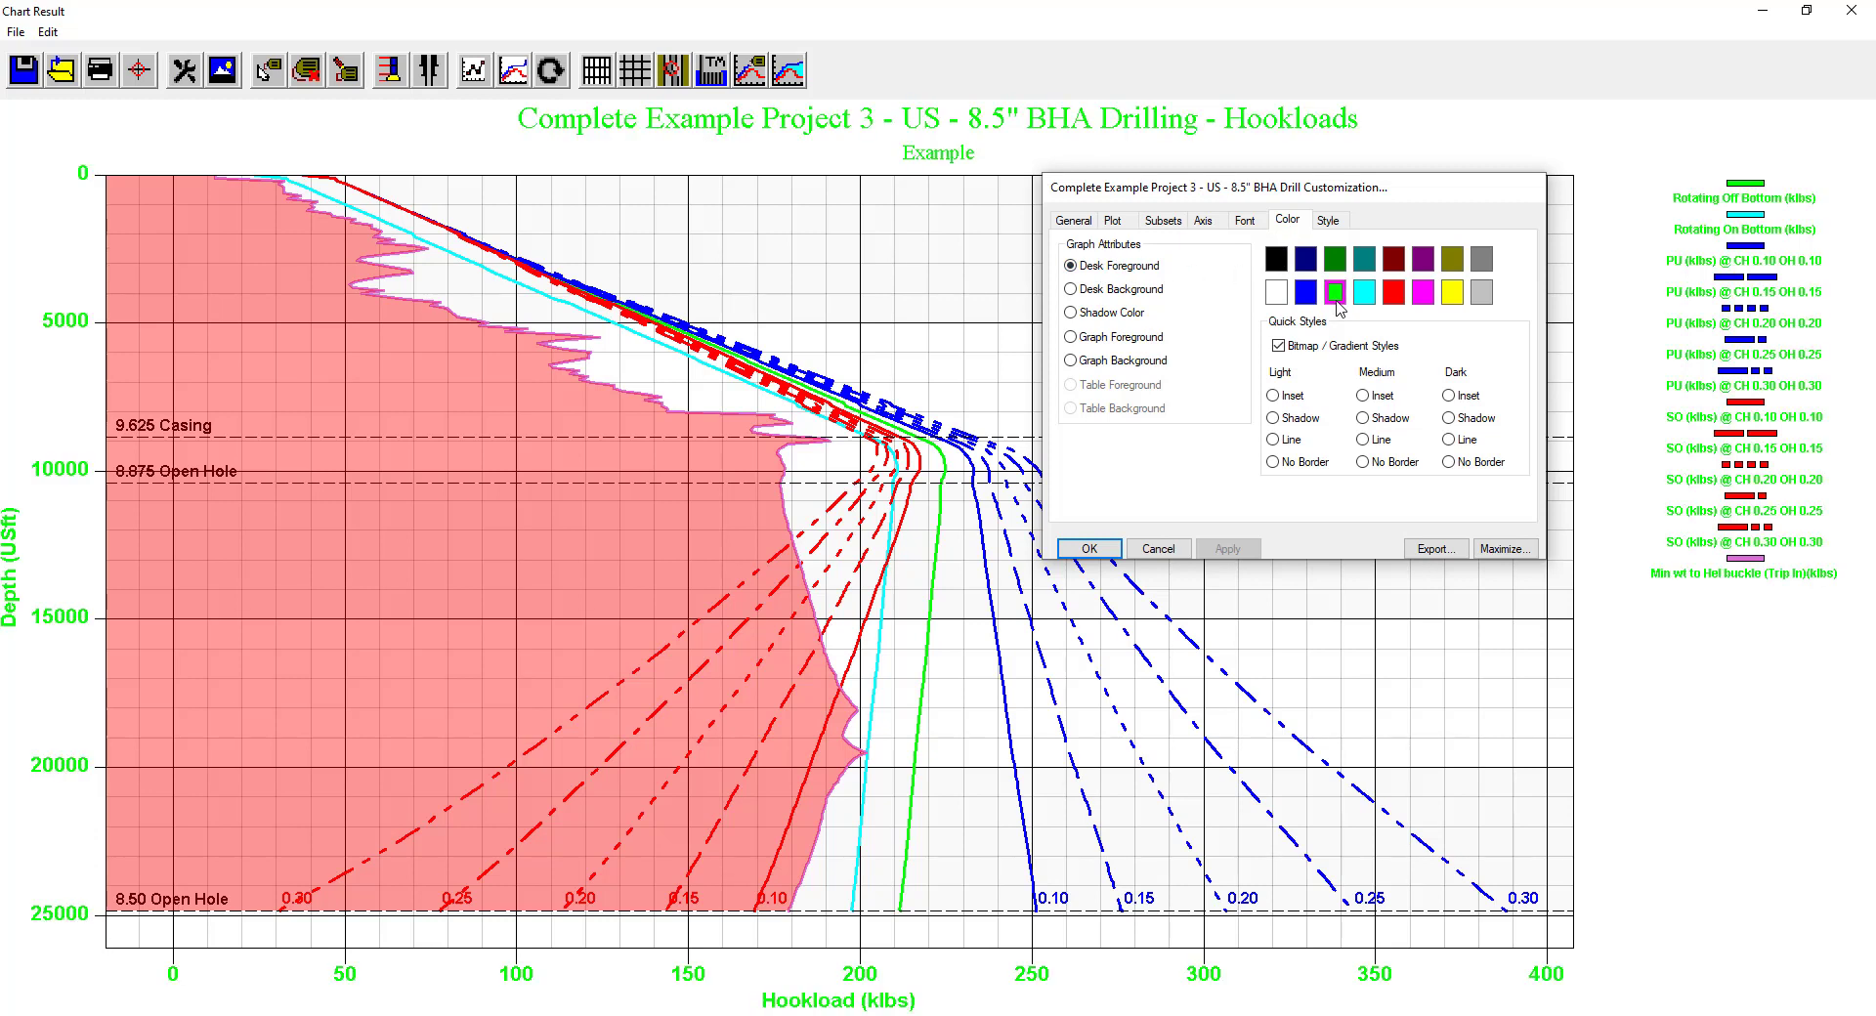
Return the chart's Desk Foreground to black, try cyan as the Desk Background and restore it to white.
{"action": "left_click", "coordinate": [1276, 259]}
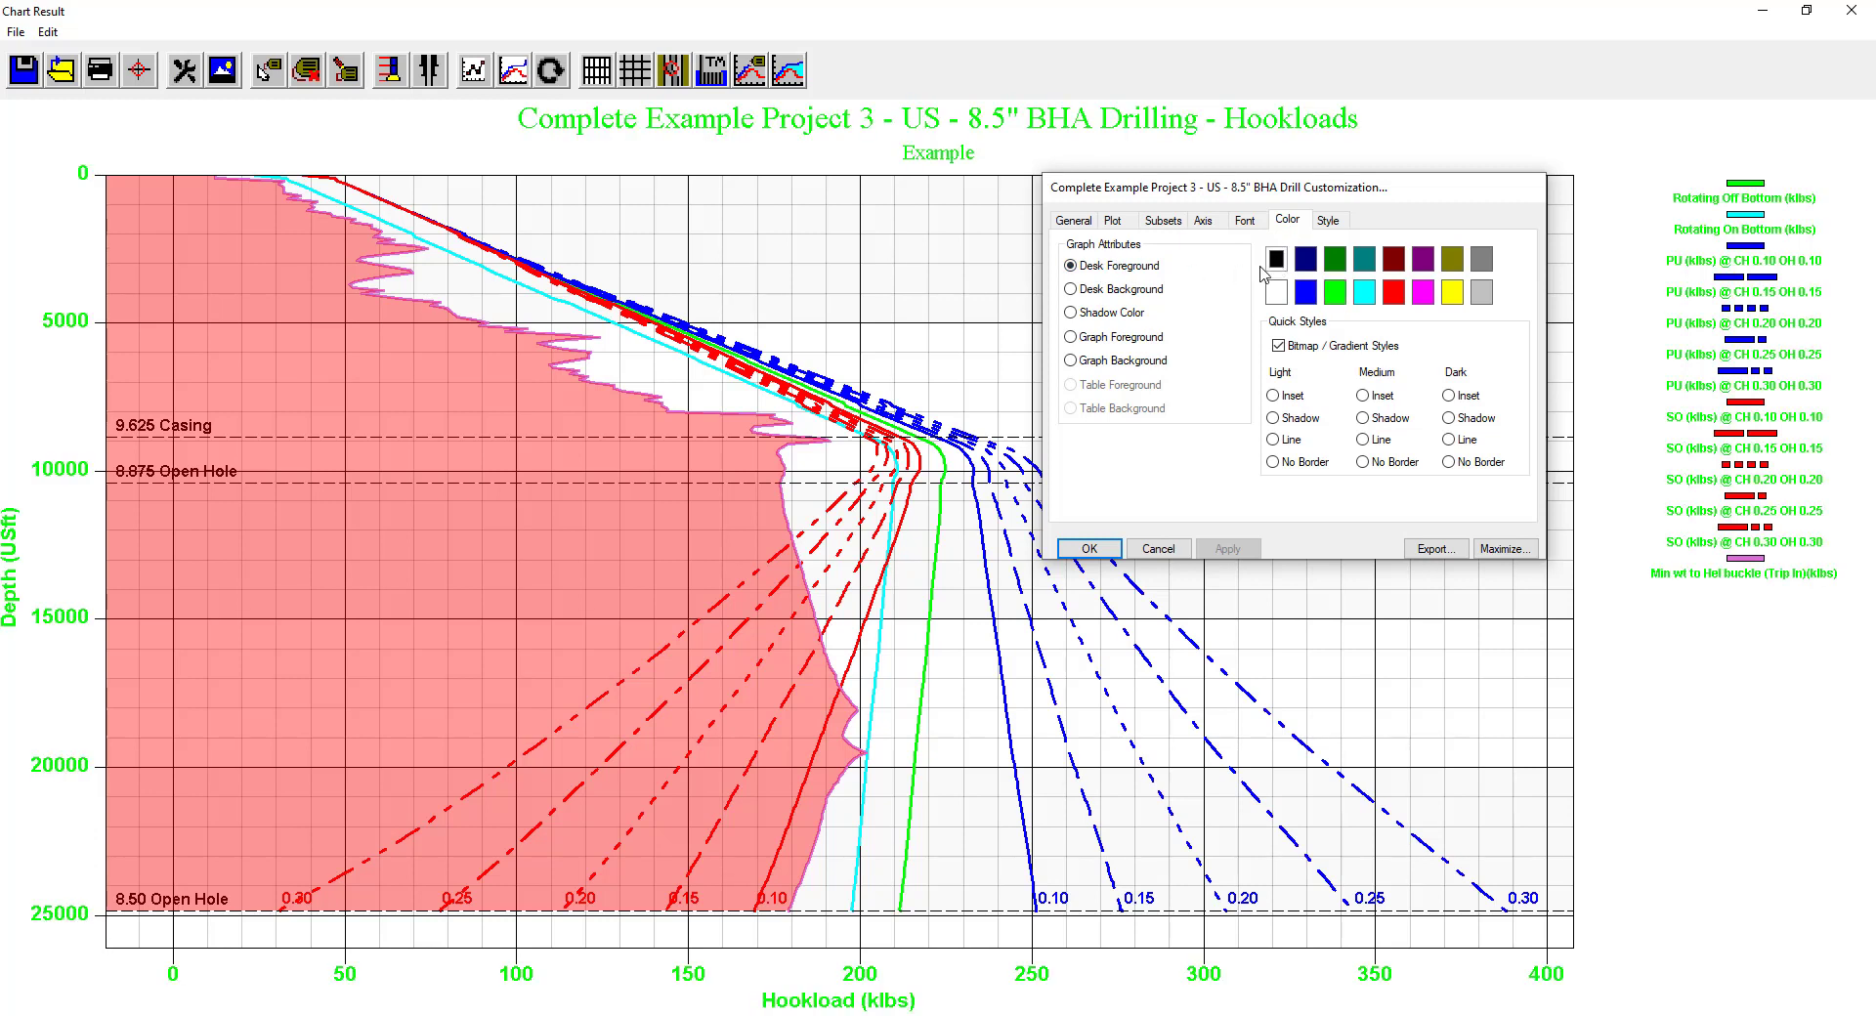
{"action": "left_click", "coordinate": [1132, 292]}
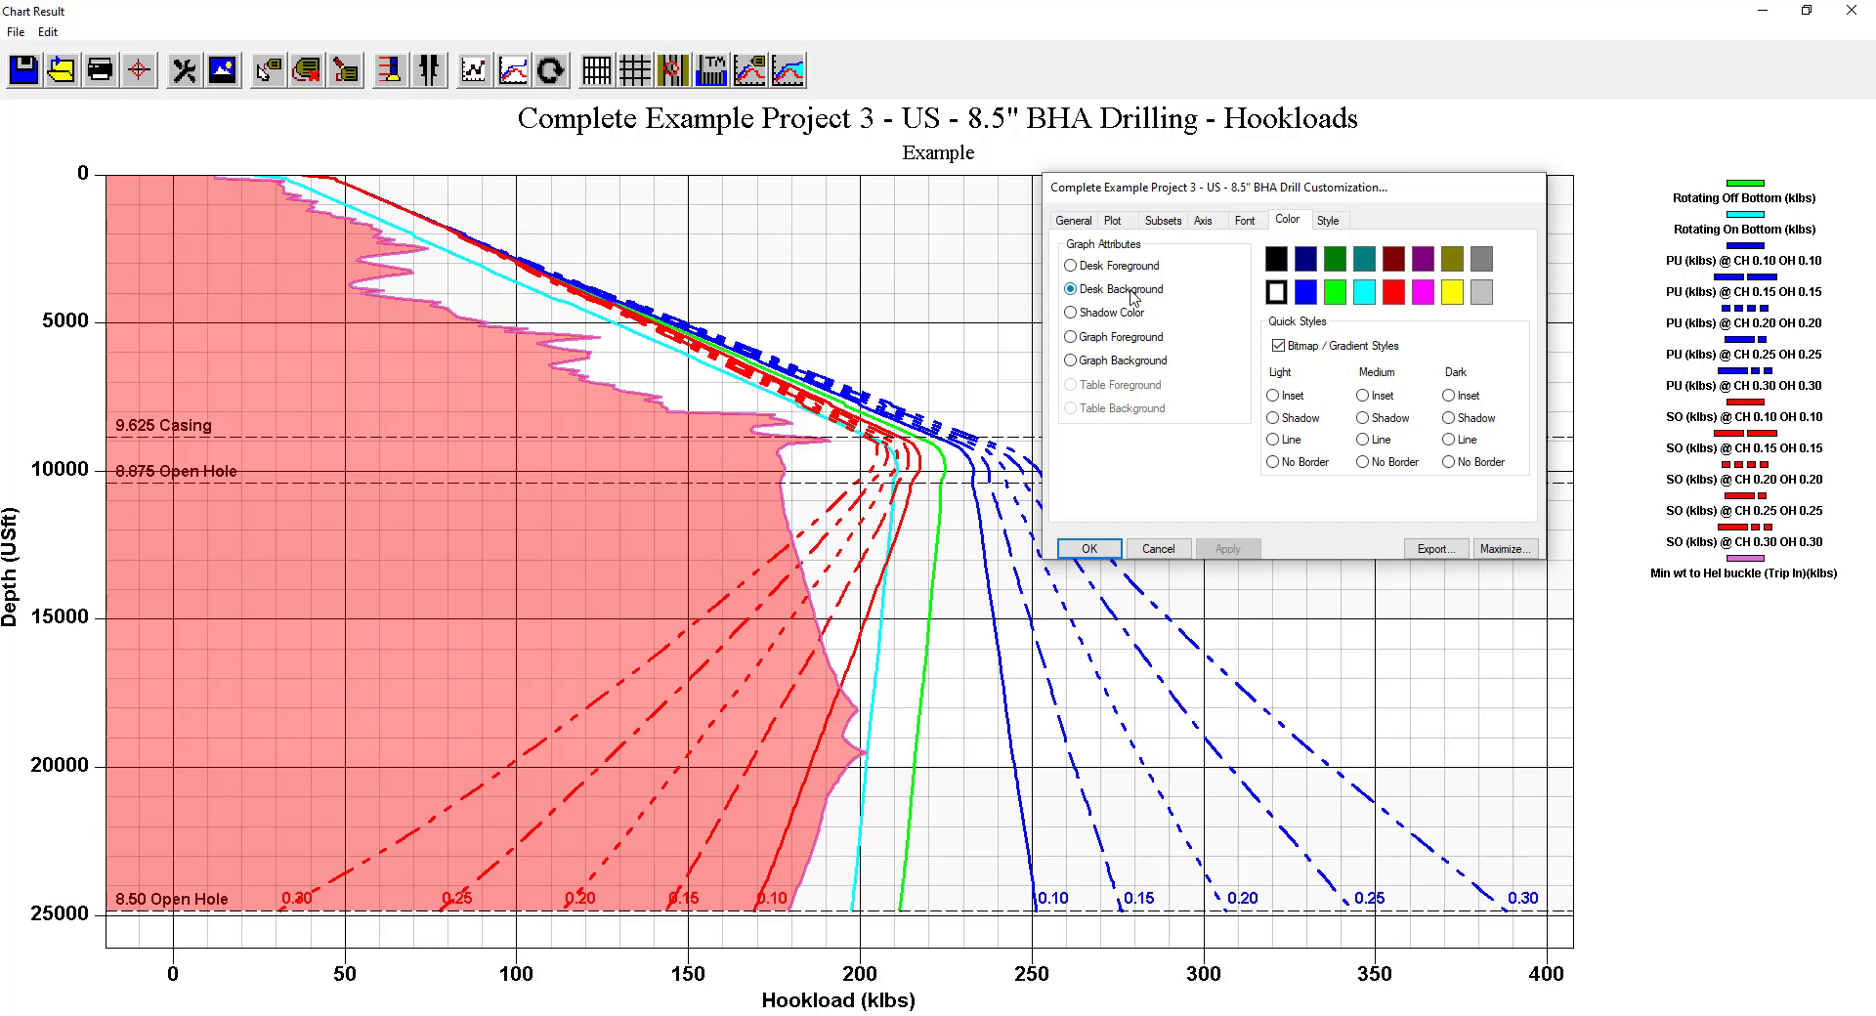
{"action": "left_click", "coordinate": [1365, 295]}
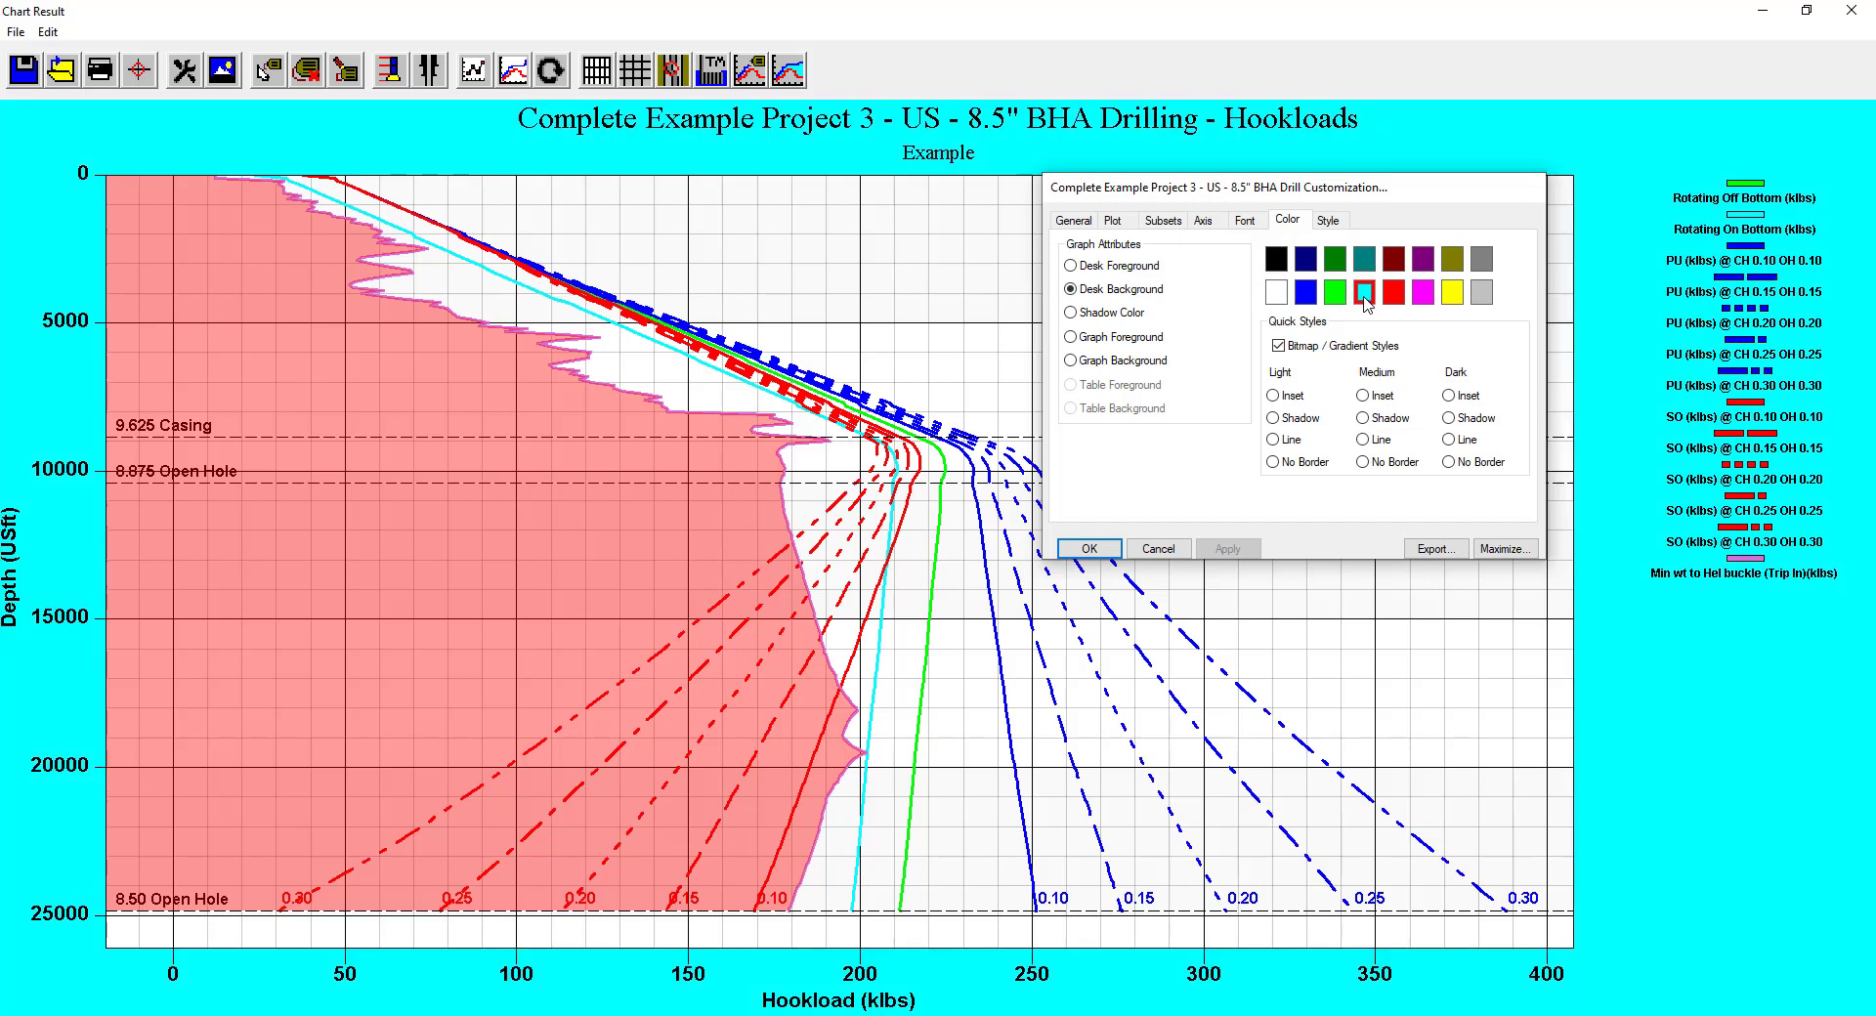
{"action": "left_click", "coordinate": [1276, 293]}
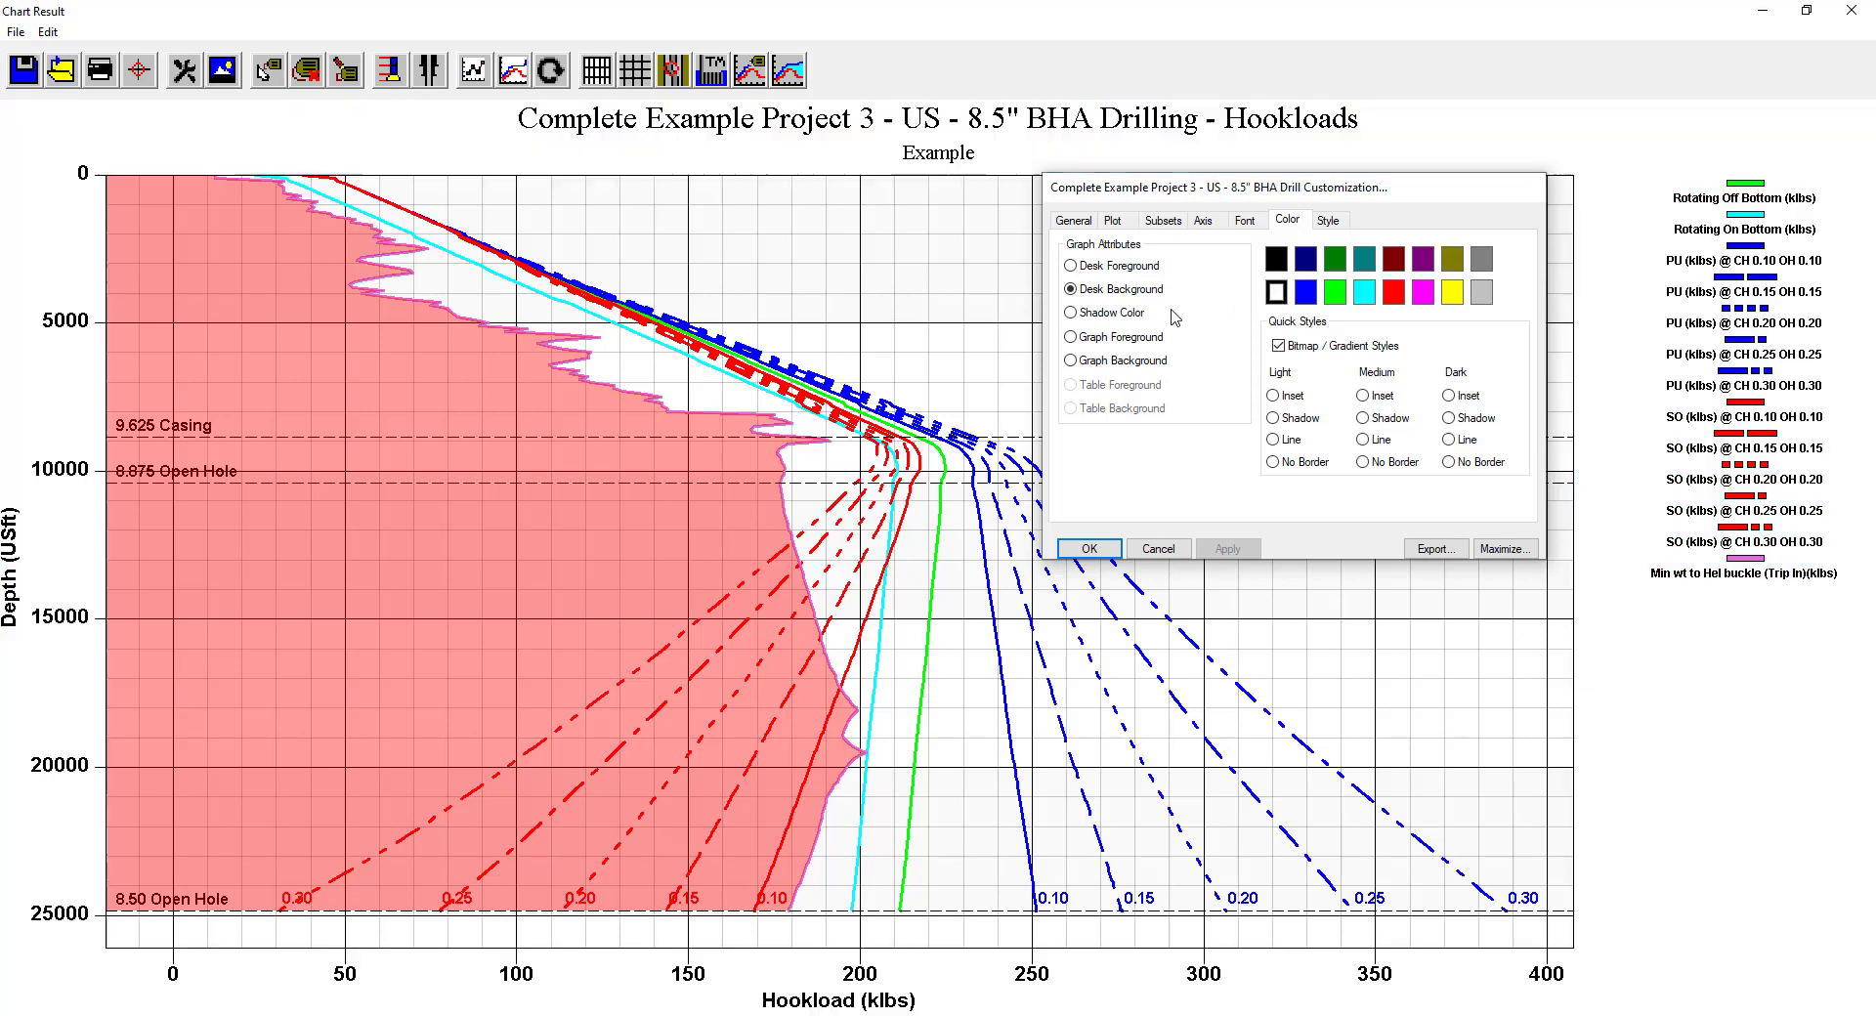
Try red for the Graph Foreground and yellow for the Graph Background, restoring them to black and white.
{"action": "left_click", "coordinate": [1099, 340]}
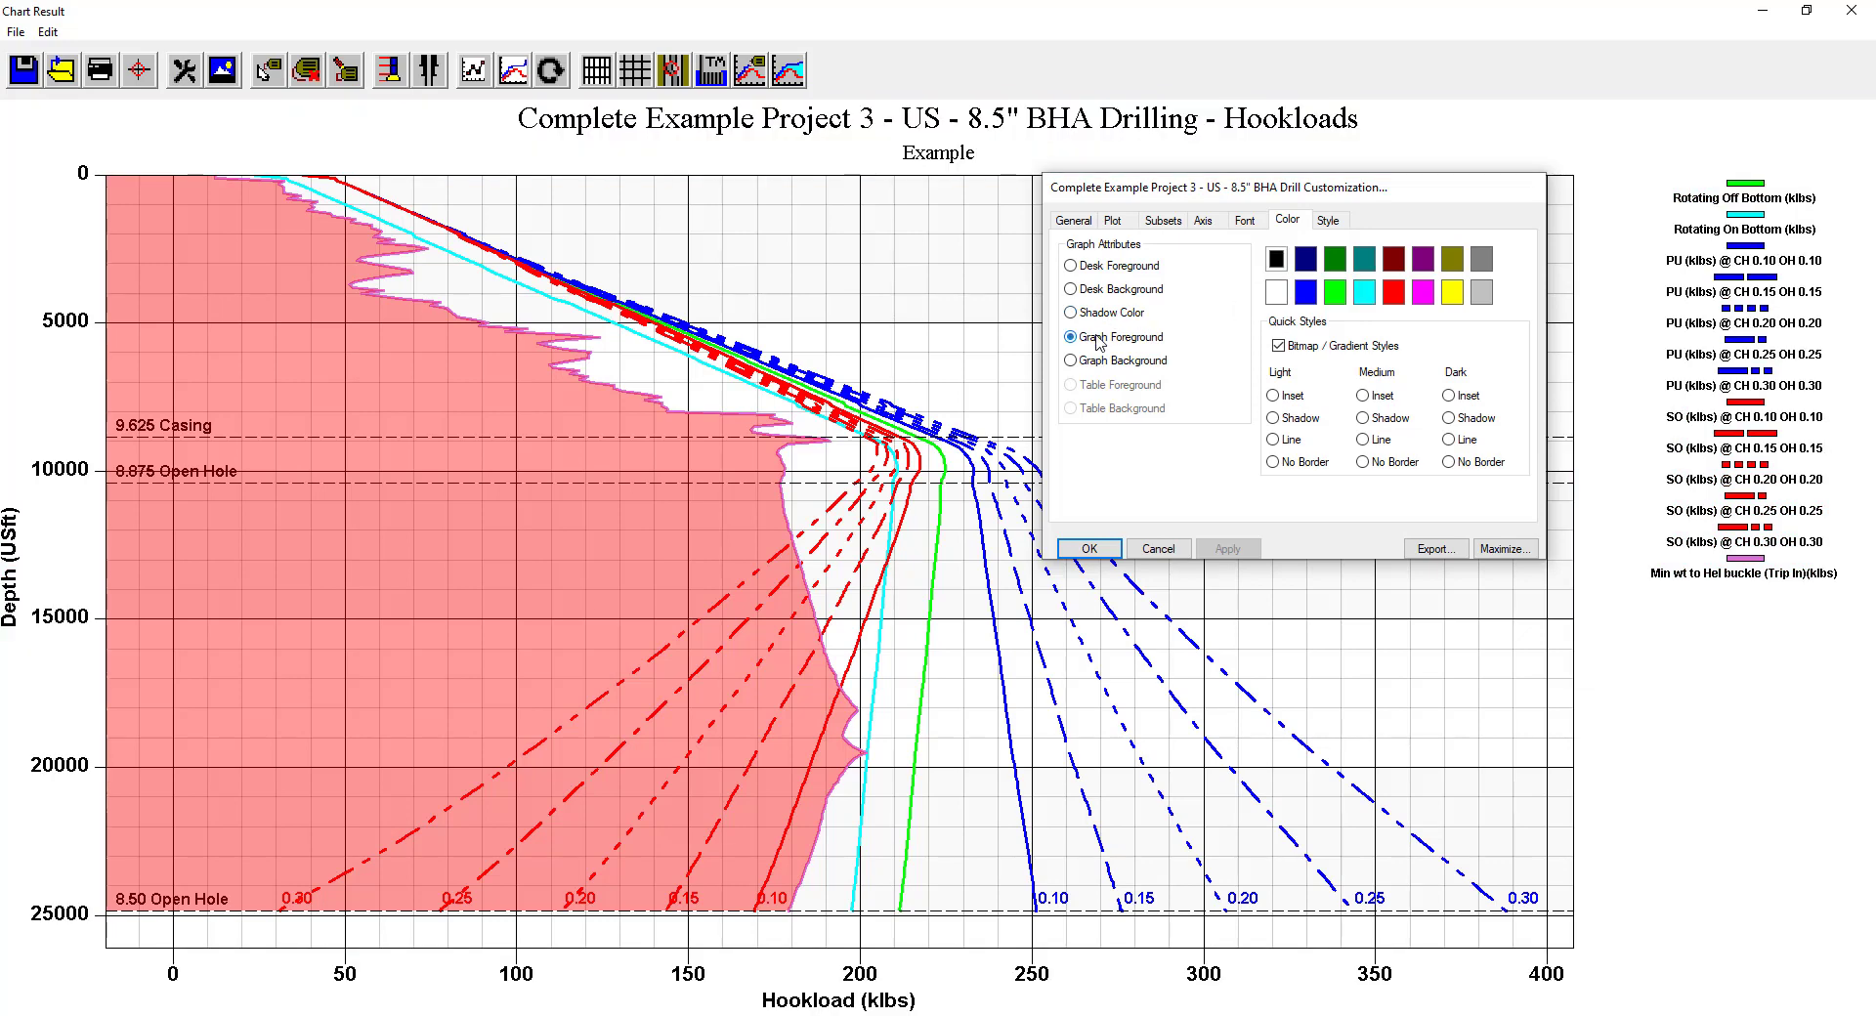
{"action": "left_click", "coordinate": [1395, 294]}
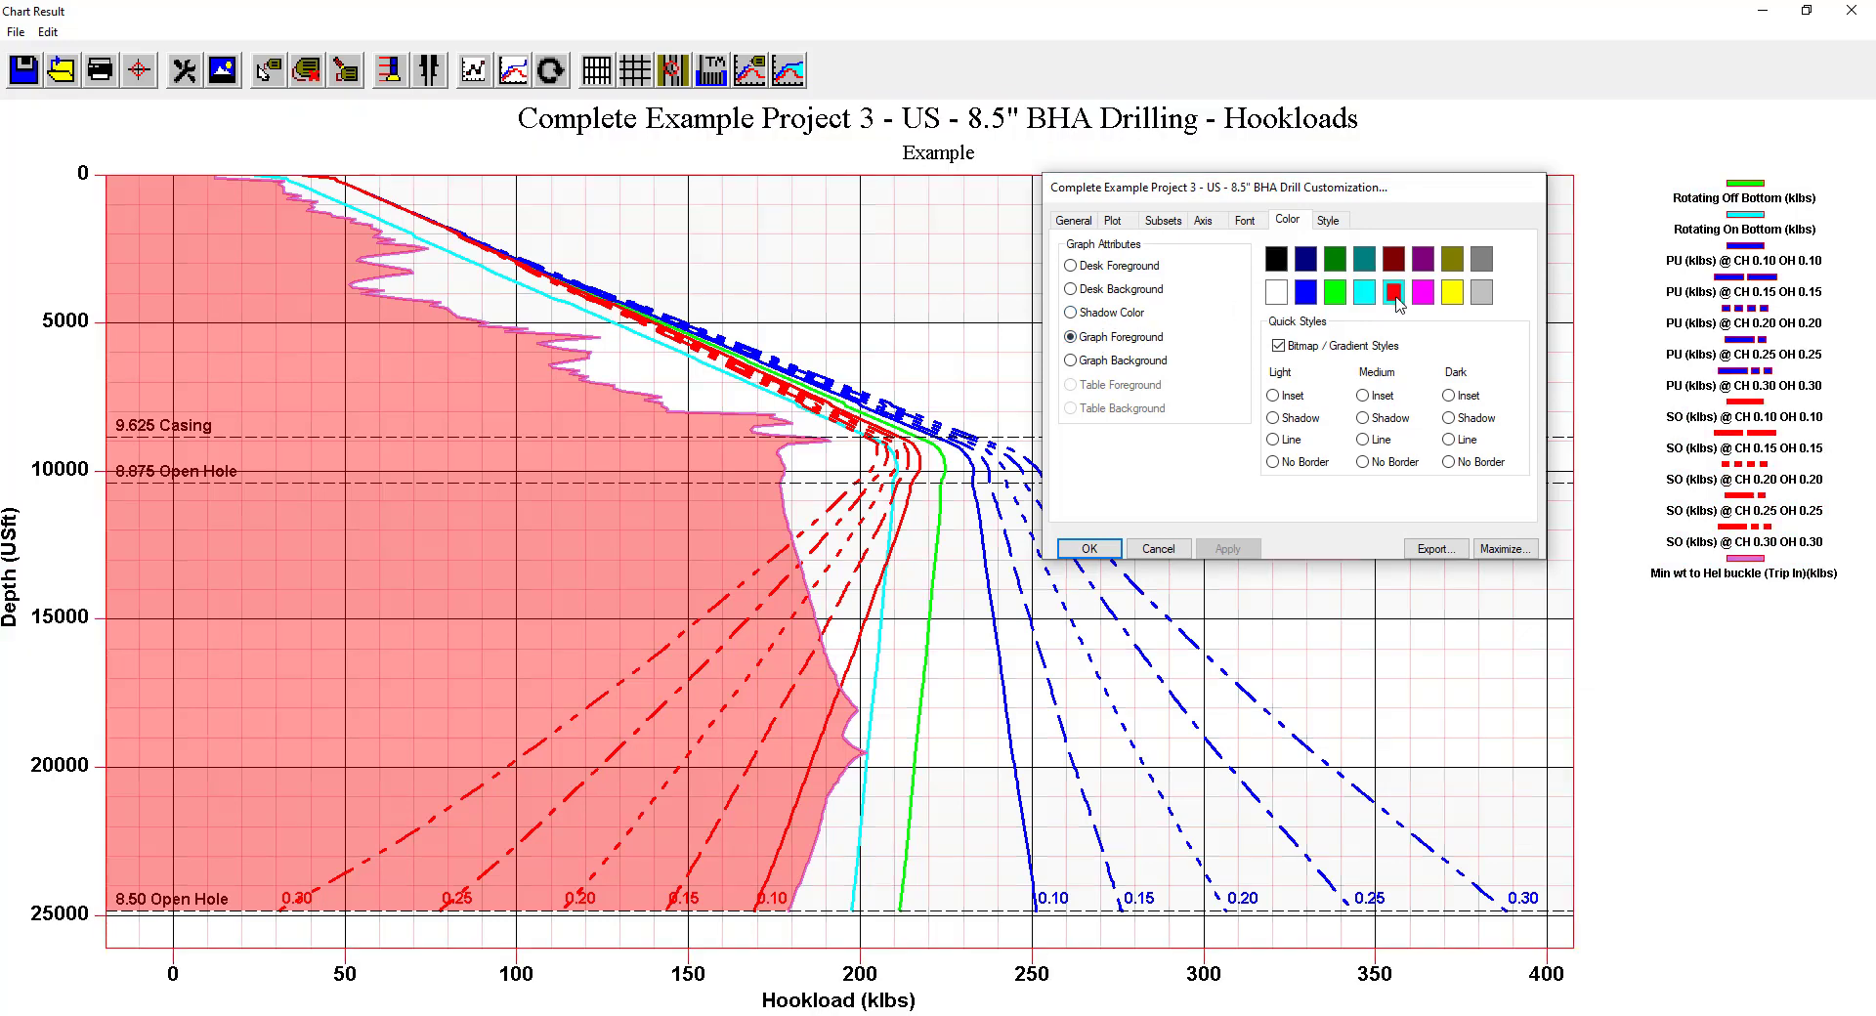
{"action": "left_click", "coordinate": [1276, 259]}
{"action": "left_click", "coordinate": [1072, 360]}
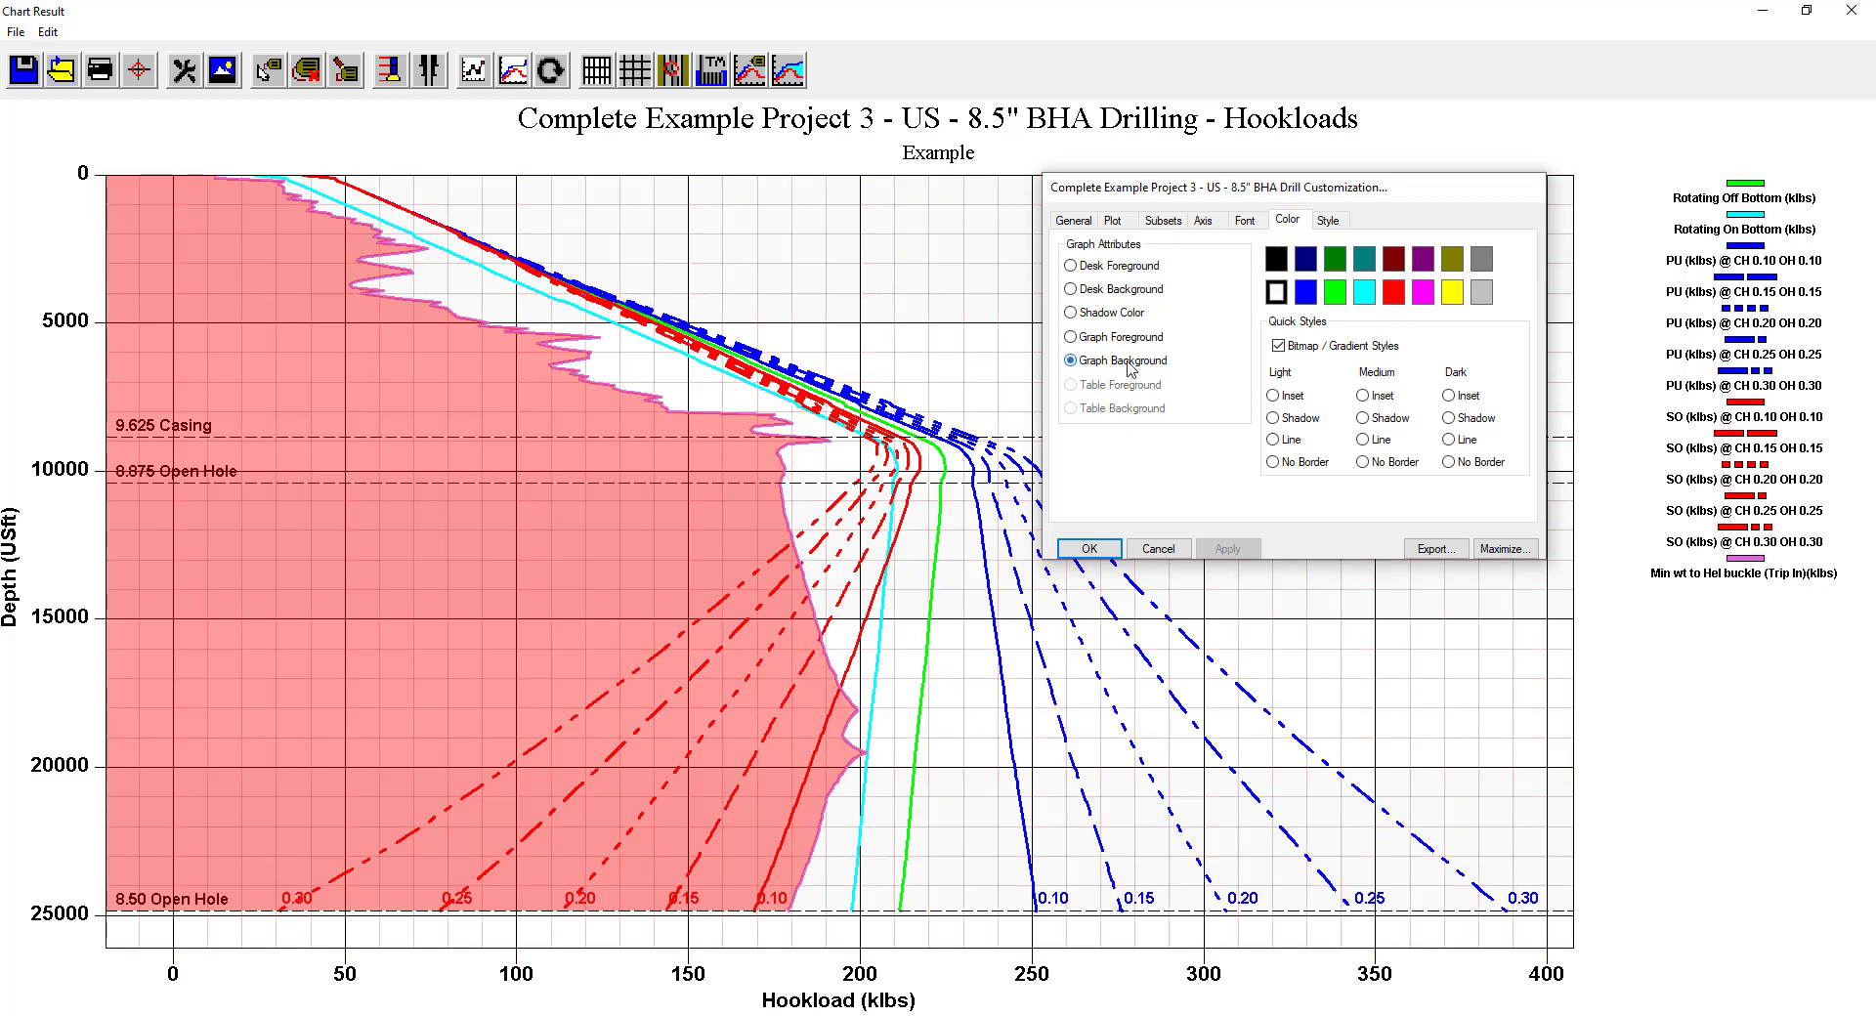
{"action": "left_click", "coordinate": [1452, 293]}
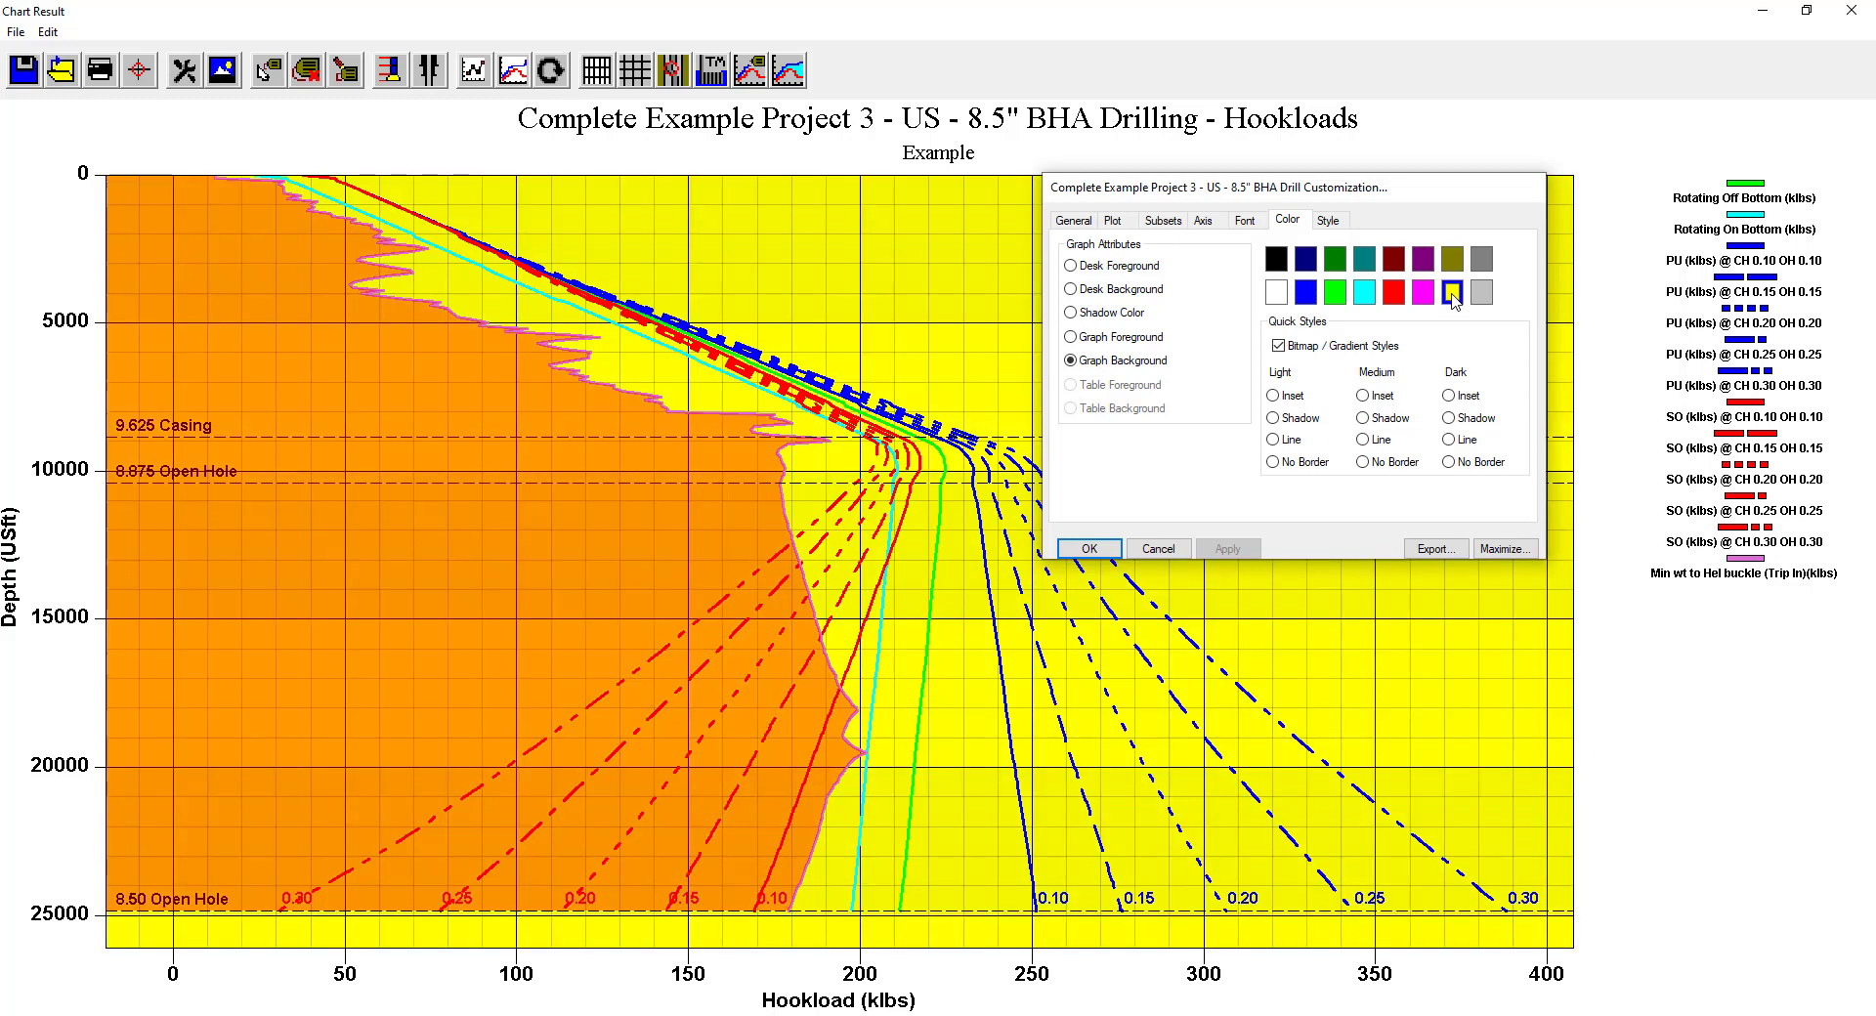
{"action": "left_click", "coordinate": [1276, 293]}
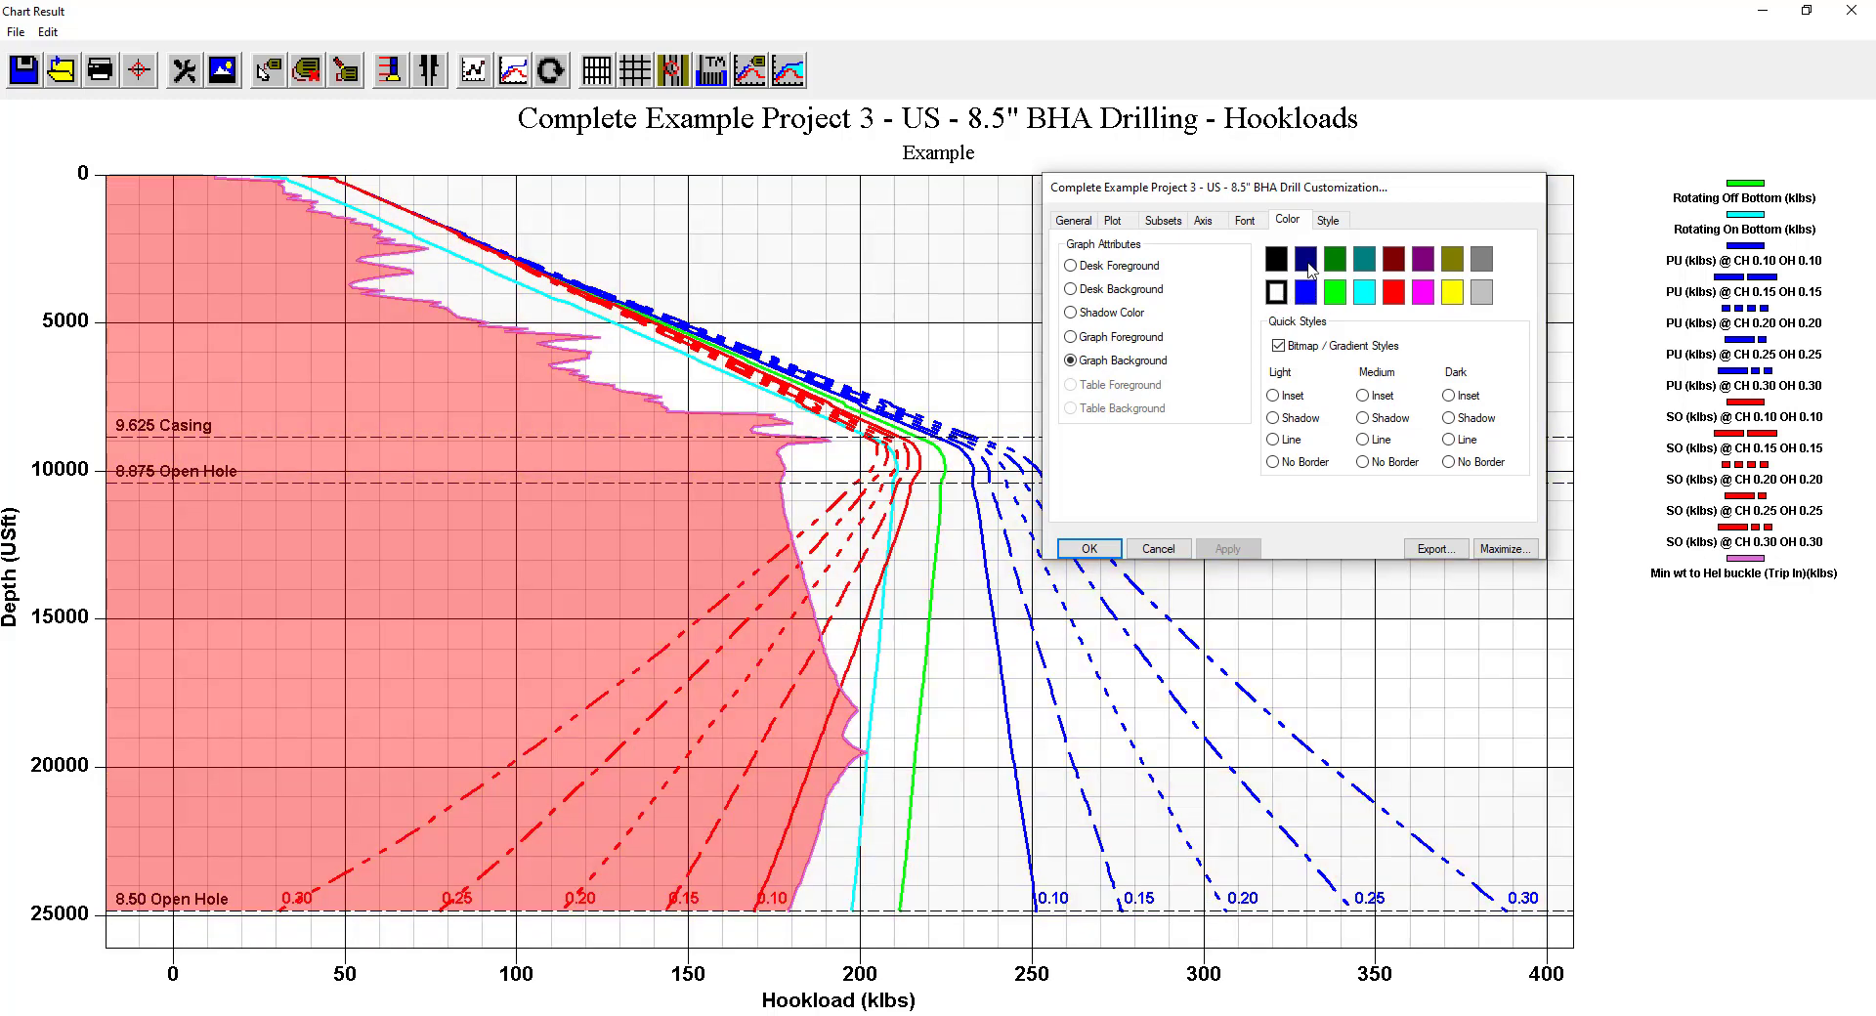
Try black for the Rotating Off Bottom curve, restore it to bright green and cancel the chart customization.
{"action": "left_click", "coordinate": [1329, 221]}
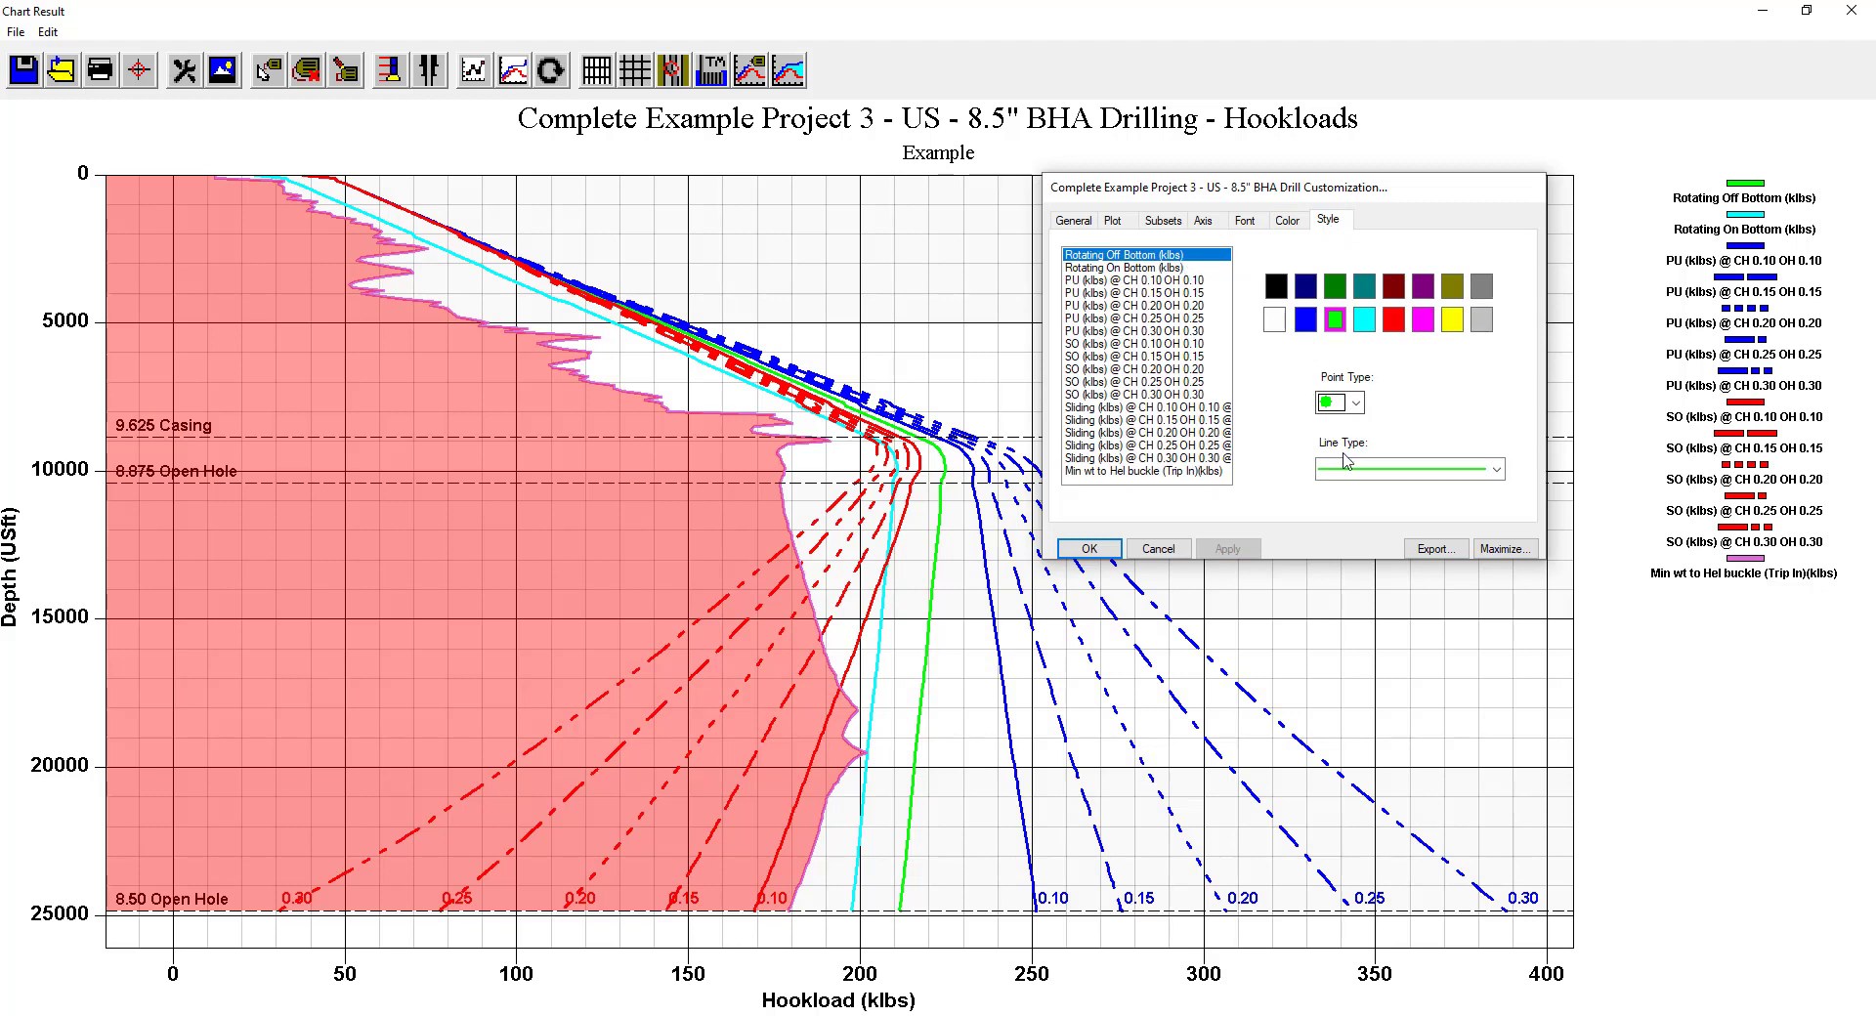
{"action": "left_click", "coordinate": [1275, 286]}
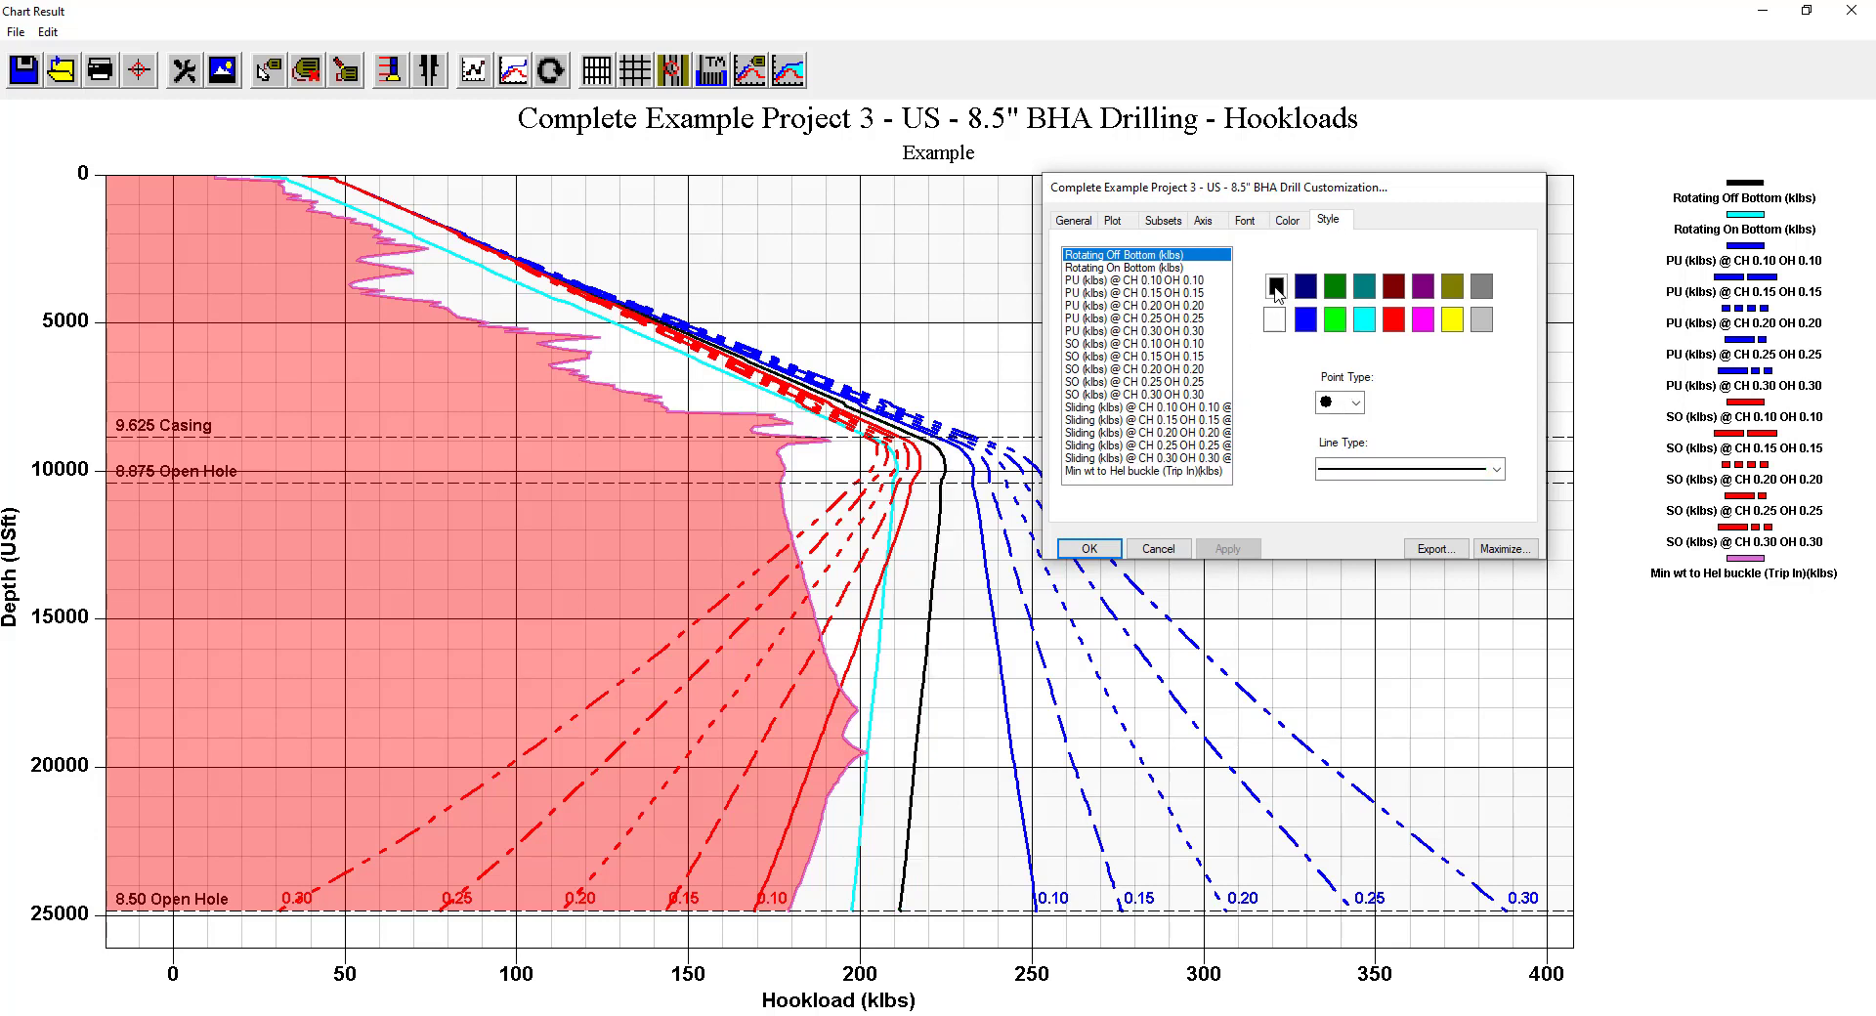
{"action": "left_click", "coordinate": [1336, 322]}
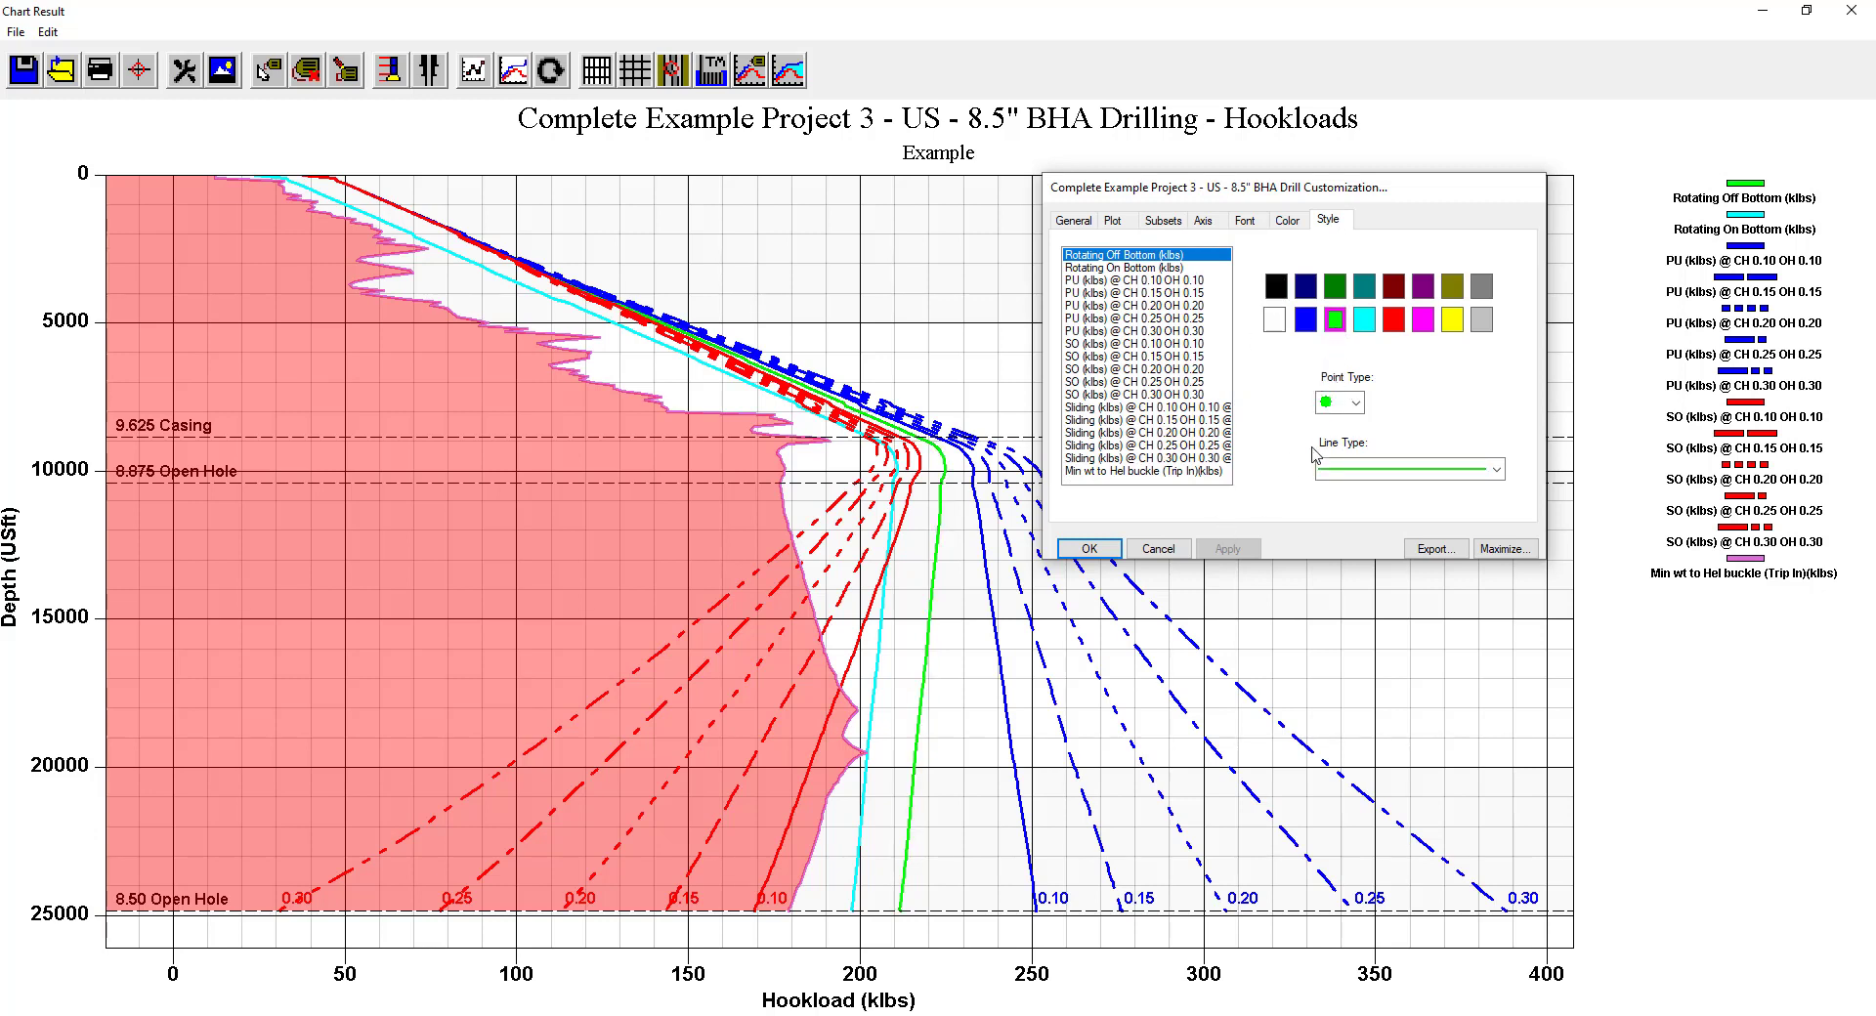
{"action": "left_click", "coordinate": [1160, 550]}
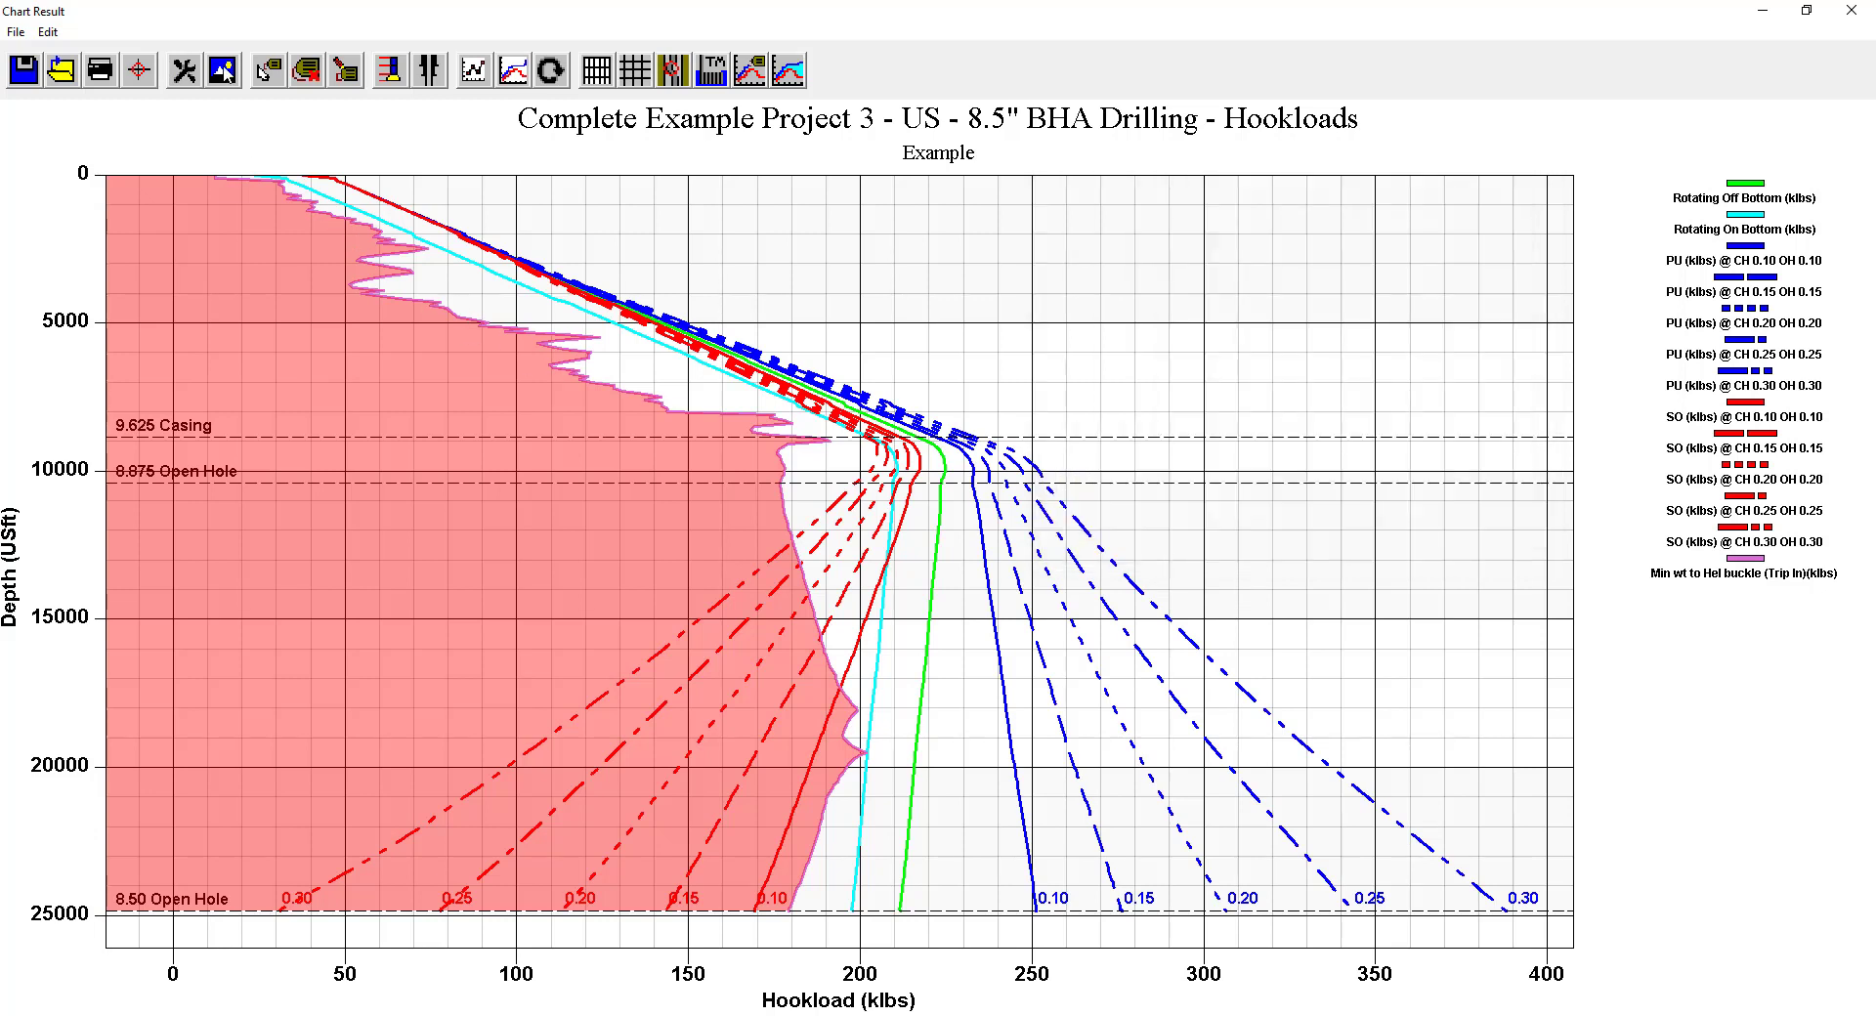
View the print settings for exporting the chart to the printer at full page size and cancel.
{"action": "left_click", "coordinate": [223, 71]}
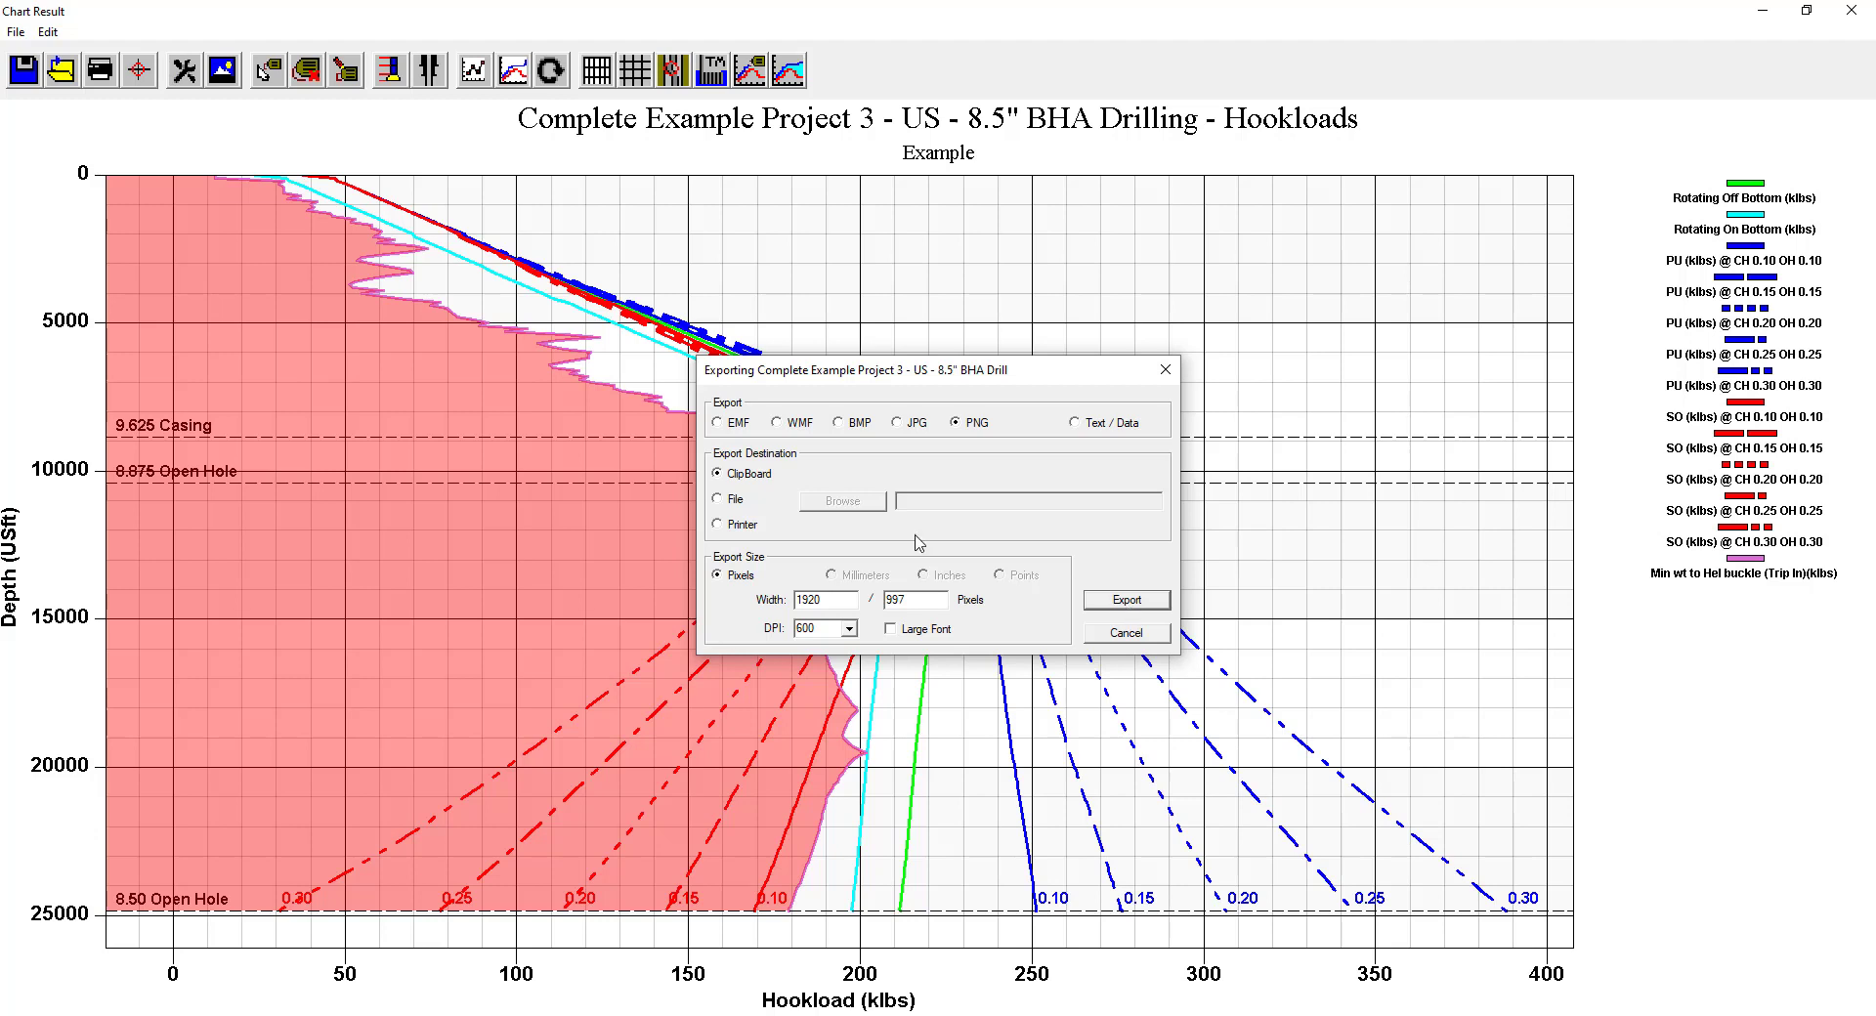
{"action": "left_click", "coordinate": [718, 525]}
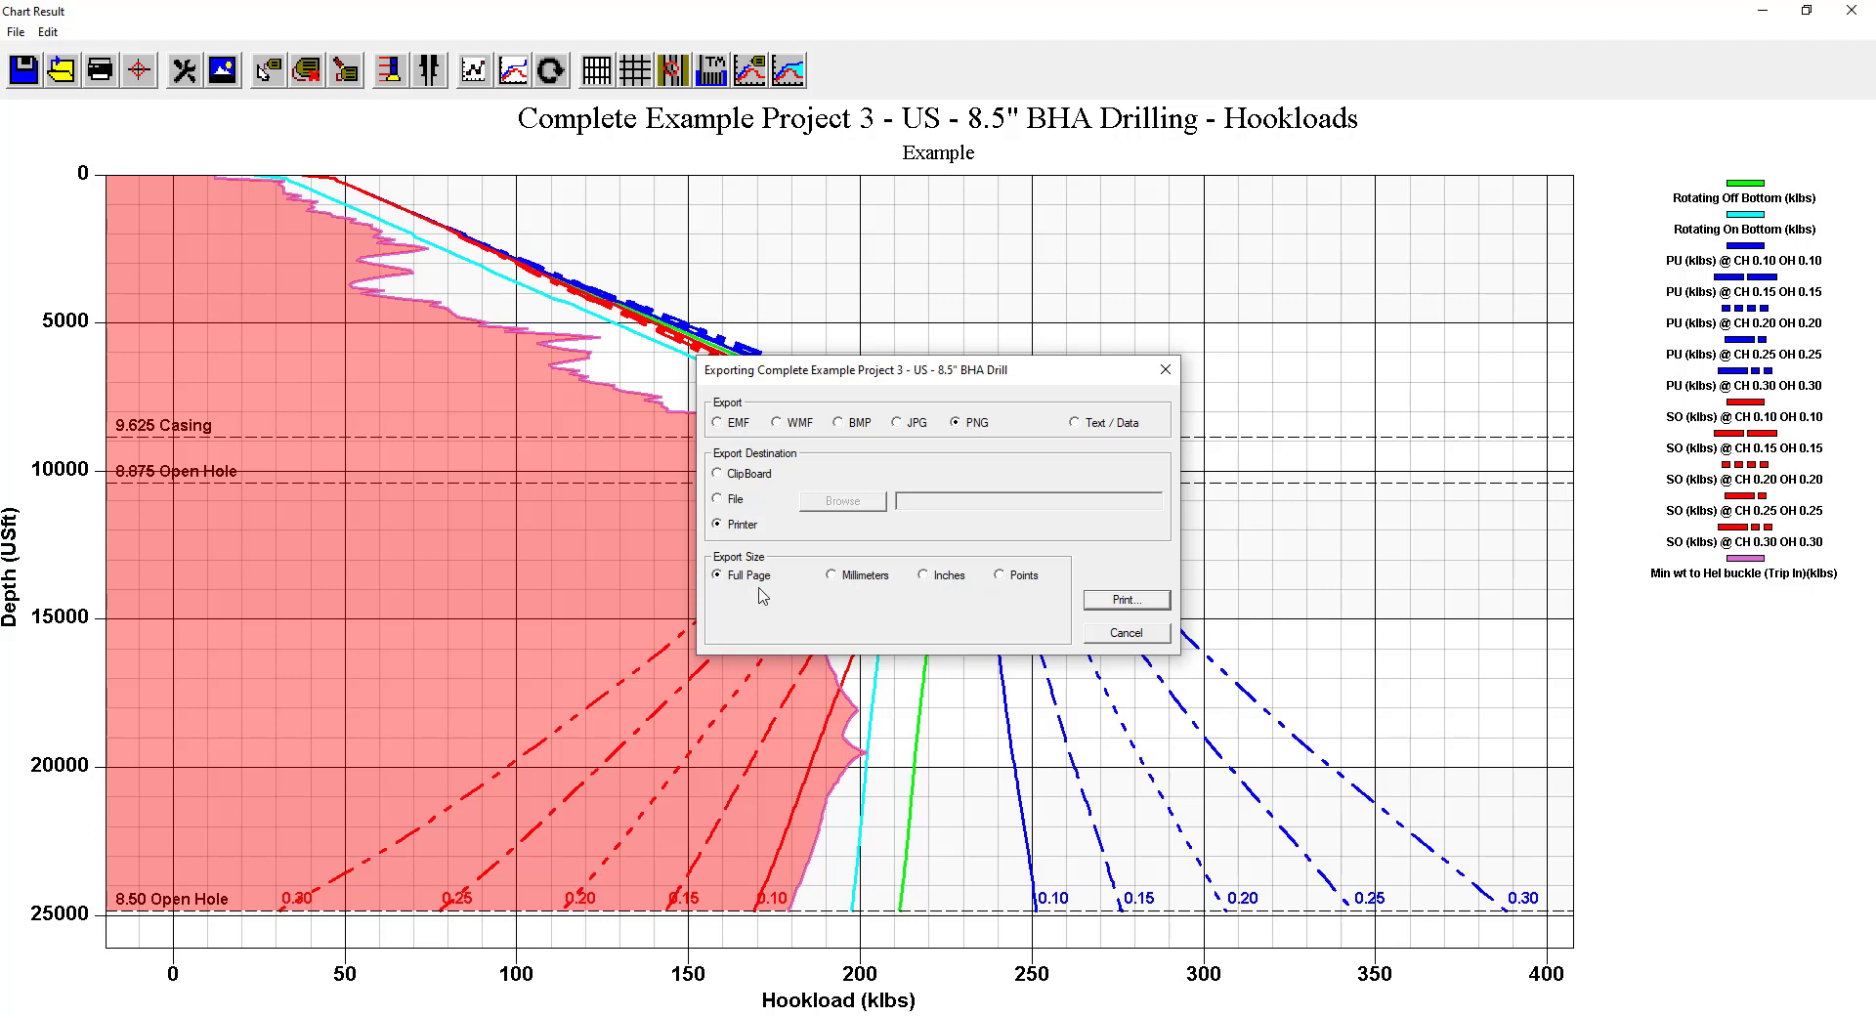
{"action": "left_click", "coordinate": [1142, 603]}
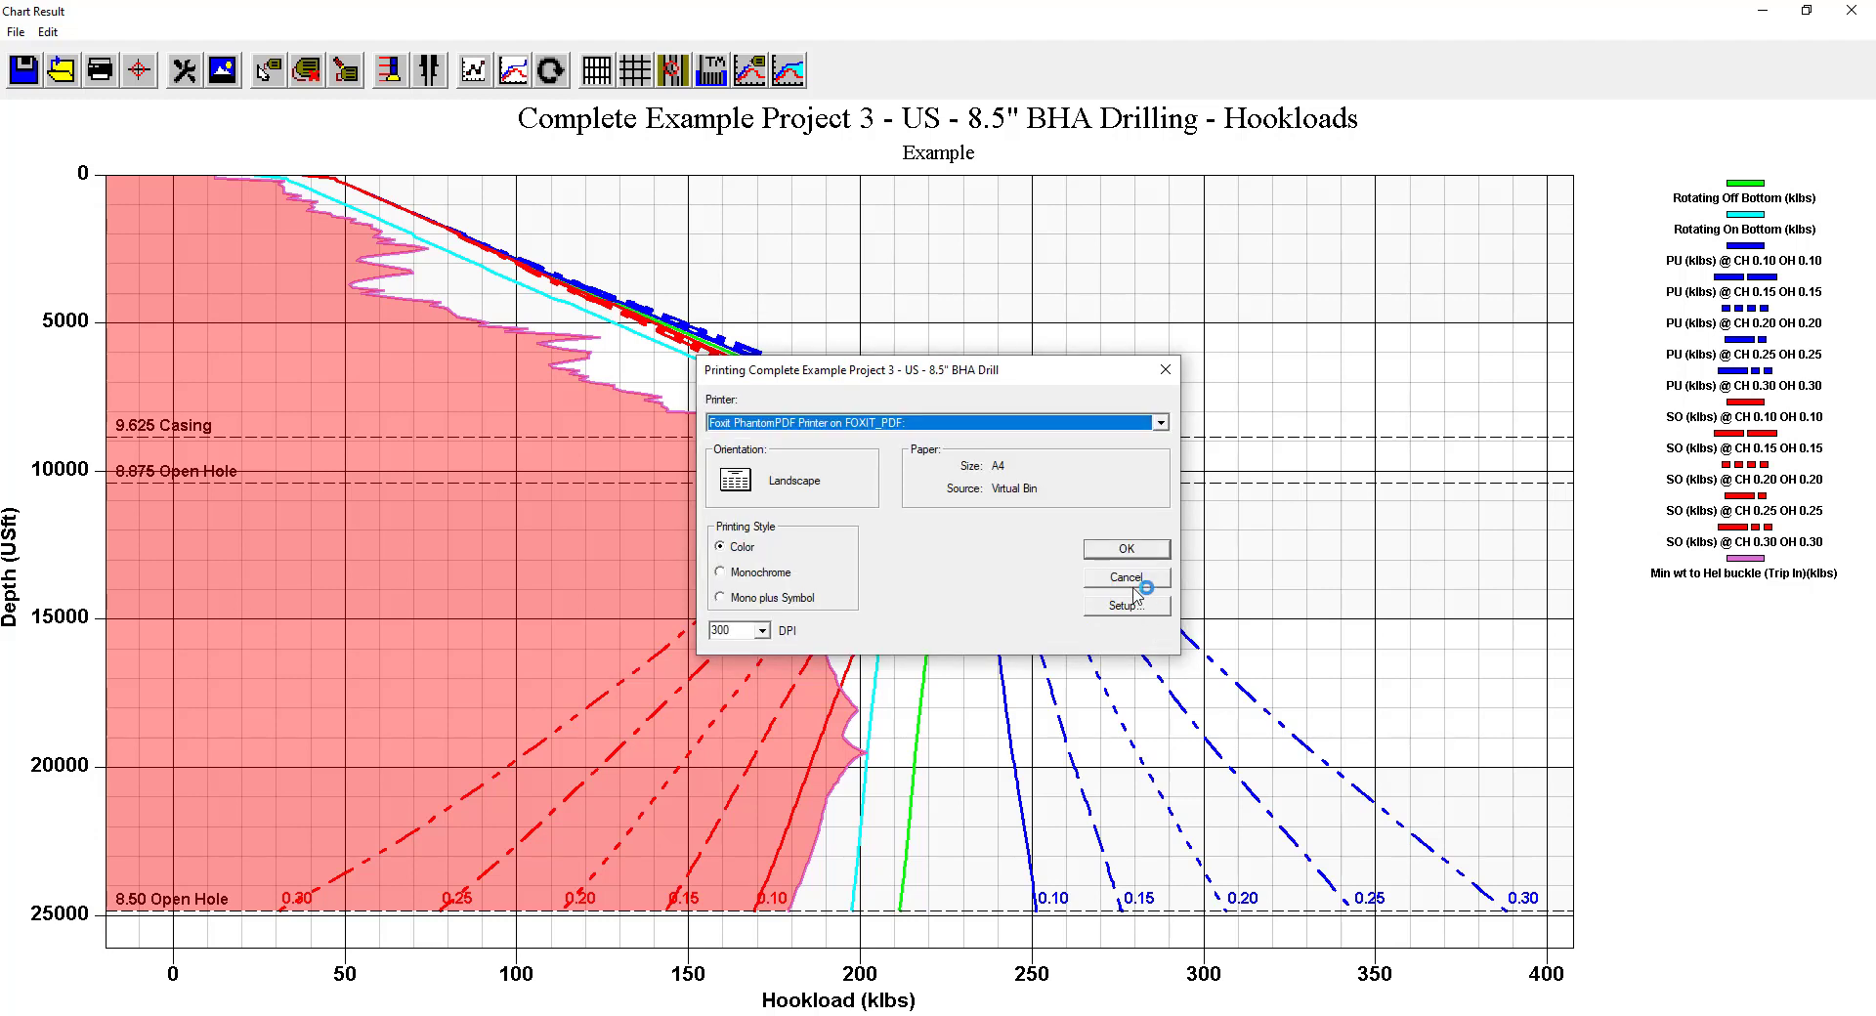
{"action": "left_click", "coordinate": [1127, 577]}
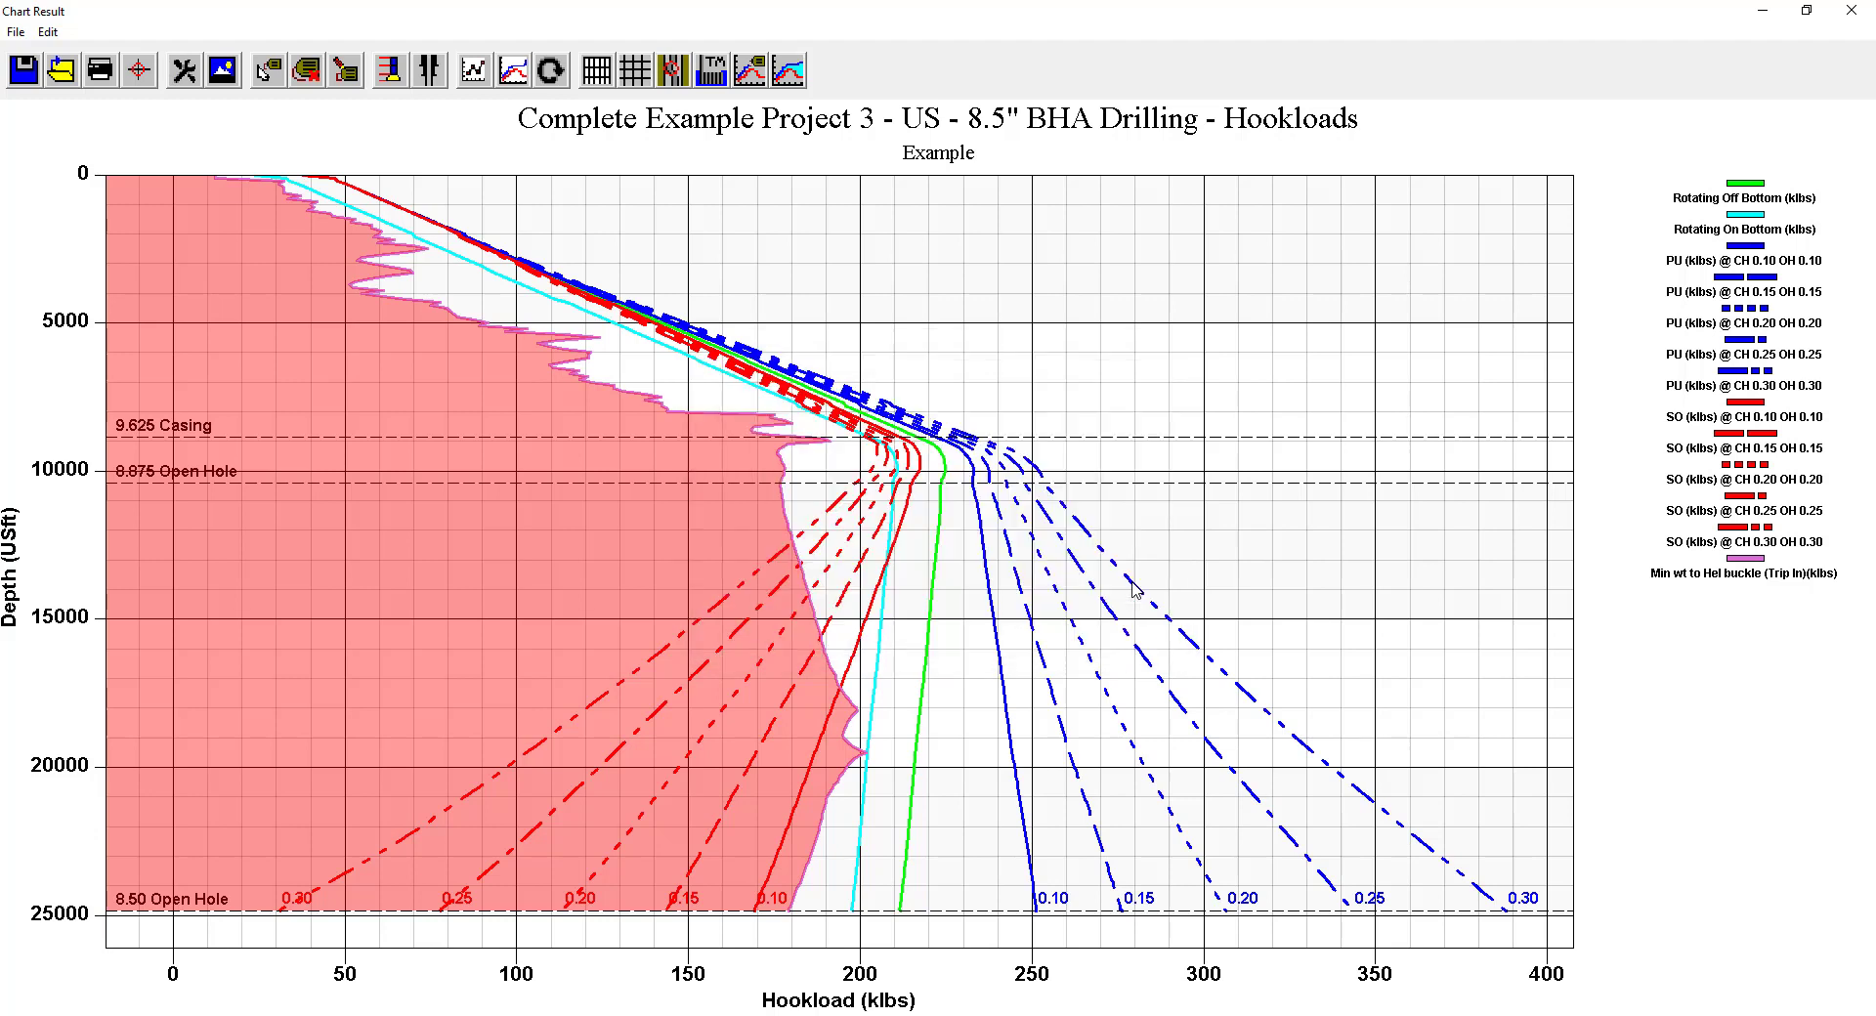
Set the chart's PNG export destination to a file named Export.png in the Examples folder.
{"action": "left_click", "coordinate": [733, 499]}
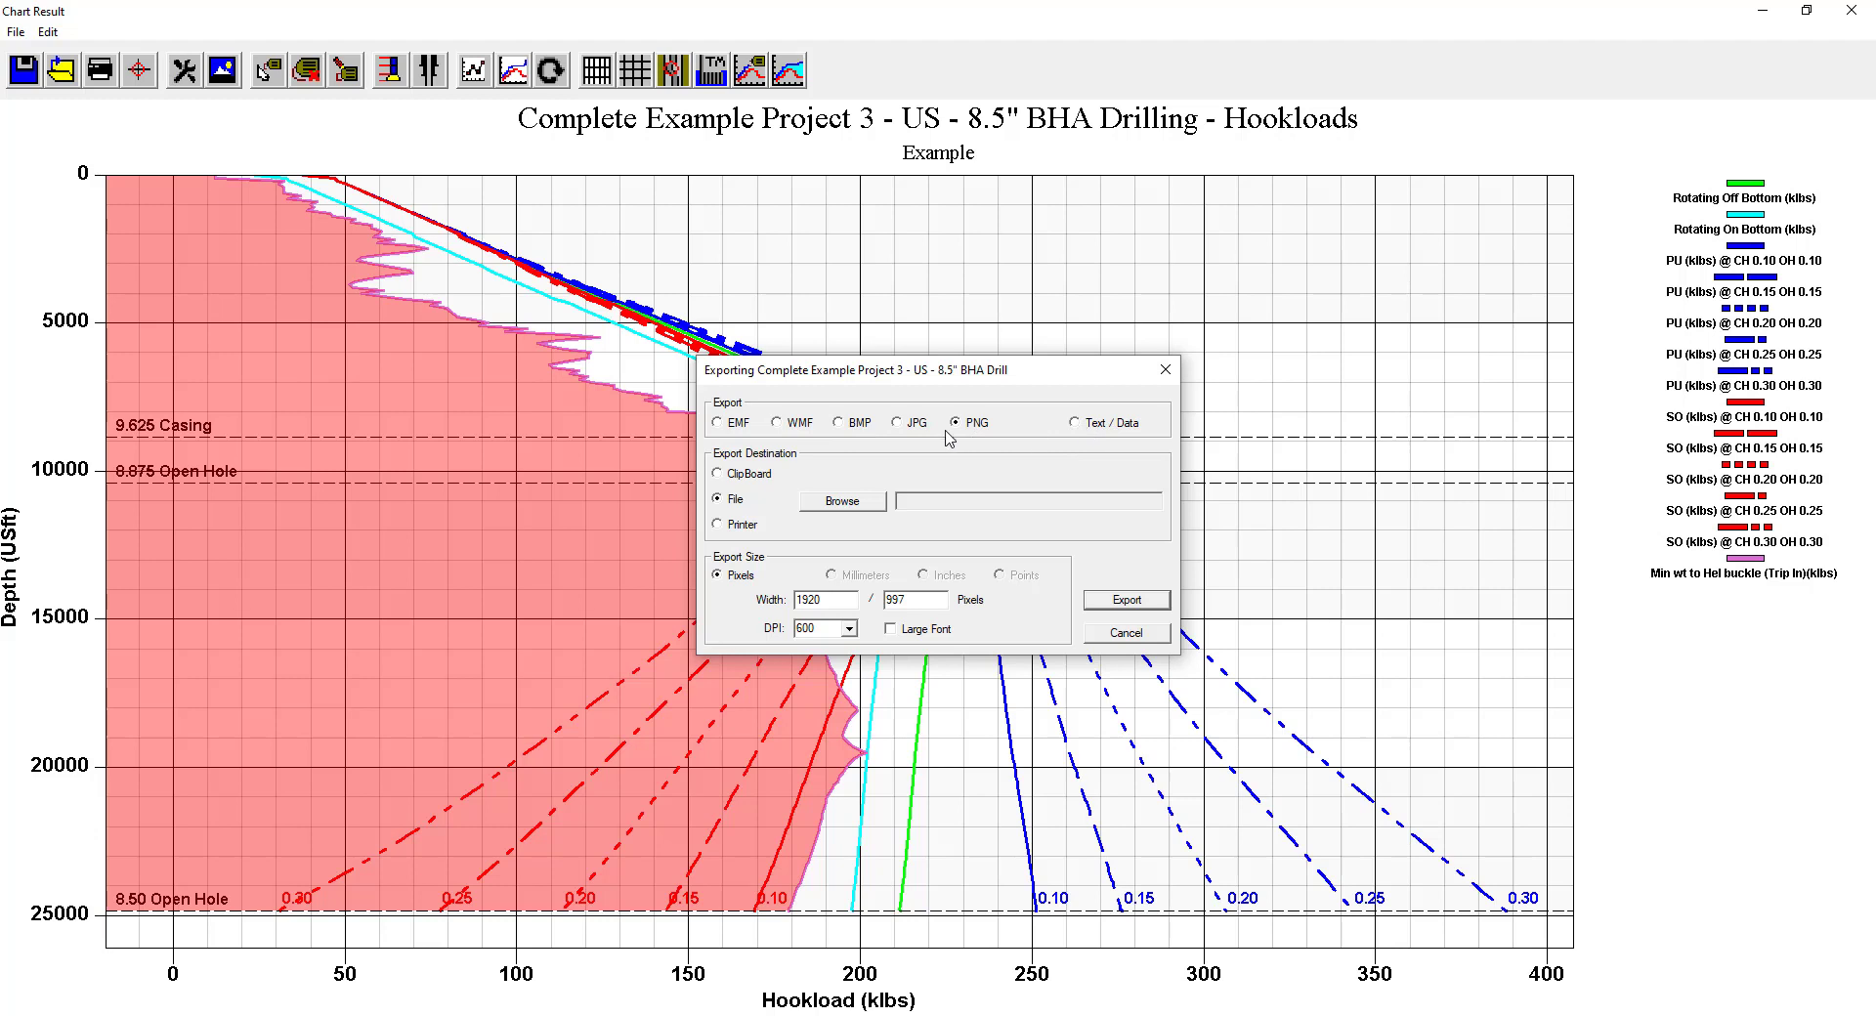
{"action": "left_click", "coordinate": [842, 501]}
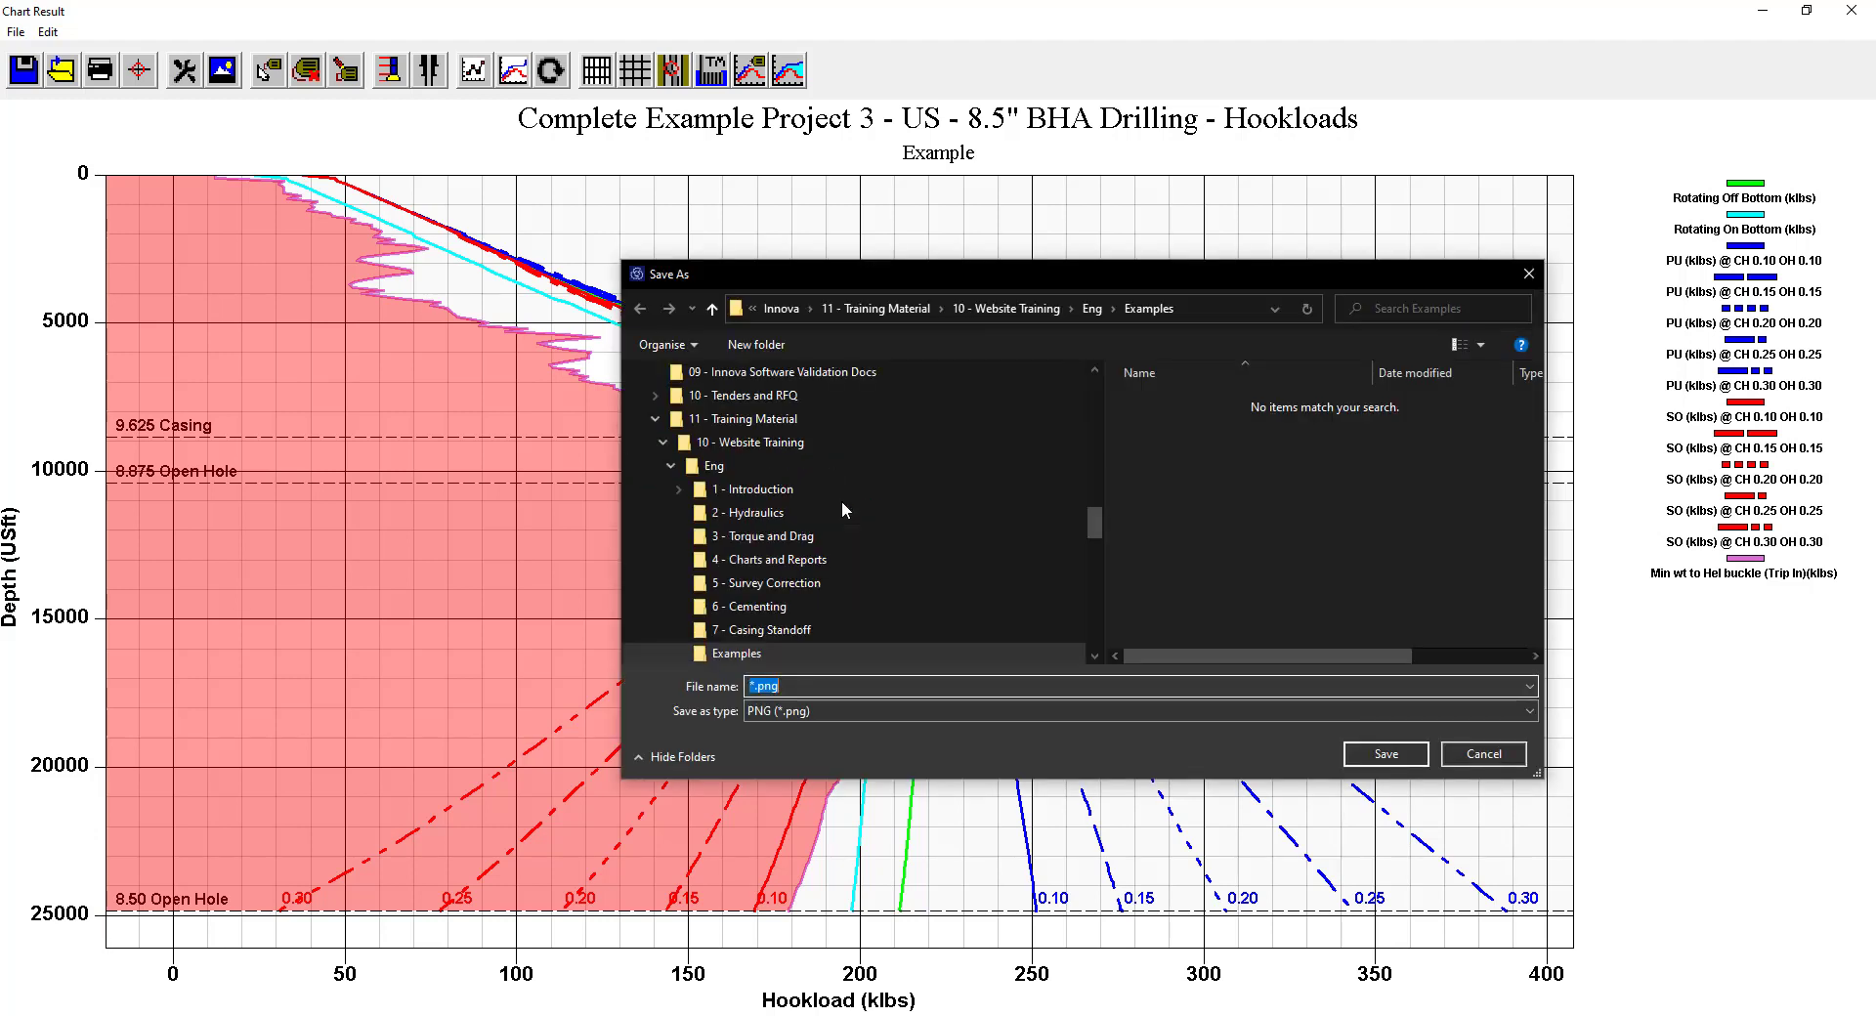
{"action": "left_click", "coordinate": [752, 686]}
{"action": "key", "text": "BackSpace"}
{"action": "type", "text": "Exp"}
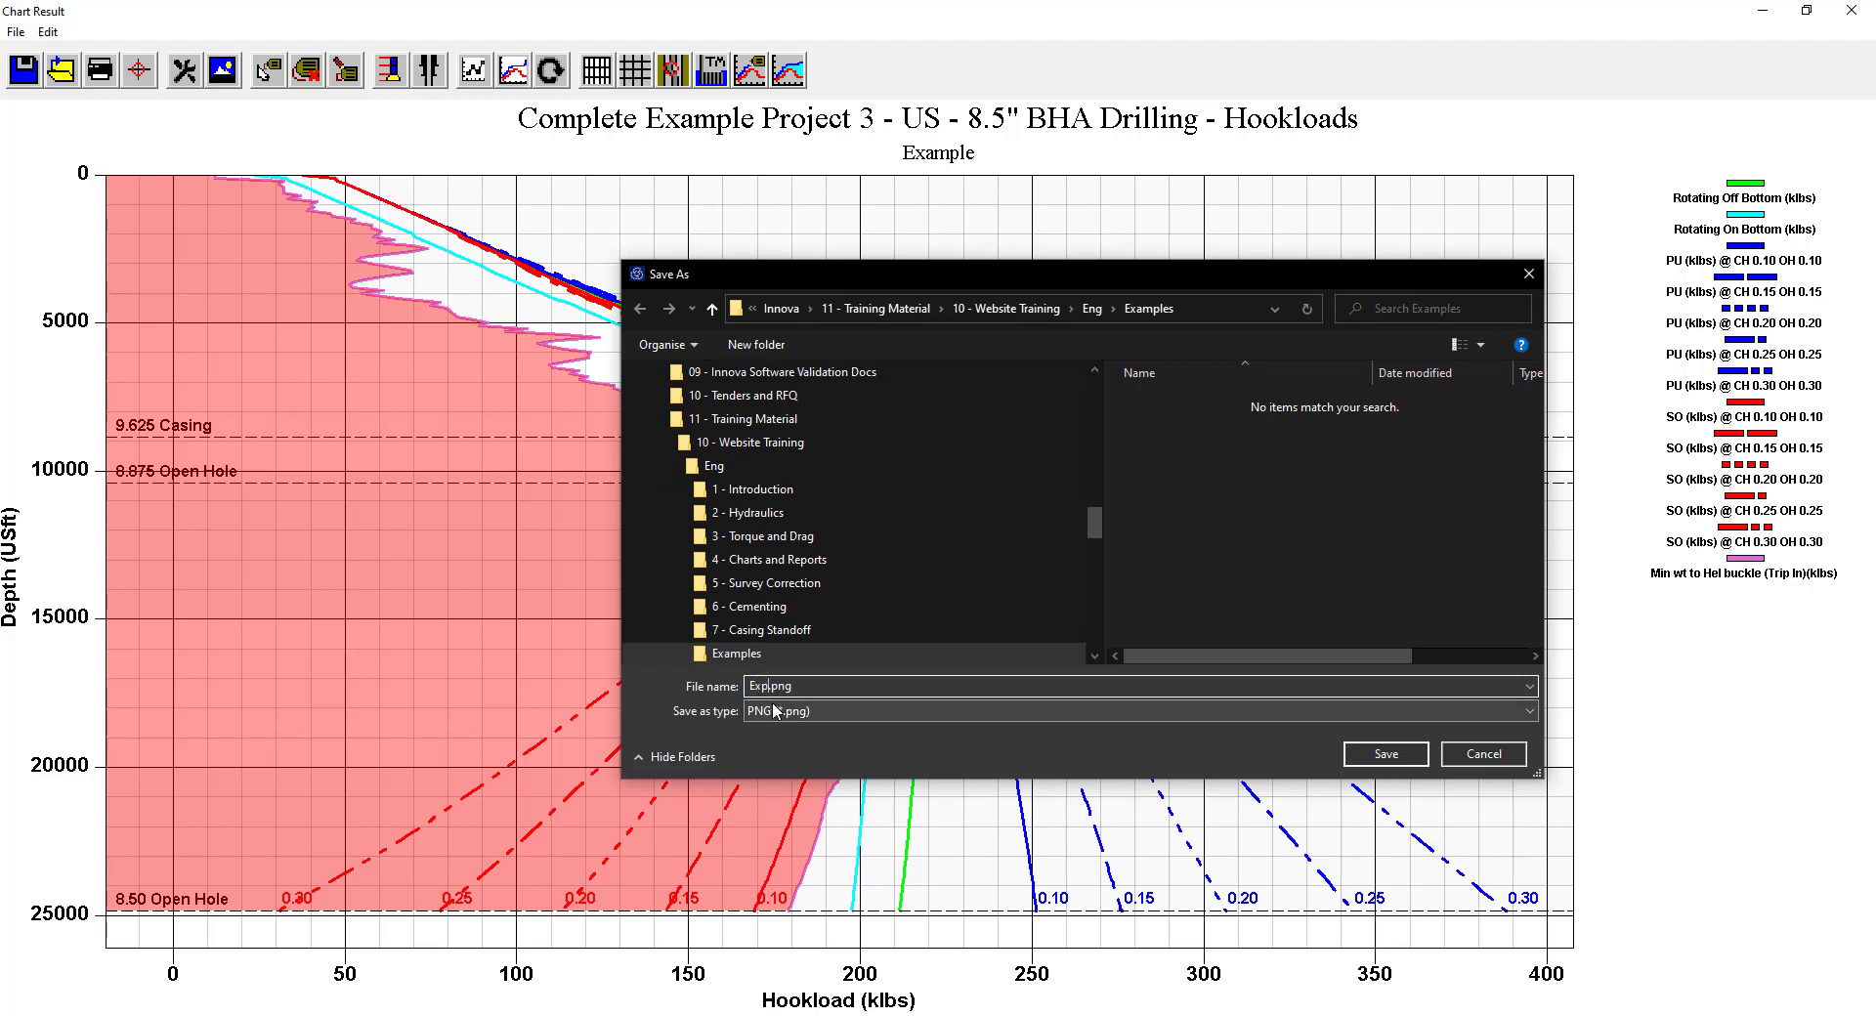
{"action": "type", "text": "ort"}
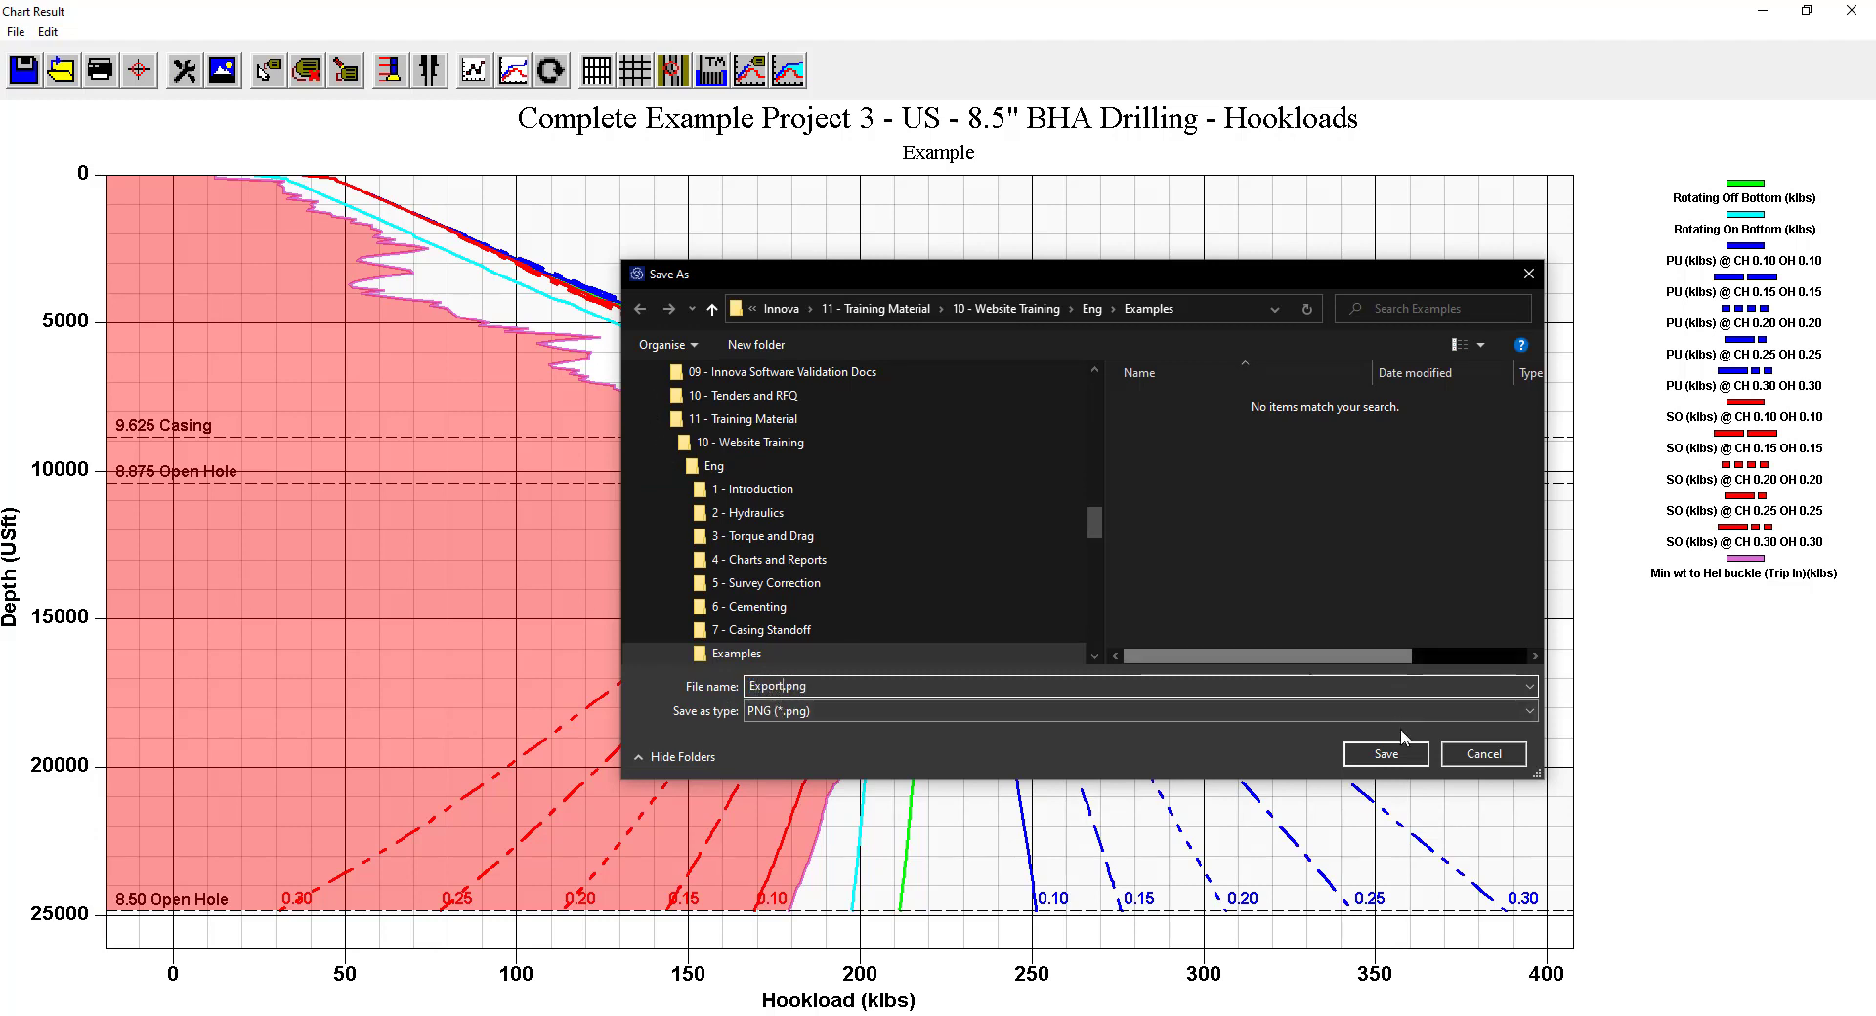
{"action": "left_click", "coordinate": [1397, 752]}
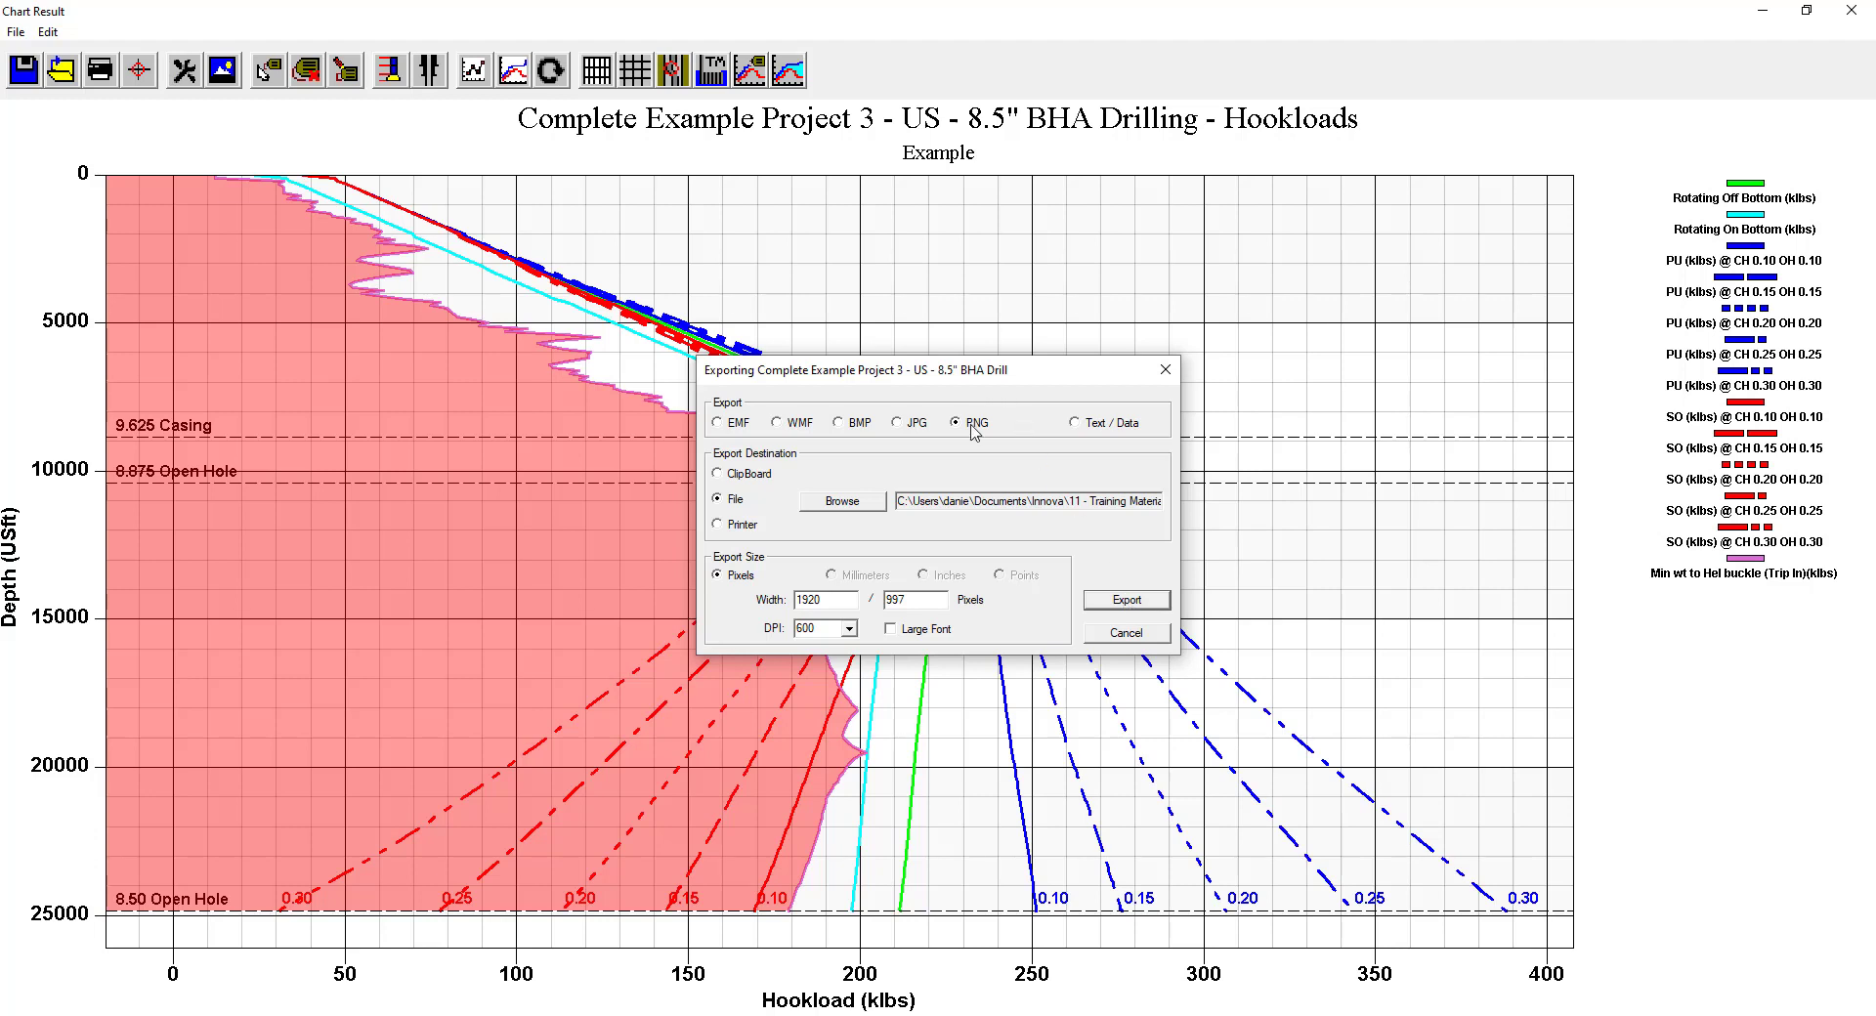
Change the export format to Text / Data and set the destination file to Export.dat in the Examples folder.
{"action": "left_click", "coordinate": [1079, 427]}
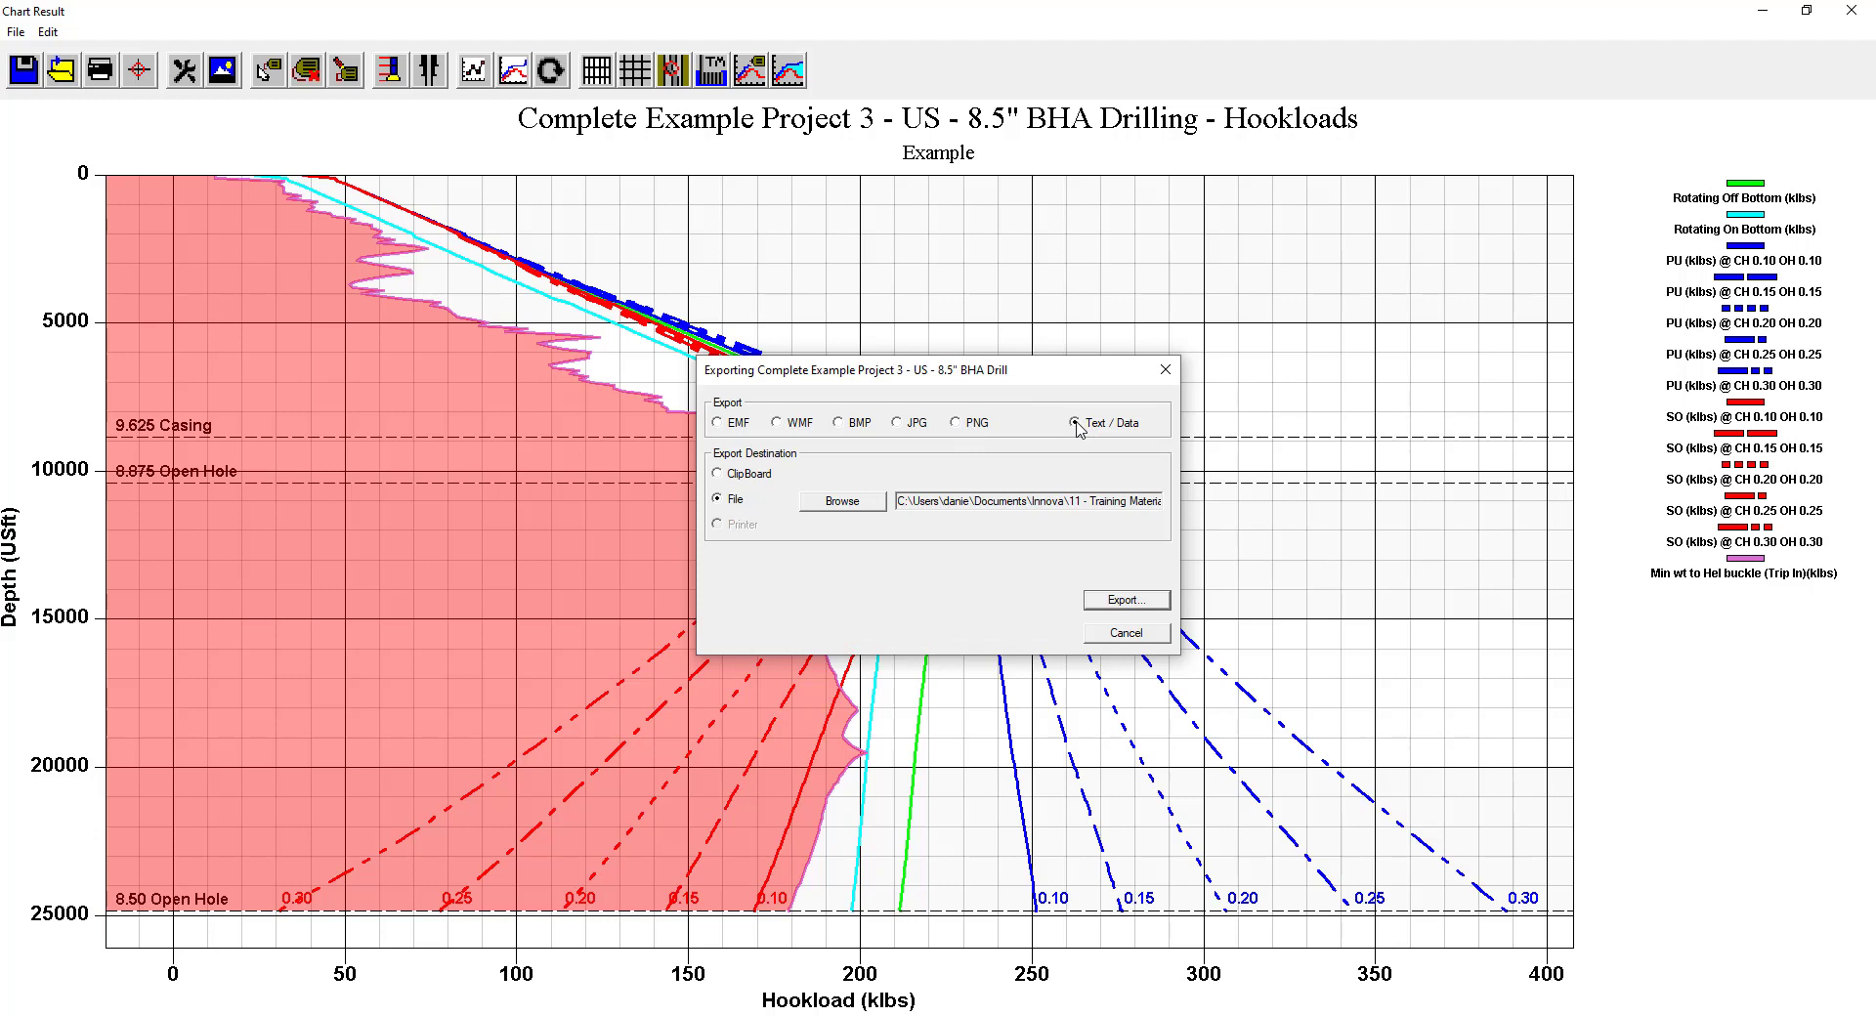
{"action": "left_click", "coordinate": [843, 501]}
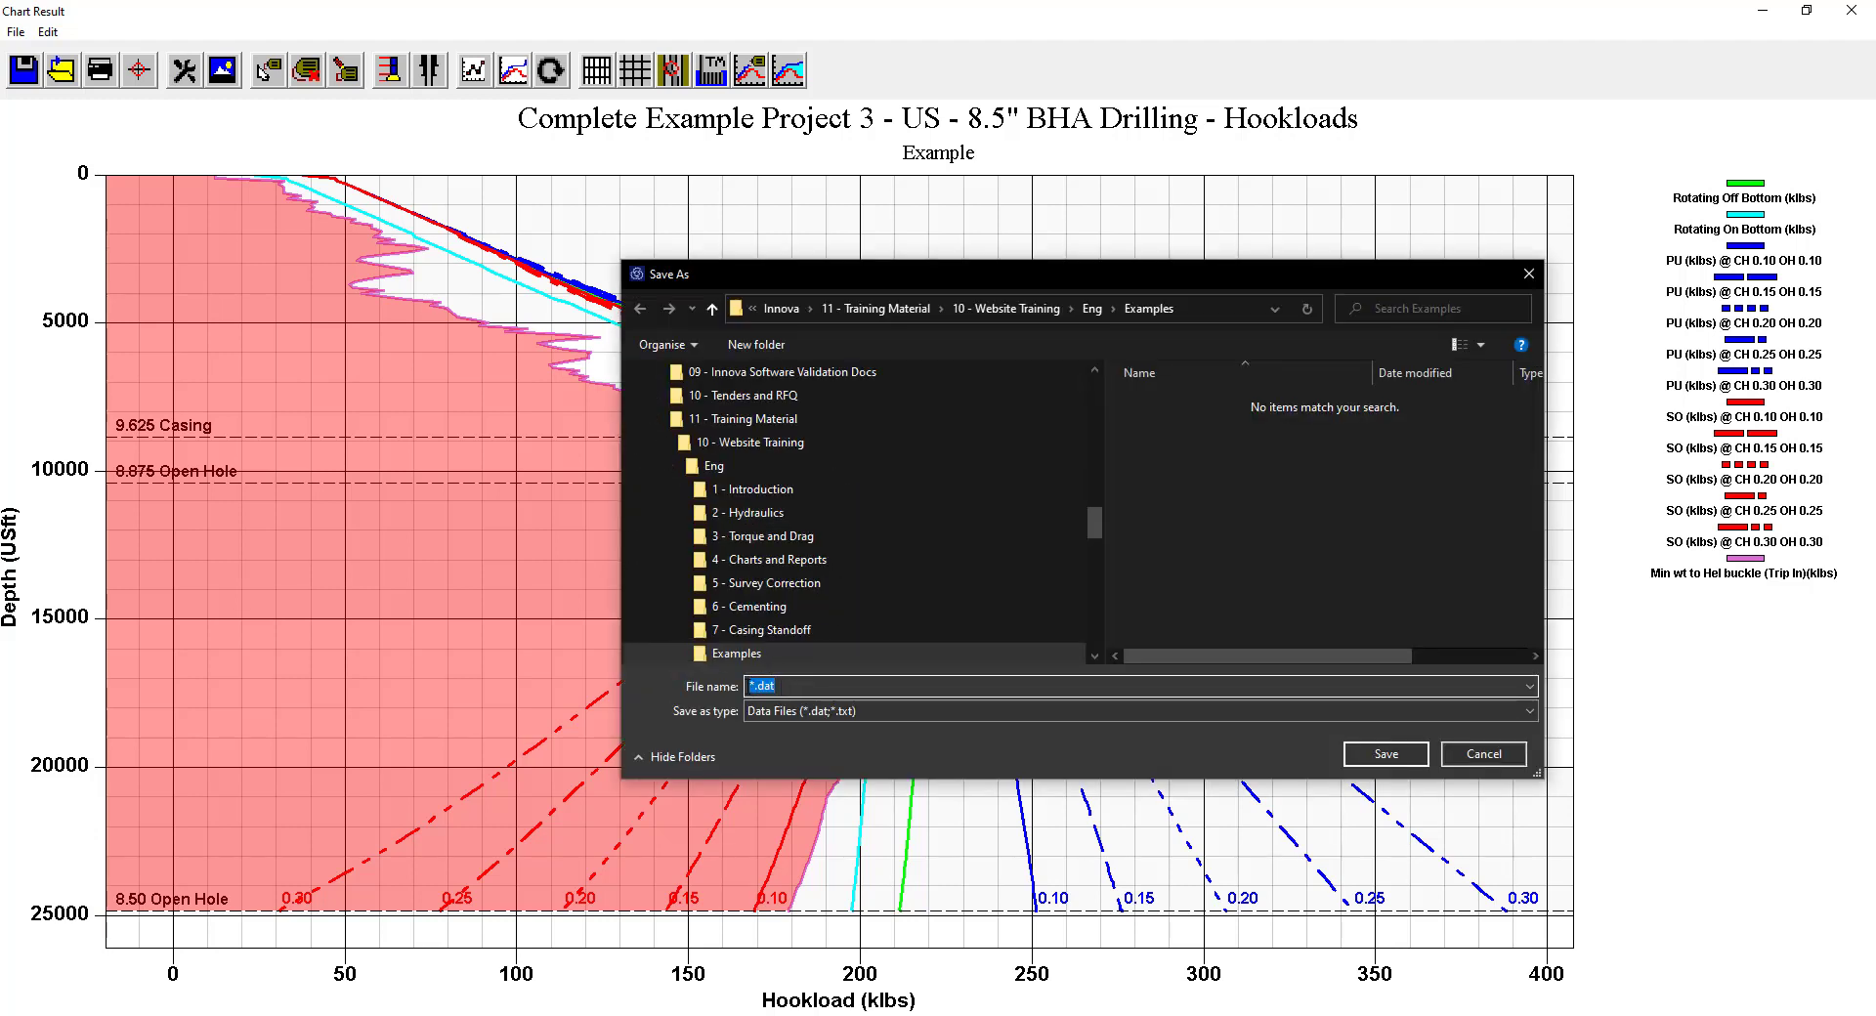
{"action": "left_click", "coordinate": [754, 683]}
{"action": "type", "text": "Export"}
{"action": "left_click", "coordinate": [1386, 759]}
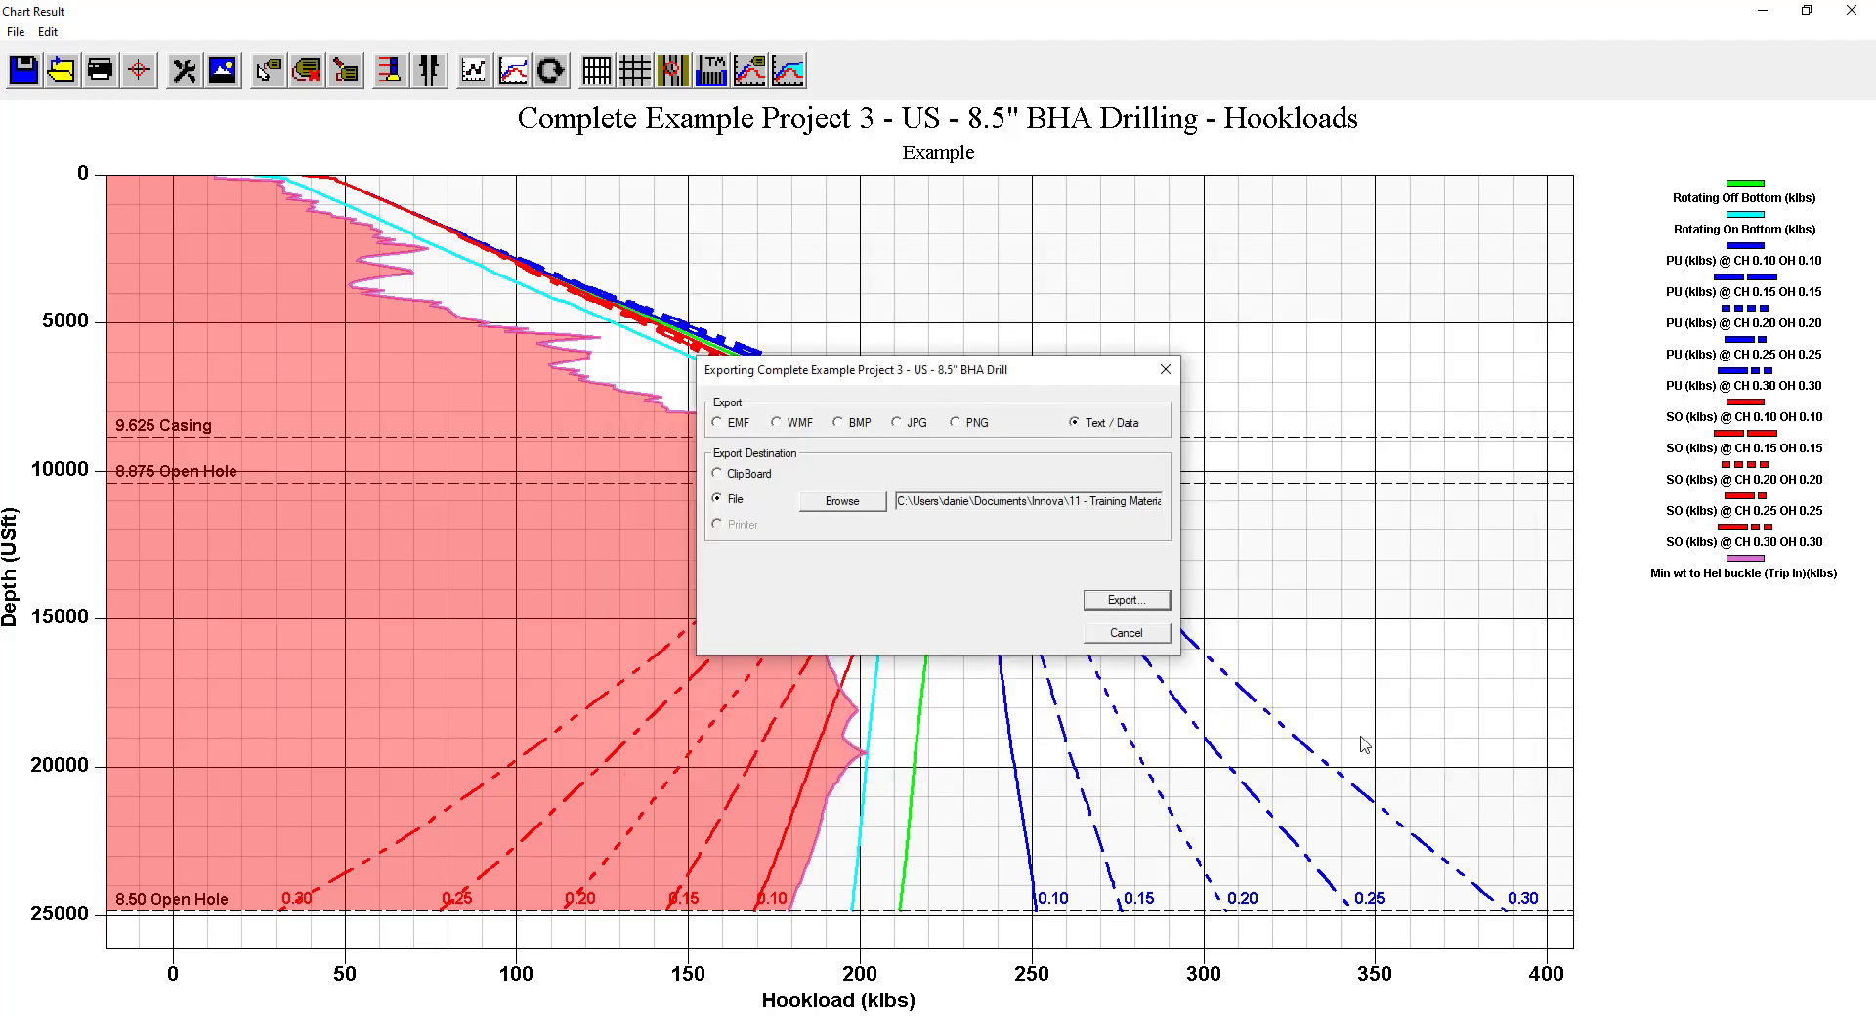
Export all chart data and labels as a tab-delimited list, look through the exported file and close it.
{"action": "left_click", "coordinate": [1121, 602]}
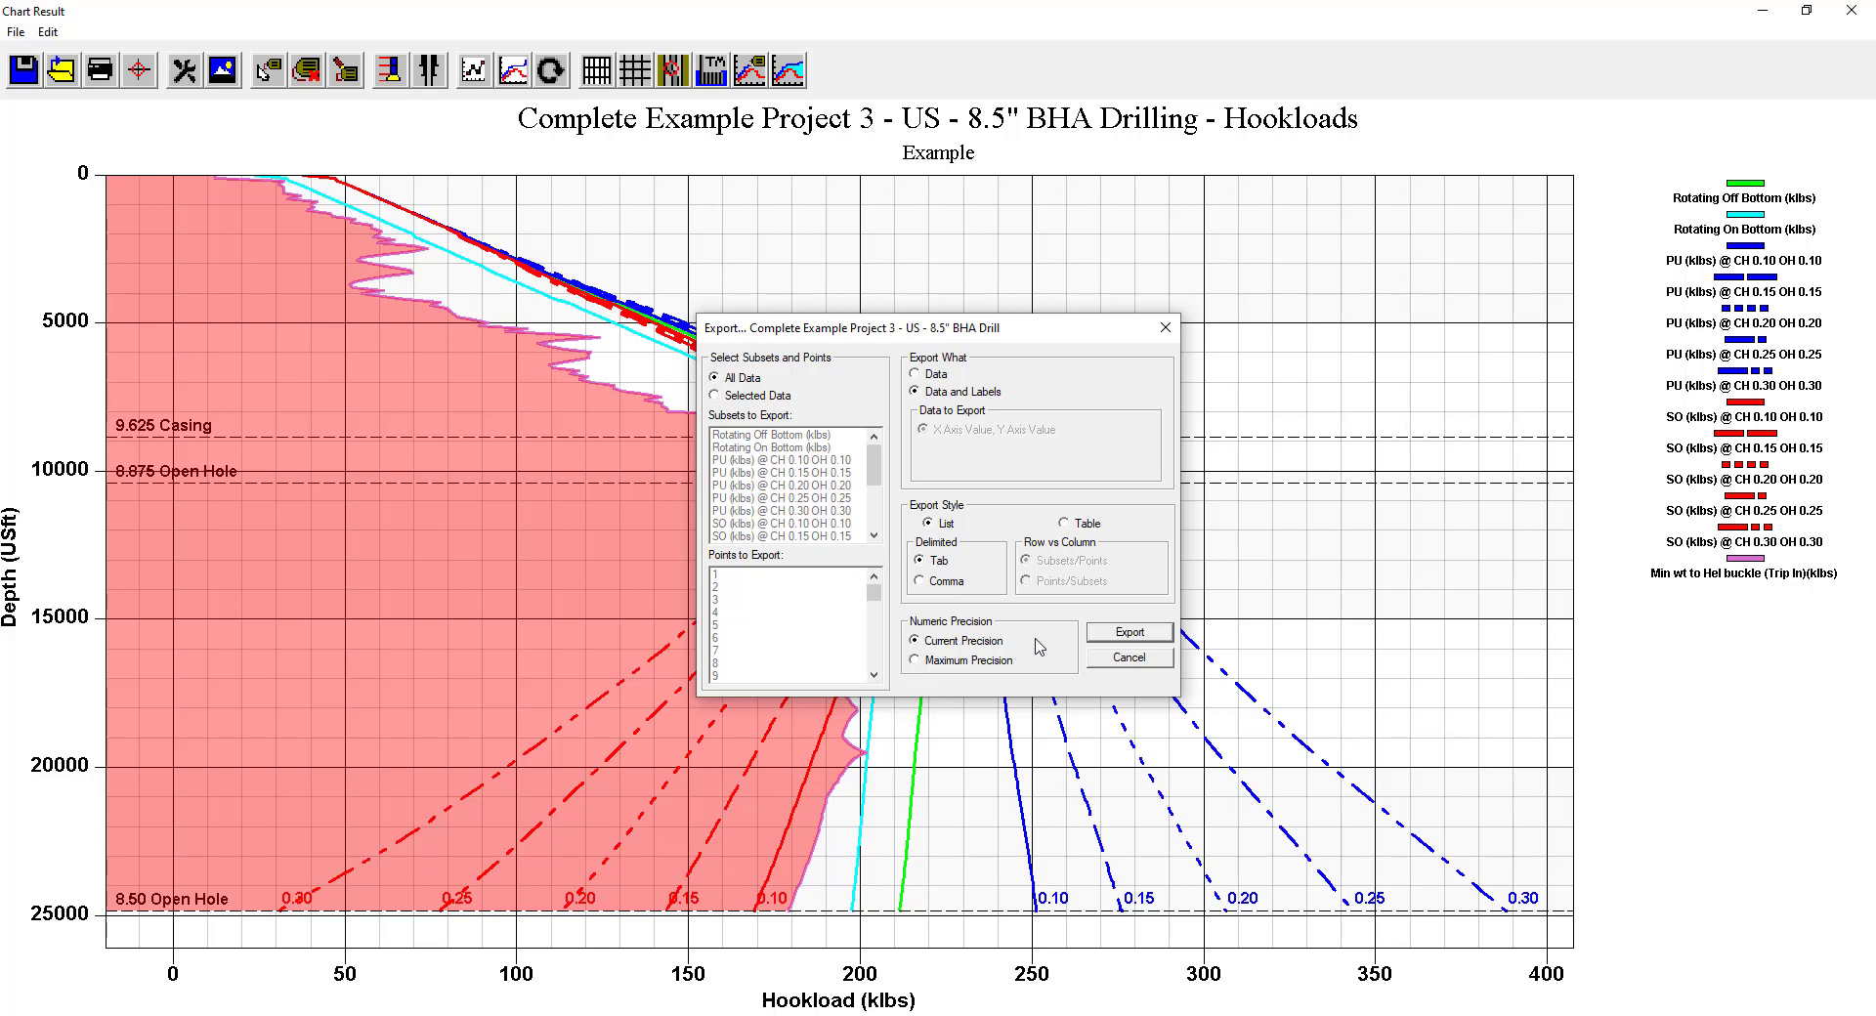
{"action": "left_click", "coordinate": [1130, 634]}
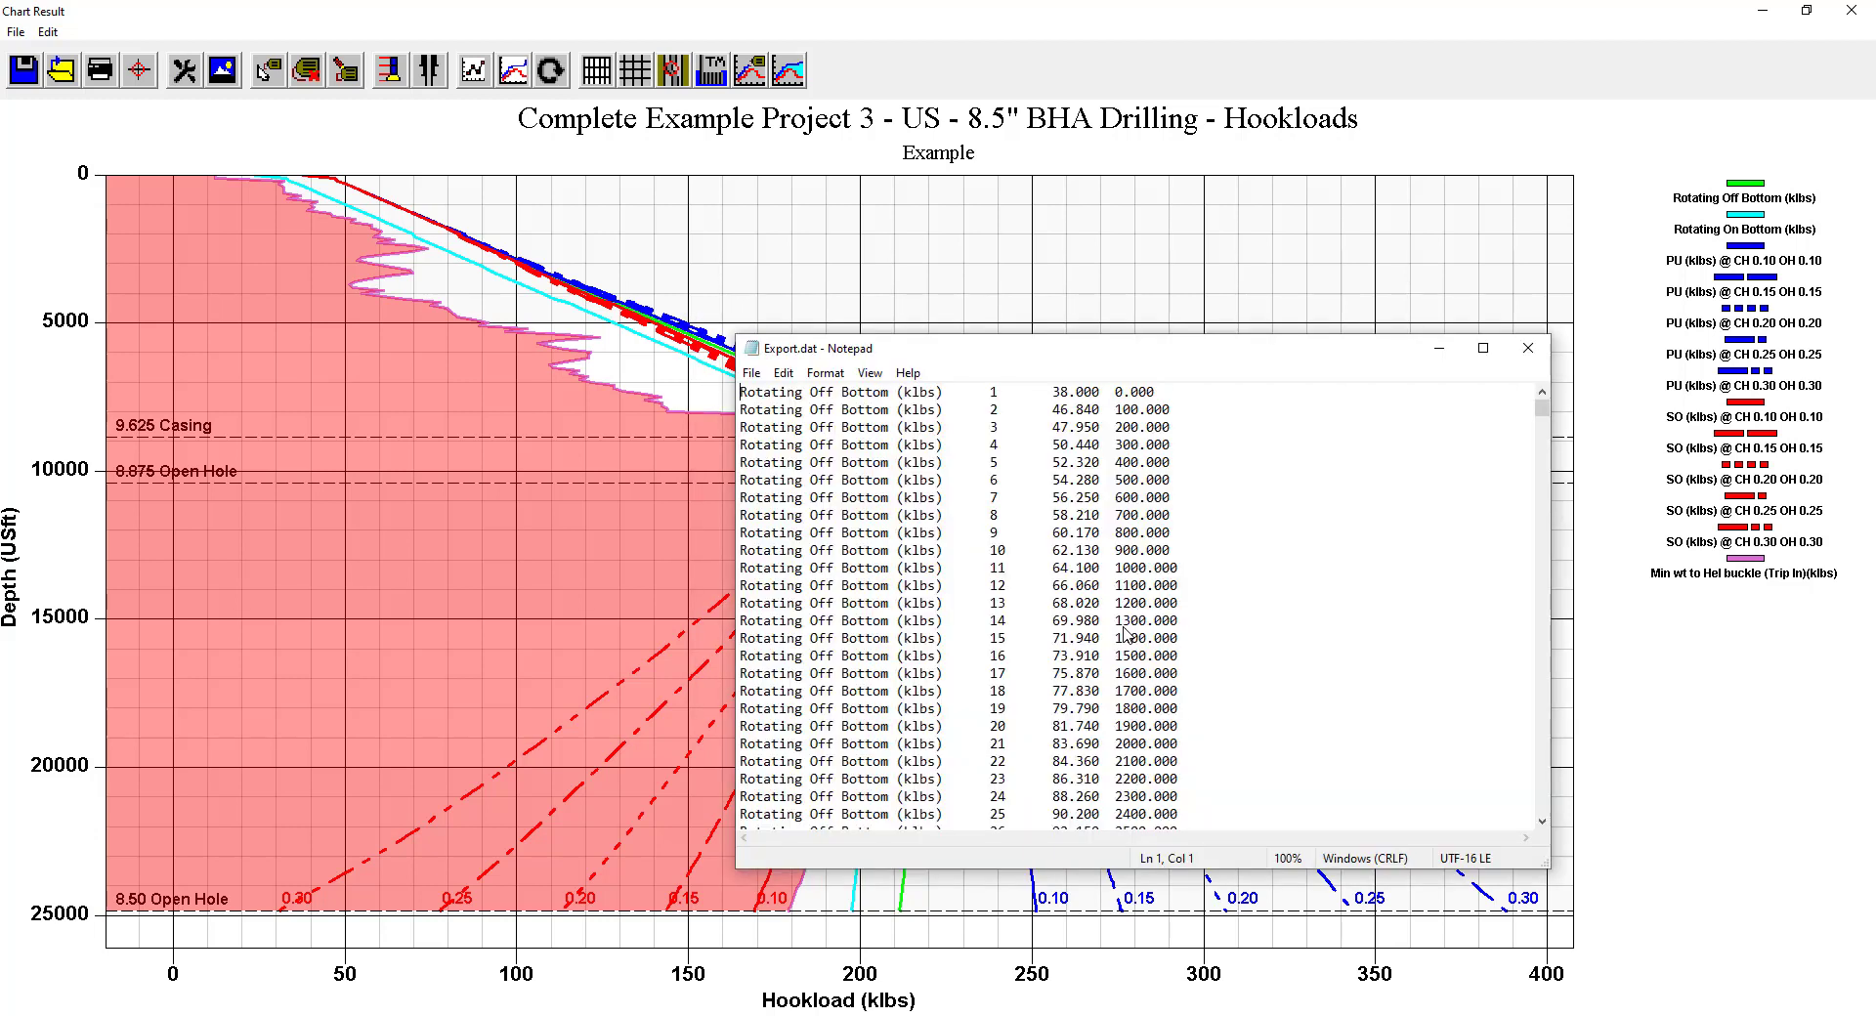
{"action": "scroll", "coordinate": [1126, 633], "scroll_direction": "down", "scroll_amount": 17}
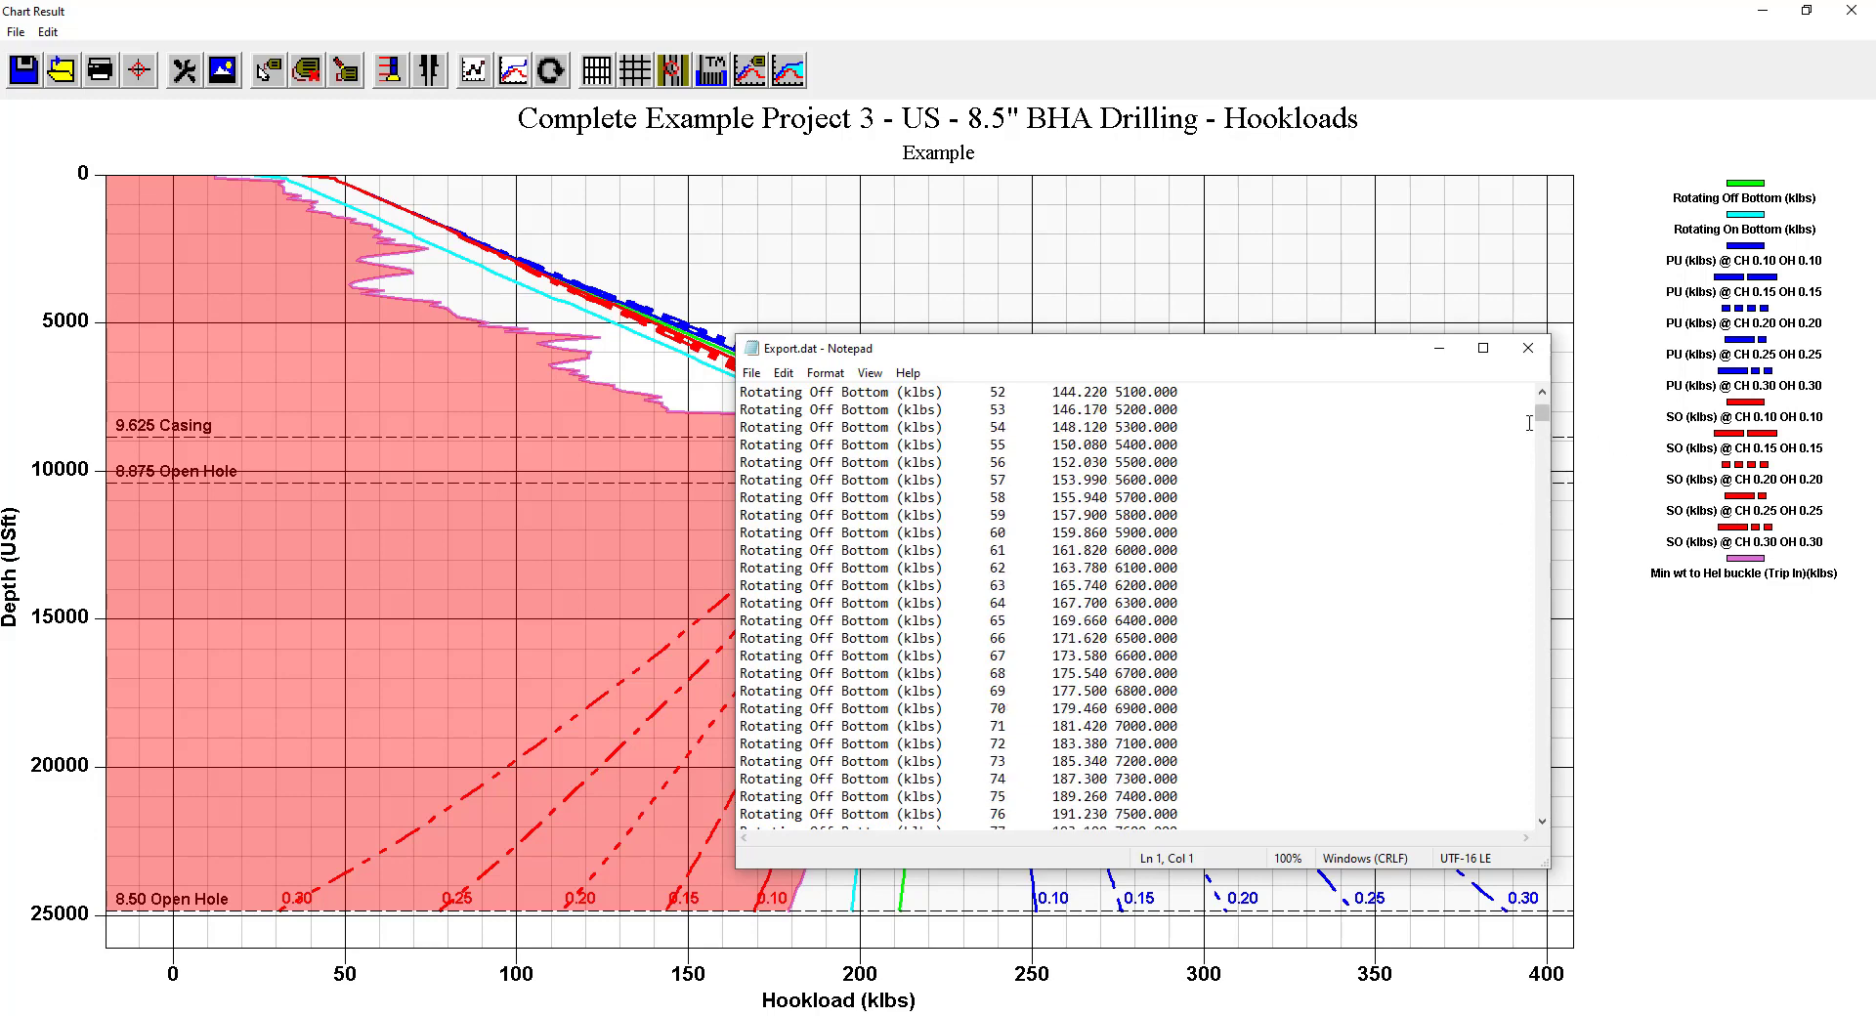
{"action": "left_click_drag", "start_coordinate": [1541, 418], "coordinate": [1564, 797]}
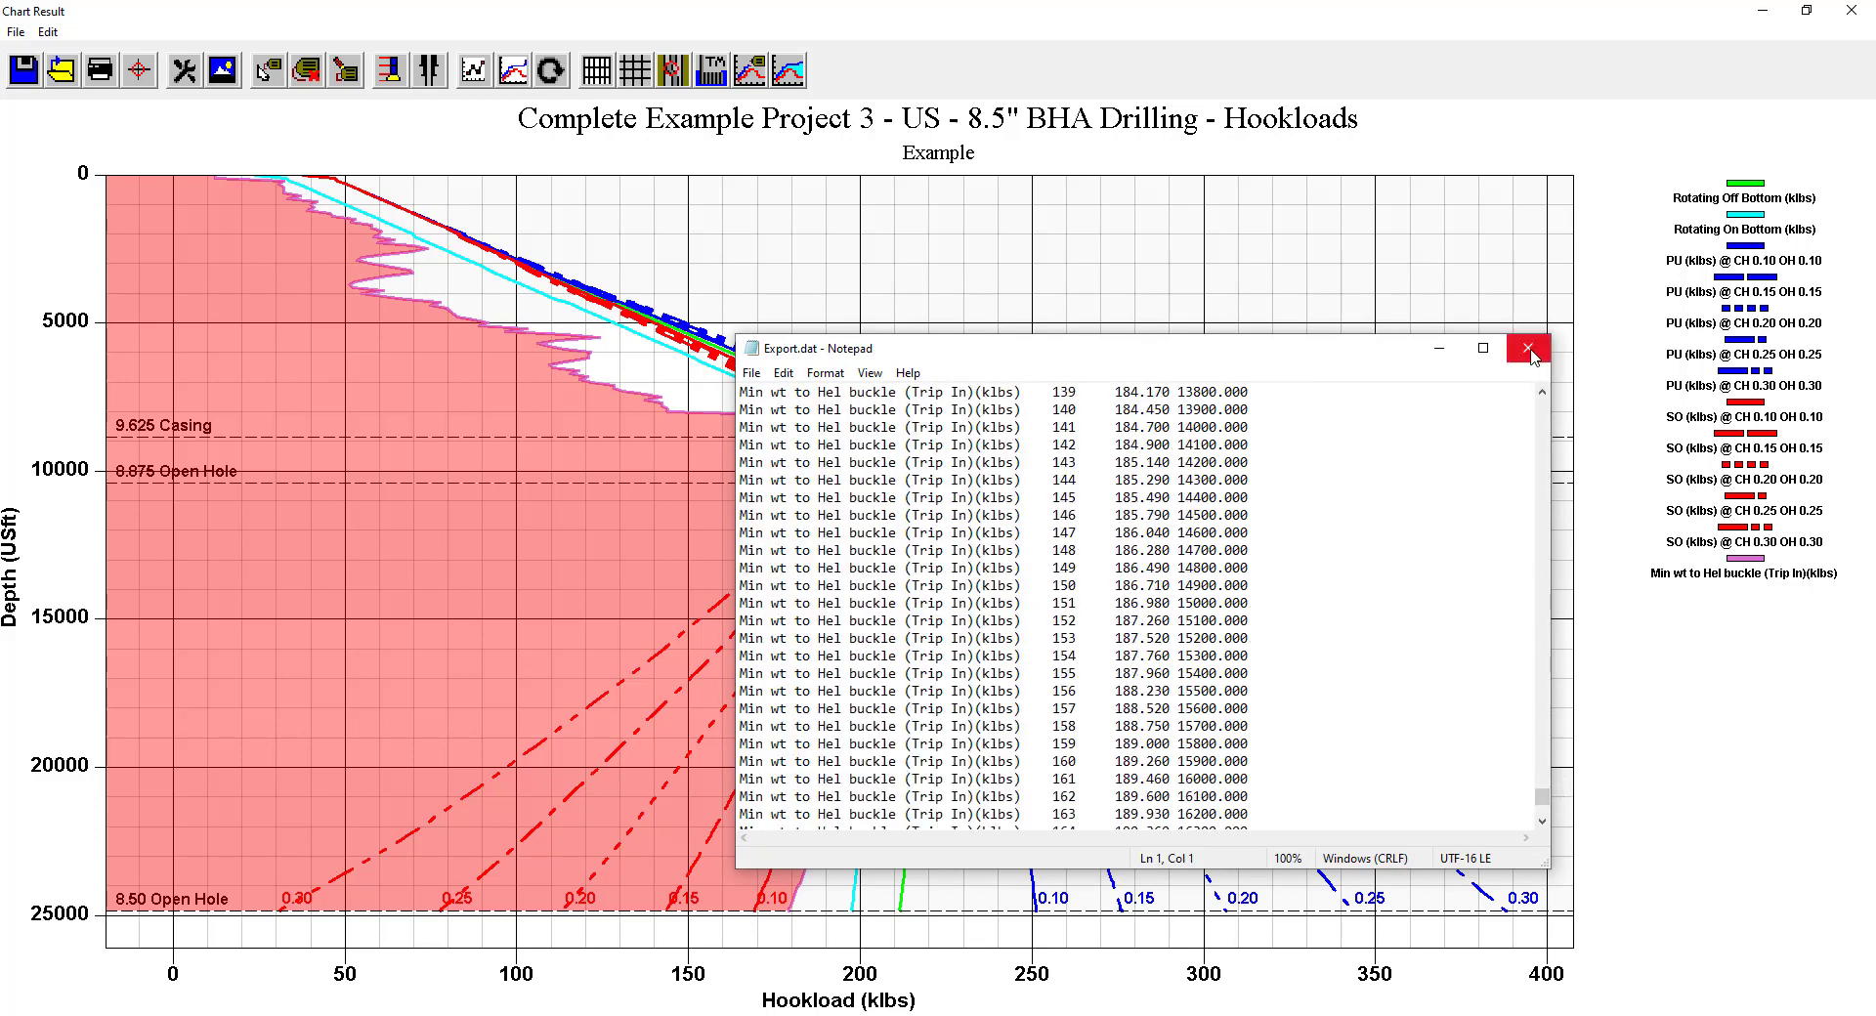
{"action": "left_click", "coordinate": [1530, 352]}
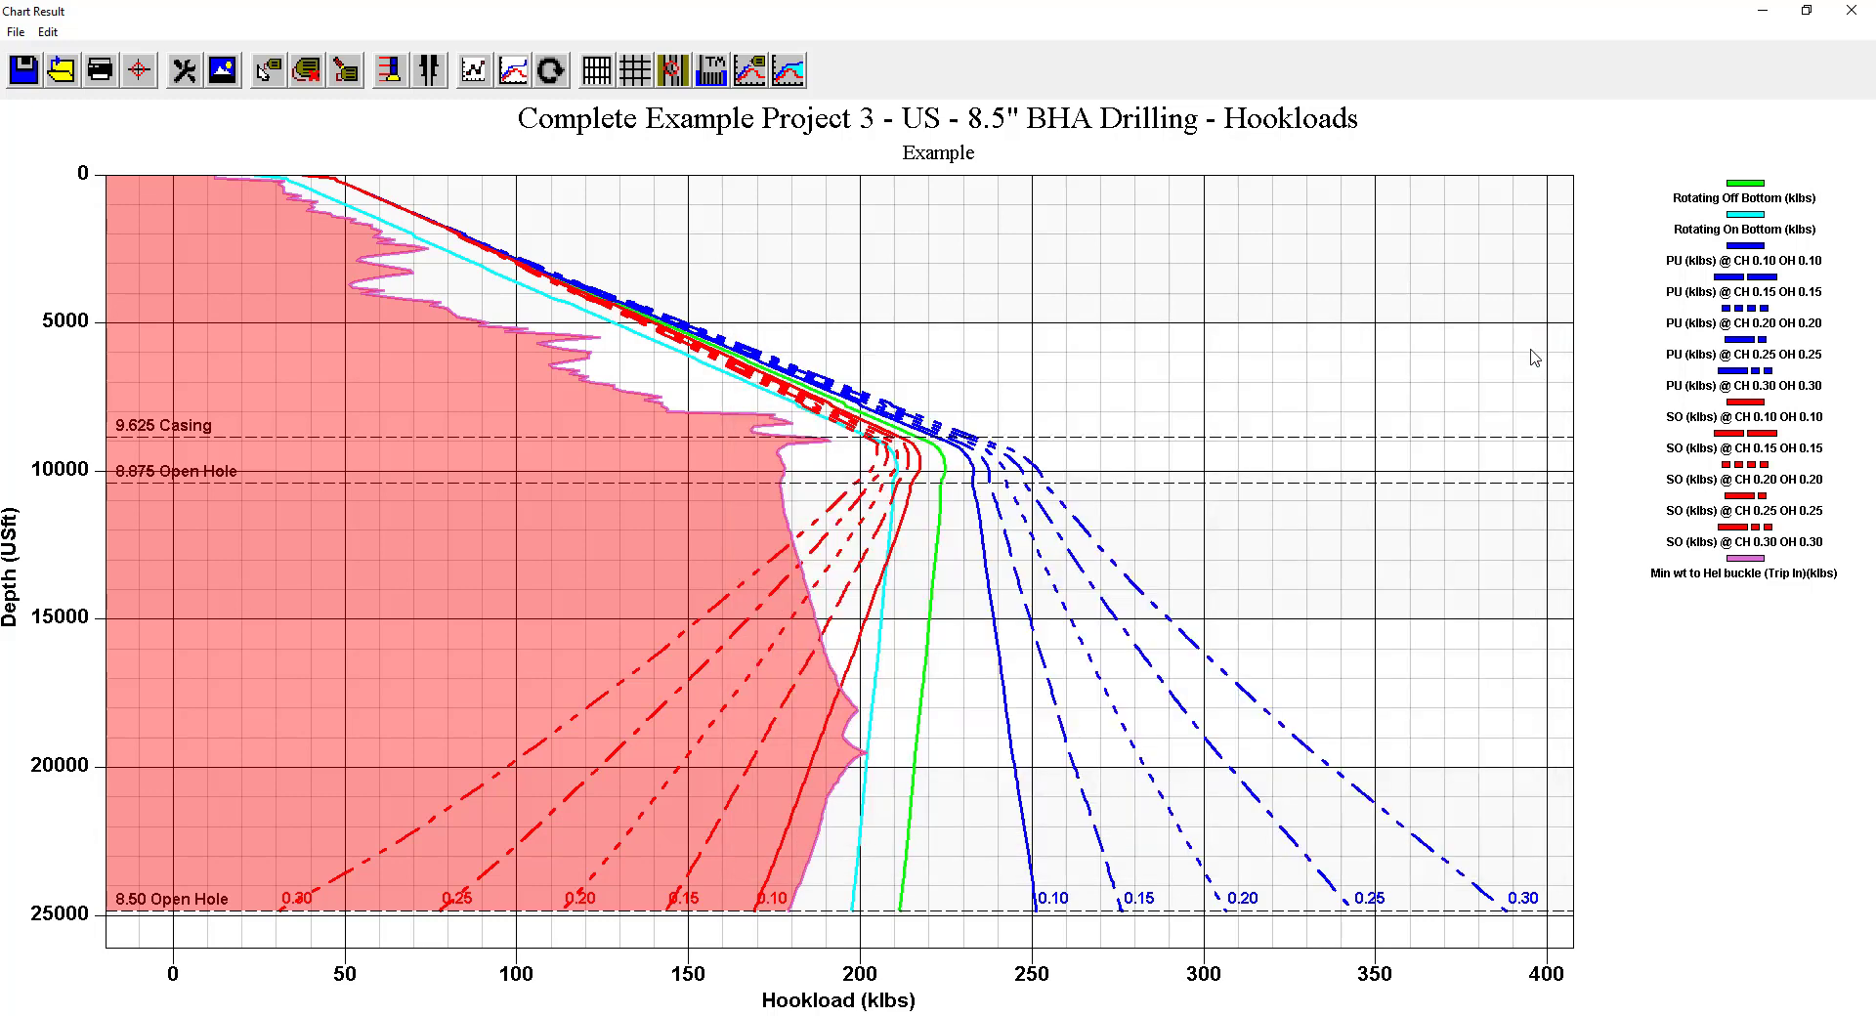
Add the text label "Example Label" in the empty plot area above the pick-up curves and move it slightly lower.
{"action": "left_click", "coordinate": [267, 75]}
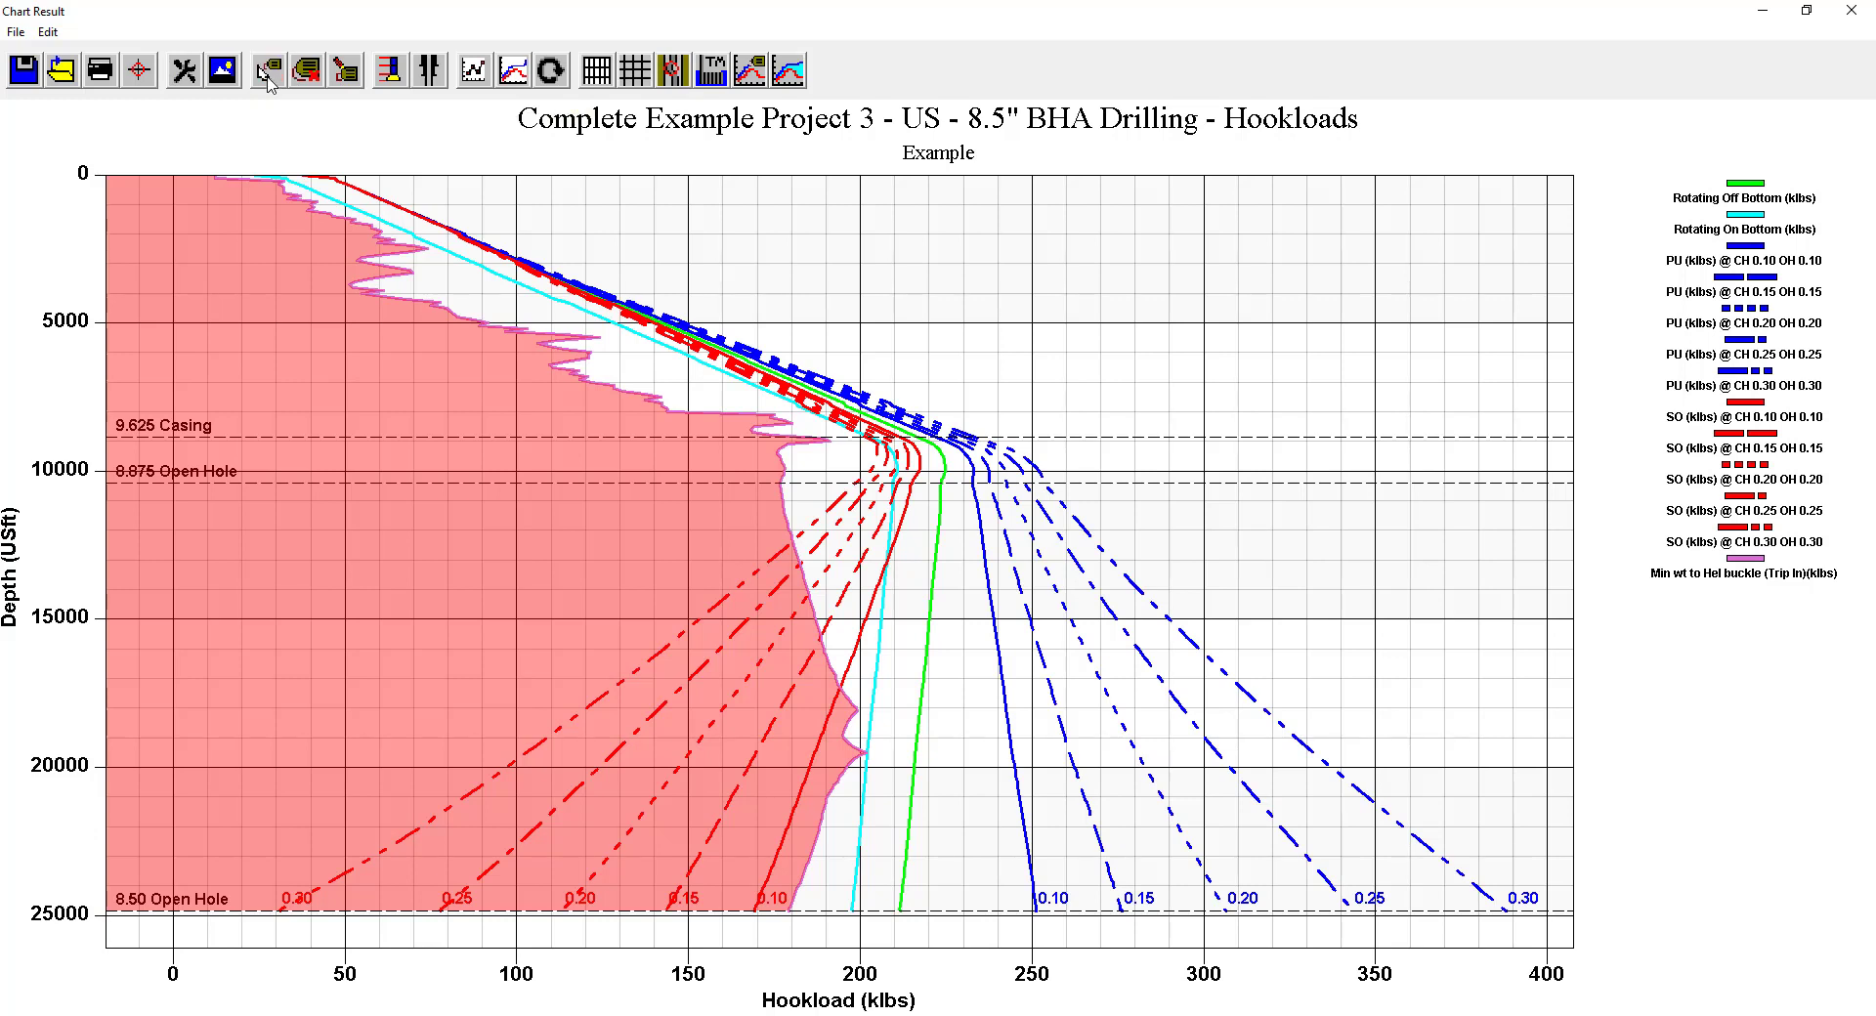
{"action": "left_click", "coordinate": [1075, 310]}
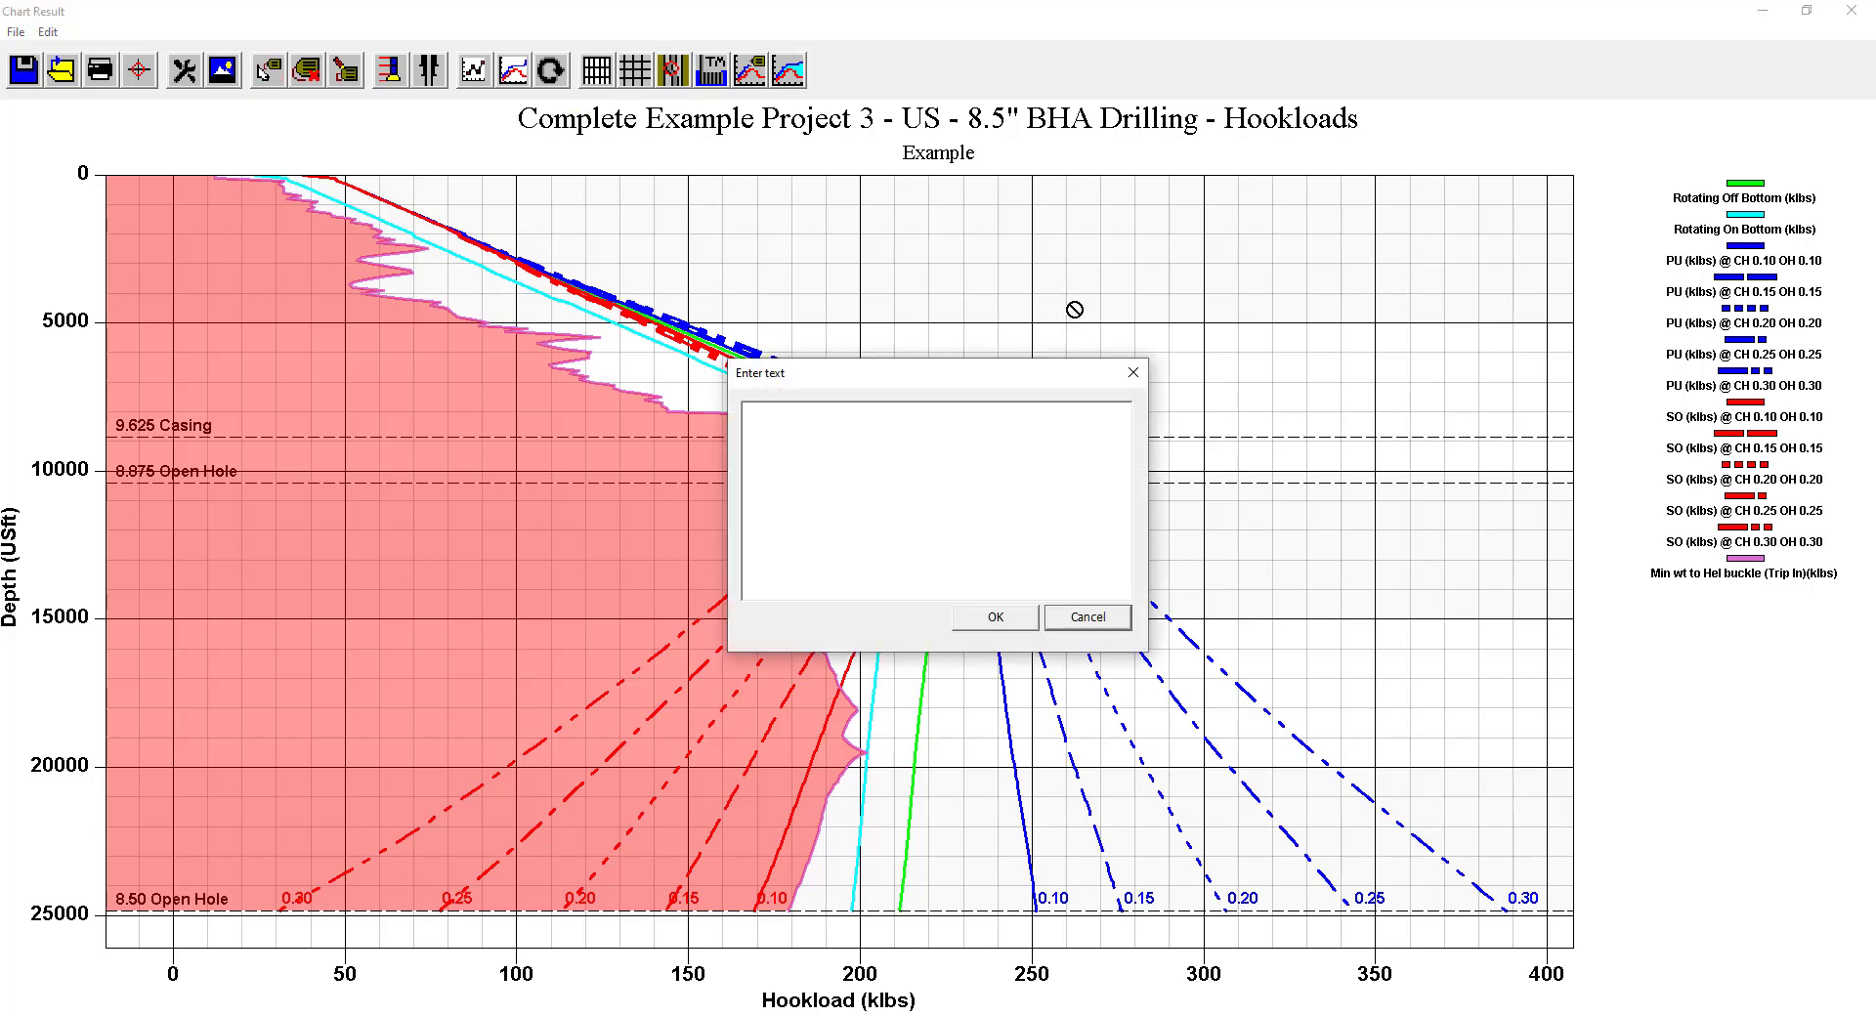
{"action": "left_click", "coordinate": [804, 427]}
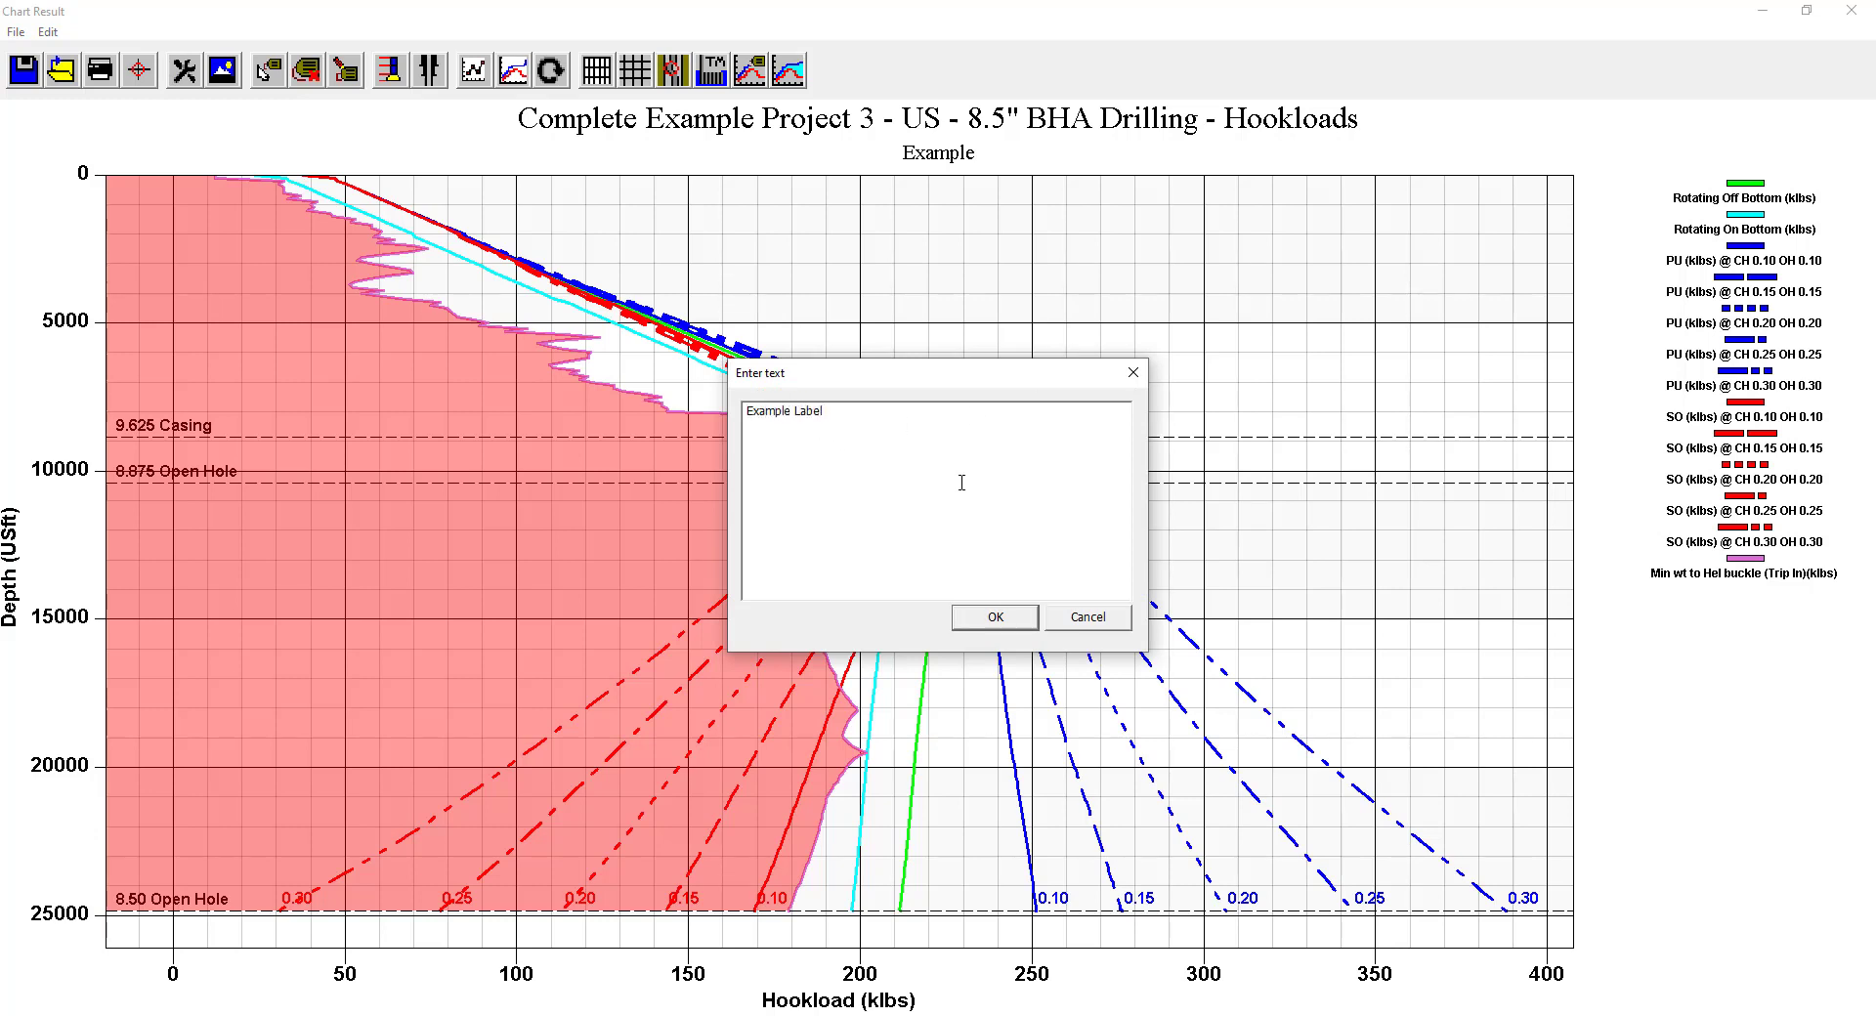
{"action": "left_click", "coordinate": [1022, 624]}
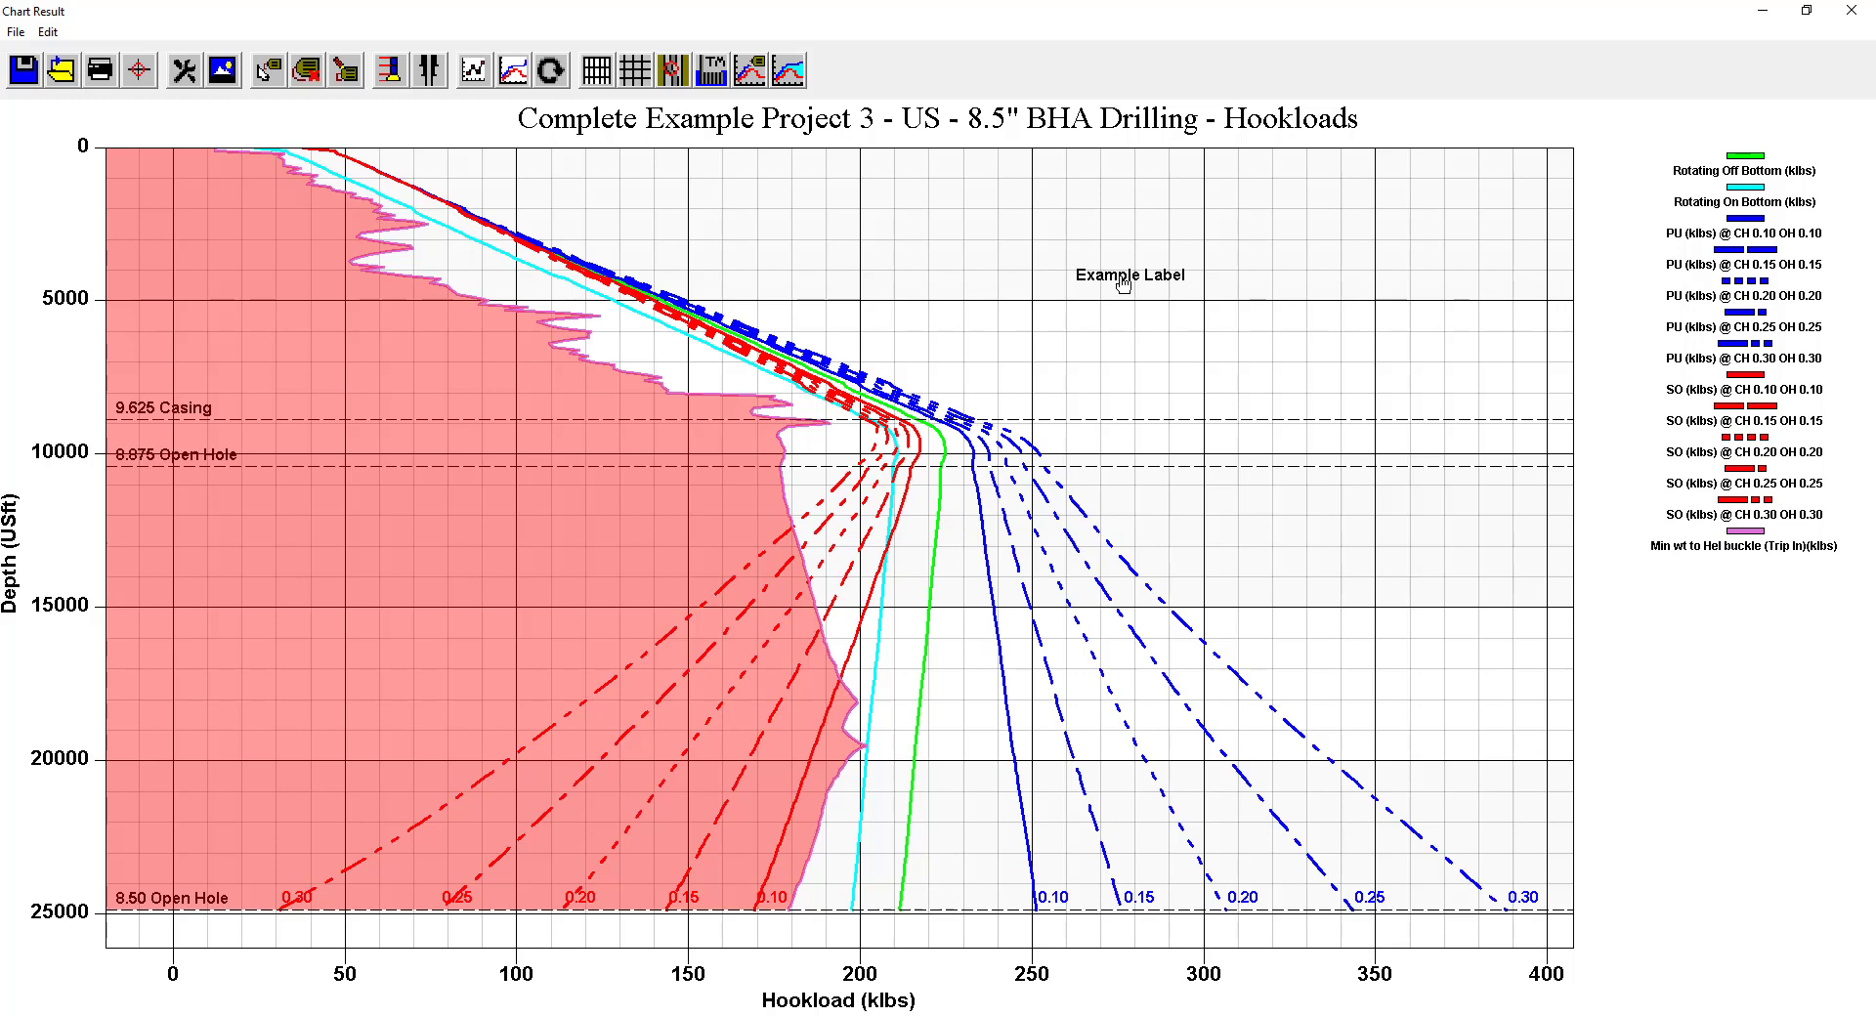
{"action": "left_click_drag", "start_coordinate": [1123, 283], "coordinate": [1083, 360]}
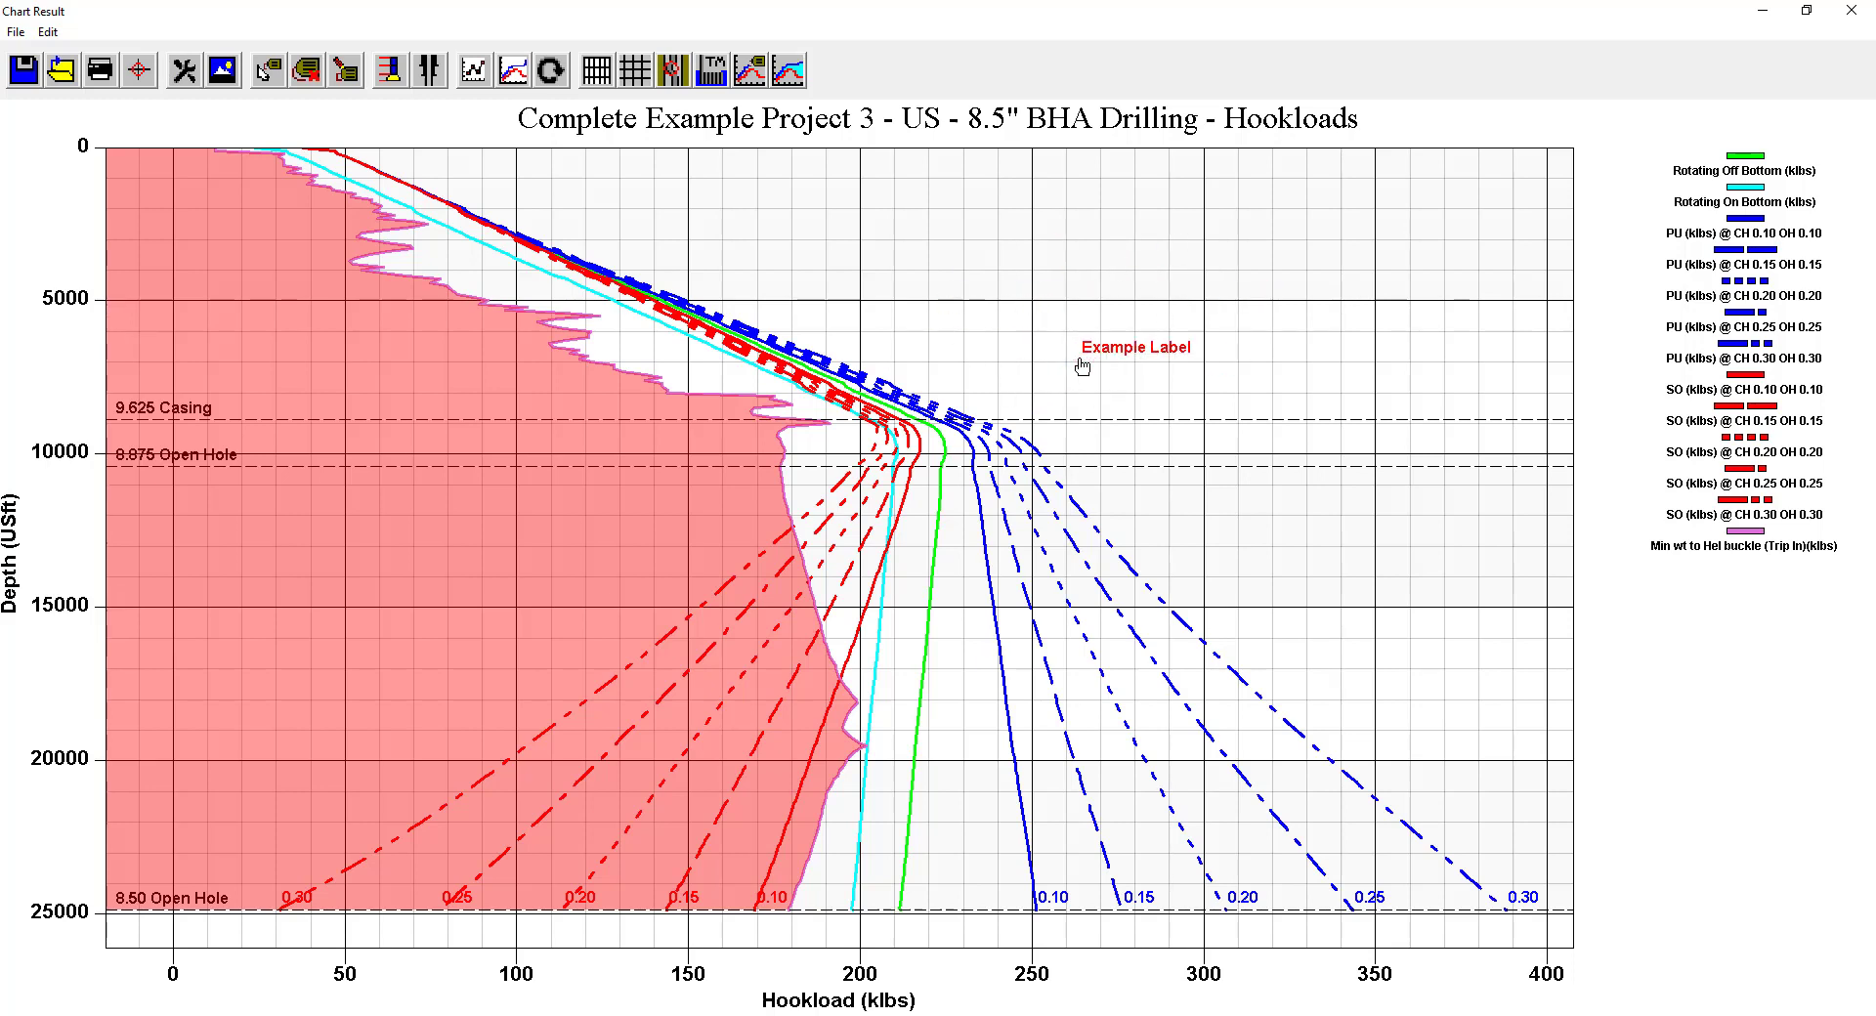
Hide and reshow the data label, and change its text from the label editor to "New Text".
{"action": "left_click", "coordinate": [308, 70]}
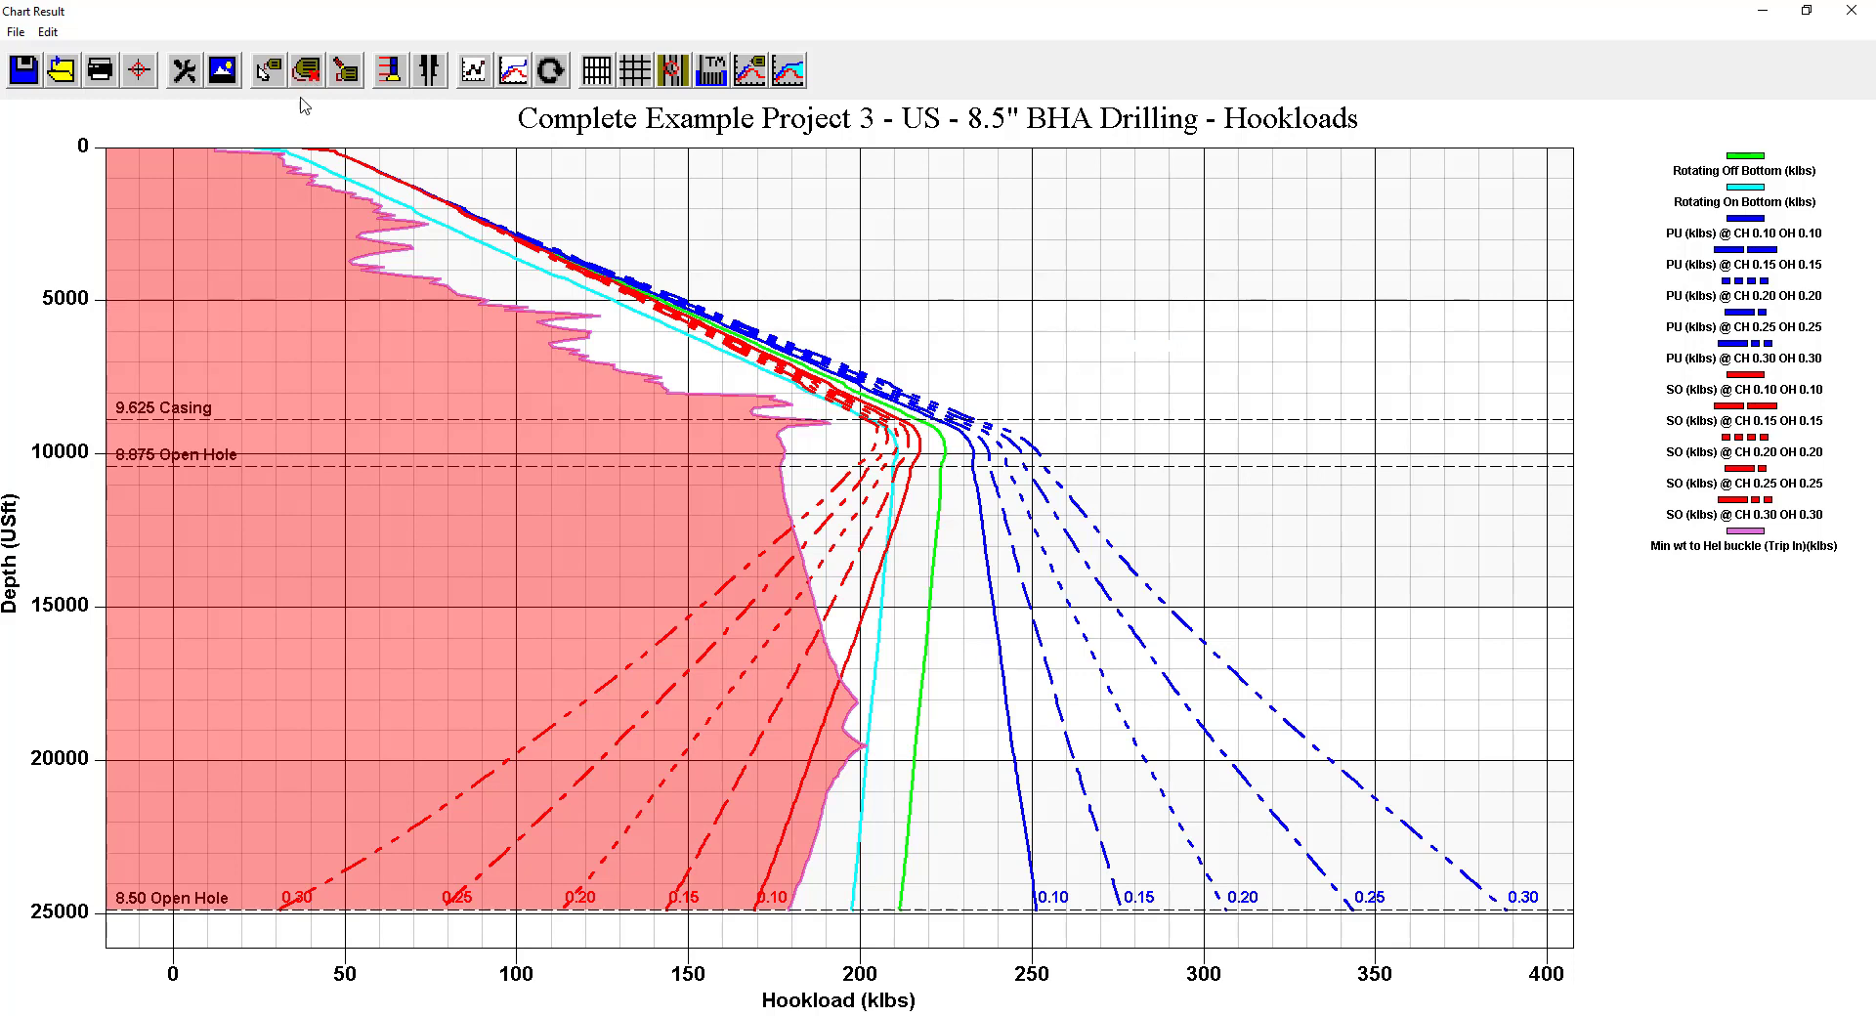
{"action": "left_click", "coordinate": [311, 76]}
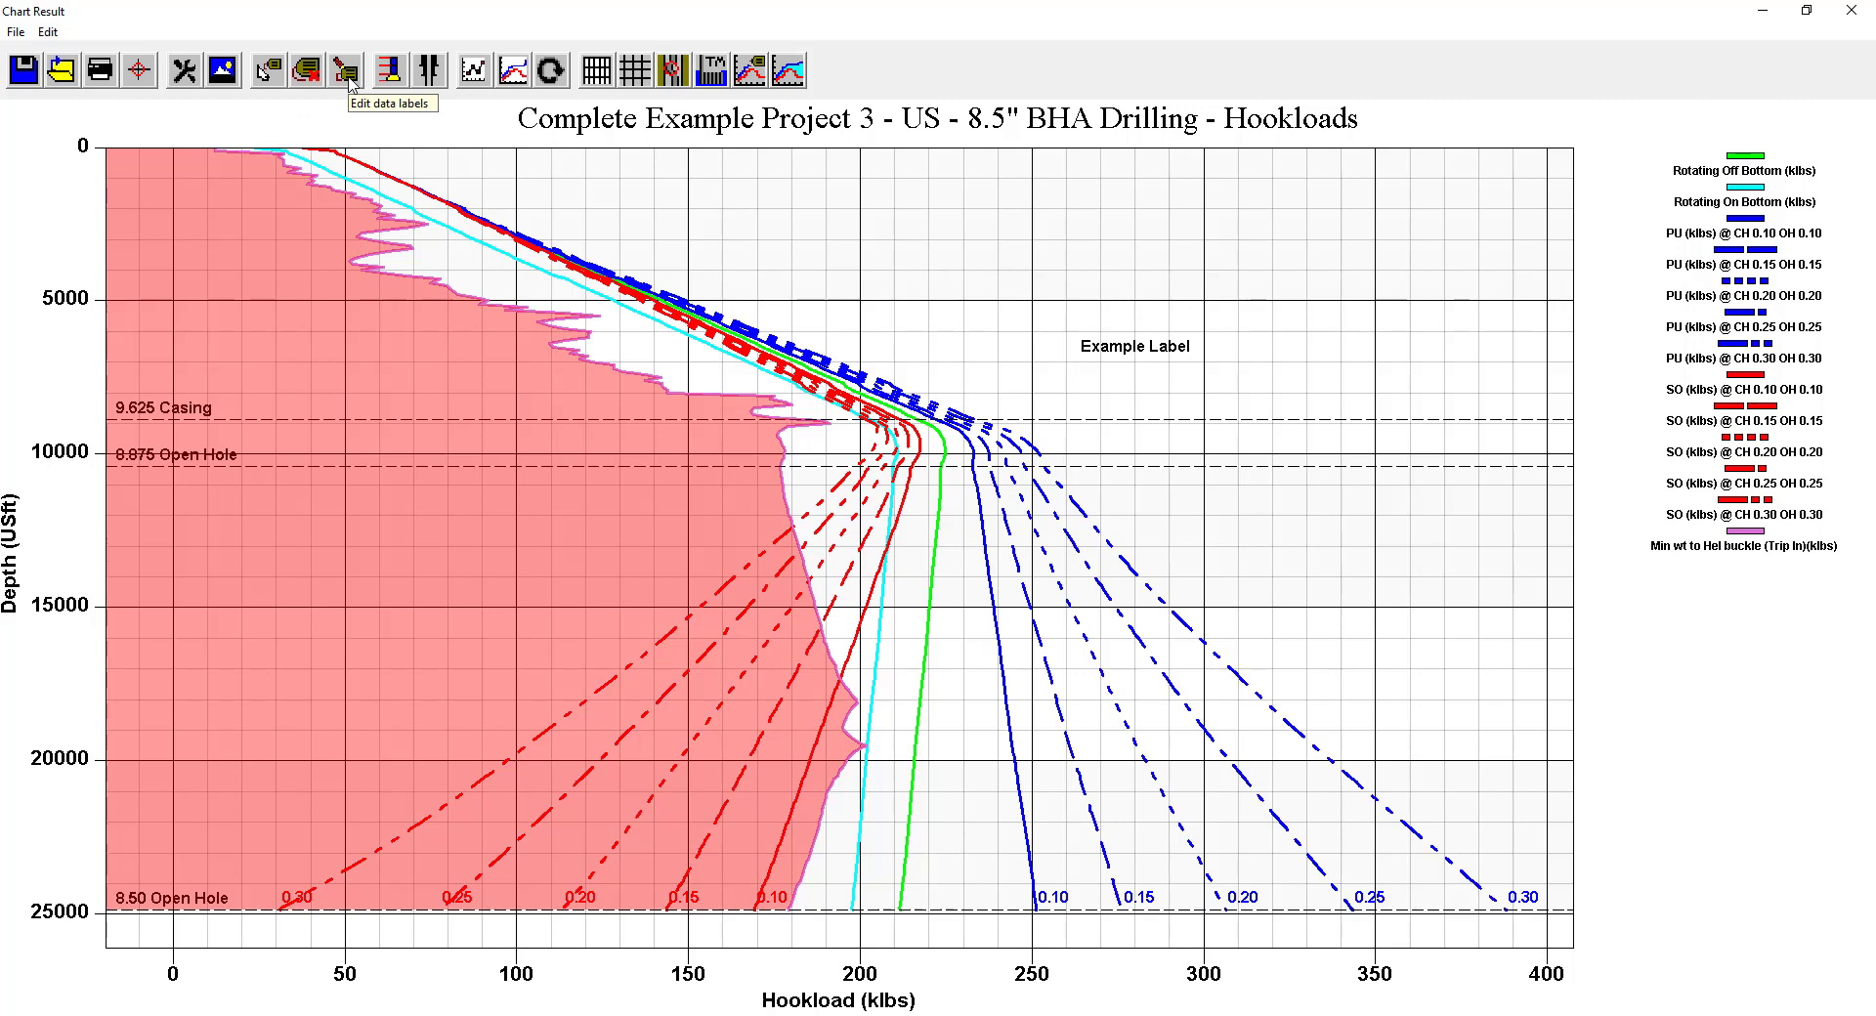
{"action": "left_click", "coordinate": [349, 83]}
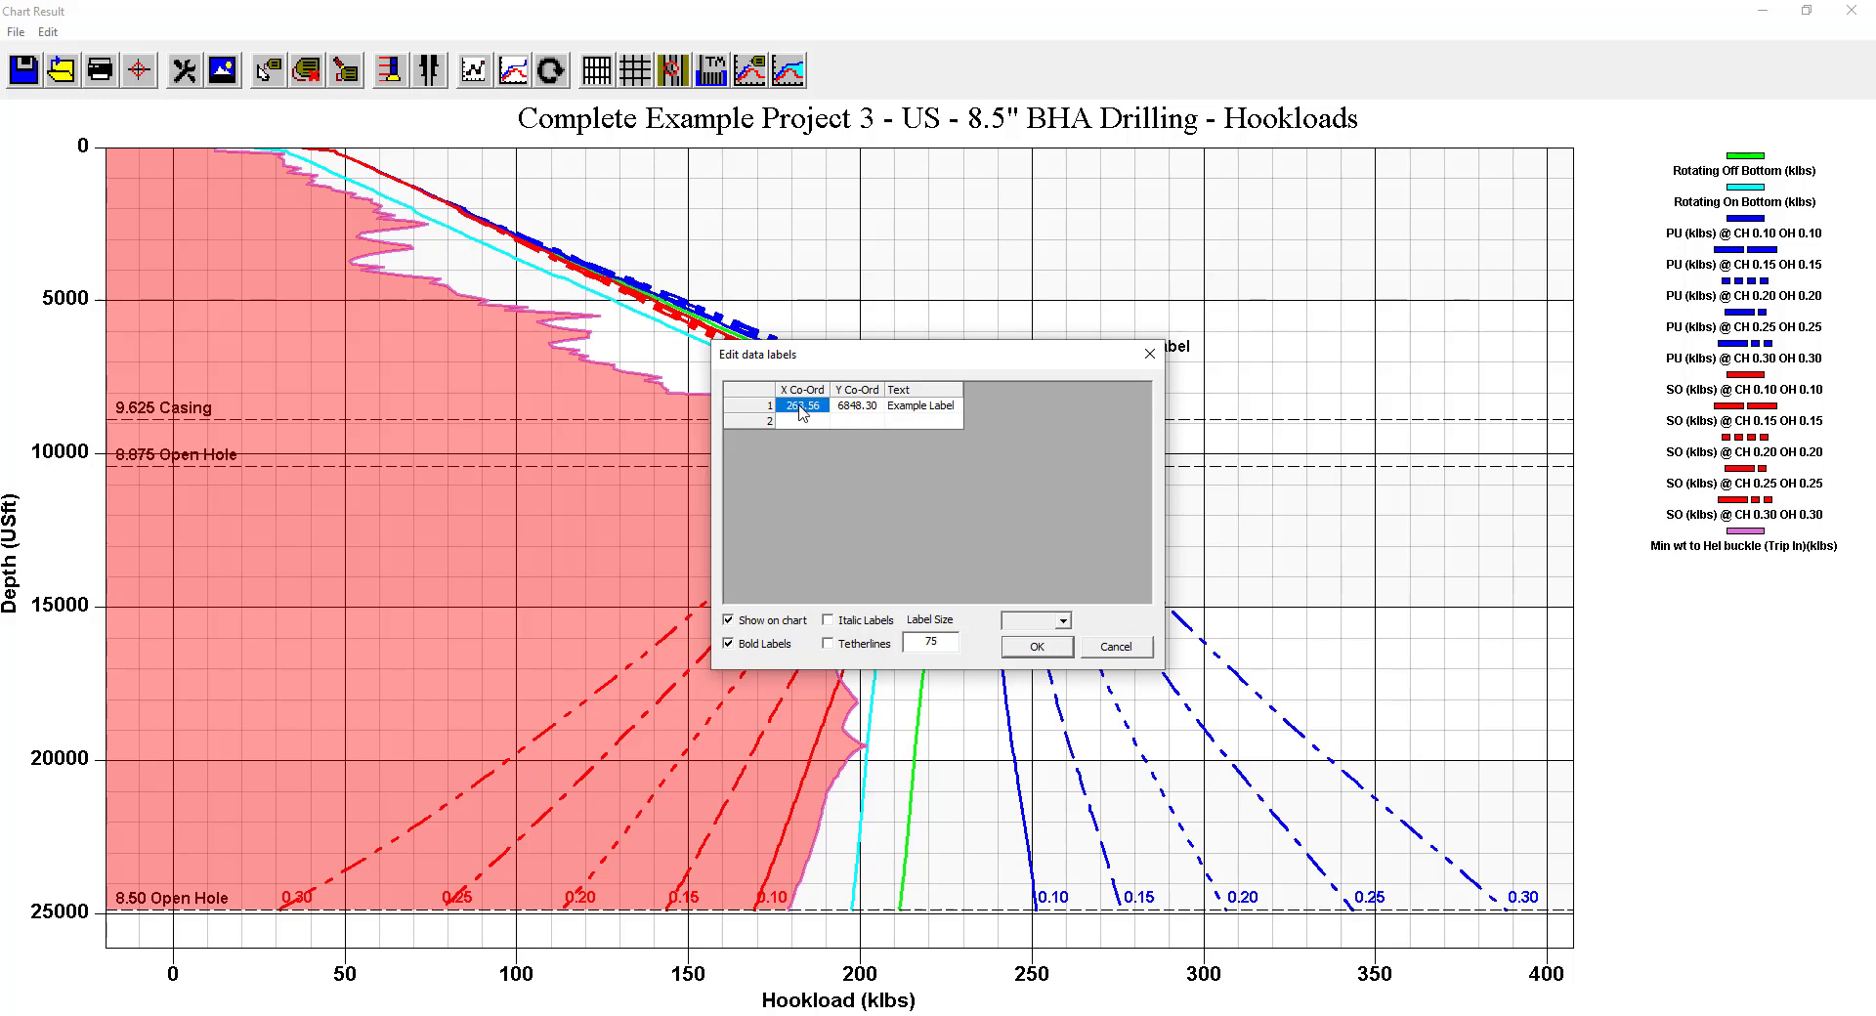
{"action": "left_click", "coordinate": [900, 409]}
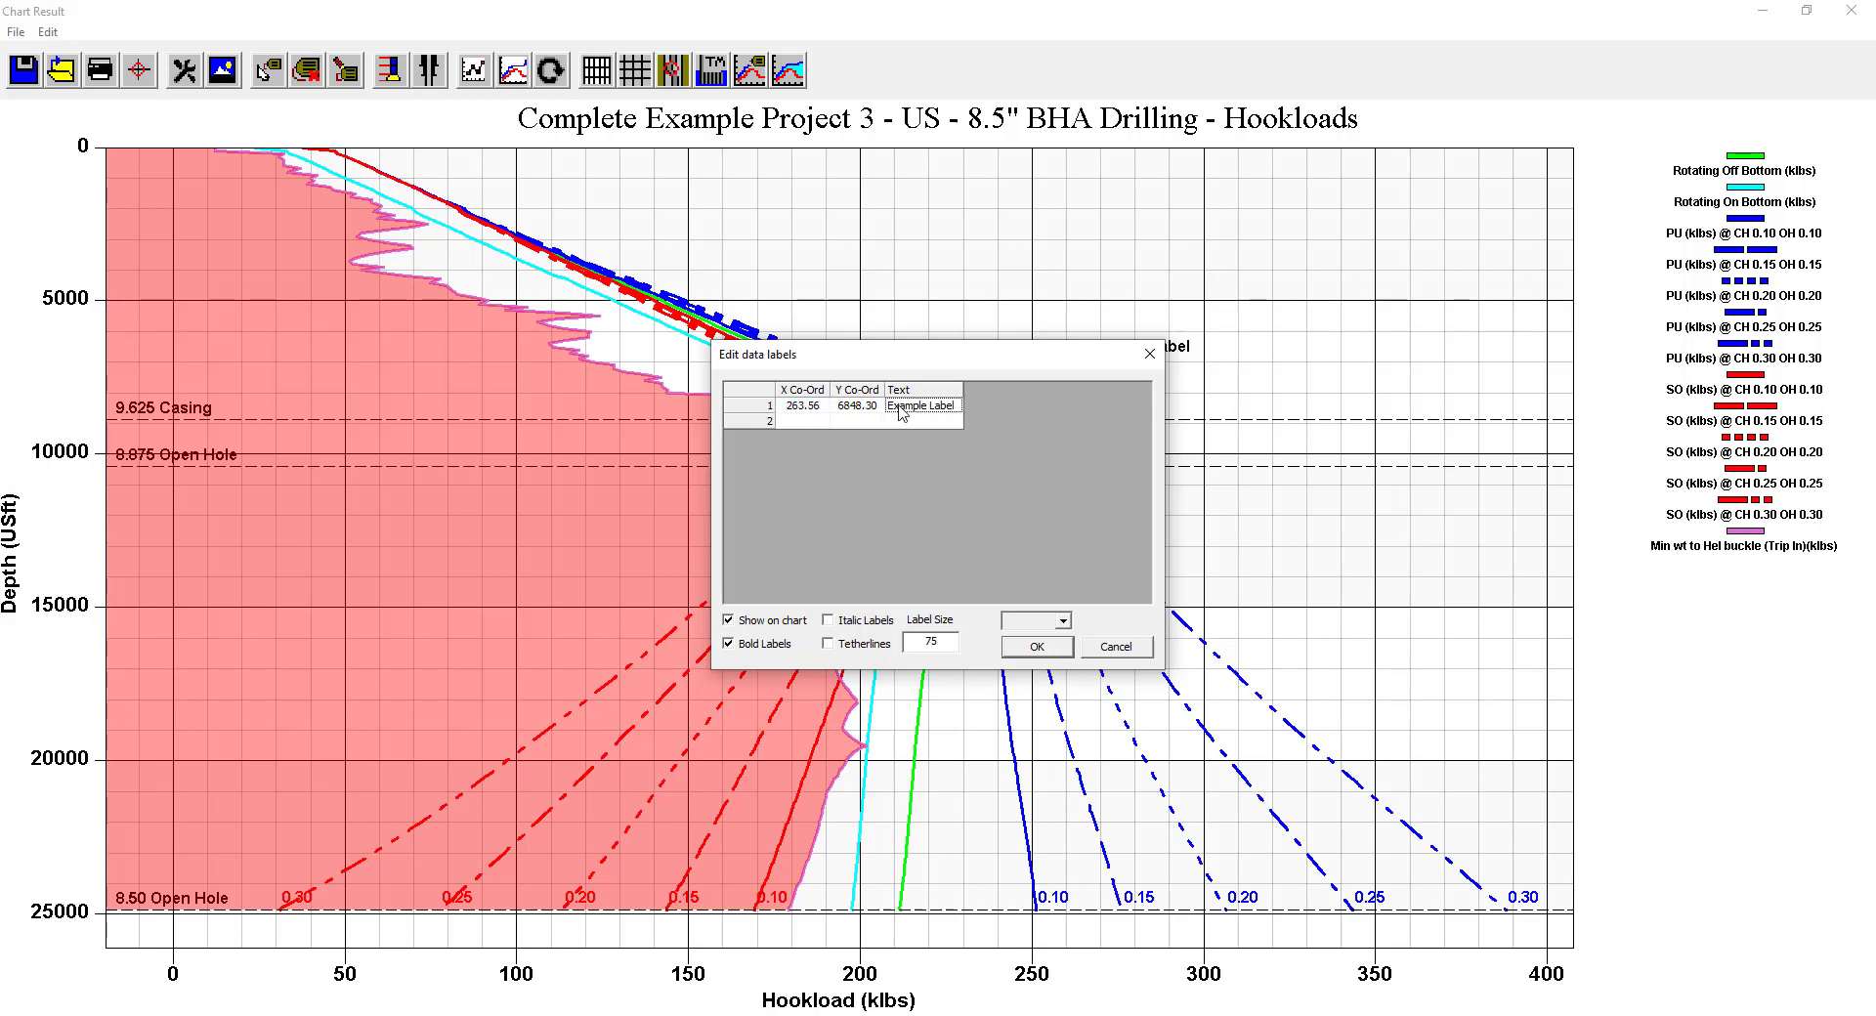
{"action": "left_click", "coordinate": [900, 408]}
{"action": "left_click_drag", "start_coordinate": [943, 403], "coordinate": [873, 405]}
{"action": "type", "text": "New Text"}
{"action": "left_click", "coordinate": [764, 416]}
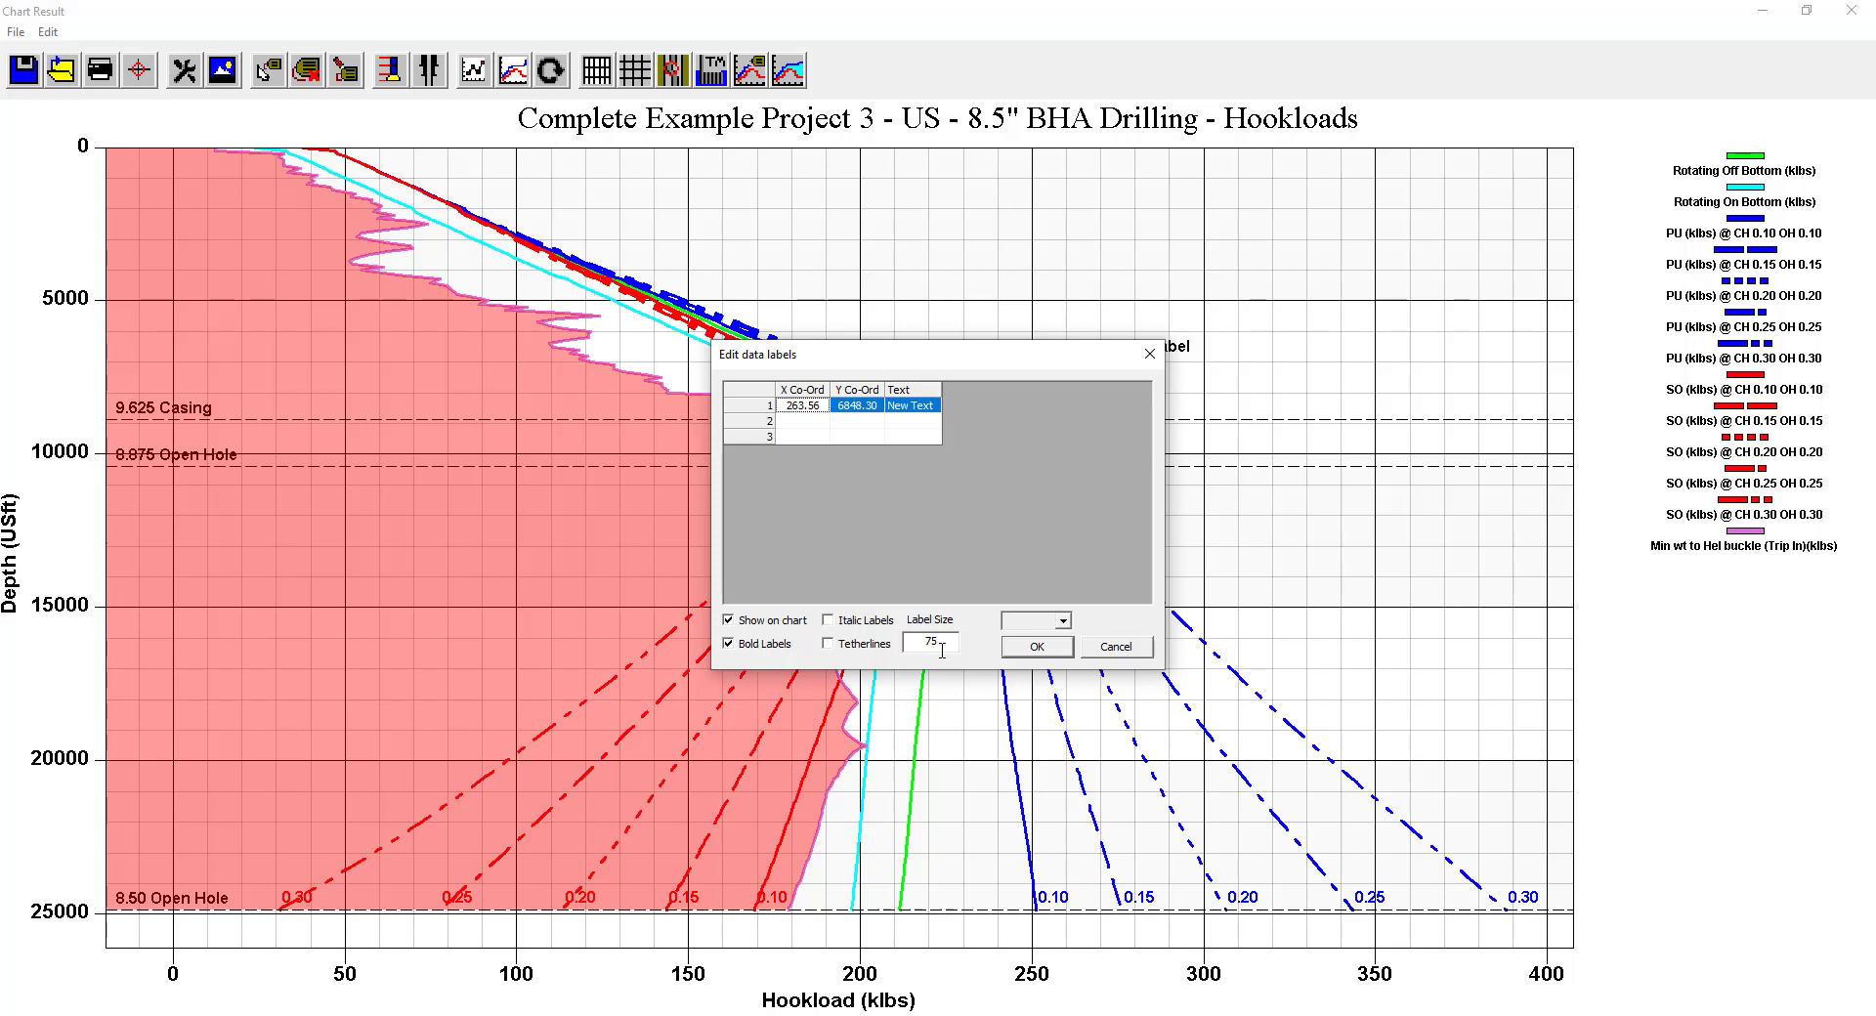
Set the data label colour to blue, enable tetherlines, and apply the label settings.
{"action": "left_click", "coordinate": [1064, 622]}
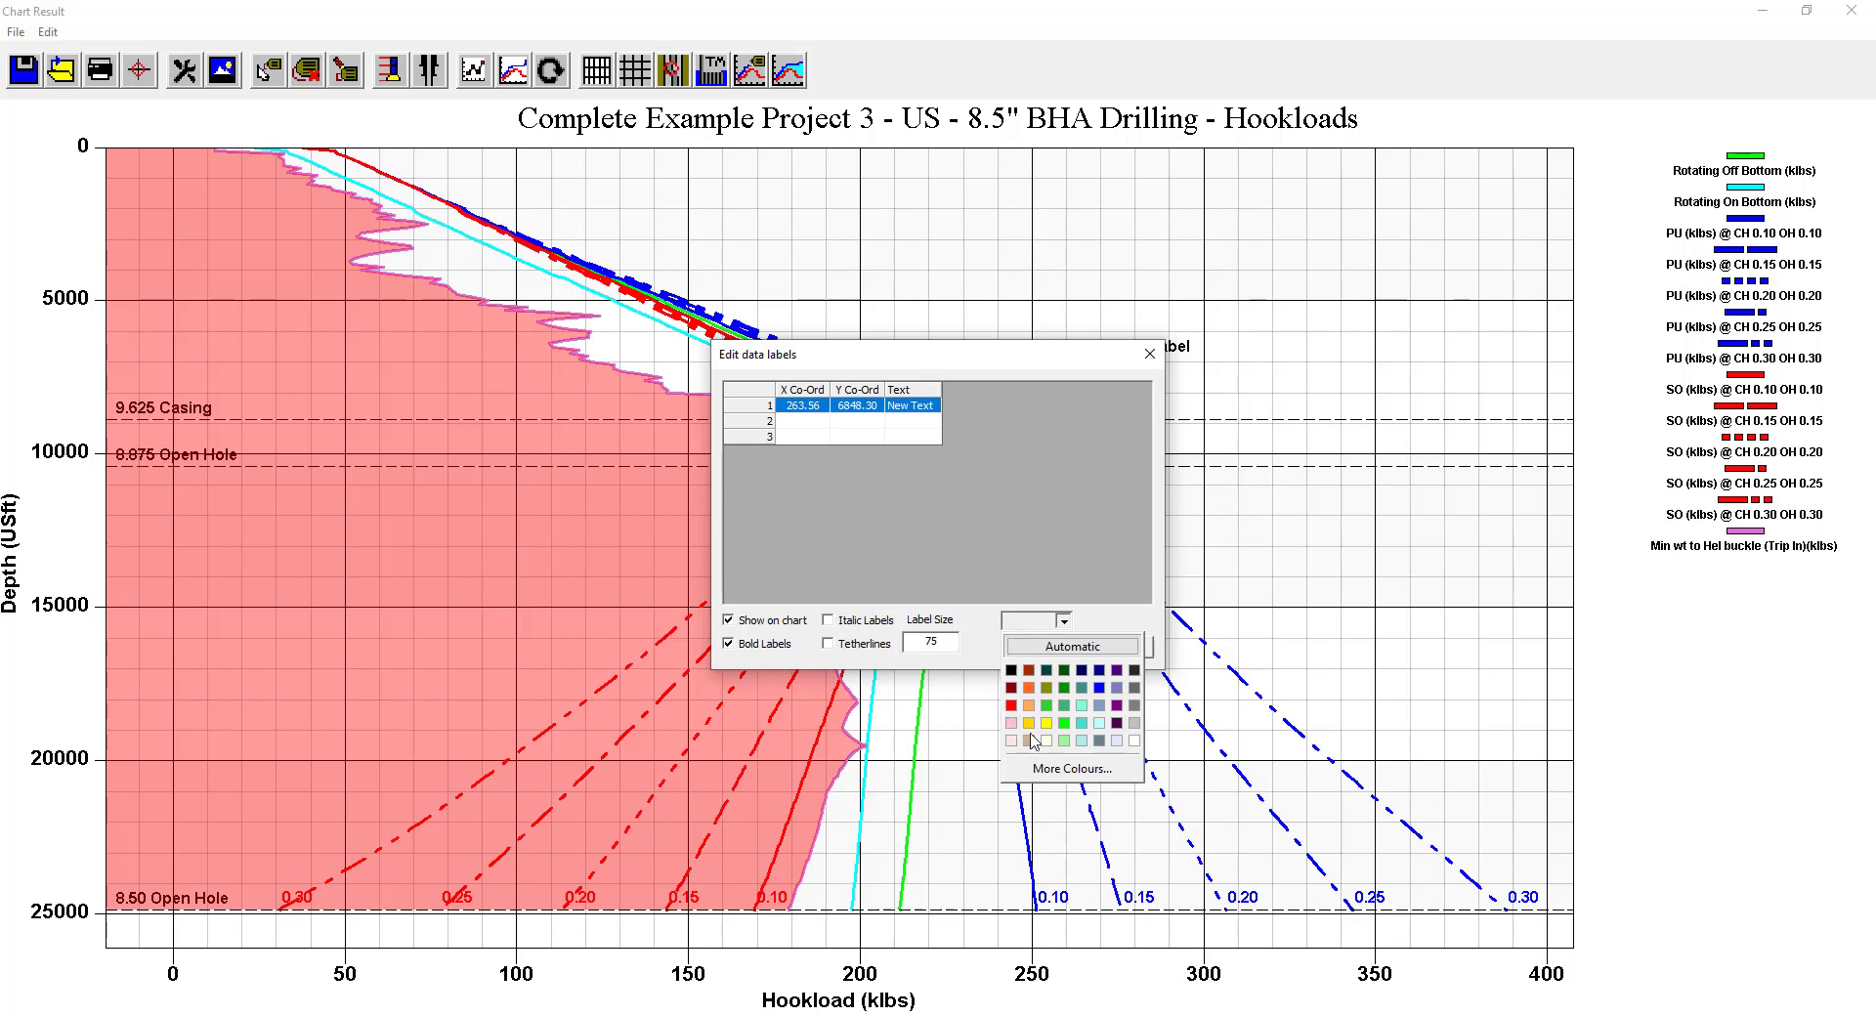
{"action": "left_click", "coordinate": [1099, 688]}
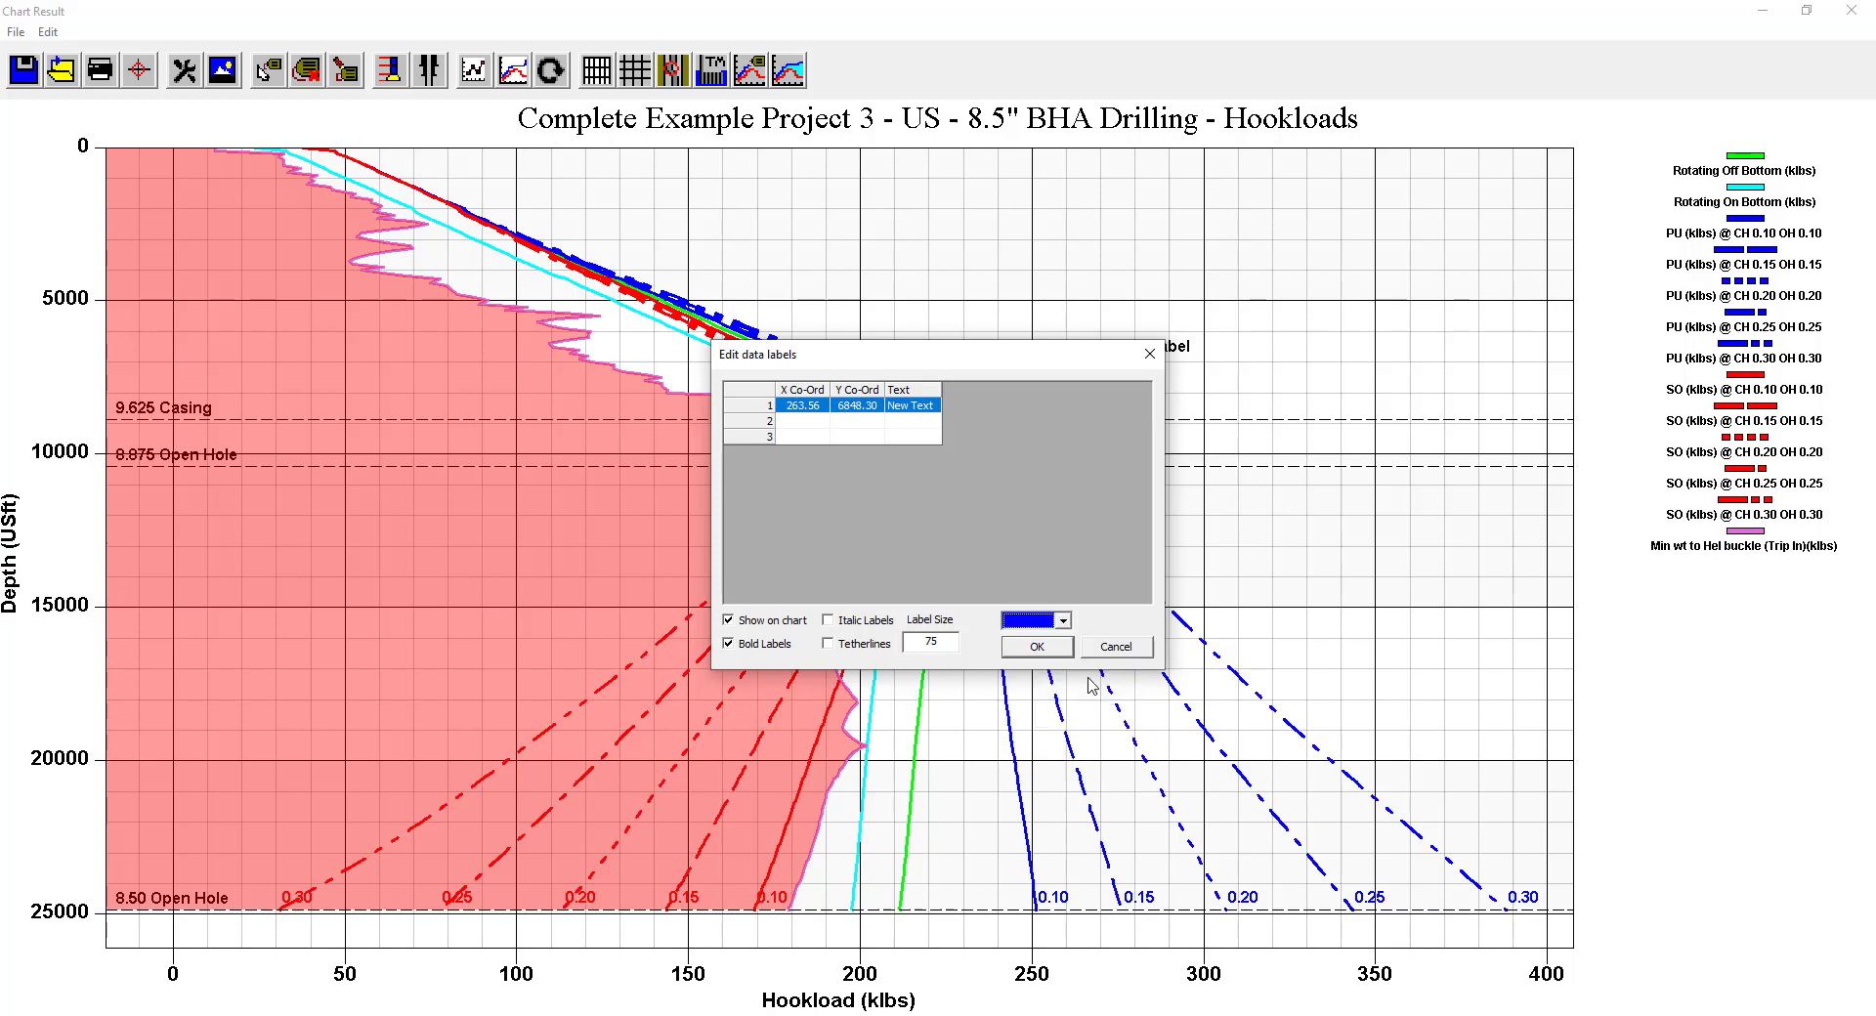
{"action": "left_click", "coordinate": [830, 645]}
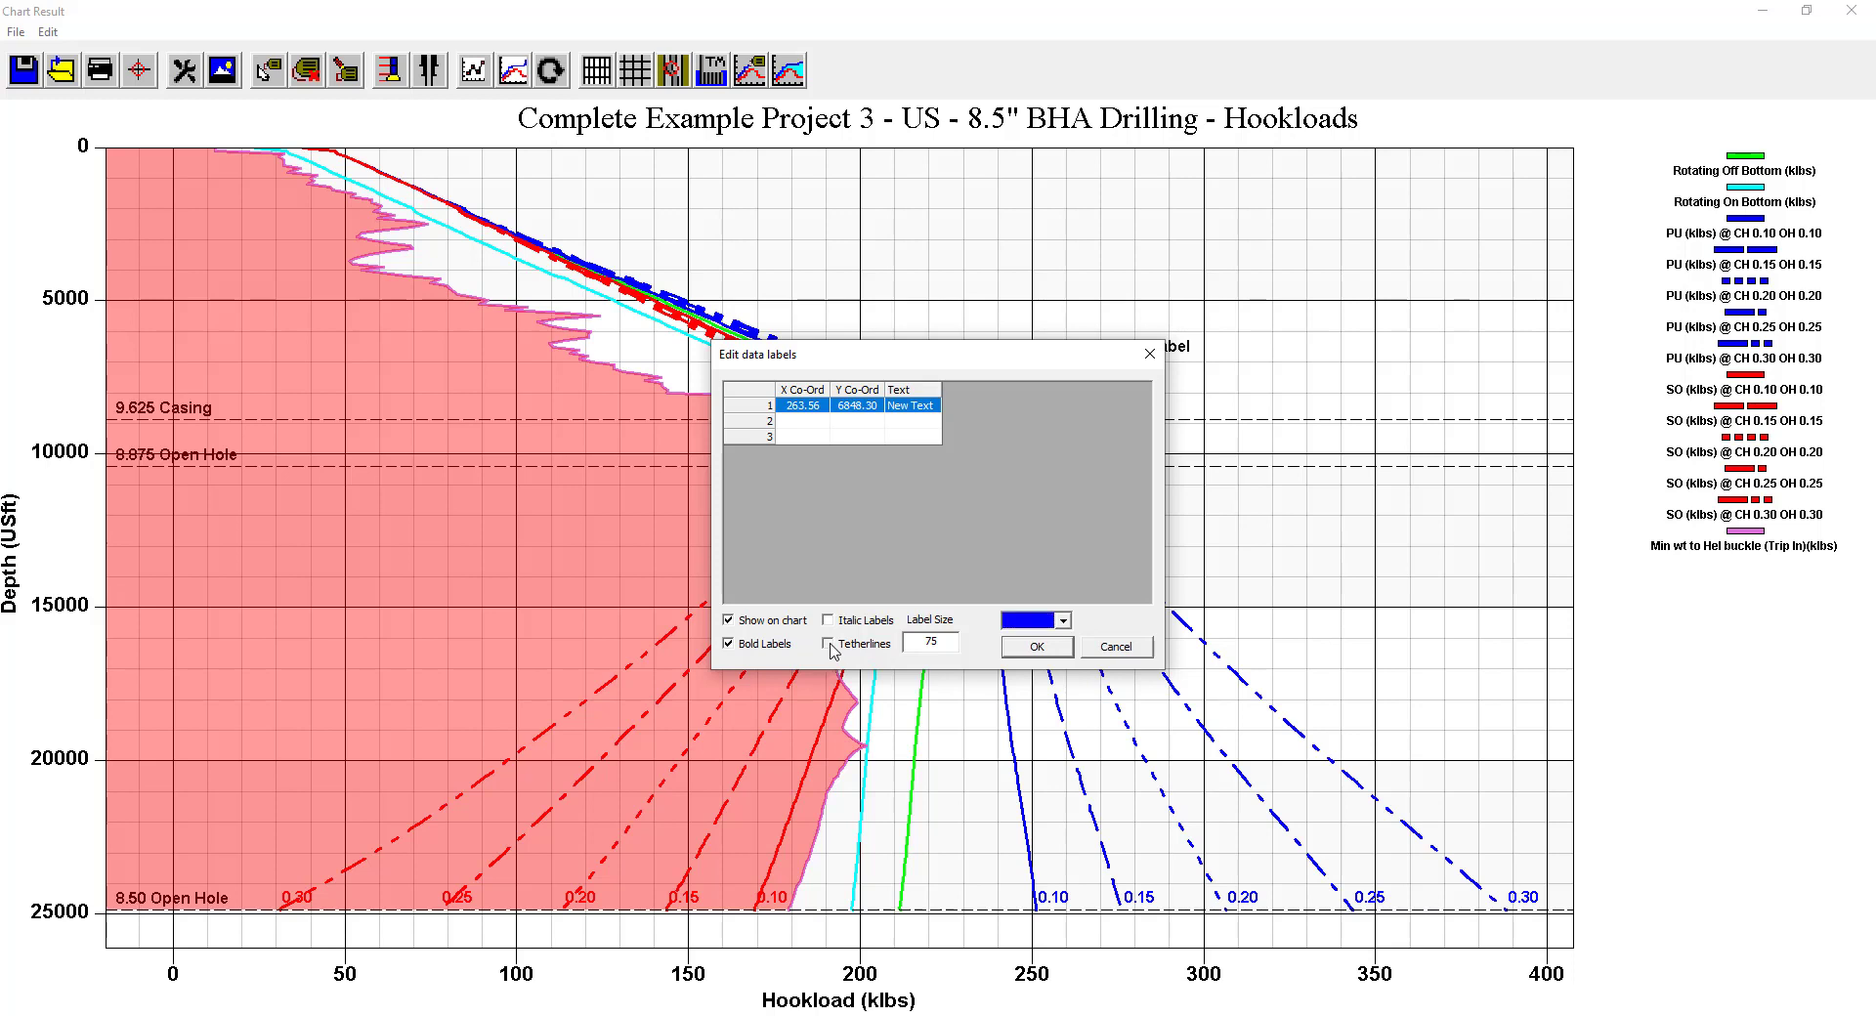
{"action": "left_click", "coordinate": [1049, 651]}
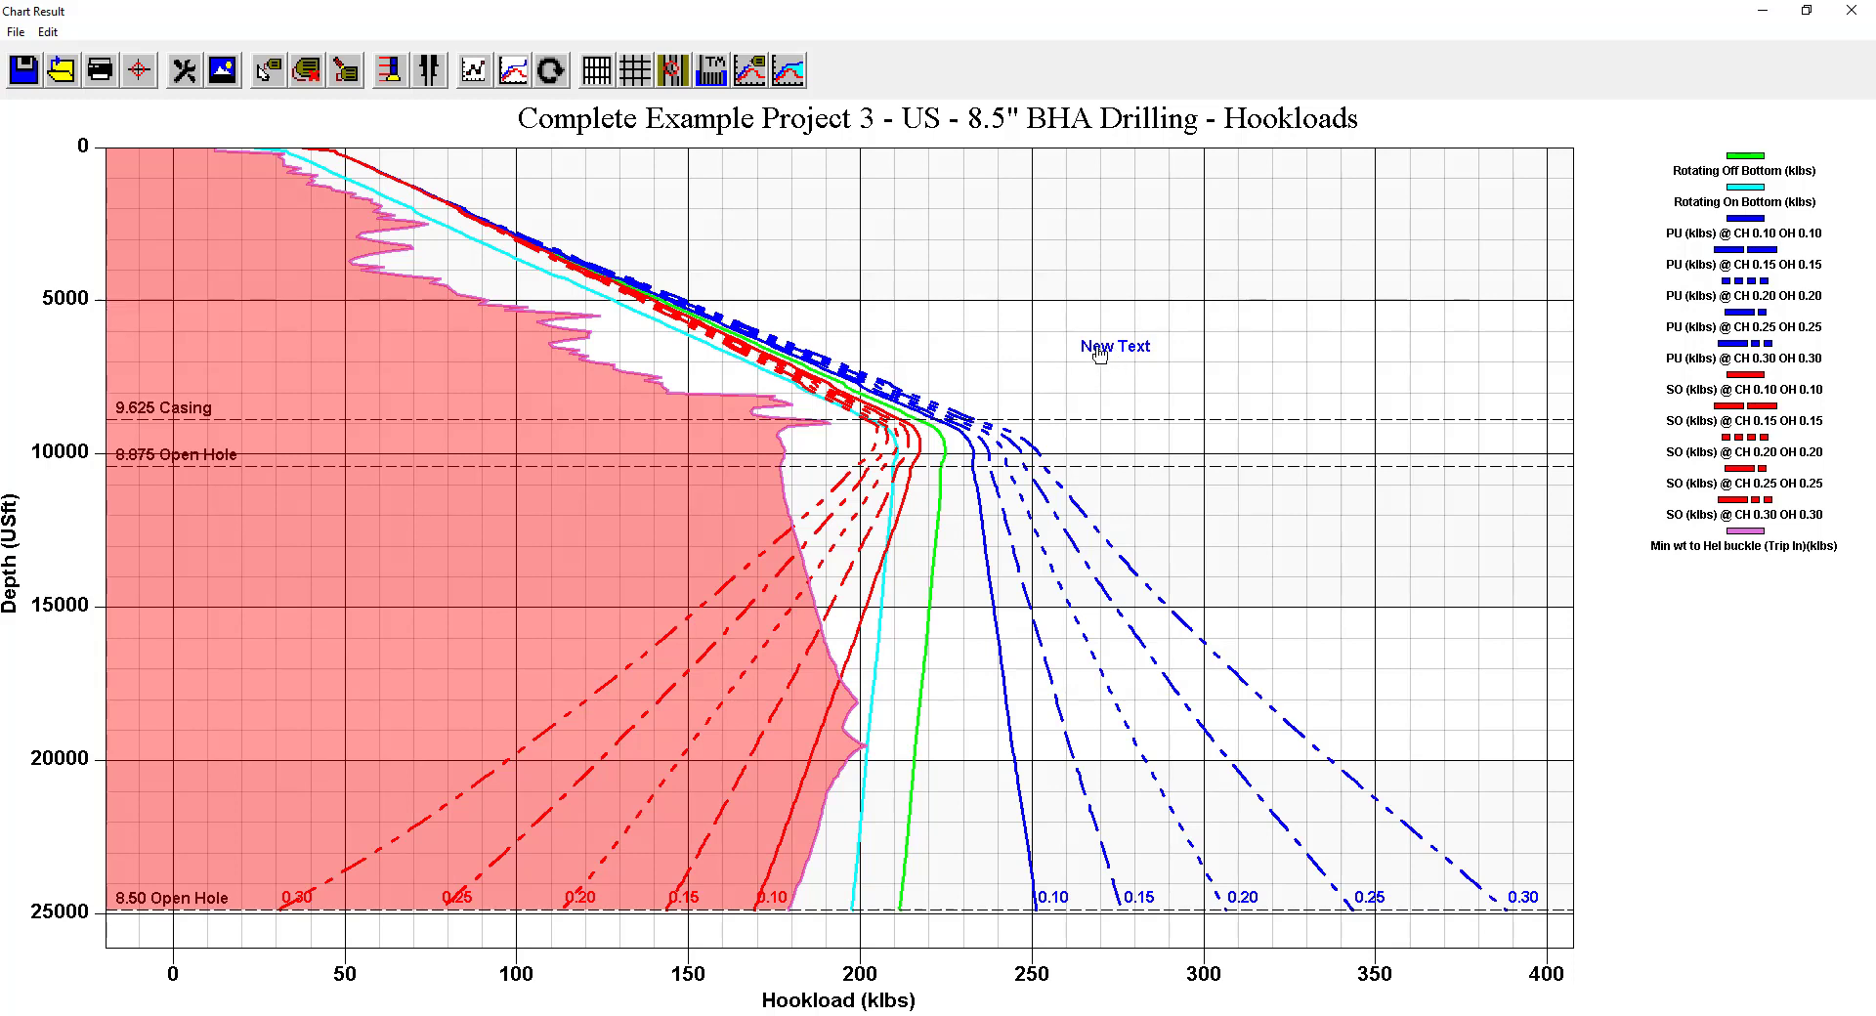
Move the New Text label up above the curves and anchor its tether line on the curves near the 9.625 casing depth.
{"action": "left_click_drag", "start_coordinate": [1099, 354], "coordinate": [946, 246]}
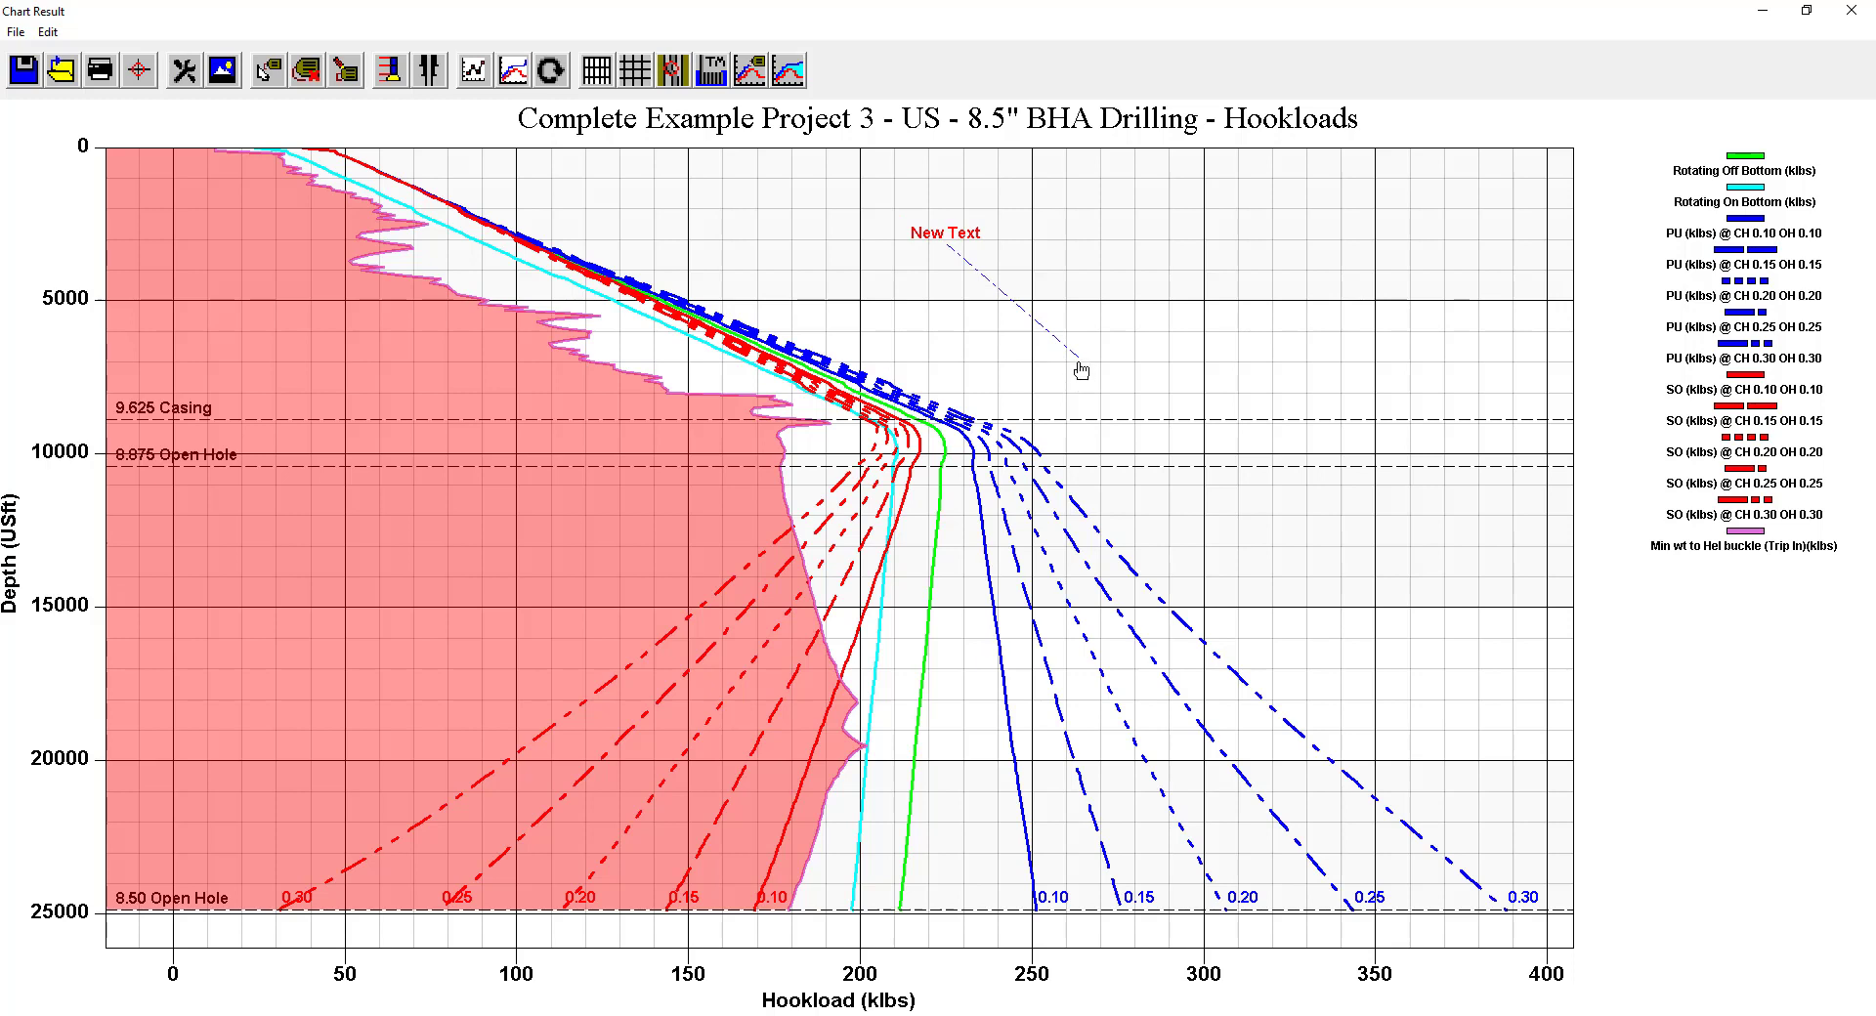
{"action": "left_click_drag", "start_coordinate": [1080, 370], "coordinate": [903, 414]}
{"action": "left_click_drag", "start_coordinate": [879, 420], "coordinate": [943, 442]}
Display the drill string and well geometry table on the Hookloads chart and move it fully inside the plot area.
{"action": "left_click", "coordinate": [394, 72]}
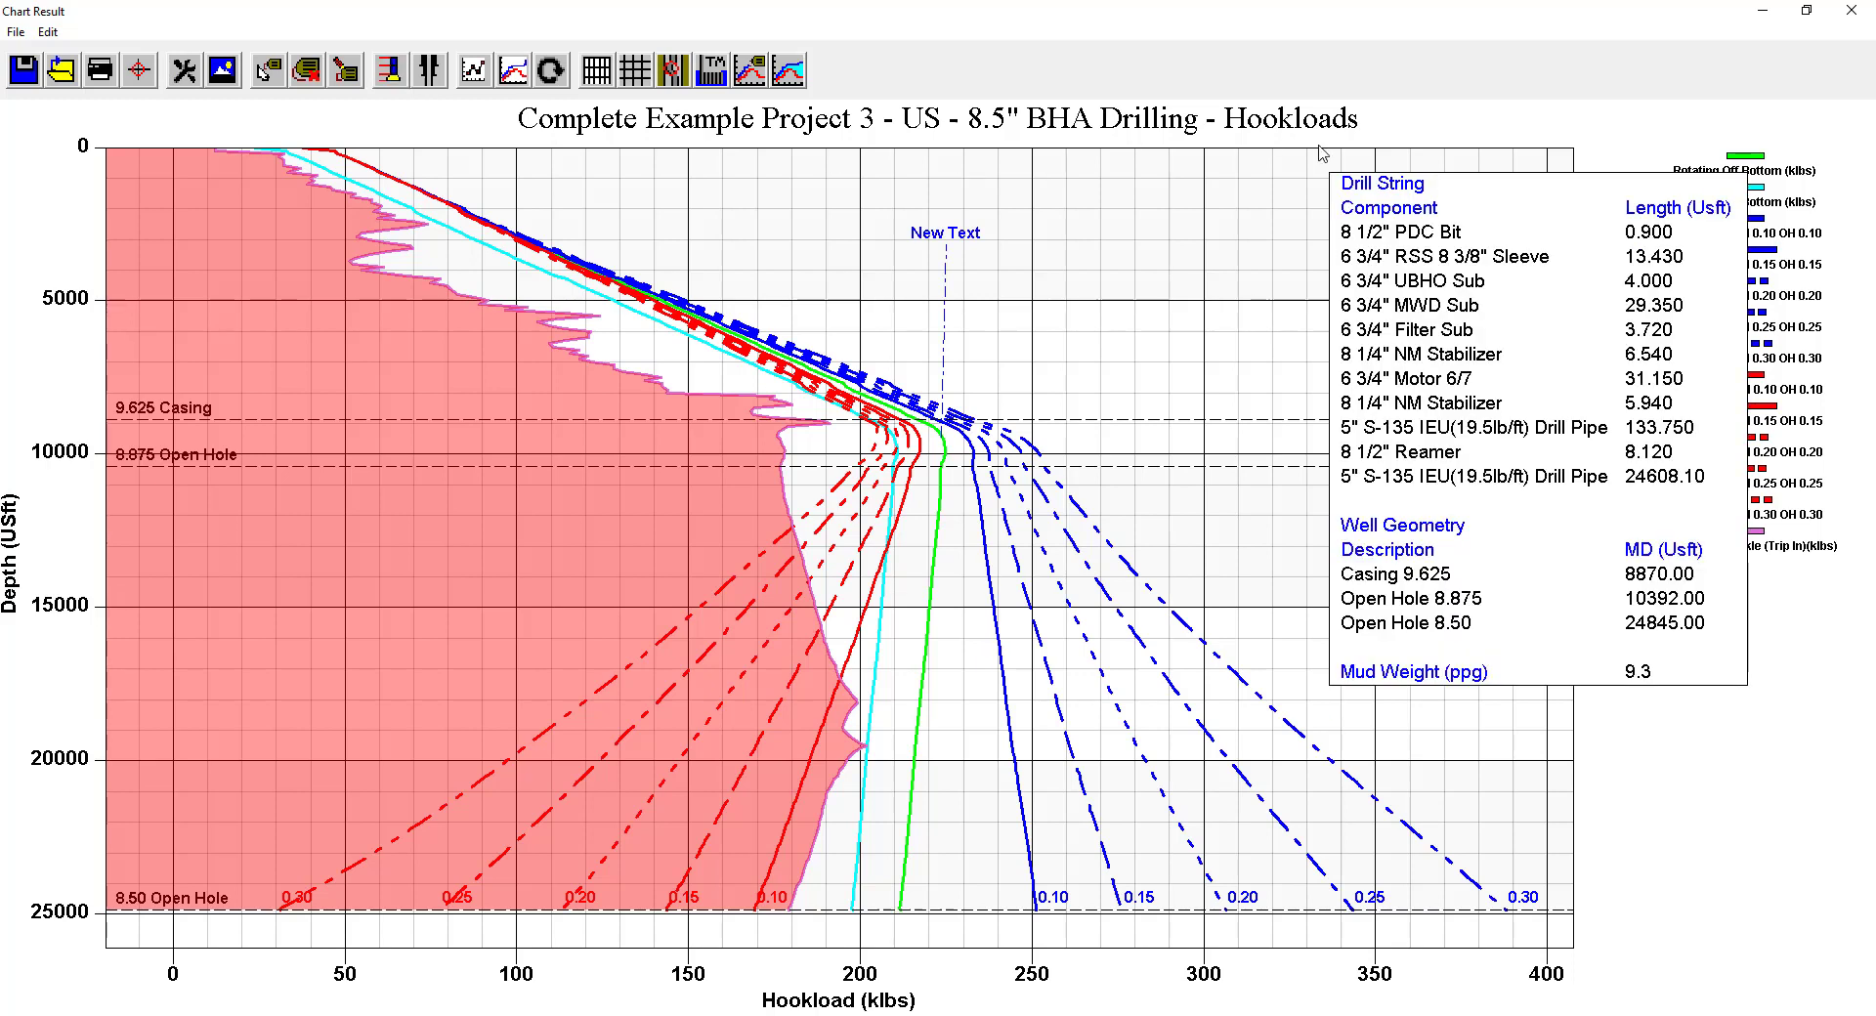
{"action": "left_click_drag", "start_coordinate": [1522, 217], "coordinate": [1340, 209]}
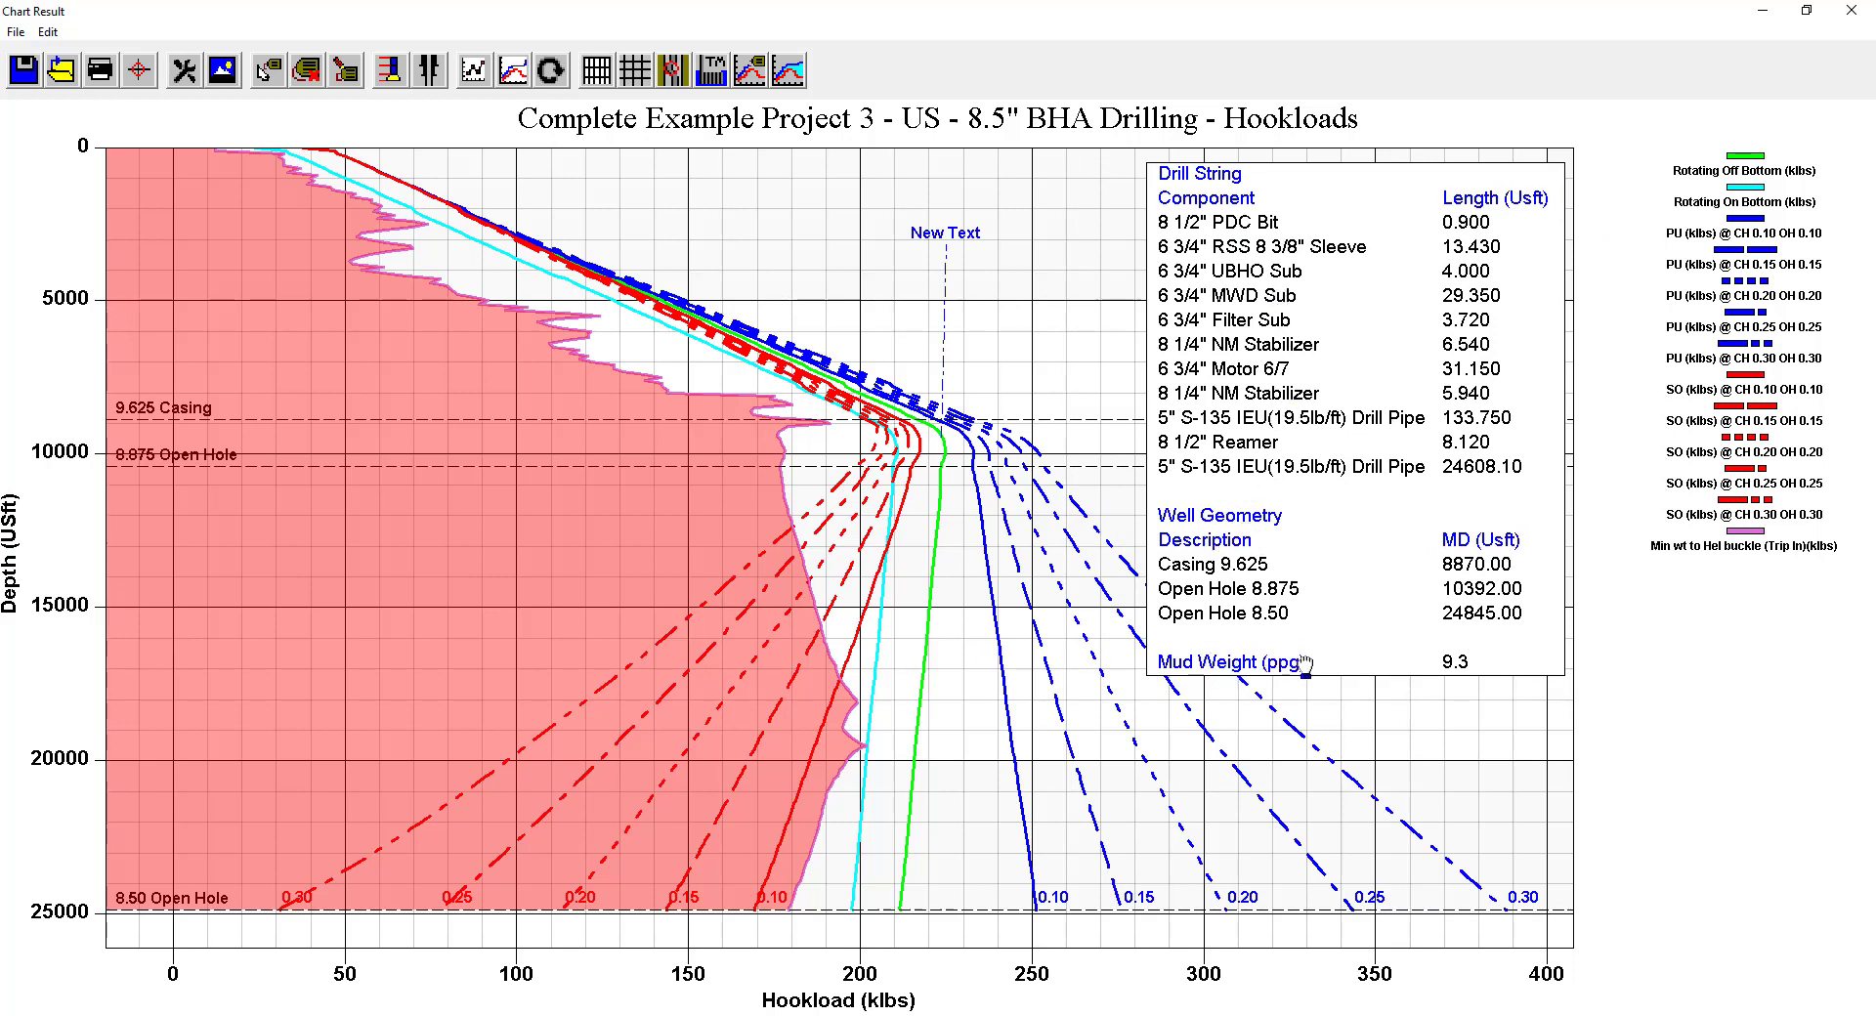
Open the Off Bottom Tensions chart, display the drill string components, examine them zoomed in near the bit, and close the chart.
{"action": "left_click", "coordinate": [742, 80]}
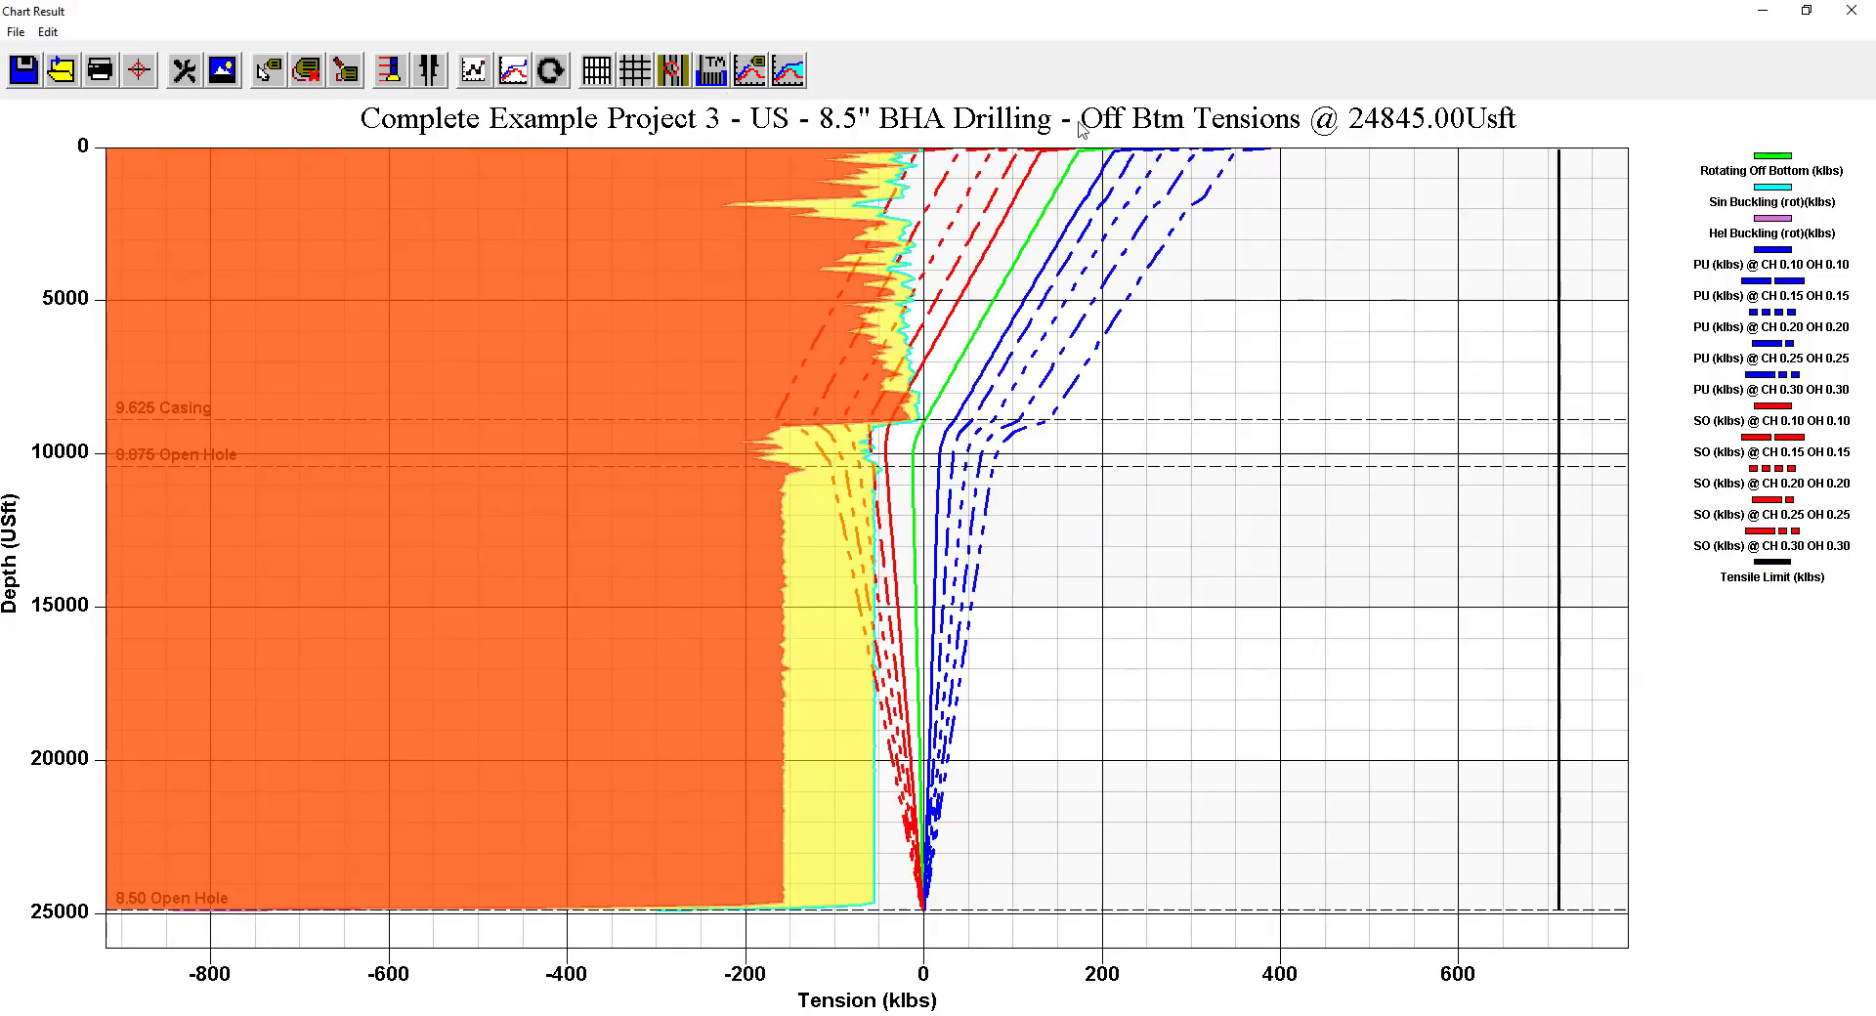
{"action": "left_click", "coordinate": [396, 79]}
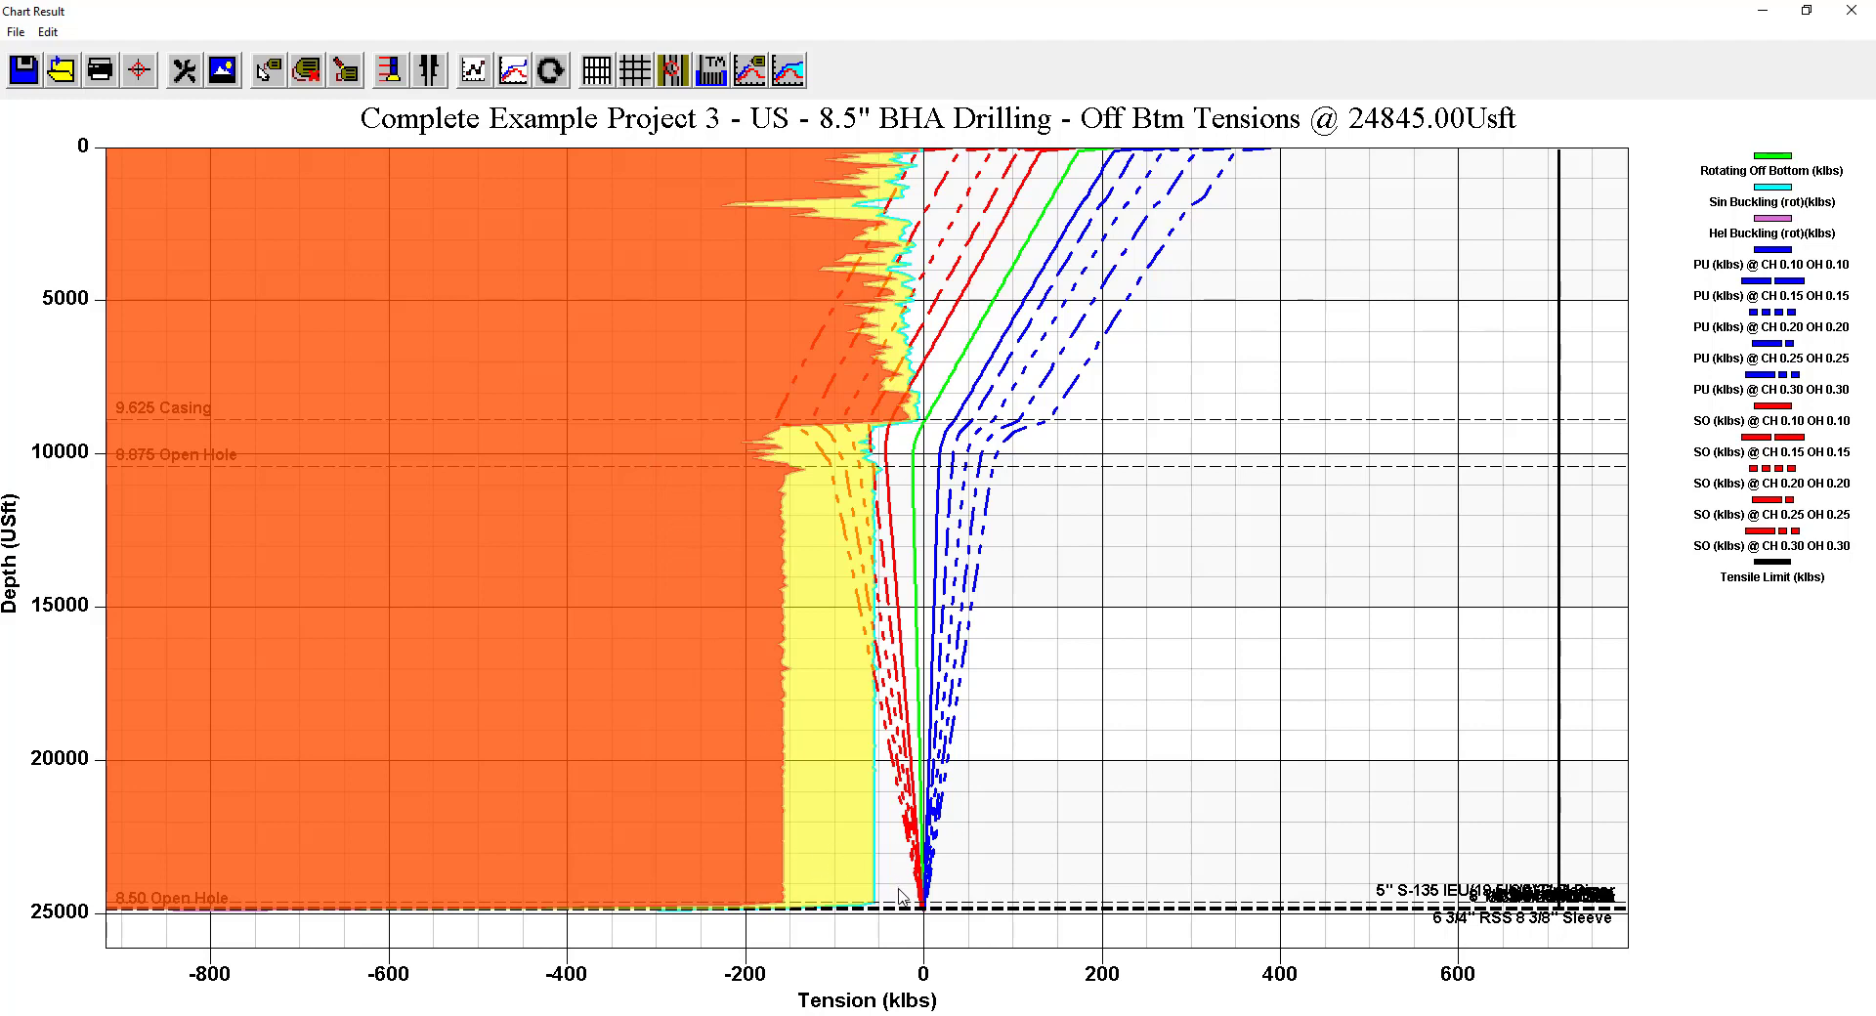
{"action": "left_click_drag", "start_coordinate": [931, 908], "coordinate": [946, 929]}
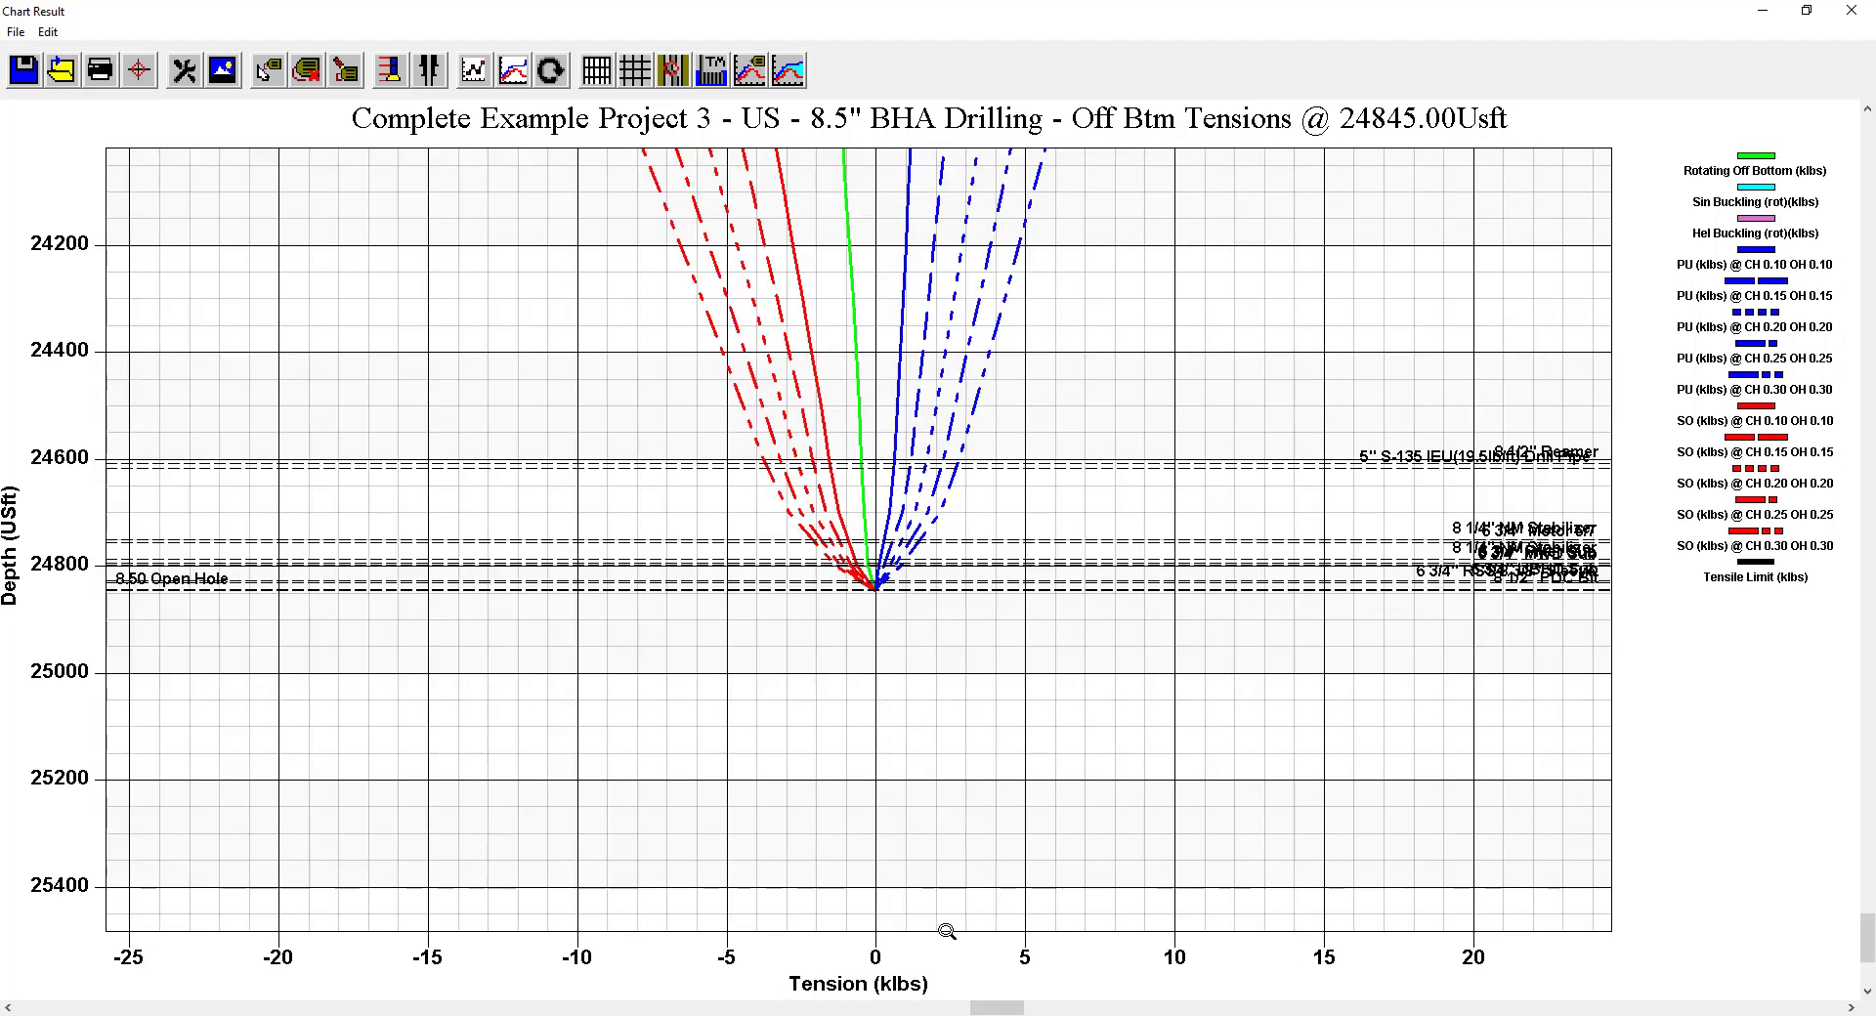
{"action": "left_click_drag", "start_coordinate": [683, 378], "coordinate": [992, 658]}
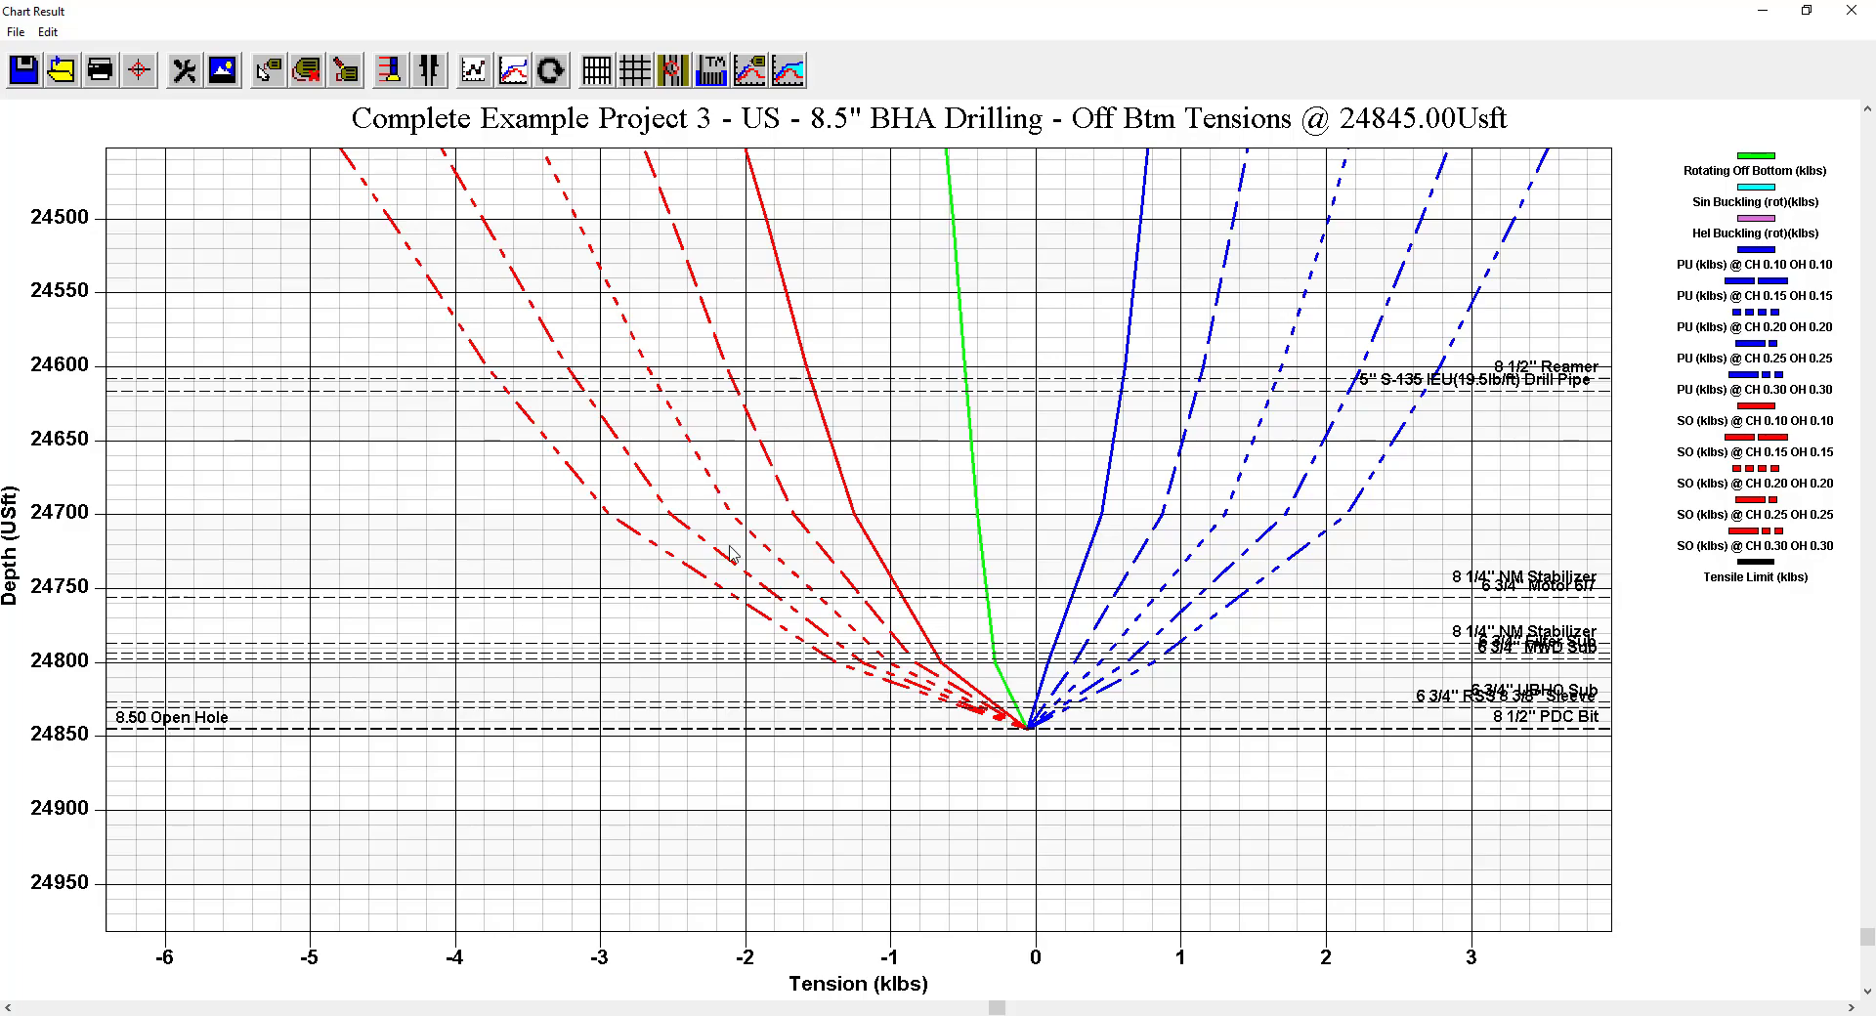
{"action": "left_click", "coordinate": [1850, 10]}
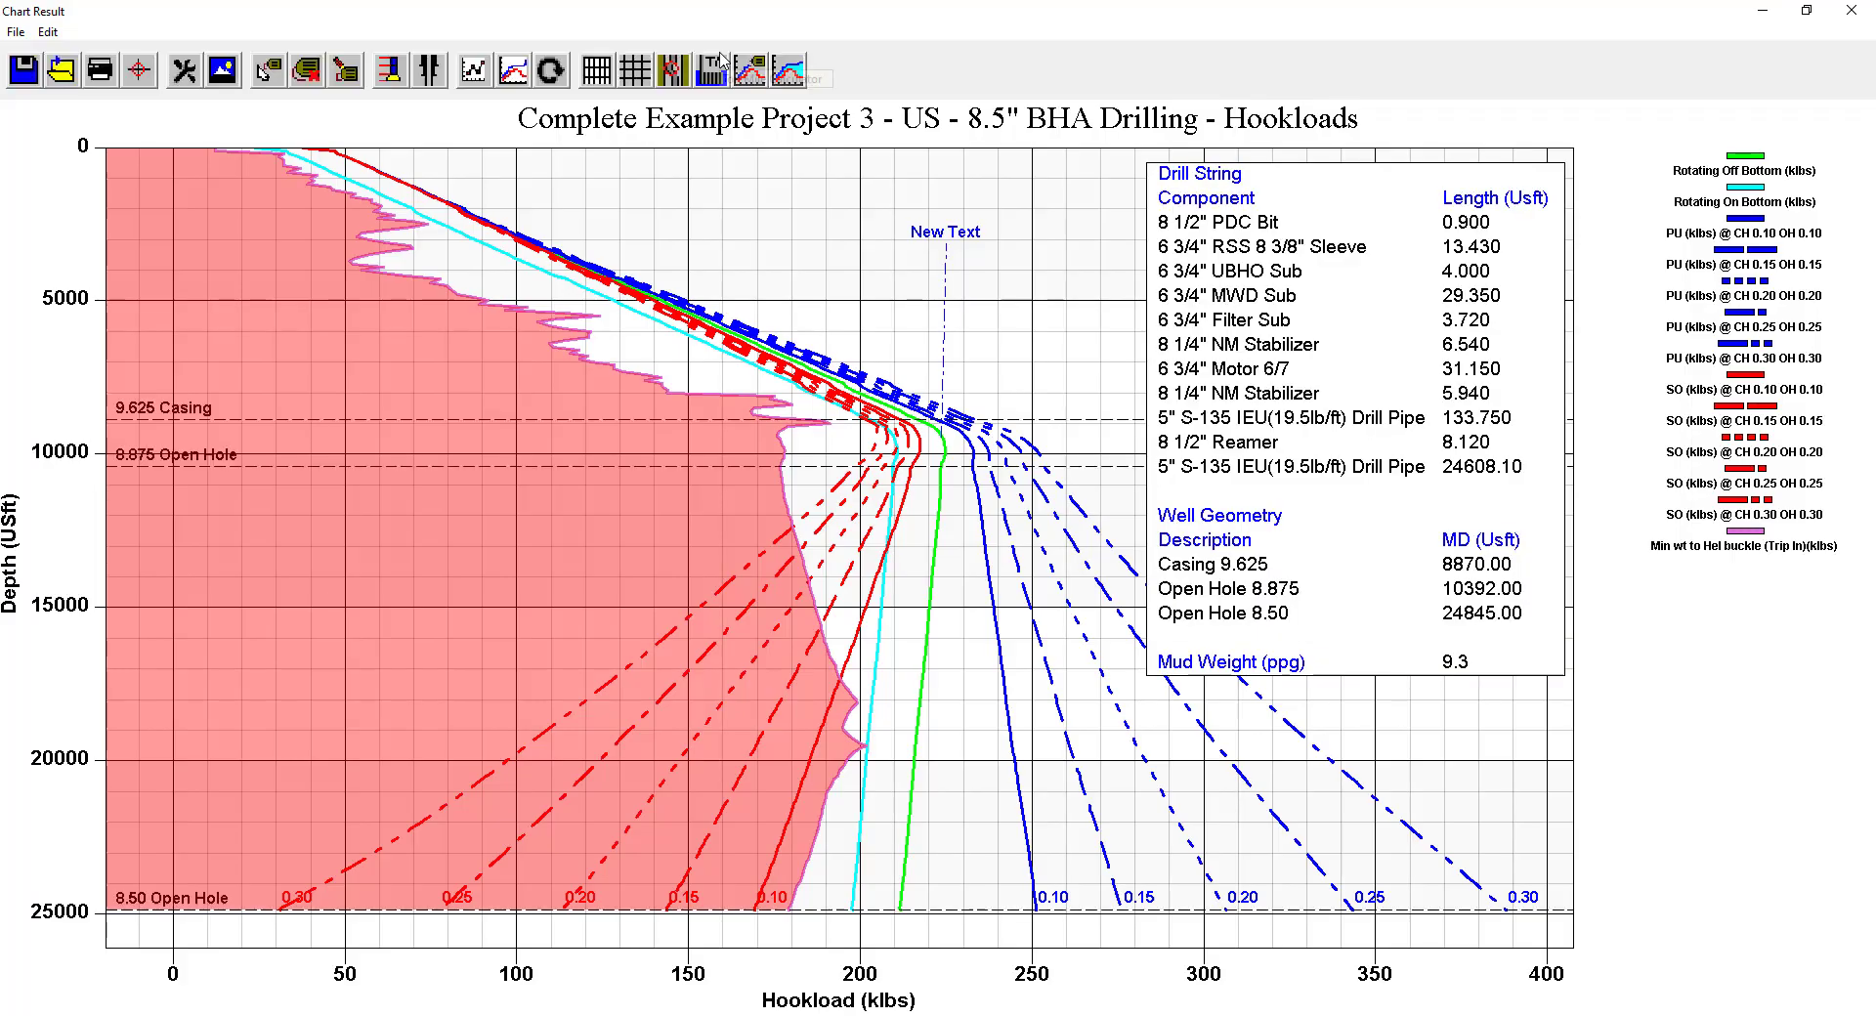
Hide the drill string table on the Hookloads chart, and switch the well geometry display off and back on.
{"action": "left_click", "coordinate": [395, 70]}
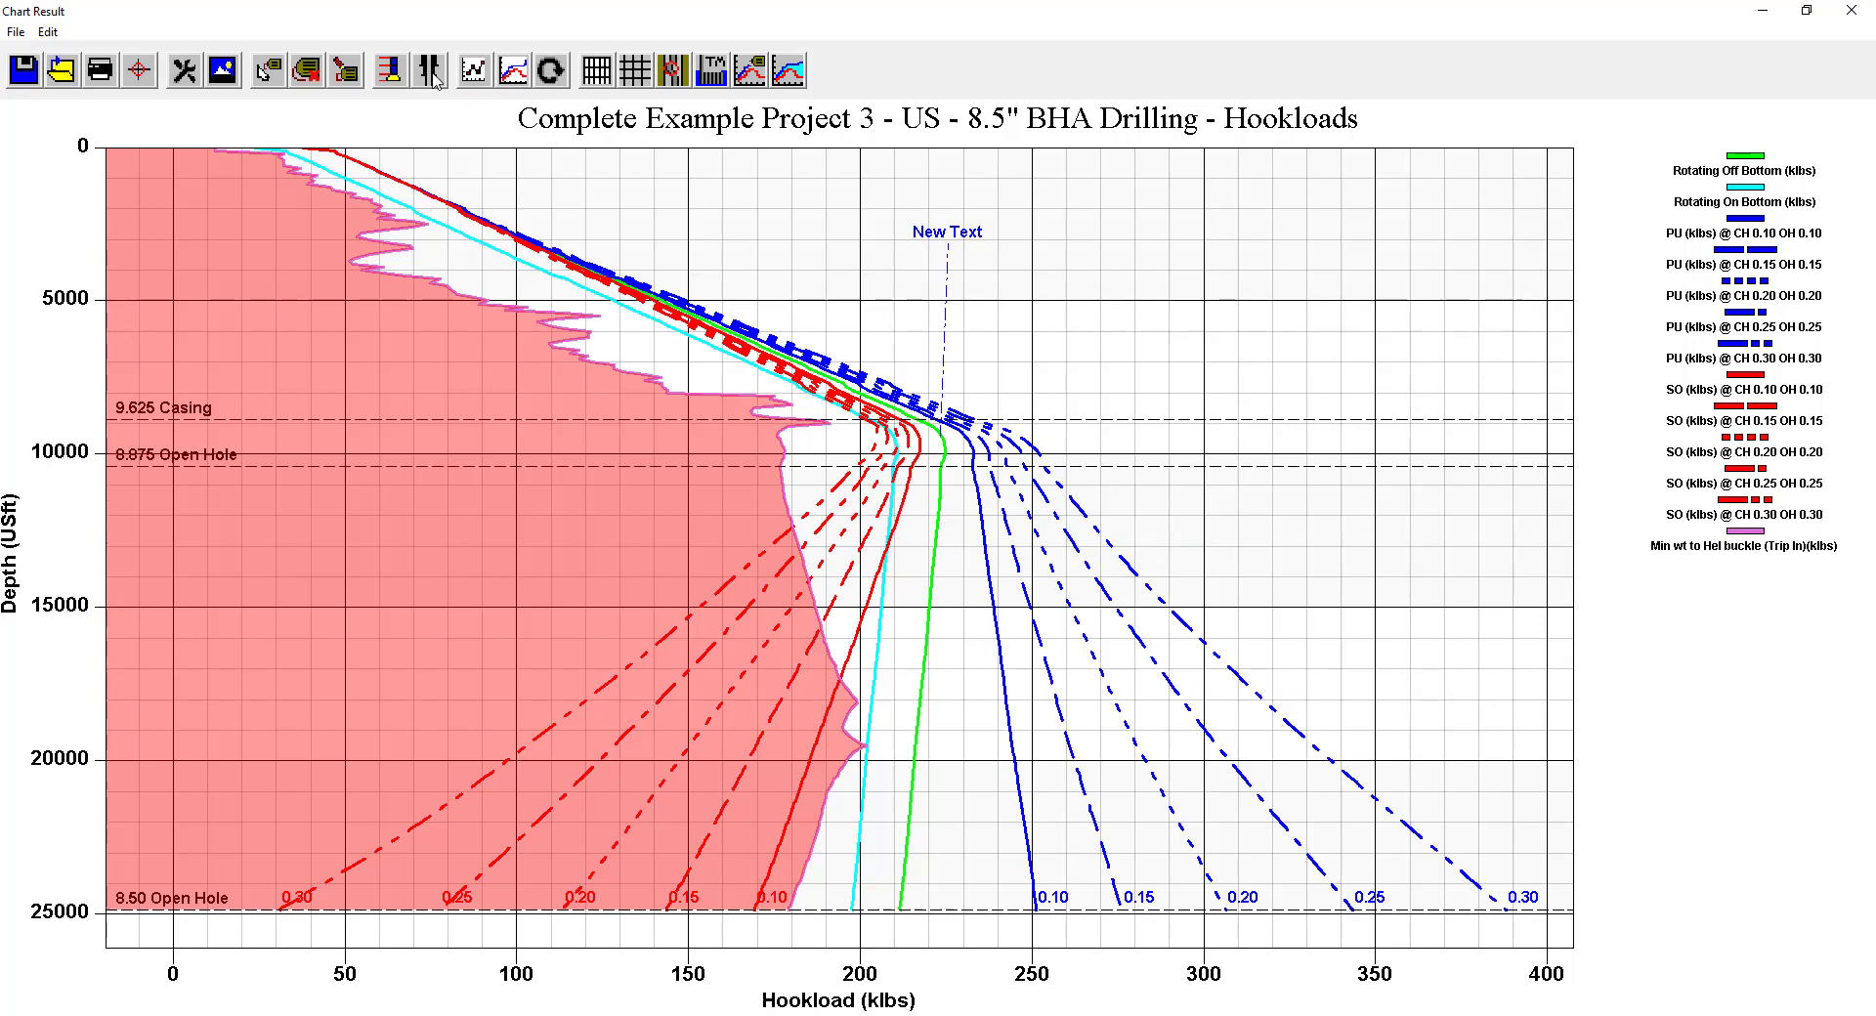
{"action": "left_click", "coordinate": [432, 78]}
{"action": "left_click", "coordinate": [430, 78]}
Review the drilling data and pressure gradient series that can be added to the chart, without adding any.
{"action": "left_click", "coordinate": [474, 70]}
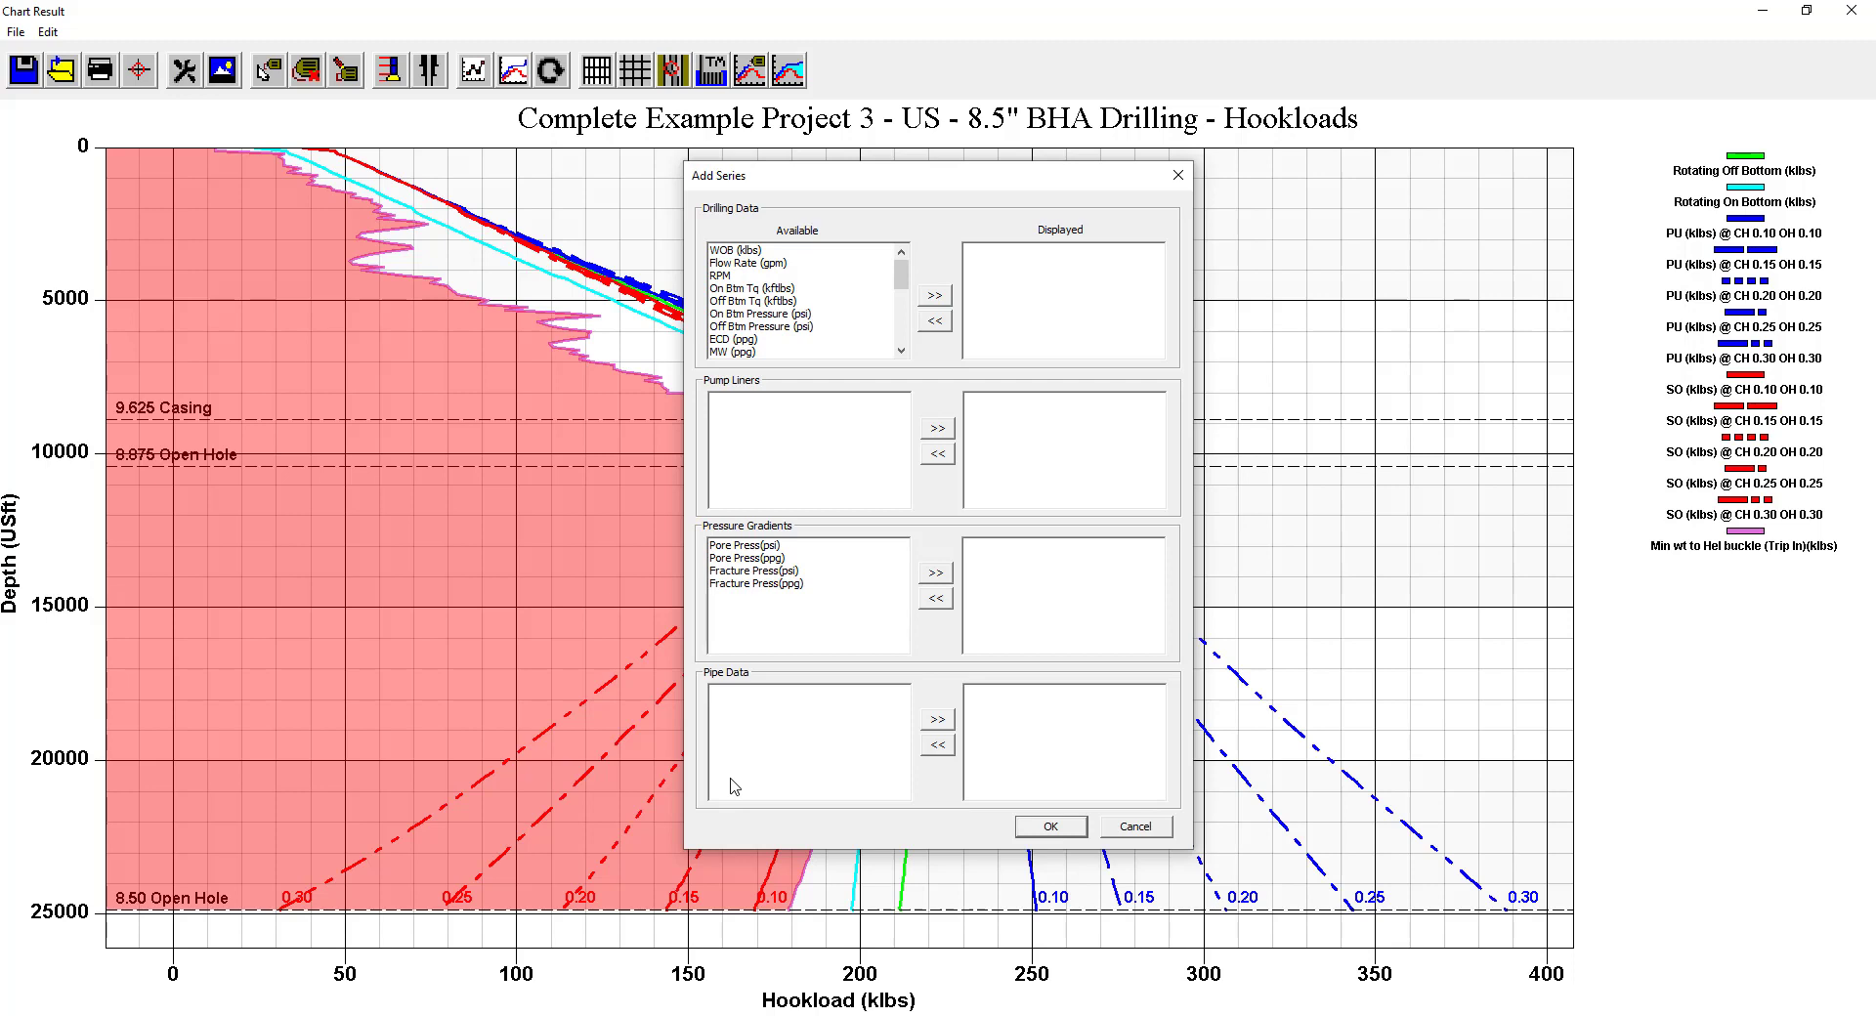
{"action": "left_click", "coordinate": [1160, 835]}
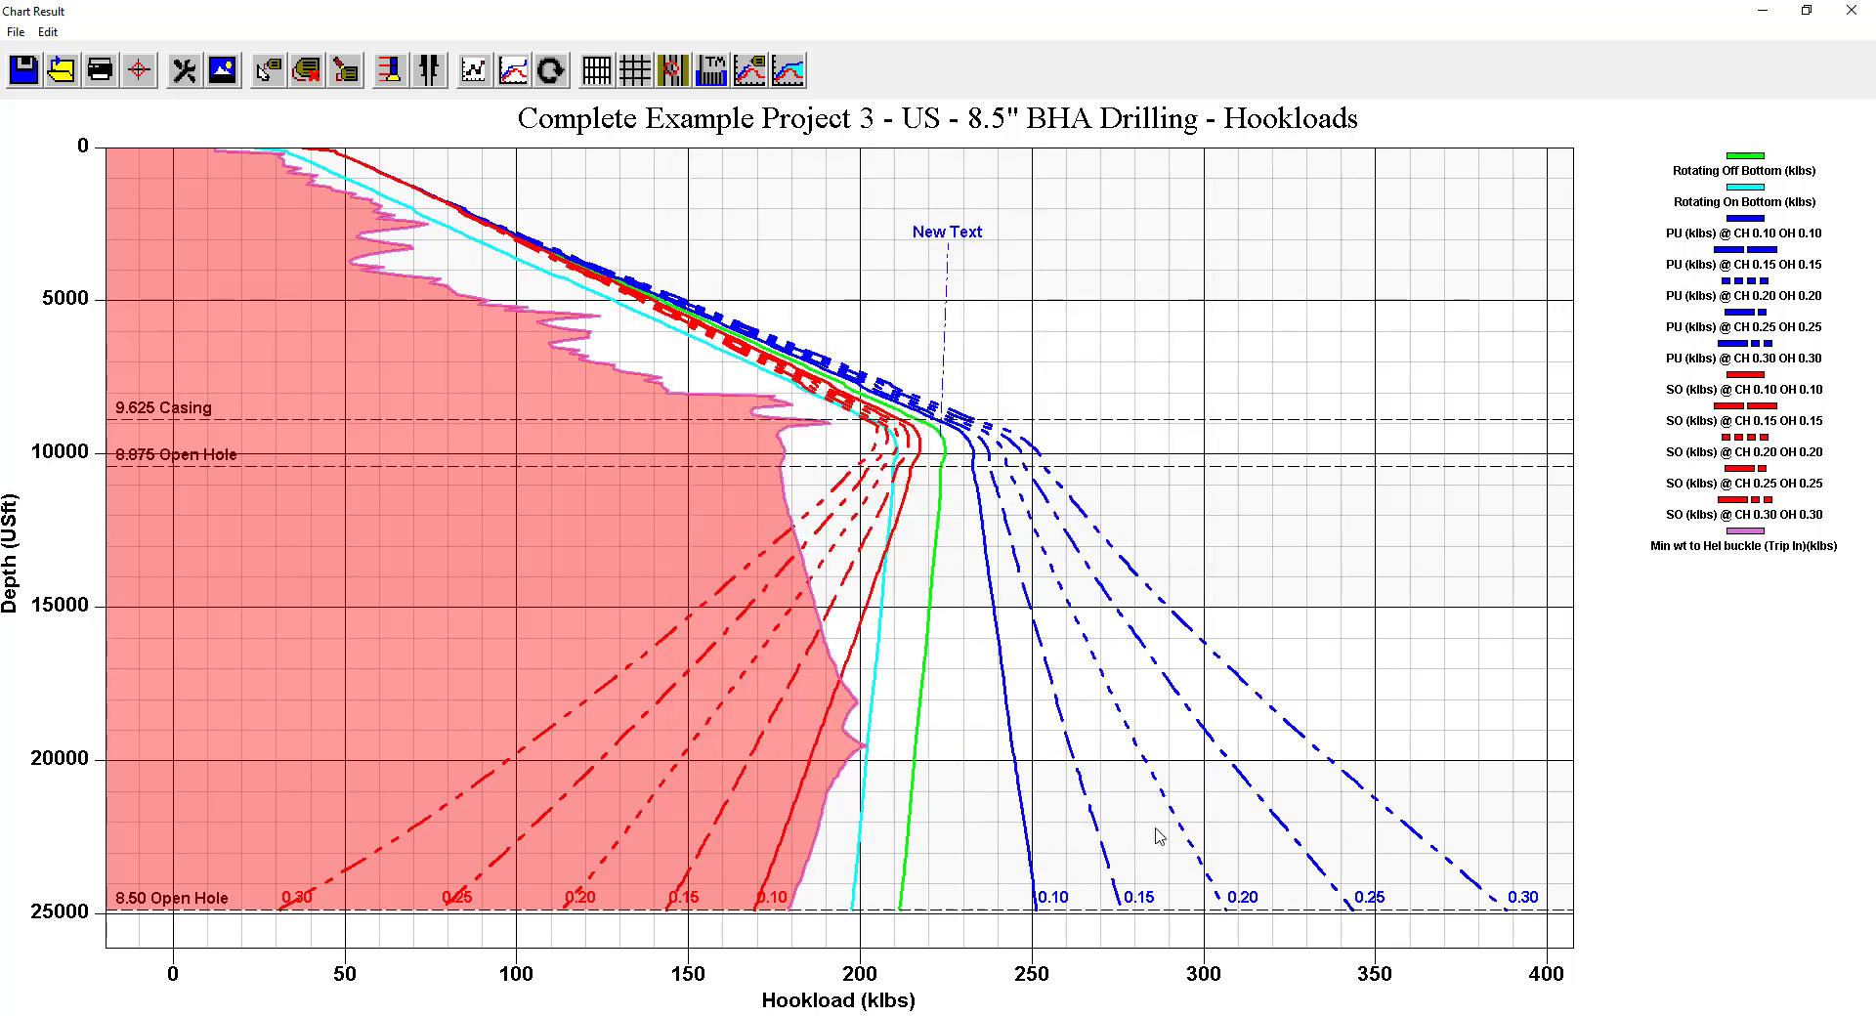
Turn on all series of the Hookloads chart, including the five Sliding curves at 14 WOB.
{"action": "left_click", "coordinate": [519, 80]}
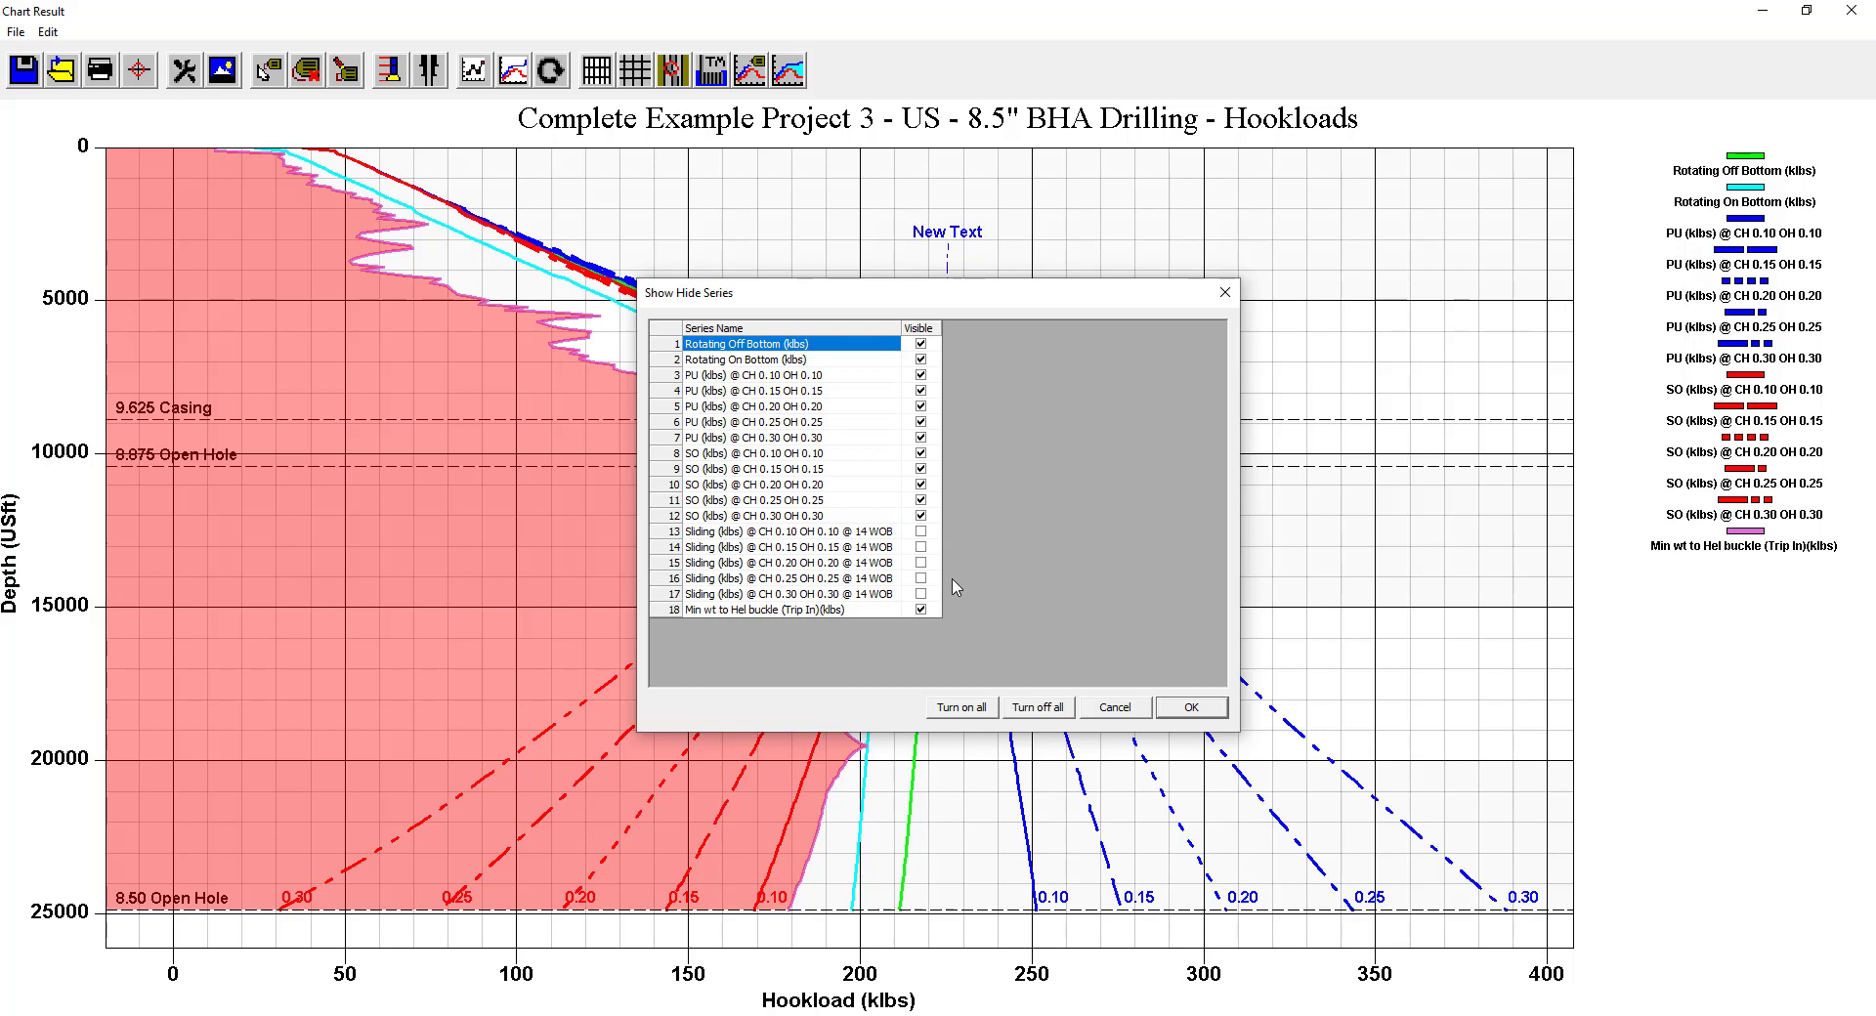
{"action": "left_click", "coordinate": [971, 716]}
{"action": "left_click", "coordinate": [1192, 709]}
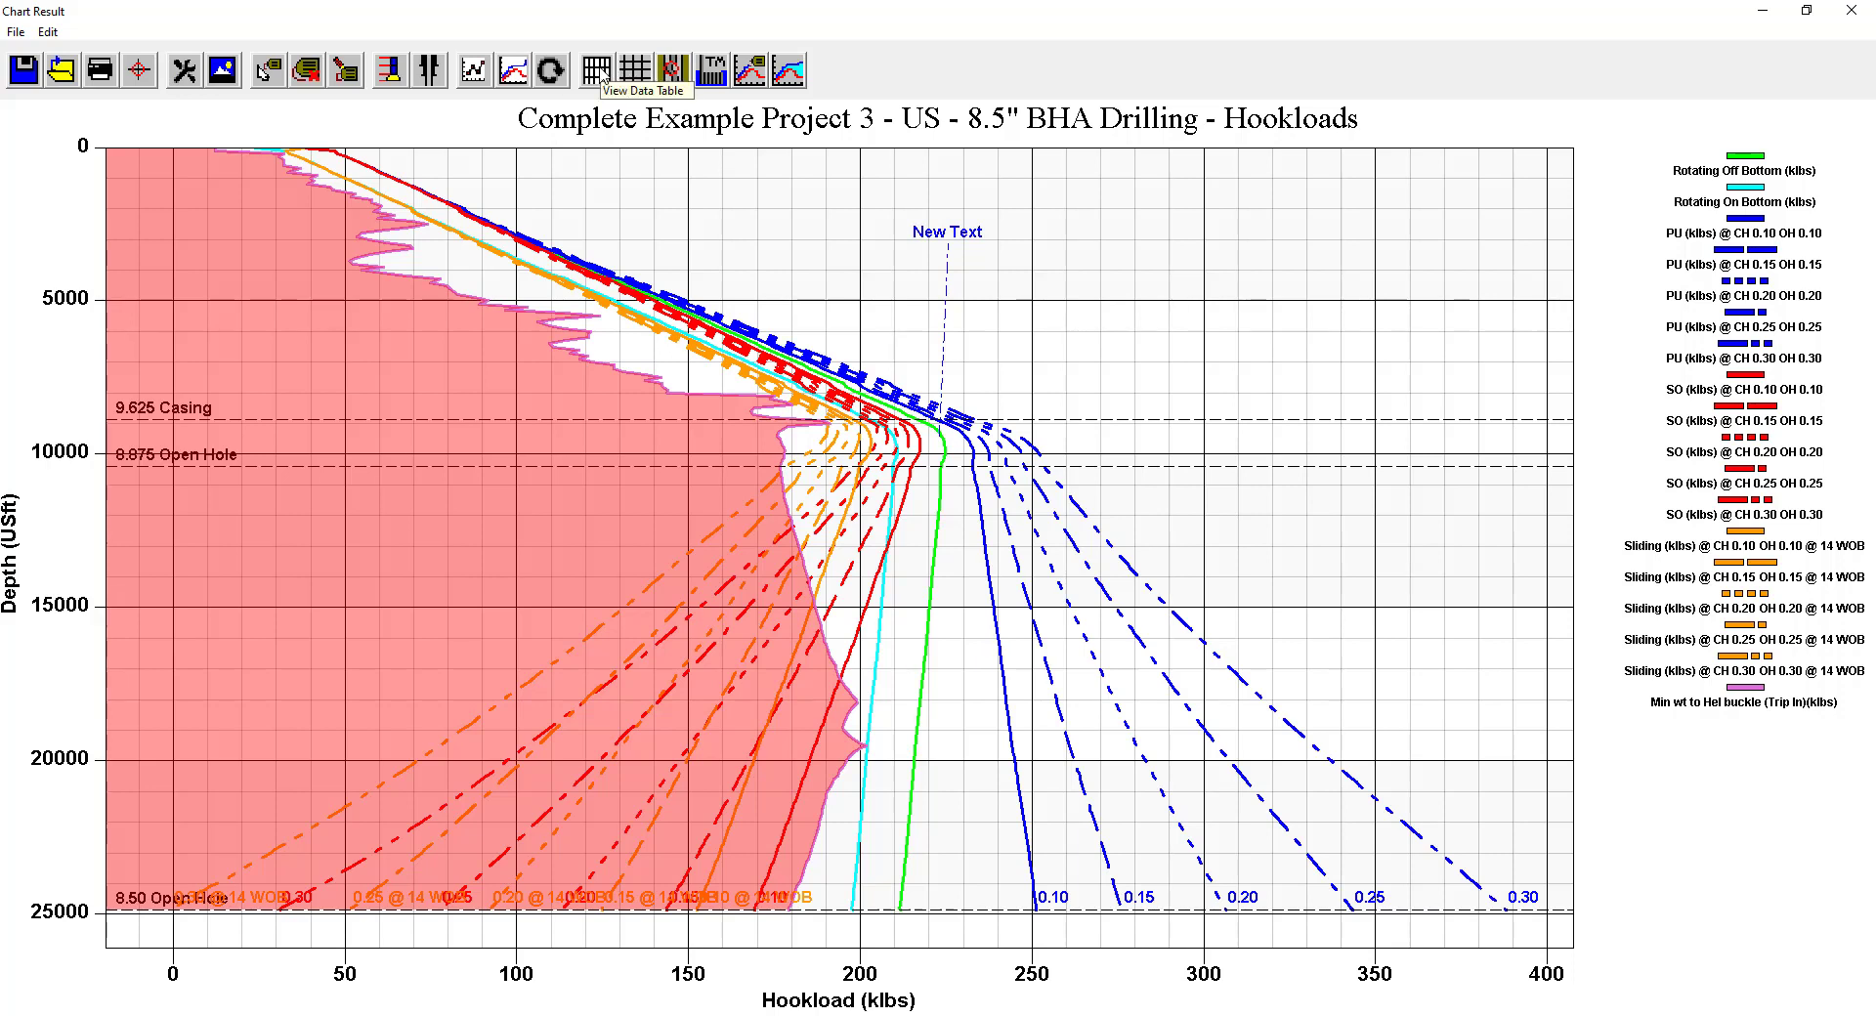
View the chart's data table, check the file types available for saving it, and cancel the save.
{"action": "left_click", "coordinate": [597, 70]}
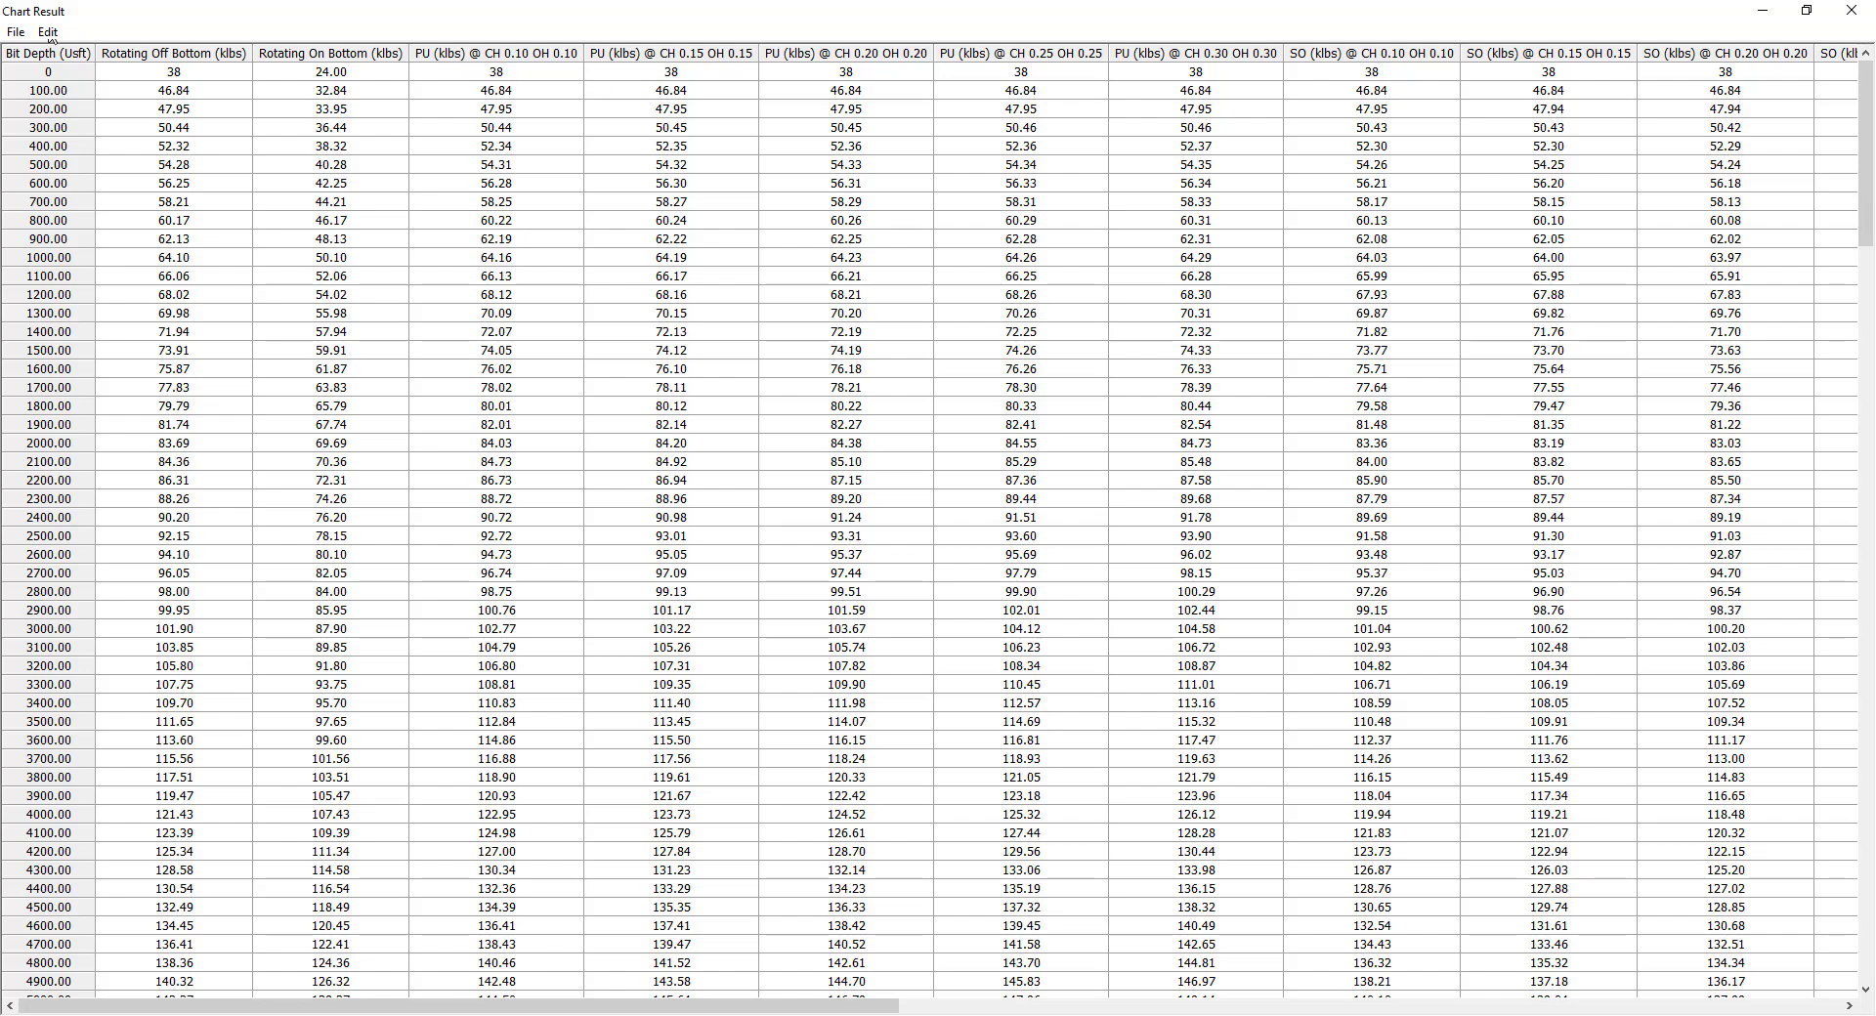
{"action": "left_click", "coordinate": [16, 32]}
{"action": "left_click", "coordinate": [31, 55]}
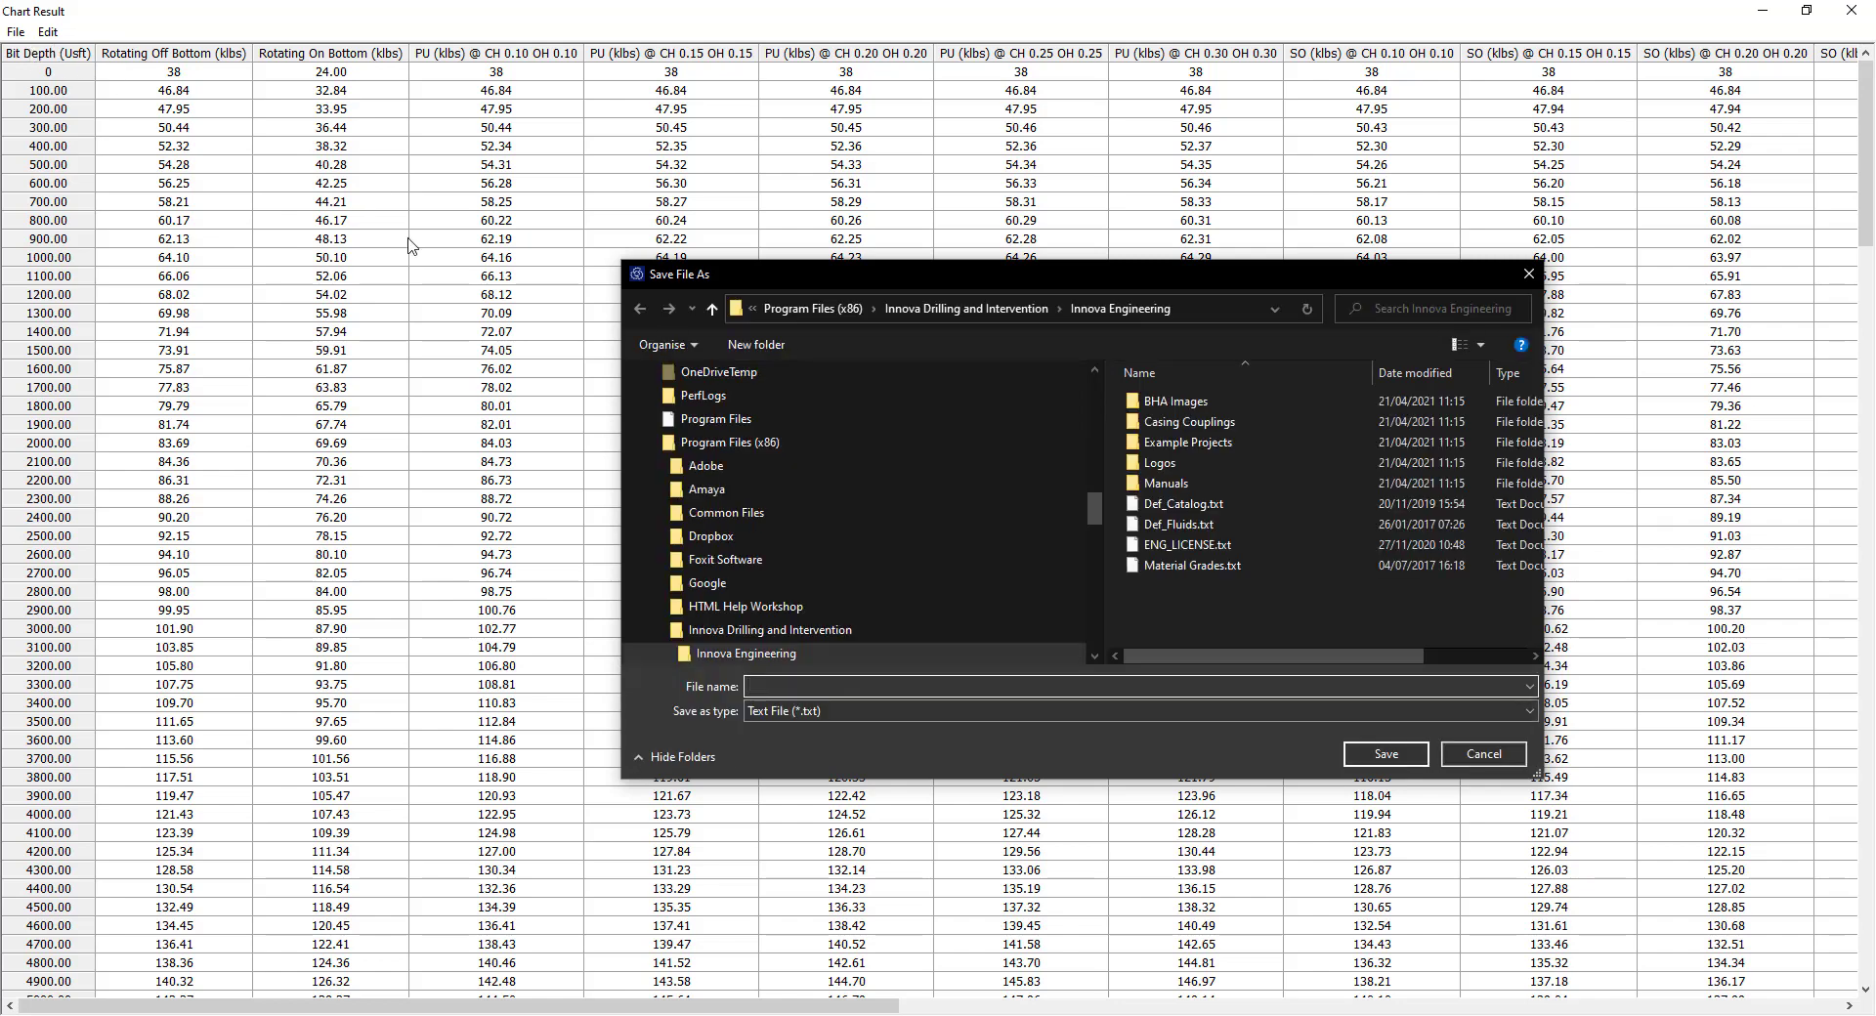
{"action": "left_click", "coordinate": [846, 713]}
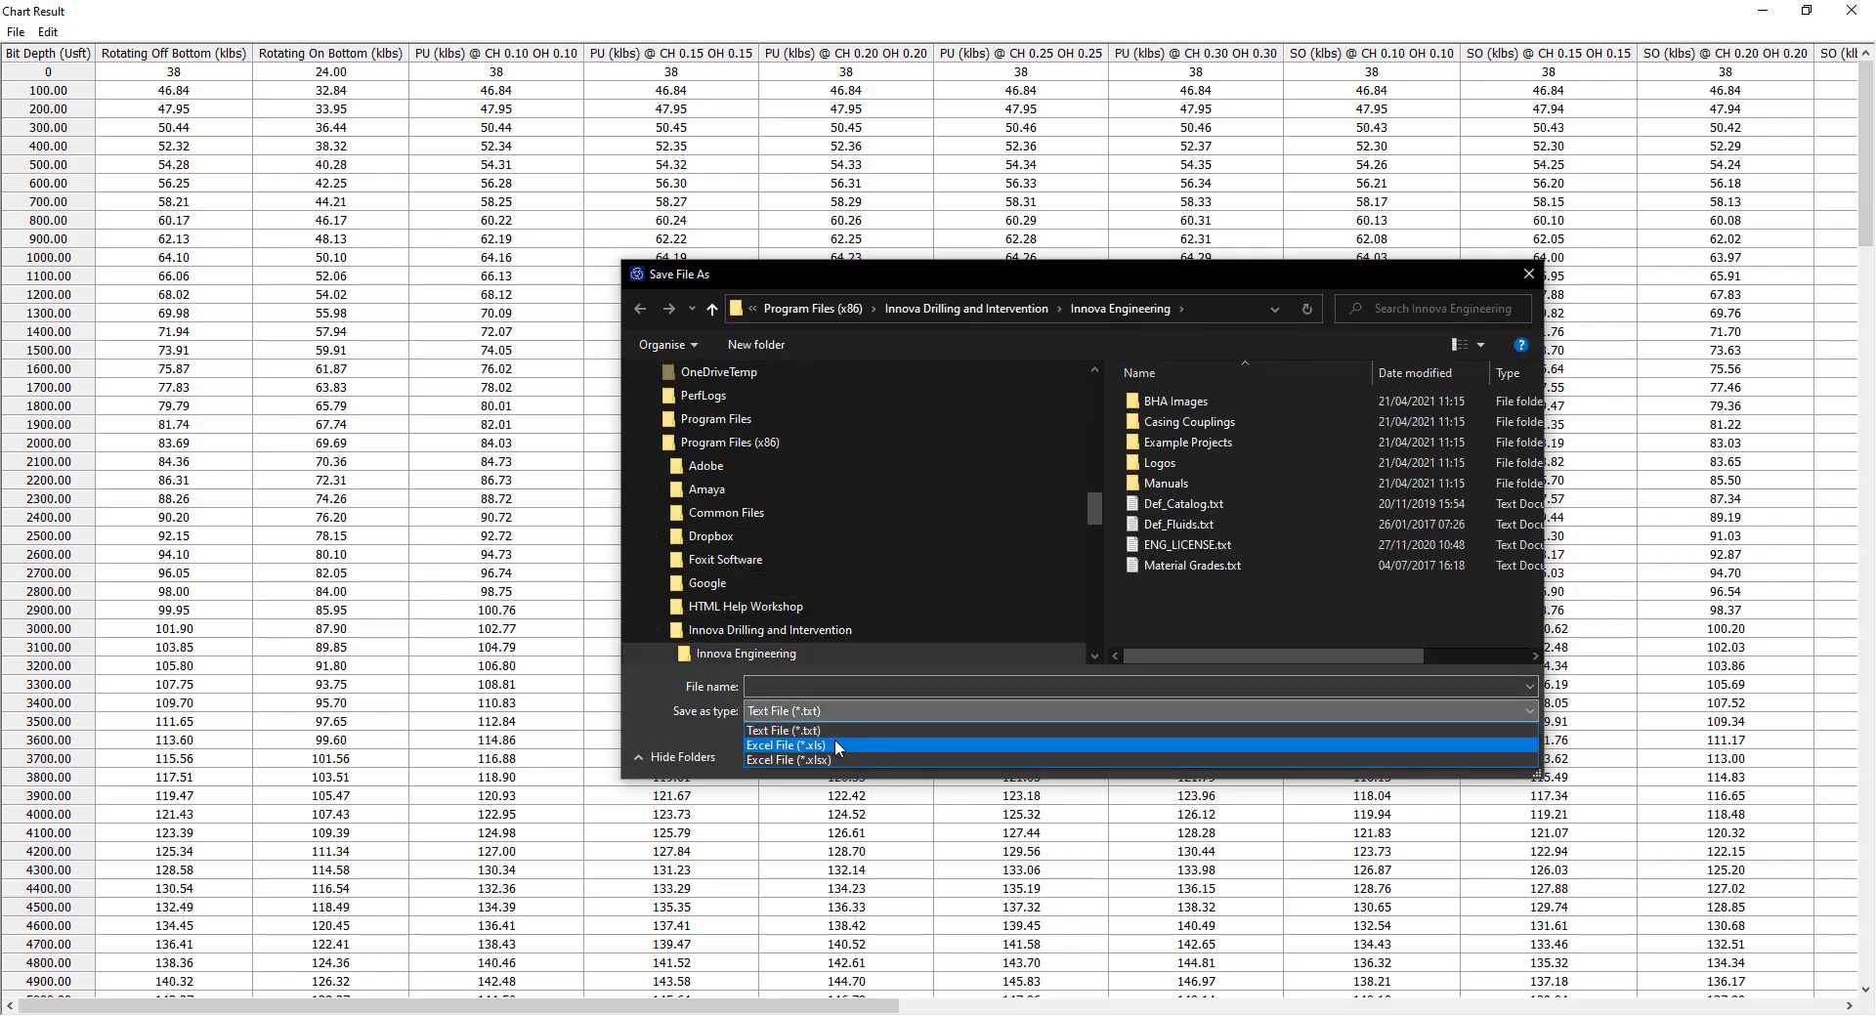
{"action": "left_click", "coordinate": [641, 713]}
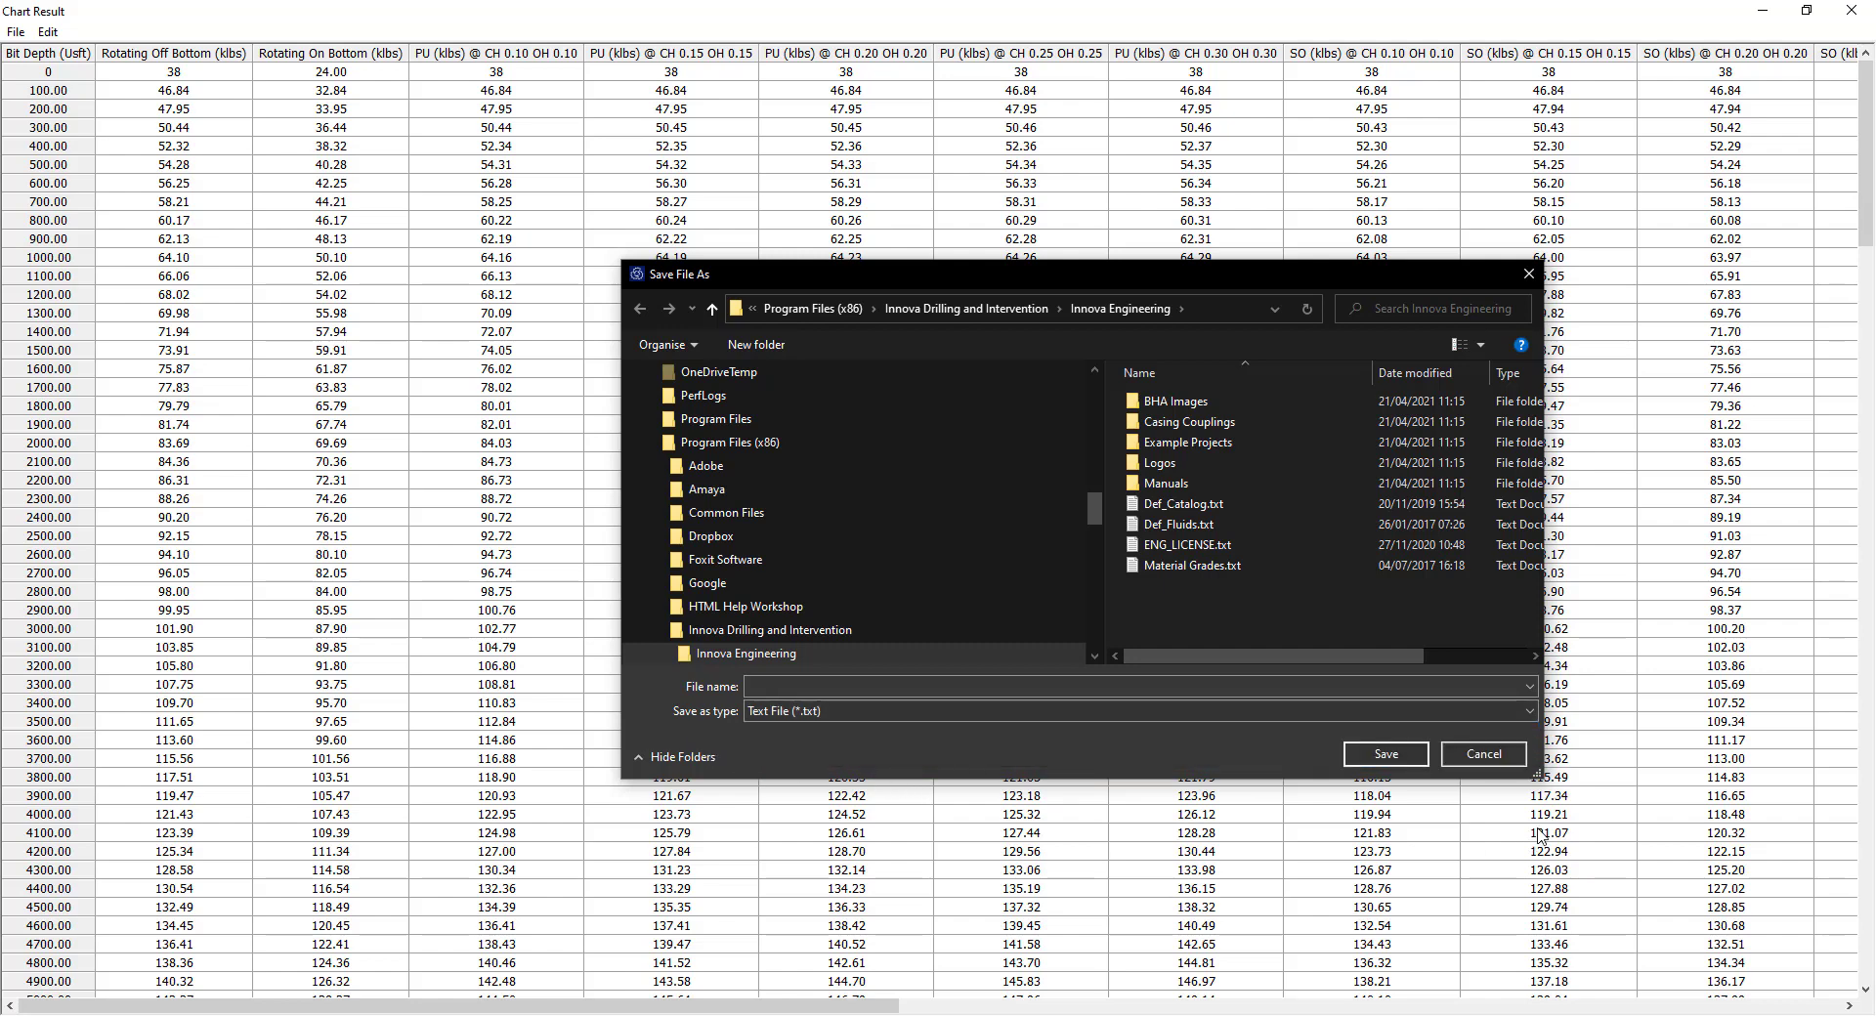
{"action": "left_click", "coordinate": [1483, 753]}
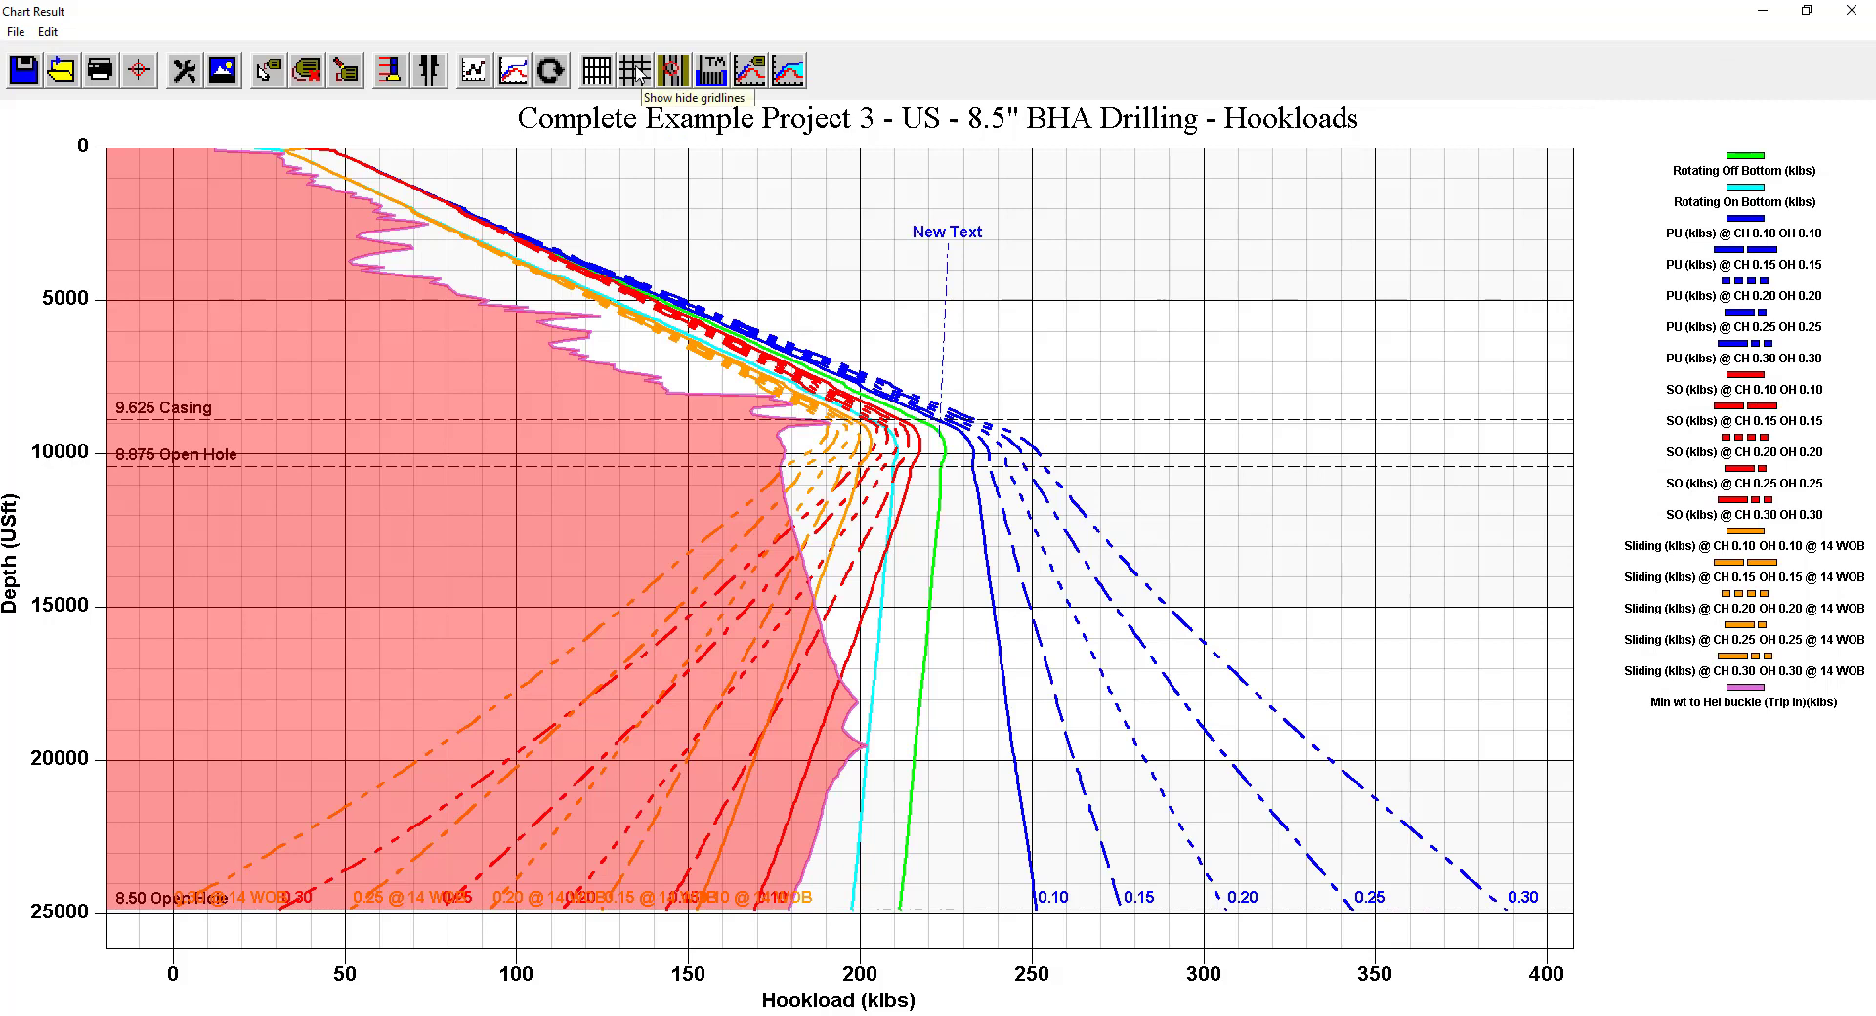
Toggle the chart gridlines off and back on to compare the appearance.
{"action": "left_click", "coordinate": [637, 77]}
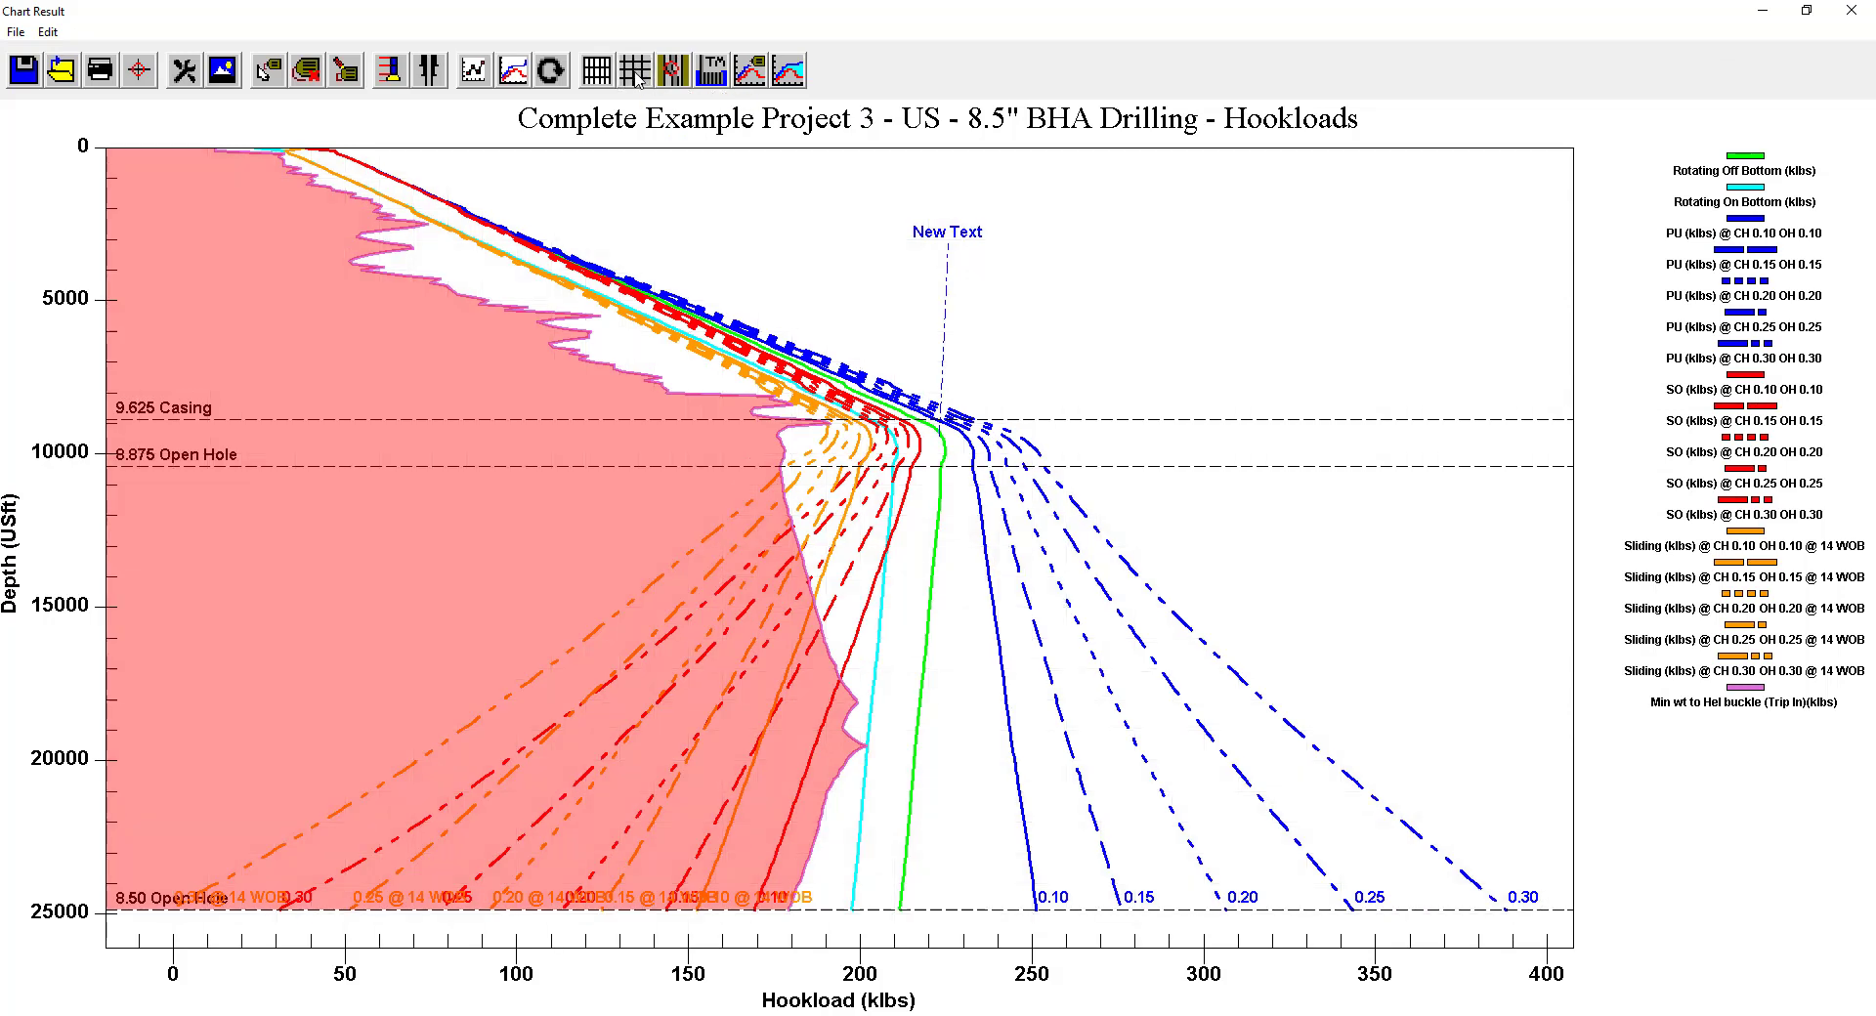
{"action": "left_click", "coordinate": [636, 78]}
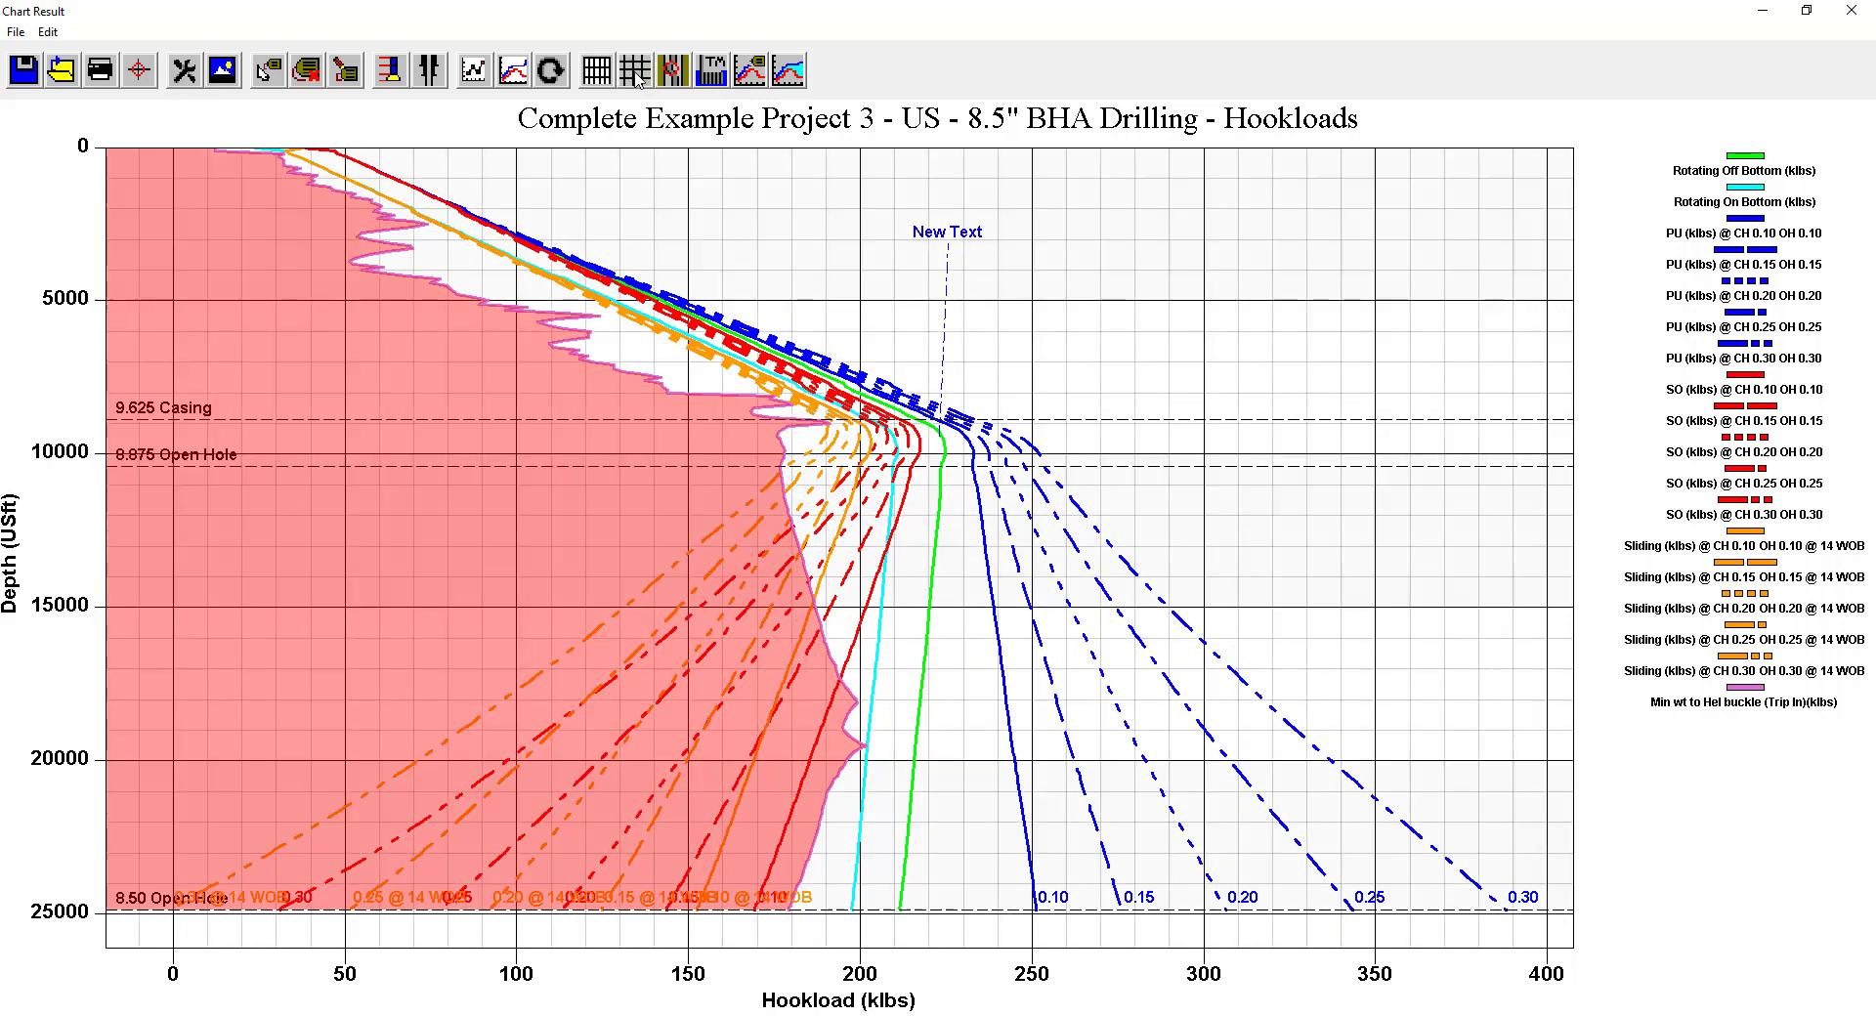
{"action": "left_click", "coordinate": [636, 78]}
{"action": "left_click", "coordinate": [637, 78]}
Switch to the Off Bottom Tensions chart, examine buckling lengths and indices in the Buckling Analyser, and close both.
{"action": "left_click", "coordinate": [1852, 10]}
{"action": "left_click", "coordinate": [523, 58]}
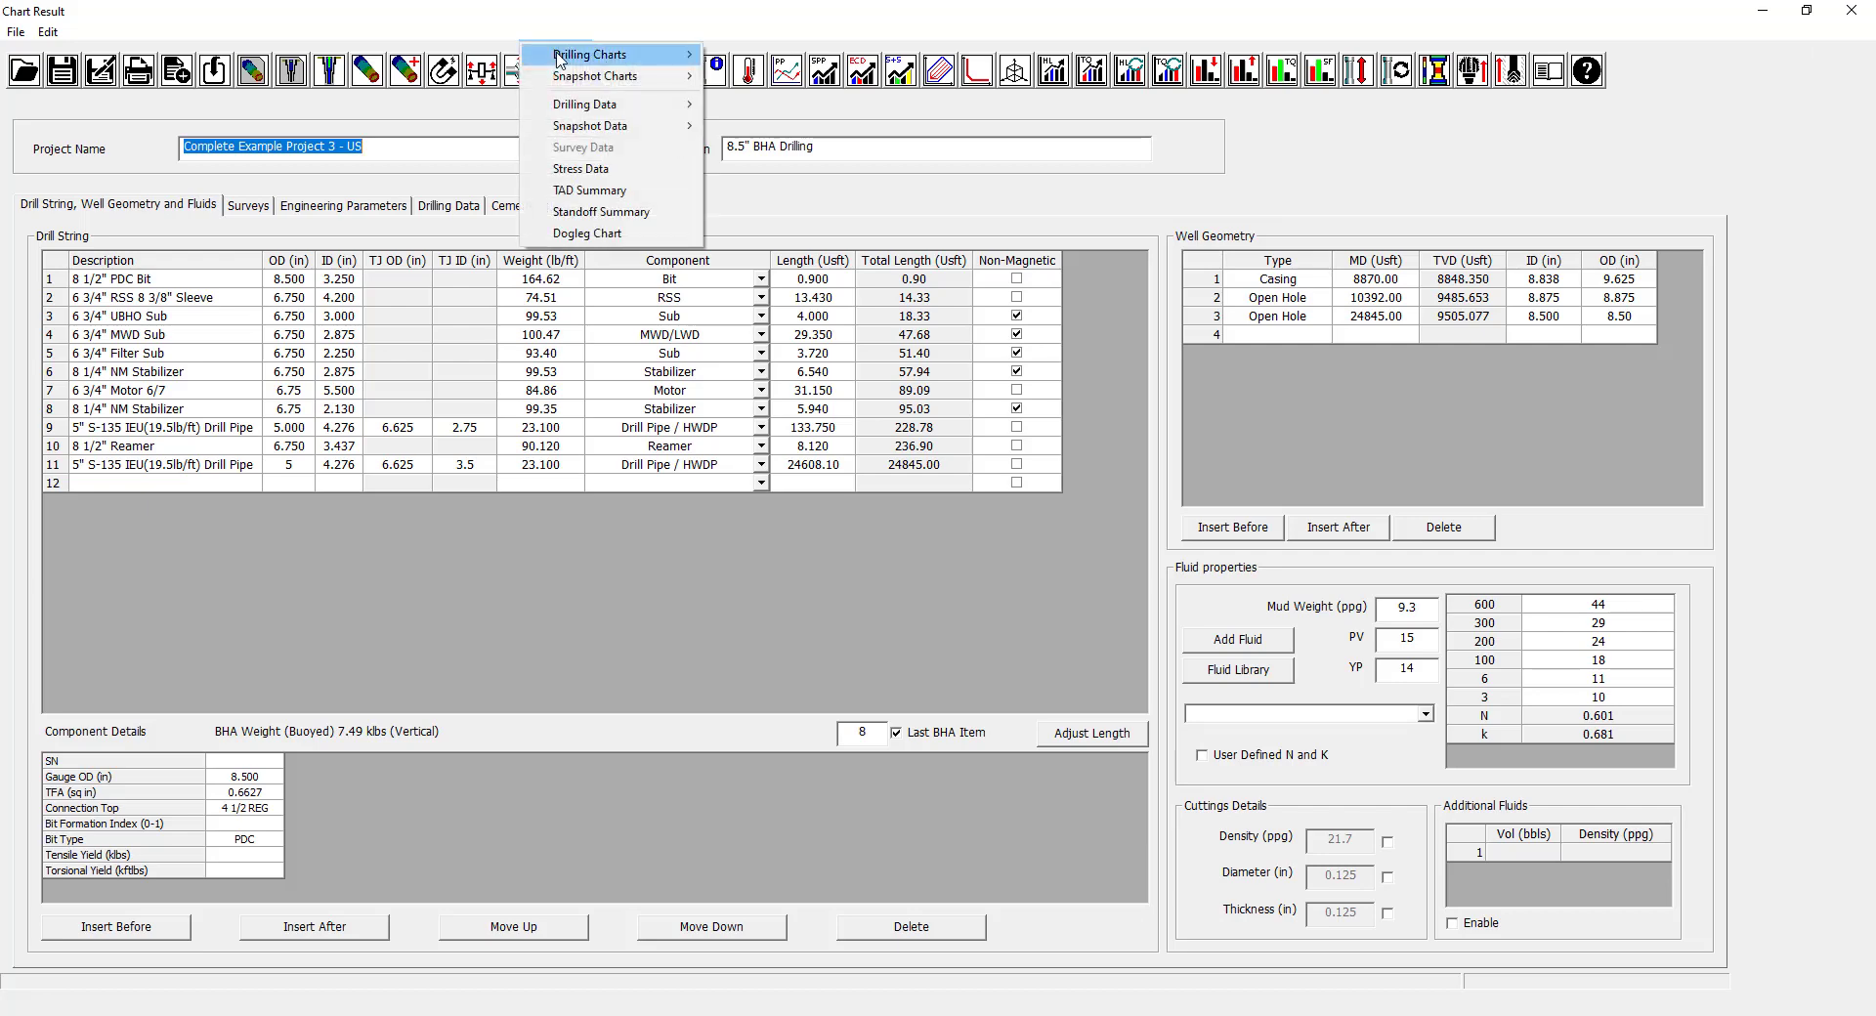
{"action": "mouse_move", "coordinate": [560, 55]}
{"action": "left_click", "coordinate": [743, 76]}
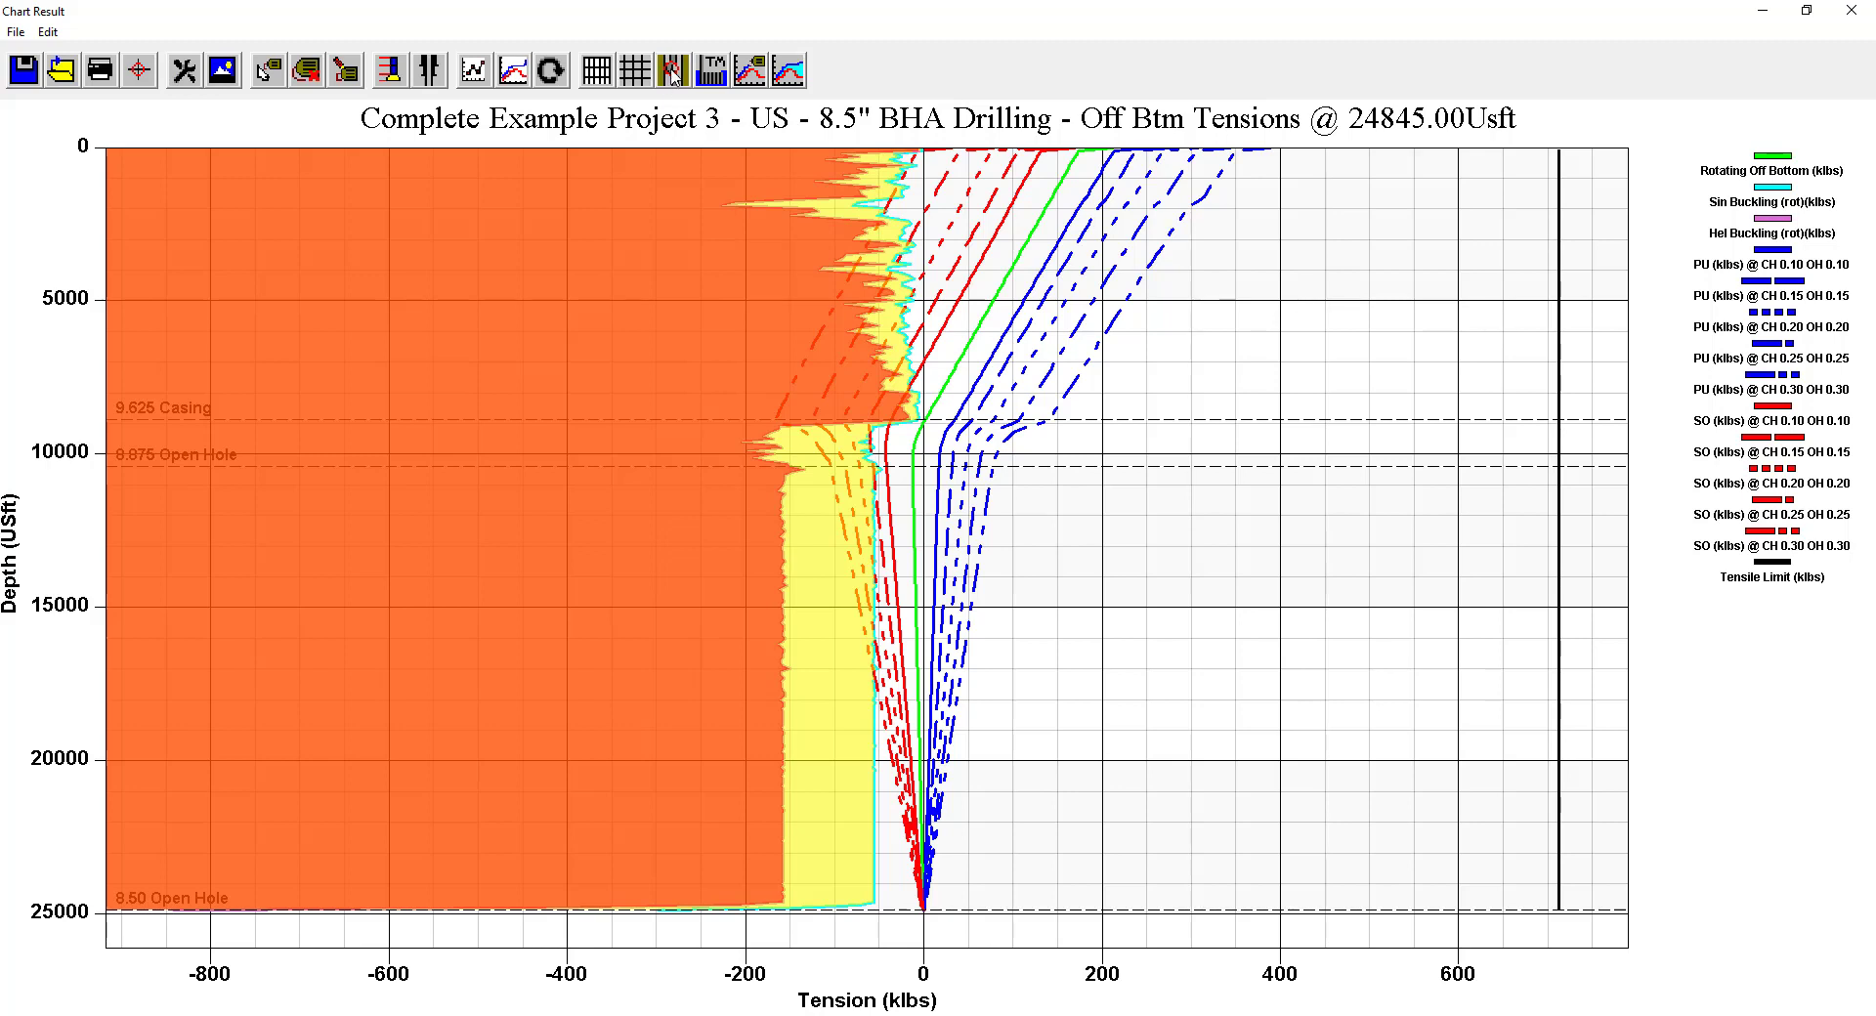
{"action": "left_click", "coordinate": [673, 73]}
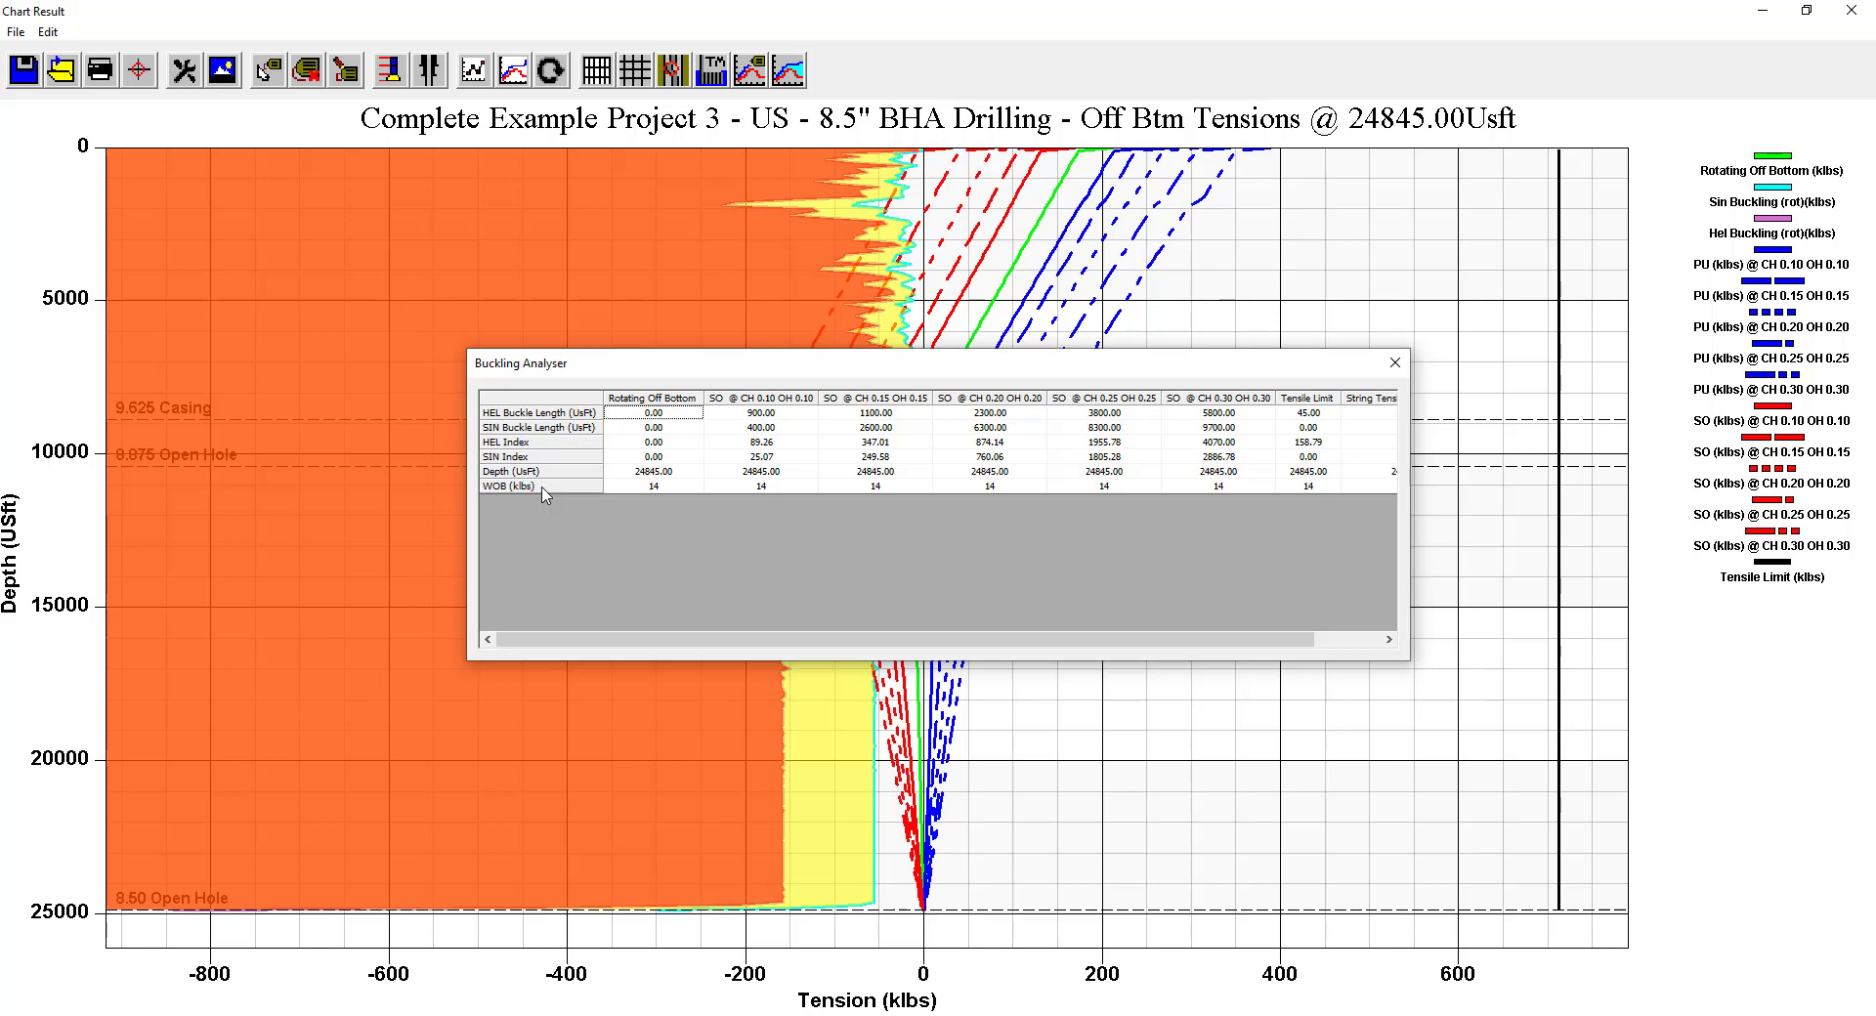
{"action": "left_click", "coordinate": [1395, 367]}
{"action": "left_click", "coordinate": [1851, 10]}
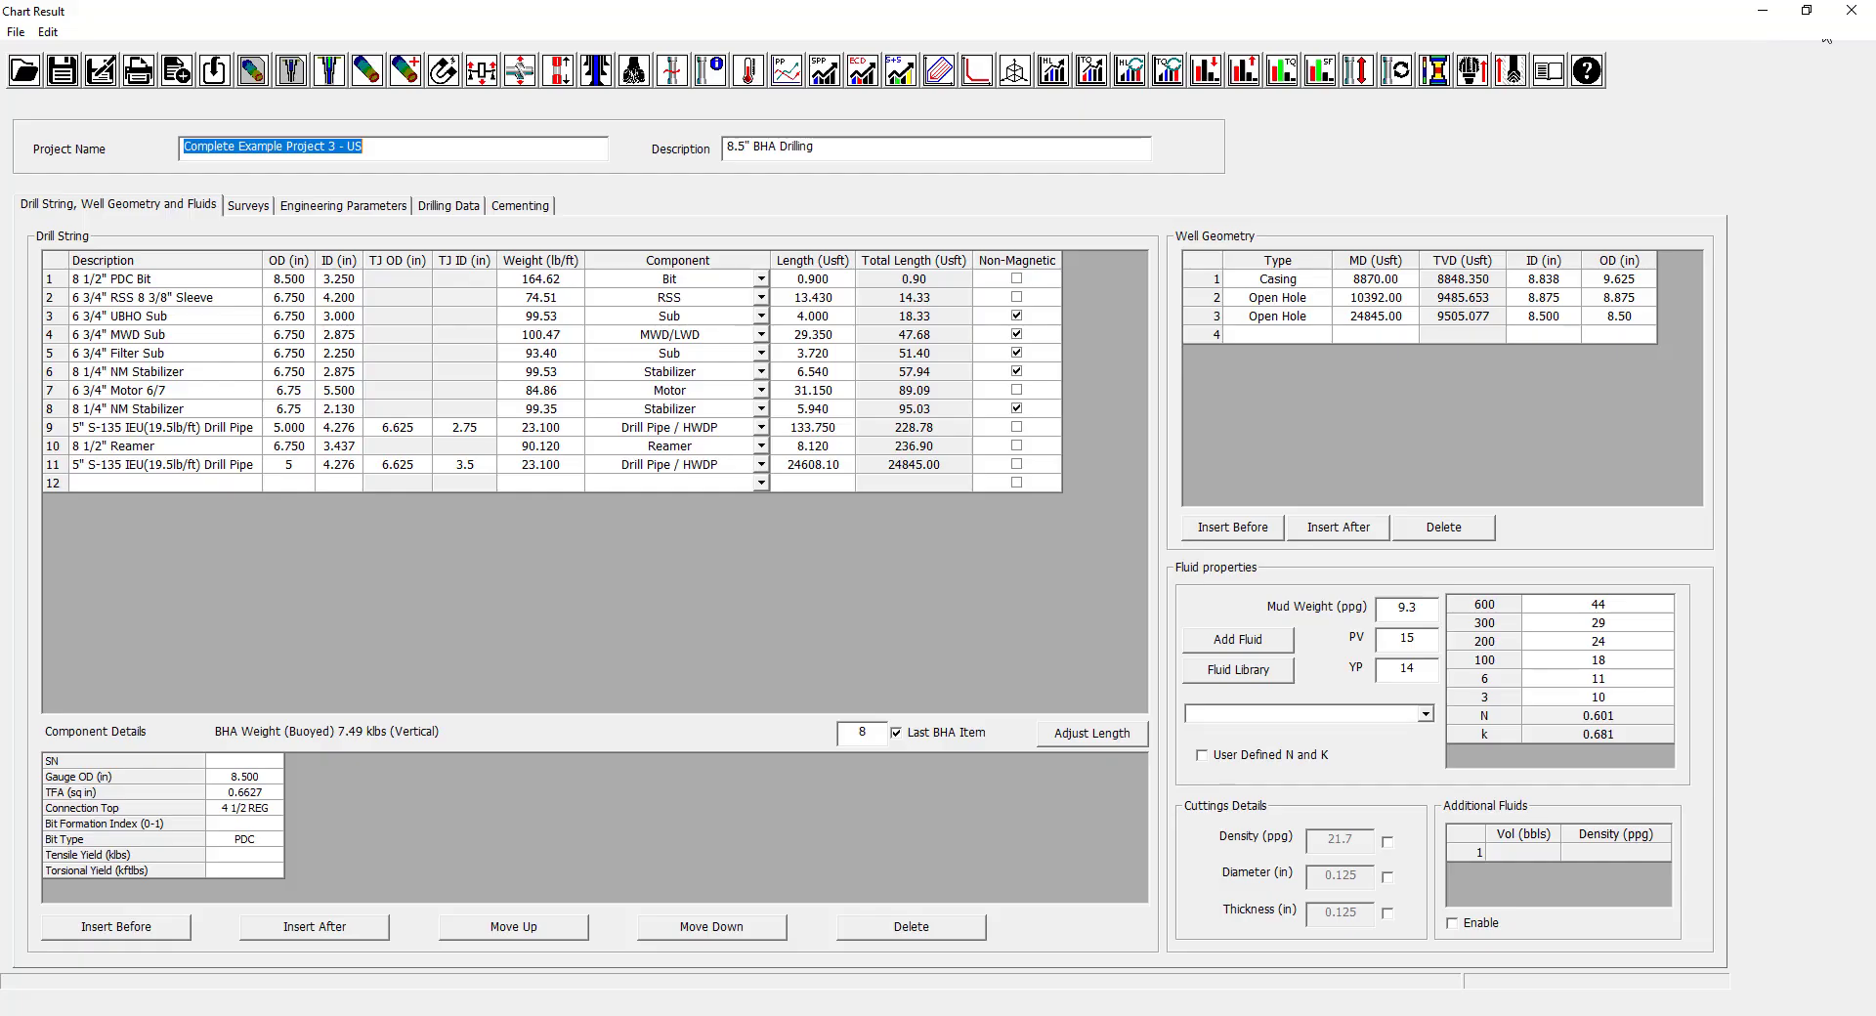
Reopen the Hookloads drilling chart.
{"action": "left_click", "coordinate": [592, 68]}
{"action": "mouse_move", "coordinate": [570, 56]}
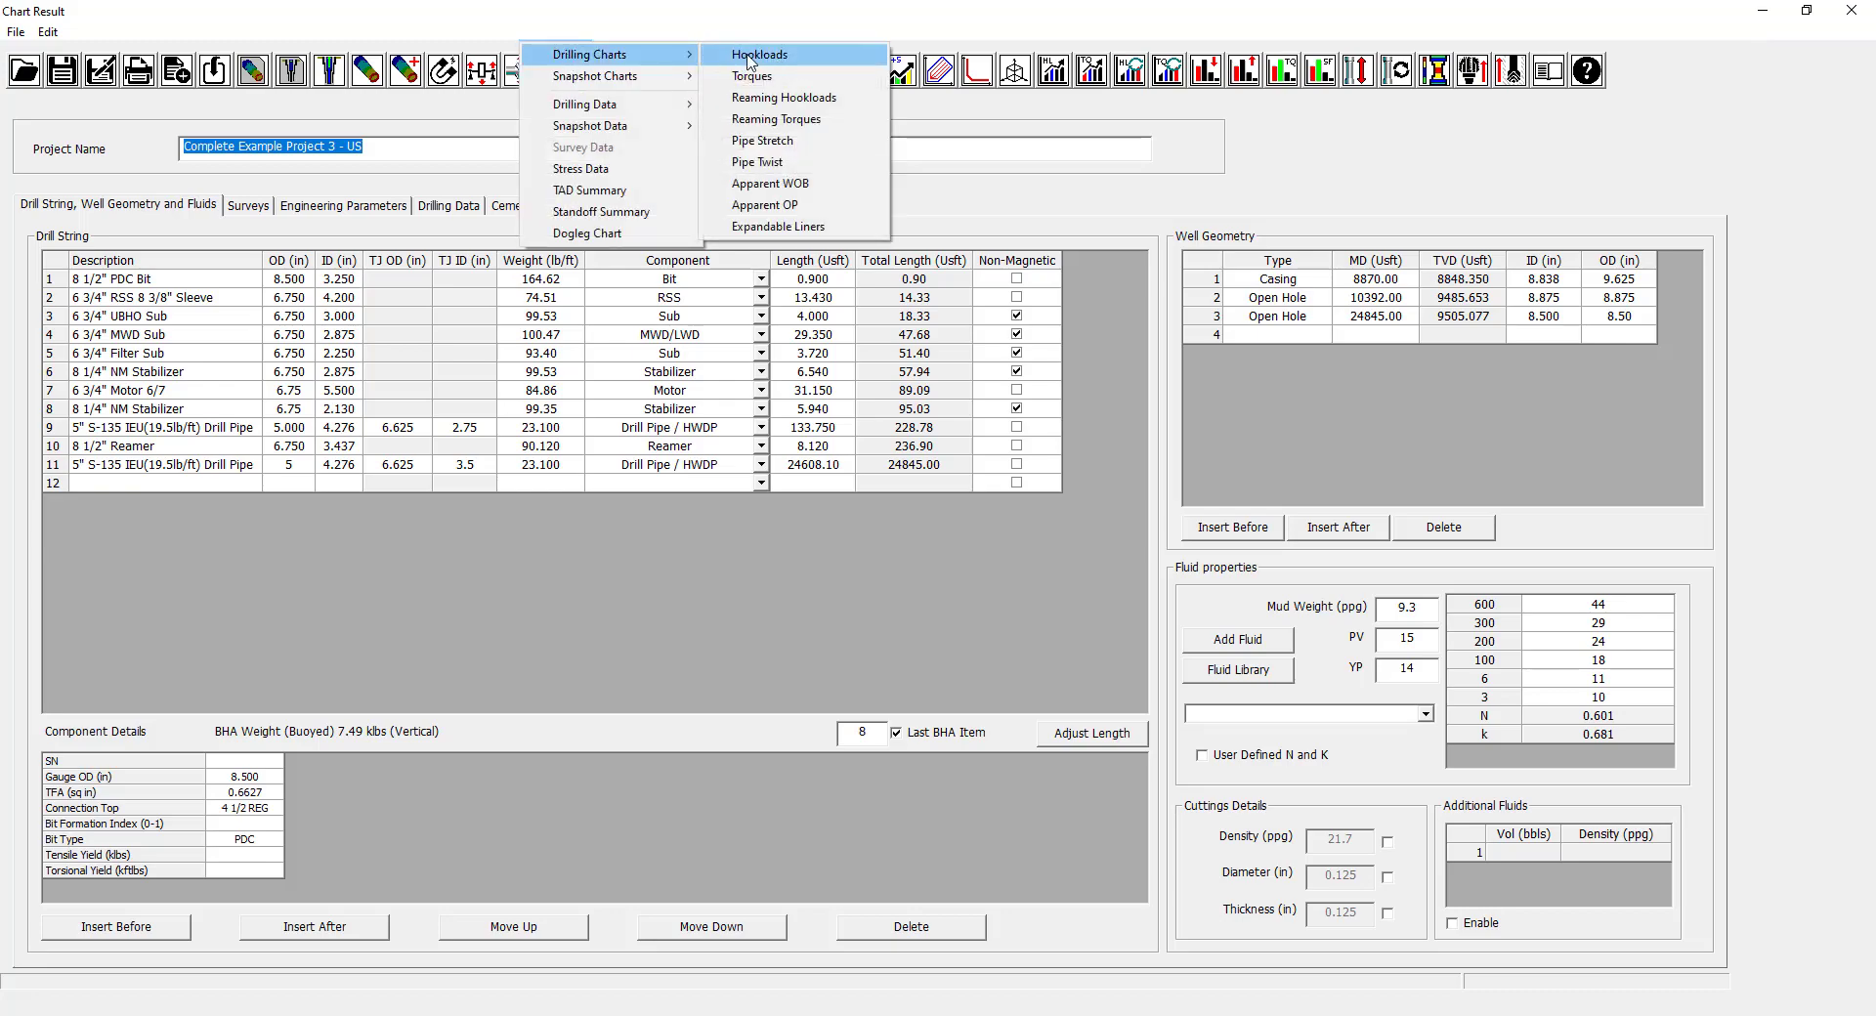
{"action": "left_click", "coordinate": [751, 57]}
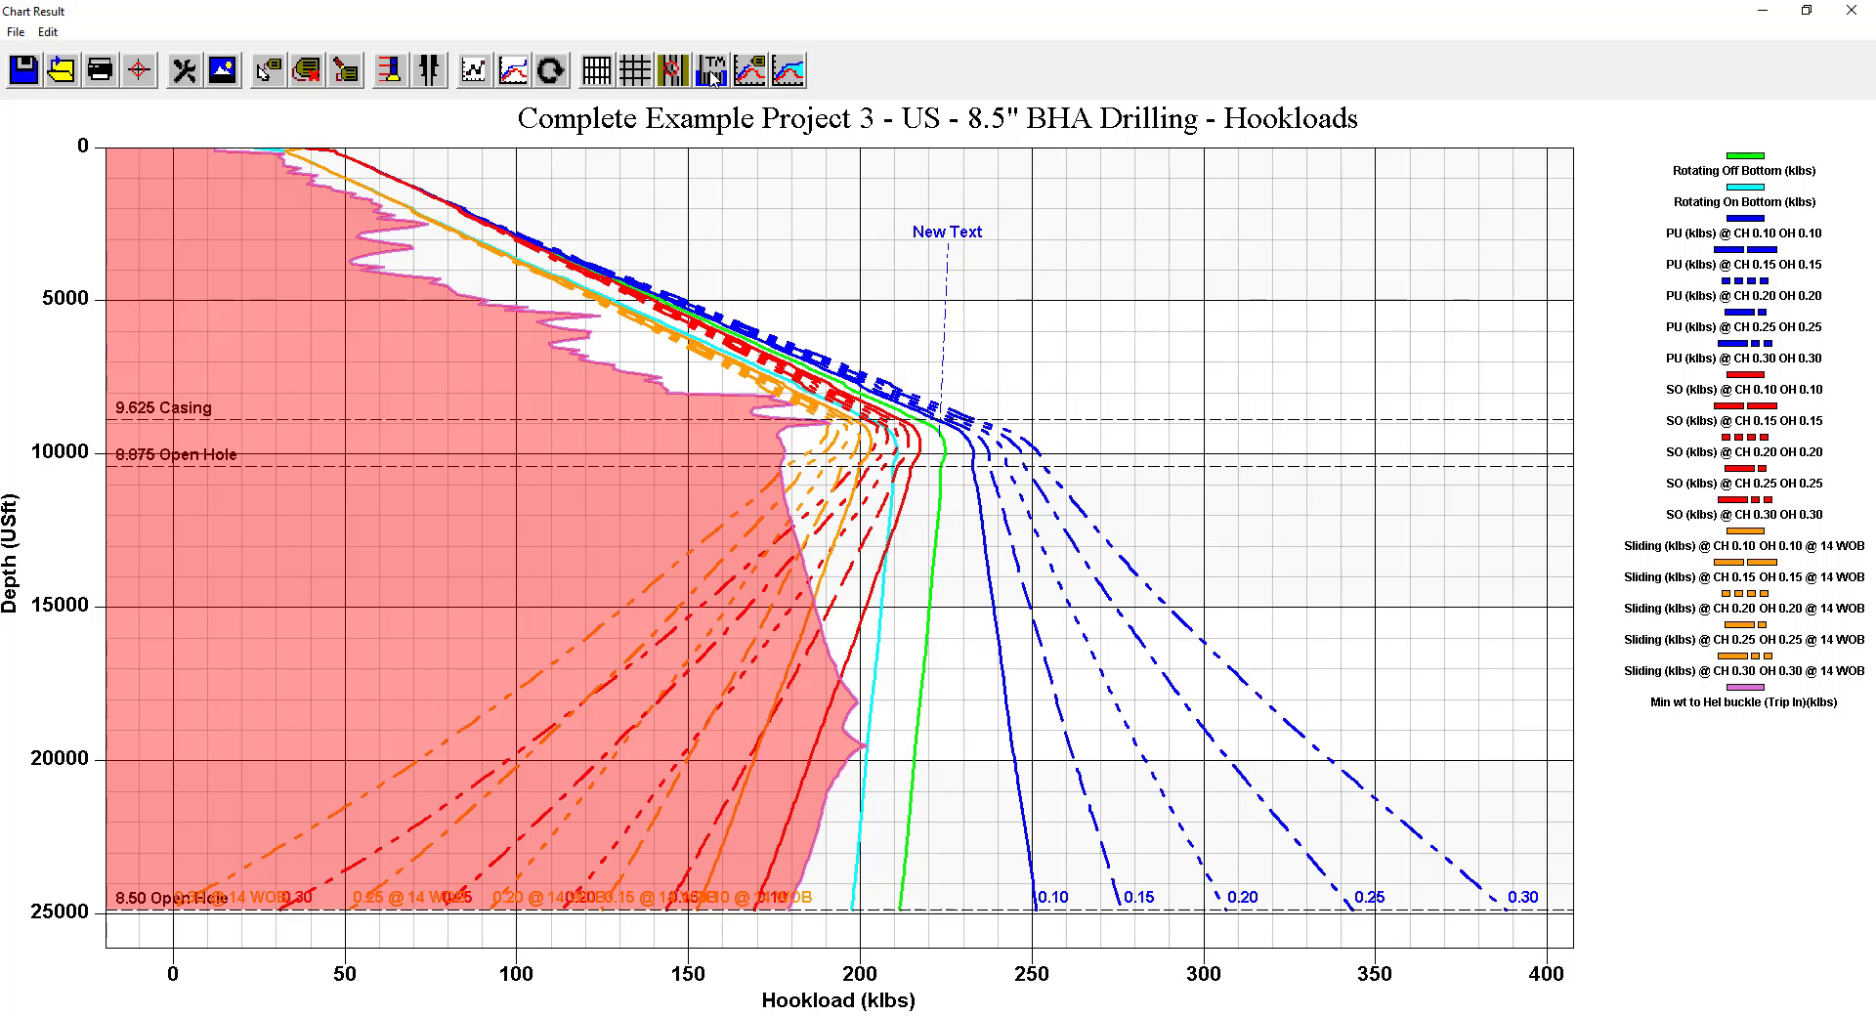
Calculate round-trip ton miles with trip-in data SO (klbs) @ CH 0.20 OH 0.20, trip-out data PU (klbs) @ CH 0.20 OH 0.20 and depth 20000.
{"action": "left_click", "coordinate": [712, 78]}
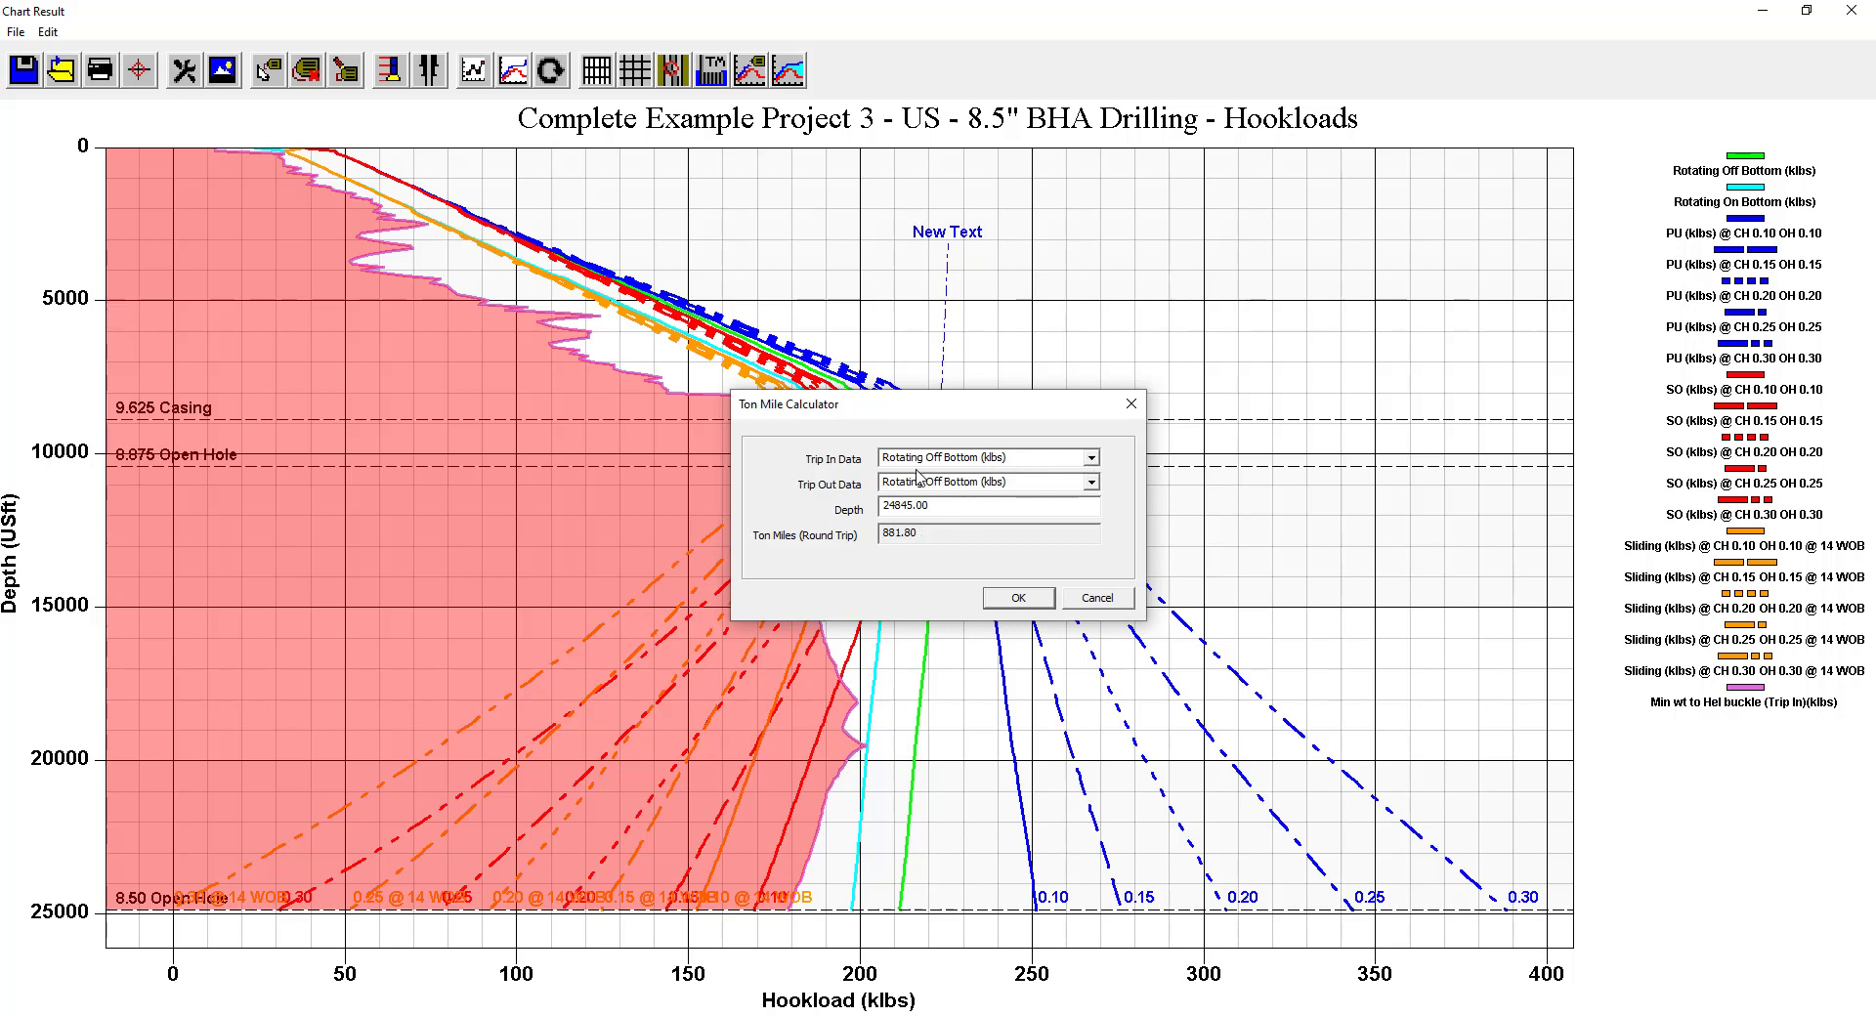
{"action": "left_click", "coordinate": [1092, 459]}
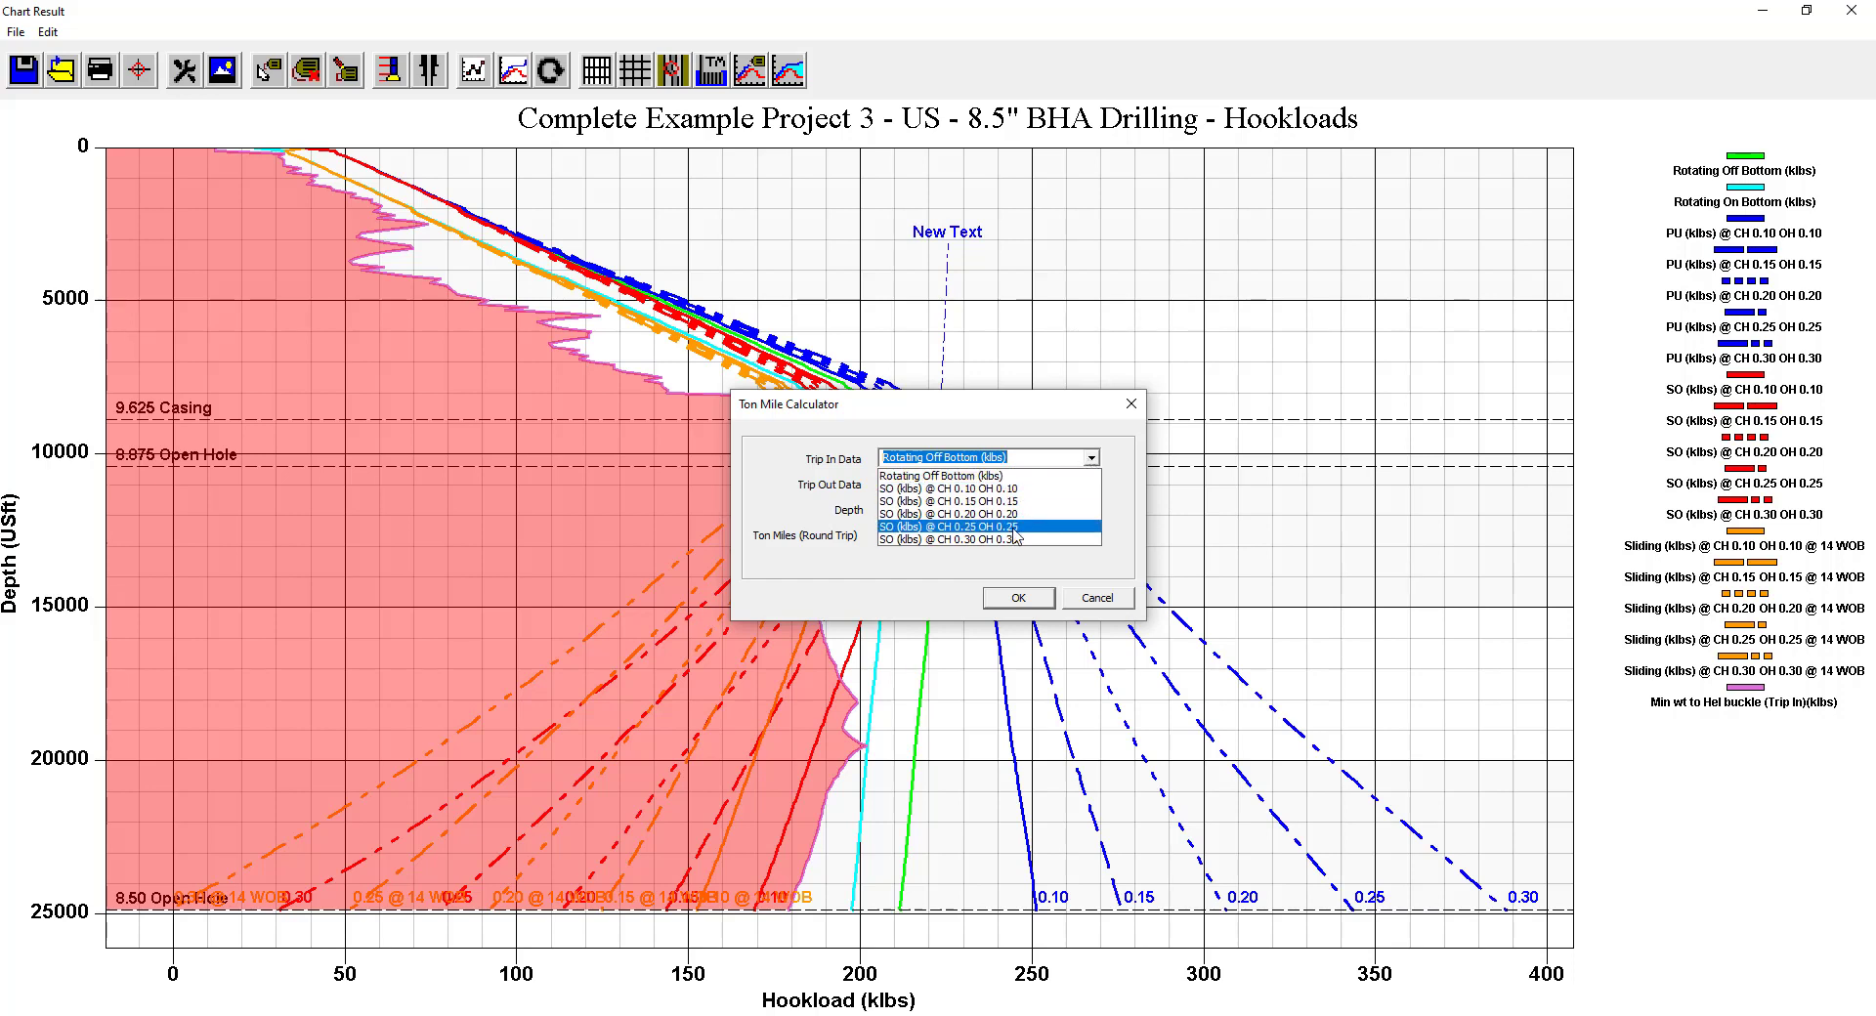
{"action": "left_click", "coordinate": [1023, 515]}
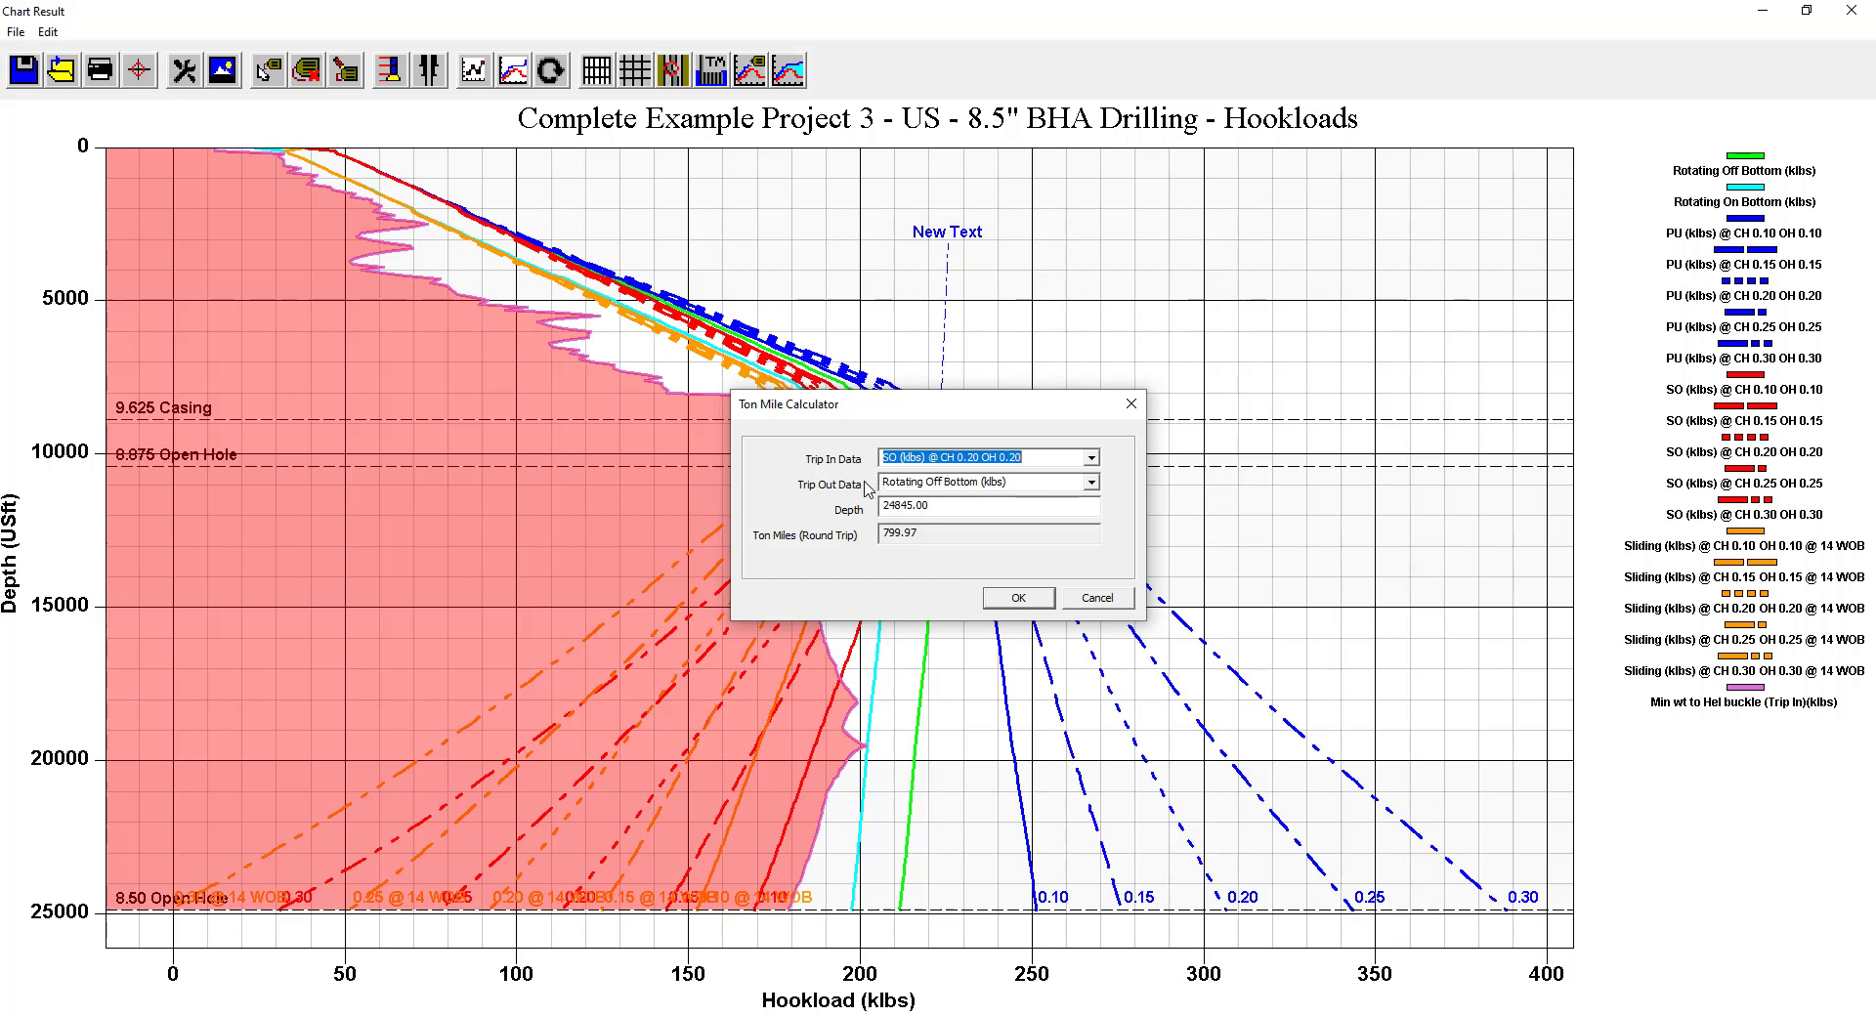
{"action": "left_click", "coordinate": [1091, 482]}
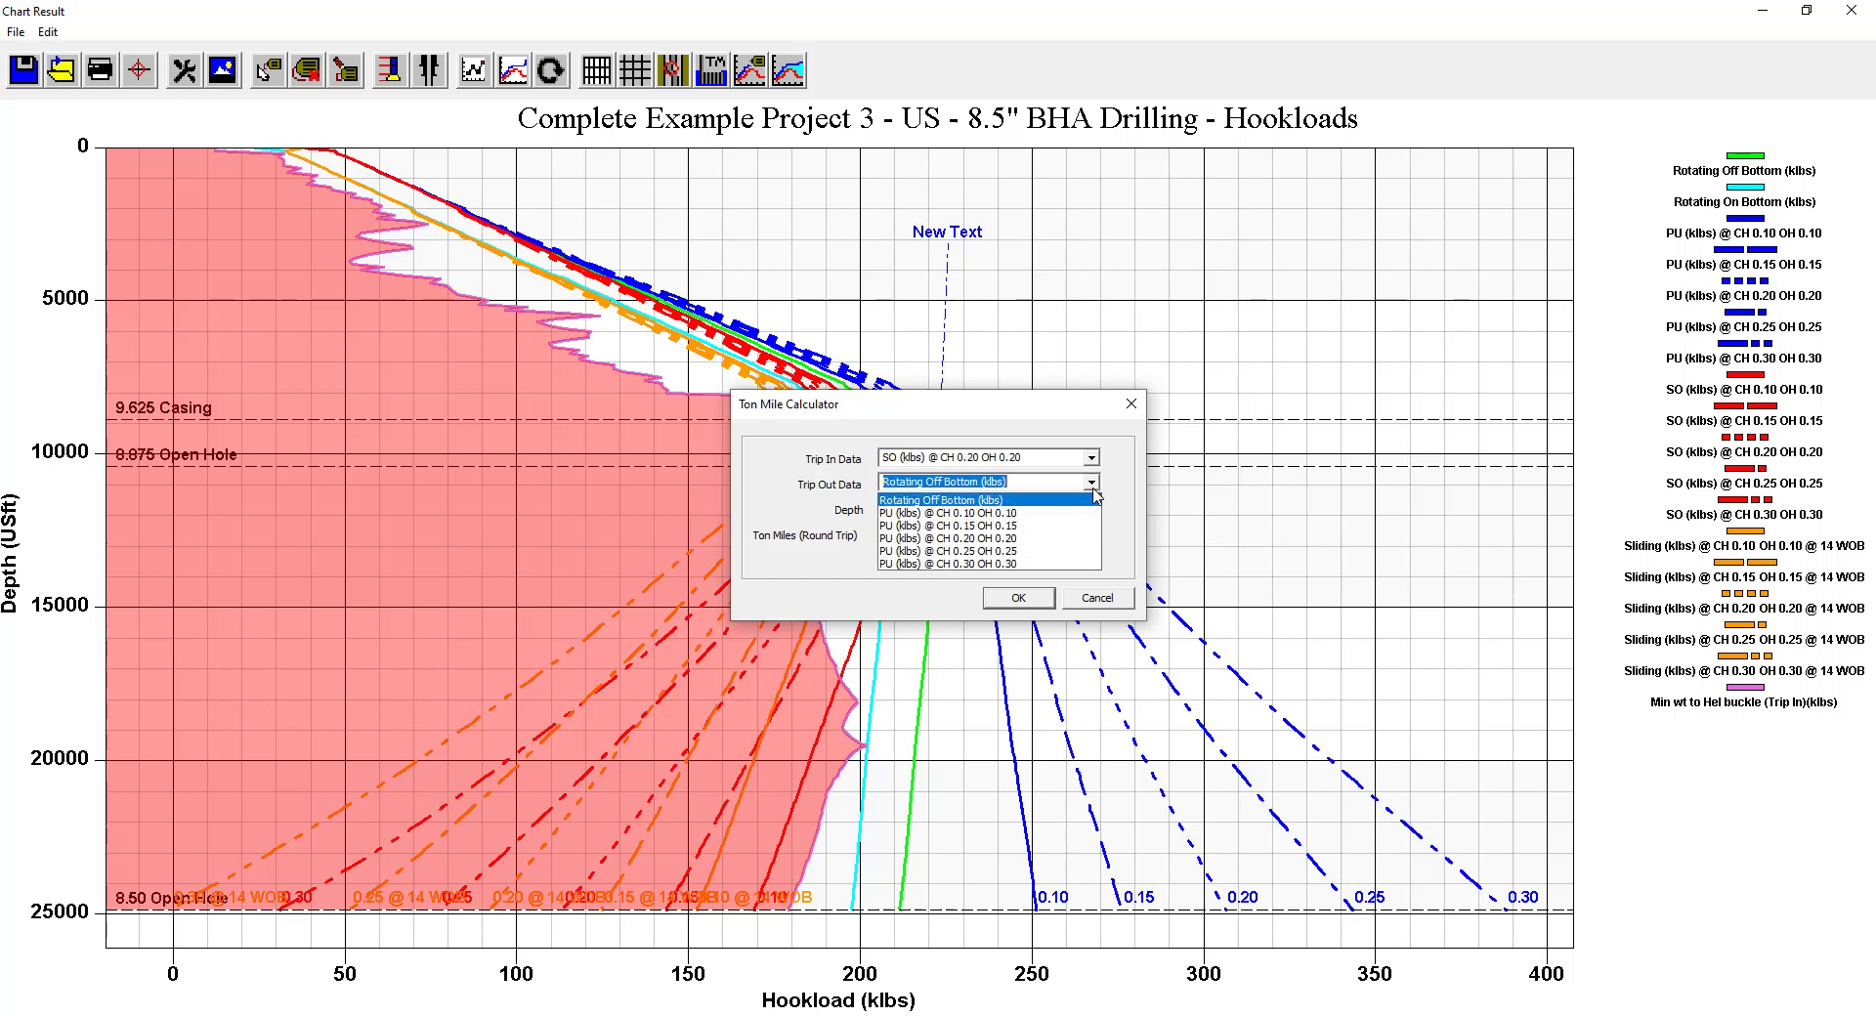
{"action": "left_click", "coordinate": [1009, 539]}
{"action": "left_click_drag", "start_coordinate": [941, 505], "coordinate": [882, 505]}
{"action": "type", "text": "20000"}
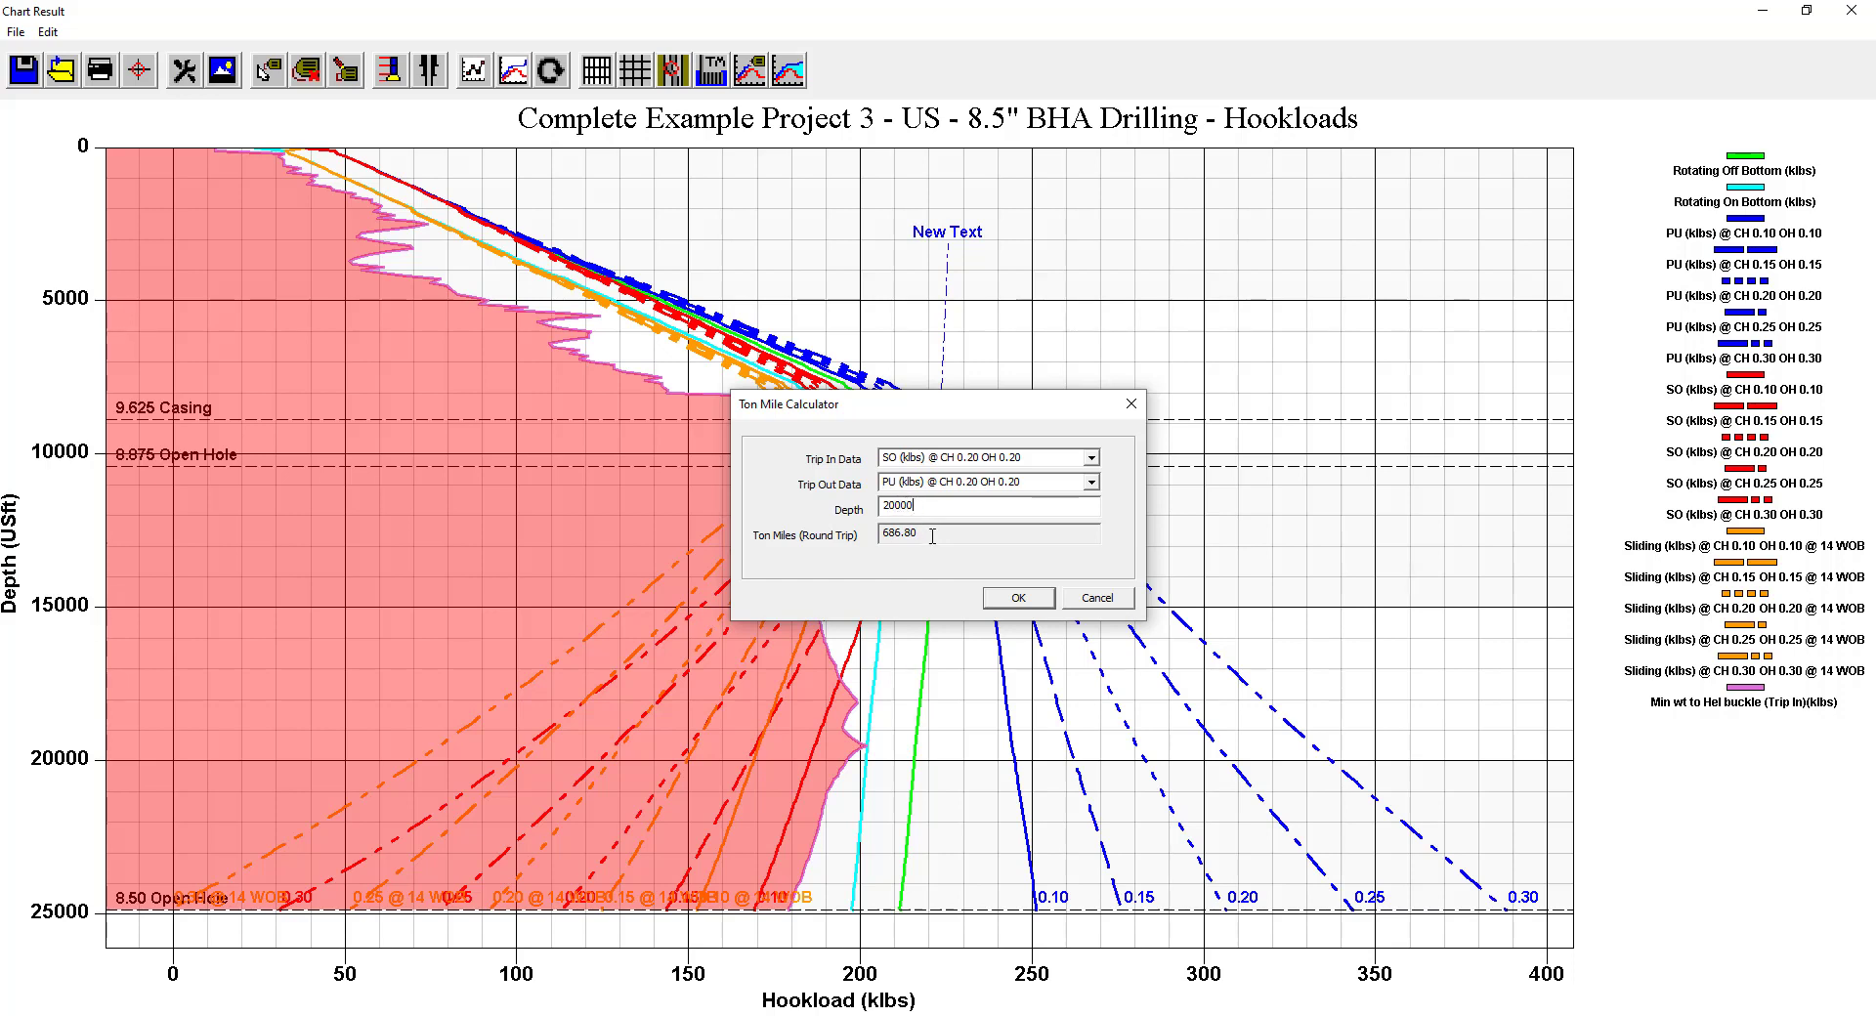
{"action": "left_click", "coordinate": [1019, 597]}
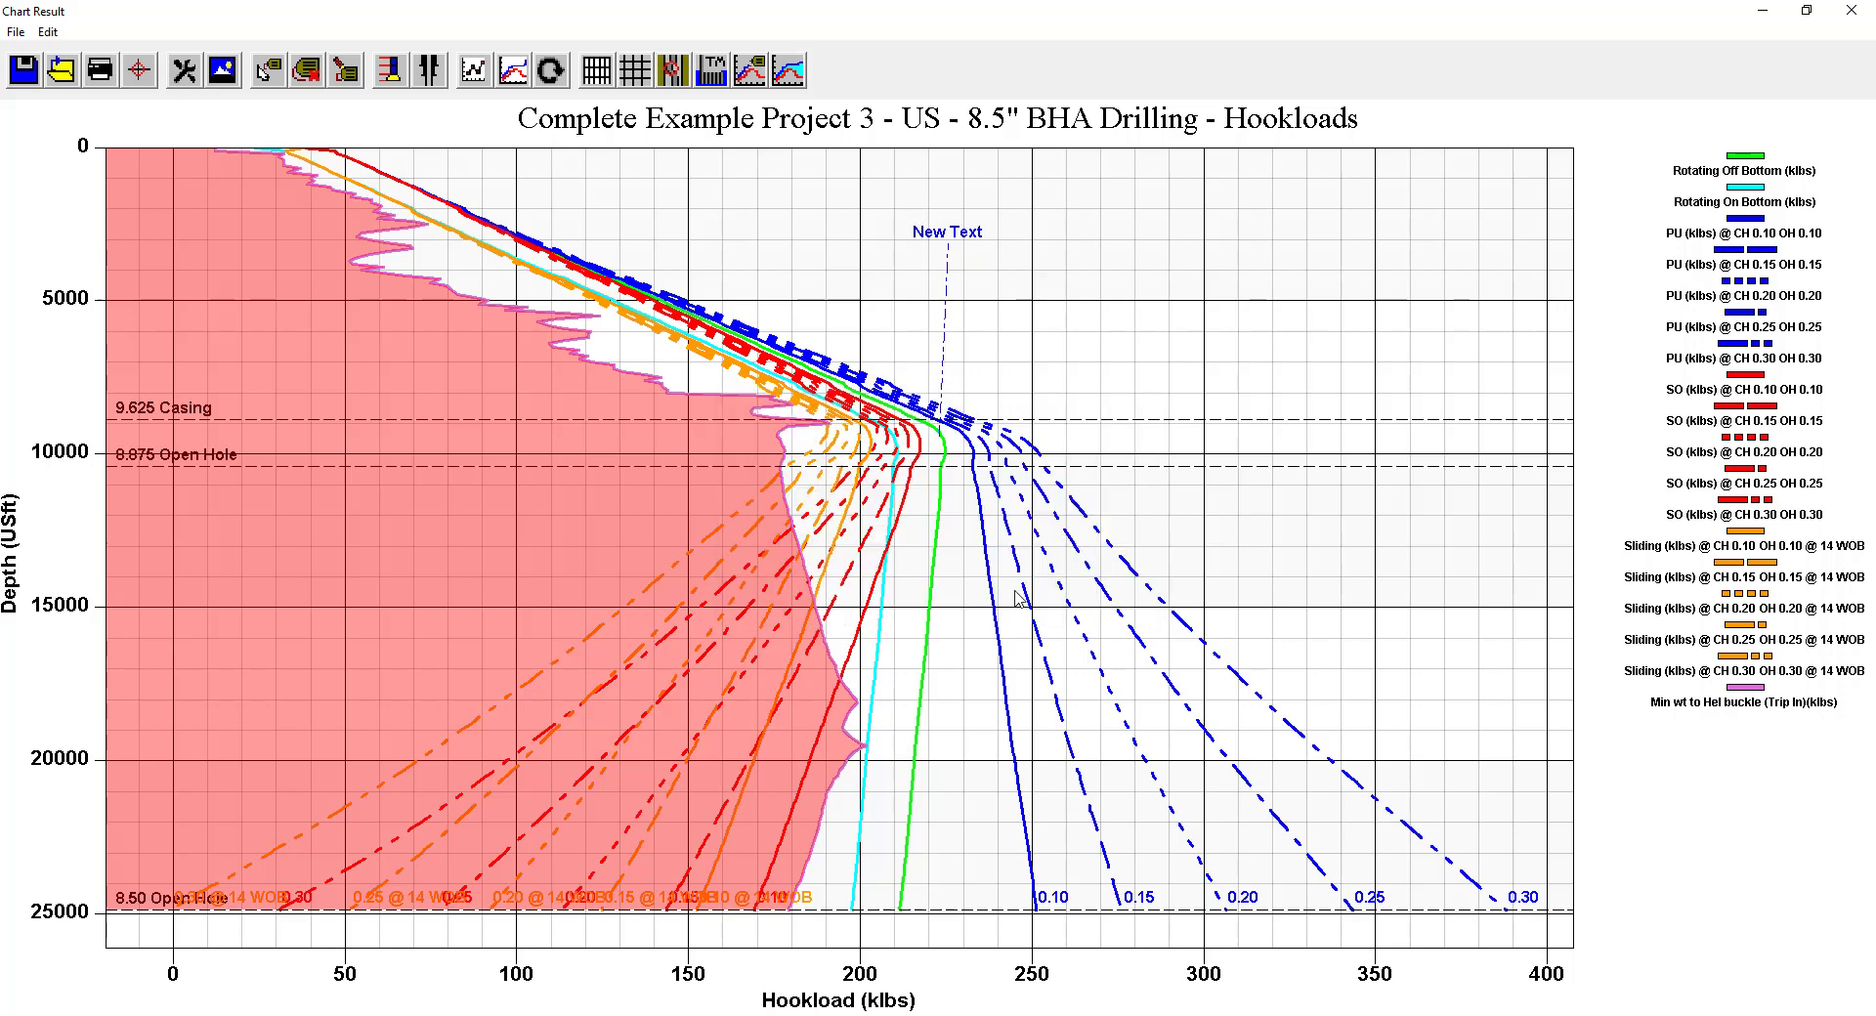
Toggle the friction factor labels on the hookload curves off and back on, and try repositioning the 0.10 label.
{"action": "left_click", "coordinate": [749, 74]}
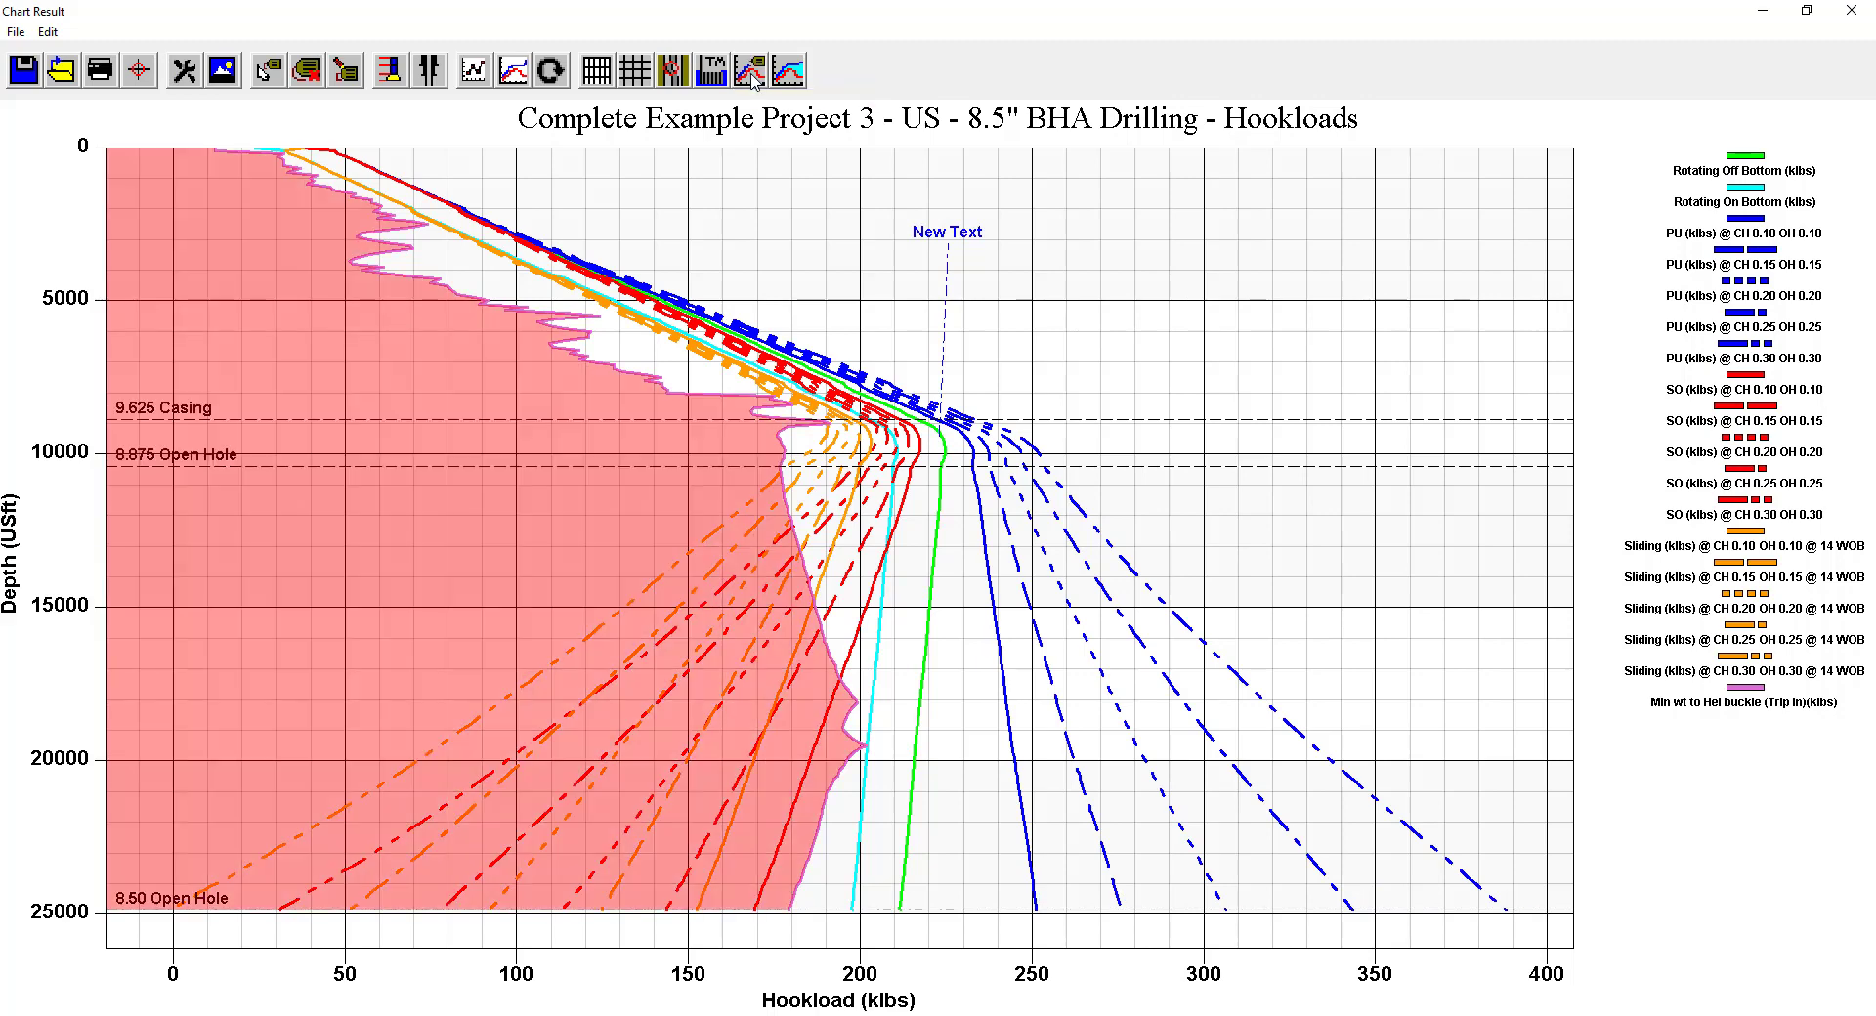
{"action": "left_click", "coordinate": [750, 76]}
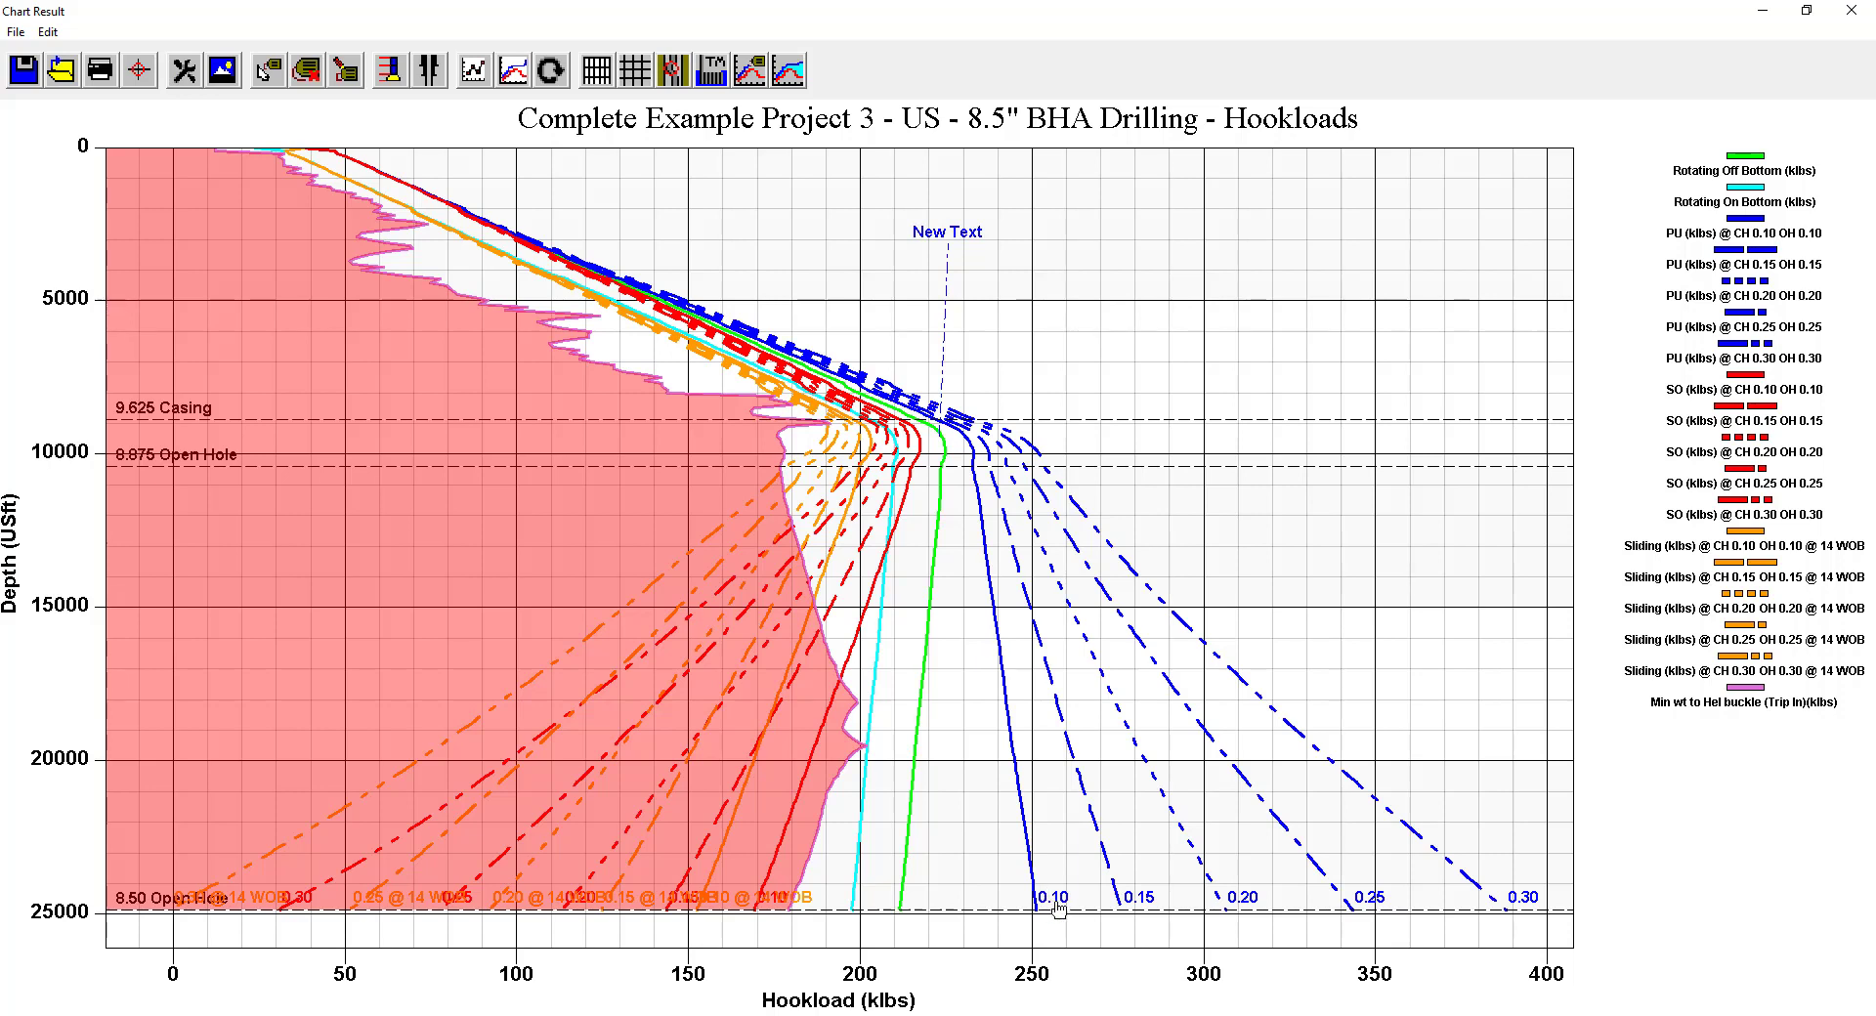
{"action": "left_click_drag", "start_coordinate": [1057, 907], "coordinate": [1058, 809]}
Toggle the buckling shading on the hookloads chart off and back on.
{"action": "left_click", "coordinate": [789, 77]}
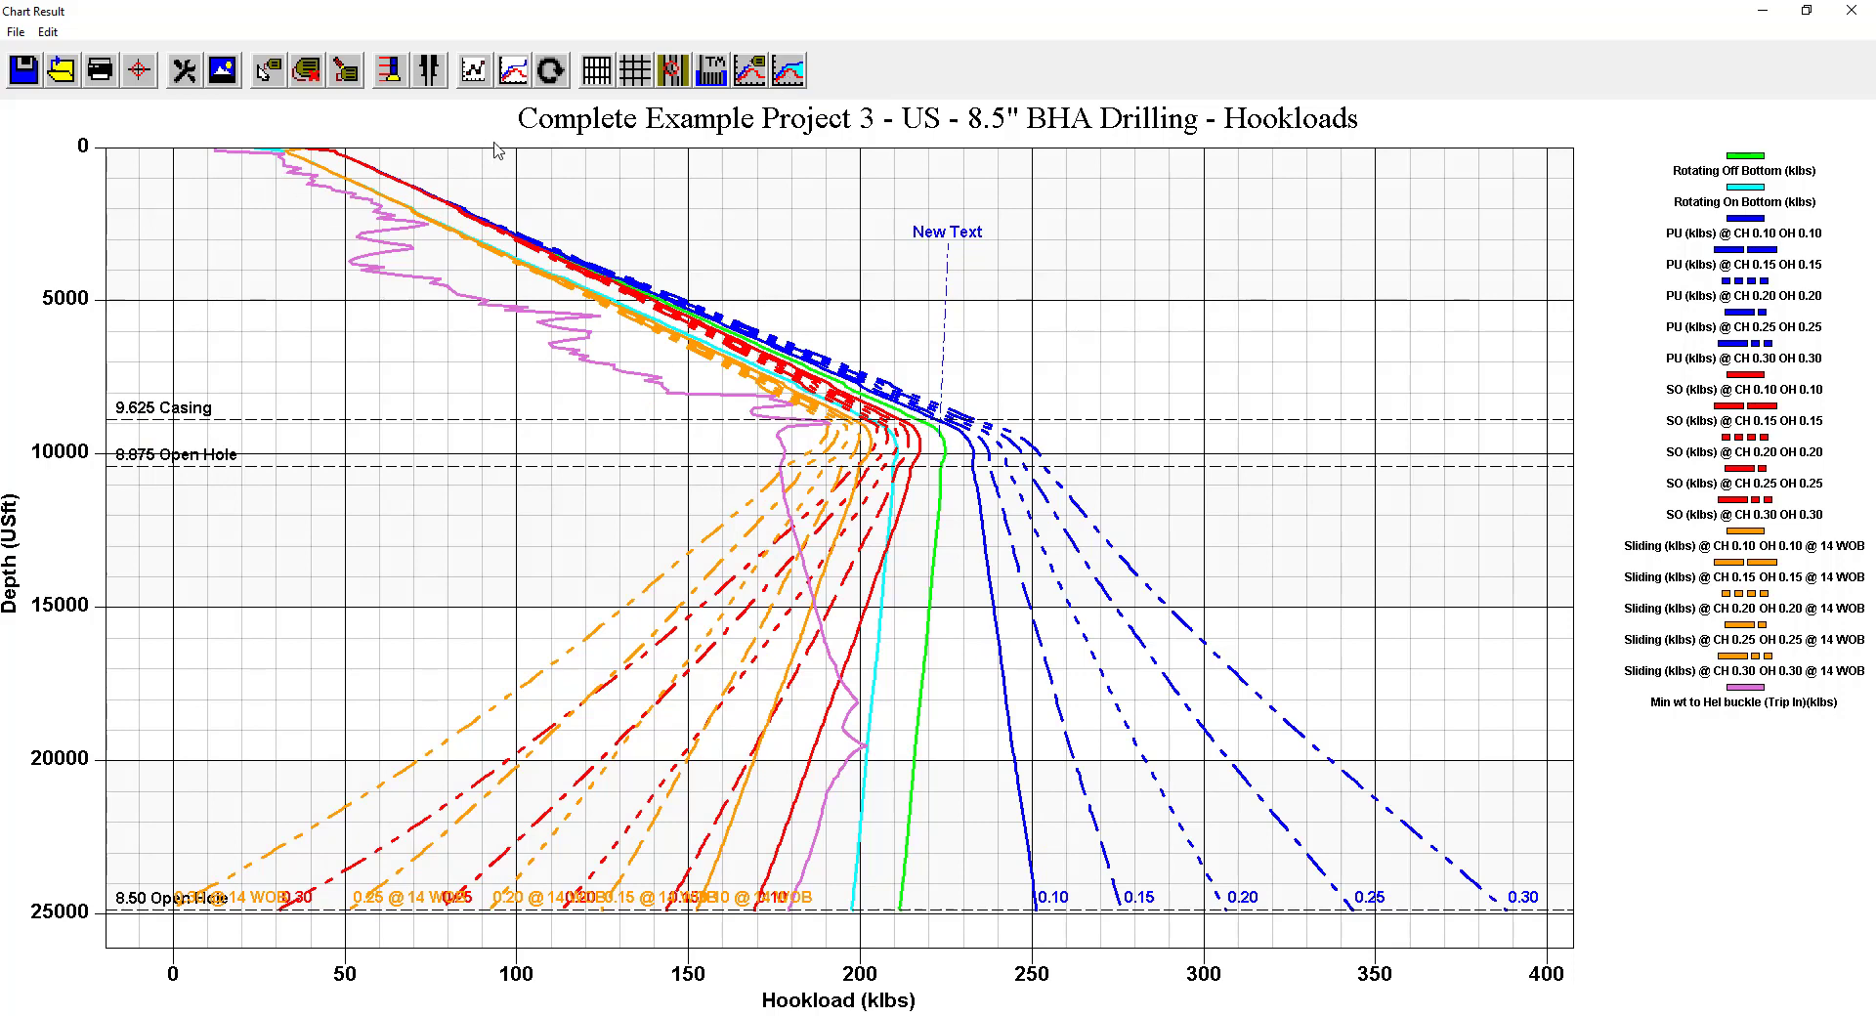
{"action": "left_click", "coordinate": [792, 74]}
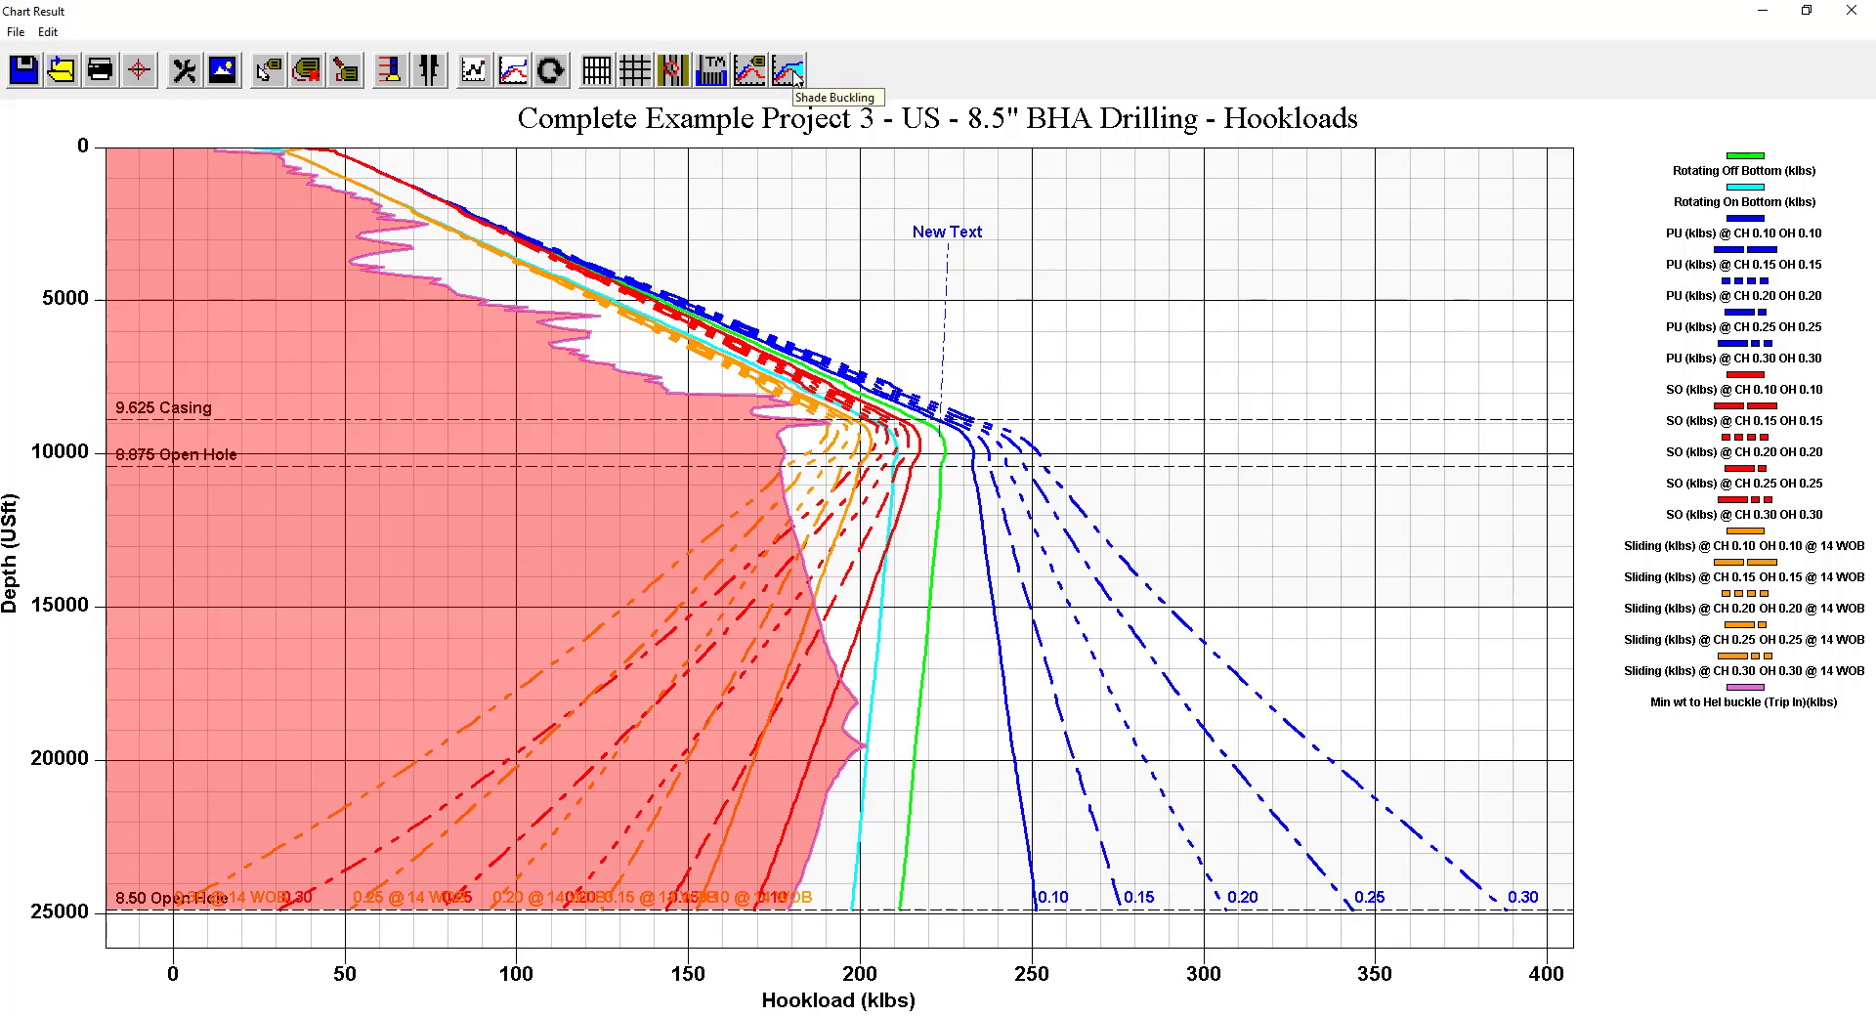
{"action": "left_click", "coordinate": [790, 73]}
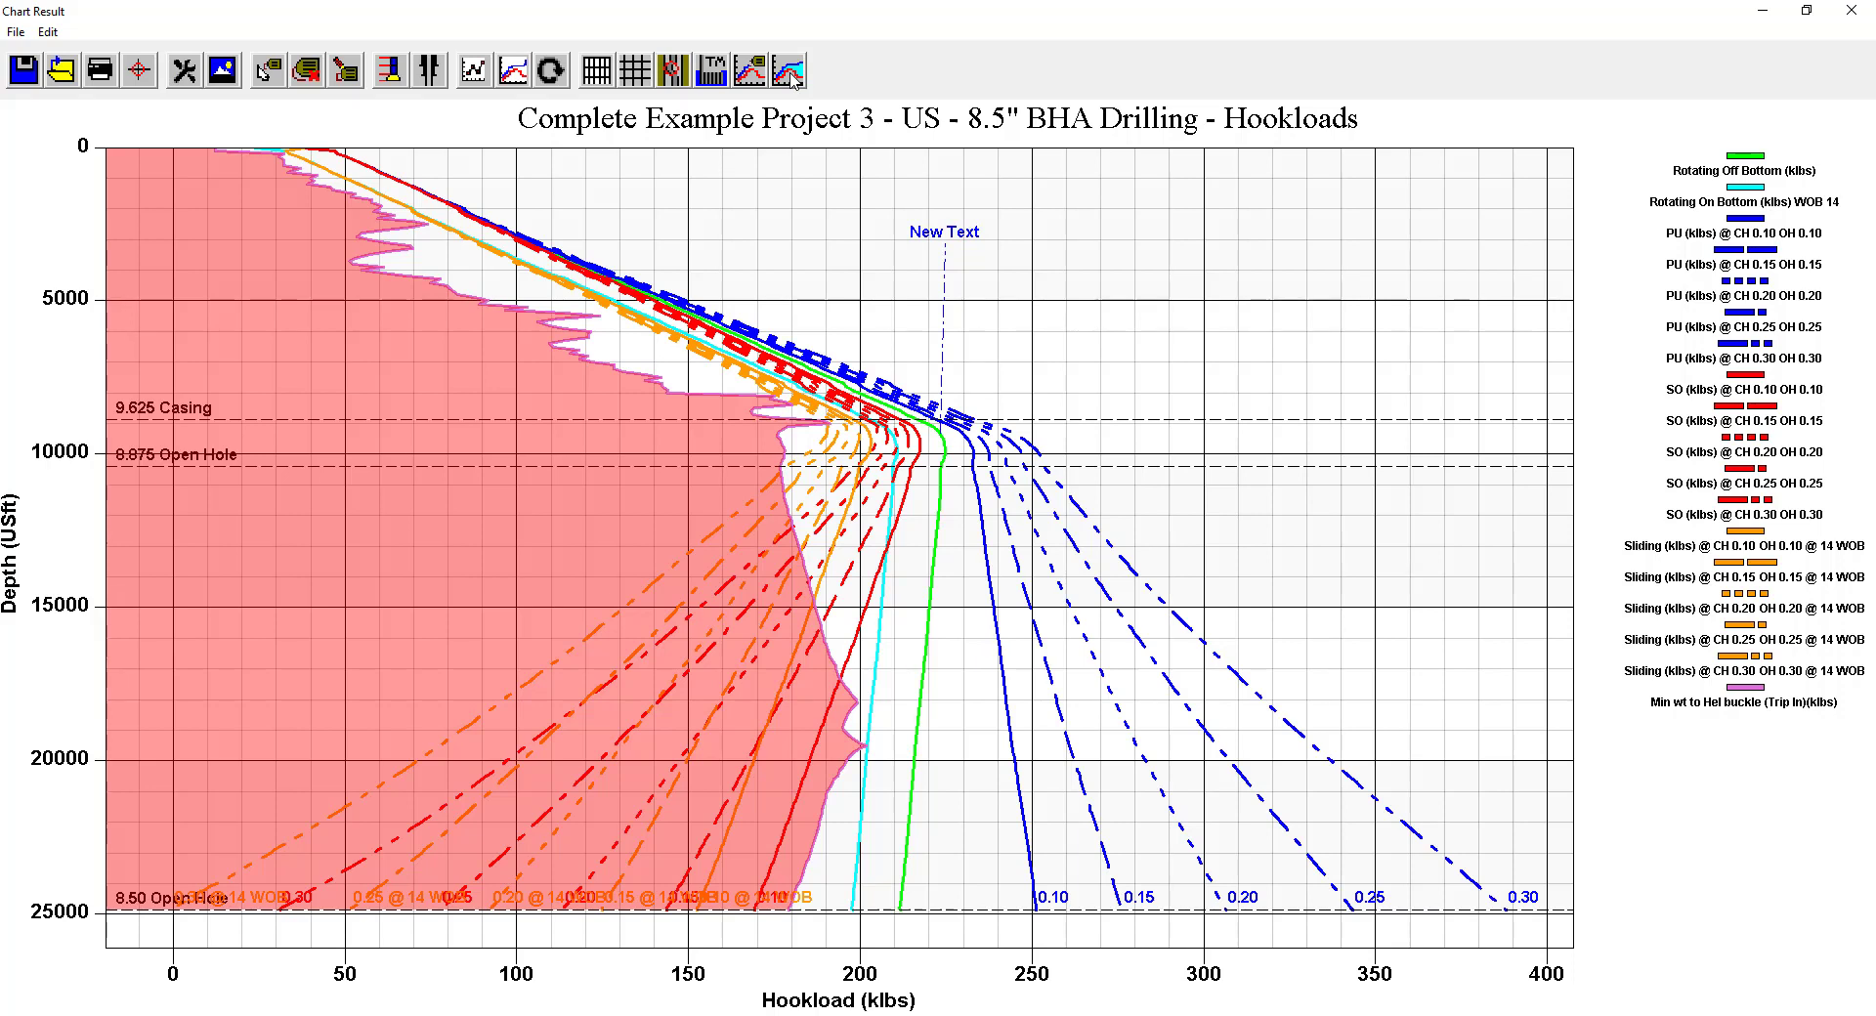
Review the chart's style options and set the legend position to Top.
{"action": "right_click", "coordinate": [1054, 237]}
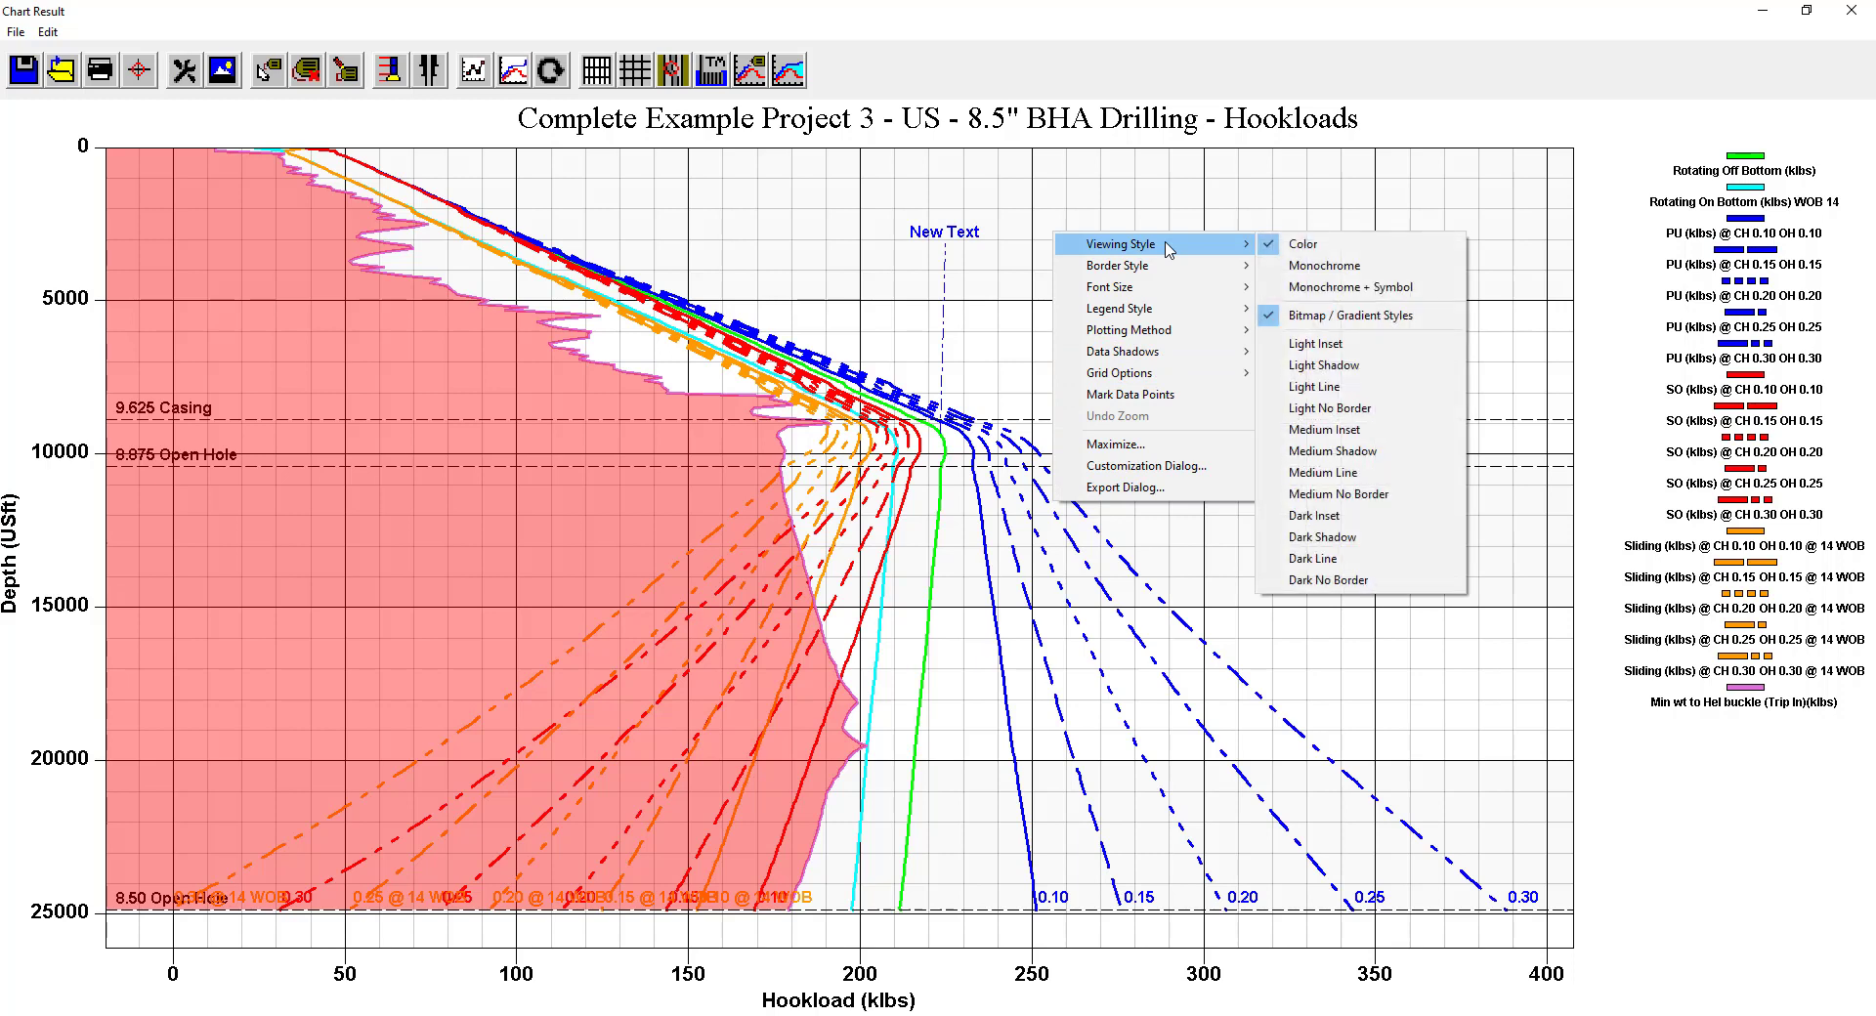
{"action": "mouse_move", "coordinate": [1169, 278]}
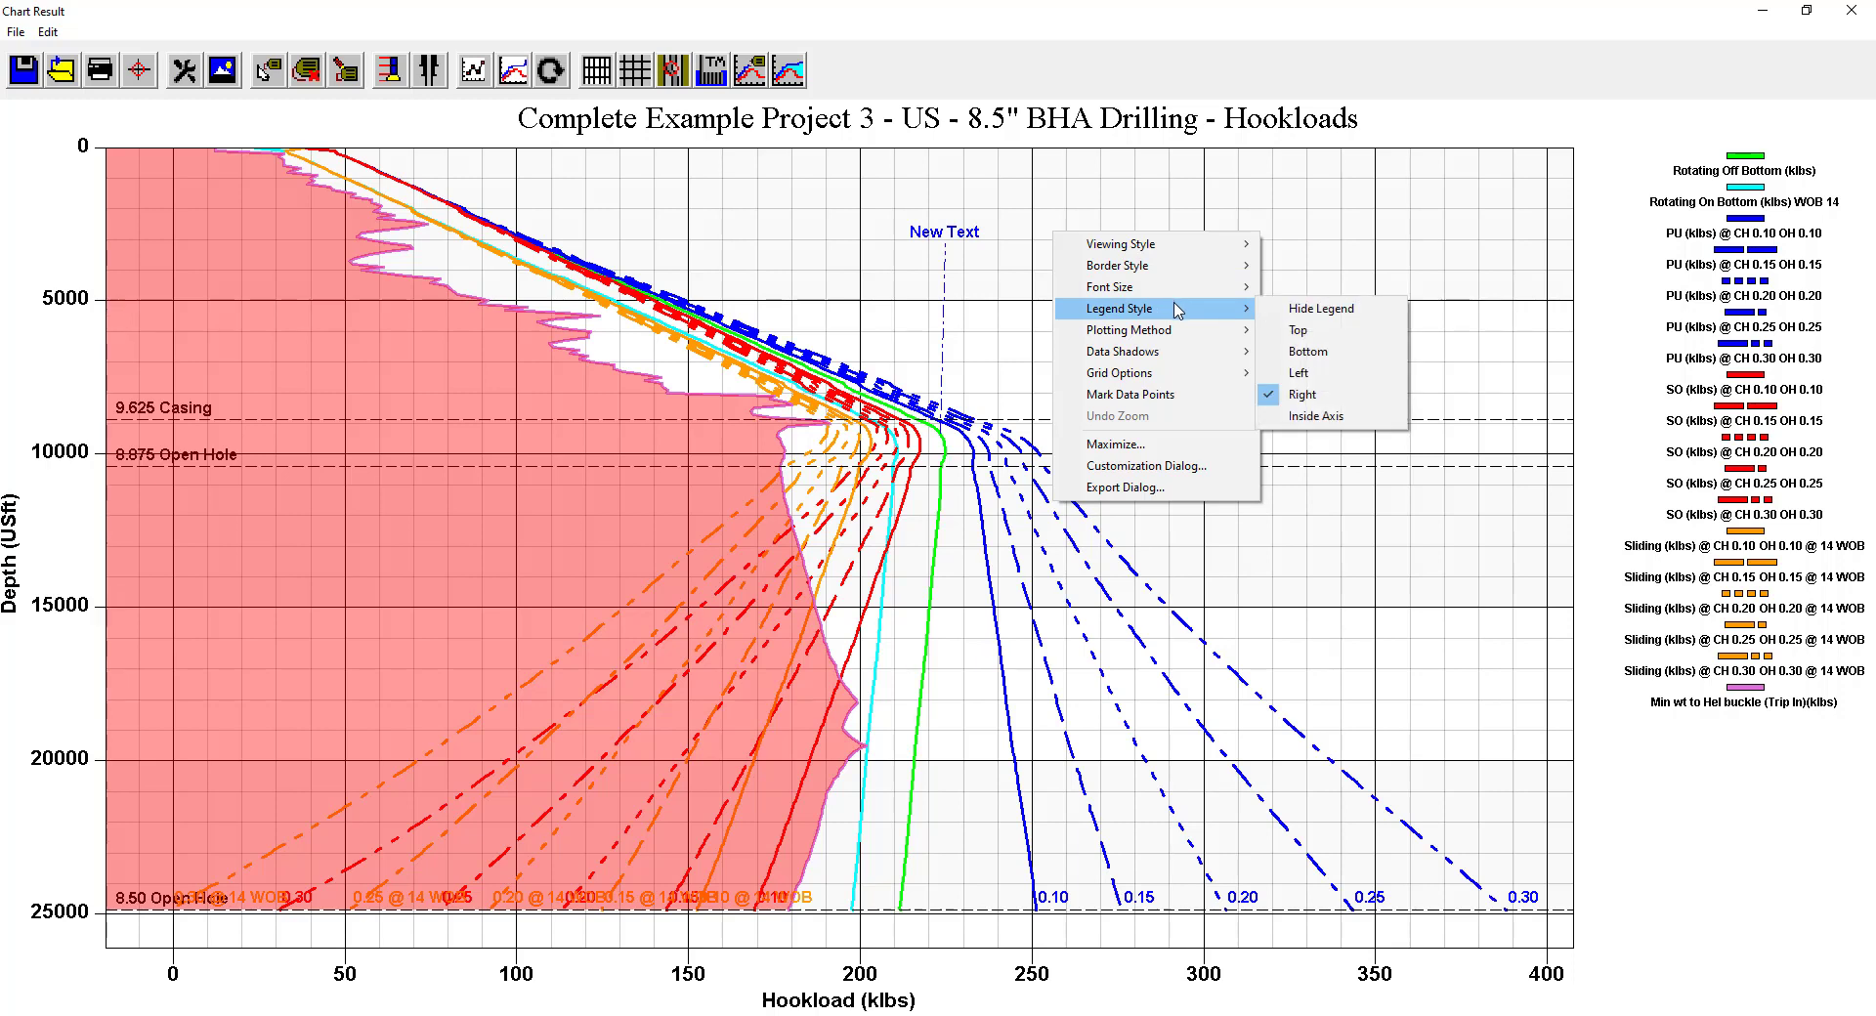
{"action": "left_click", "coordinate": [1125, 310]}
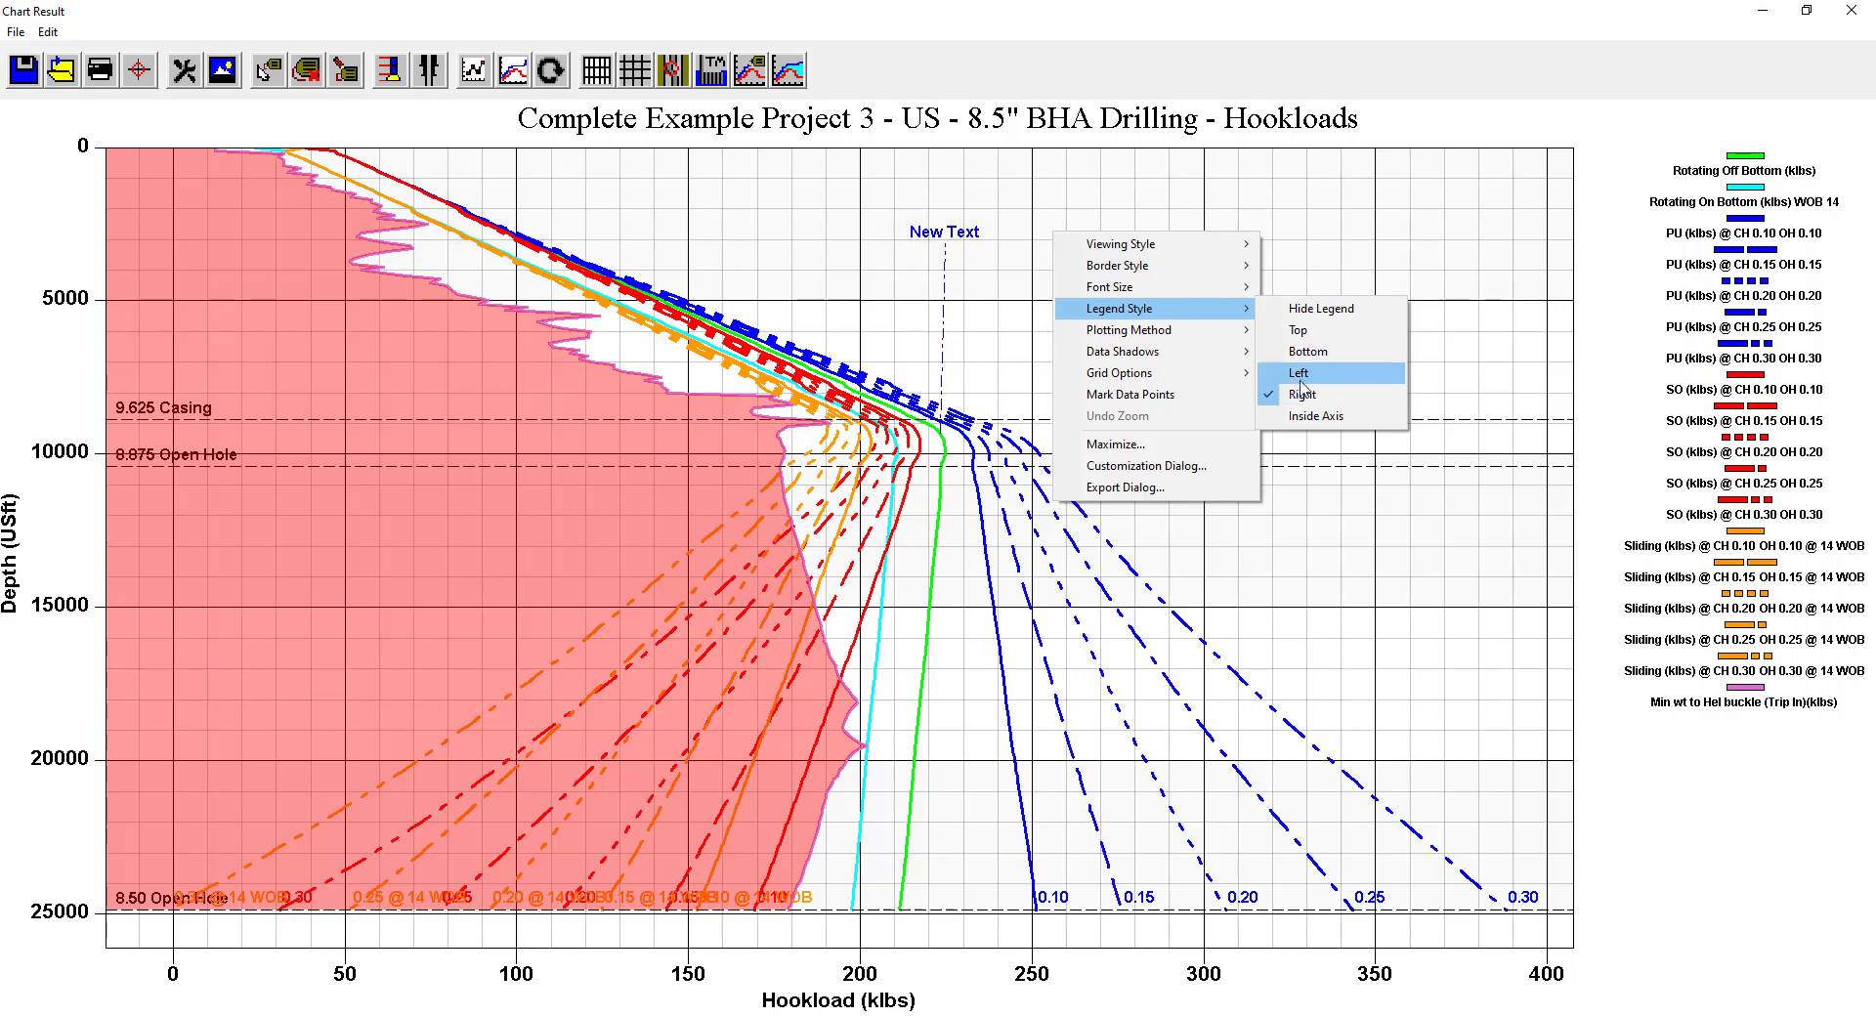
{"action": "left_click", "coordinate": [1300, 330]}
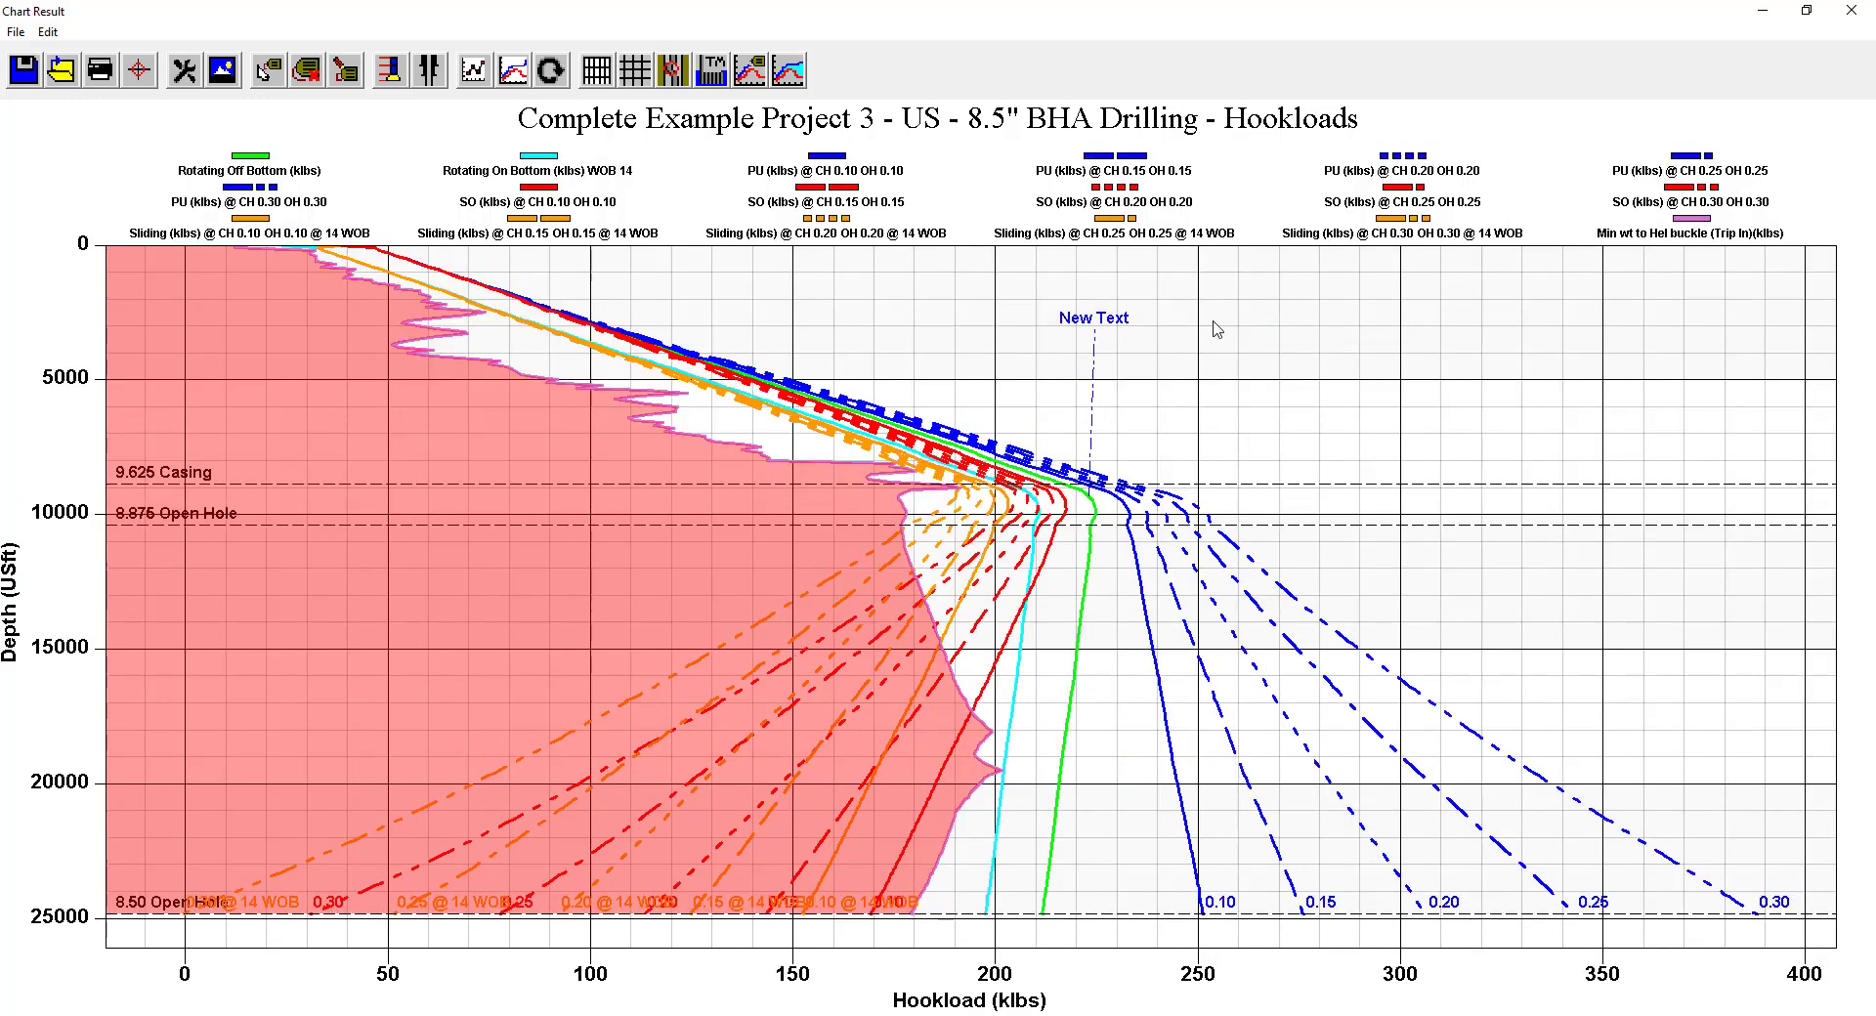
Hide the legend of the hookloads chart.
{"action": "right_click", "coordinate": [1235, 304]}
{"action": "mouse_move", "coordinate": [1368, 382]}
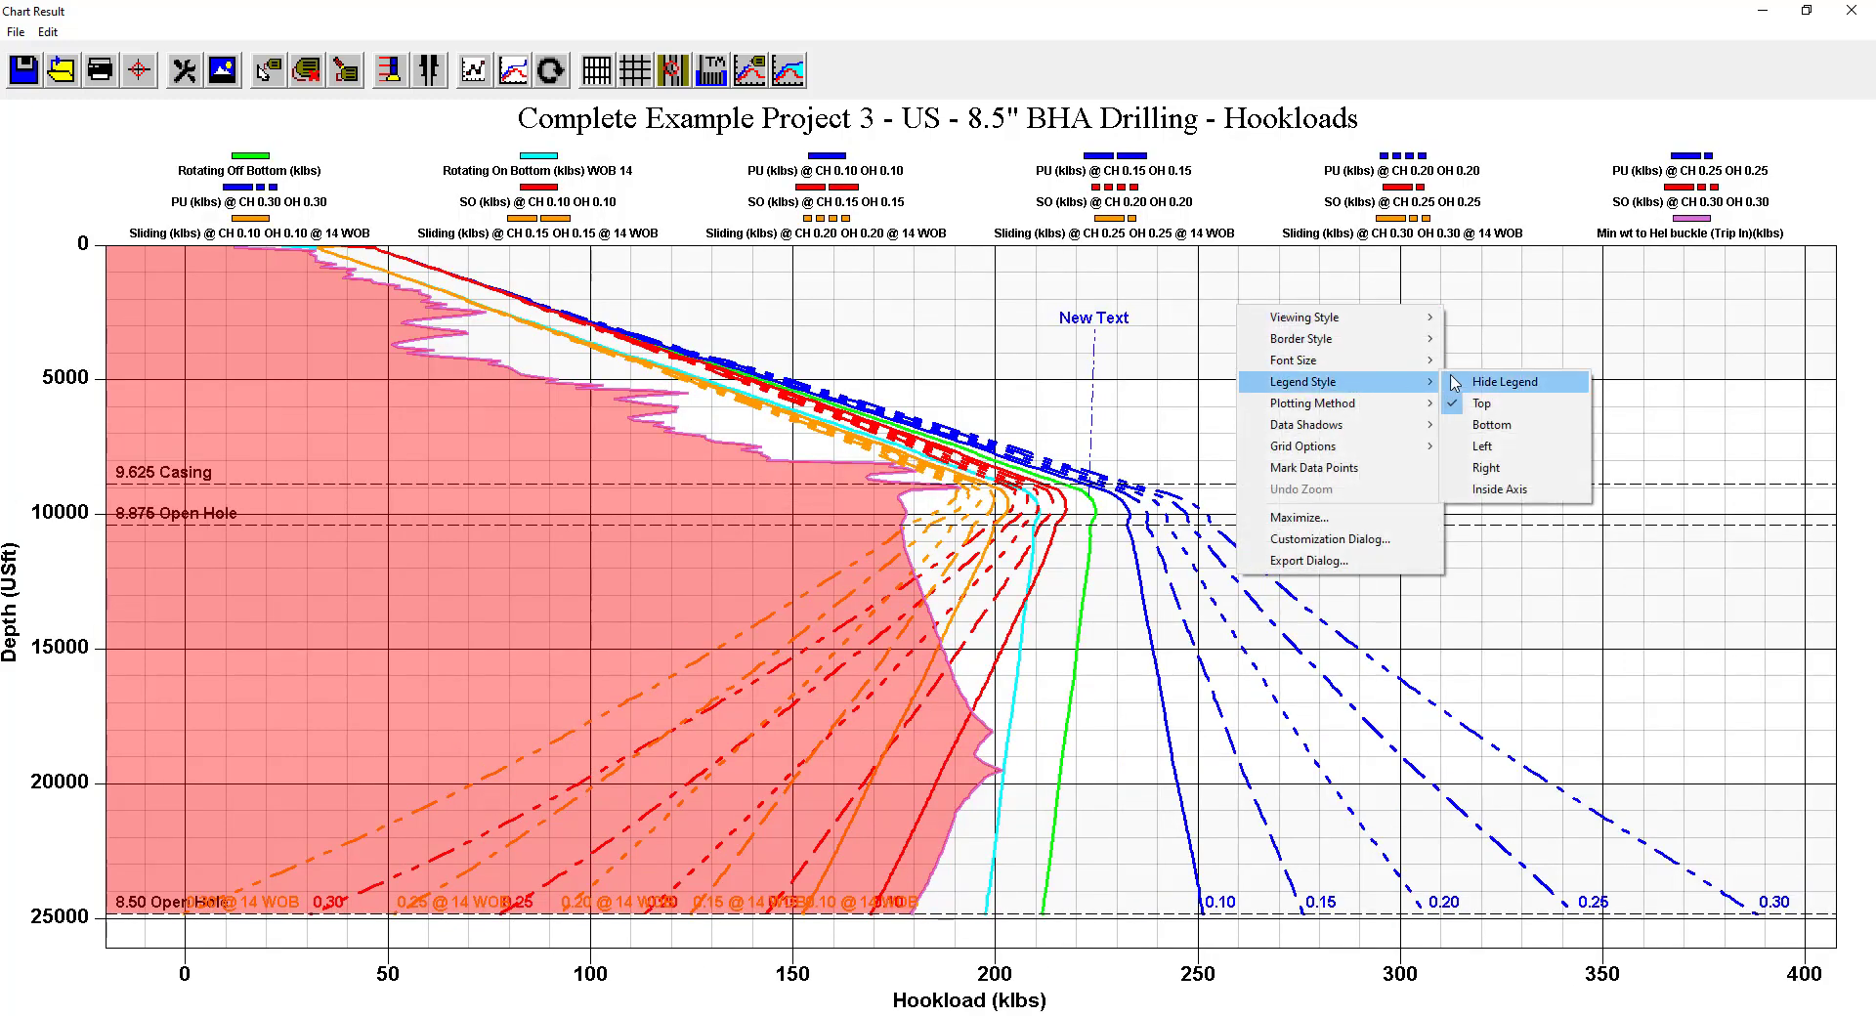
{"action": "left_click", "coordinate": [1455, 382]}
Change the chart's grid lines to dotted and mark the data points on the curves.
{"action": "right_click", "coordinate": [1221, 272]}
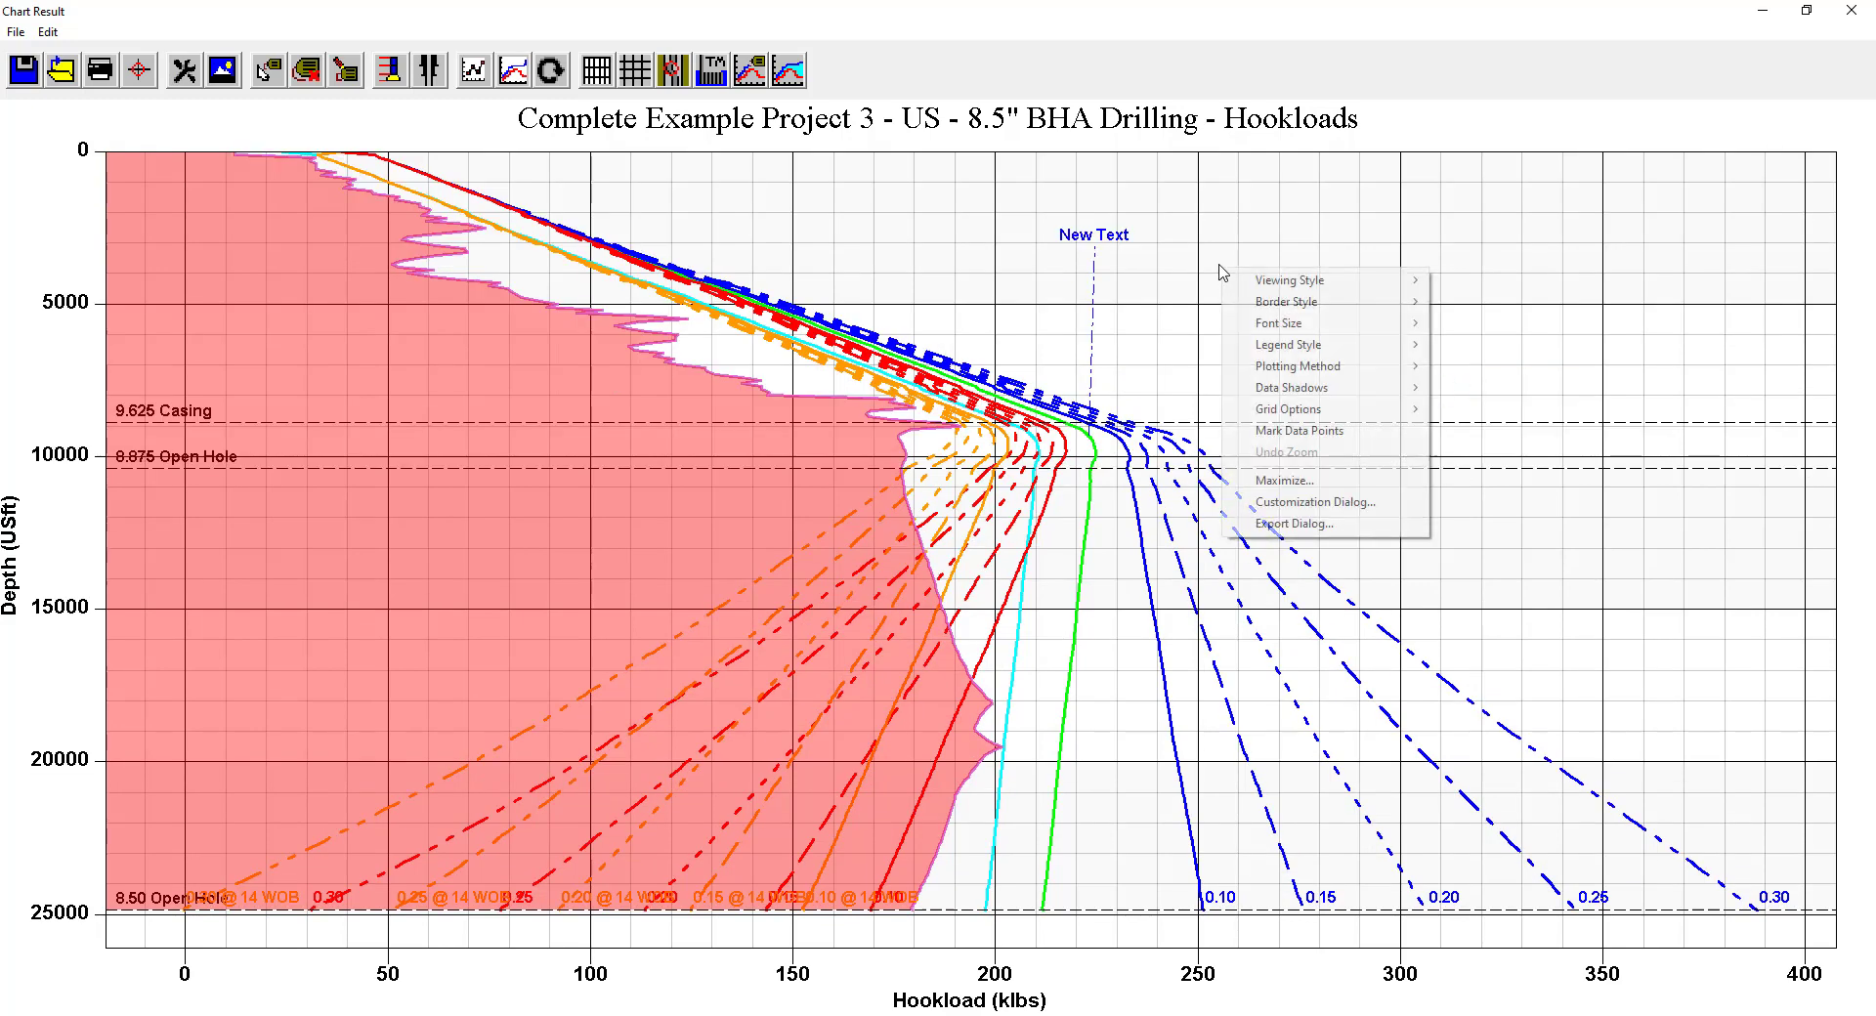
{"action": "mouse_move", "coordinate": [1349, 394]}
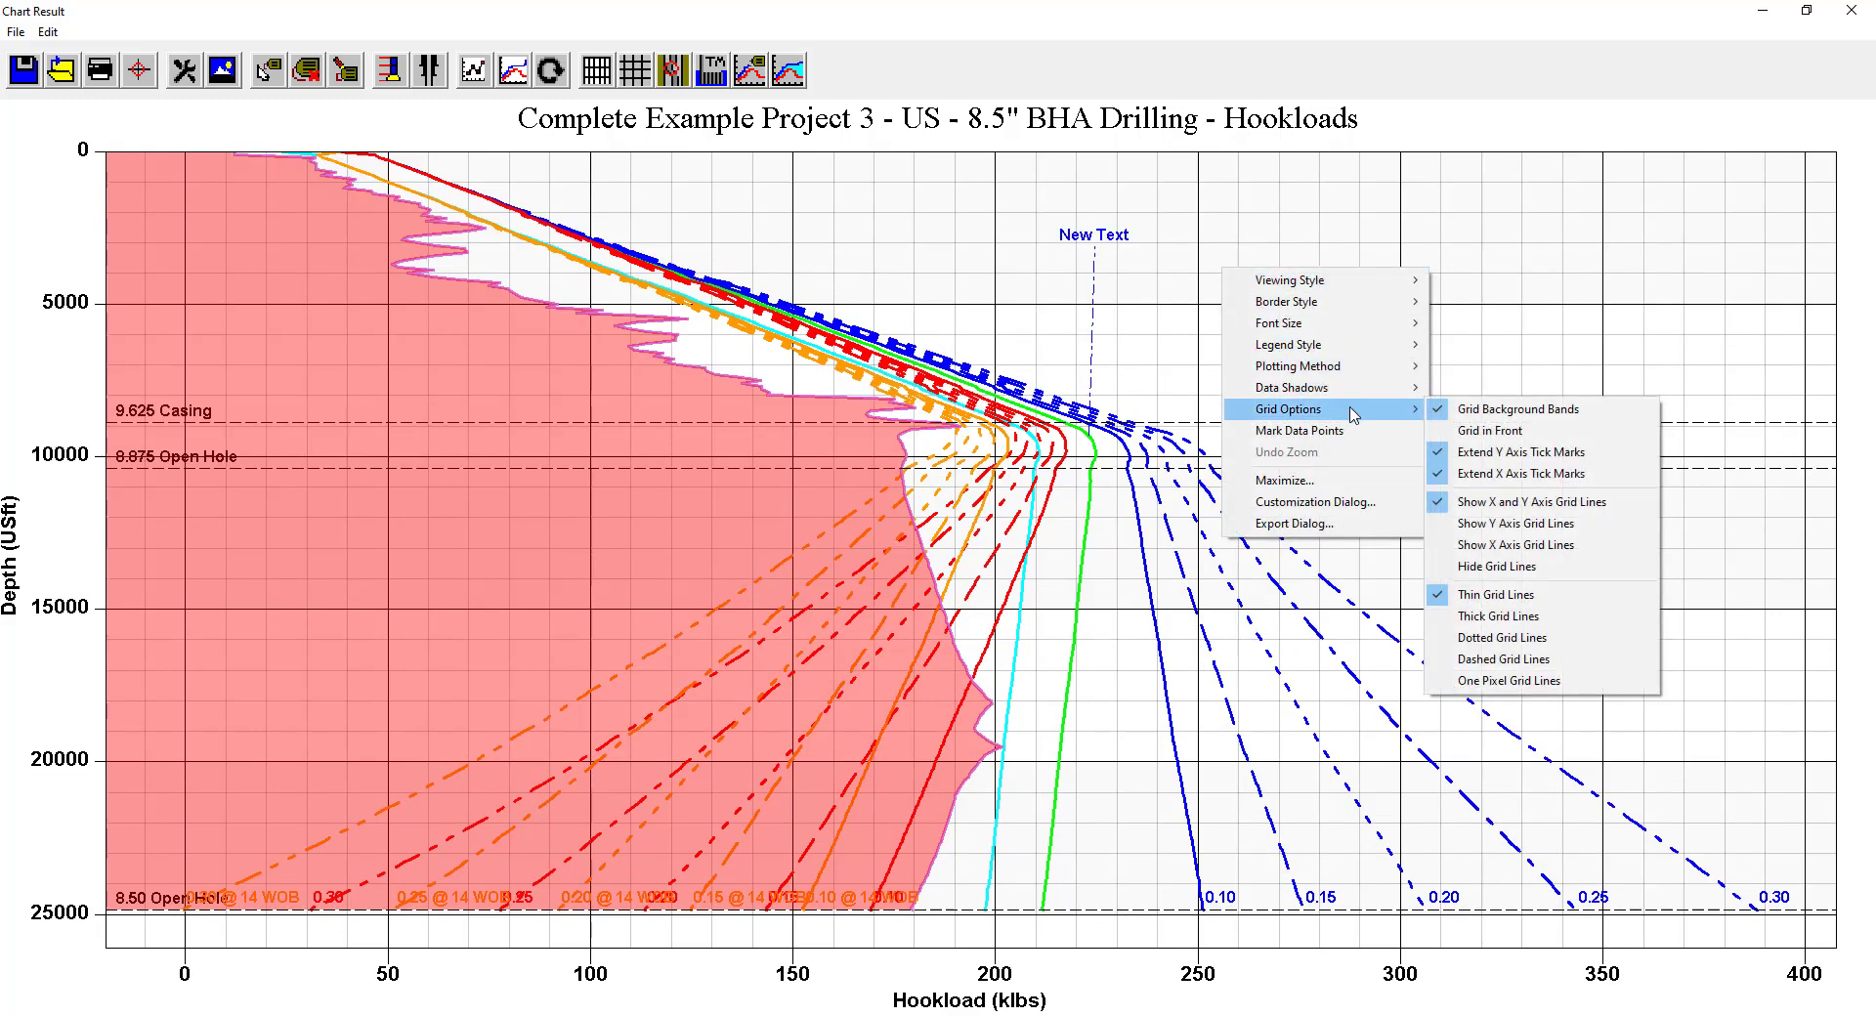
{"action": "left_click", "coordinate": [1485, 639]}
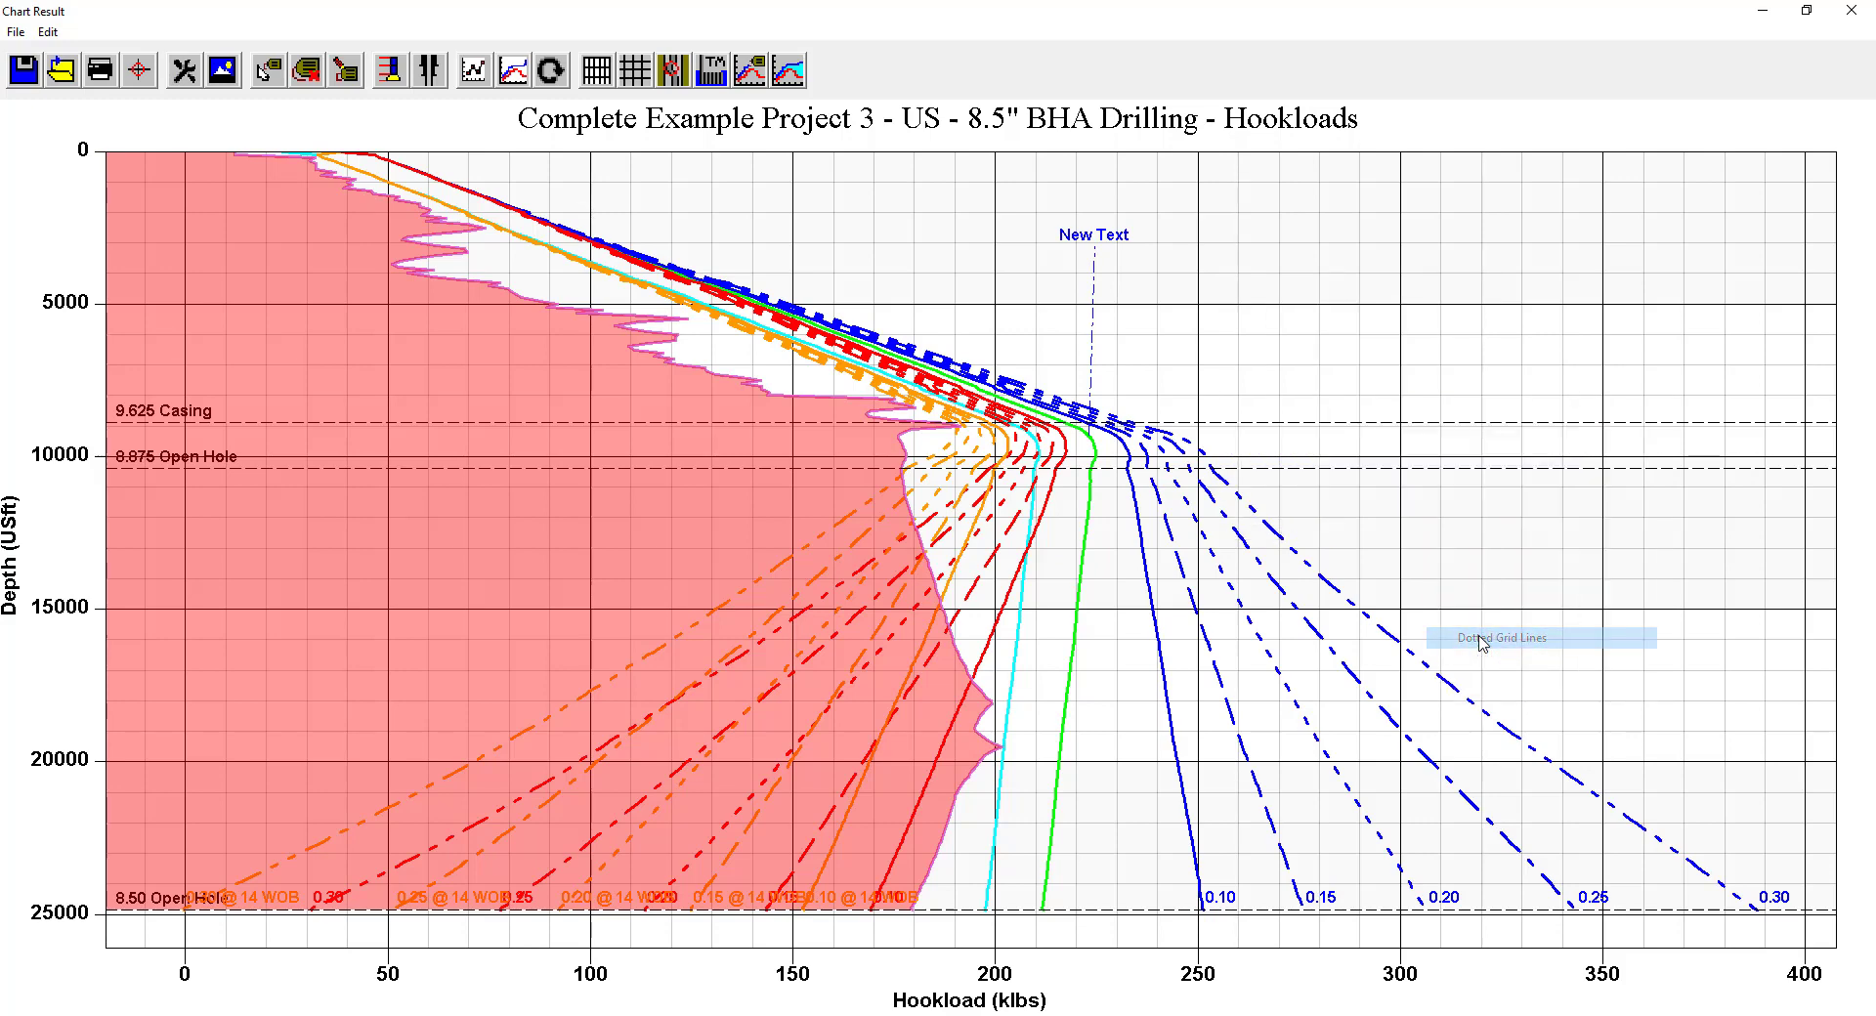
{"action": "right_click", "coordinate": [1268, 238]}
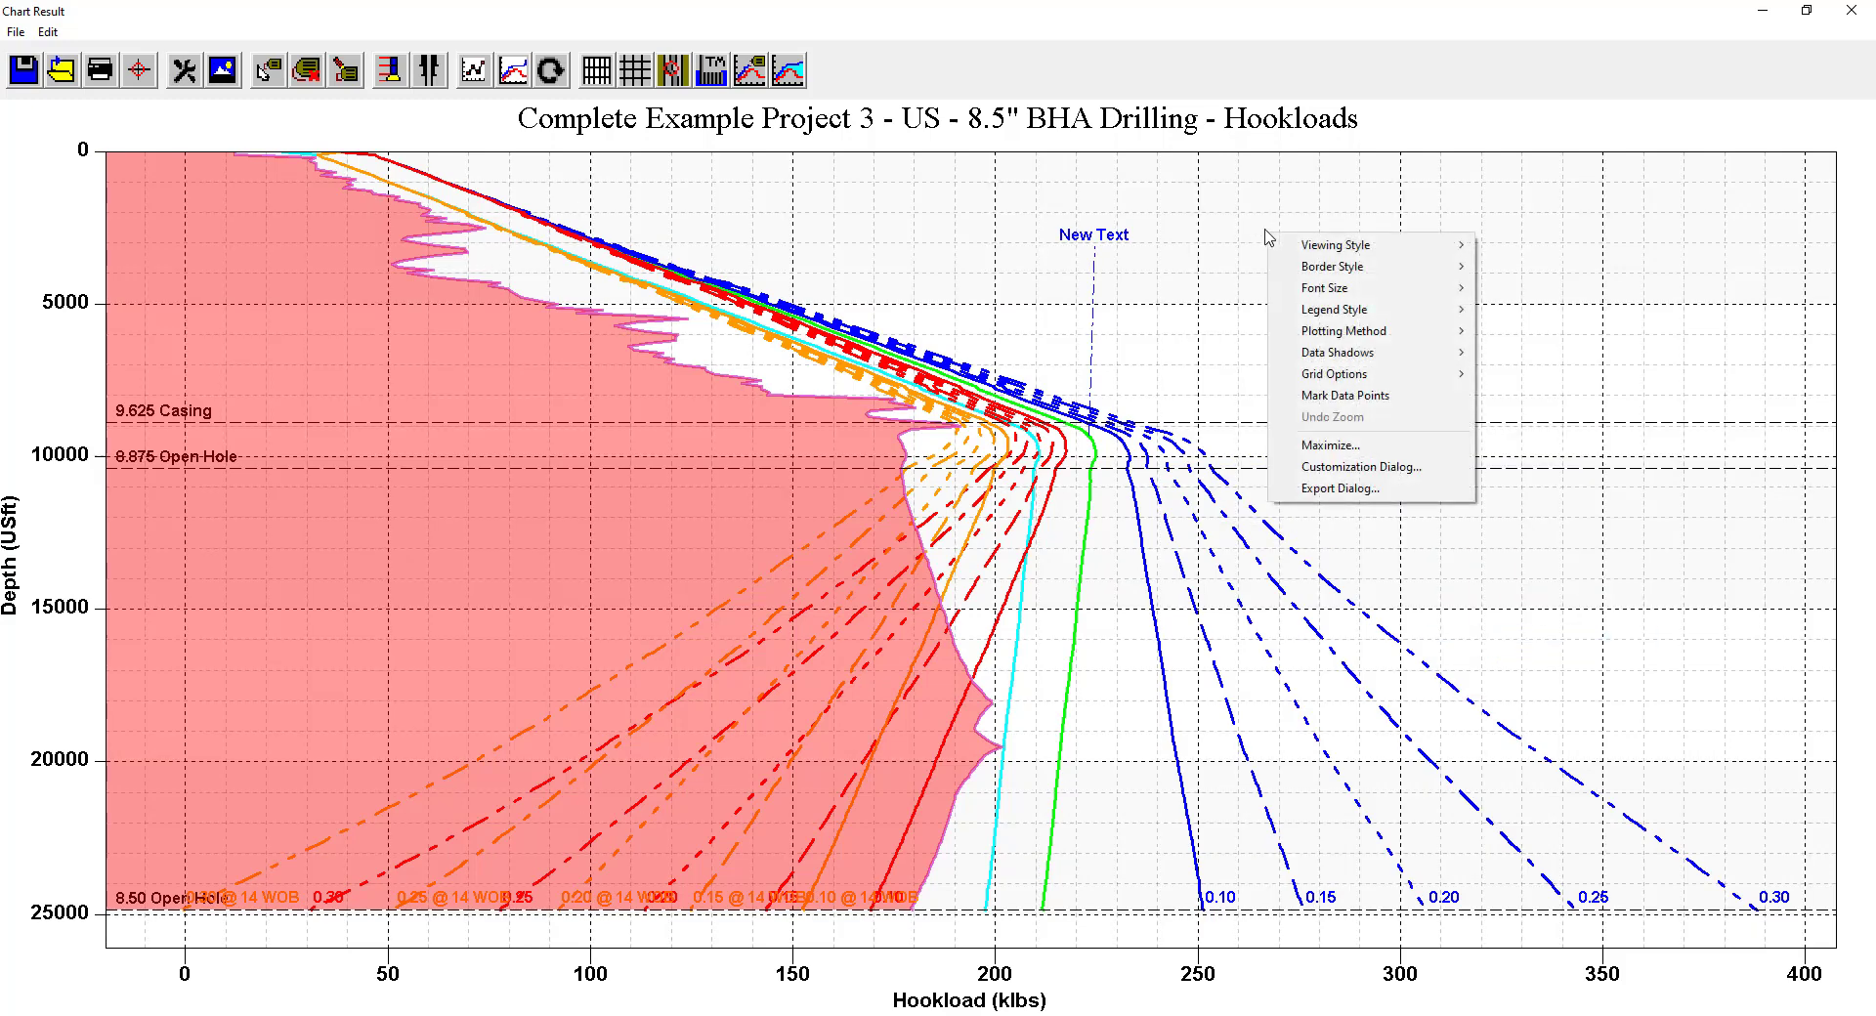
{"action": "left_click", "coordinate": [1365, 402]}
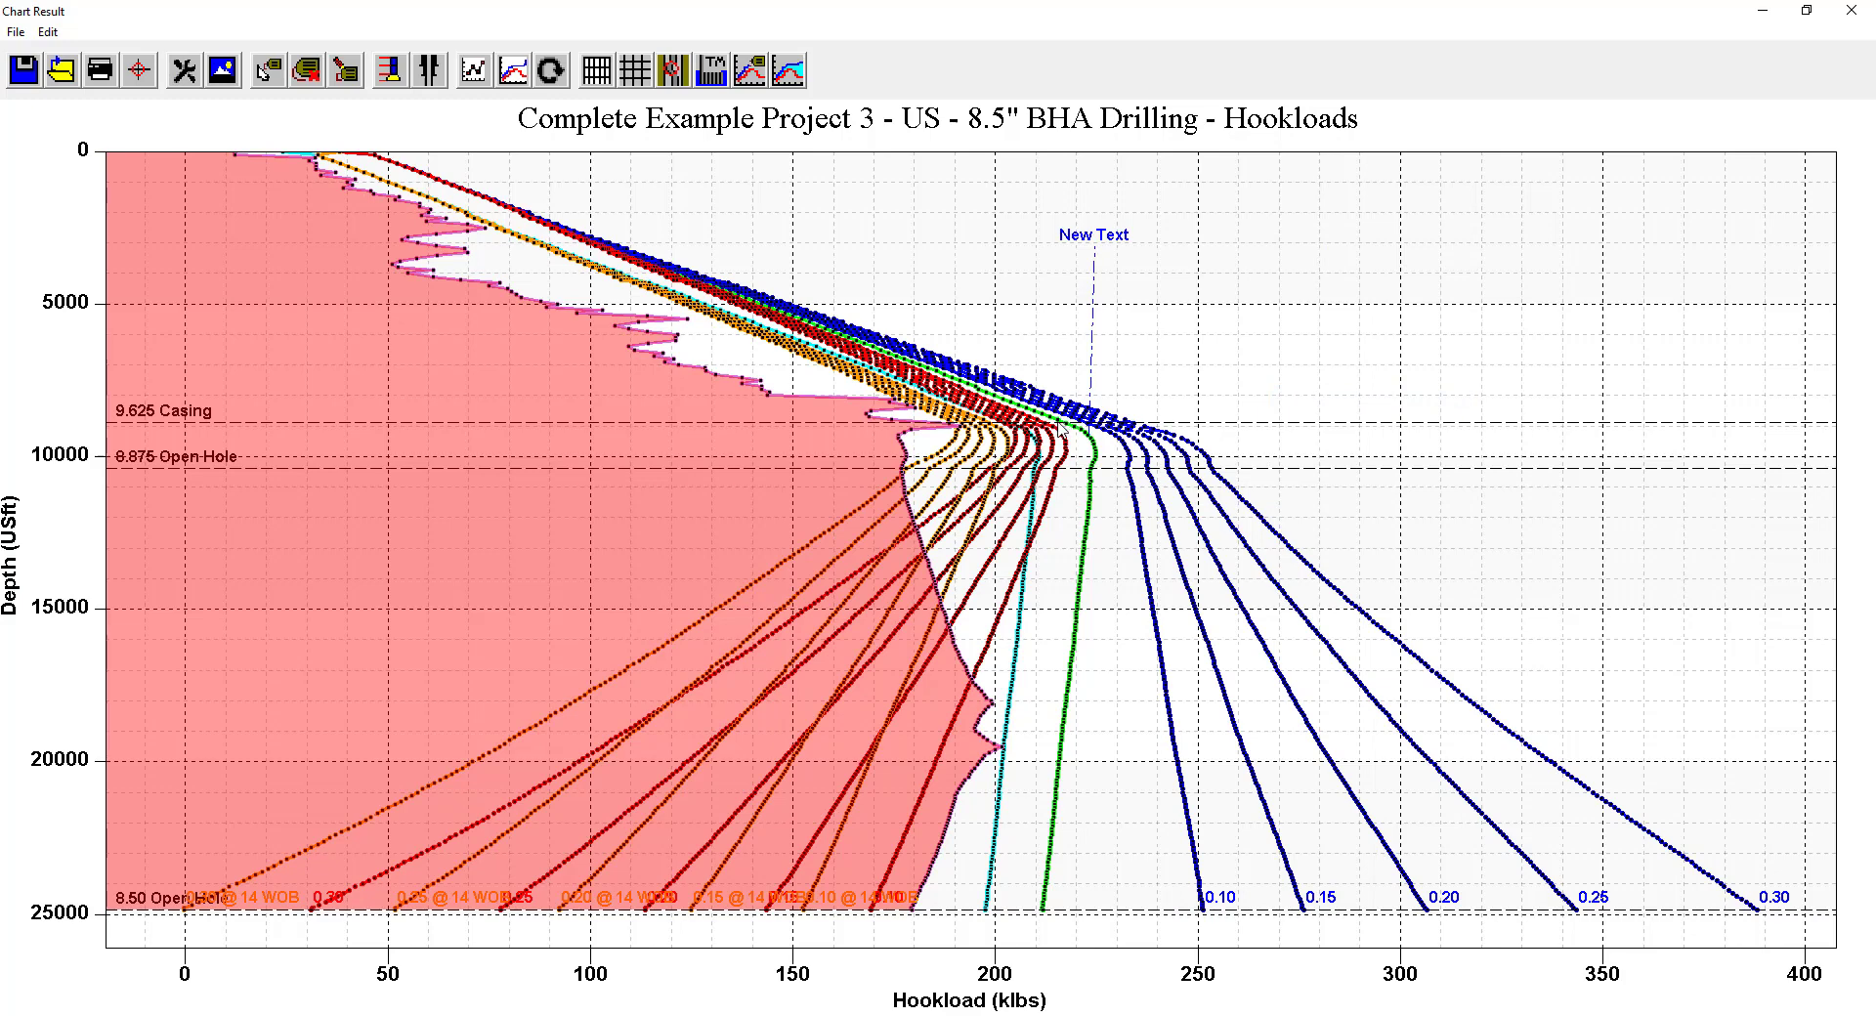
Zoom in on the curves around the 9.625 Casing and 8.875 Open Hole depths, and undo the zoom.
{"action": "right_click", "coordinate": [889, 369]}
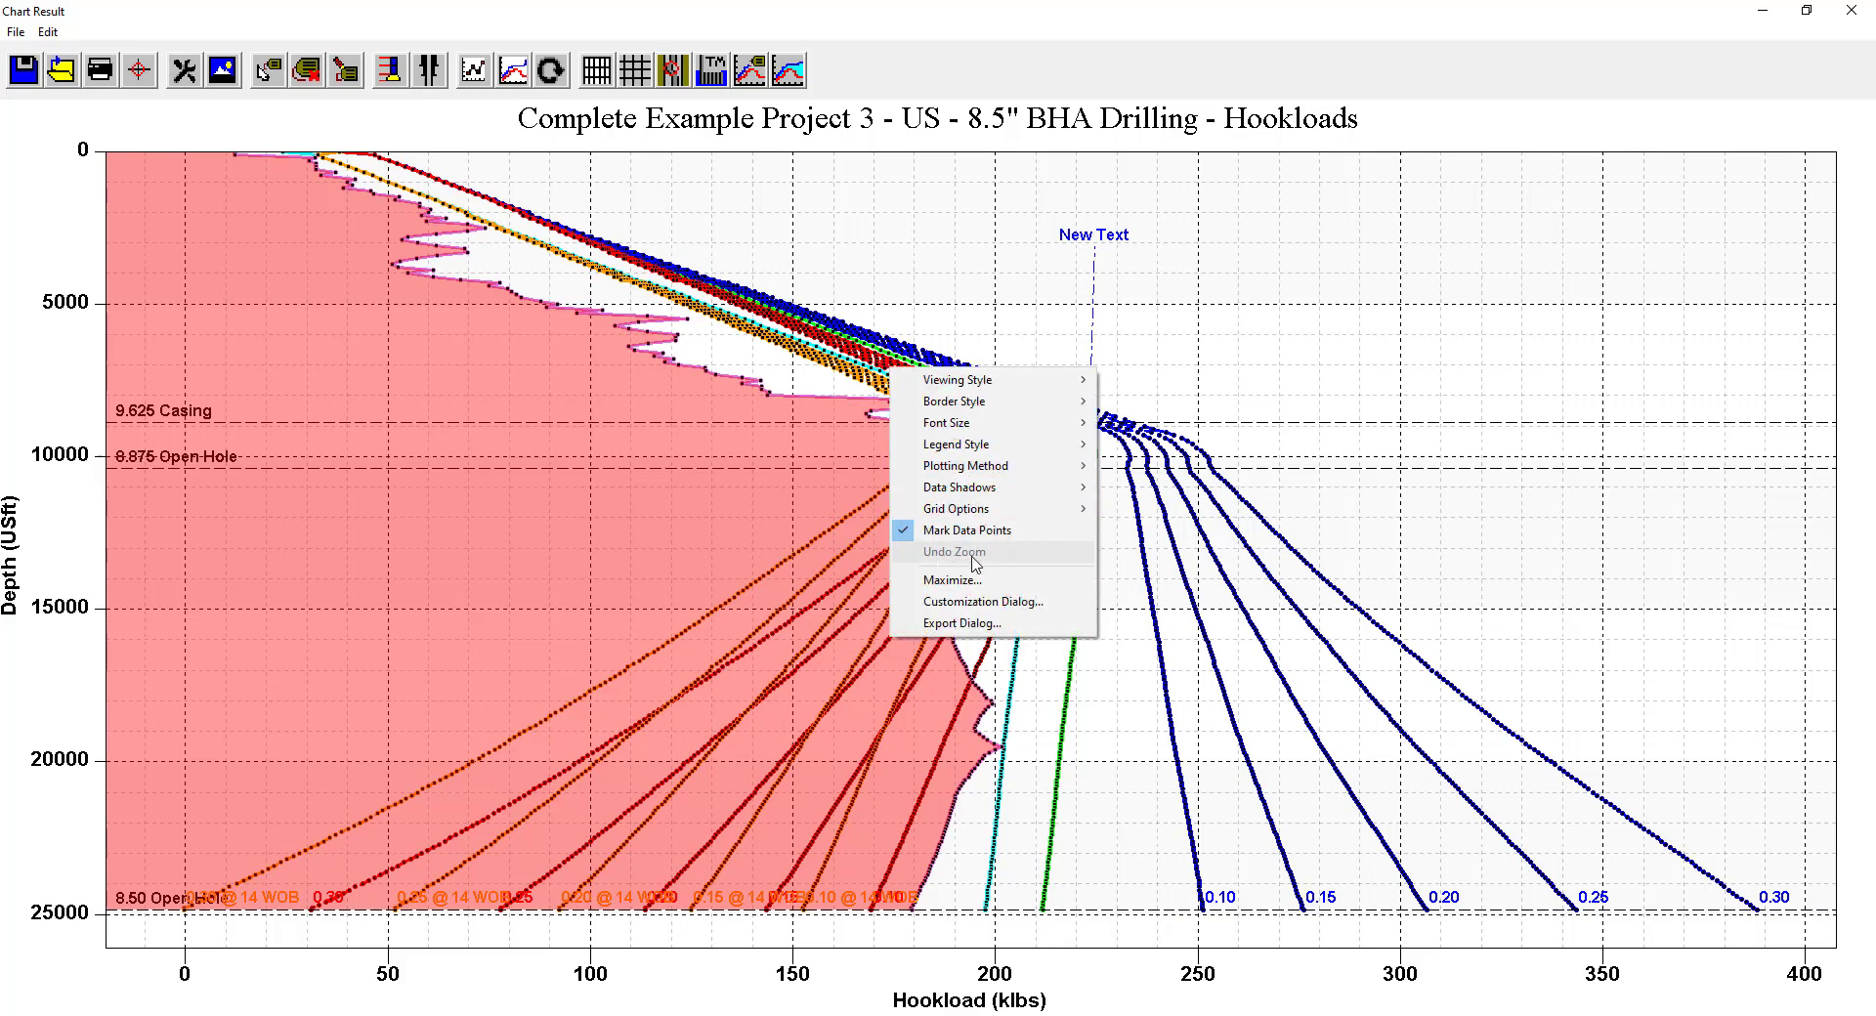
{"action": "left_click", "coordinate": [829, 391]}
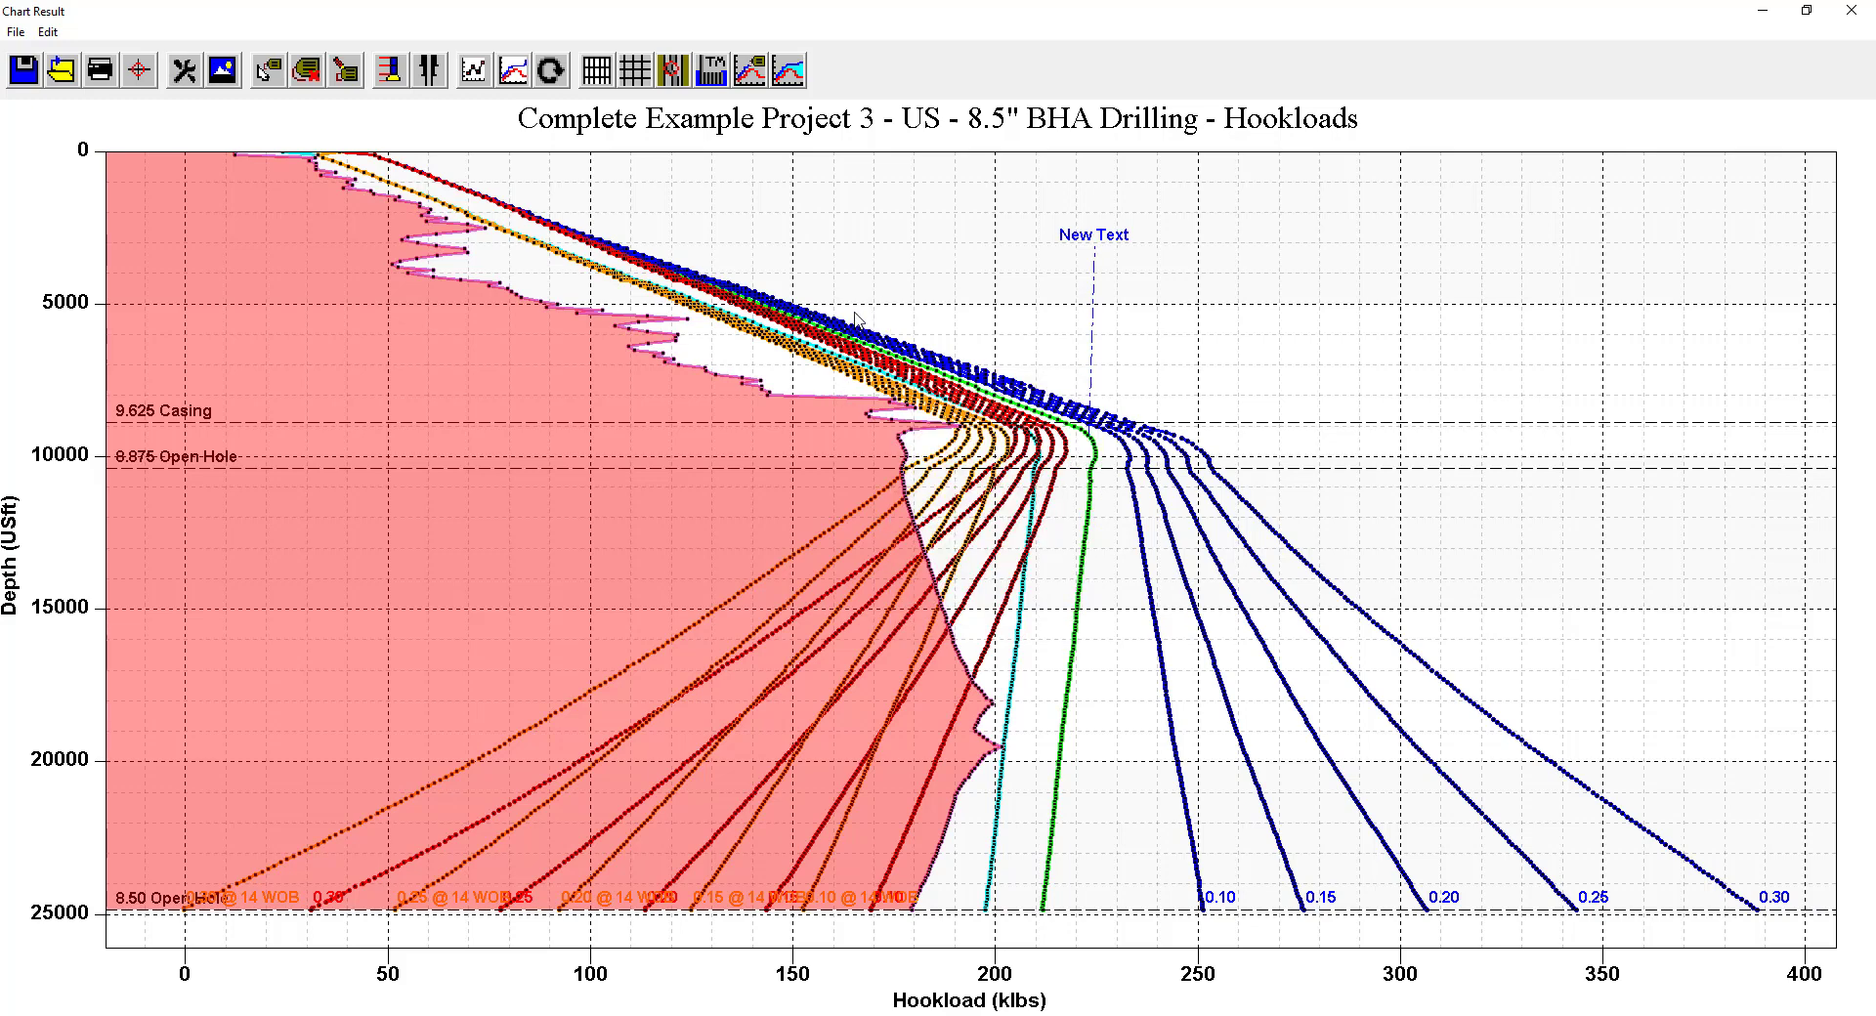
{"action": "left_click_drag", "start_coordinate": [854, 313], "coordinate": [1280, 535]}
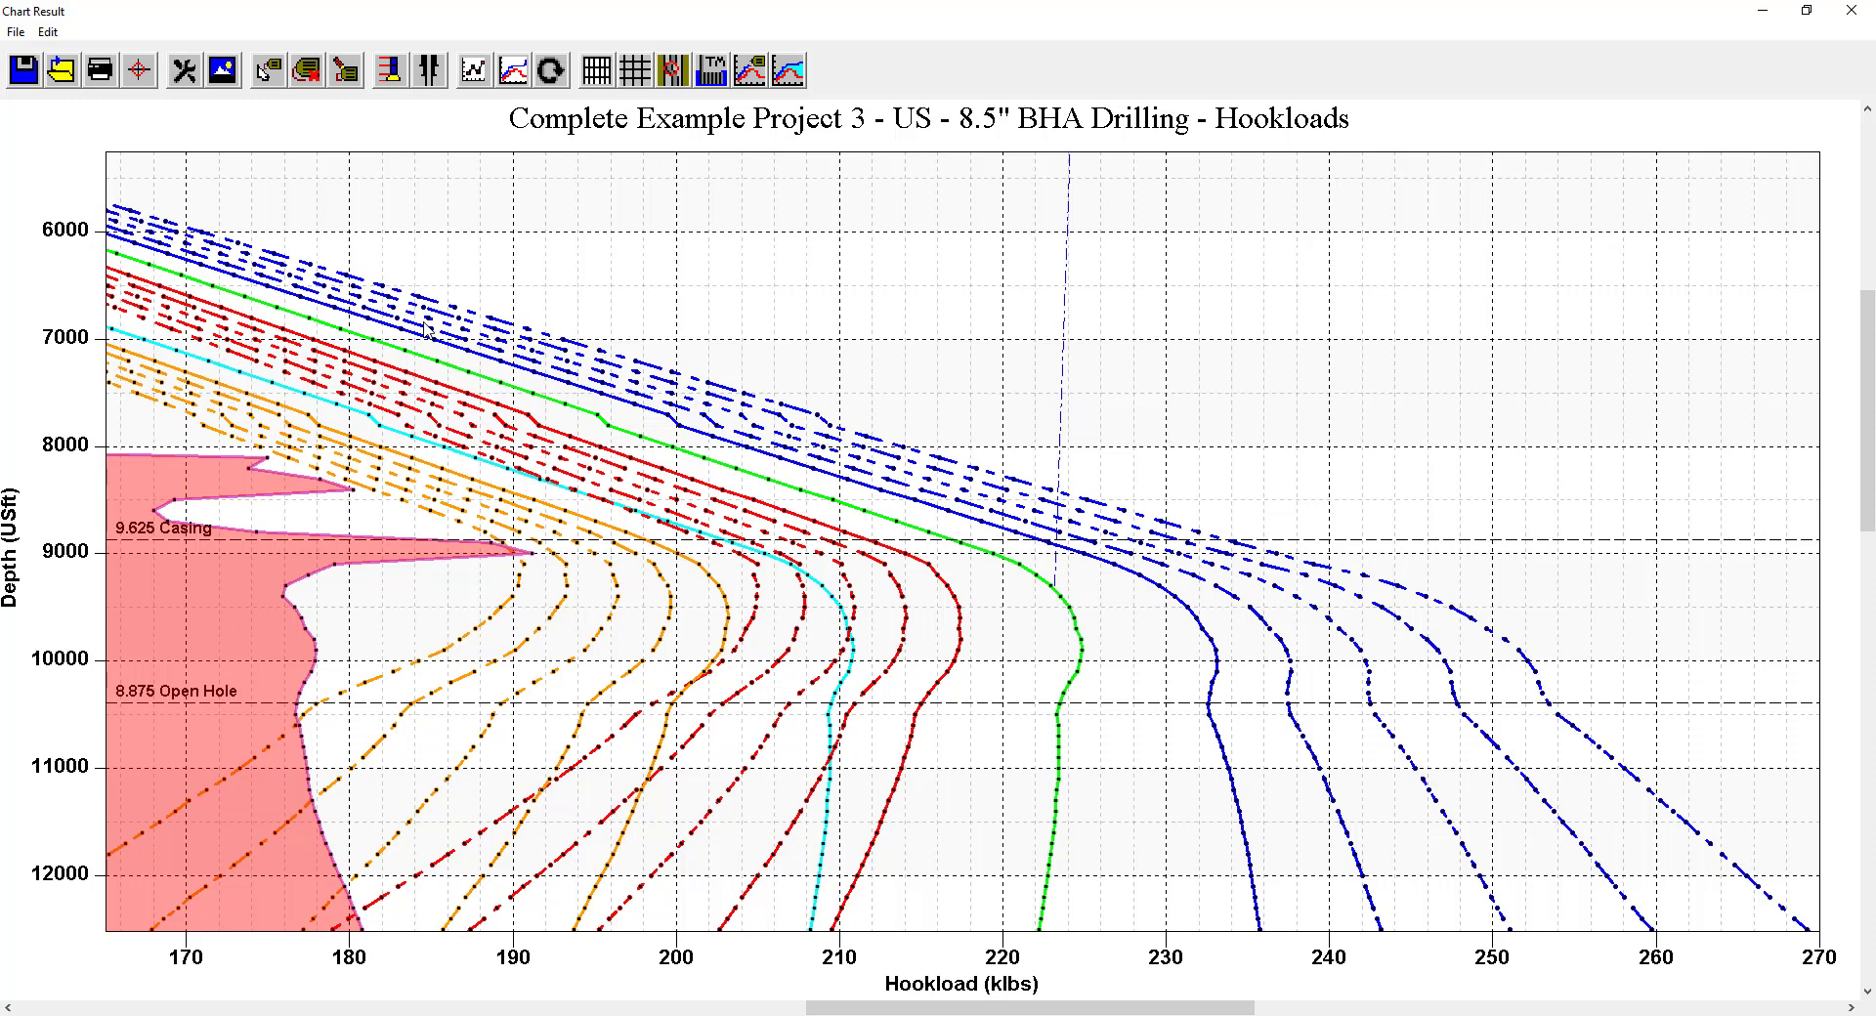
{"action": "right_click", "coordinate": [898, 289]}
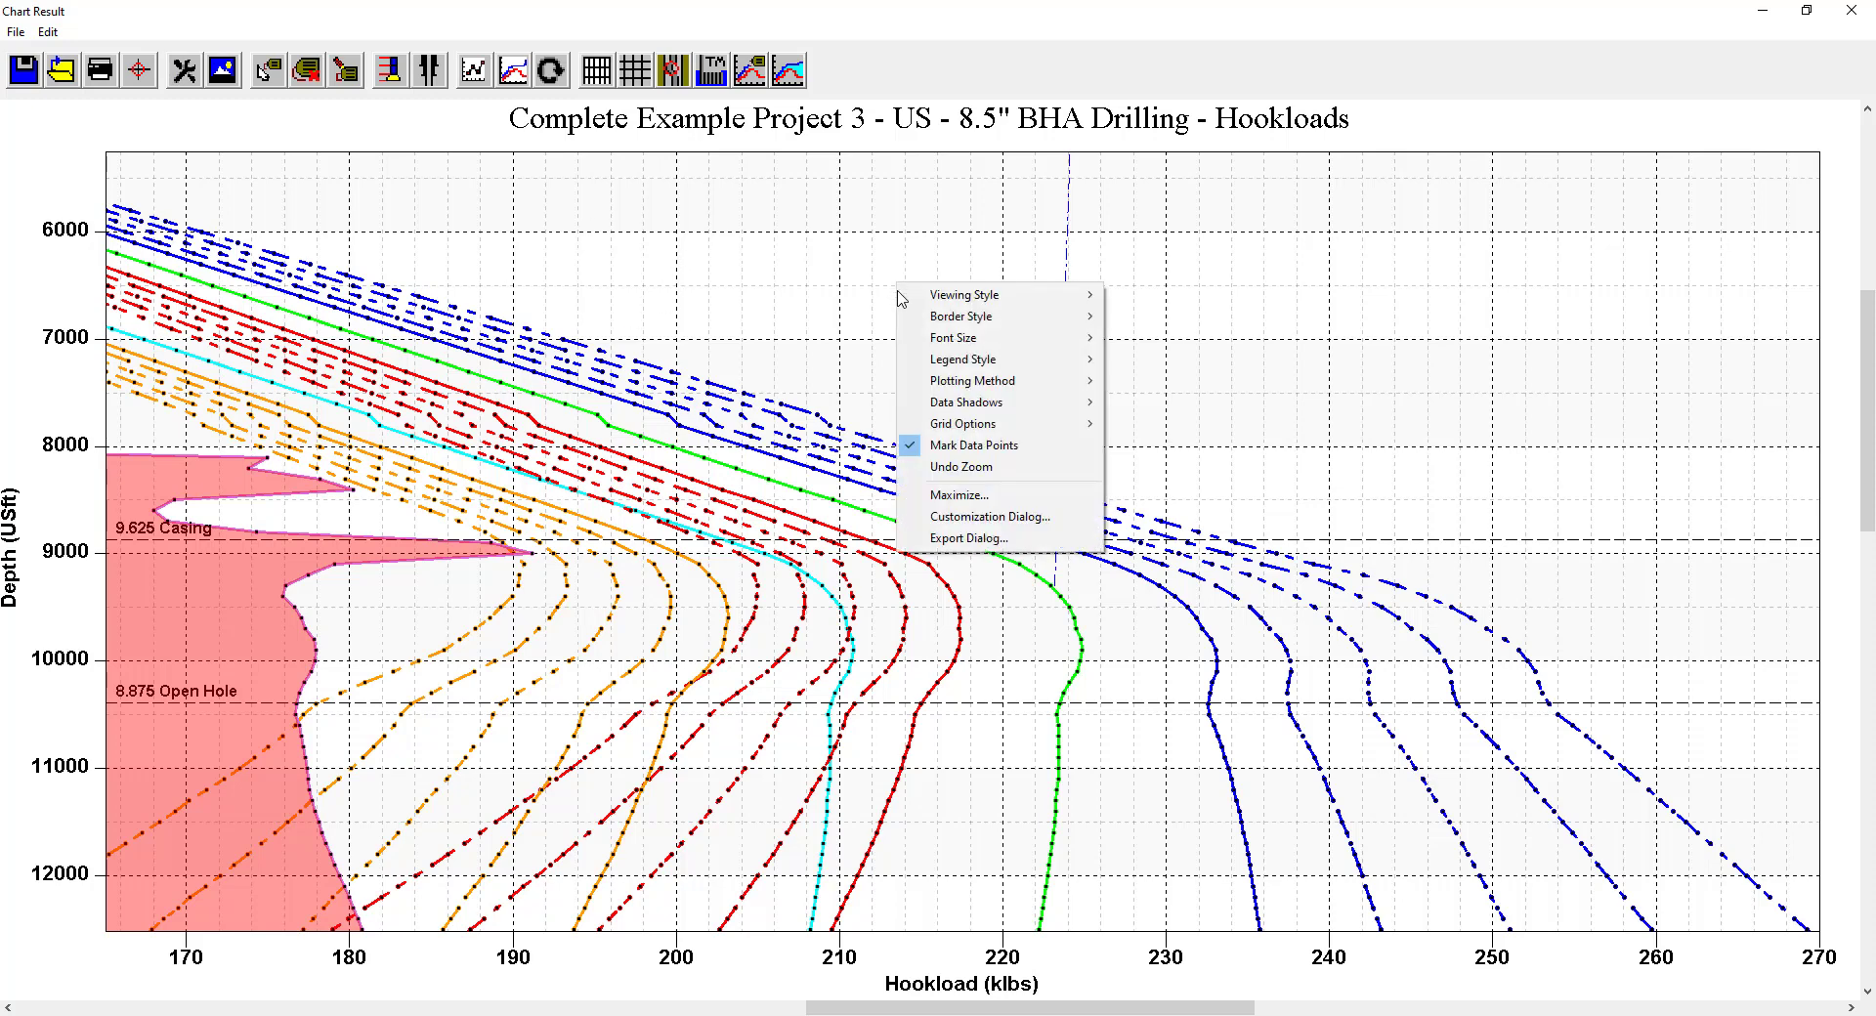
{"action": "left_click", "coordinate": [993, 475]}
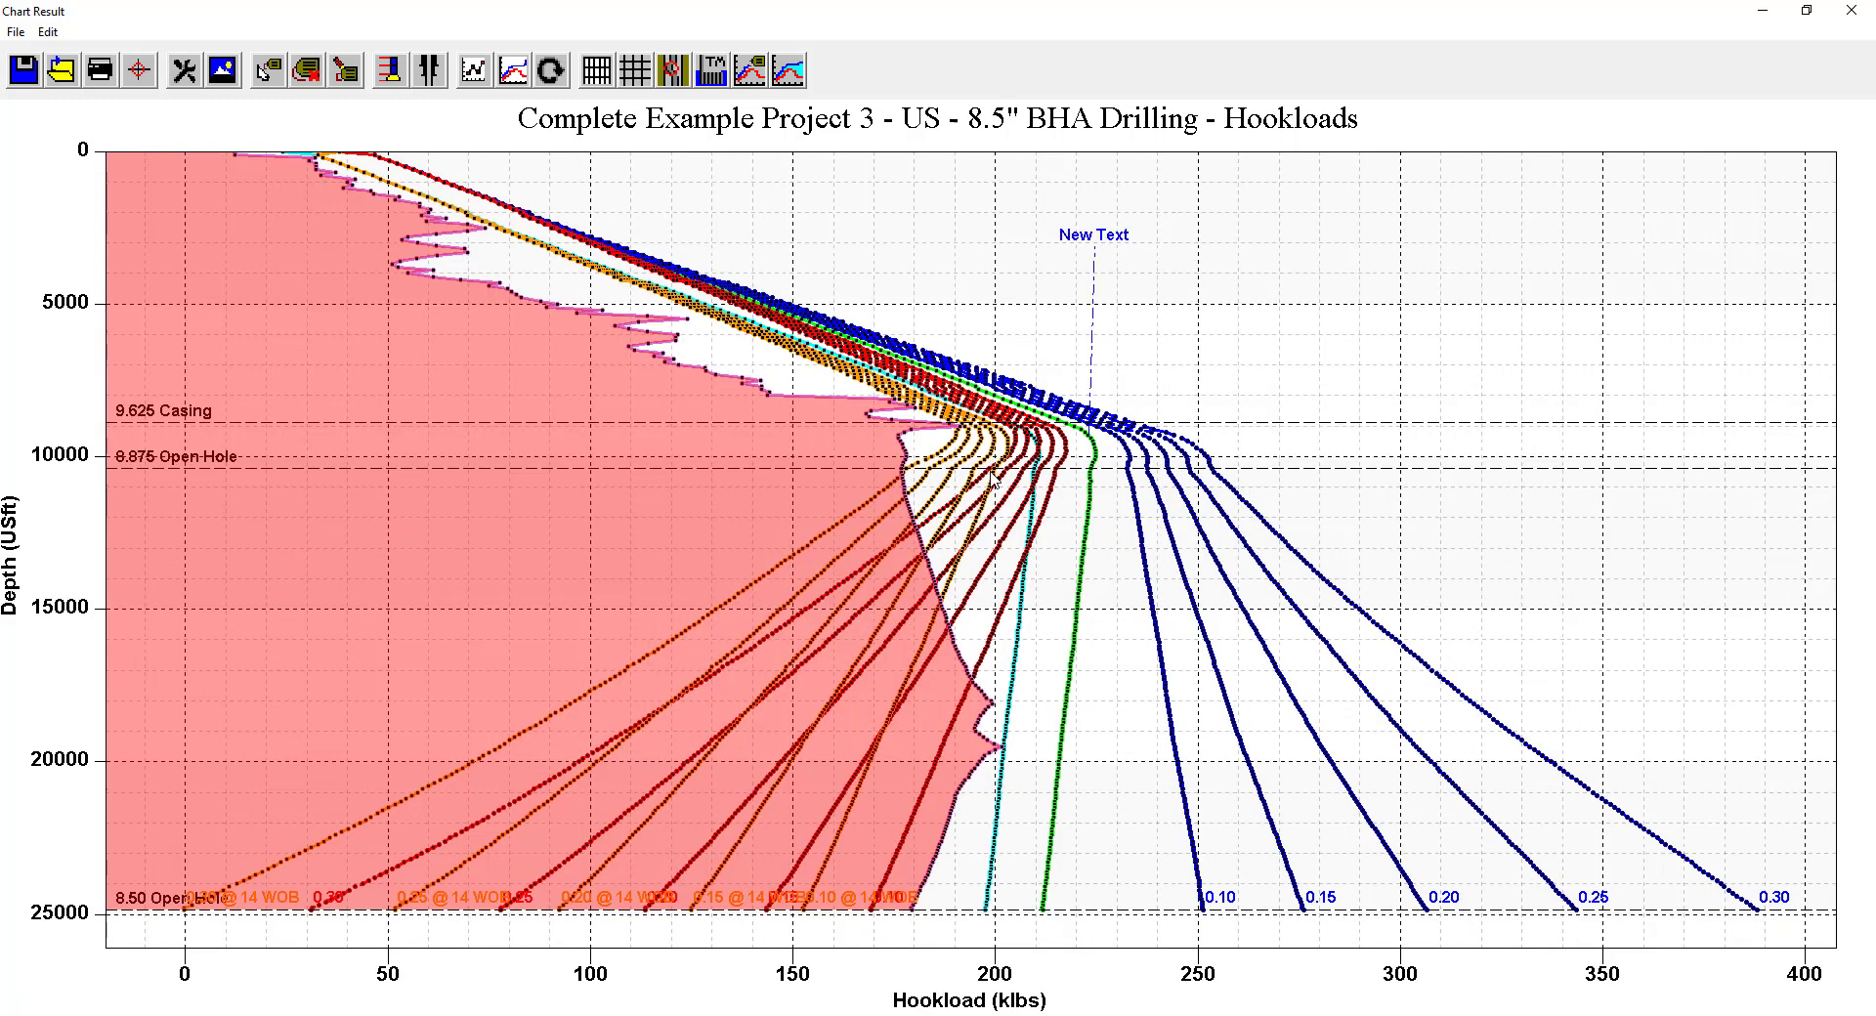
Maximize the hookloads chart to view it full screen, and return to the normal chart window.
{"action": "right_click", "coordinate": [992, 477]}
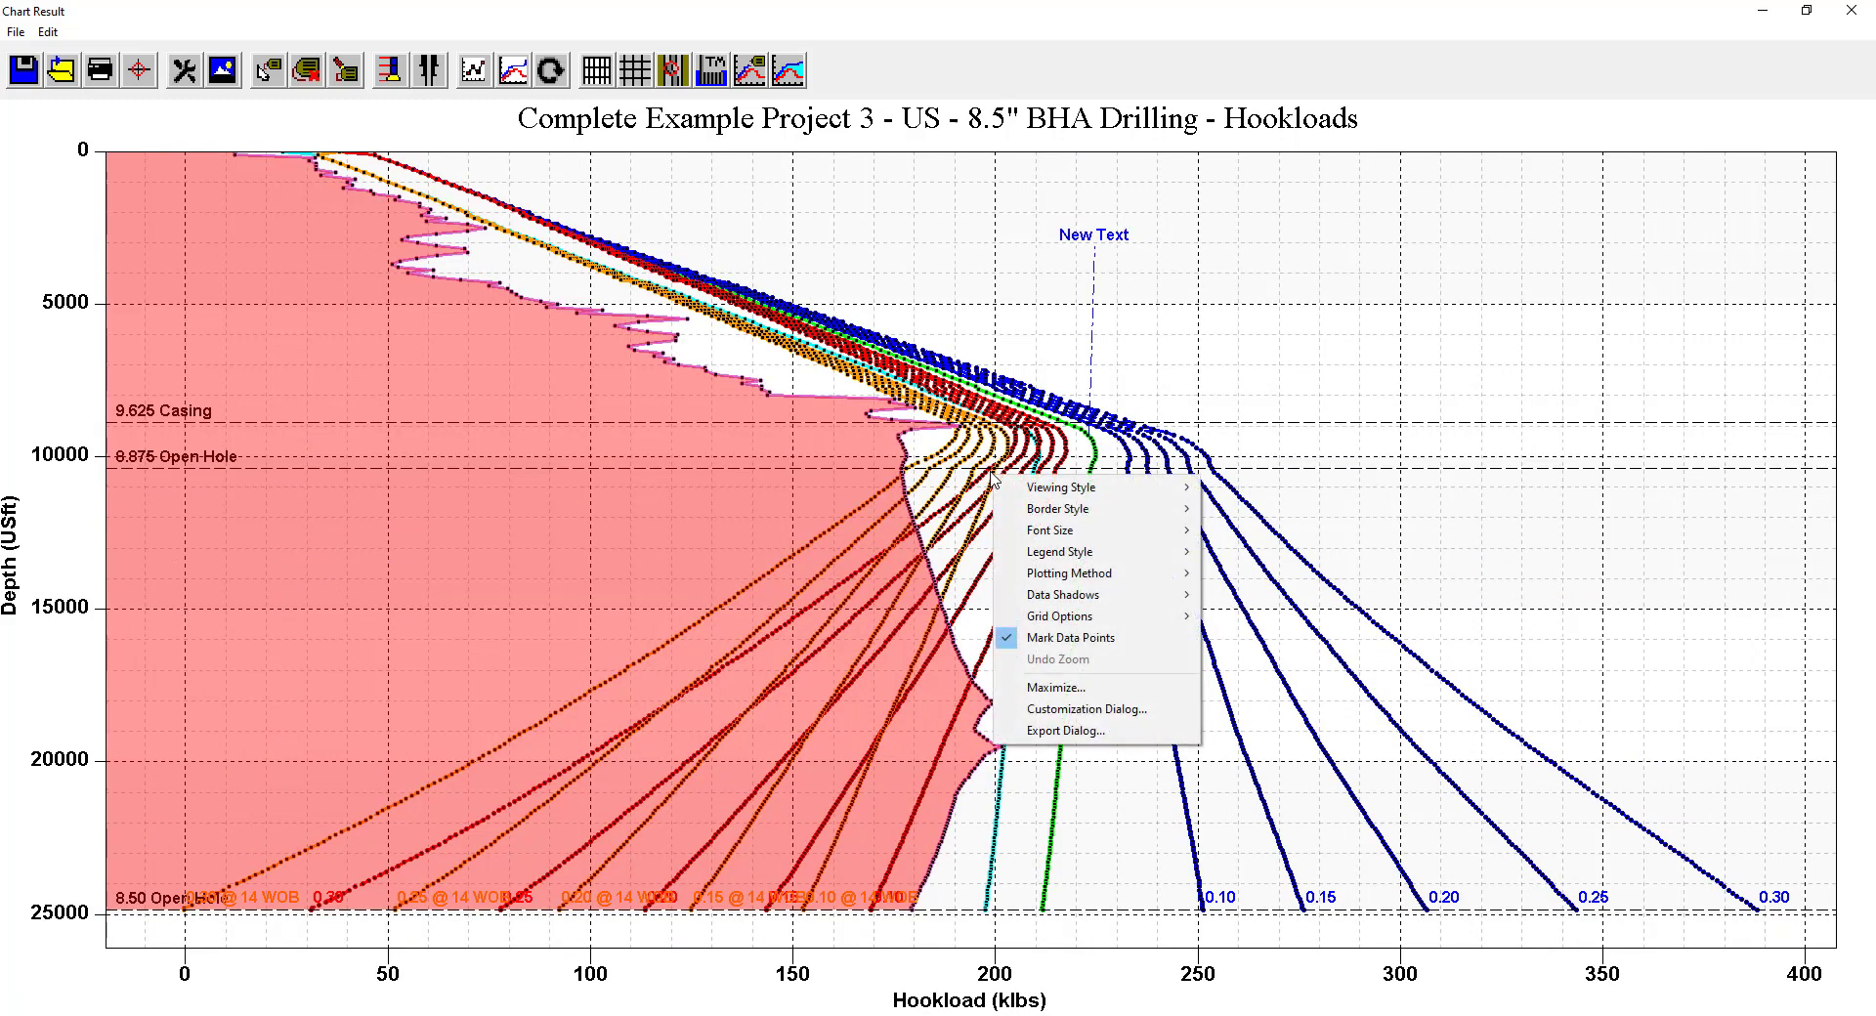
{"action": "left_click", "coordinate": [1092, 690]}
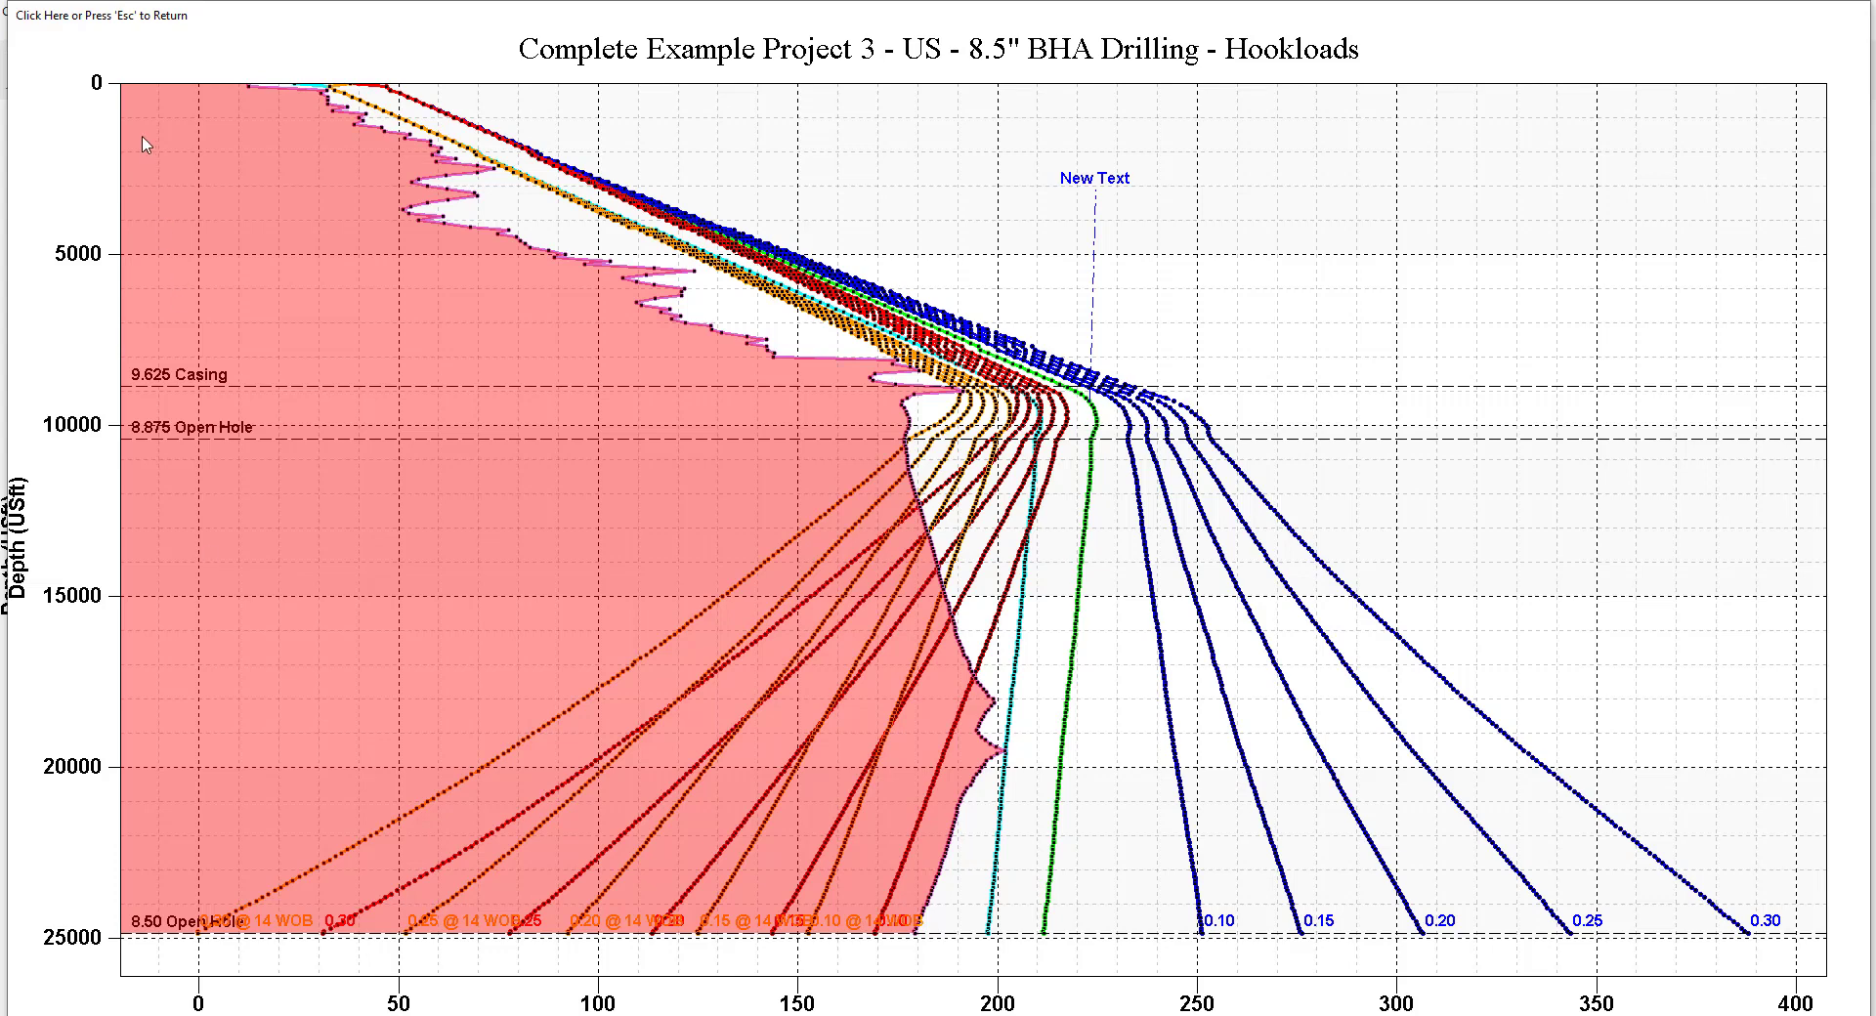
{"action": "left_click", "coordinate": [56, 26]}
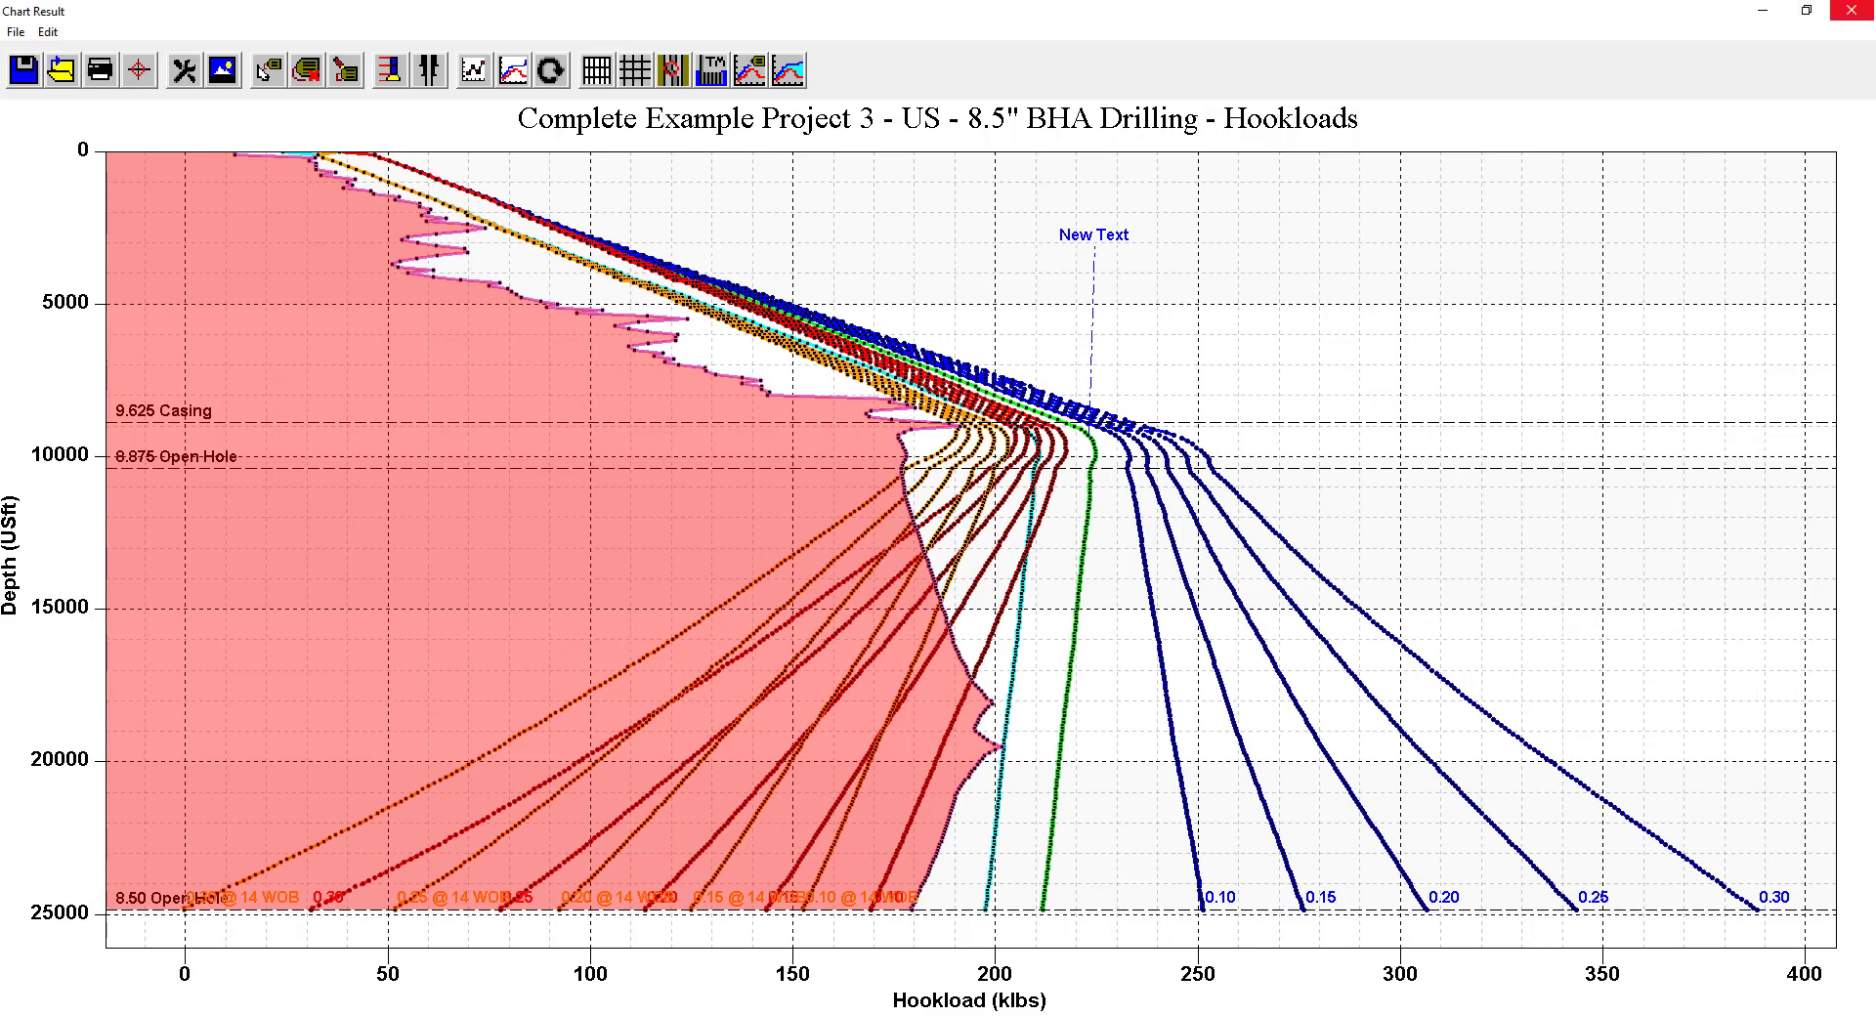
Close the hookloads chart, switch to the project's survey data and open the Section View plot.
{"action": "left_click", "coordinate": [1852, 9]}
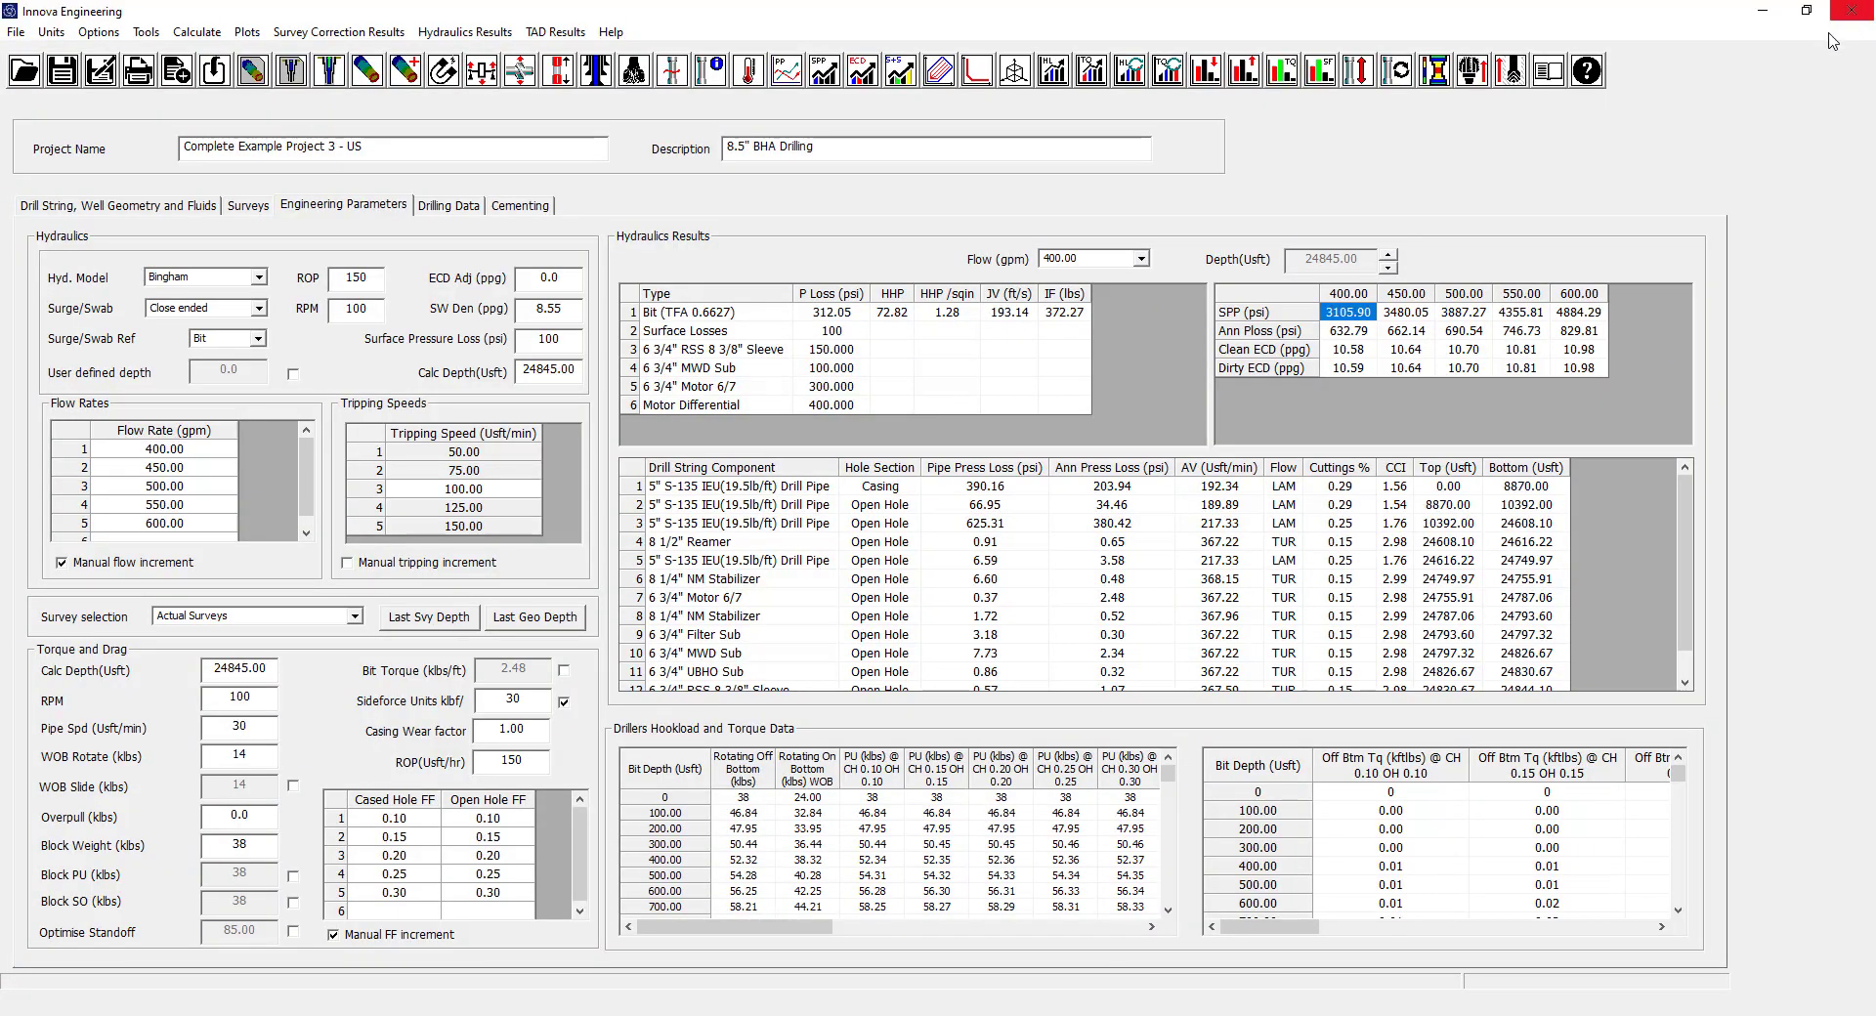
{"action": "left_click", "coordinate": [250, 207]}
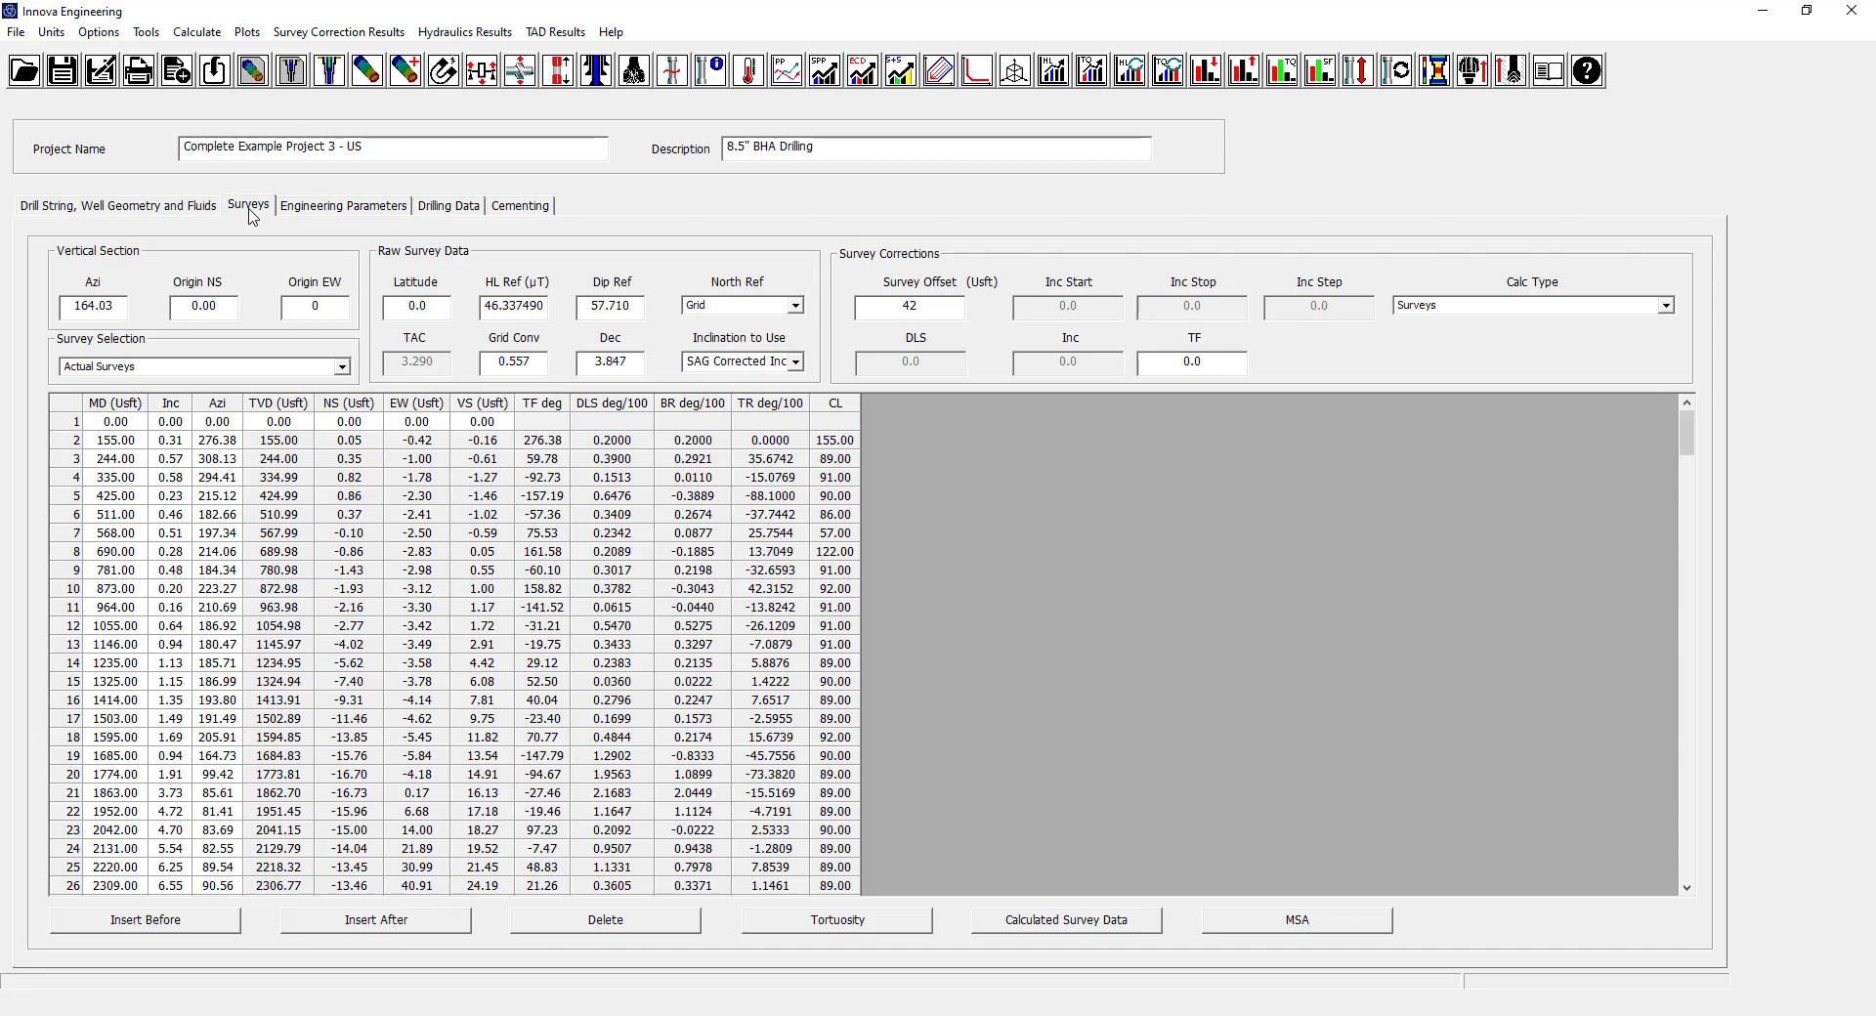
{"action": "left_click", "coordinate": [262, 37]}
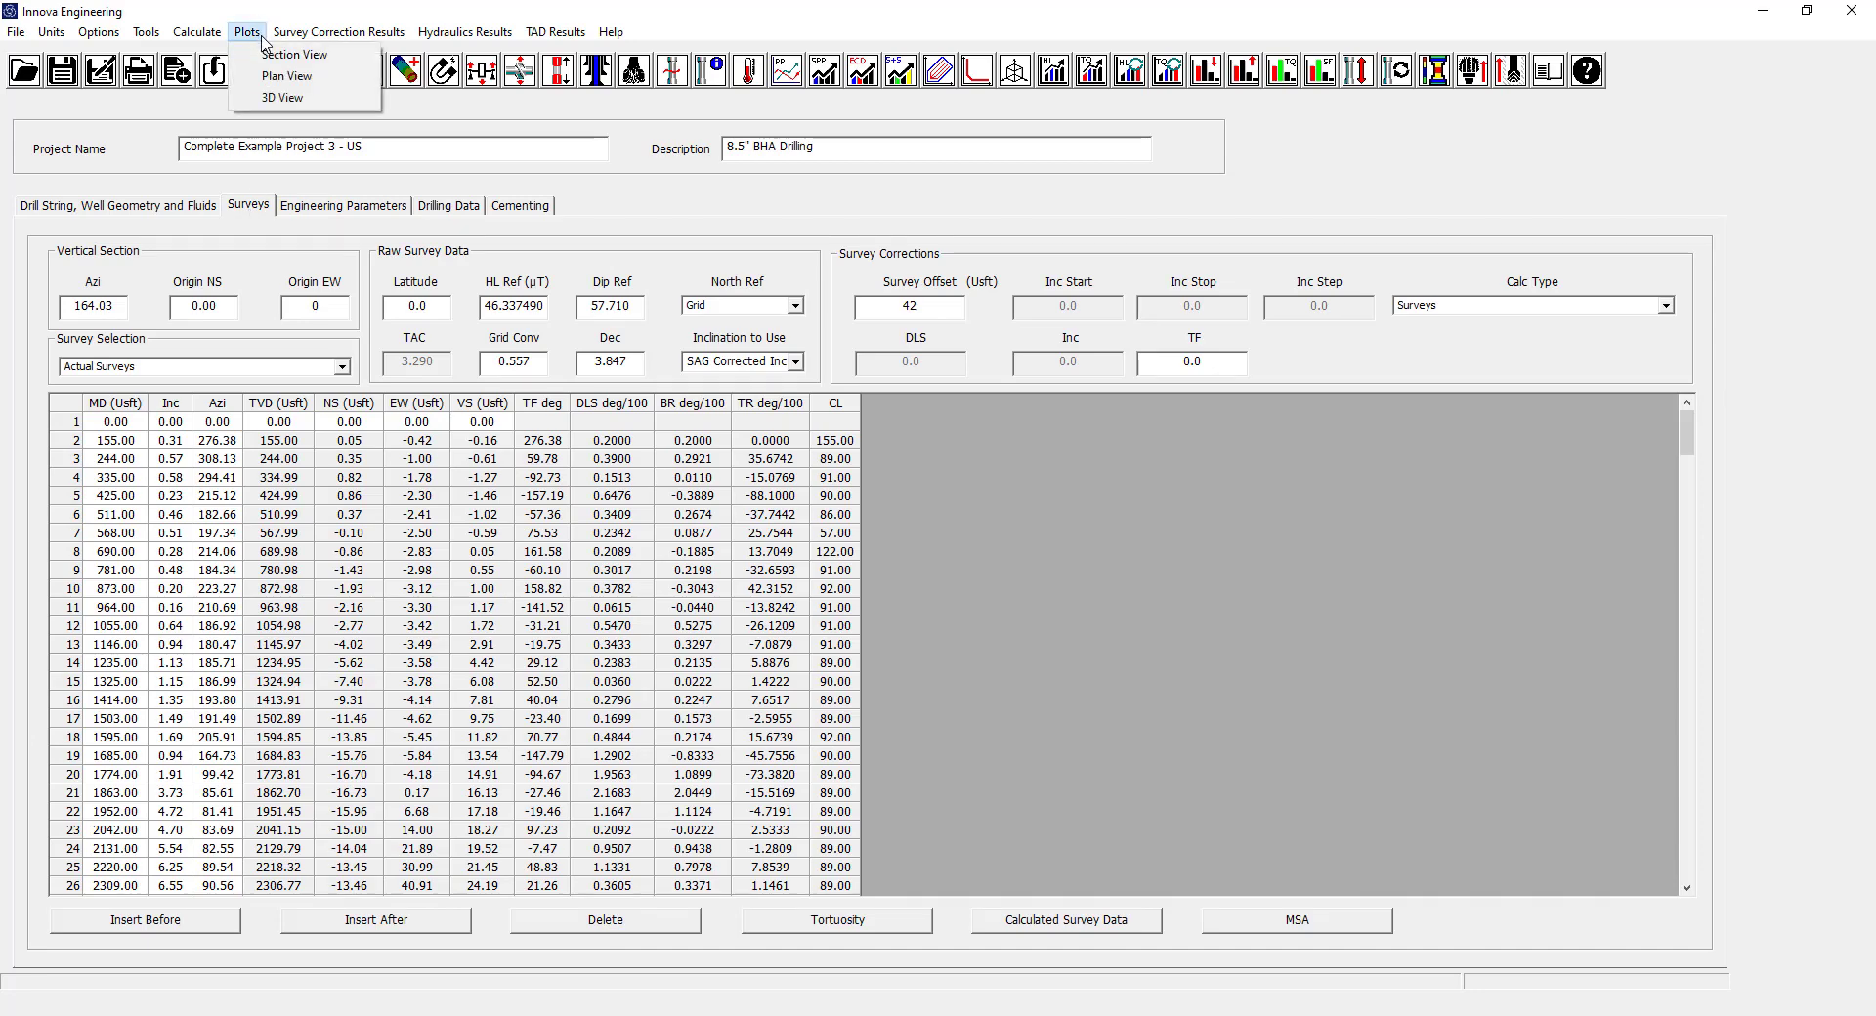
{"action": "left_click", "coordinate": [335, 65]}
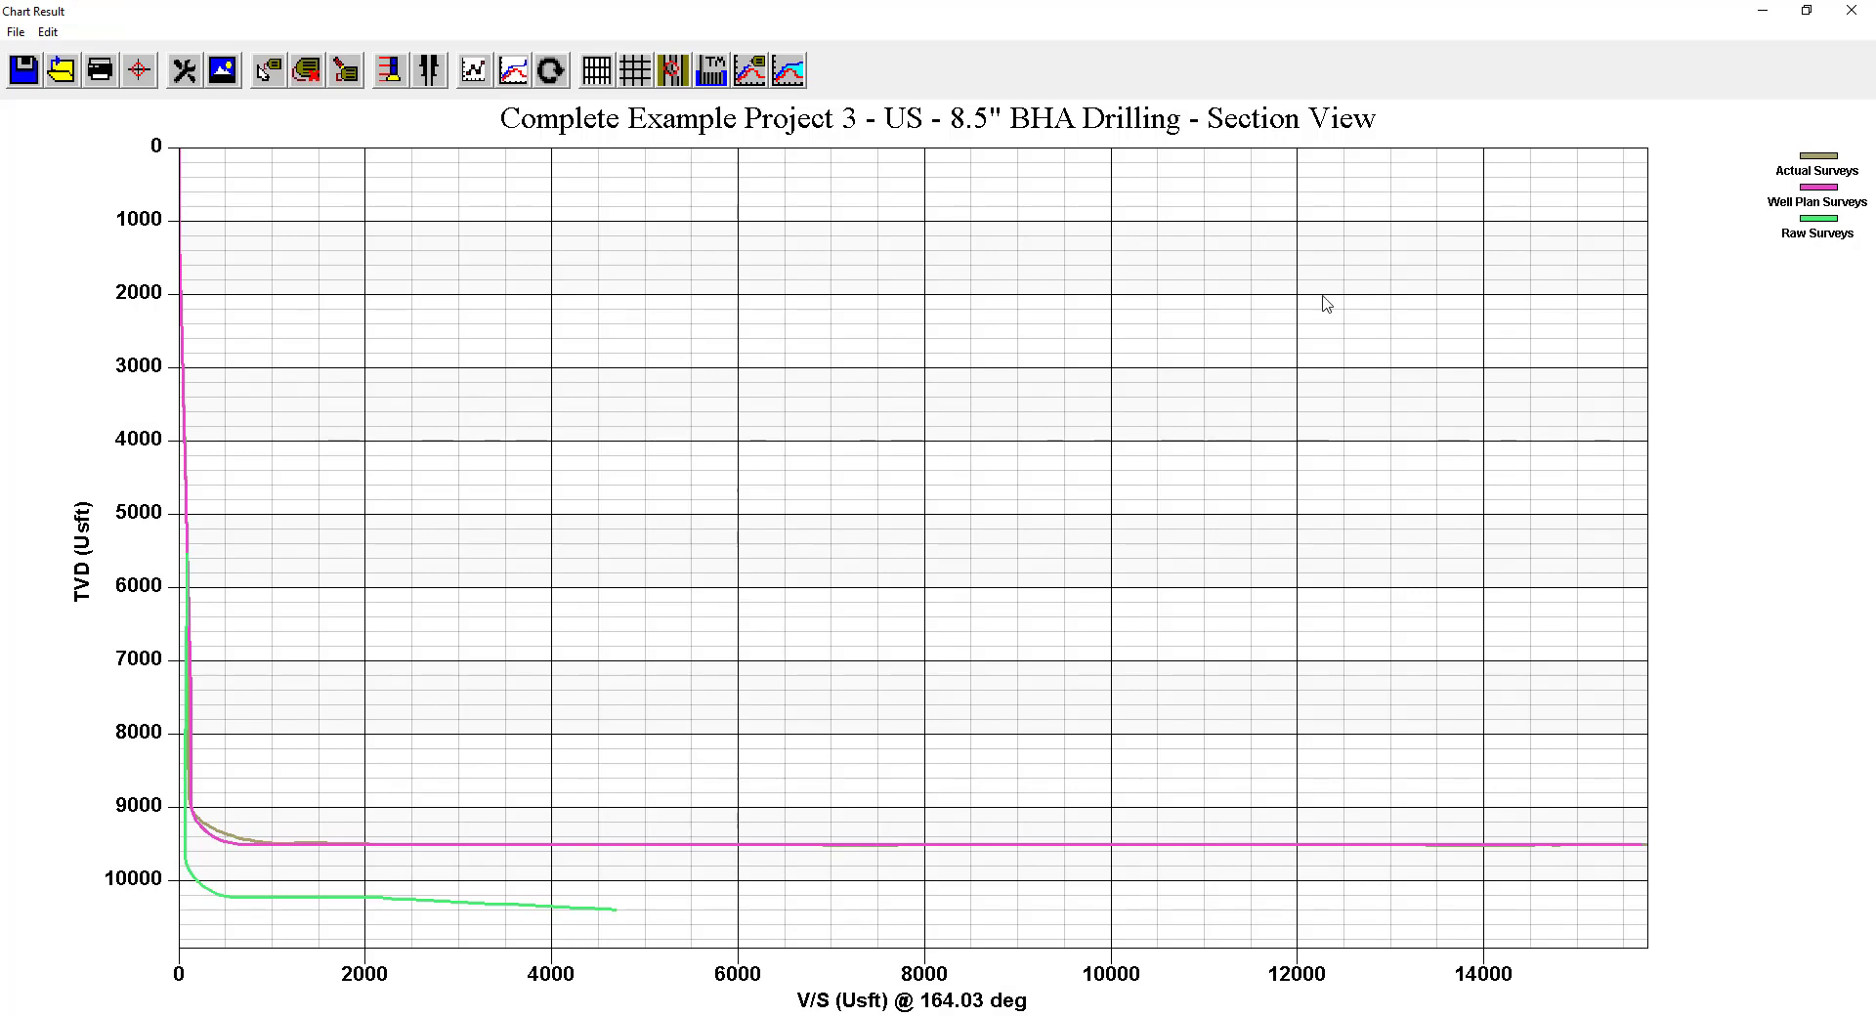
Hide the Well Plan Surveys and Raw Surveys series in the Section View plot.
{"action": "left_click", "coordinate": [513, 74]}
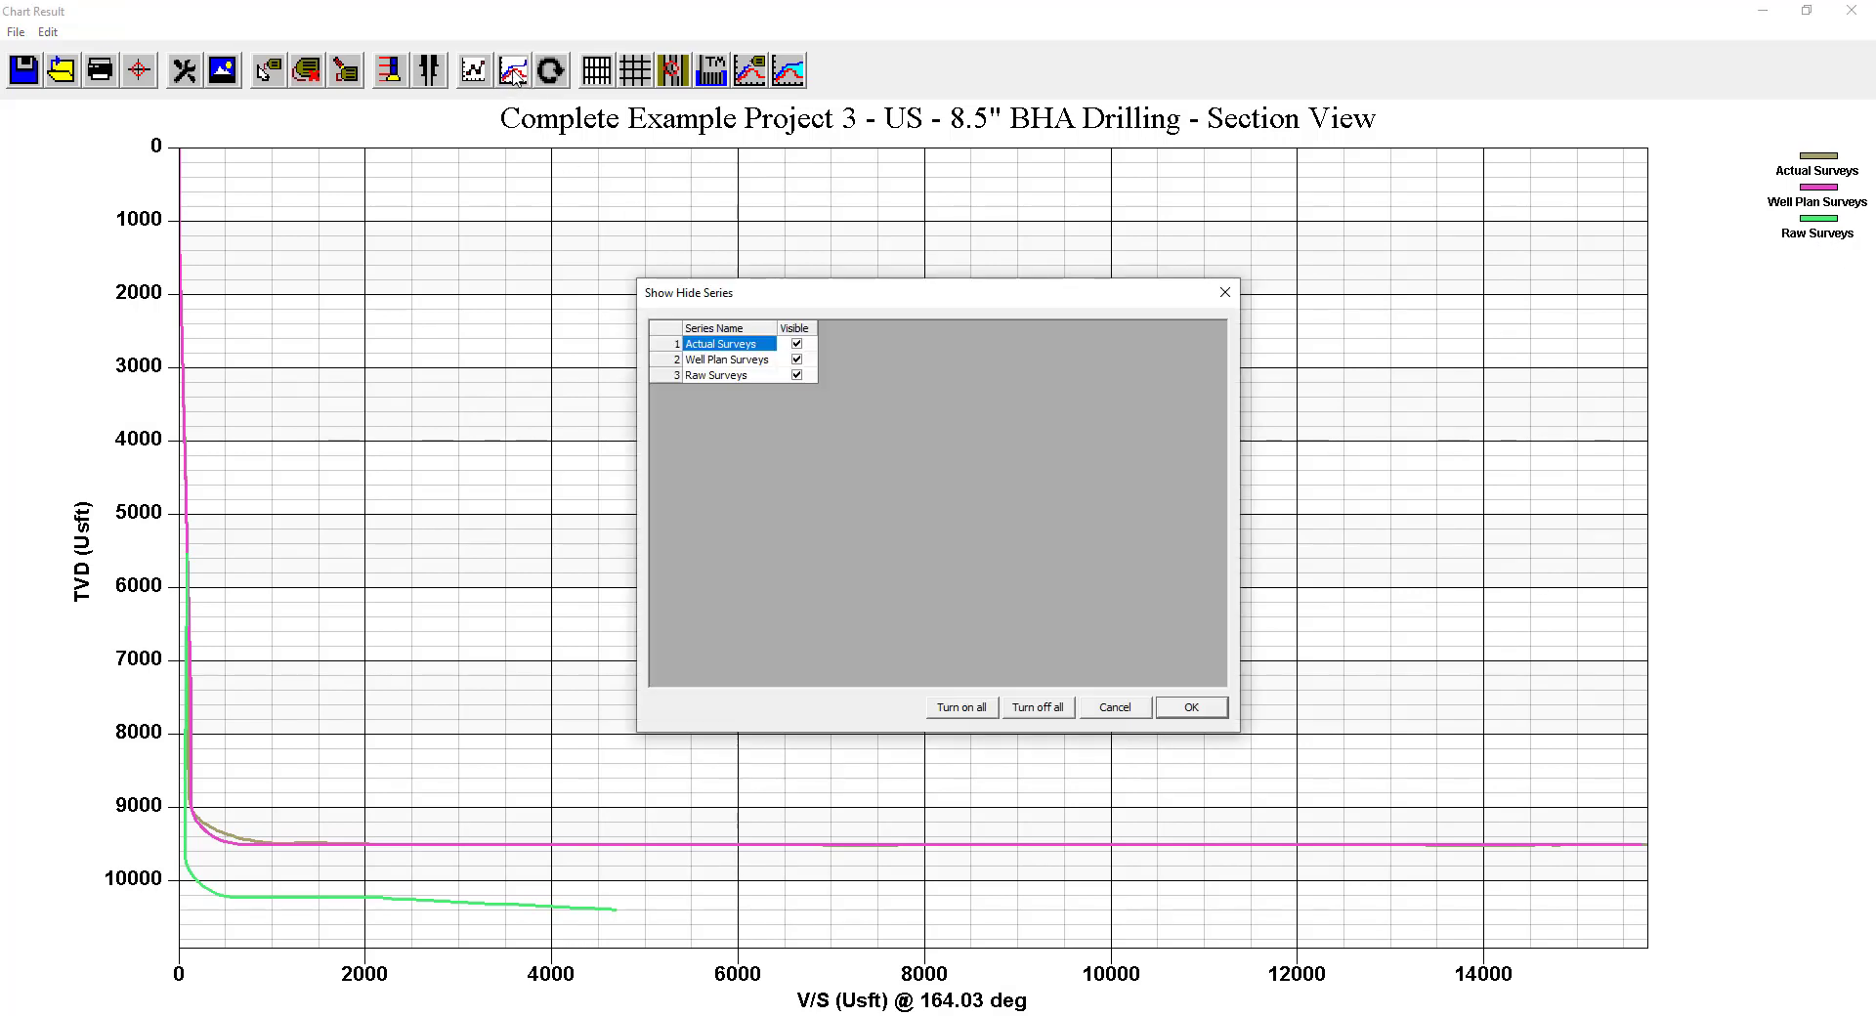
{"action": "left_click", "coordinate": [797, 360]}
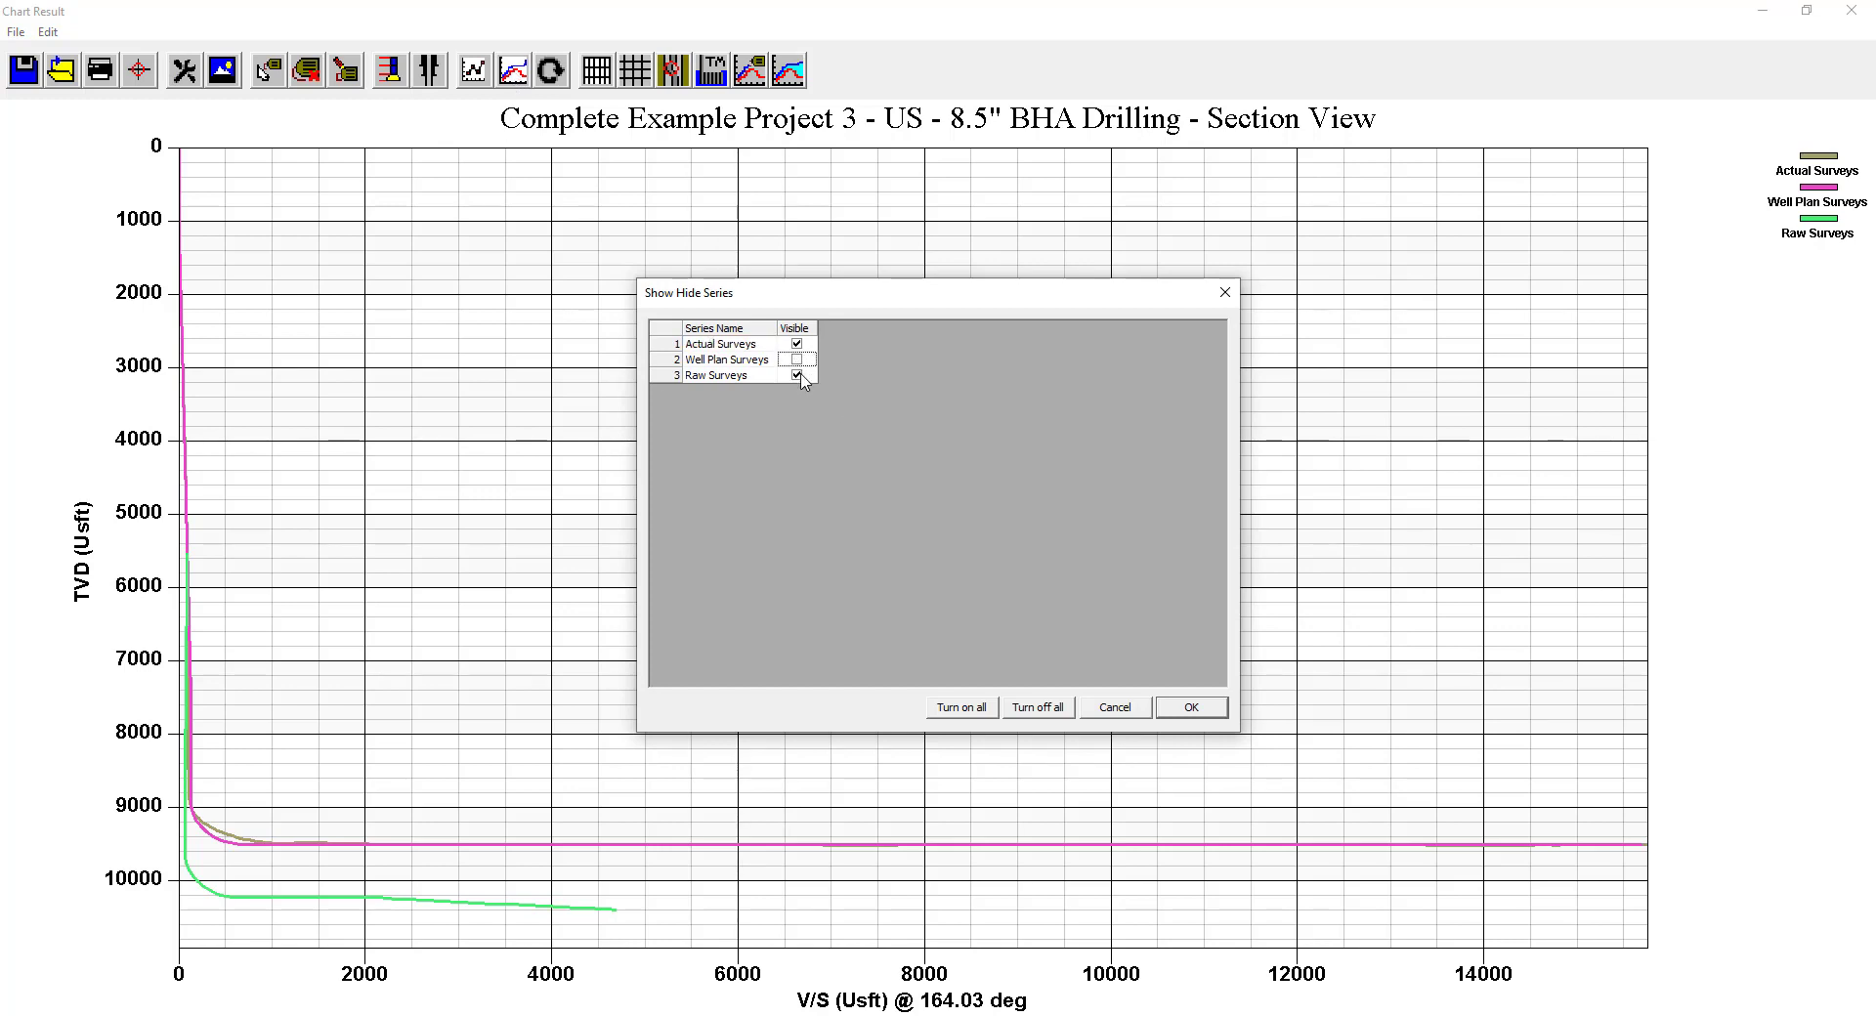
{"action": "left_click", "coordinate": [797, 375]}
{"action": "left_click", "coordinate": [1182, 710]}
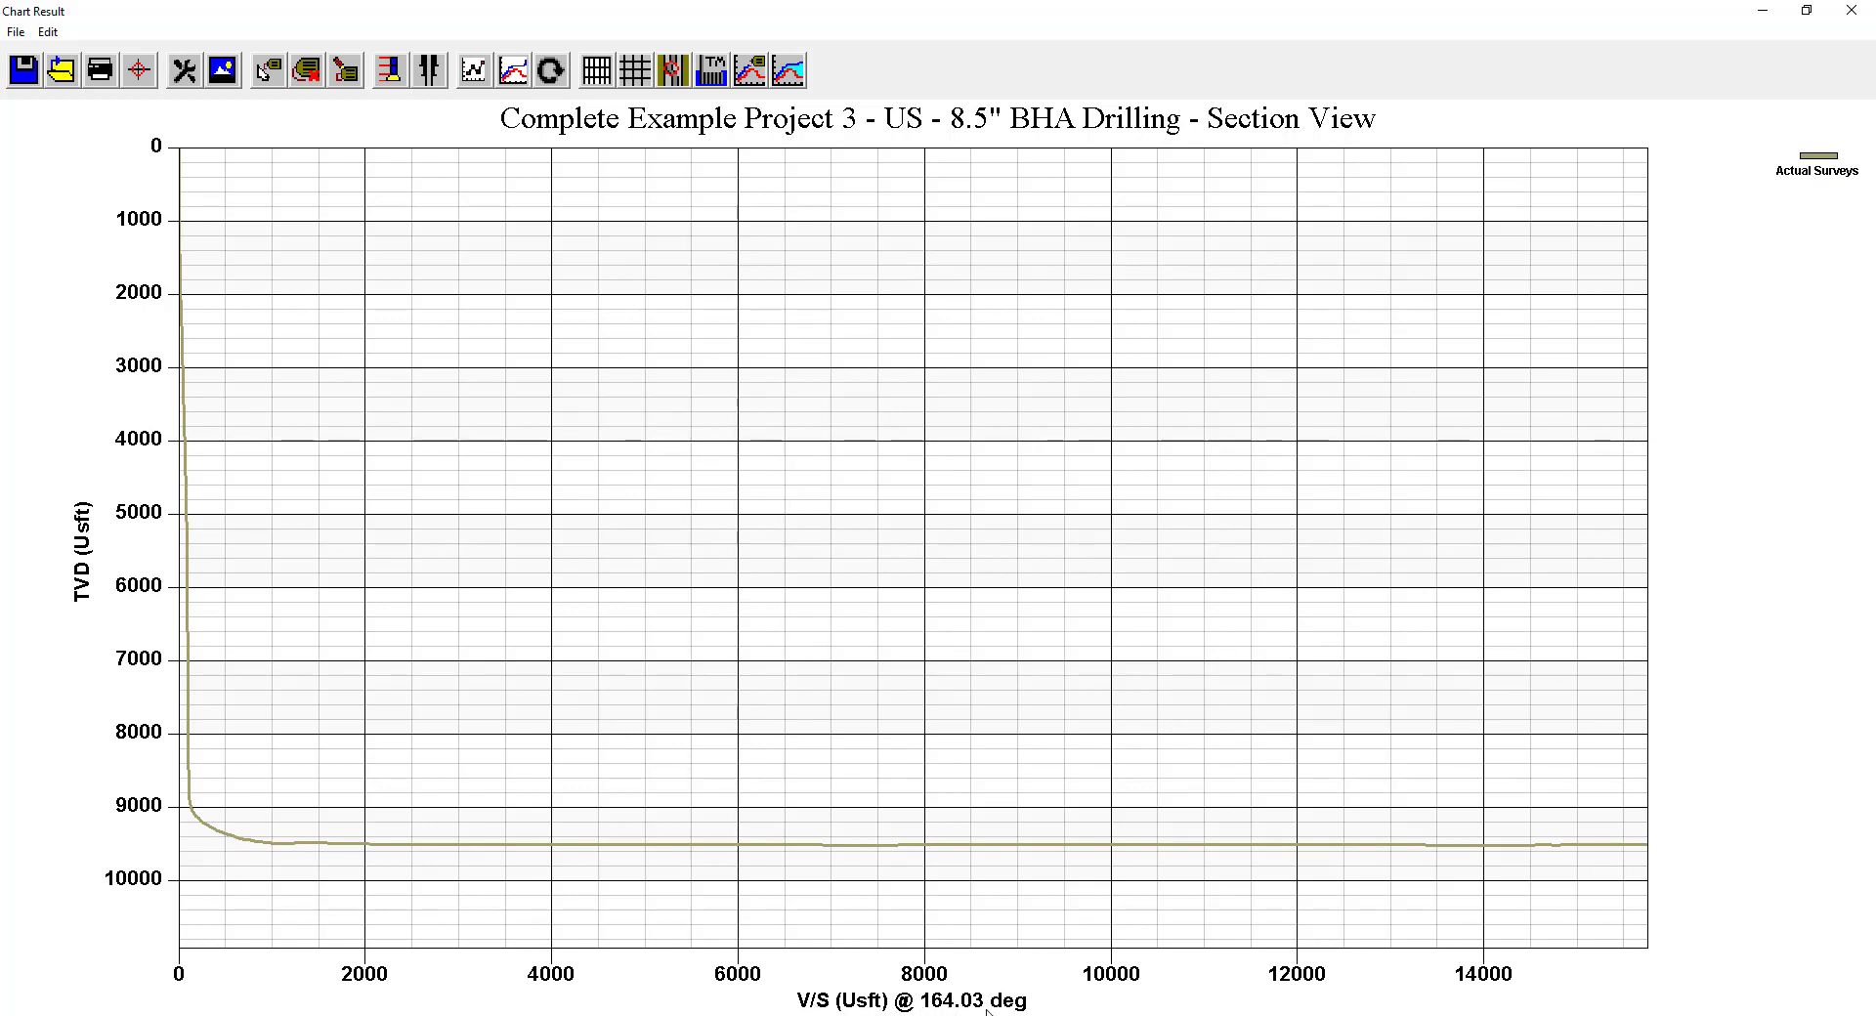
Close the Section View plot and open the 3D View of the surveys.
{"action": "left_click", "coordinate": [1851, 14]}
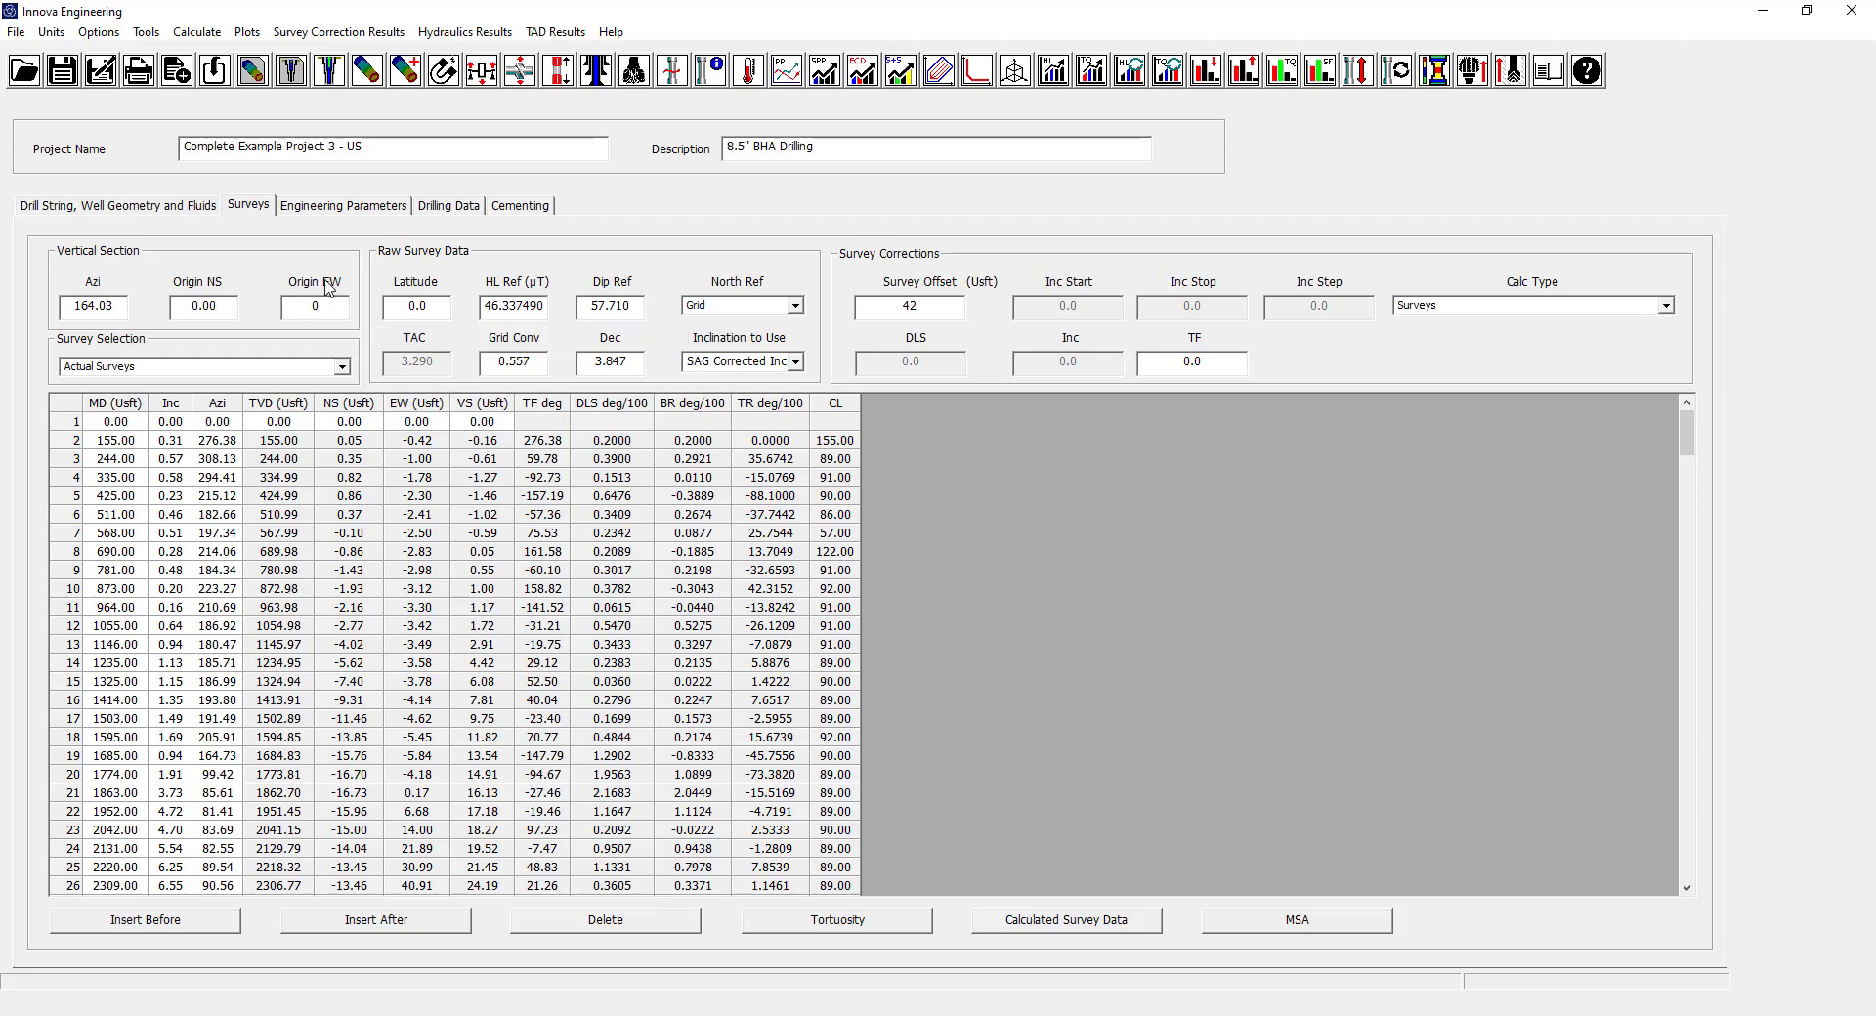
{"action": "left_click", "coordinate": [256, 35]}
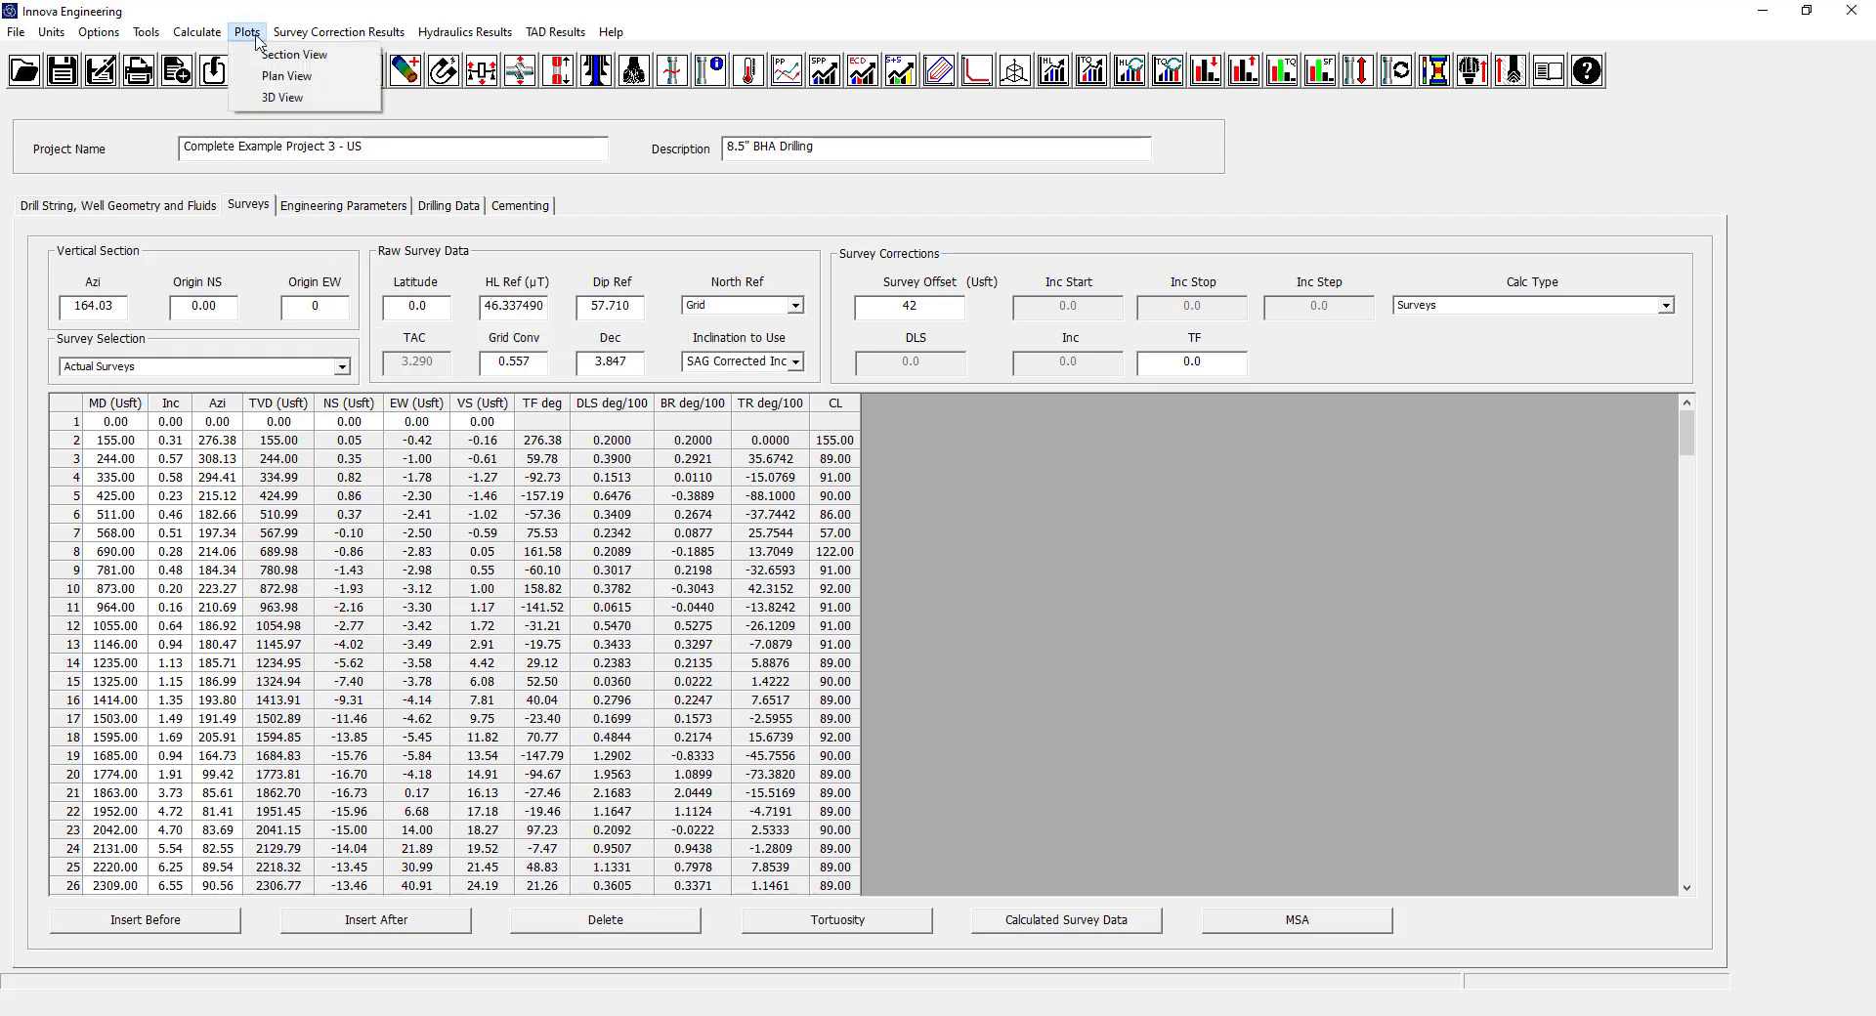
{"action": "left_click", "coordinate": [283, 99]}
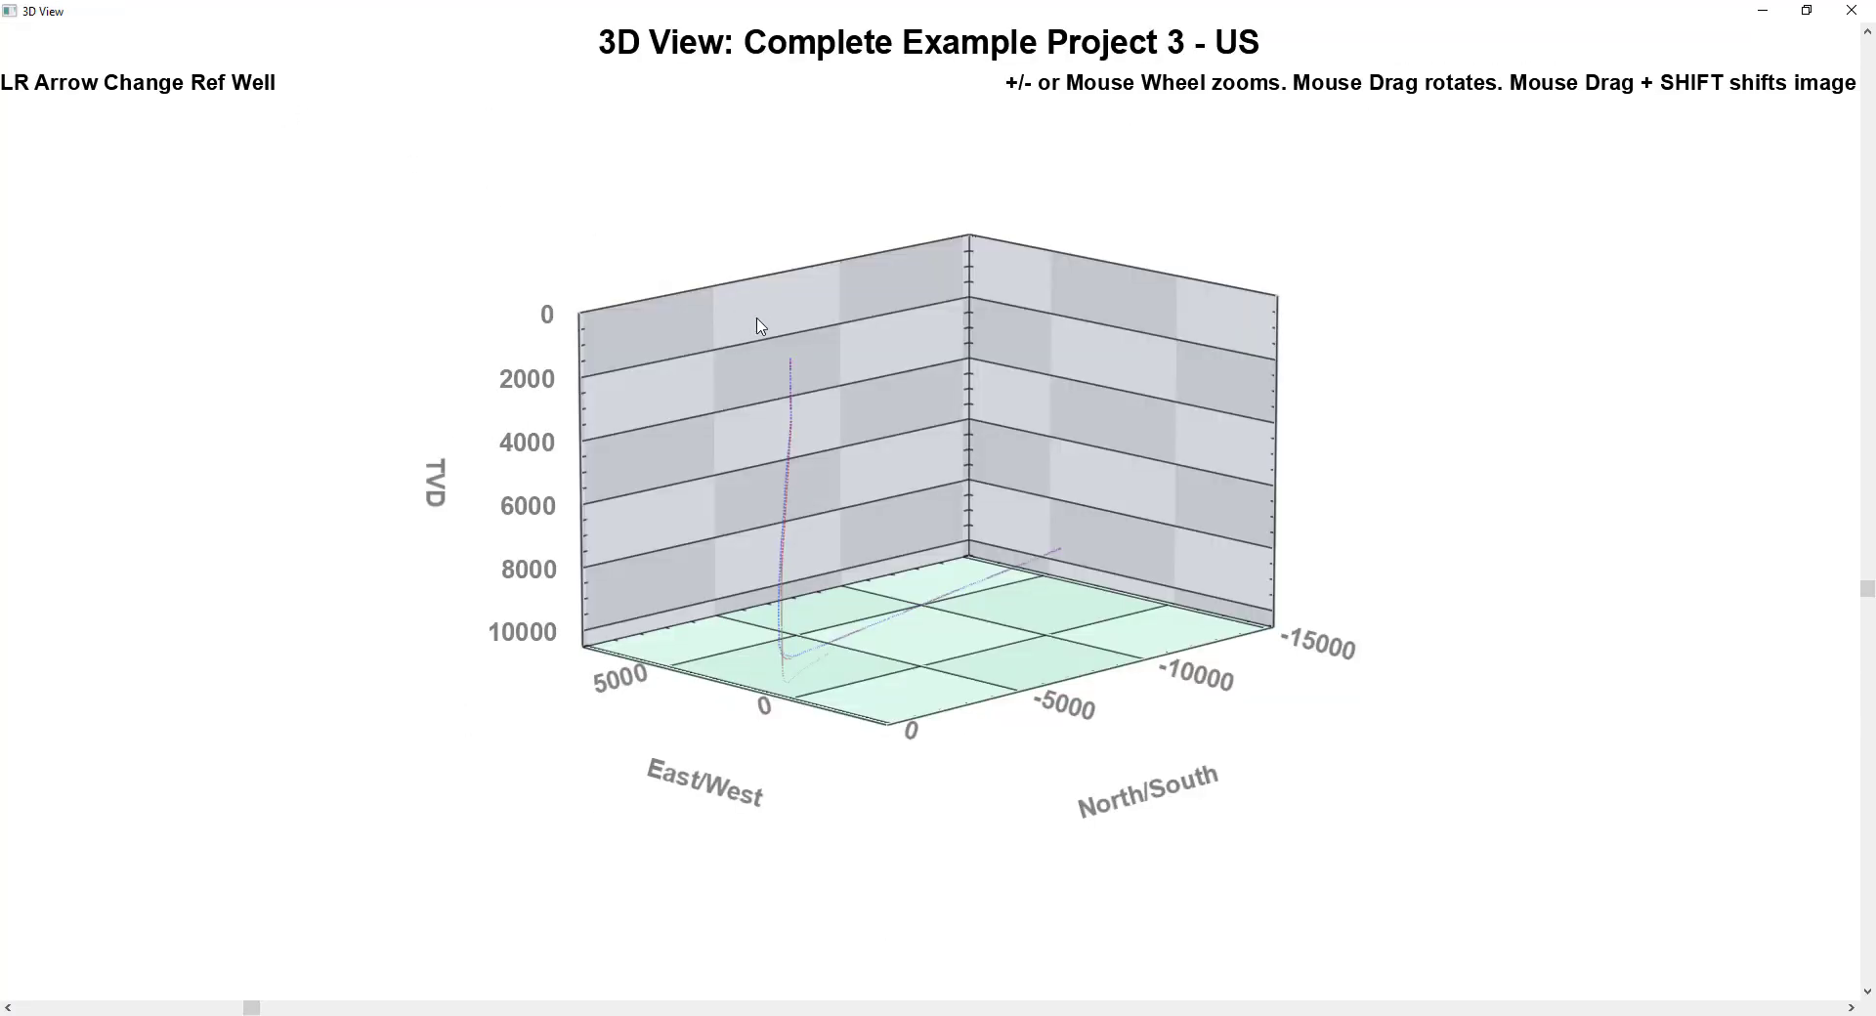
Zoom, rotate and shift the 3D plot to examine the well paths from another angle.
{"action": "scroll", "coordinate": [914, 501], "scroll_direction": "up", "scroll_amount": 1}
{"action": "scroll", "coordinate": [917, 508], "scroll_direction": "up", "scroll_amount": 8}
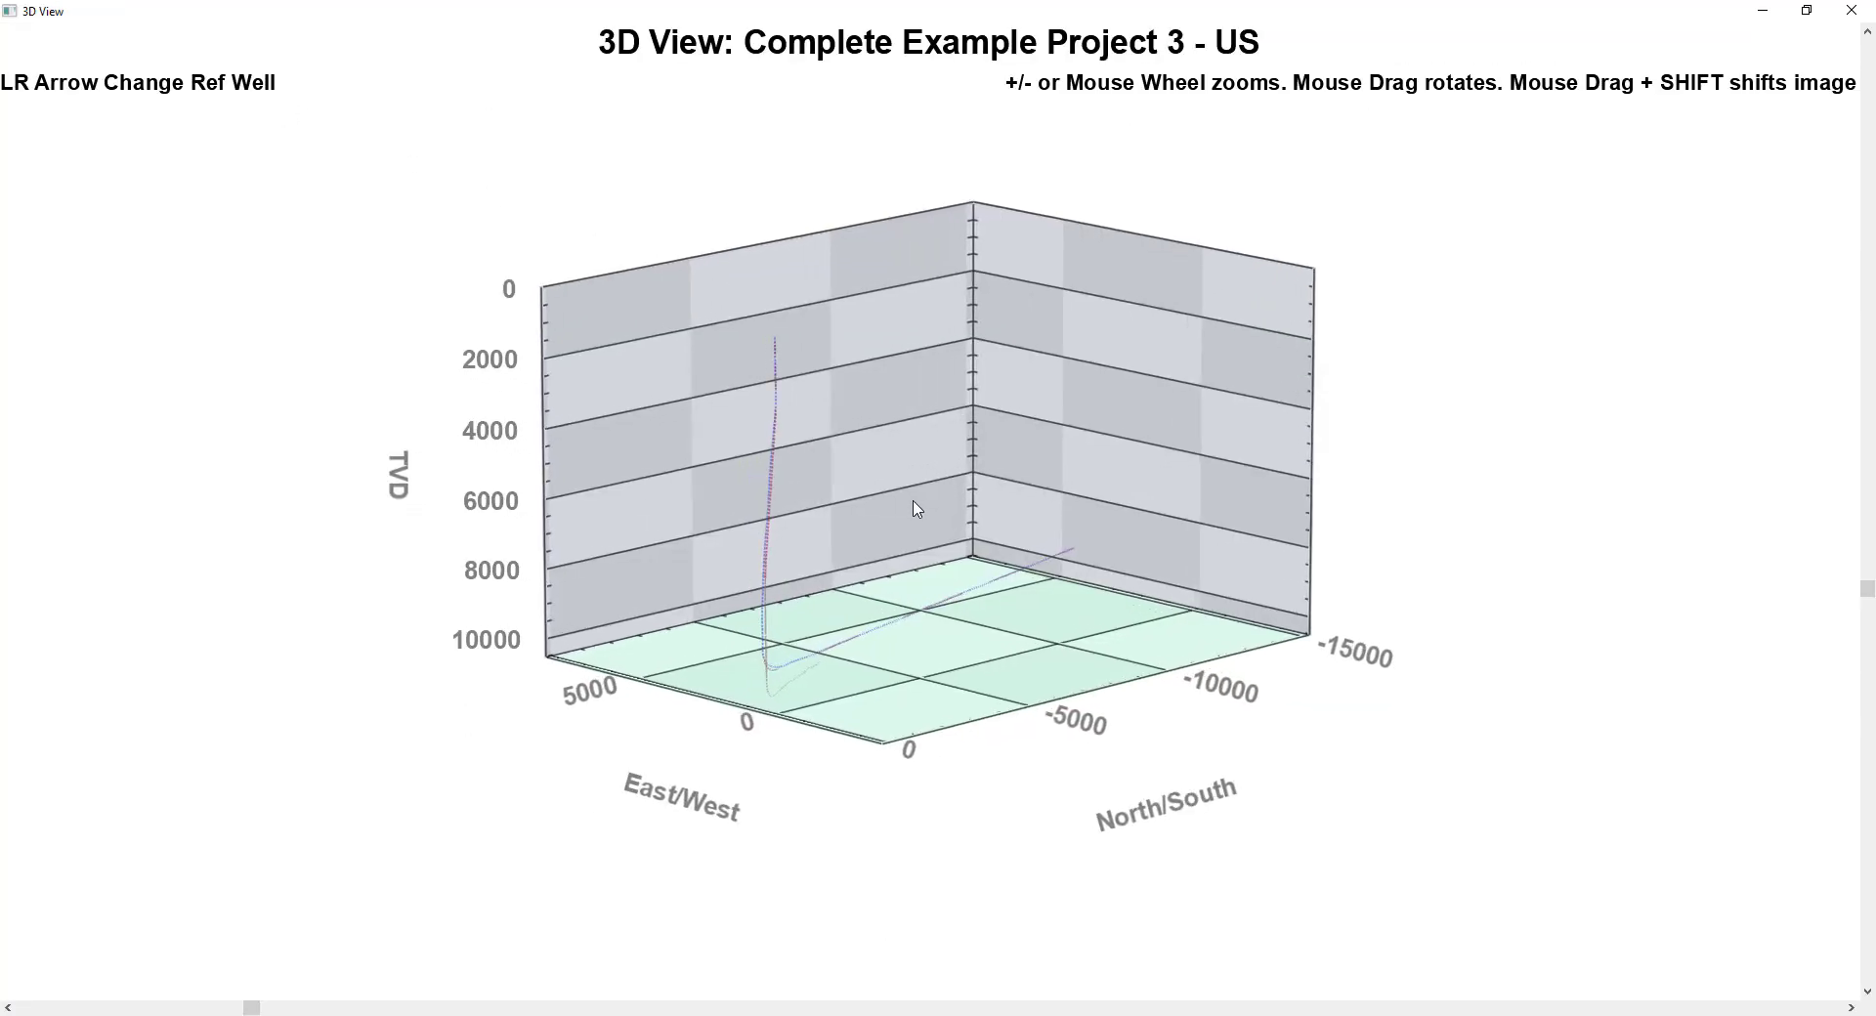
{"action": "scroll", "coordinate": [906, 518], "scroll_direction": "up", "scroll_amount": 3}
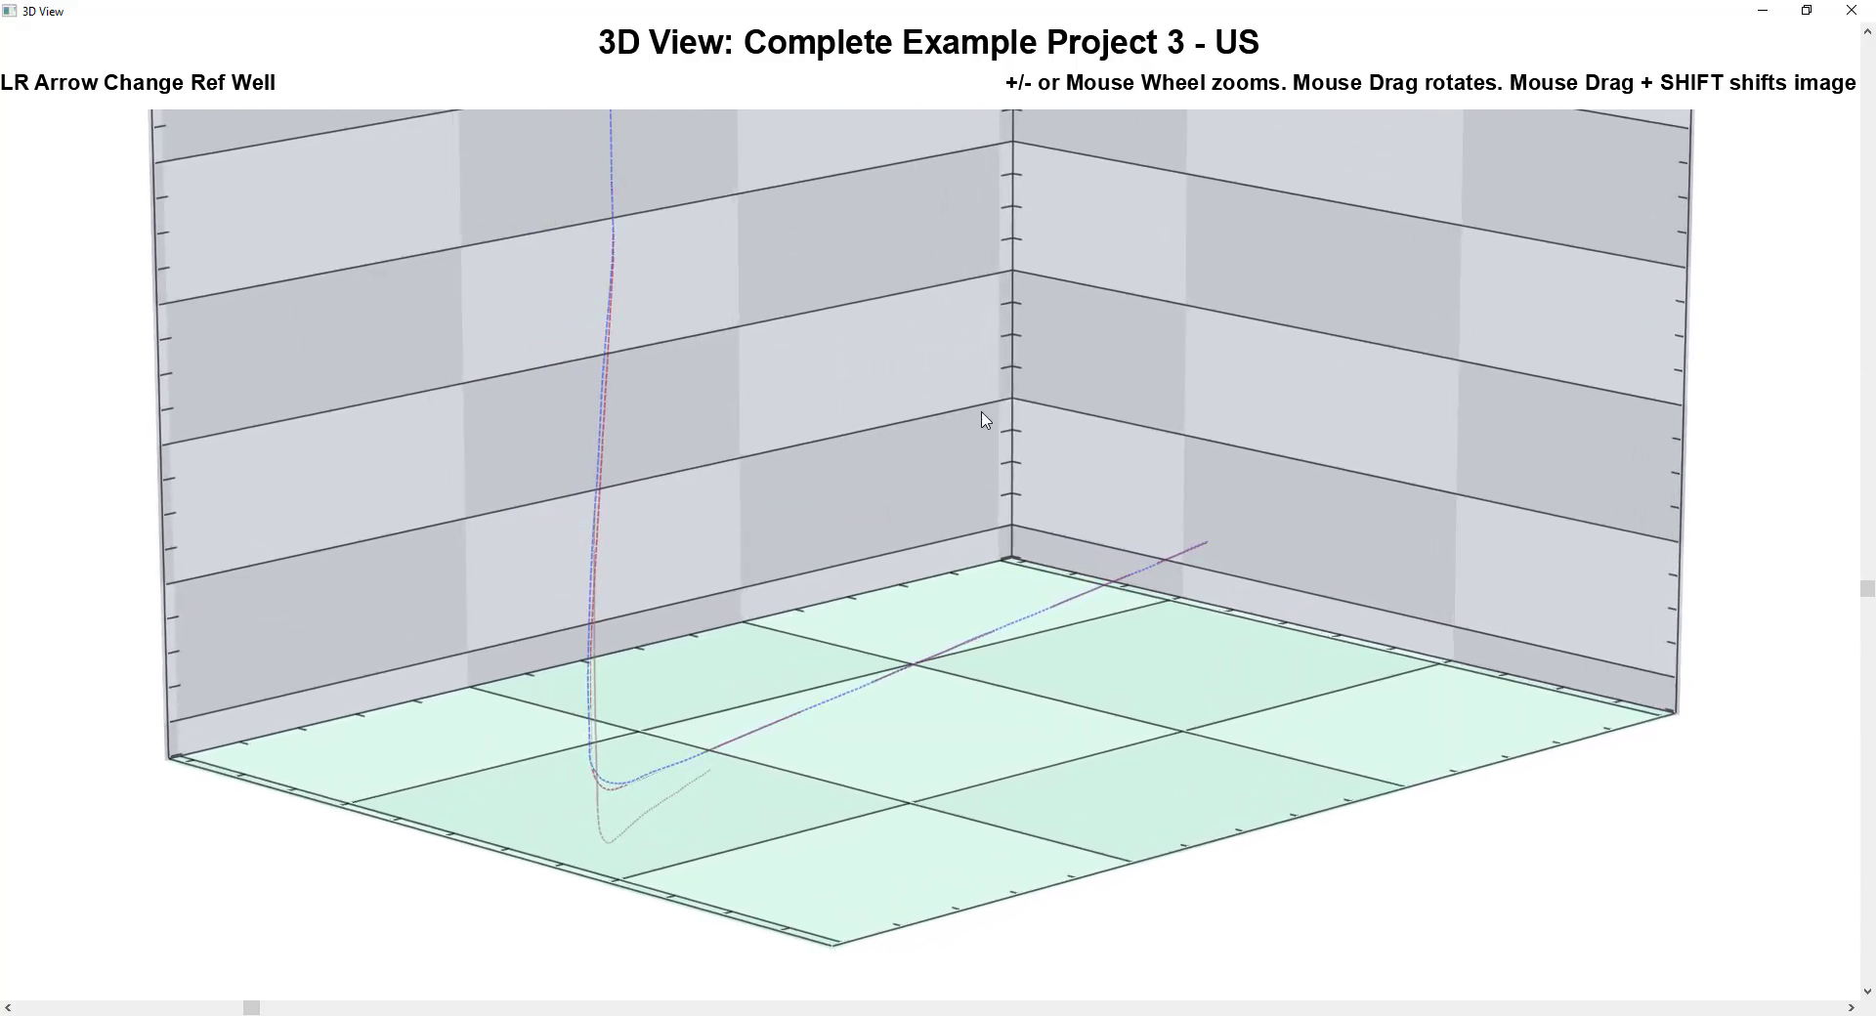
{"action": "left_click_drag", "start_coordinate": [985, 421], "coordinate": [1558, 523]}
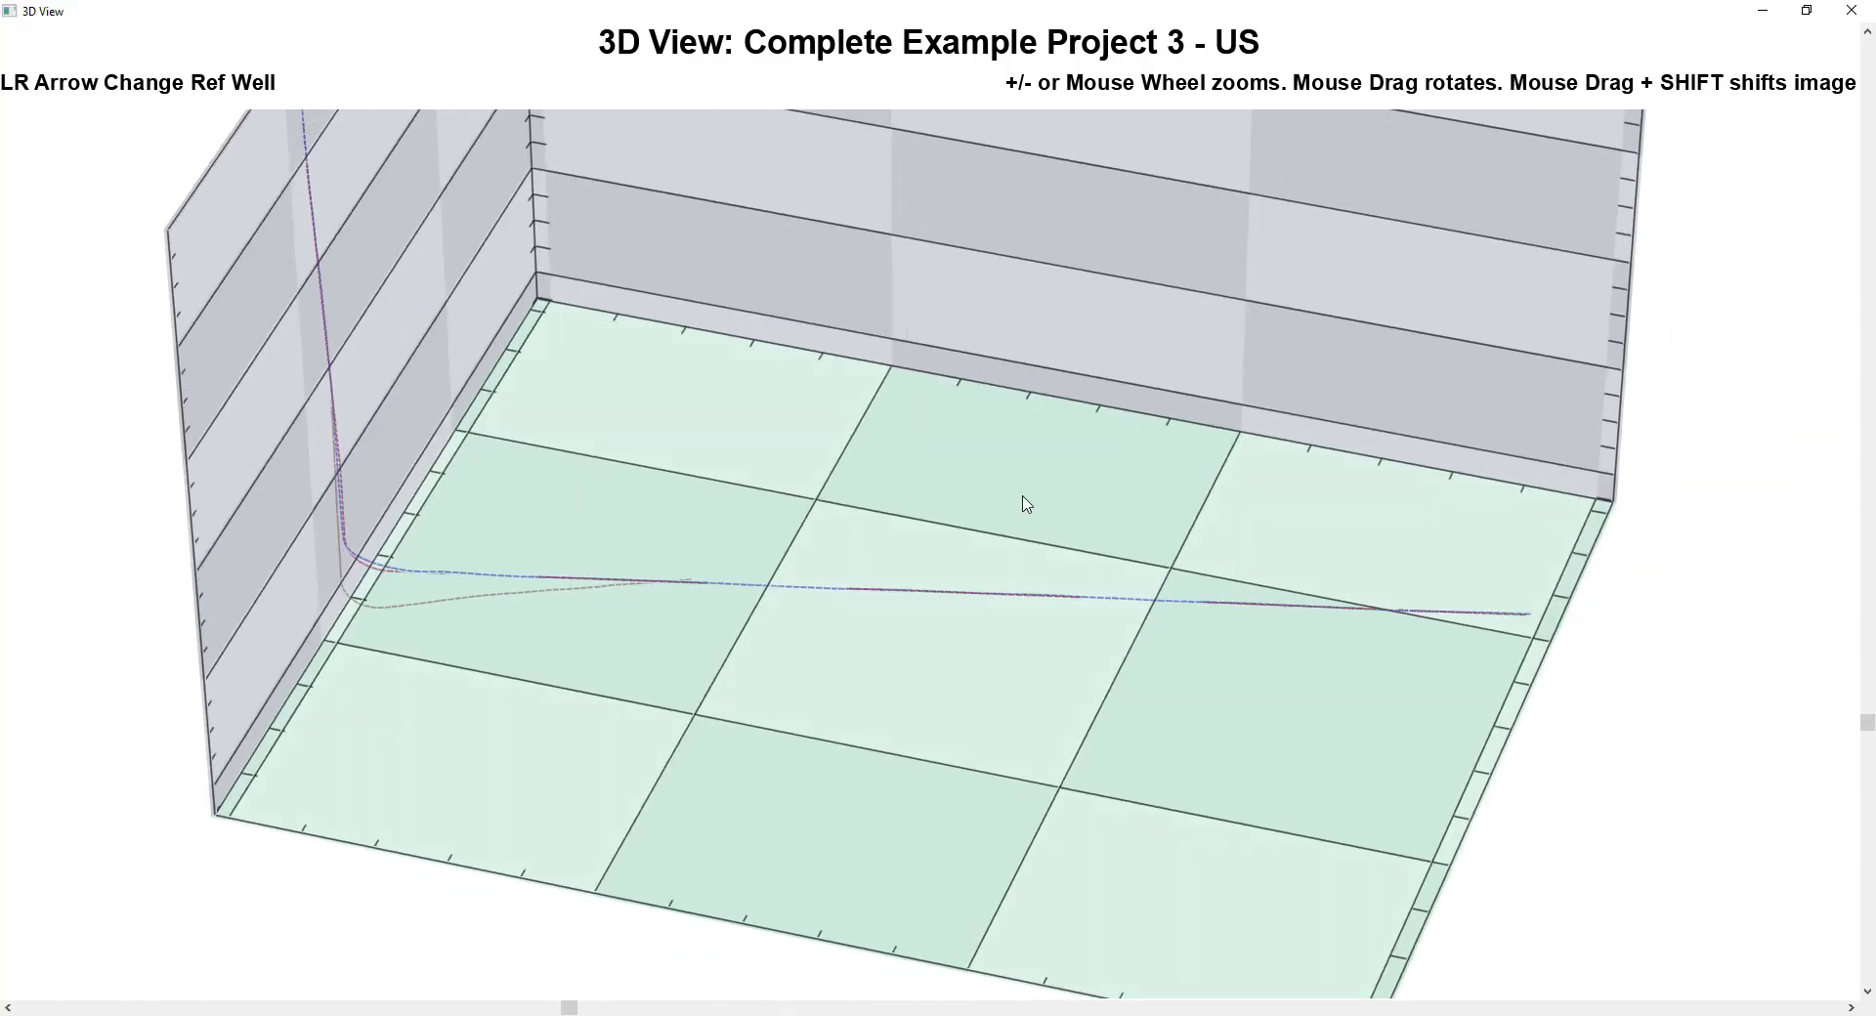
{"action": "scroll", "coordinate": [1026, 504], "scroll_direction": "down", "scroll_amount": 5}
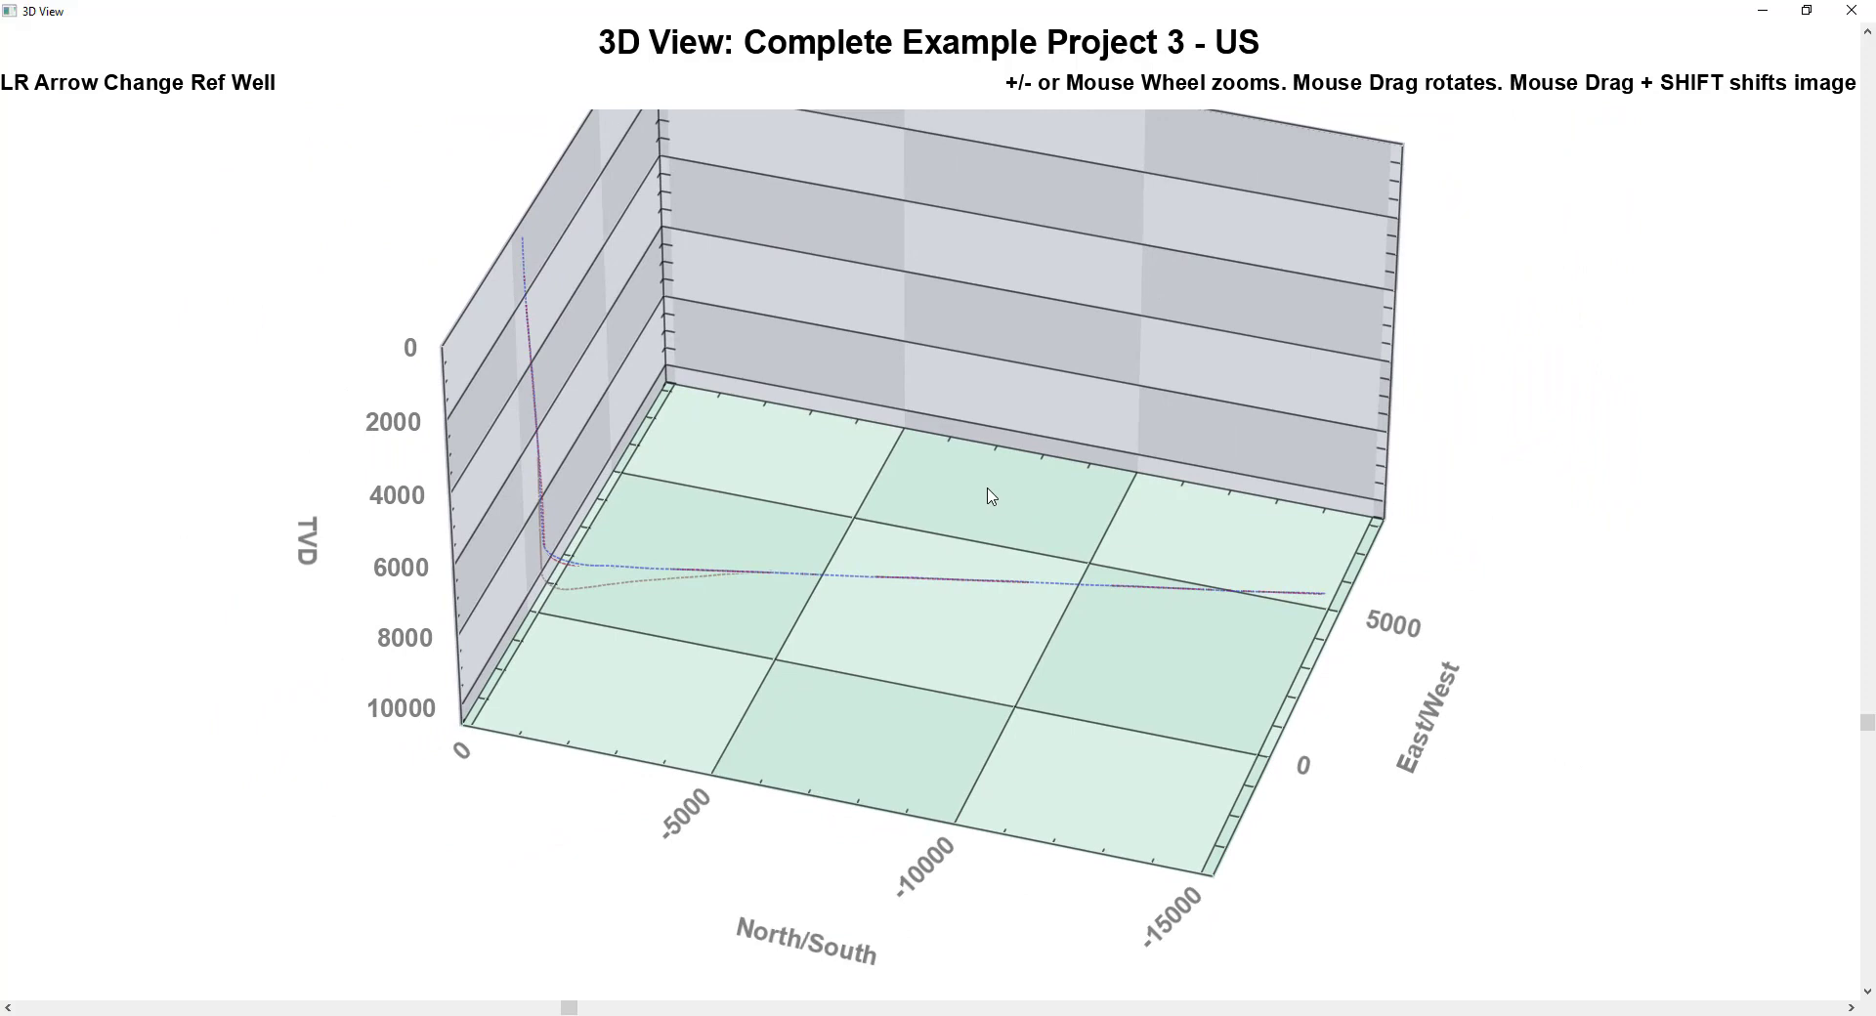
{"action": "left_click_drag", "start_coordinate": [940, 497], "coordinate": [866, 510]}
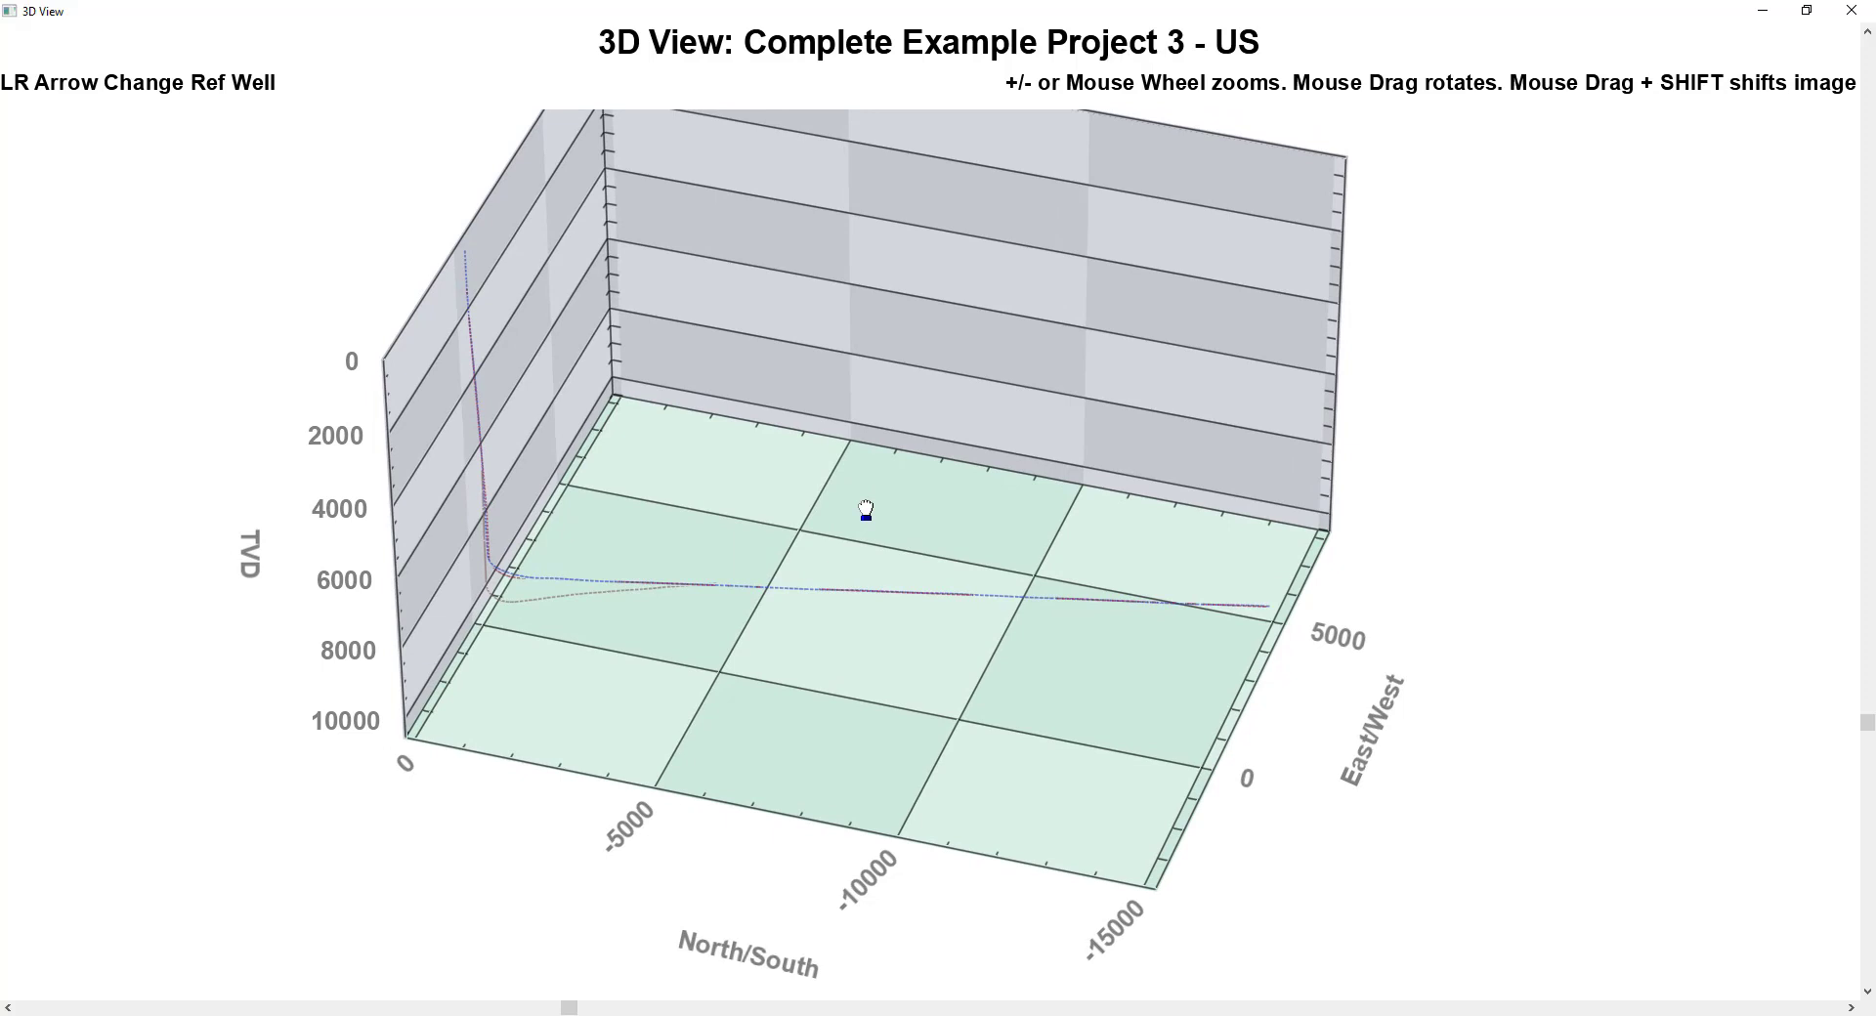
View the export options for the 3D plot and close them without exporting.
{"action": "right_click", "coordinate": [866, 511]}
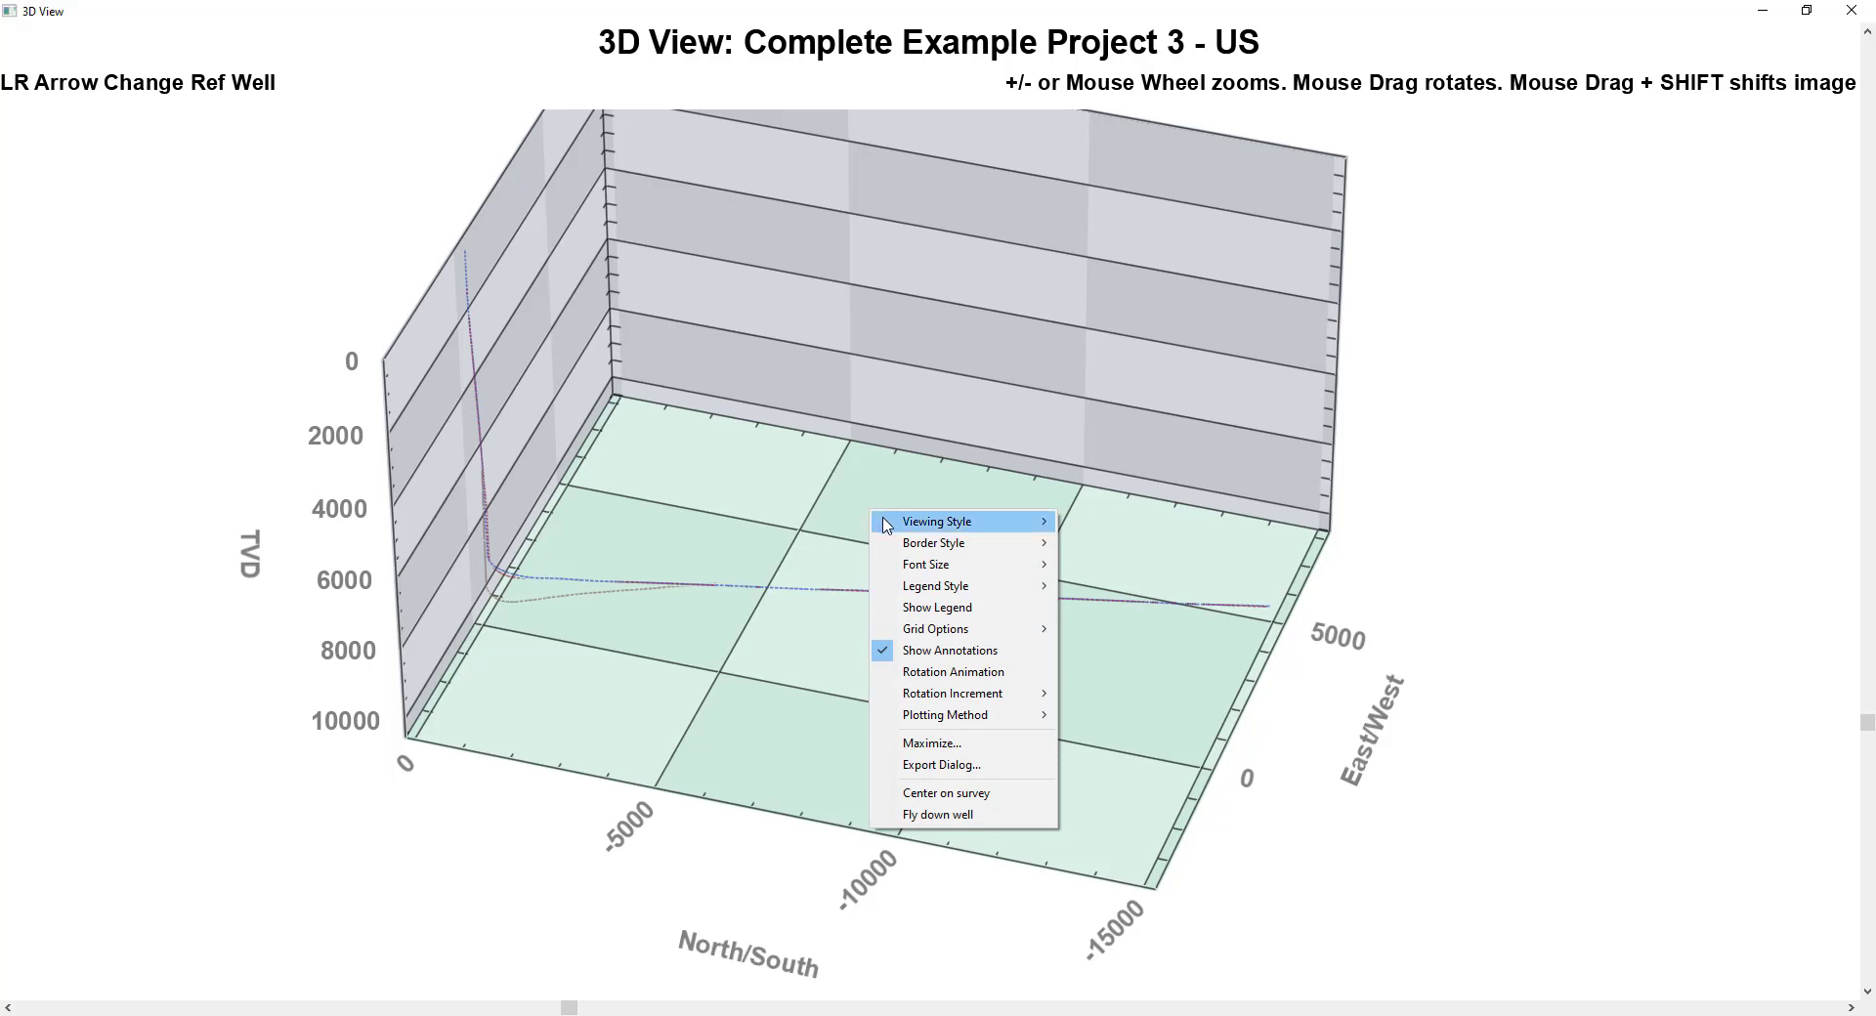
{"action": "left_click", "coordinate": [956, 776]}
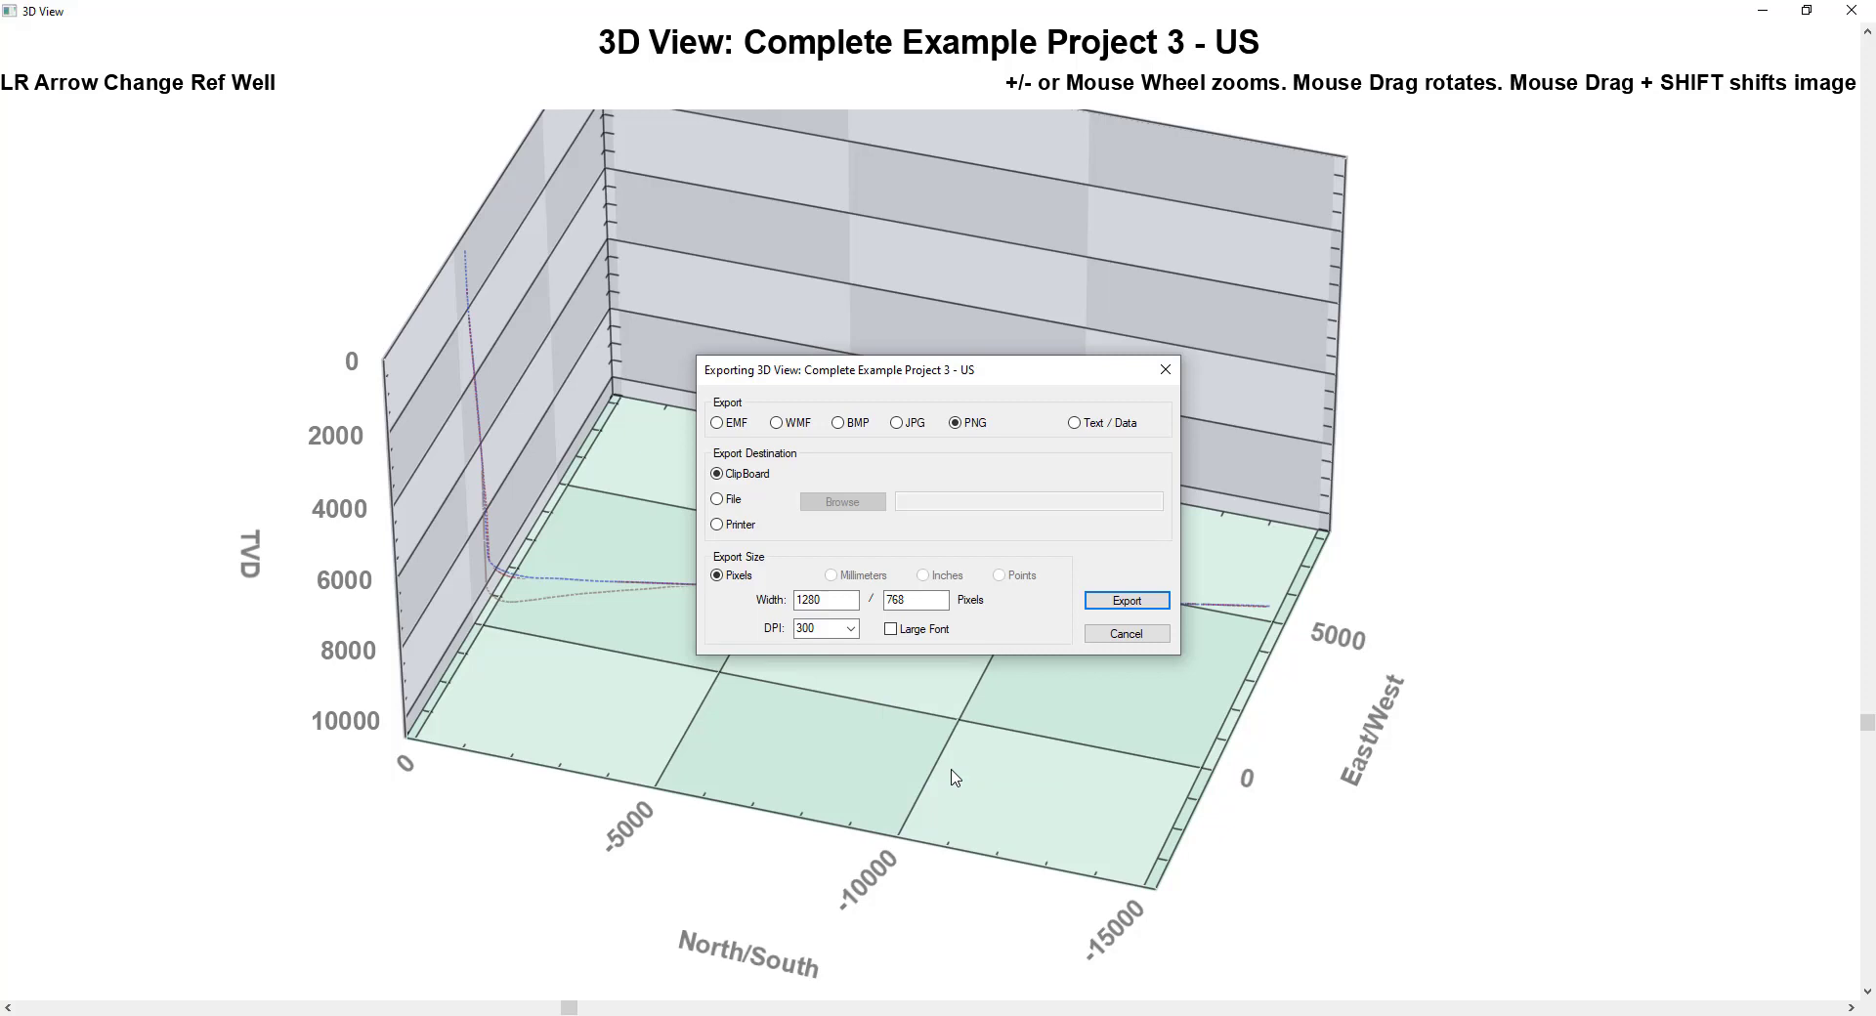
{"action": "left_click", "coordinate": [1117, 635]}
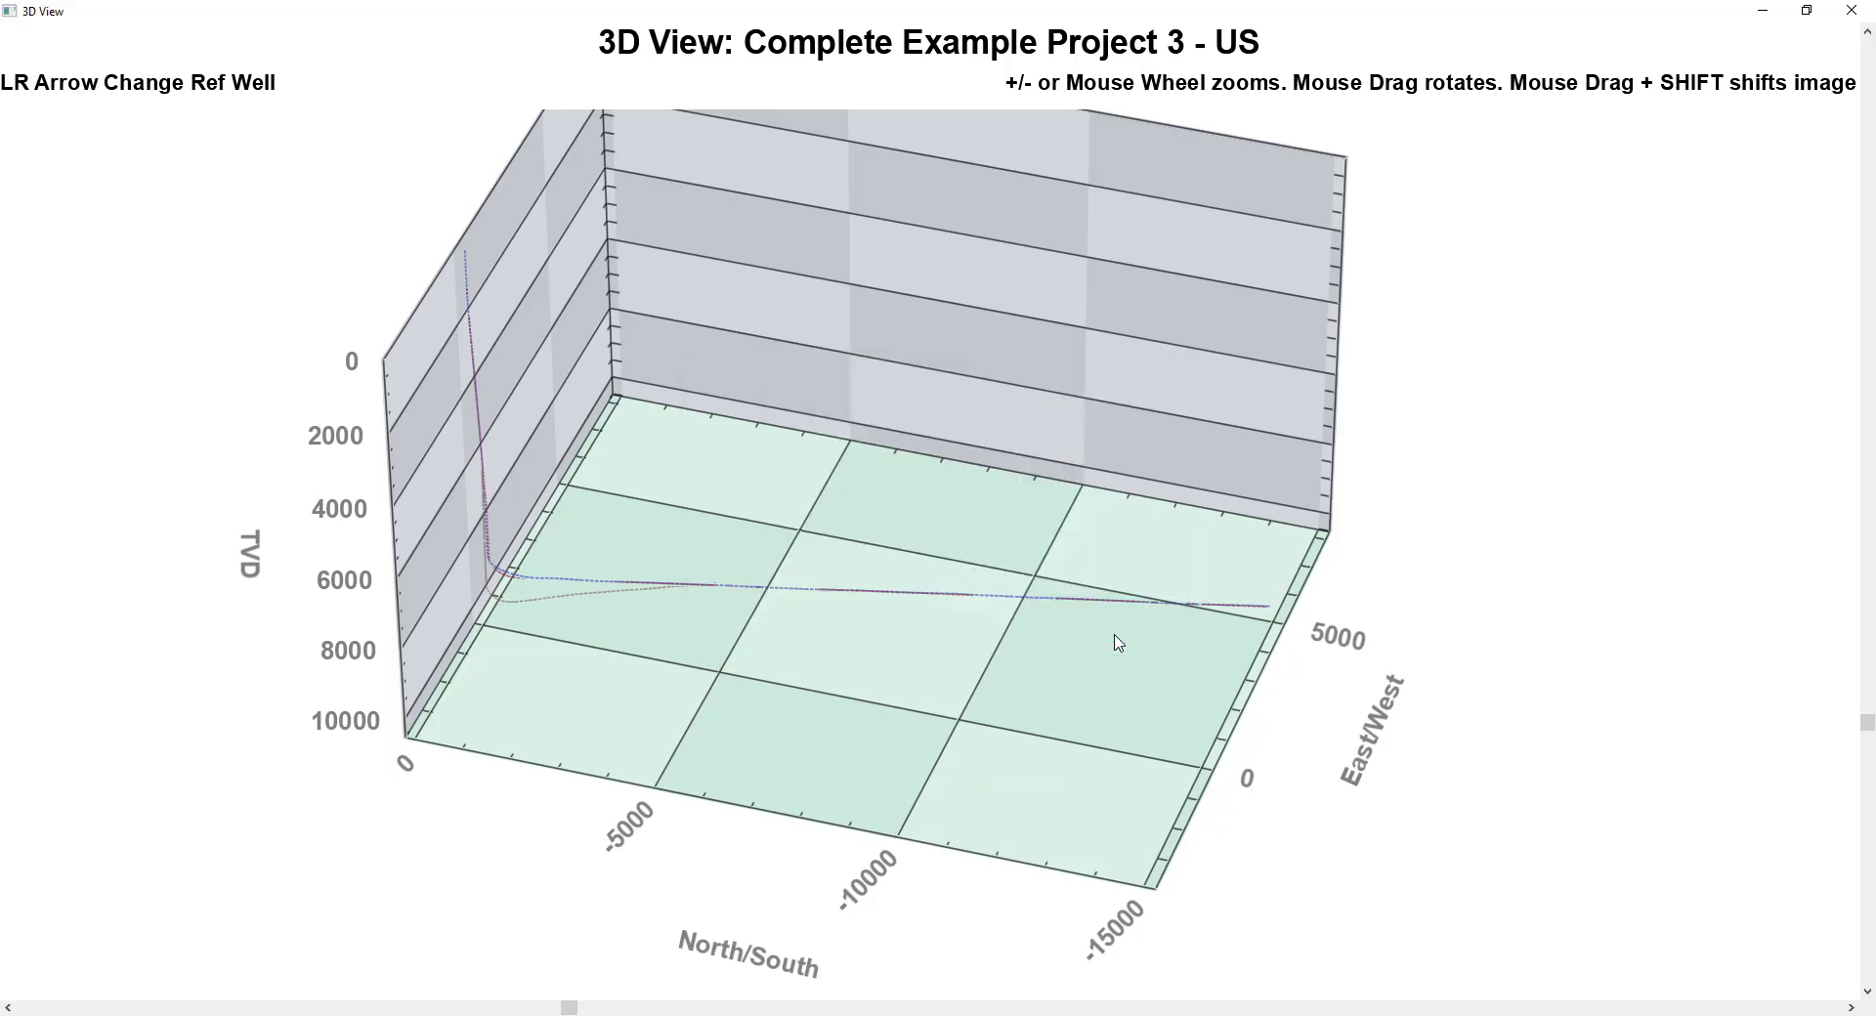
Start the 3D plot's rotation animation, set its rotation increment to -5 degree, and stop the animation.
{"action": "right_click", "coordinate": [965, 494]}
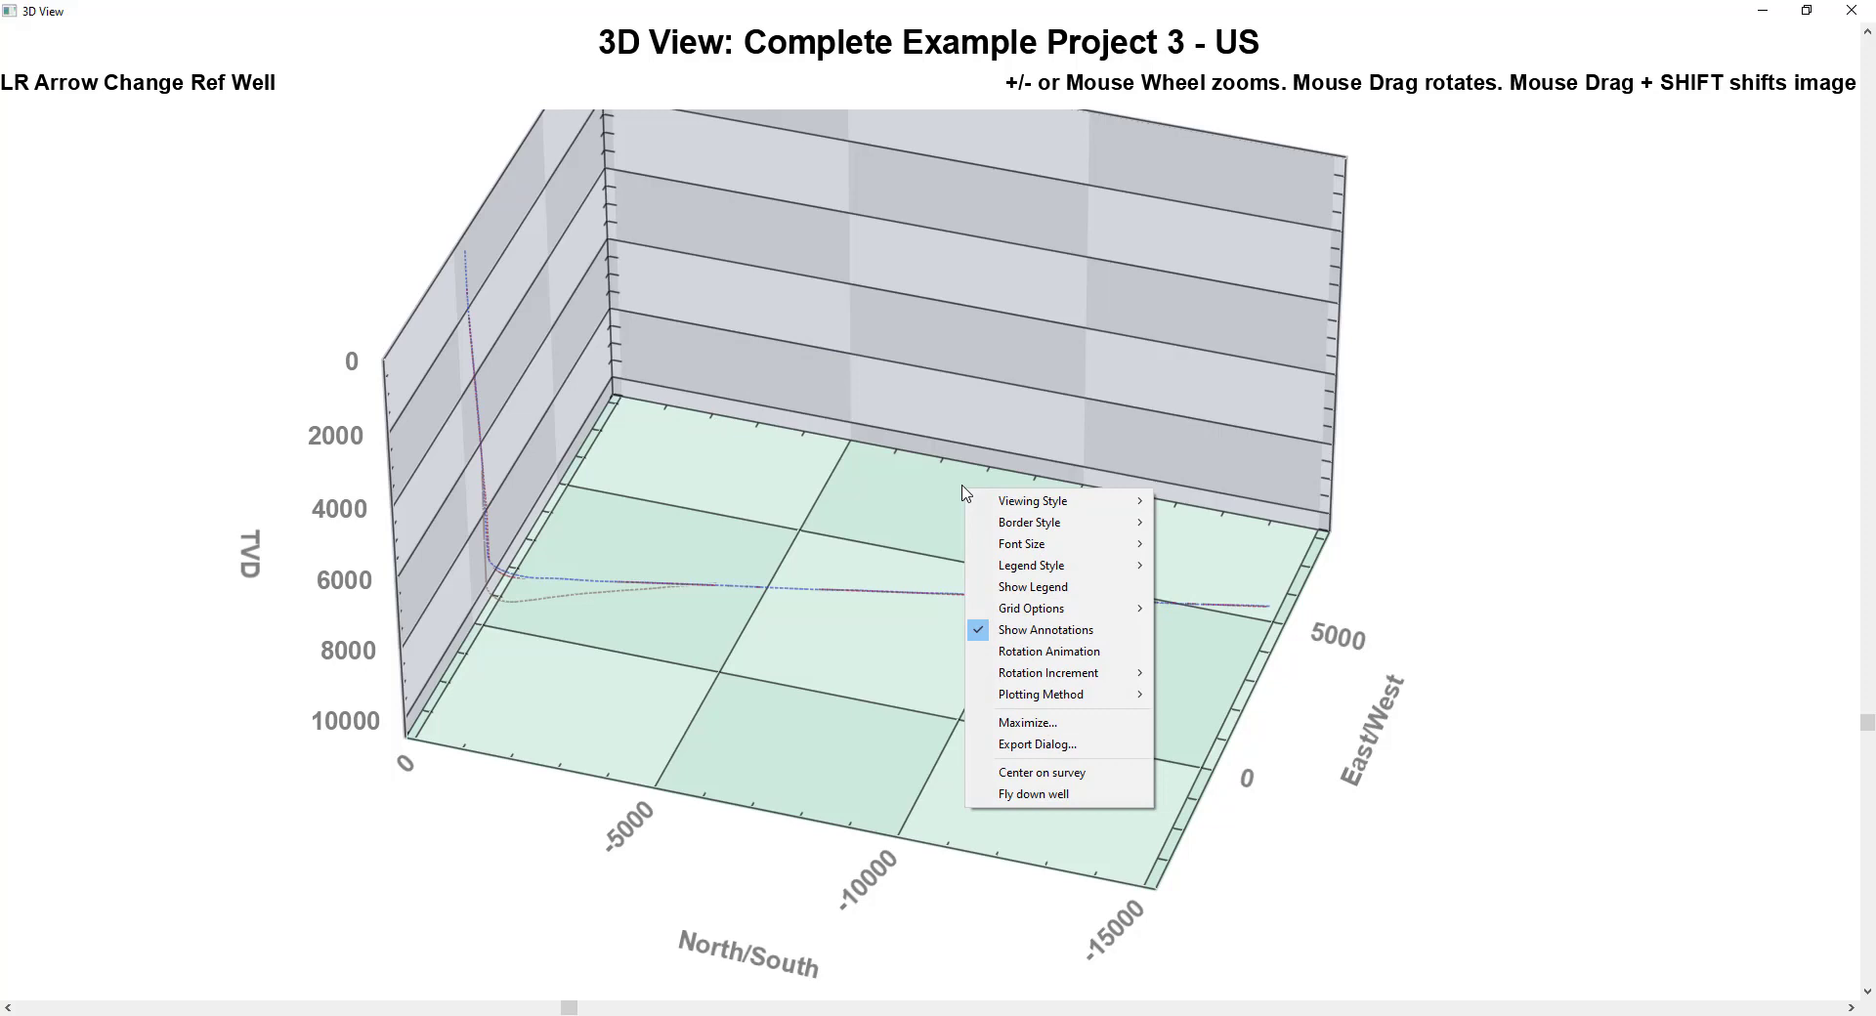
{"action": "left_click", "coordinate": [1050, 652]}
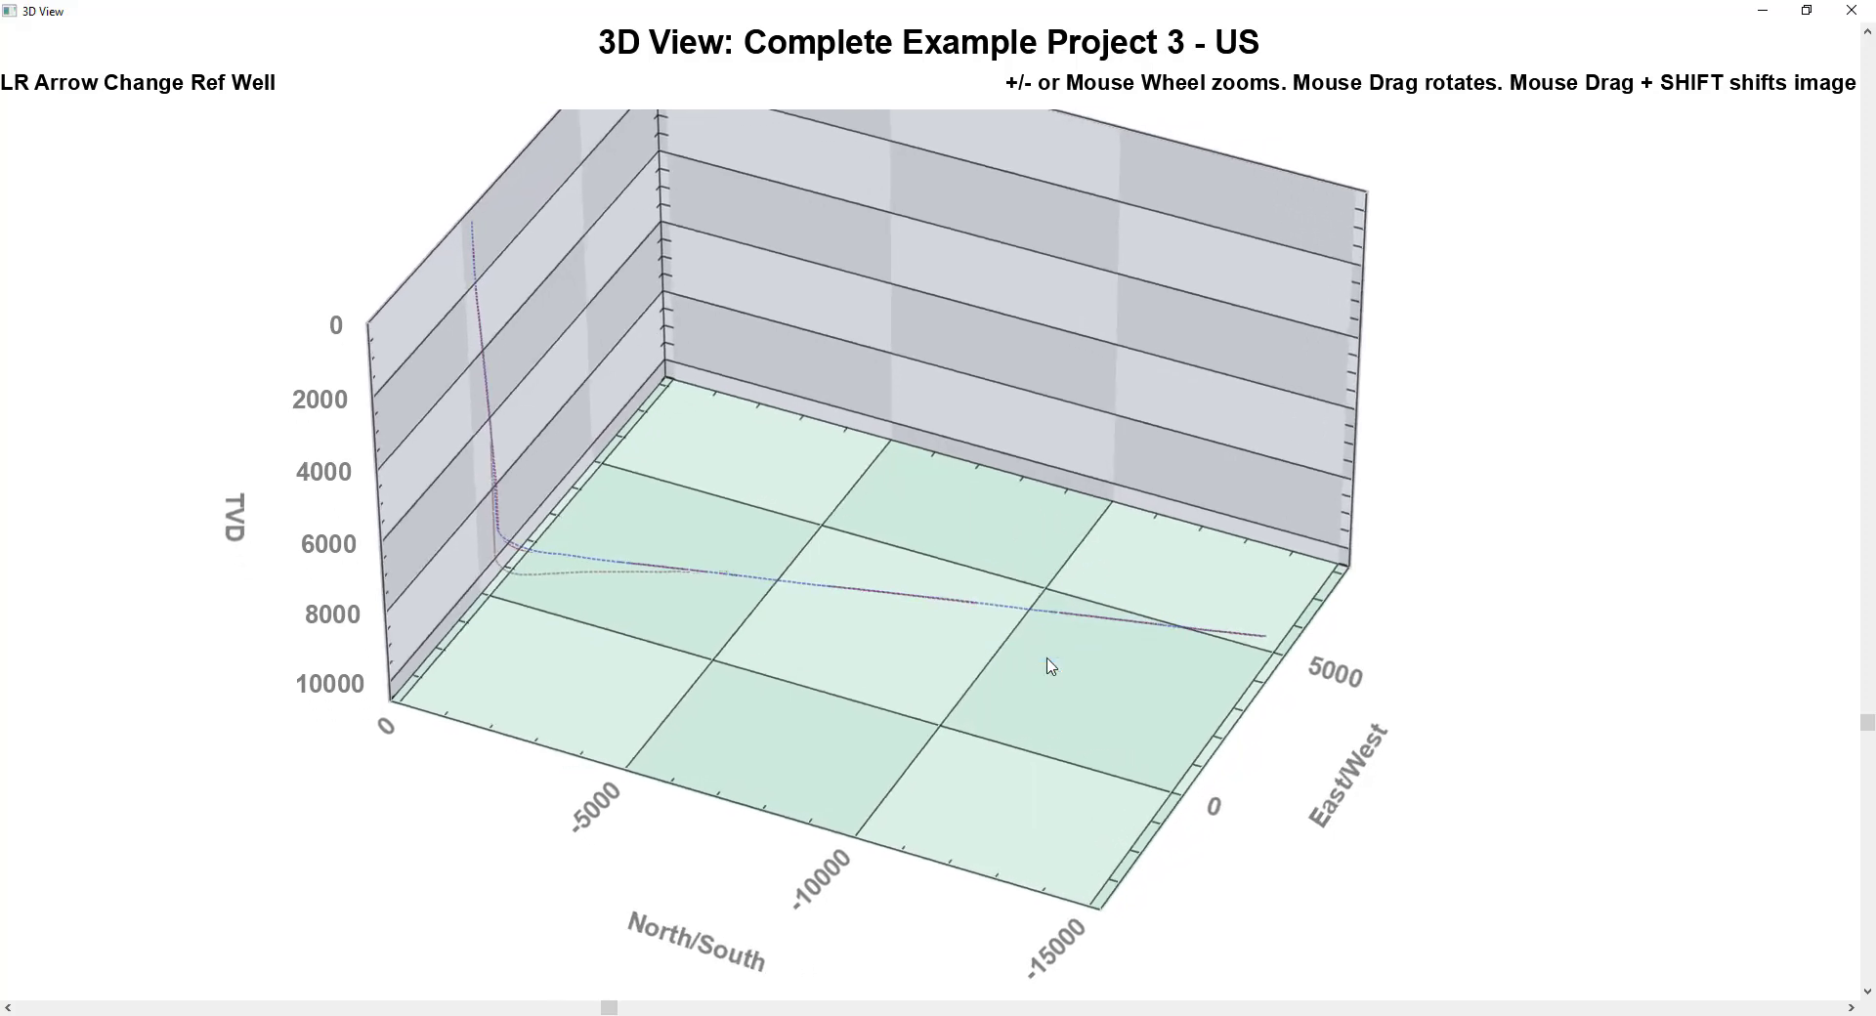
{"action": "right_click", "coordinate": [1050, 666]}
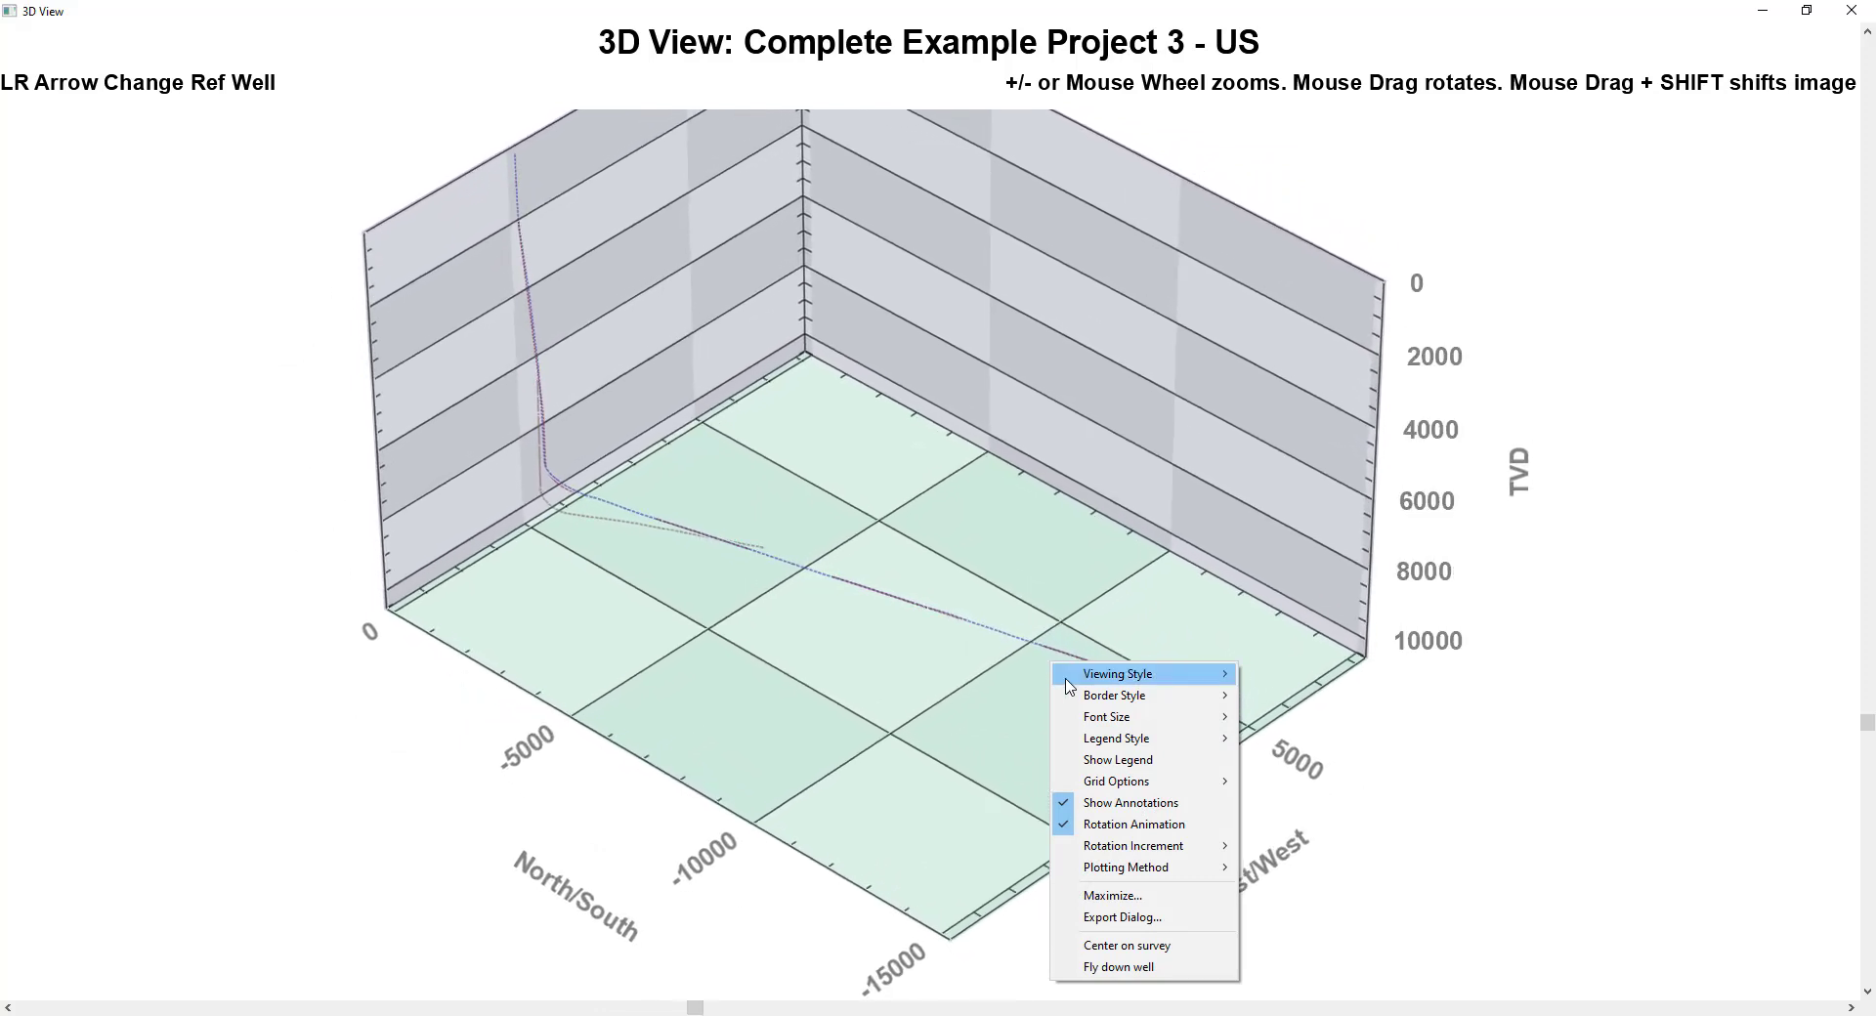
{"action": "mouse_move", "coordinate": [1163, 847]}
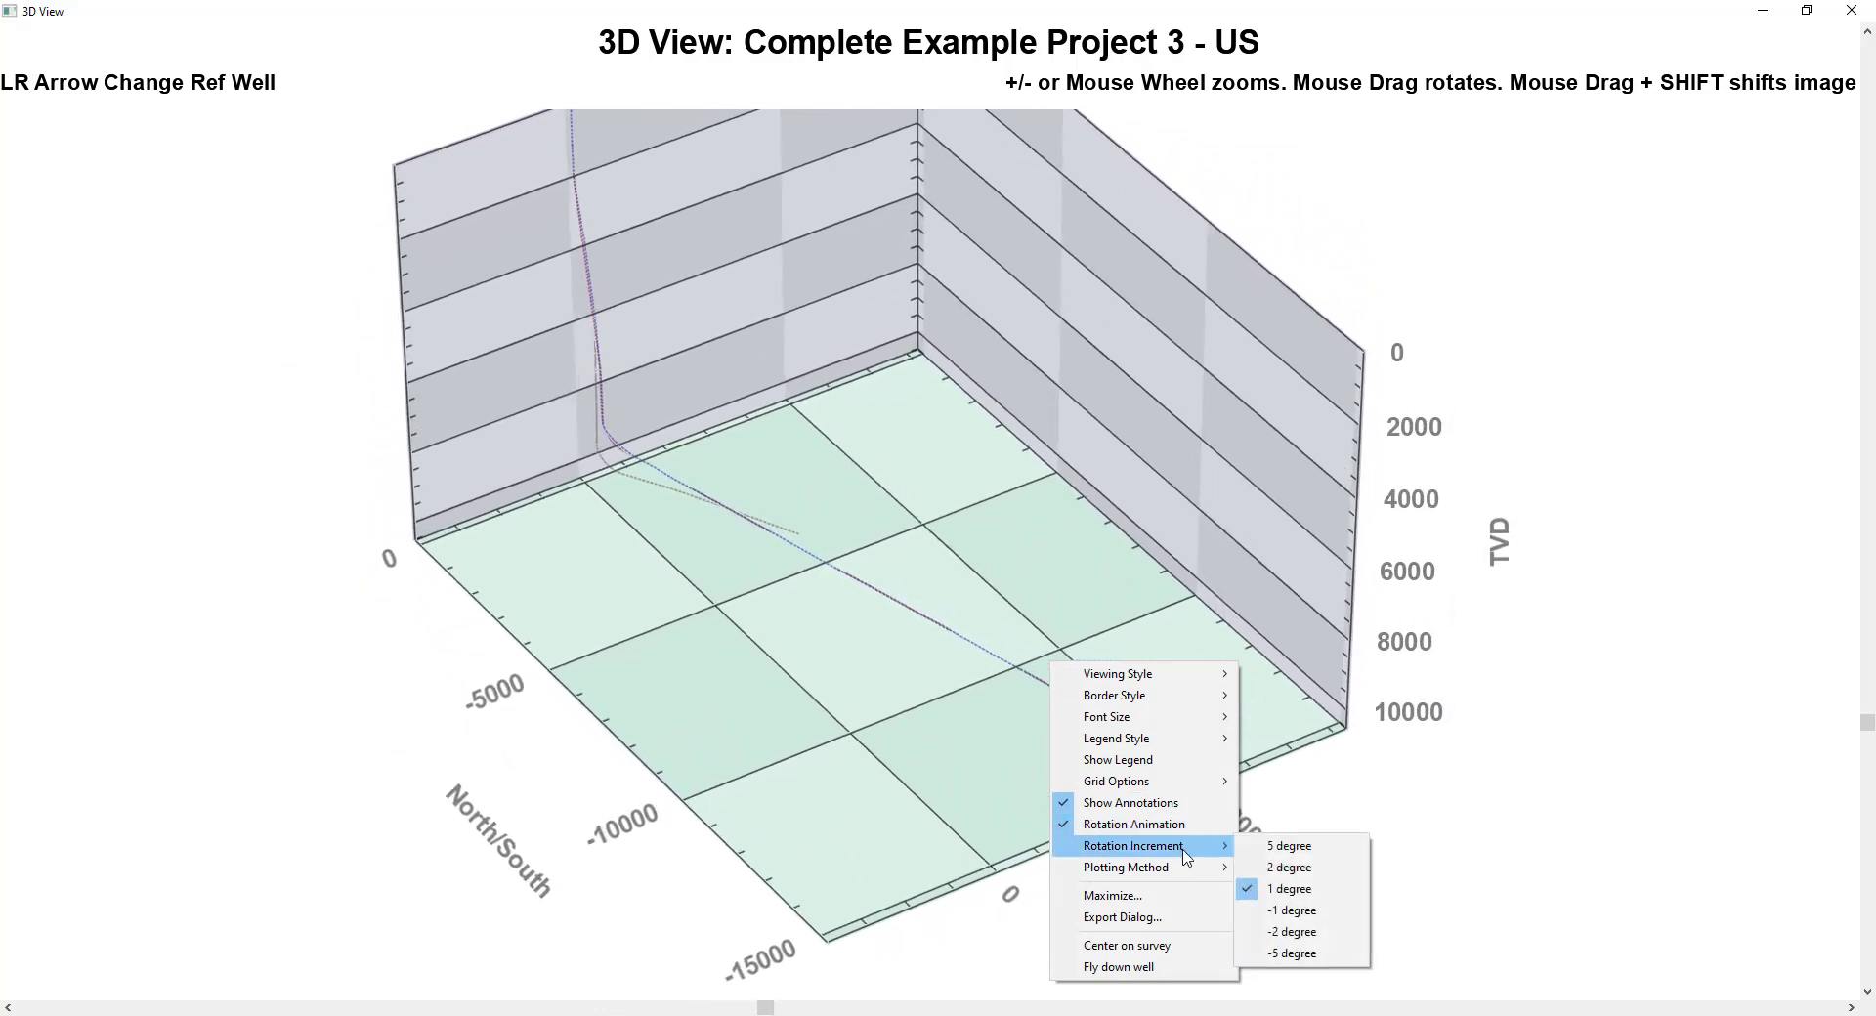
{"action": "left_click", "coordinate": [1317, 955]}
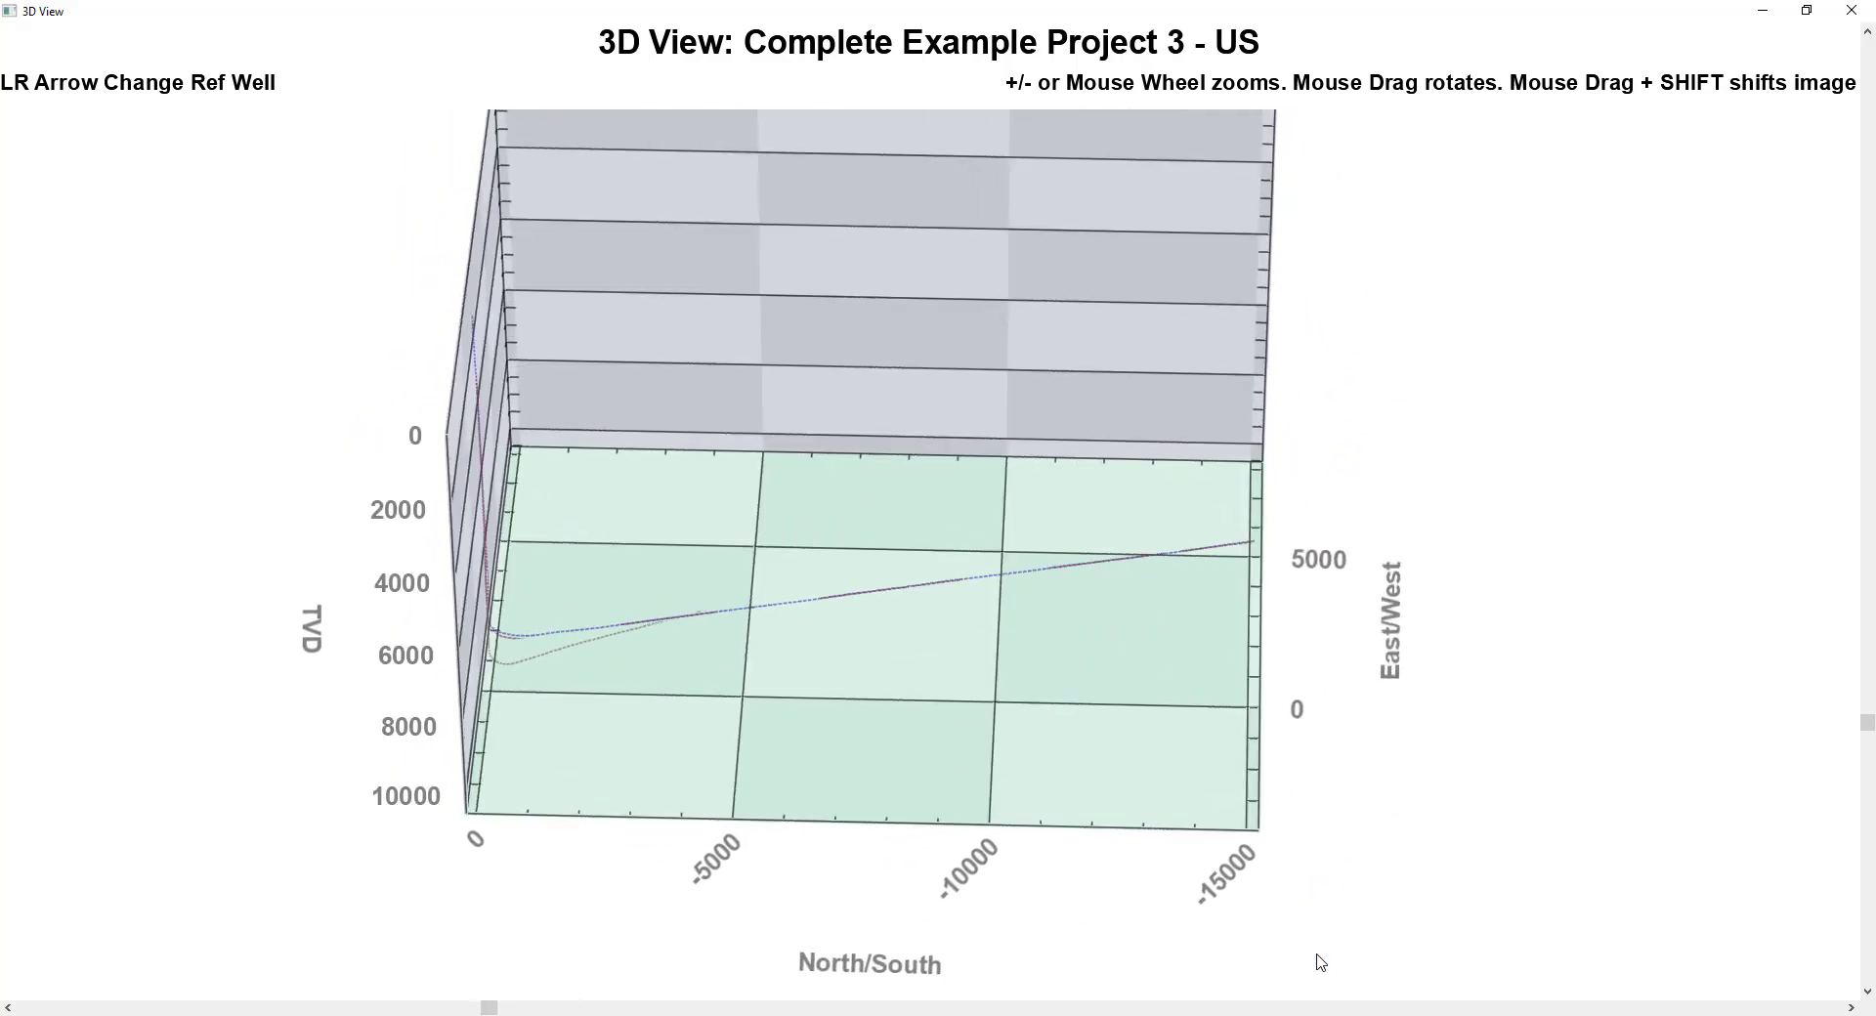
{"action": "right_click", "coordinate": [1321, 963]}
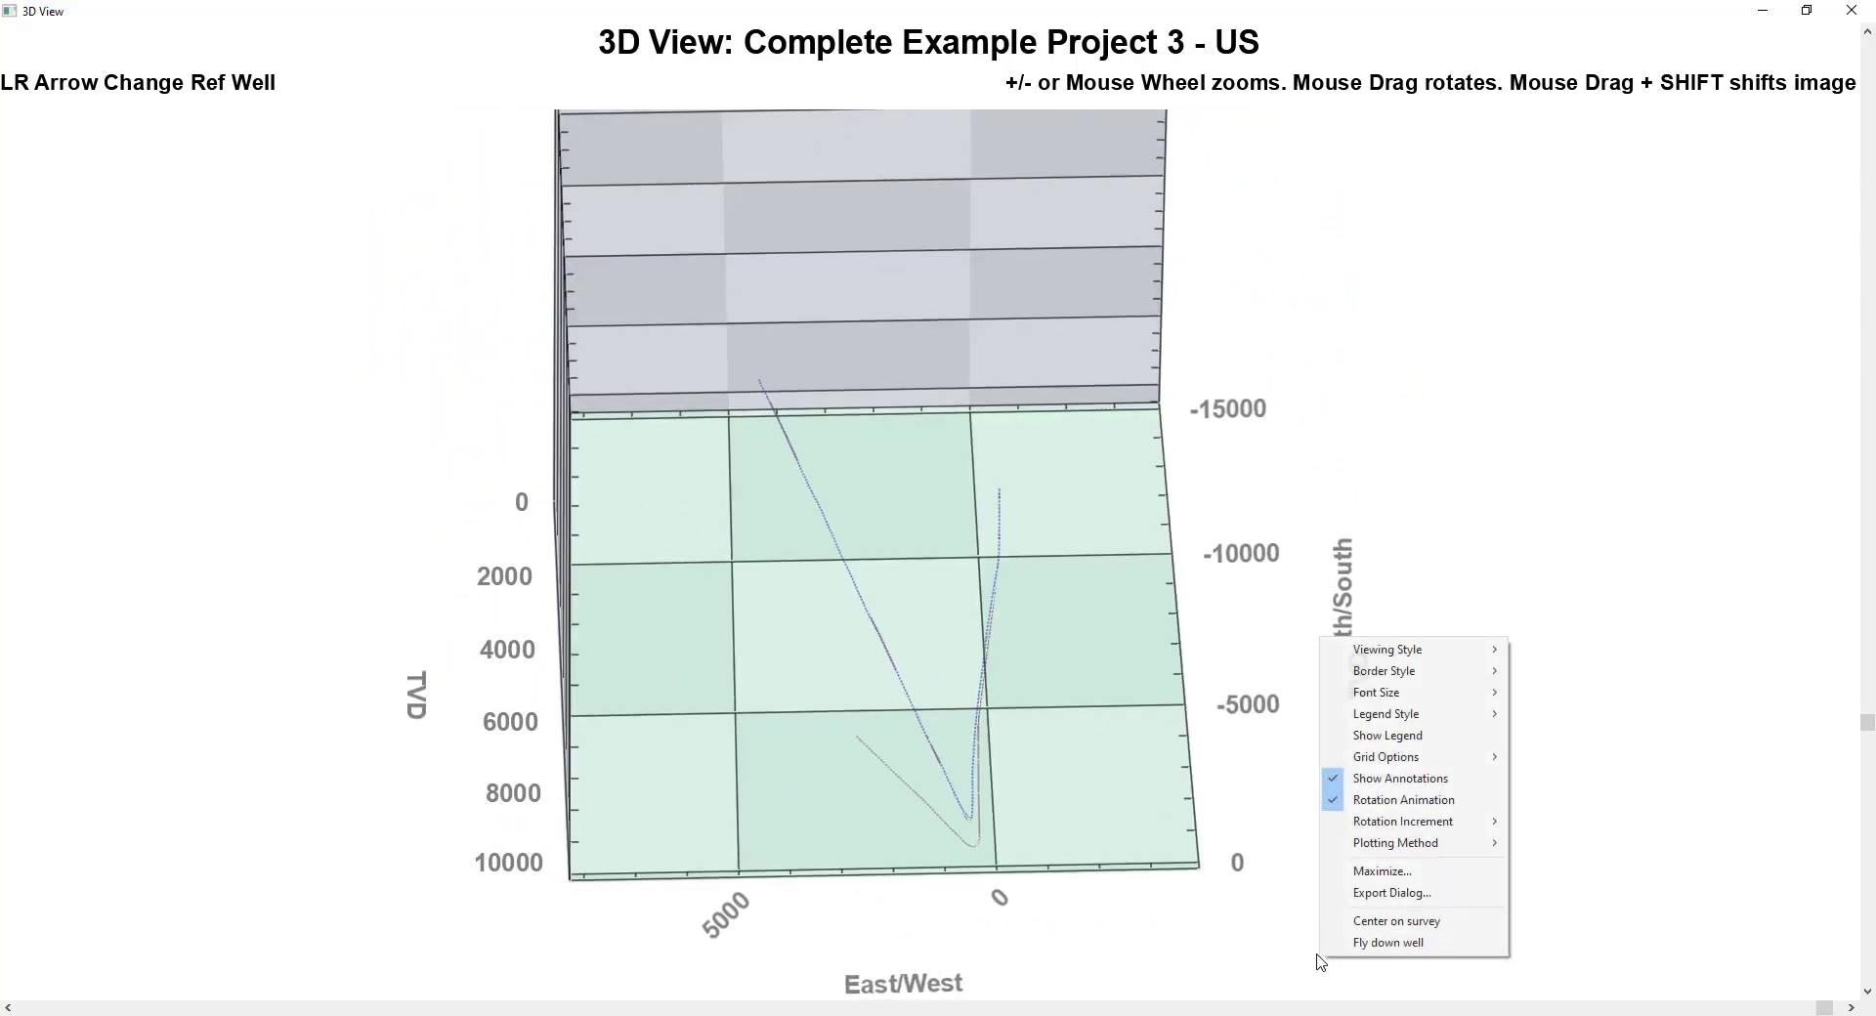
{"action": "left_click", "coordinate": [1407, 799]}
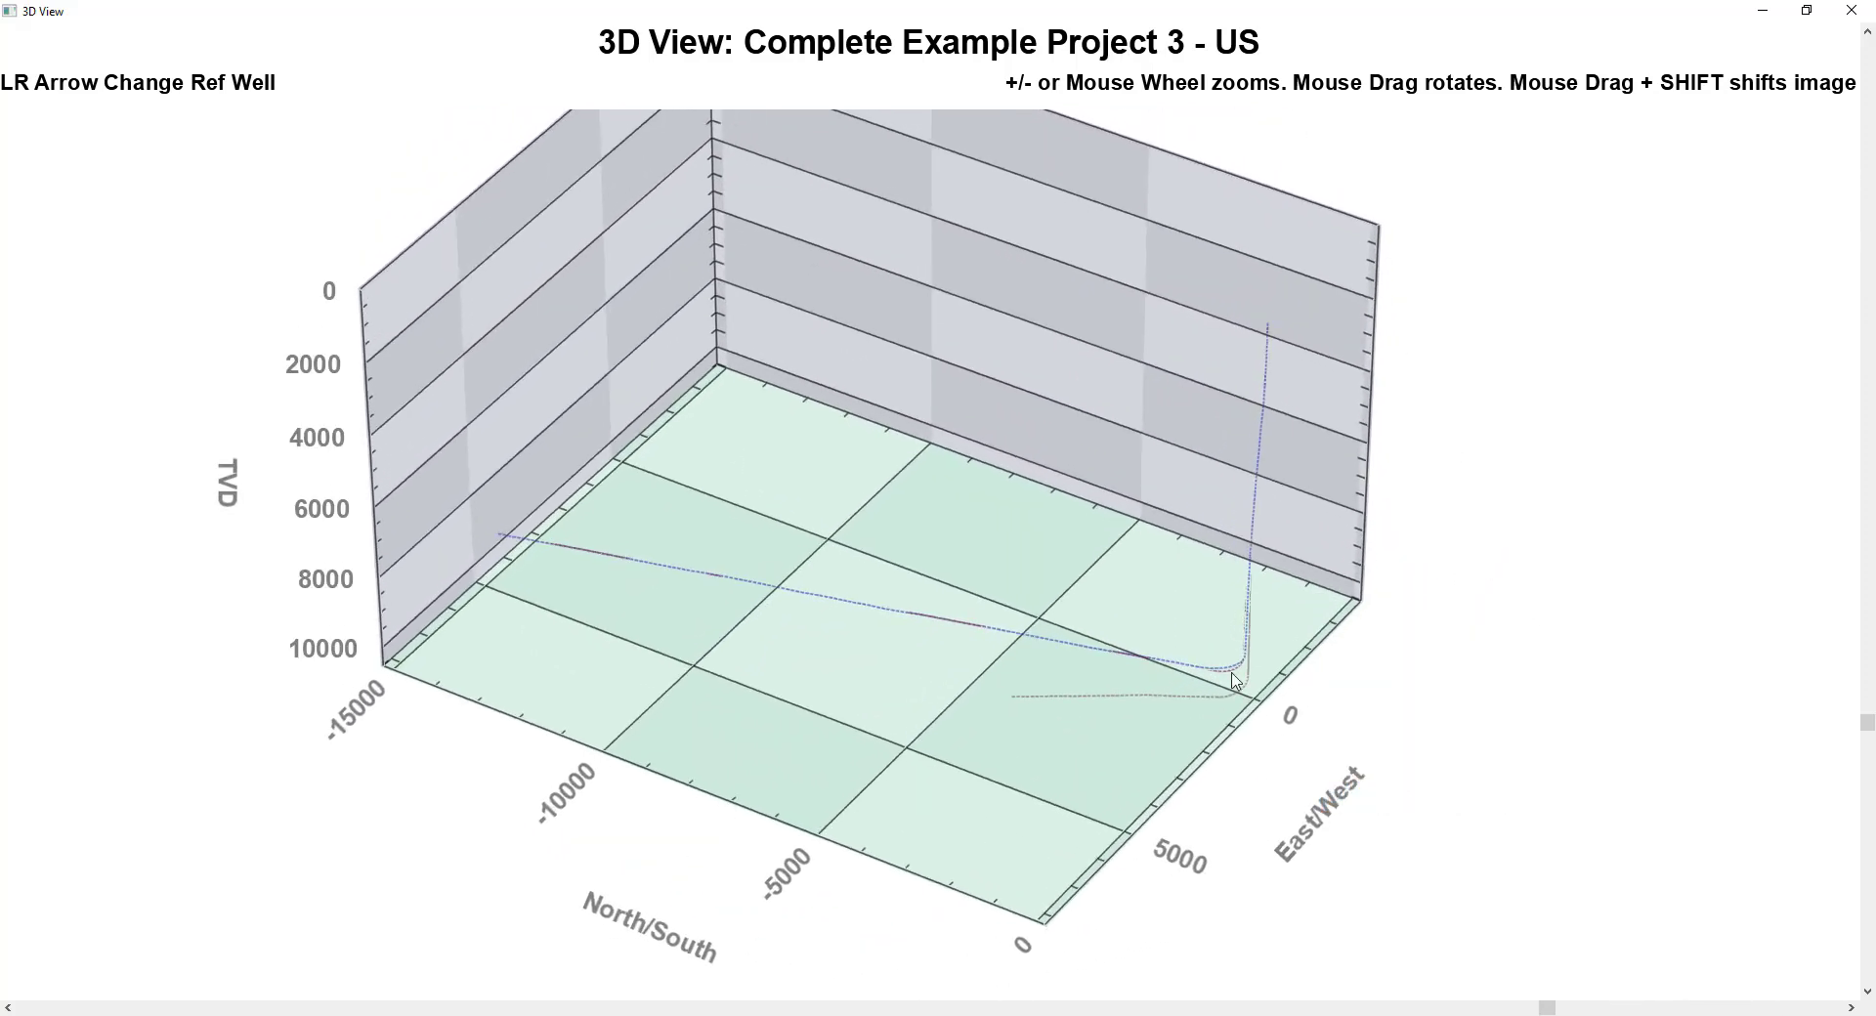
Set the font size of the 3D plot to Small.
{"action": "right_click", "coordinate": [725, 375]}
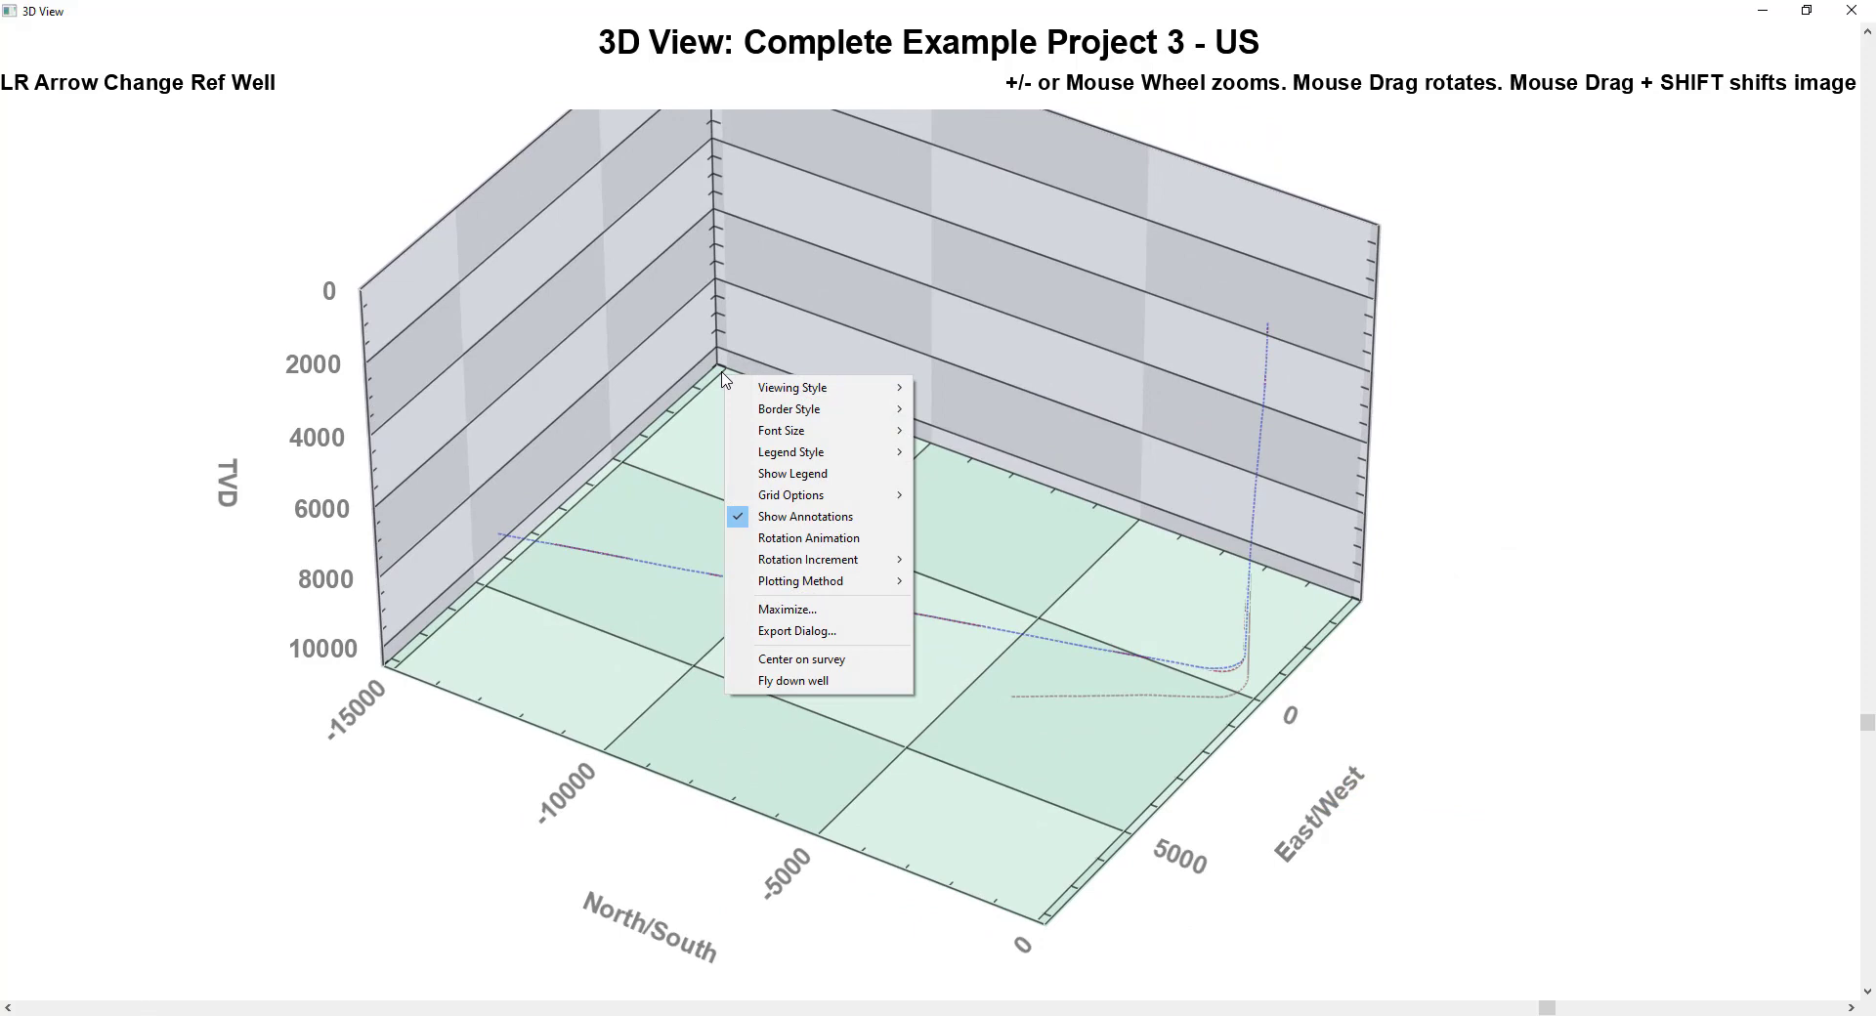
{"action": "mouse_move", "coordinate": [870, 391]}
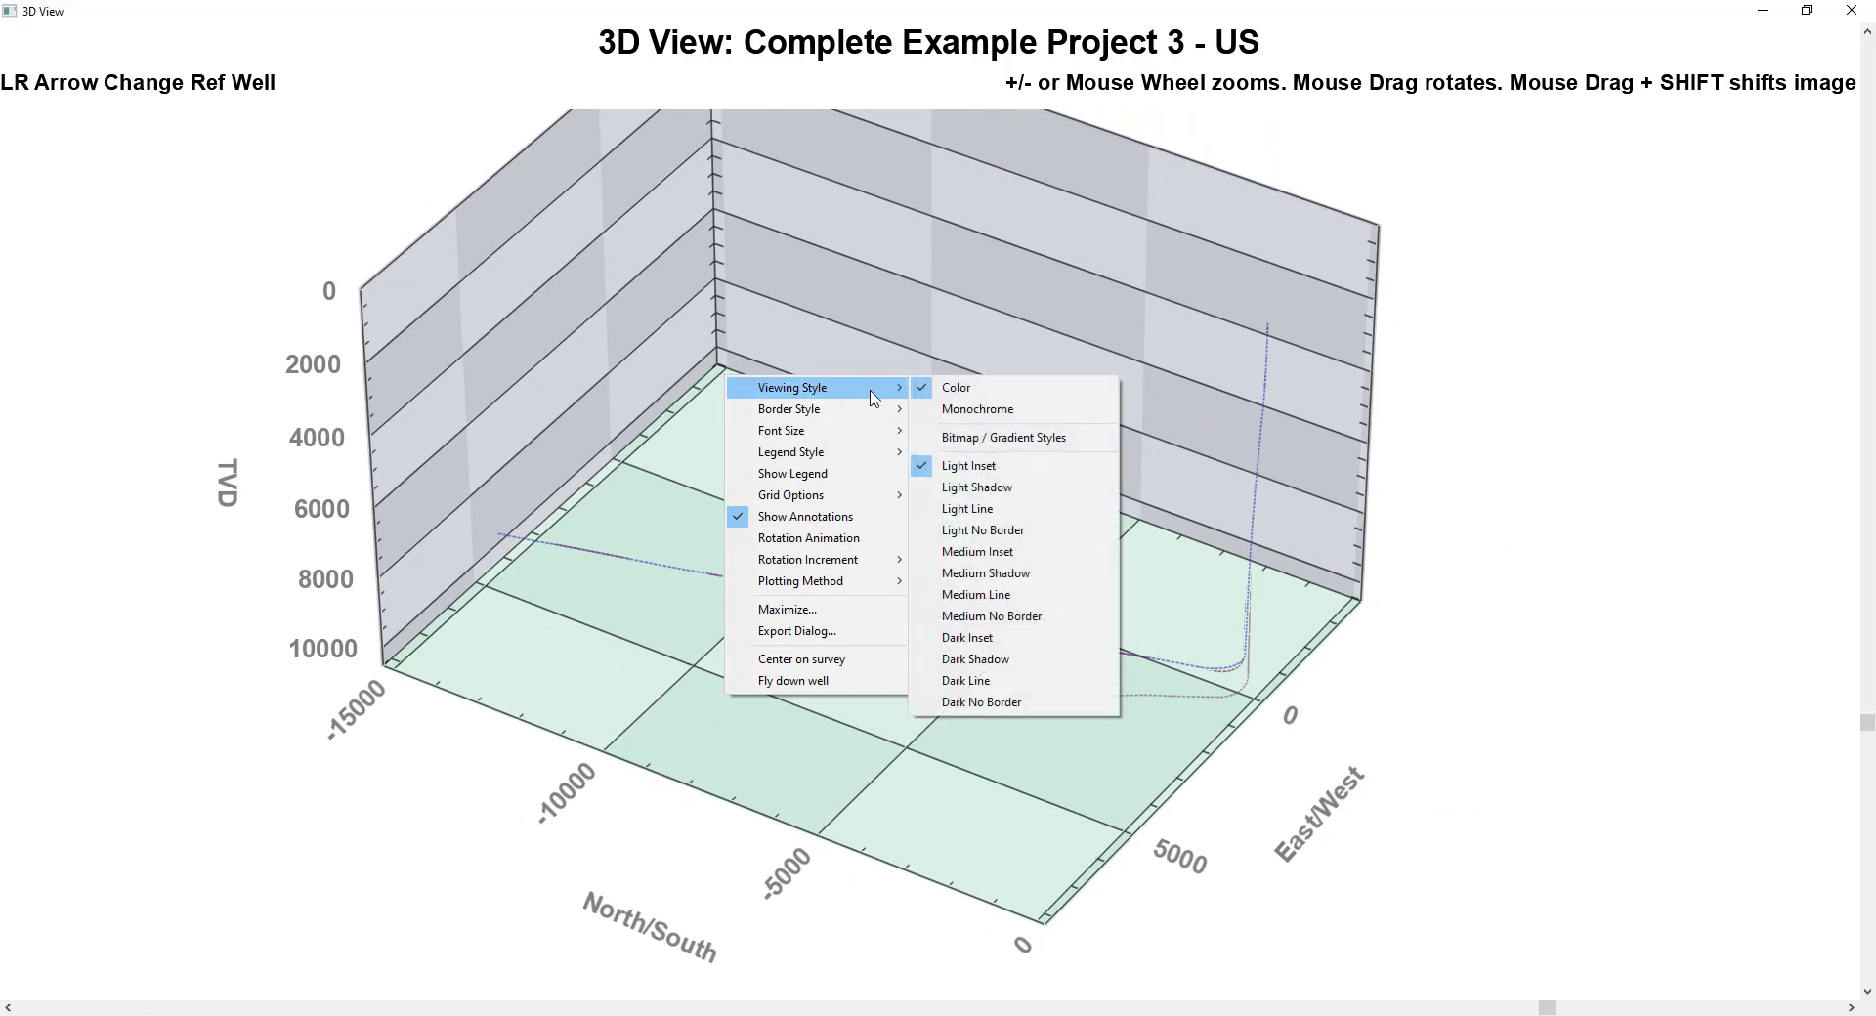
{"action": "key", "text": "Right"}
{"action": "key", "text": "Down"}
{"action": "key", "text": "Up"}
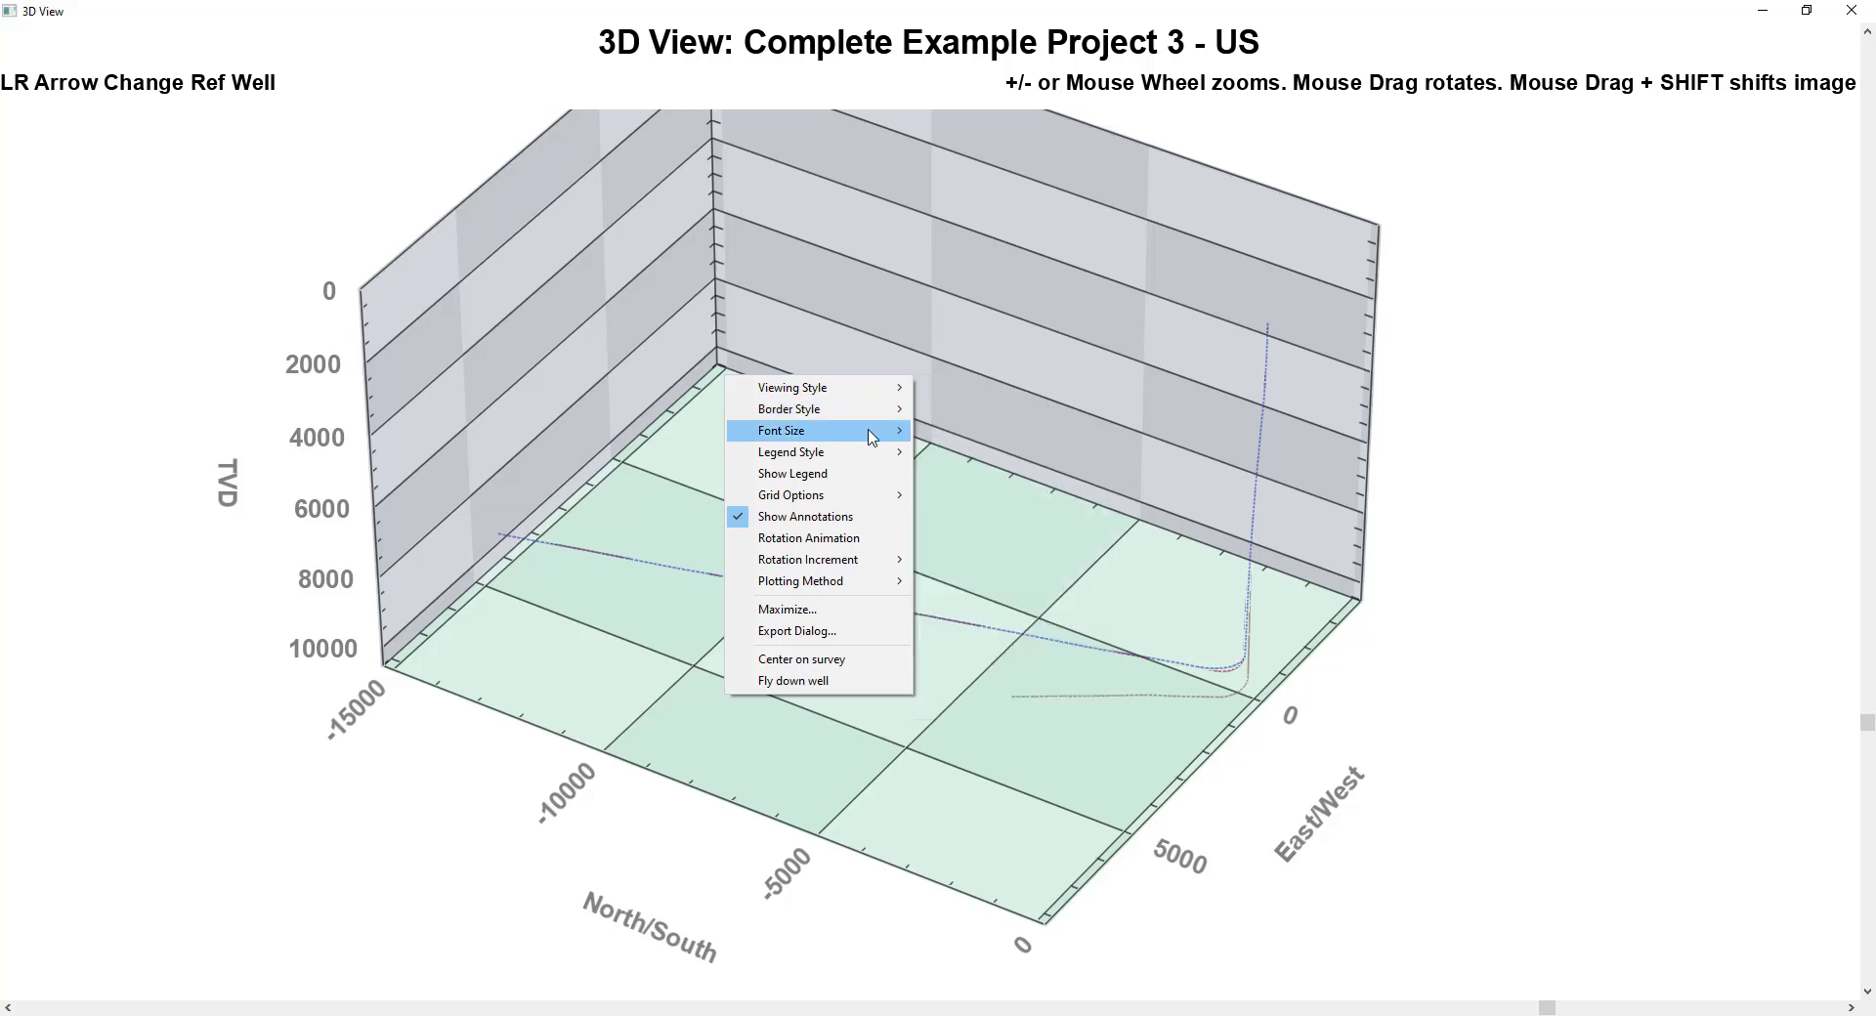
{"action": "mouse_move", "coordinate": [886, 435]}
{"action": "left_click", "coordinate": [954, 475]}
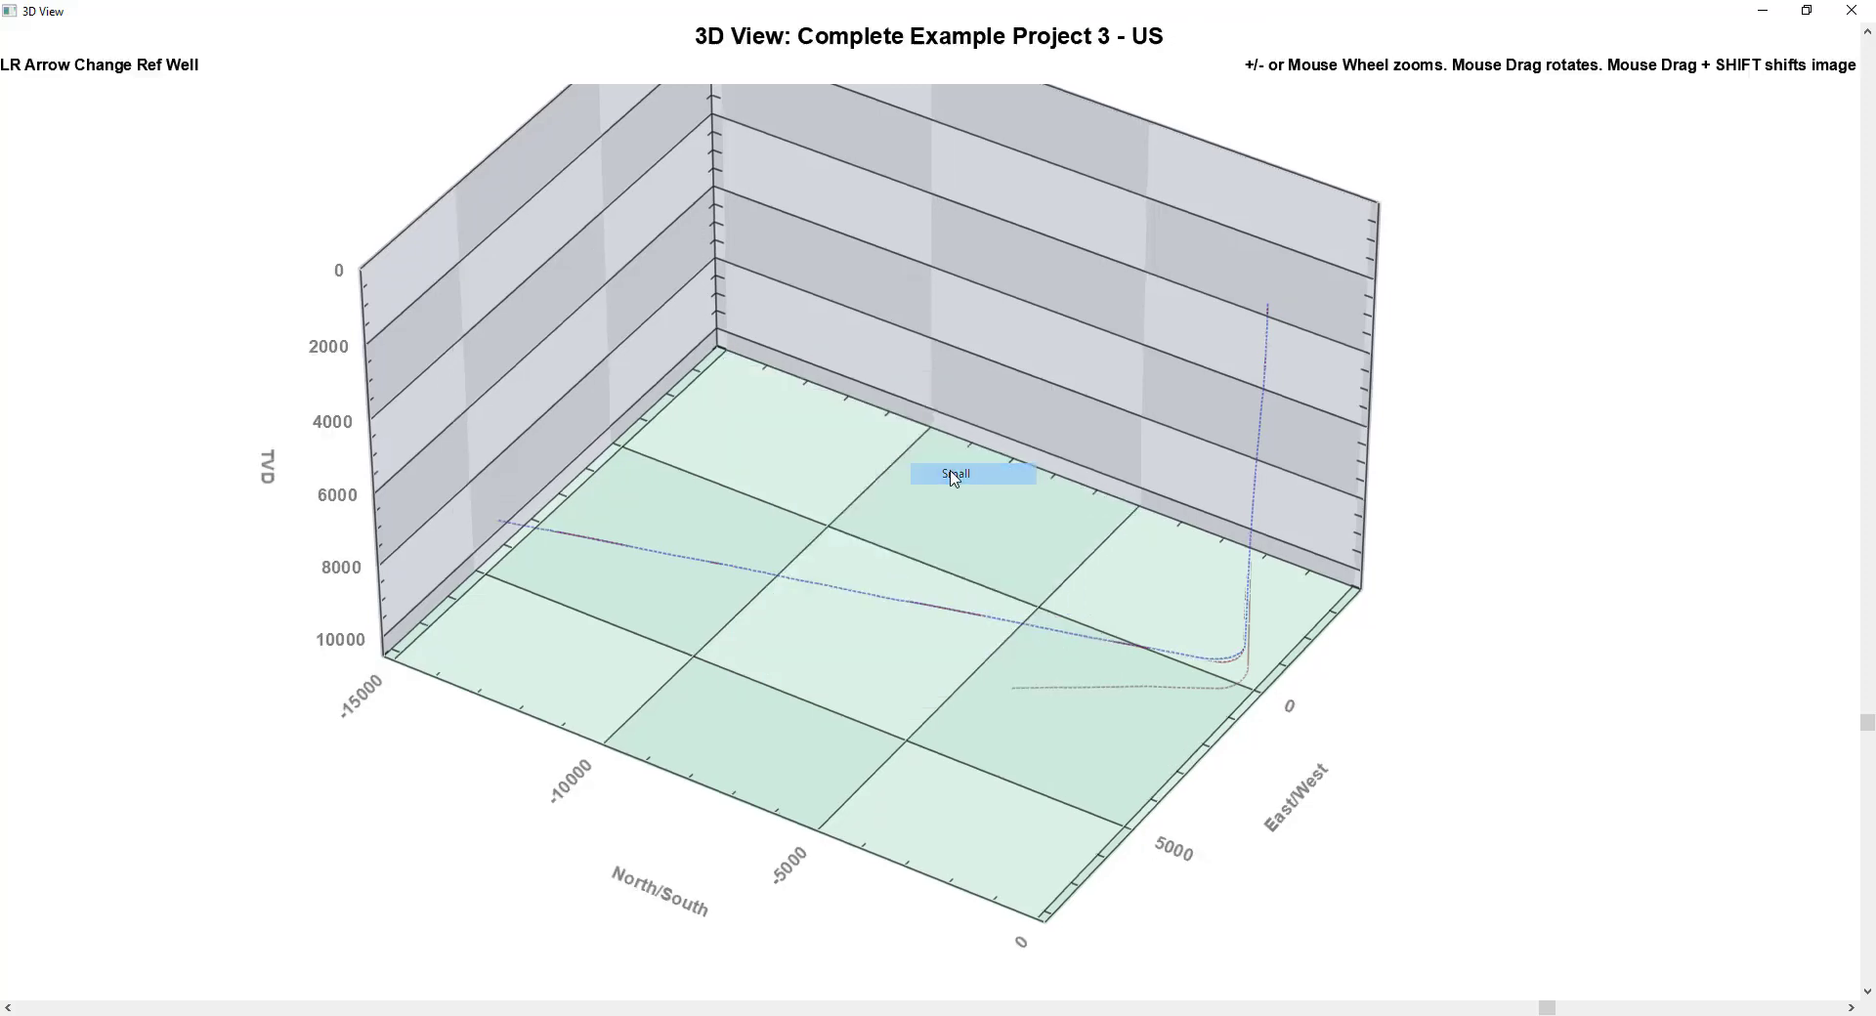
Display the survey legend on the right of the 3D plot.
{"action": "right_click", "coordinate": [954, 478]}
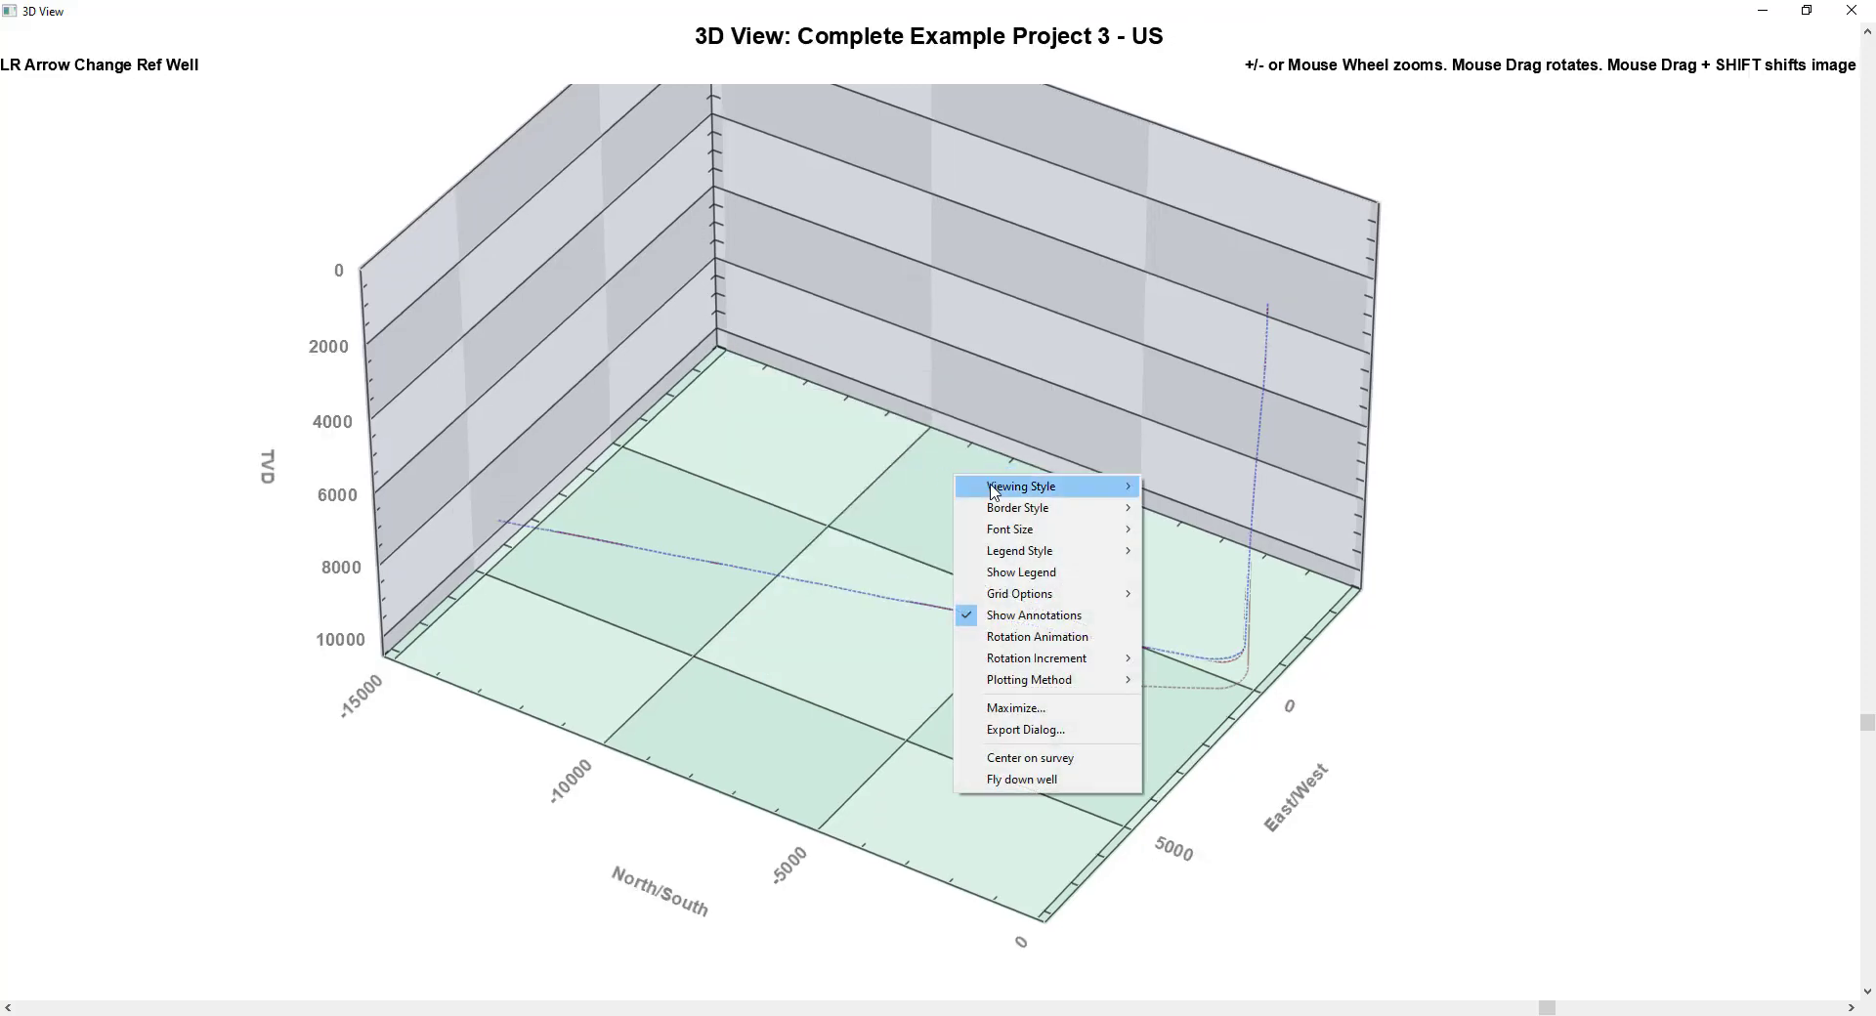
{"action": "mouse_move", "coordinate": [1112, 552]}
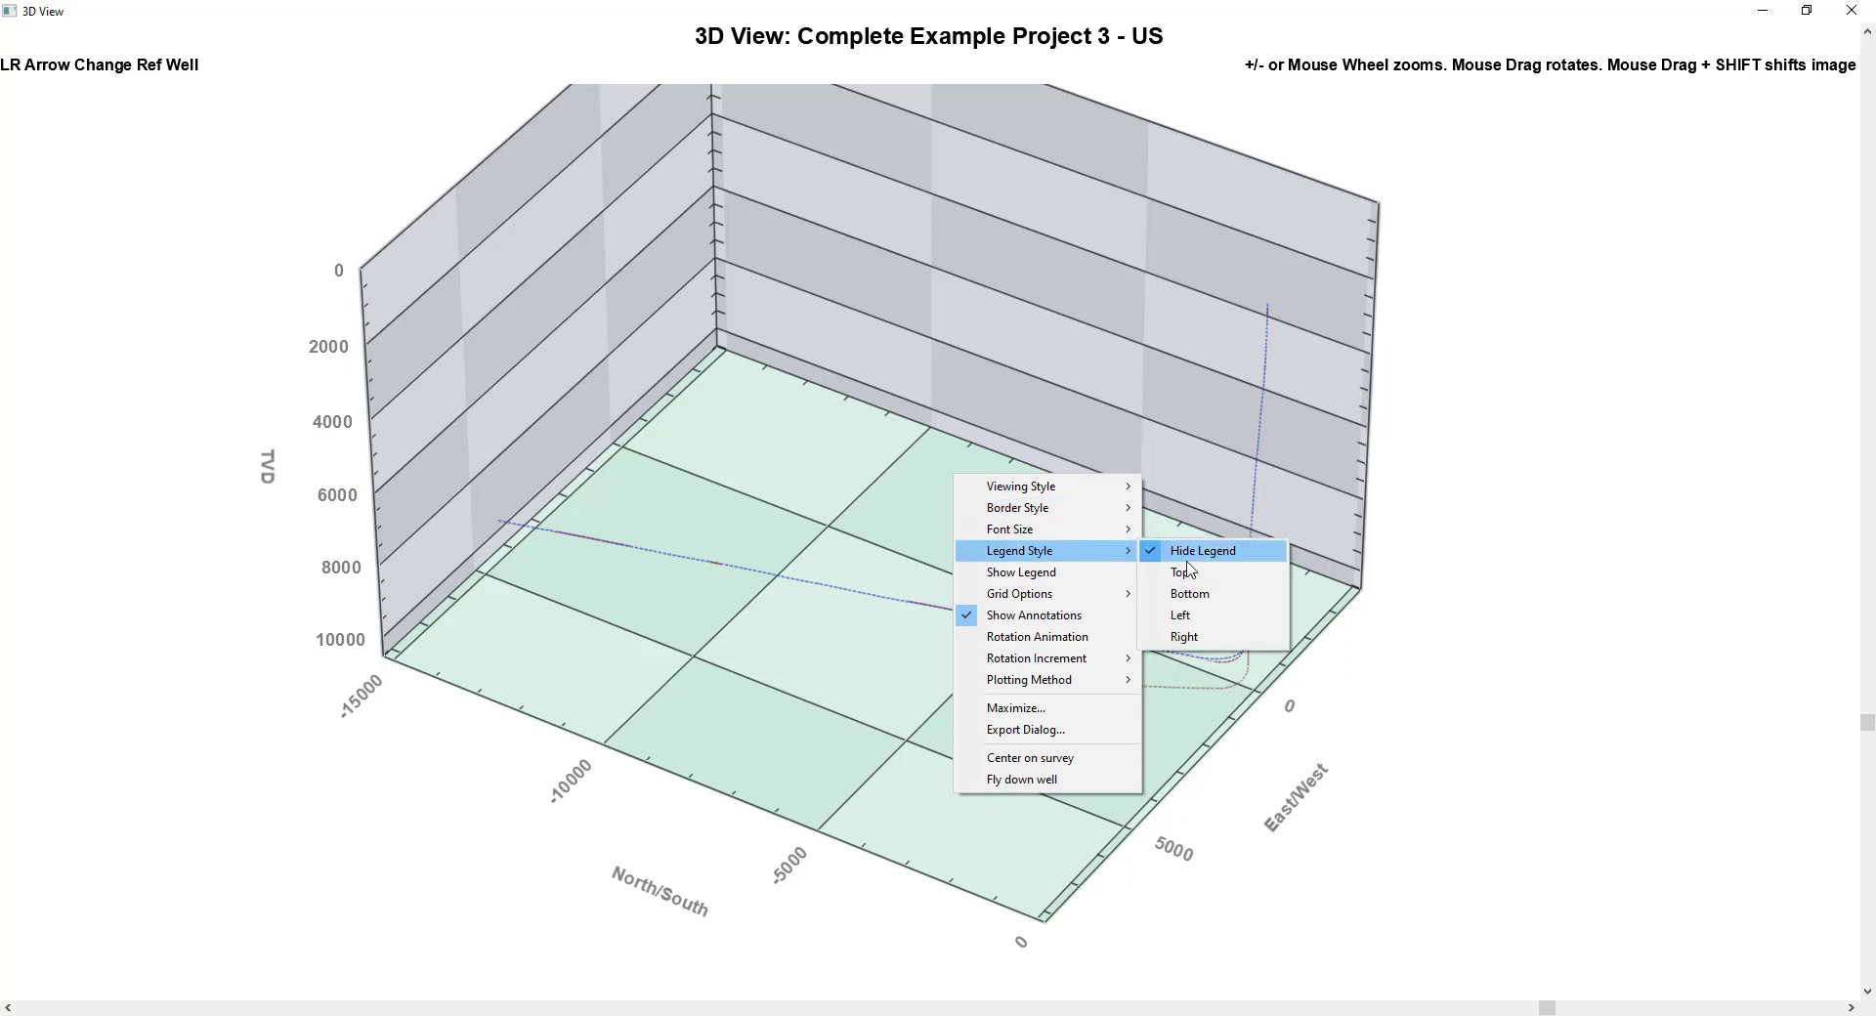
{"action": "left_click", "coordinate": [1204, 640]}
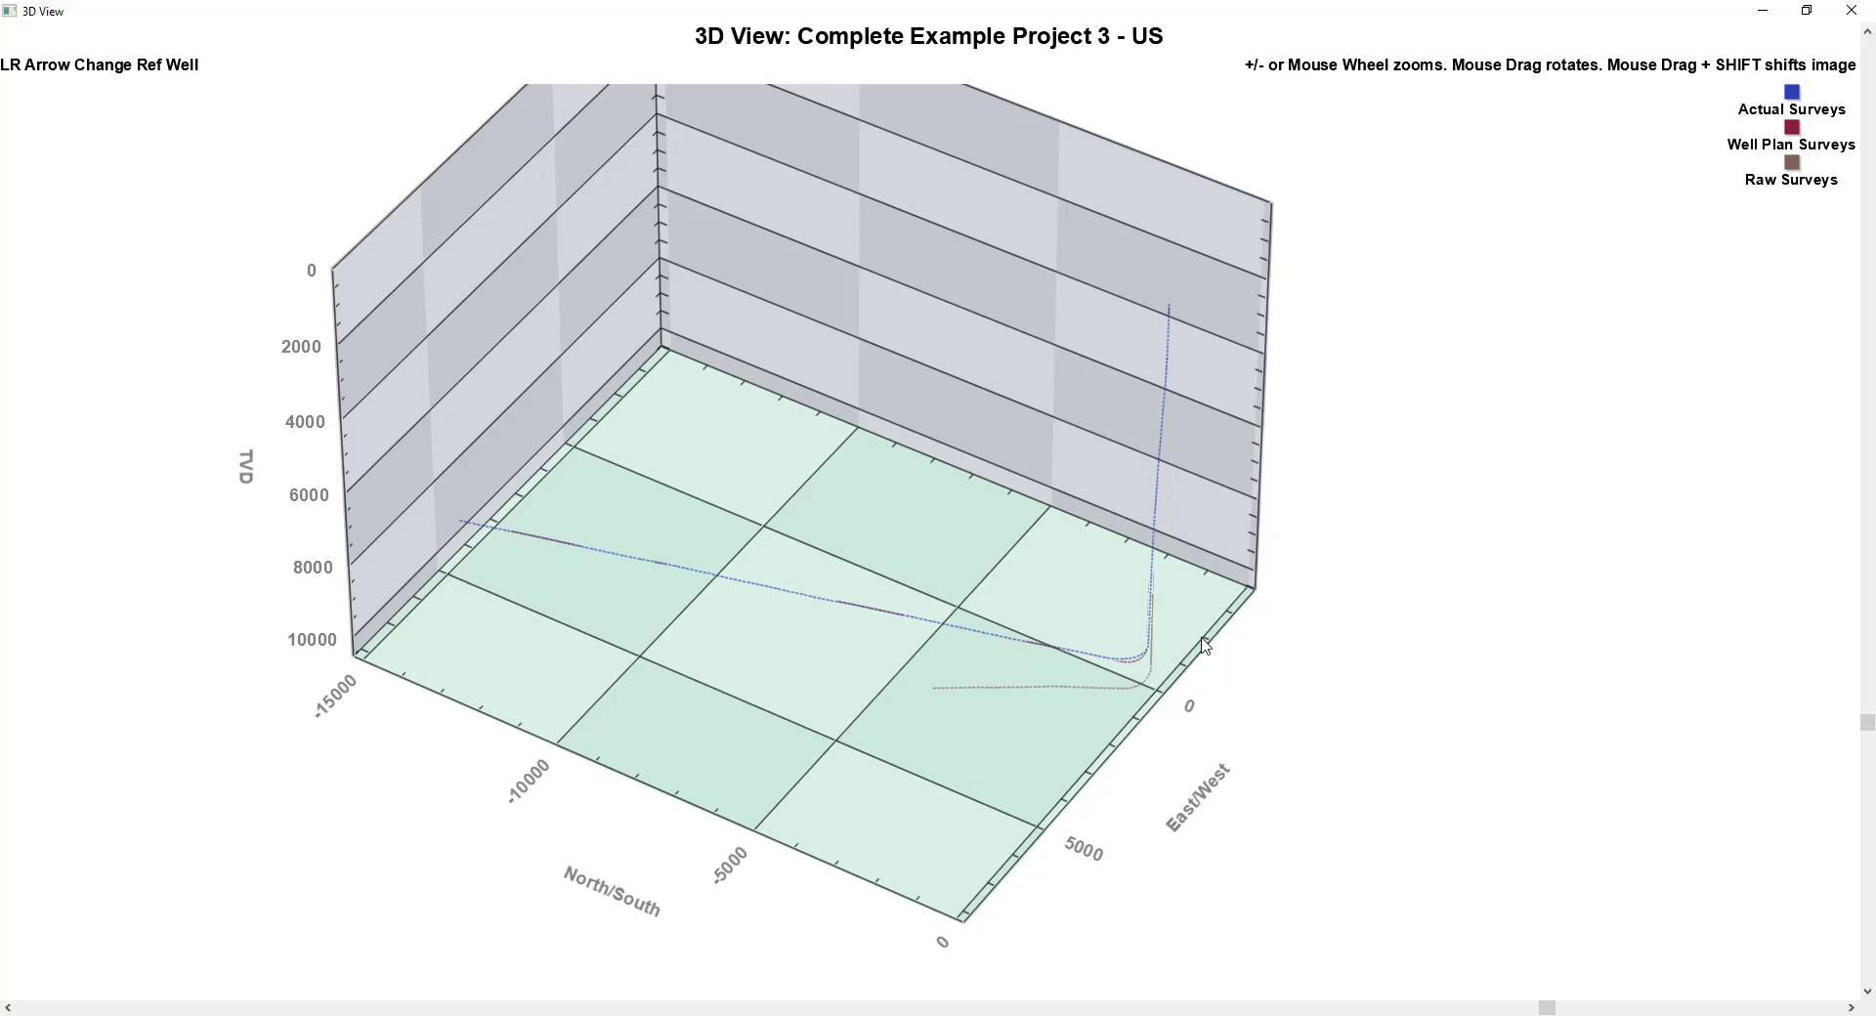
Show only the X axis grid lines in the 3D plot, and restore both X and Y axis grid lines.
{"action": "right_click", "coordinate": [859, 395]}
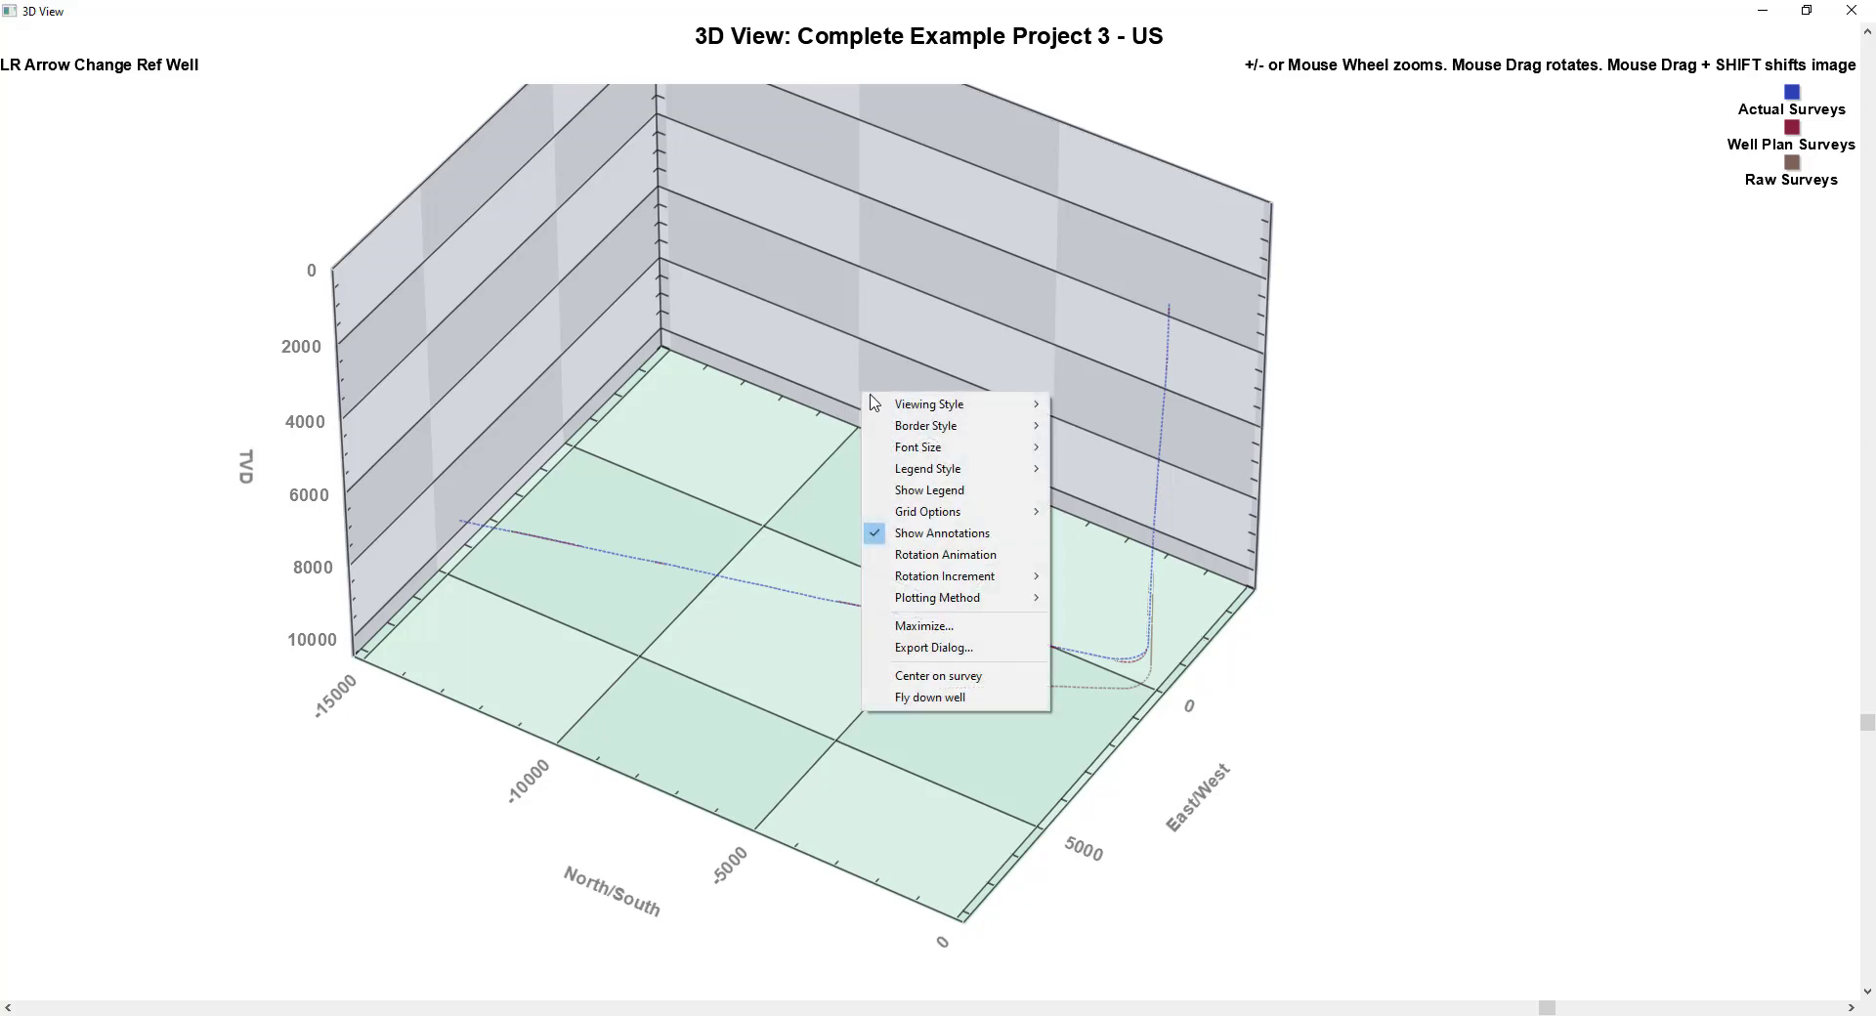
{"action": "mouse_move", "coordinate": [970, 515]}
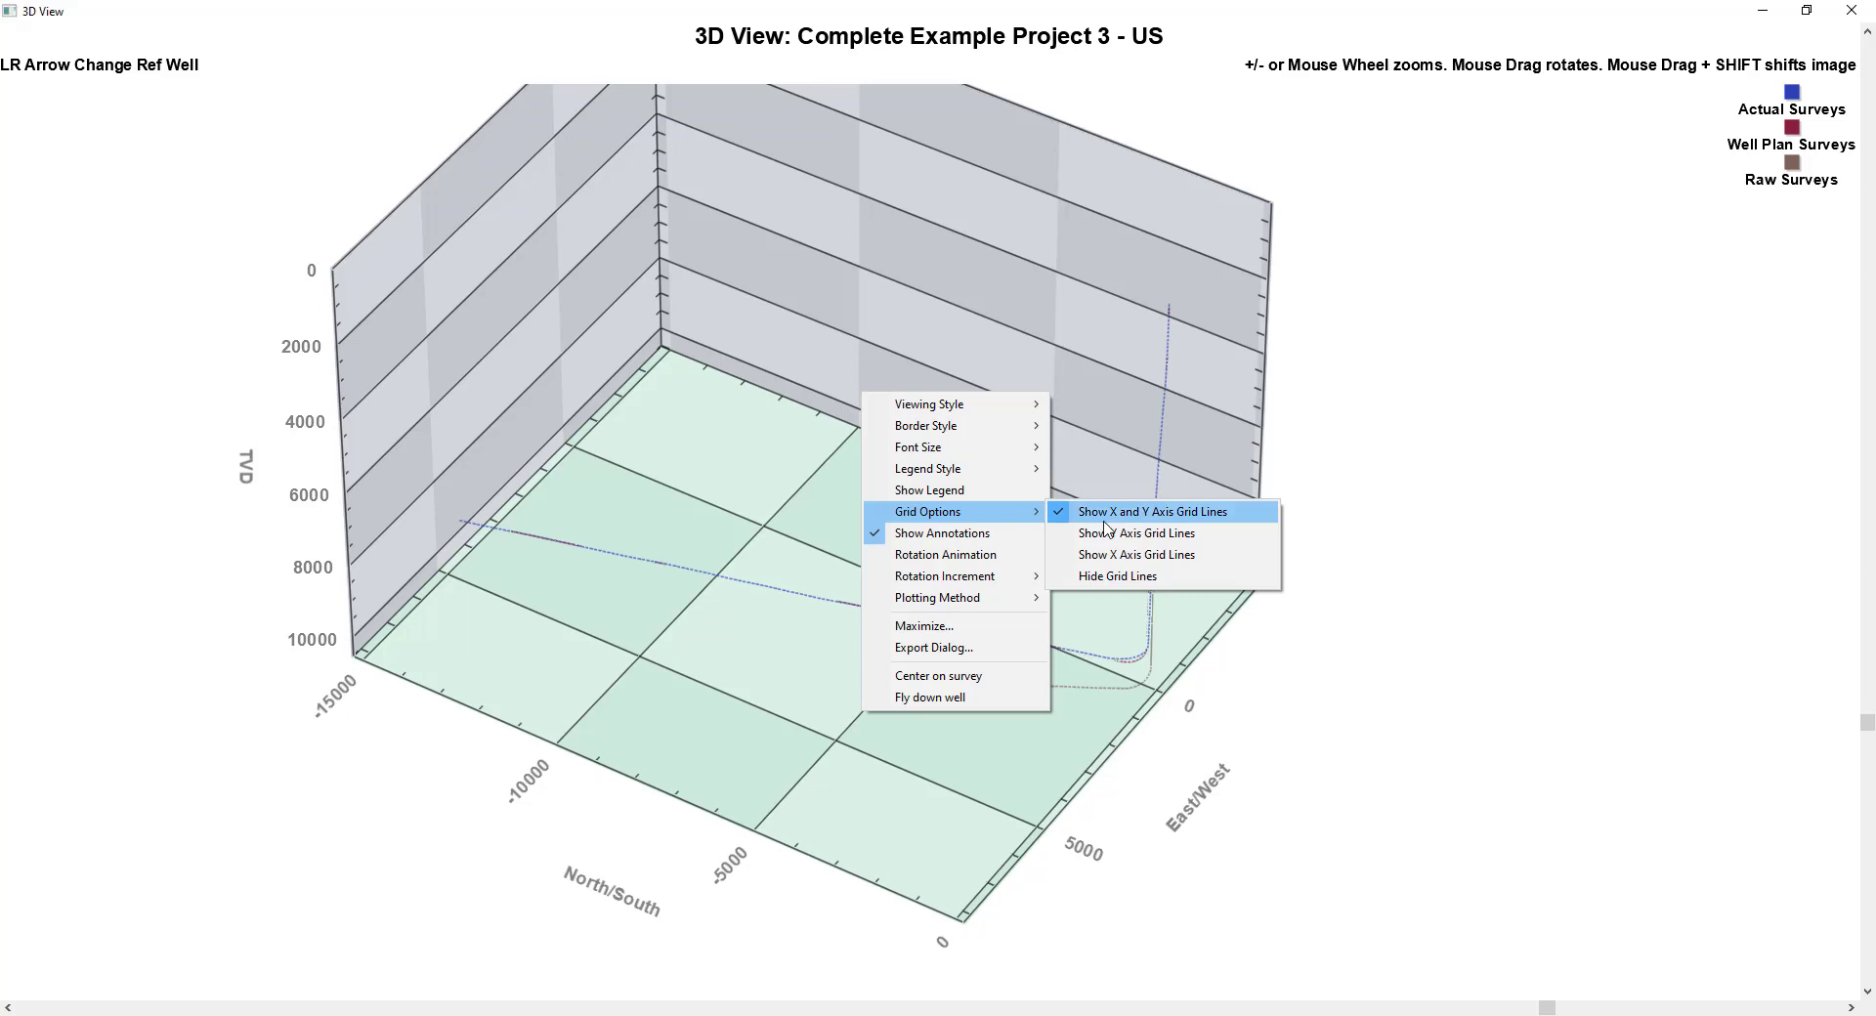
{"action": "left_click", "coordinate": [1111, 555]}
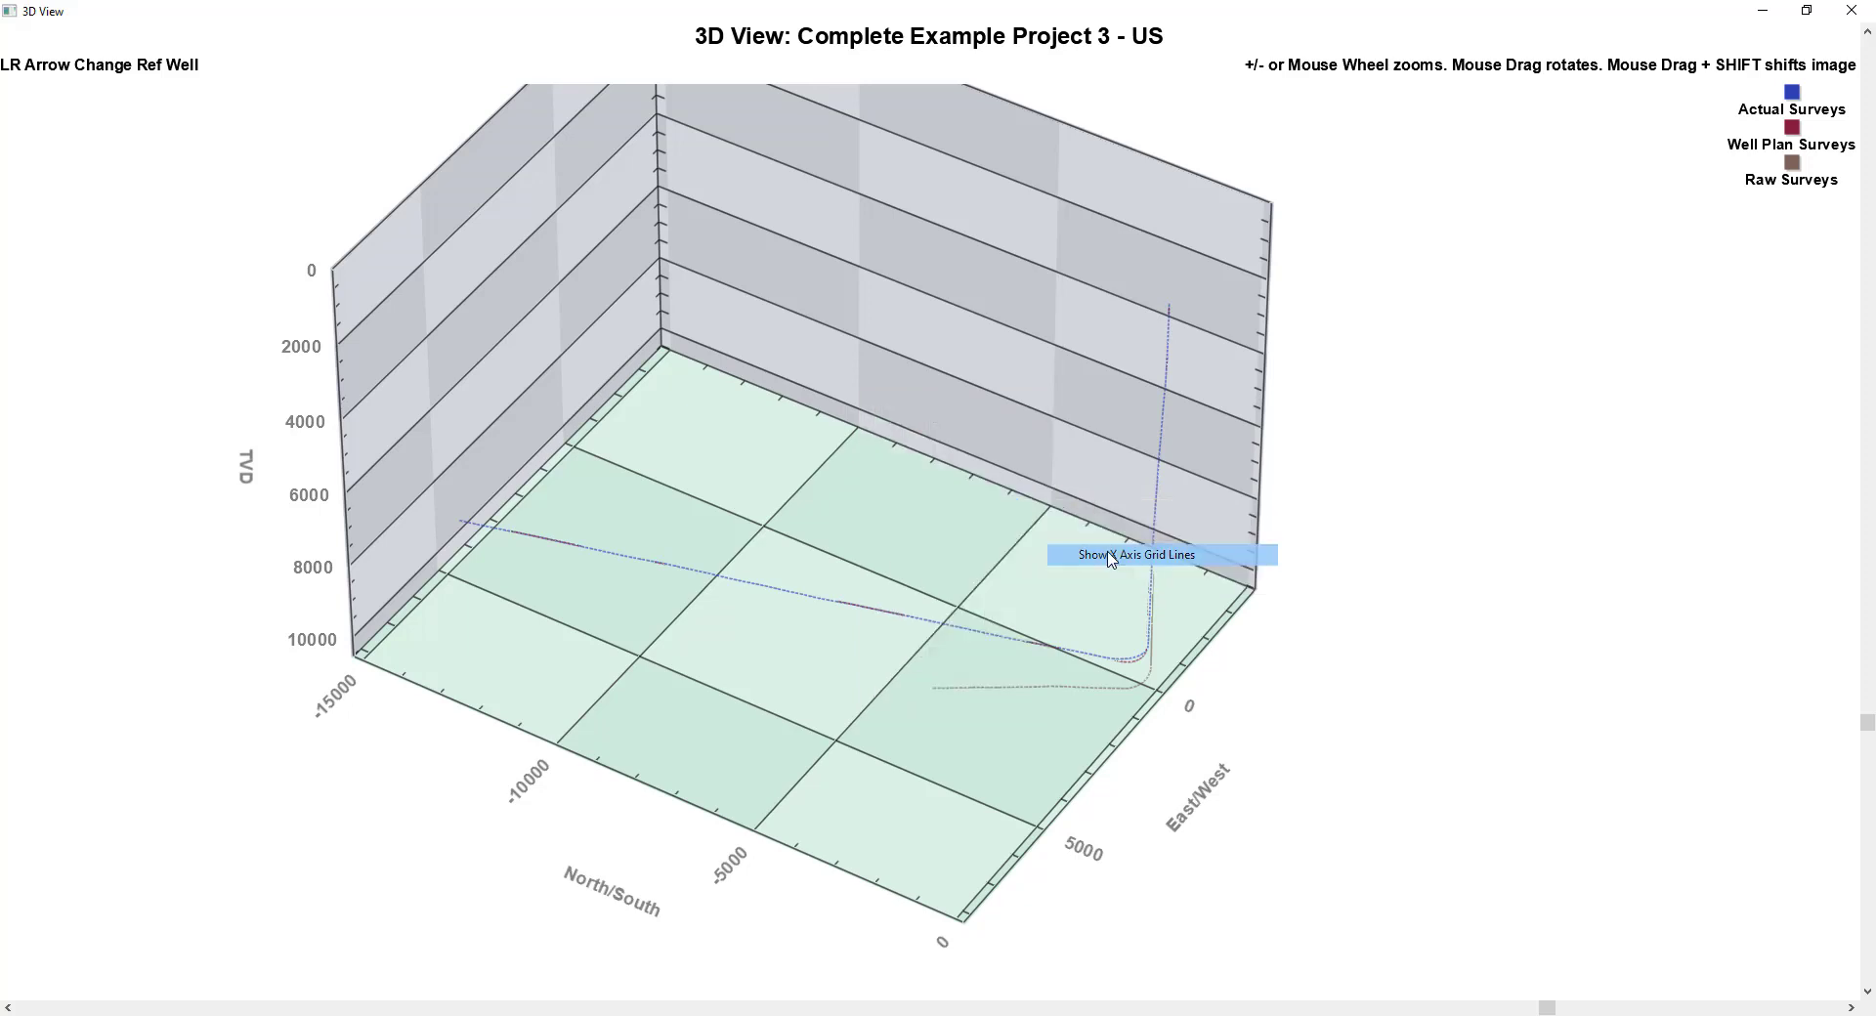
{"action": "right_click", "coordinate": [931, 491]}
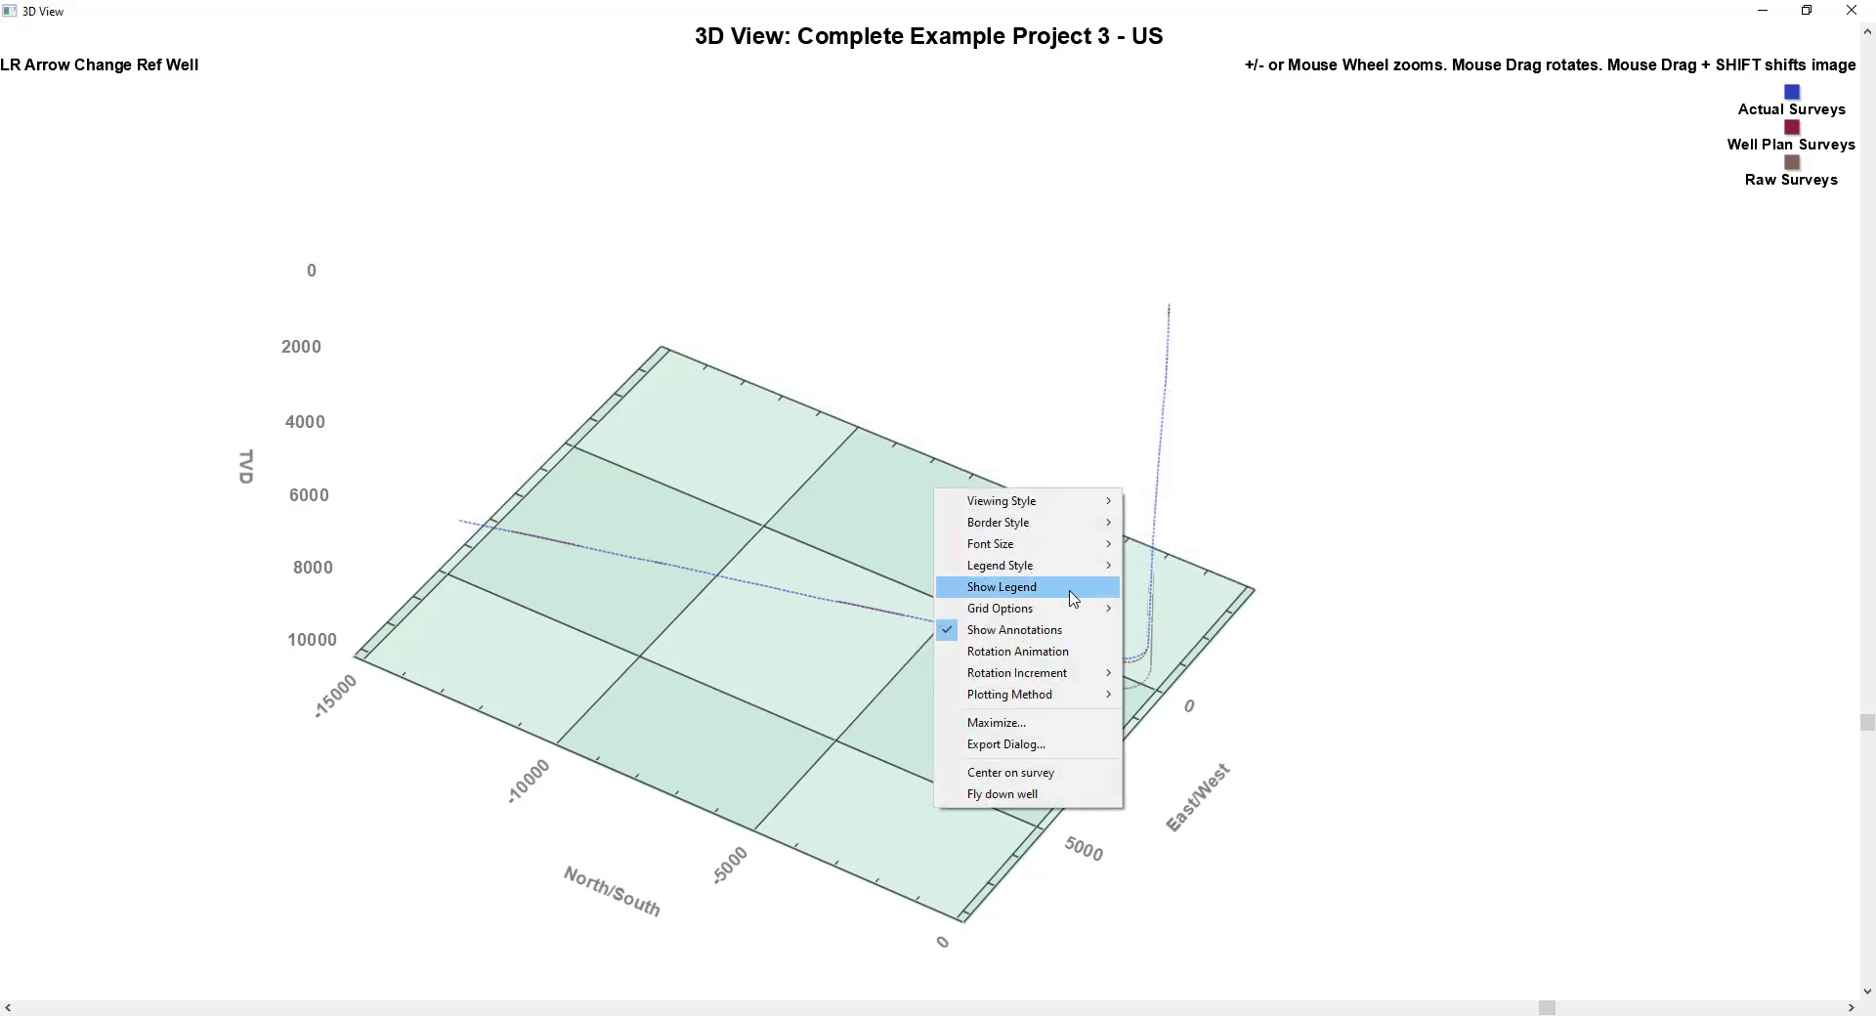
{"action": "mouse_move", "coordinate": [1084, 611]}
{"action": "left_click", "coordinate": [1177, 611]}
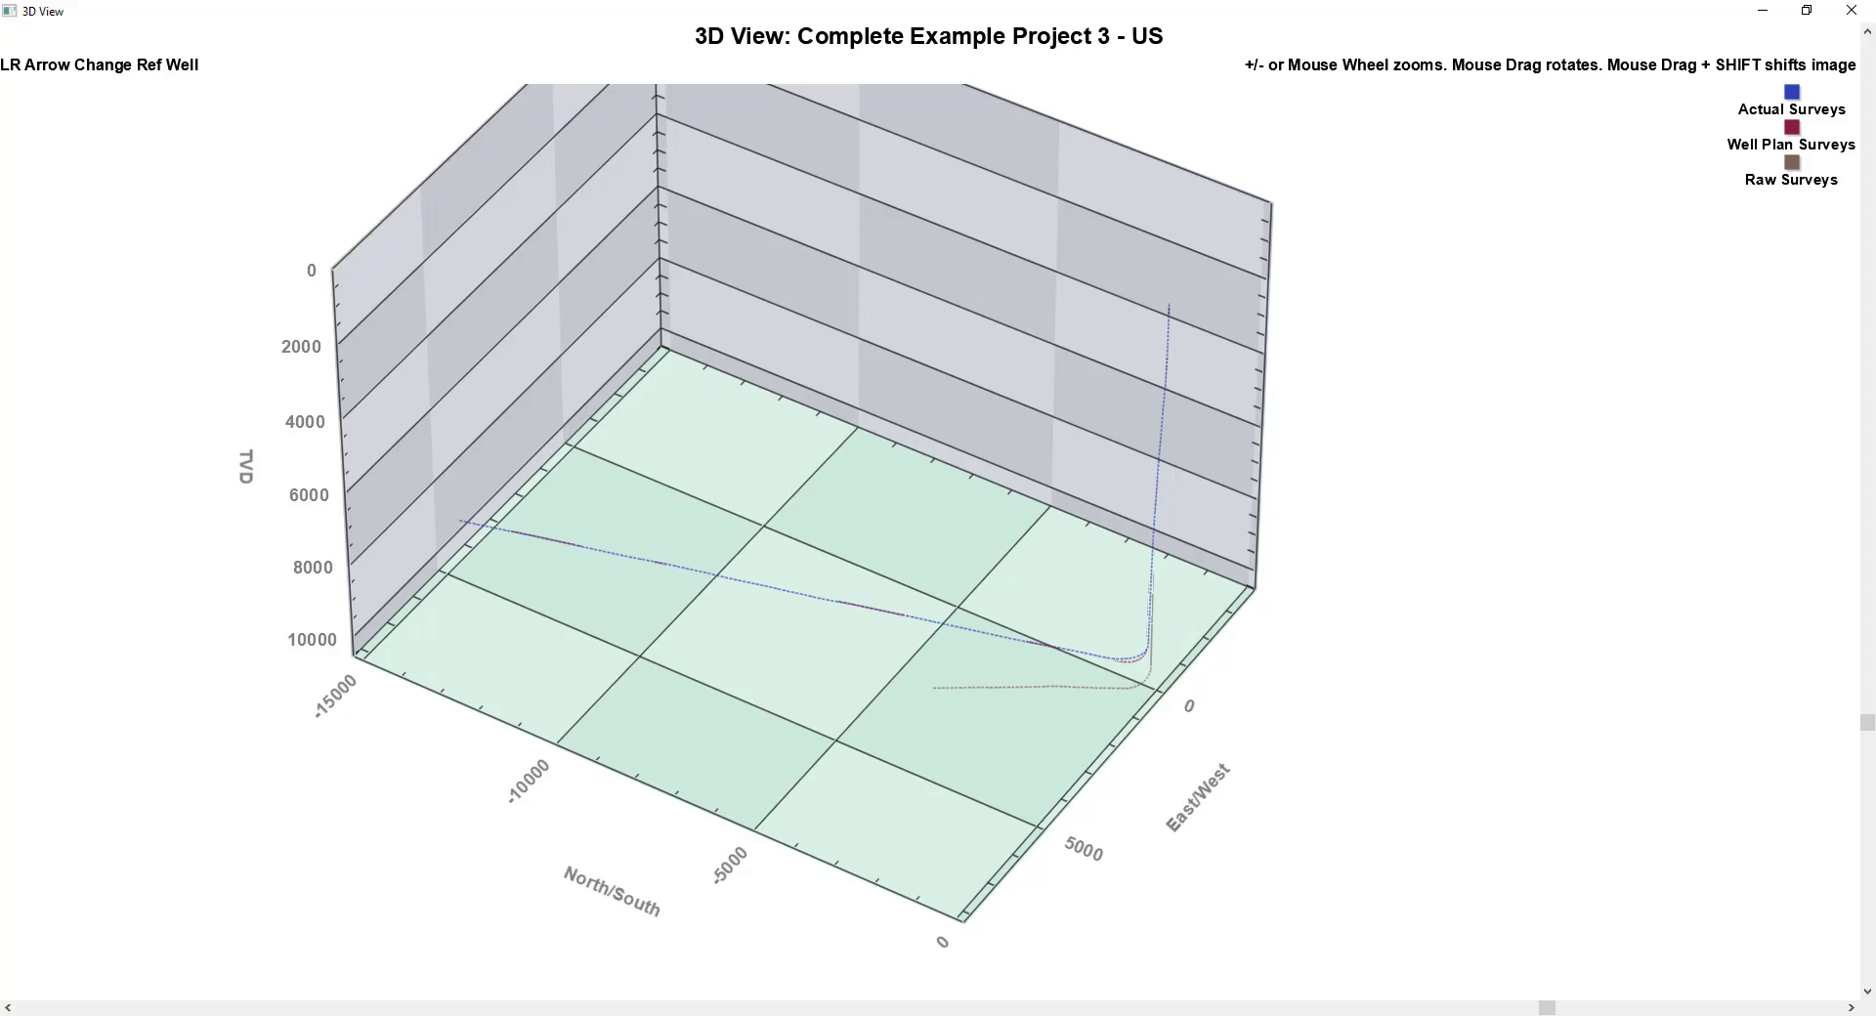
Close the 3D view and set the default Pump Pressure colour for SPP charts to red in the chart defaults.
{"action": "left_click", "coordinate": [1867, 10]}
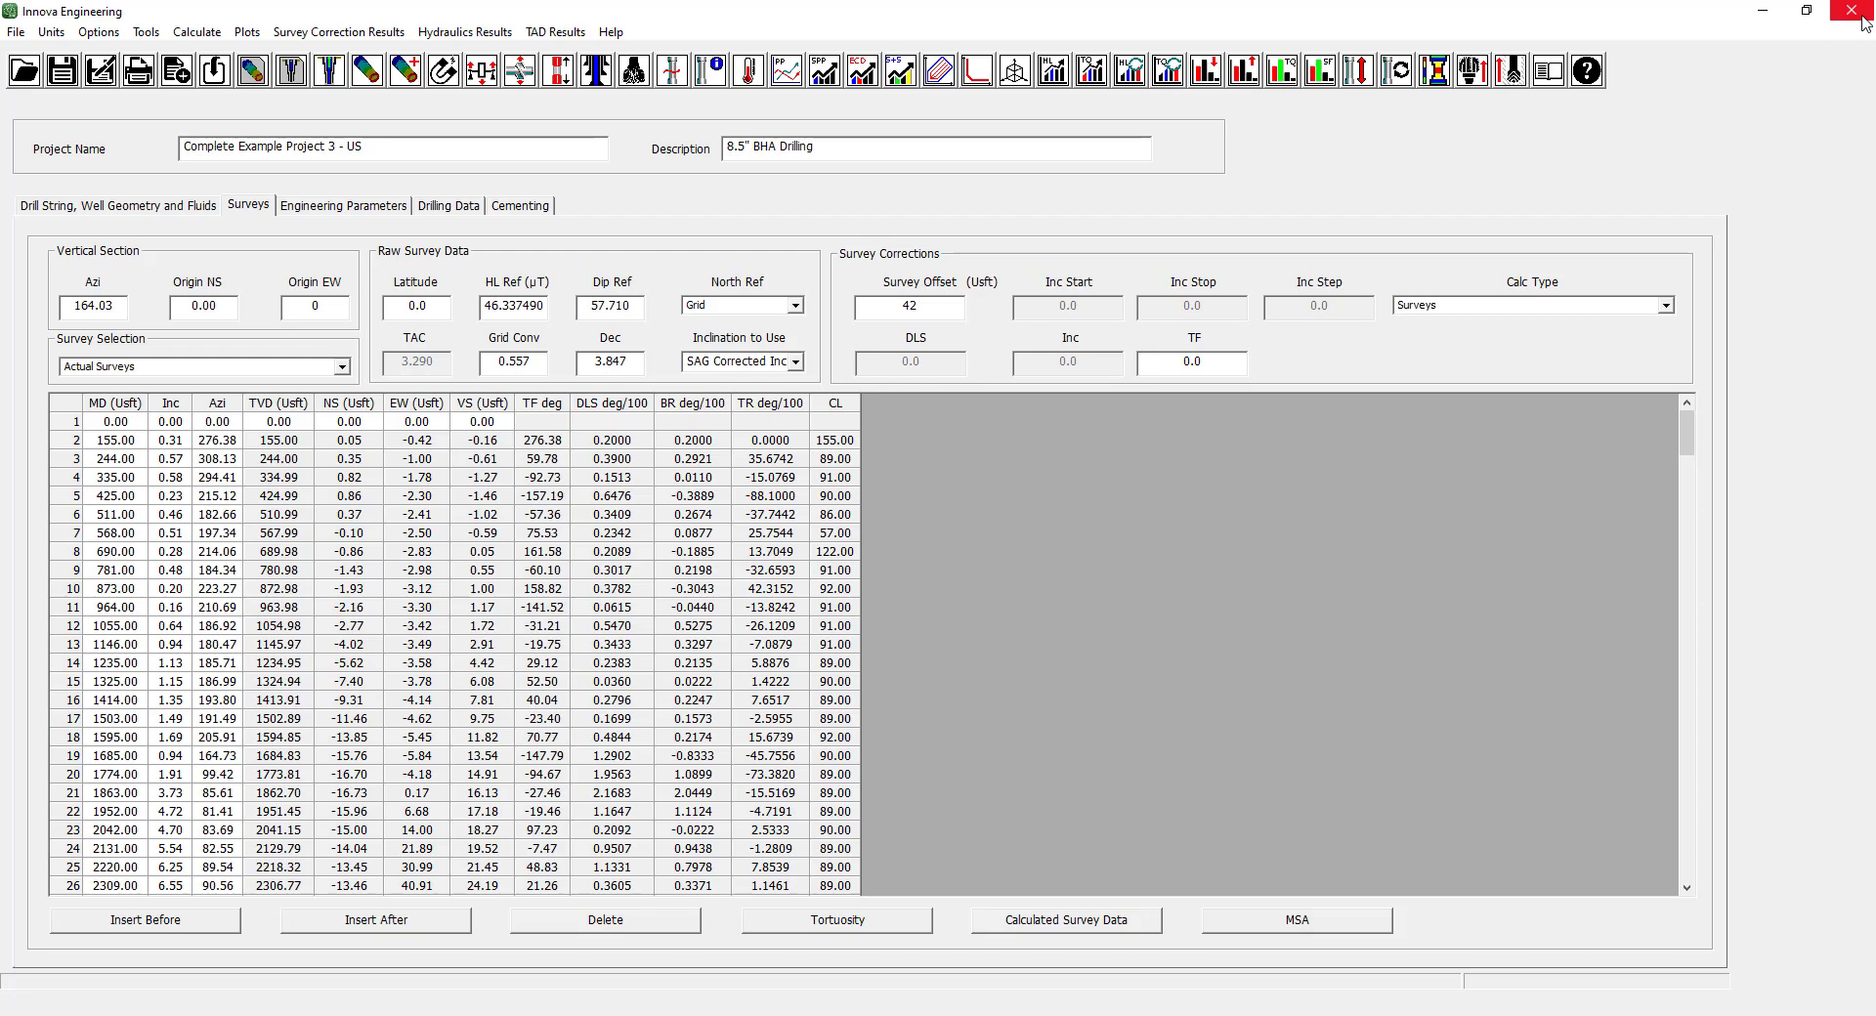
{"action": "left_click", "coordinate": [101, 36]}
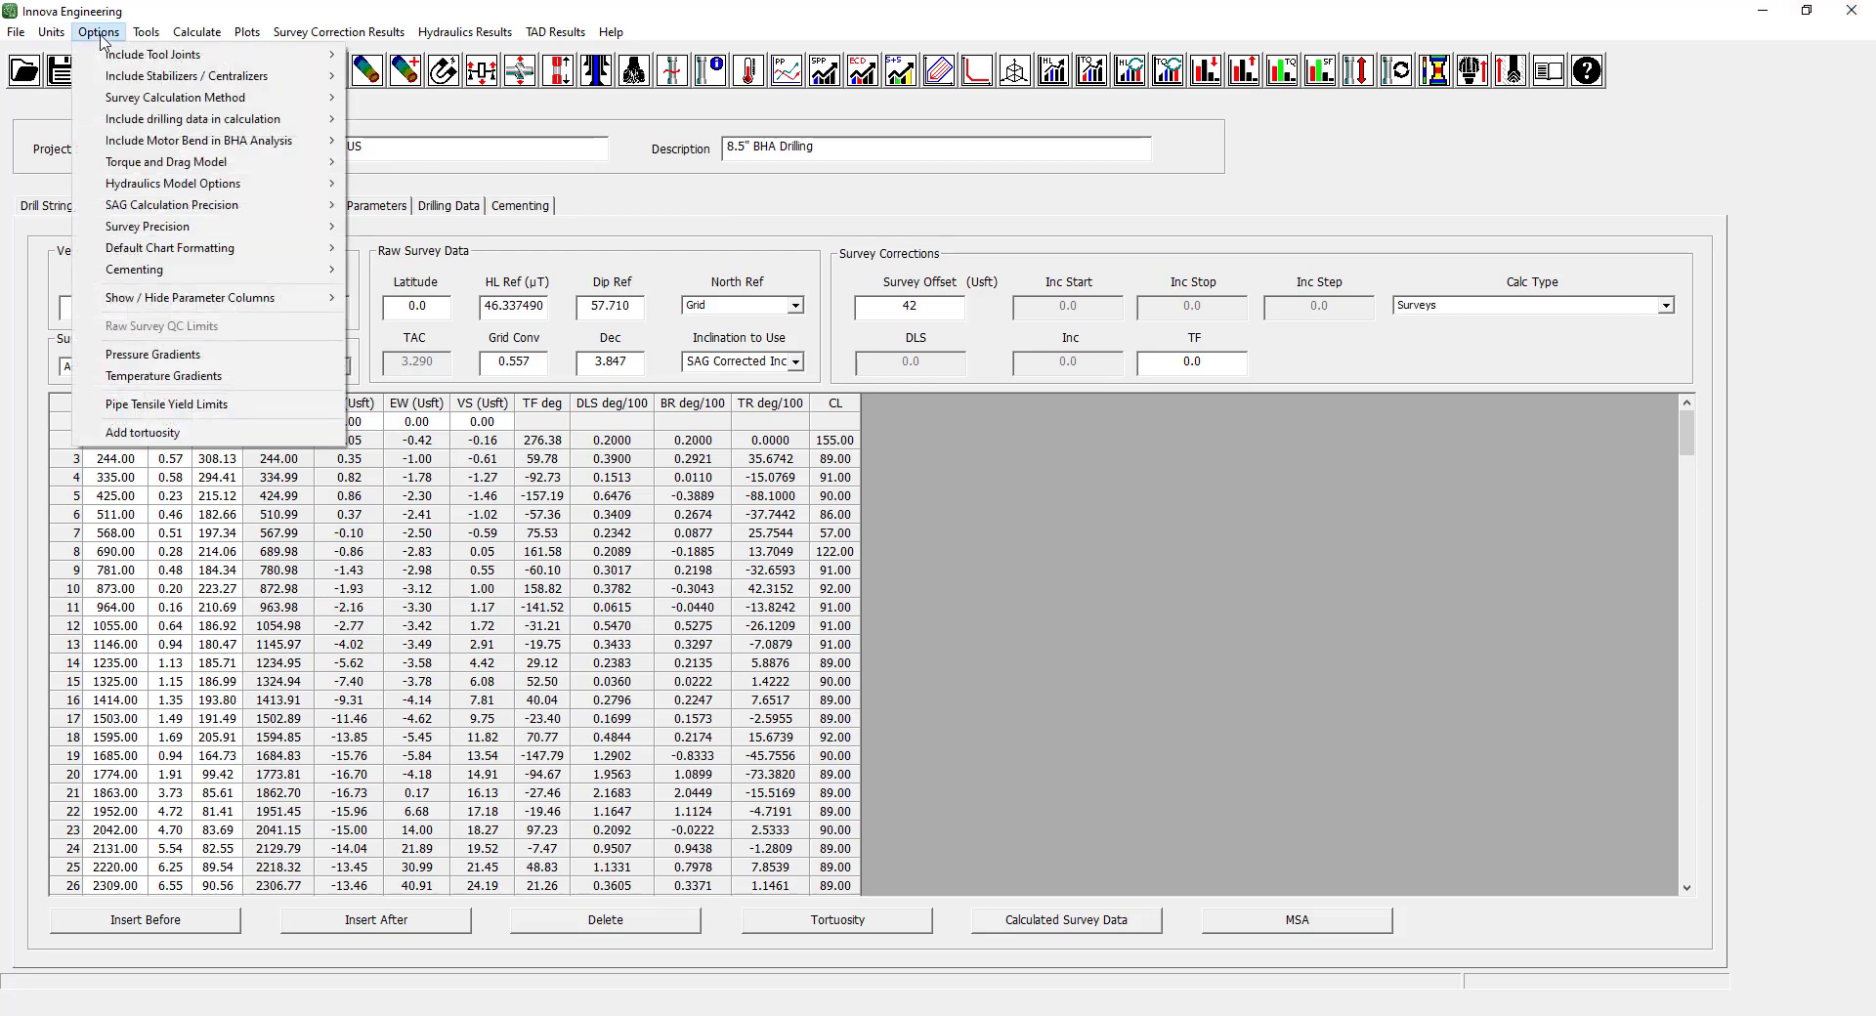
{"action": "mouse_move", "coordinate": [246, 253]}
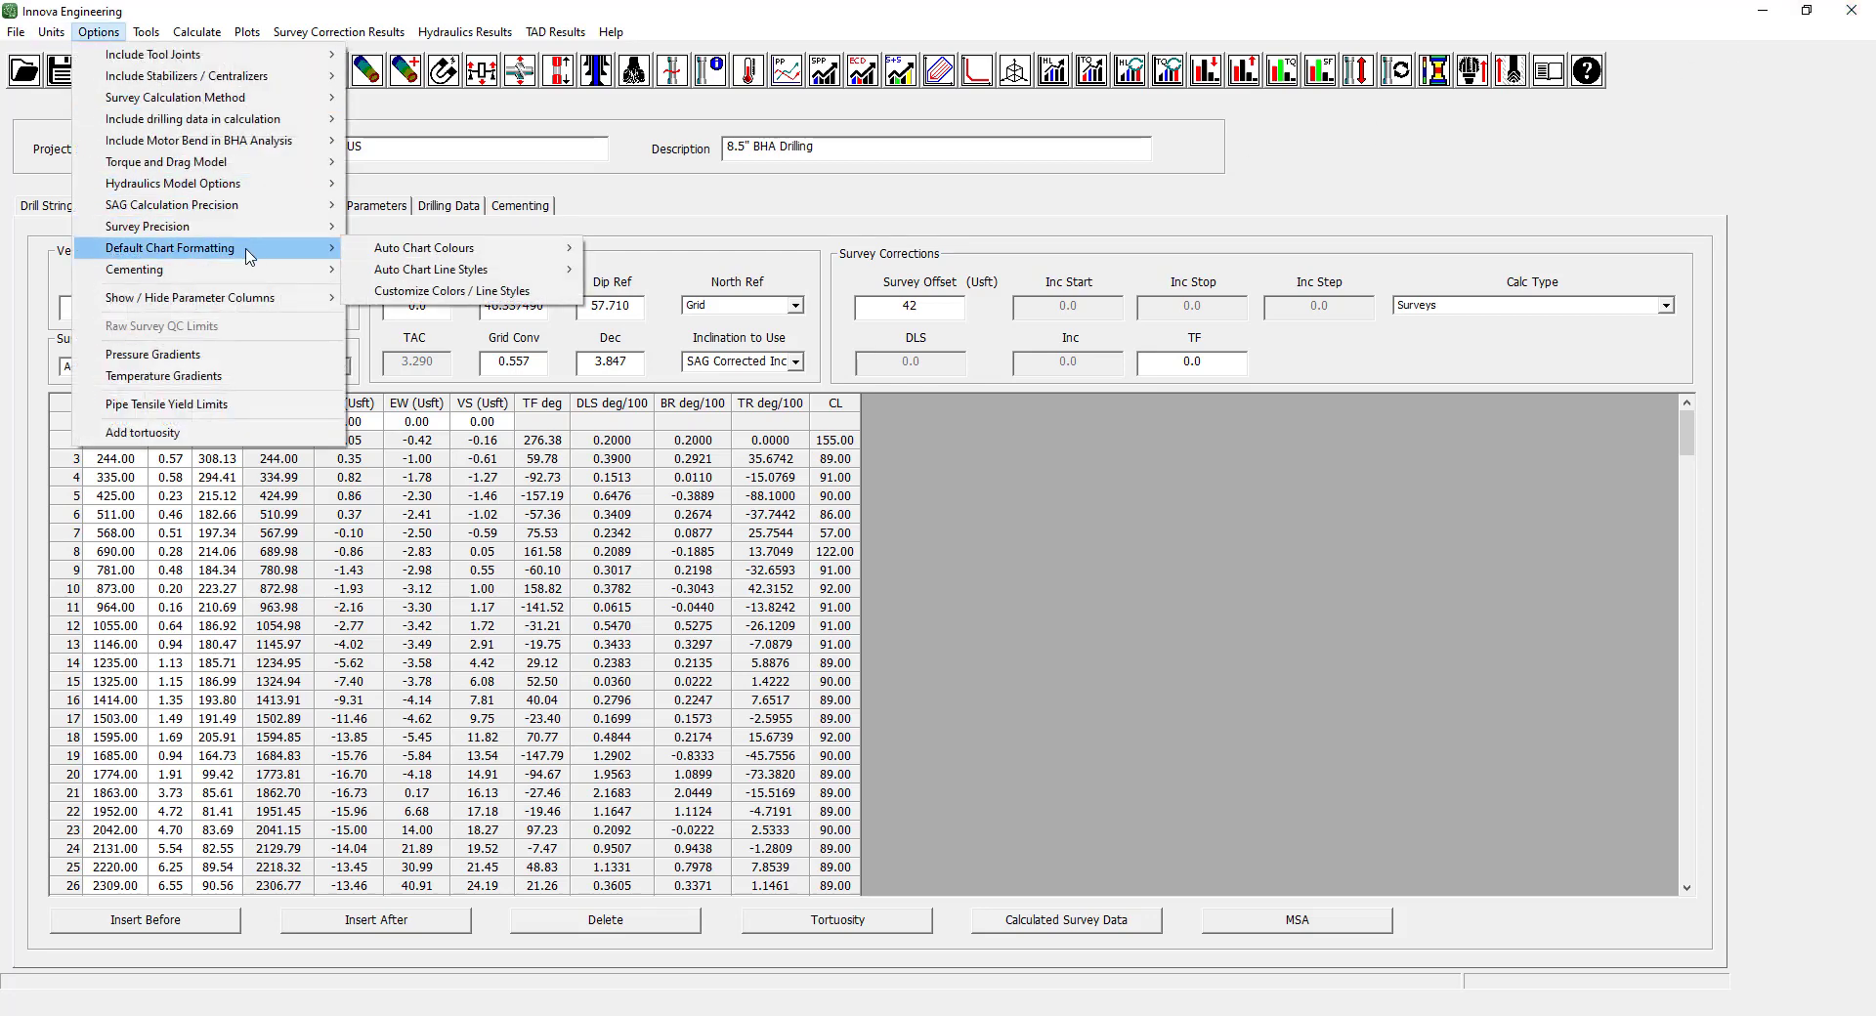
{"action": "left_click", "coordinate": [482, 293]}
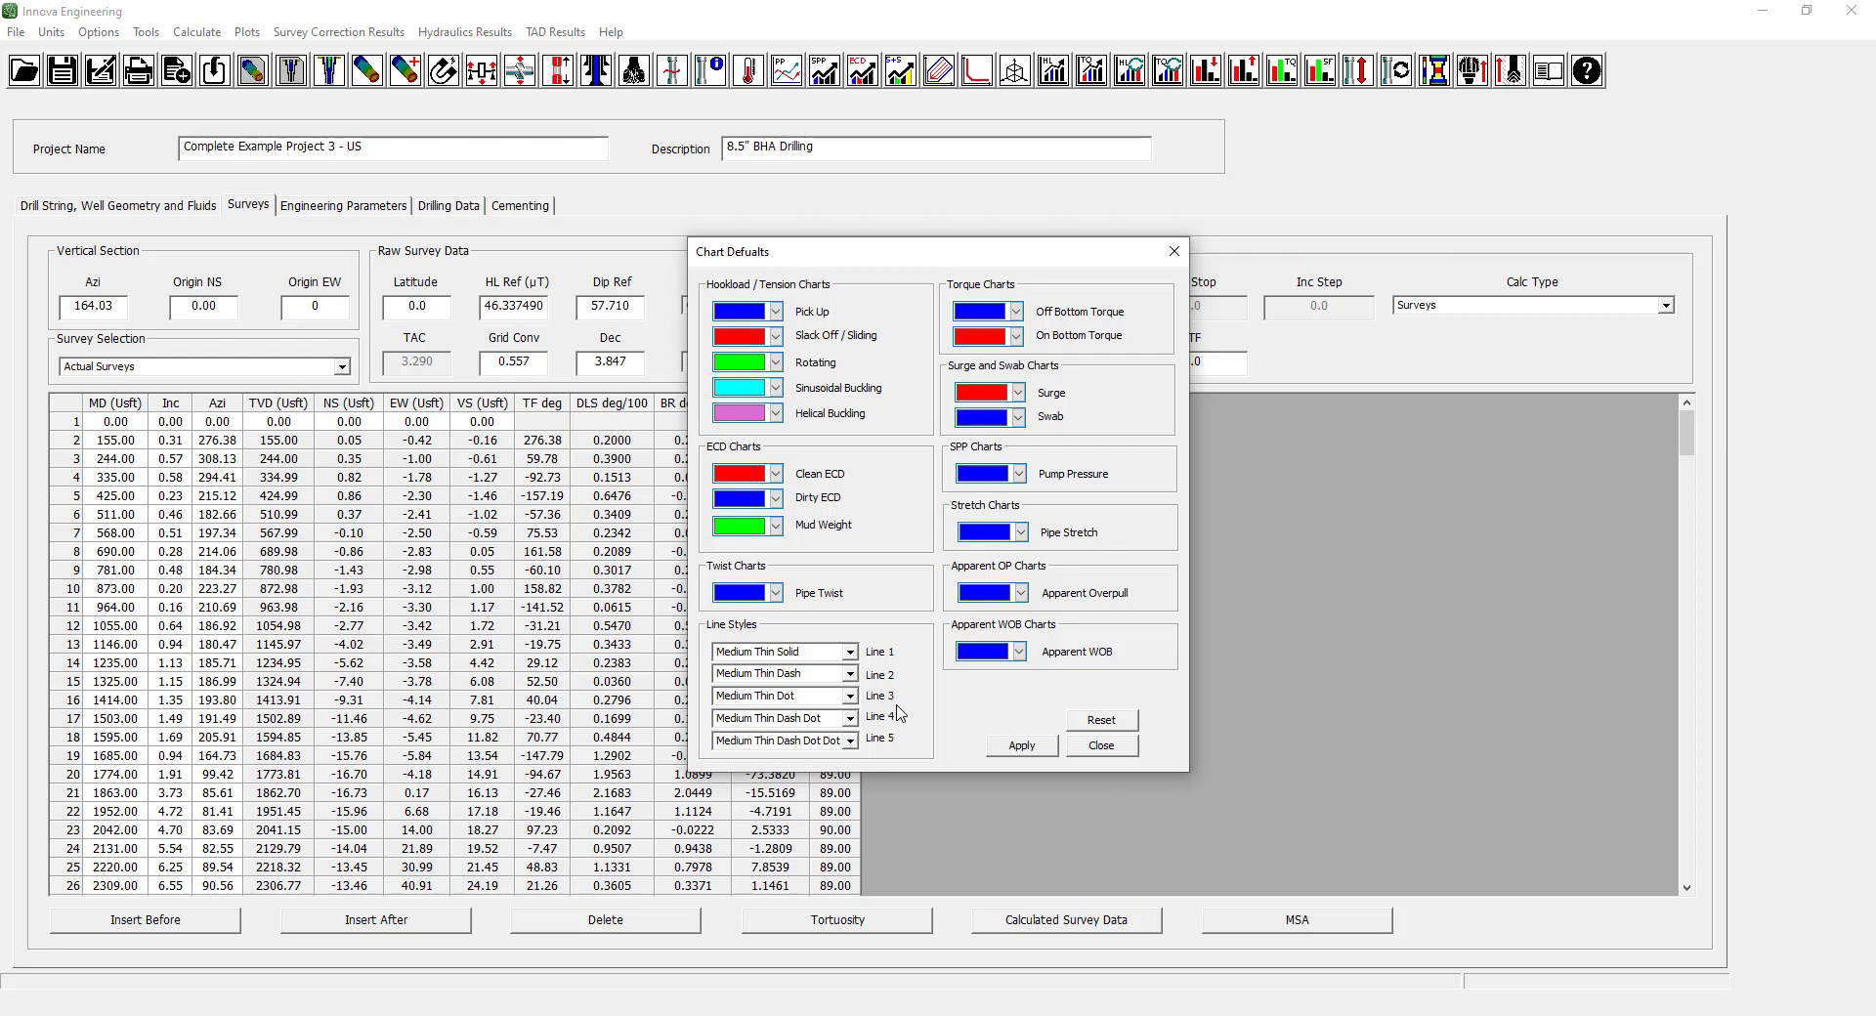
{"action": "left_click", "coordinate": [1016, 477]}
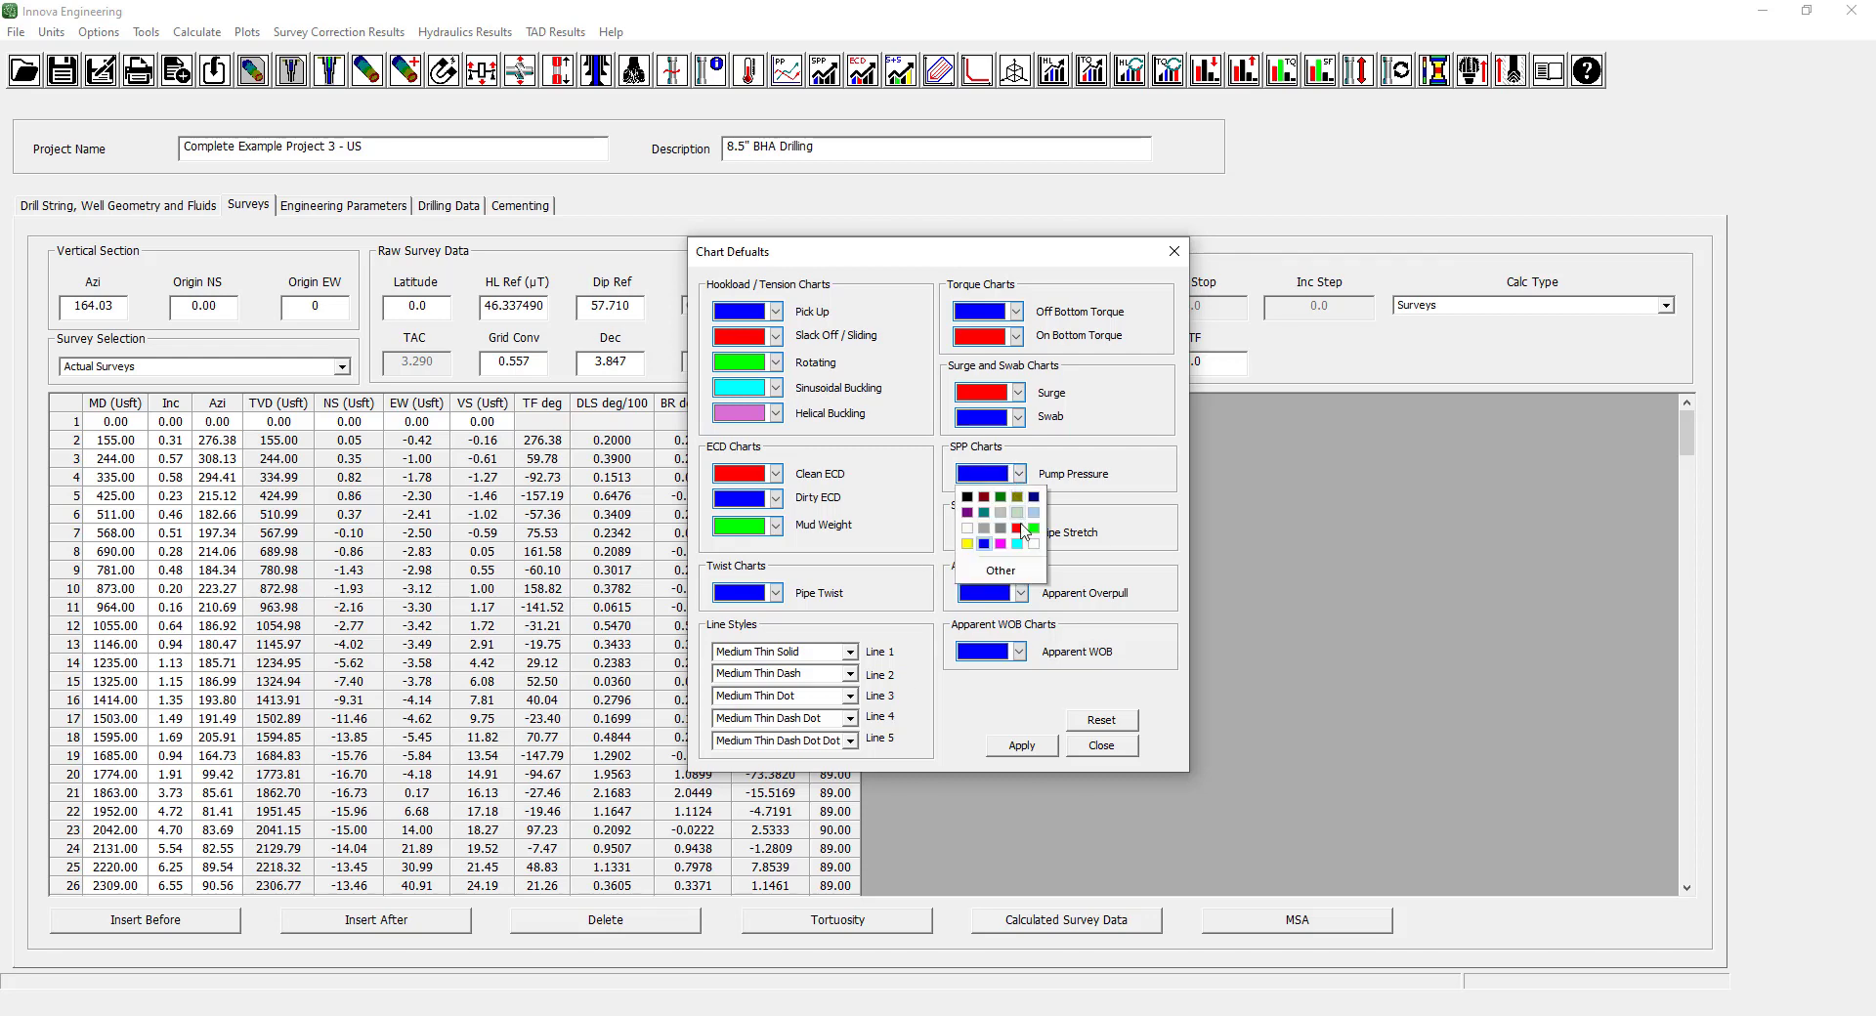
{"action": "left_click", "coordinate": [1018, 528]}
Set the default line styles of Lines 1 to 5 to Medium Dot and apply the chart defaults.
{"action": "left_click", "coordinate": [852, 653]}
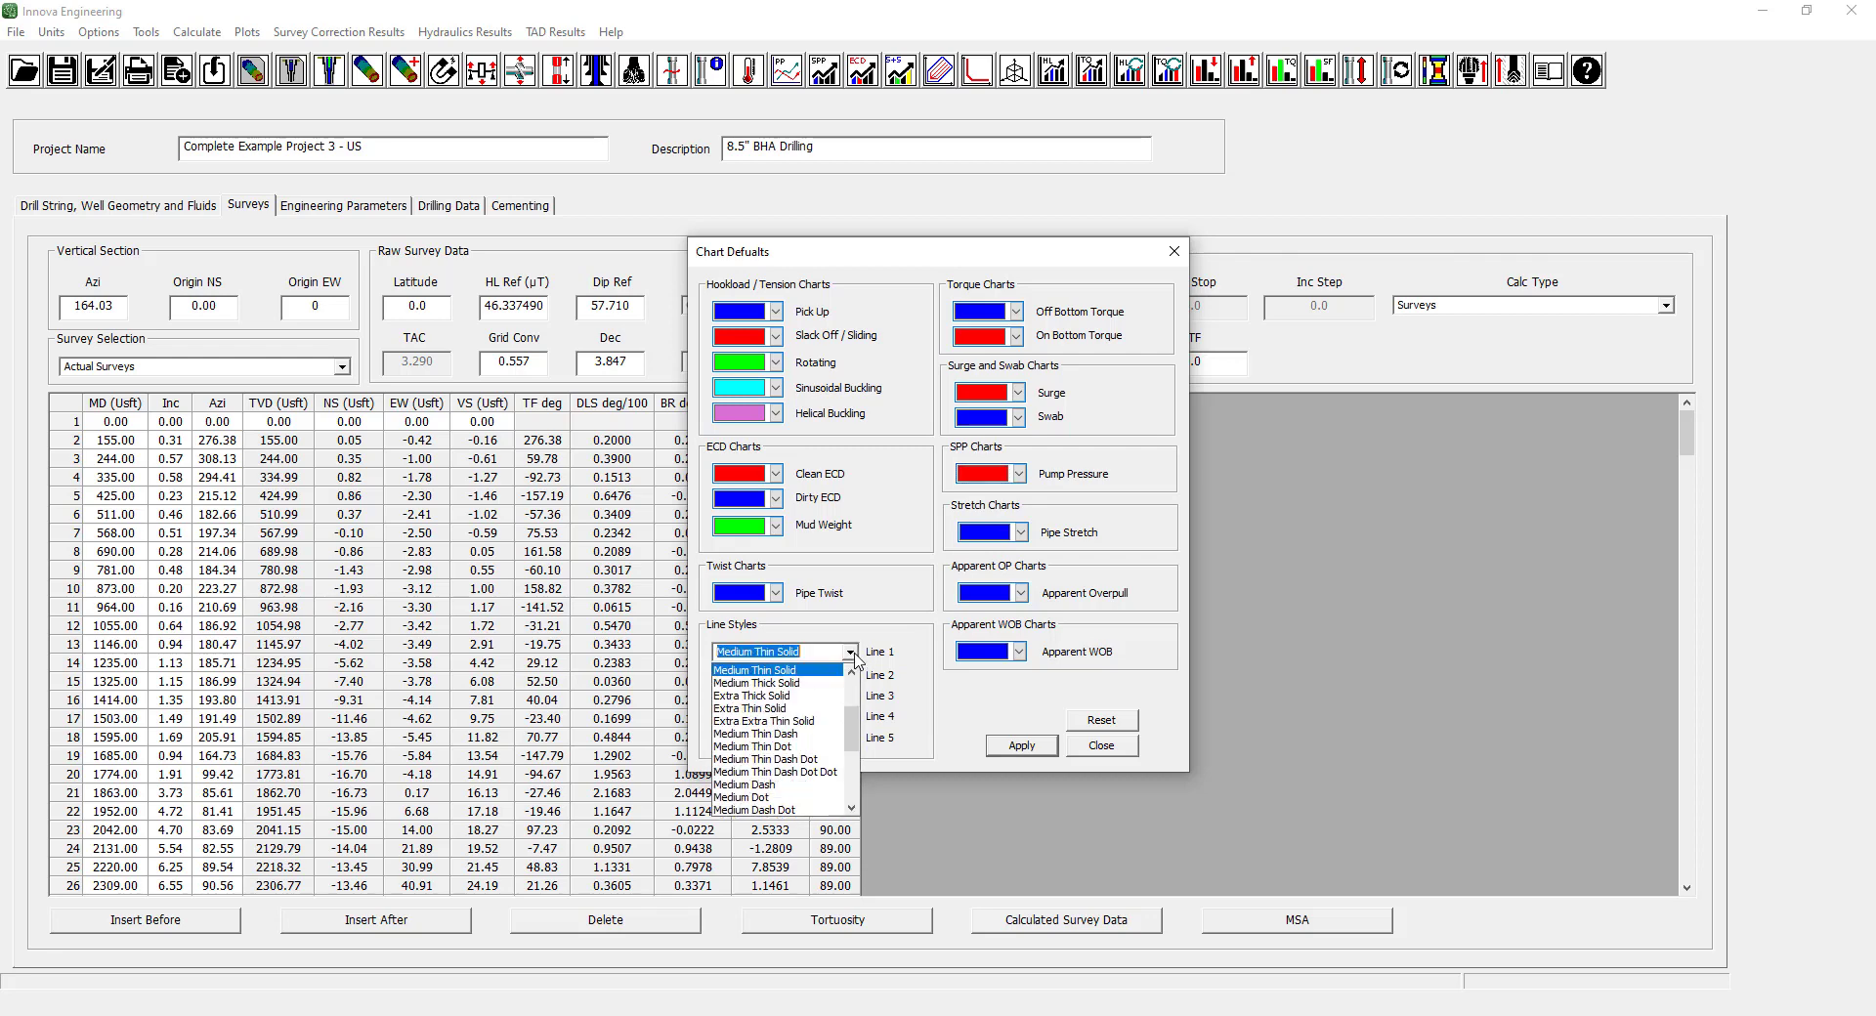
{"action": "left_click", "coordinate": [788, 797]}
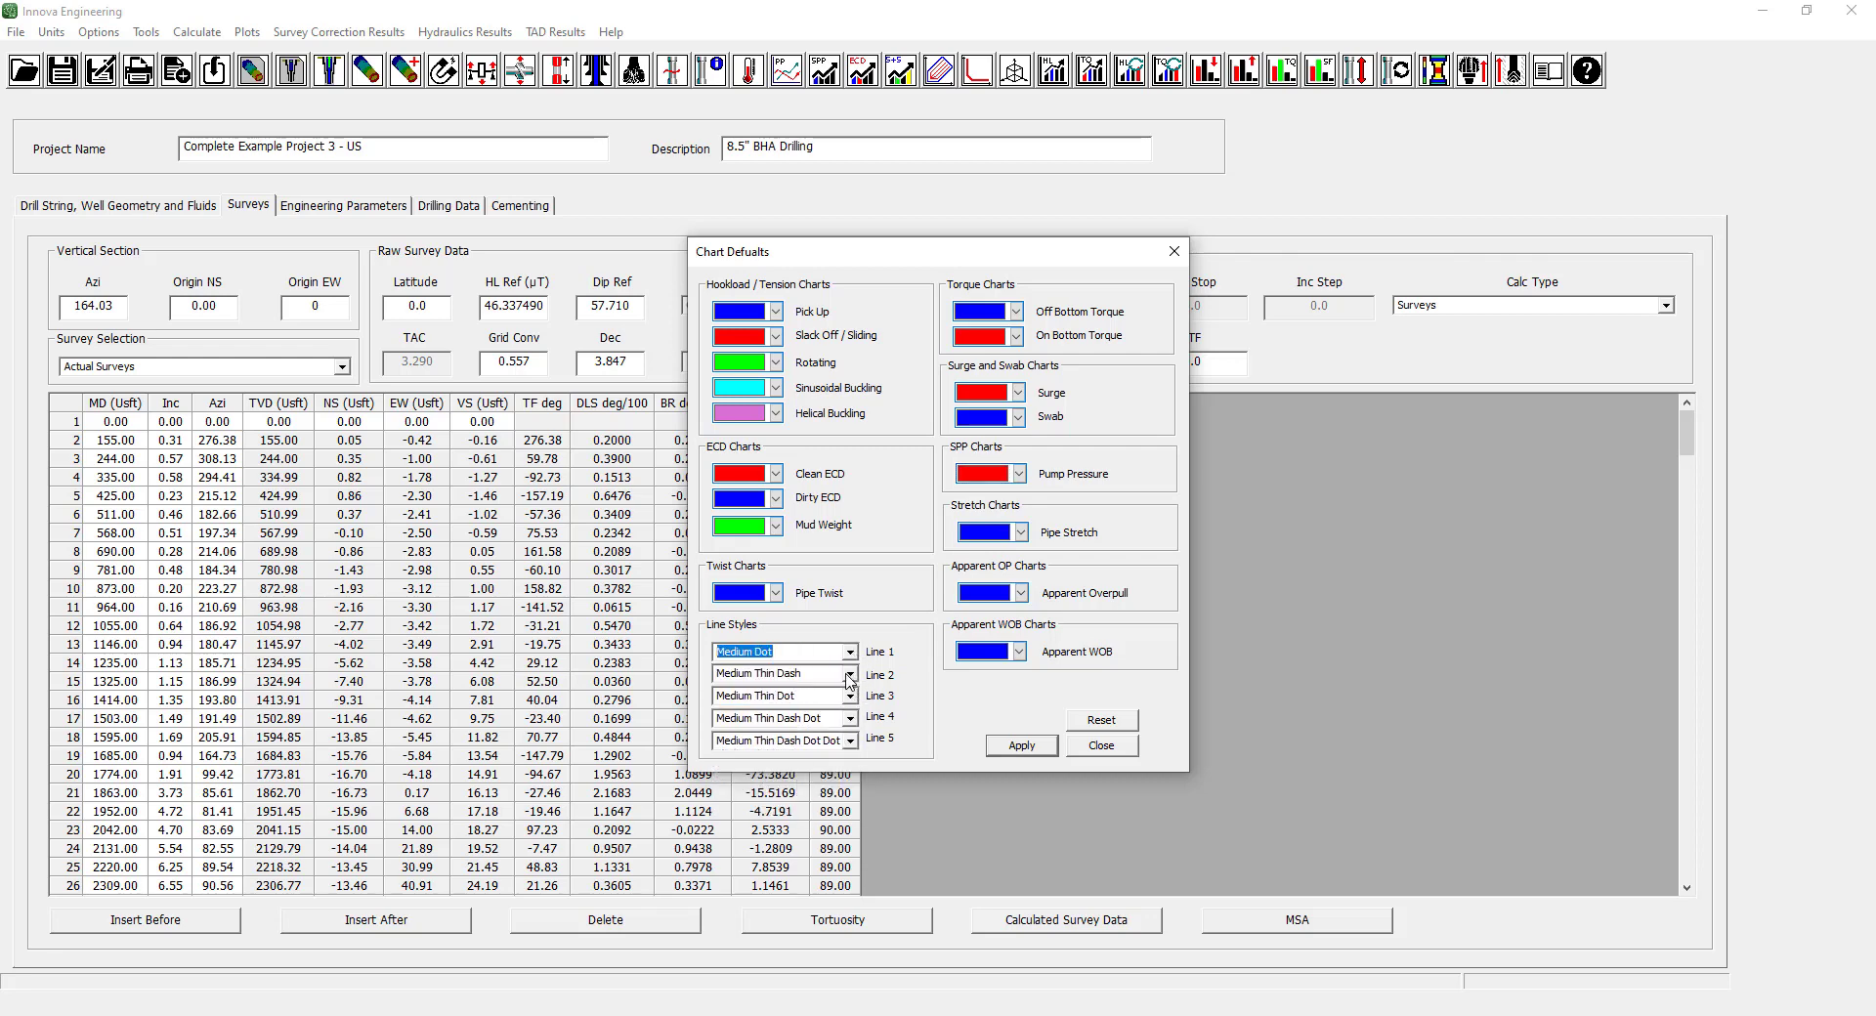
{"action": "left_click", "coordinate": [851, 674]}
{"action": "left_click", "coordinate": [787, 765]}
{"action": "left_click", "coordinate": [850, 696]}
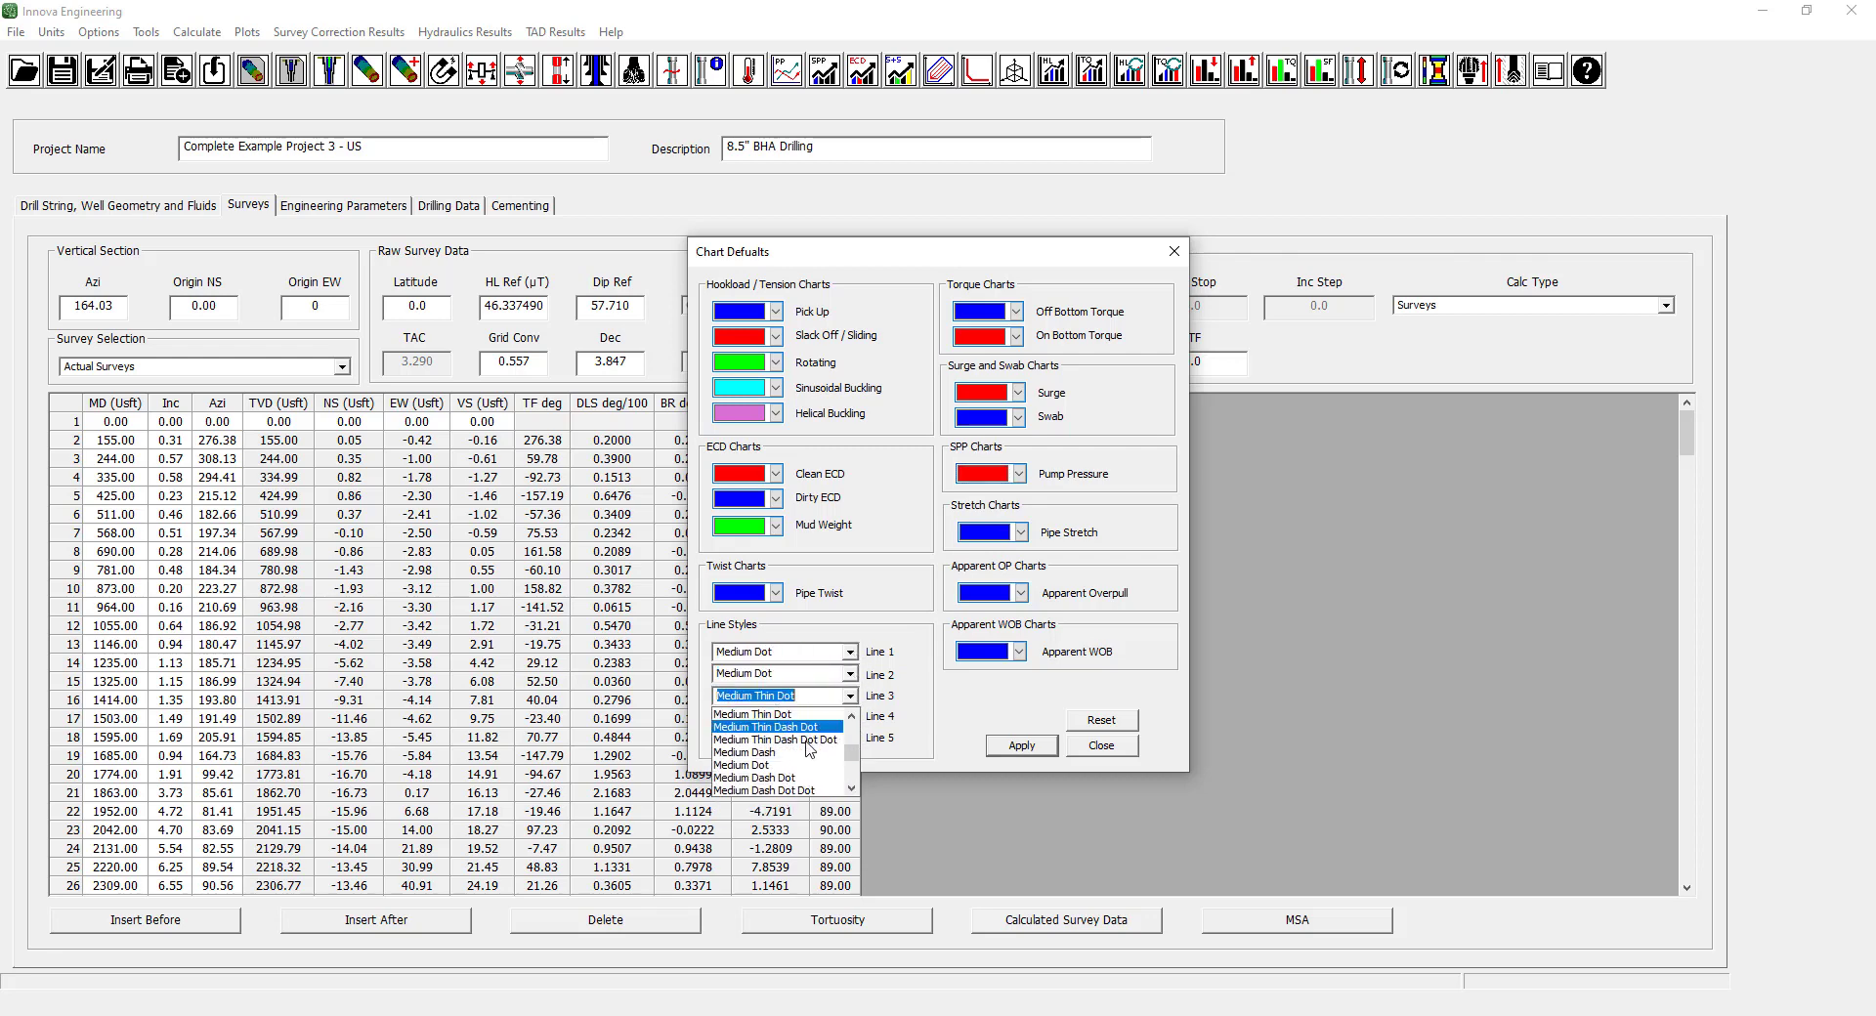
{"action": "left_click", "coordinate": [808, 752]}
{"action": "left_click", "coordinate": [850, 696]}
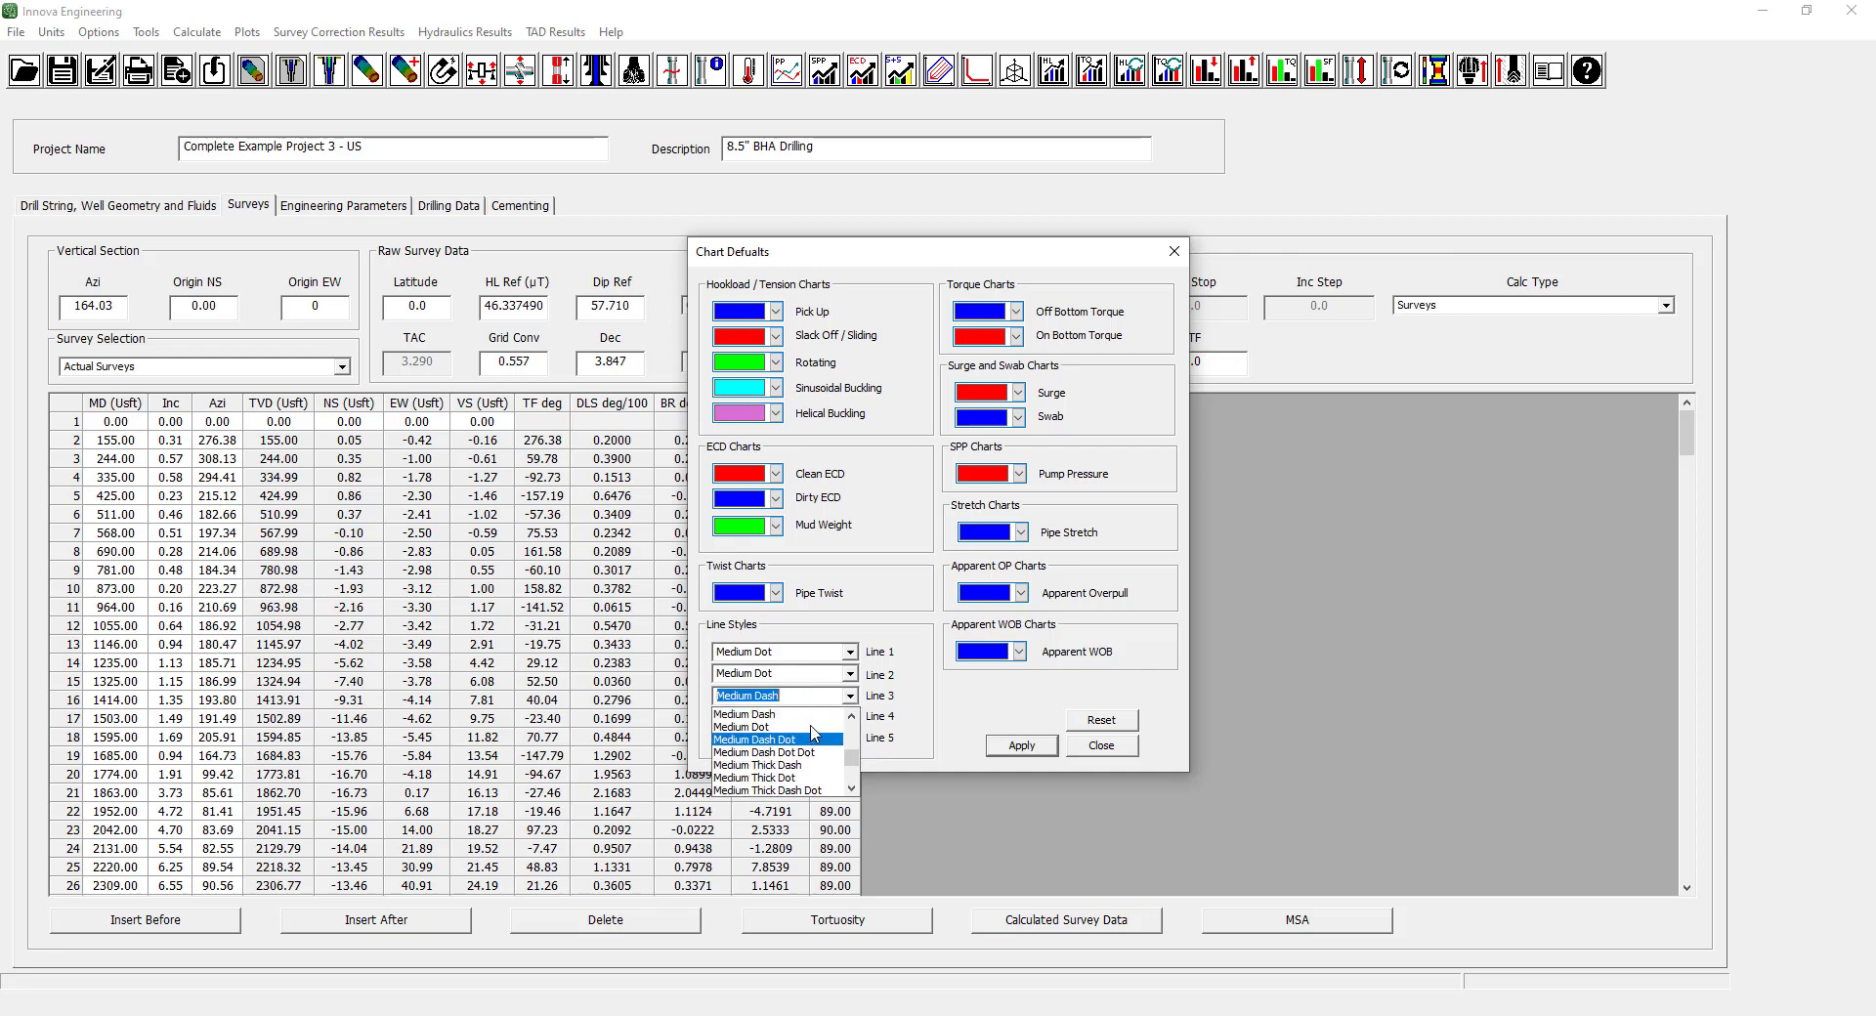
{"action": "left_click", "coordinate": [787, 787]}
{"action": "left_click", "coordinate": [850, 718]}
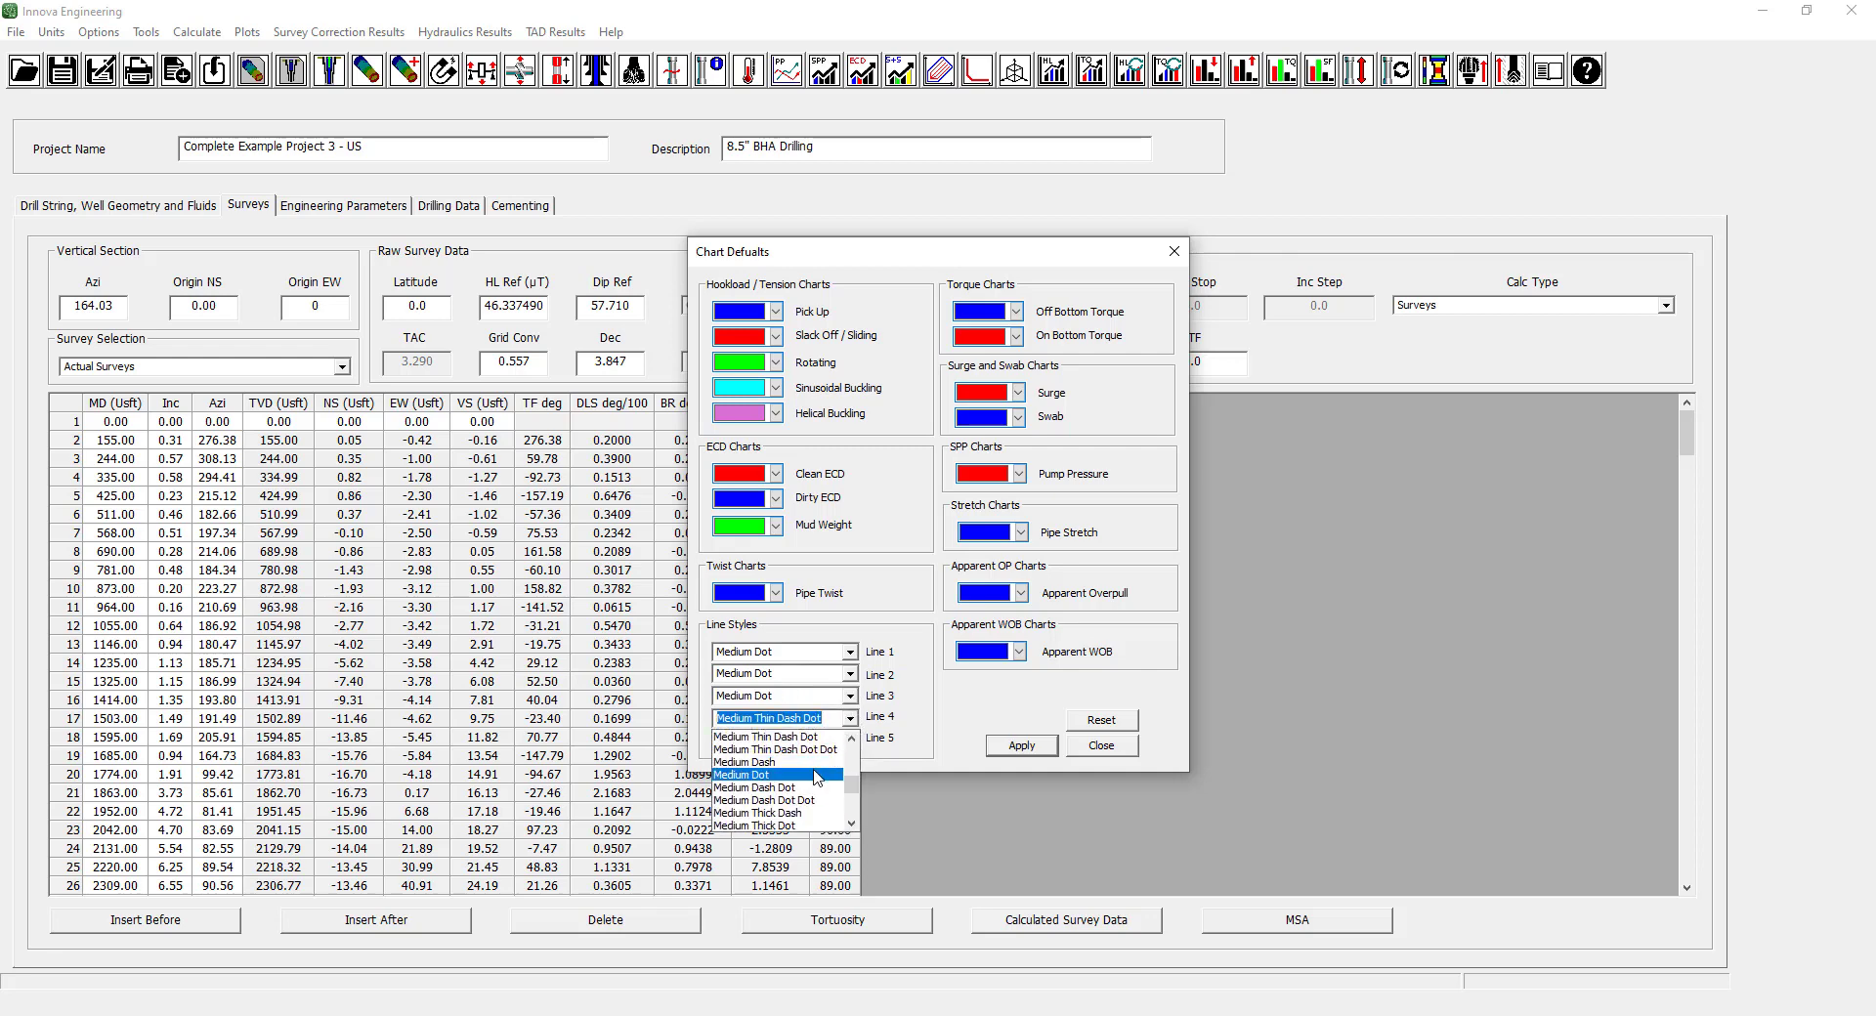
{"action": "left_click", "coordinate": [816, 779]}
{"action": "left_click", "coordinate": [831, 741]}
{"action": "left_click", "coordinate": [829, 785]}
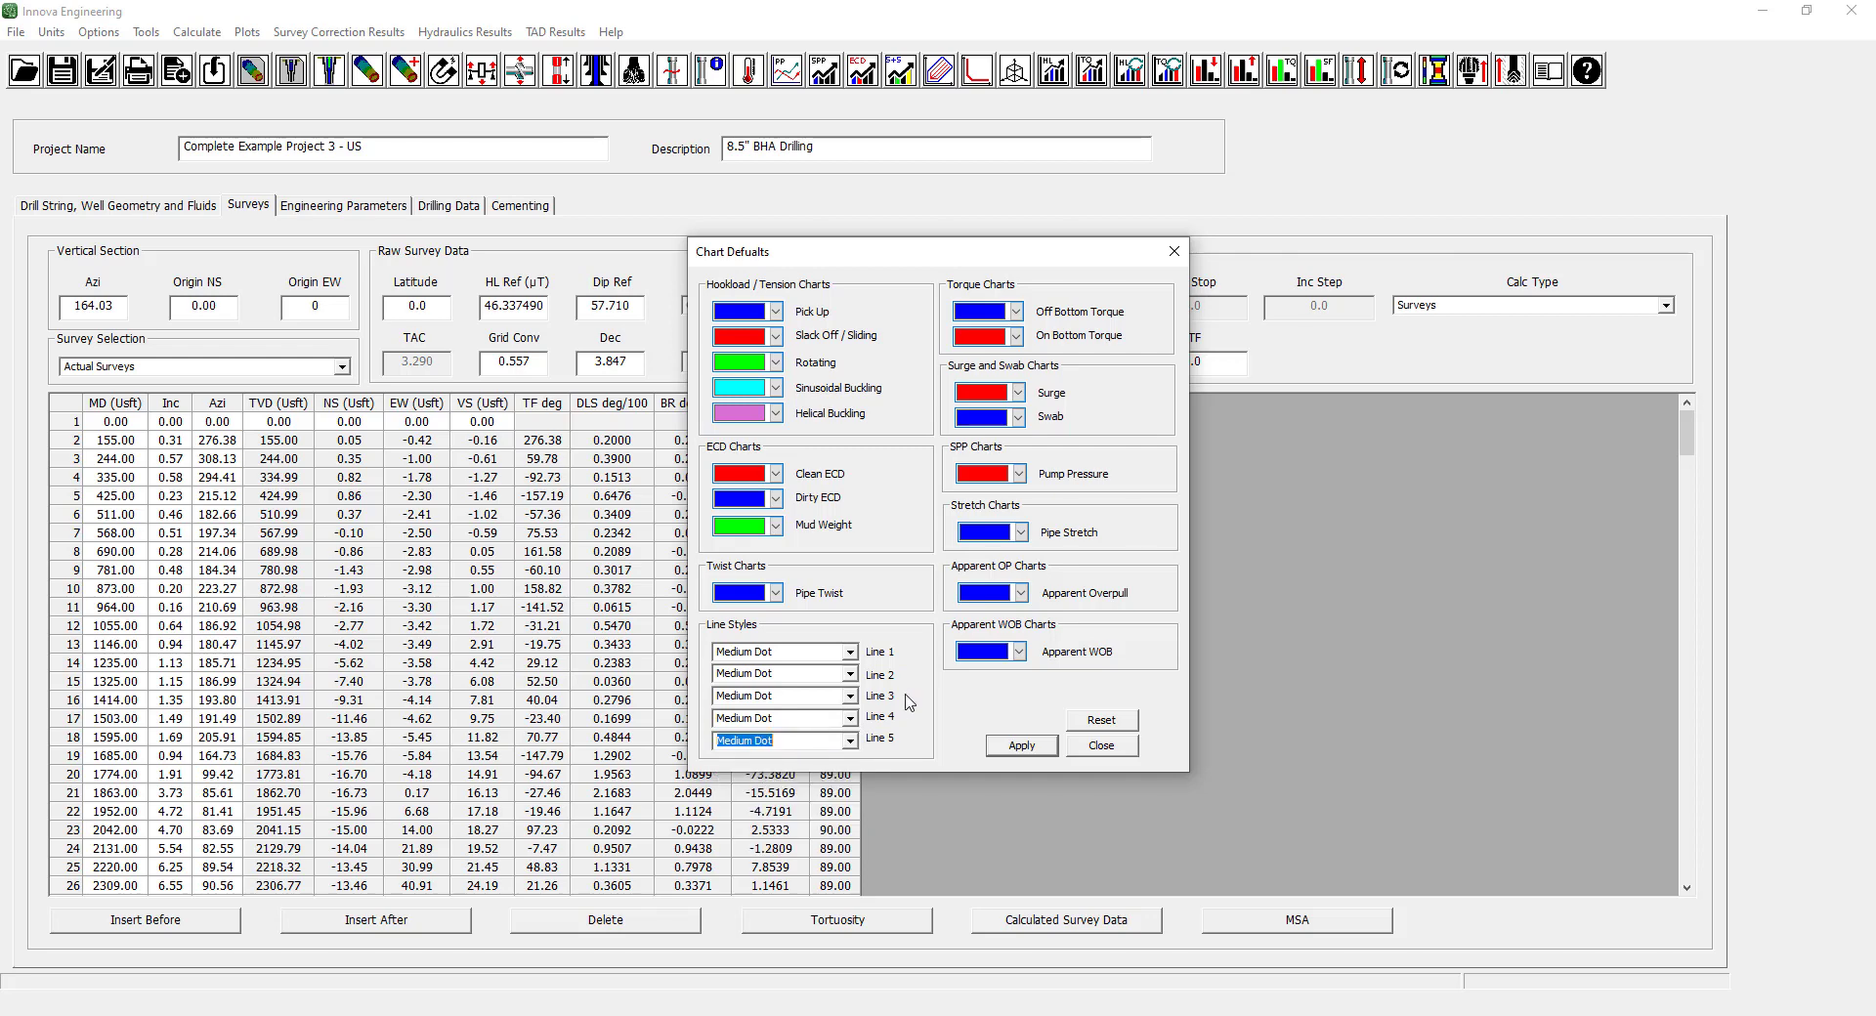
{"action": "left_click", "coordinate": [1016, 748]}
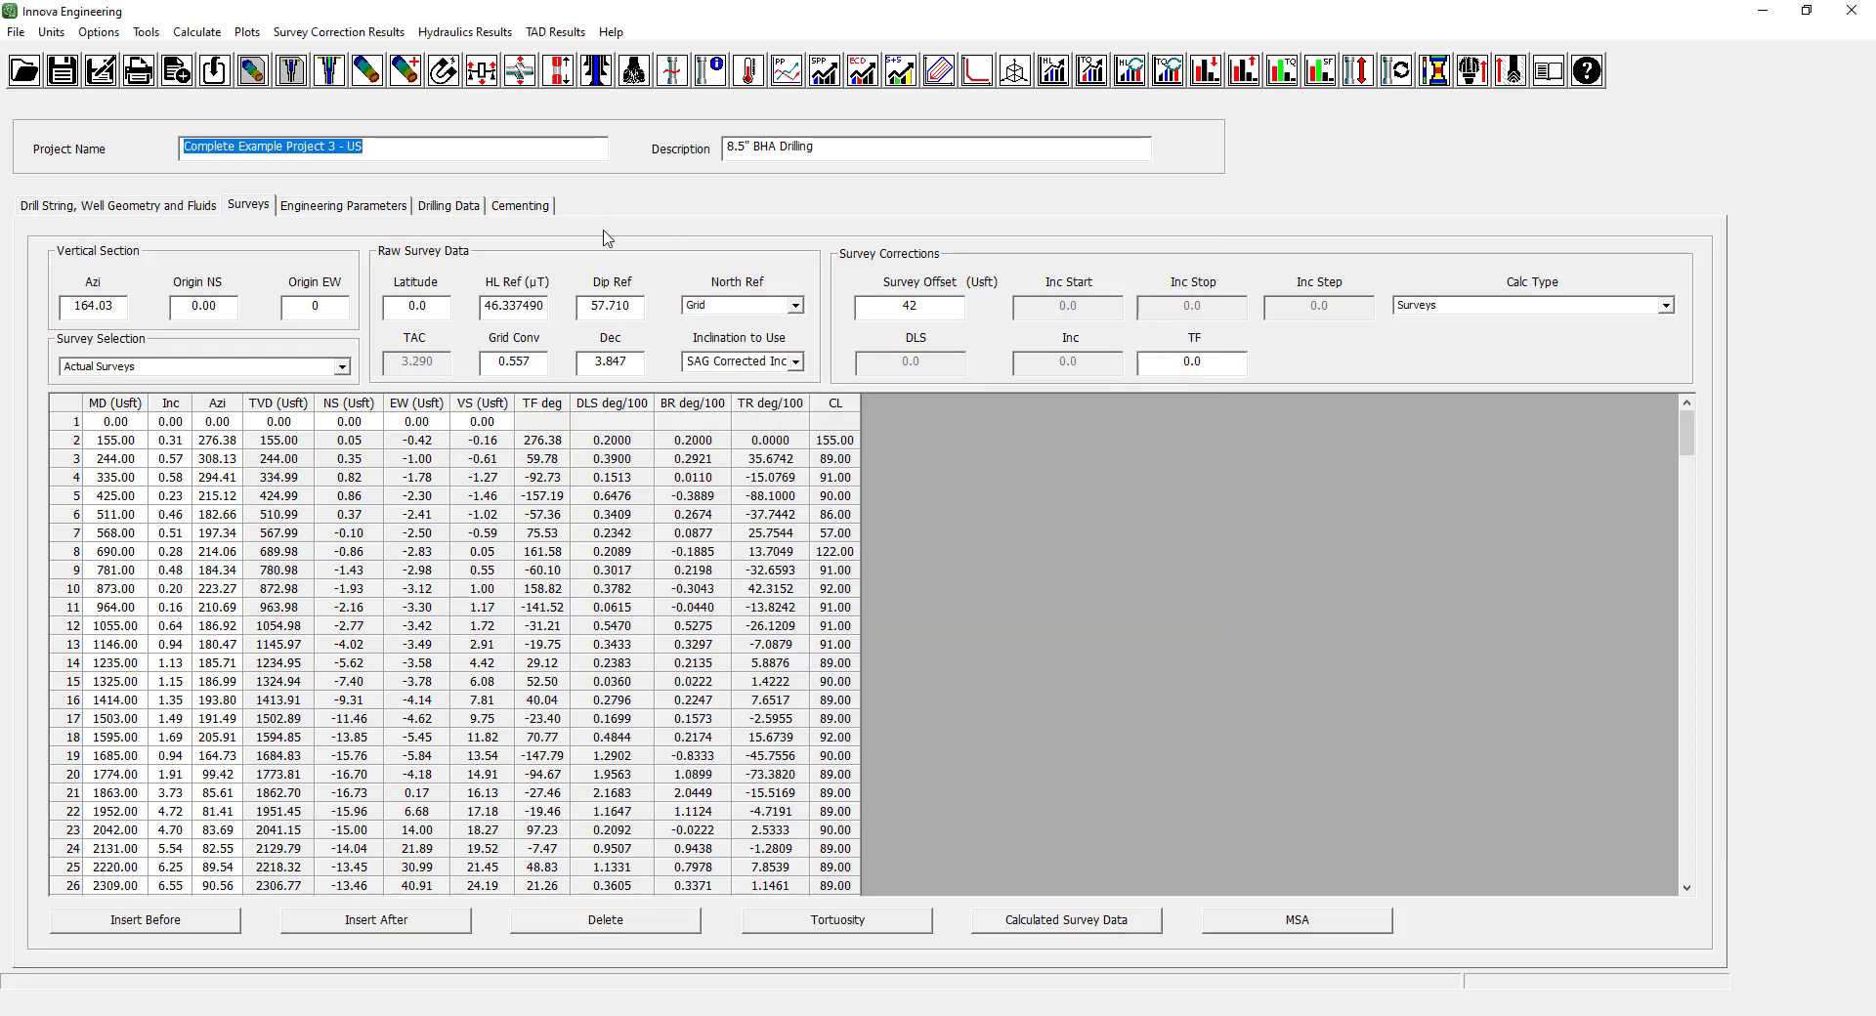
View the Pump Pressure hydraulics chart with the new default formatting, and close it.
{"action": "left_click", "coordinate": [481, 34]}
{"action": "mouse_move", "coordinate": [589, 58]}
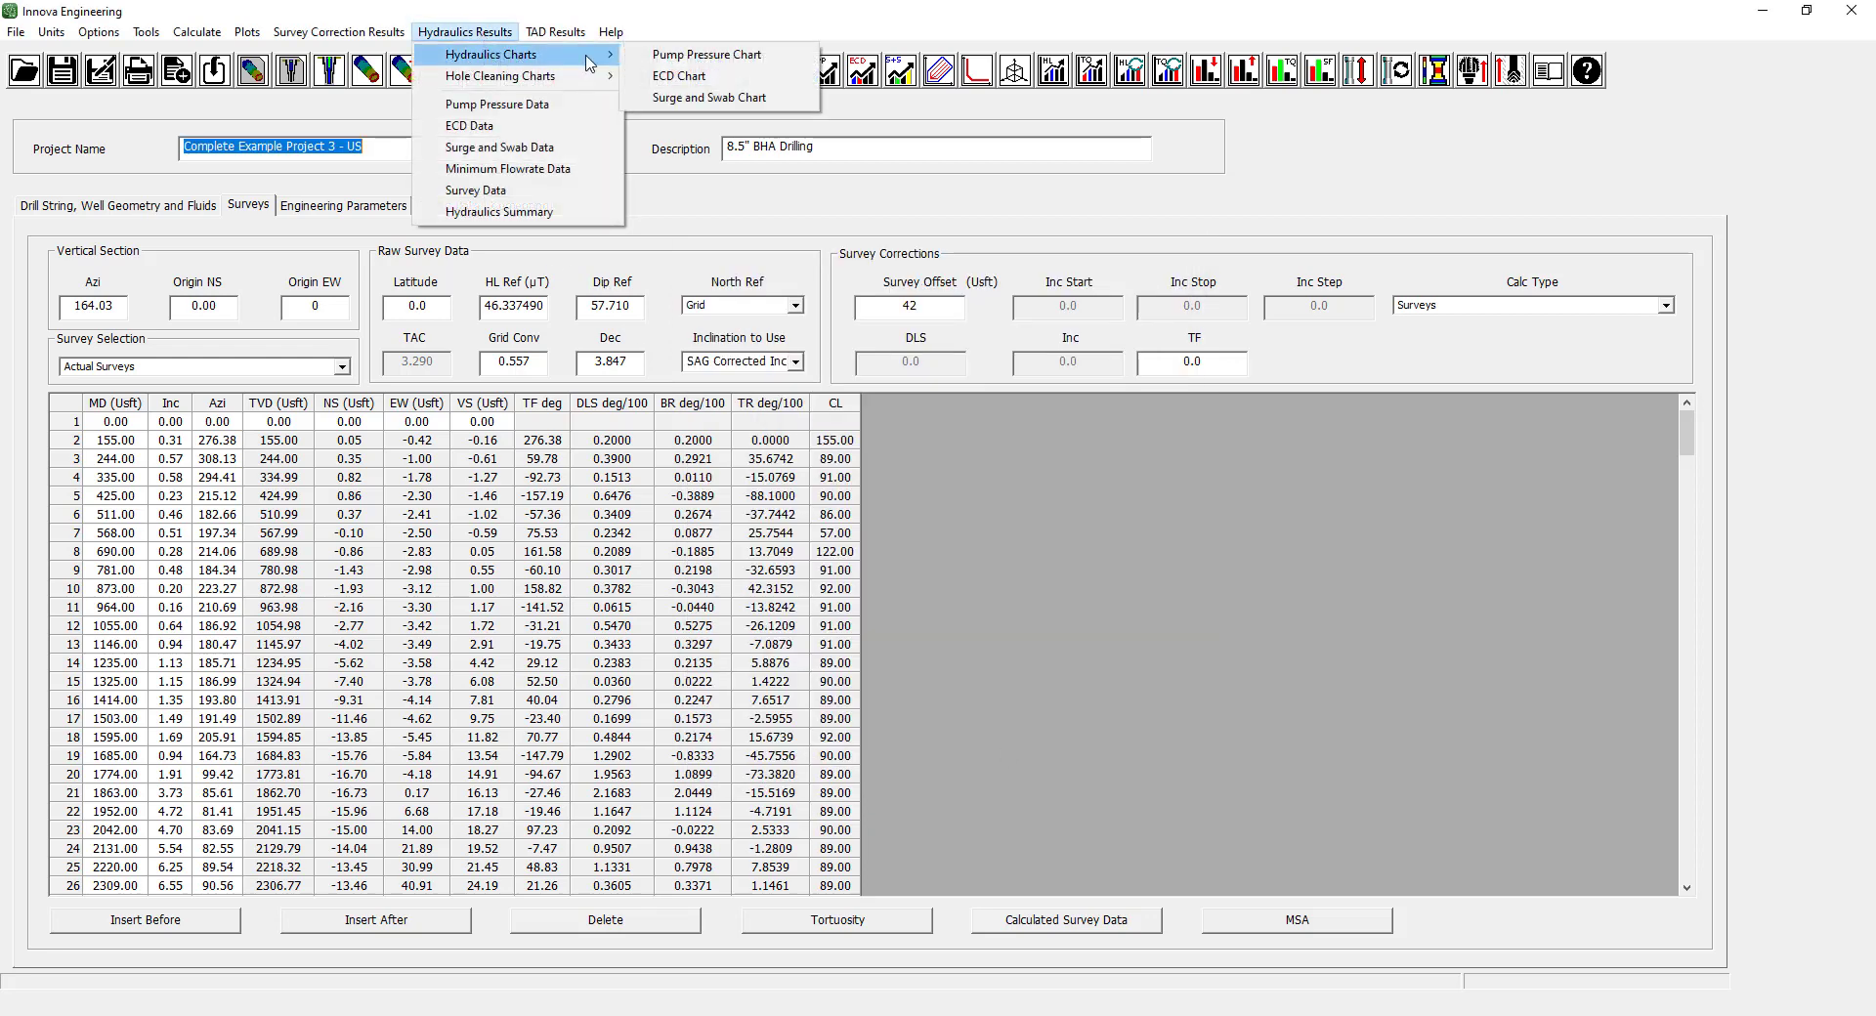
{"action": "left_click", "coordinate": [666, 59]}
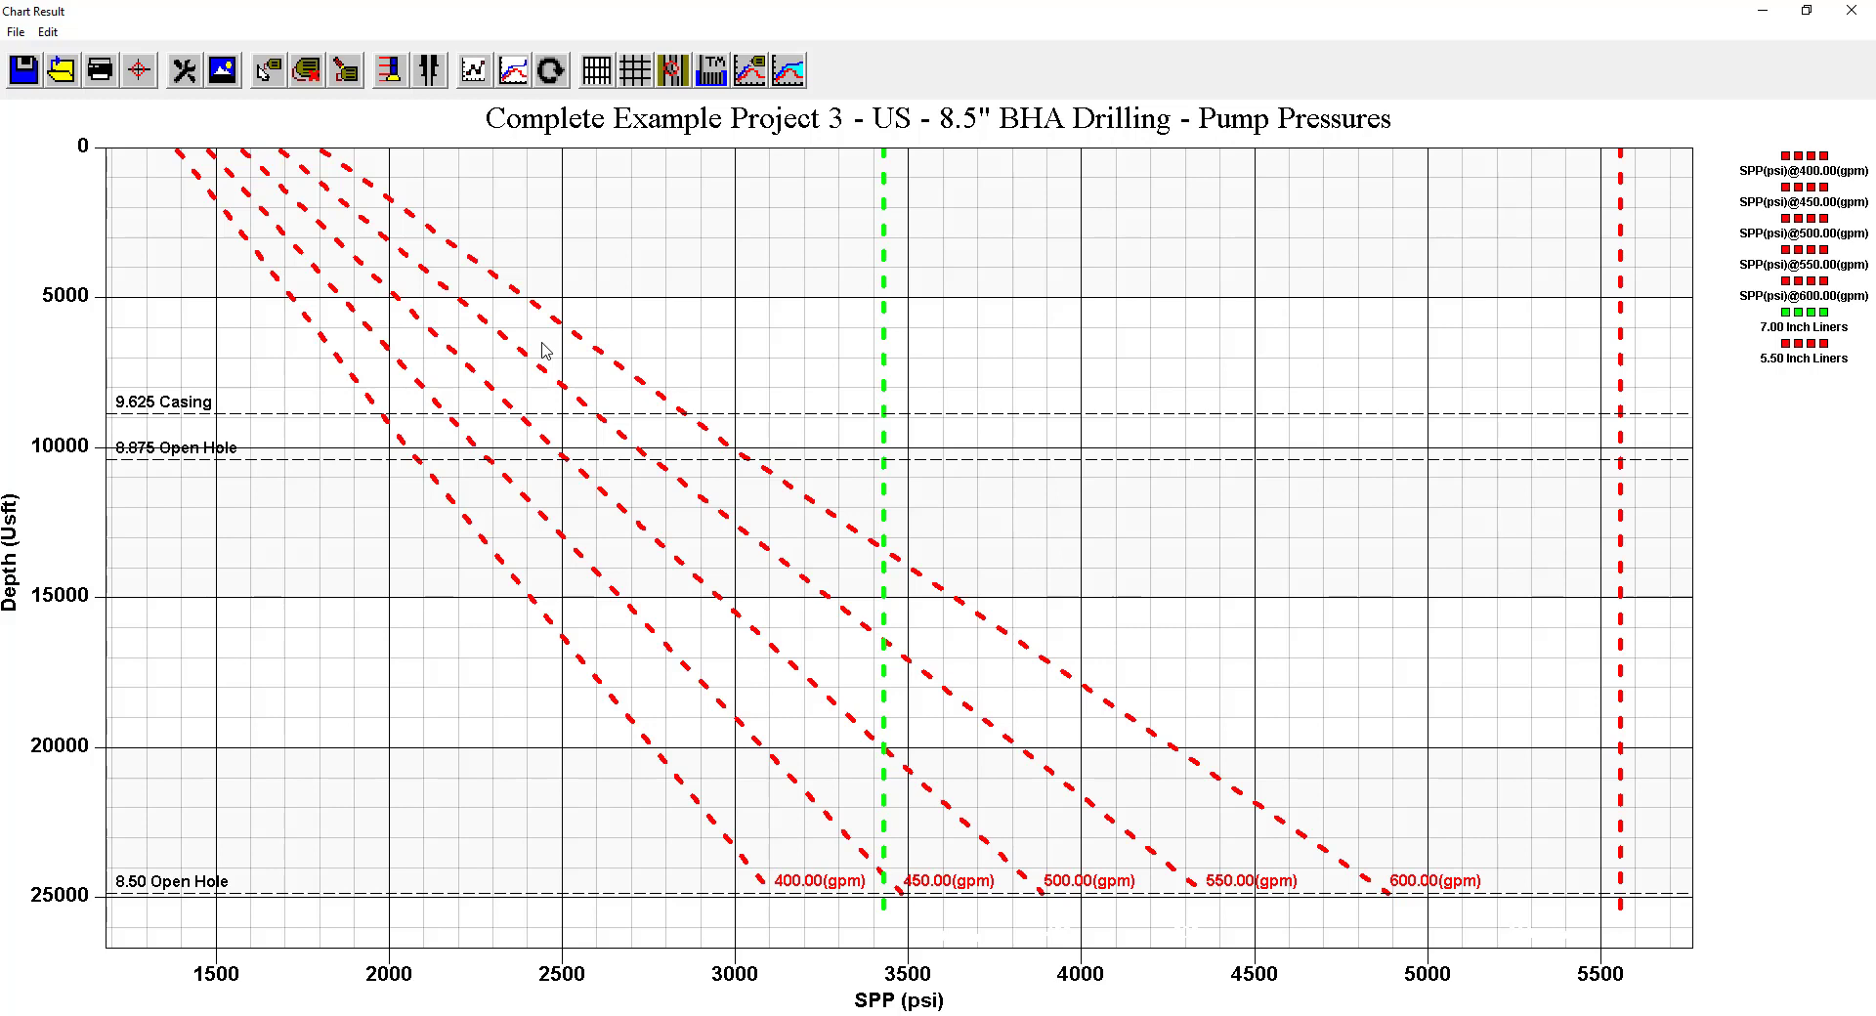
{"action": "left_click", "coordinate": [1845, 14]}
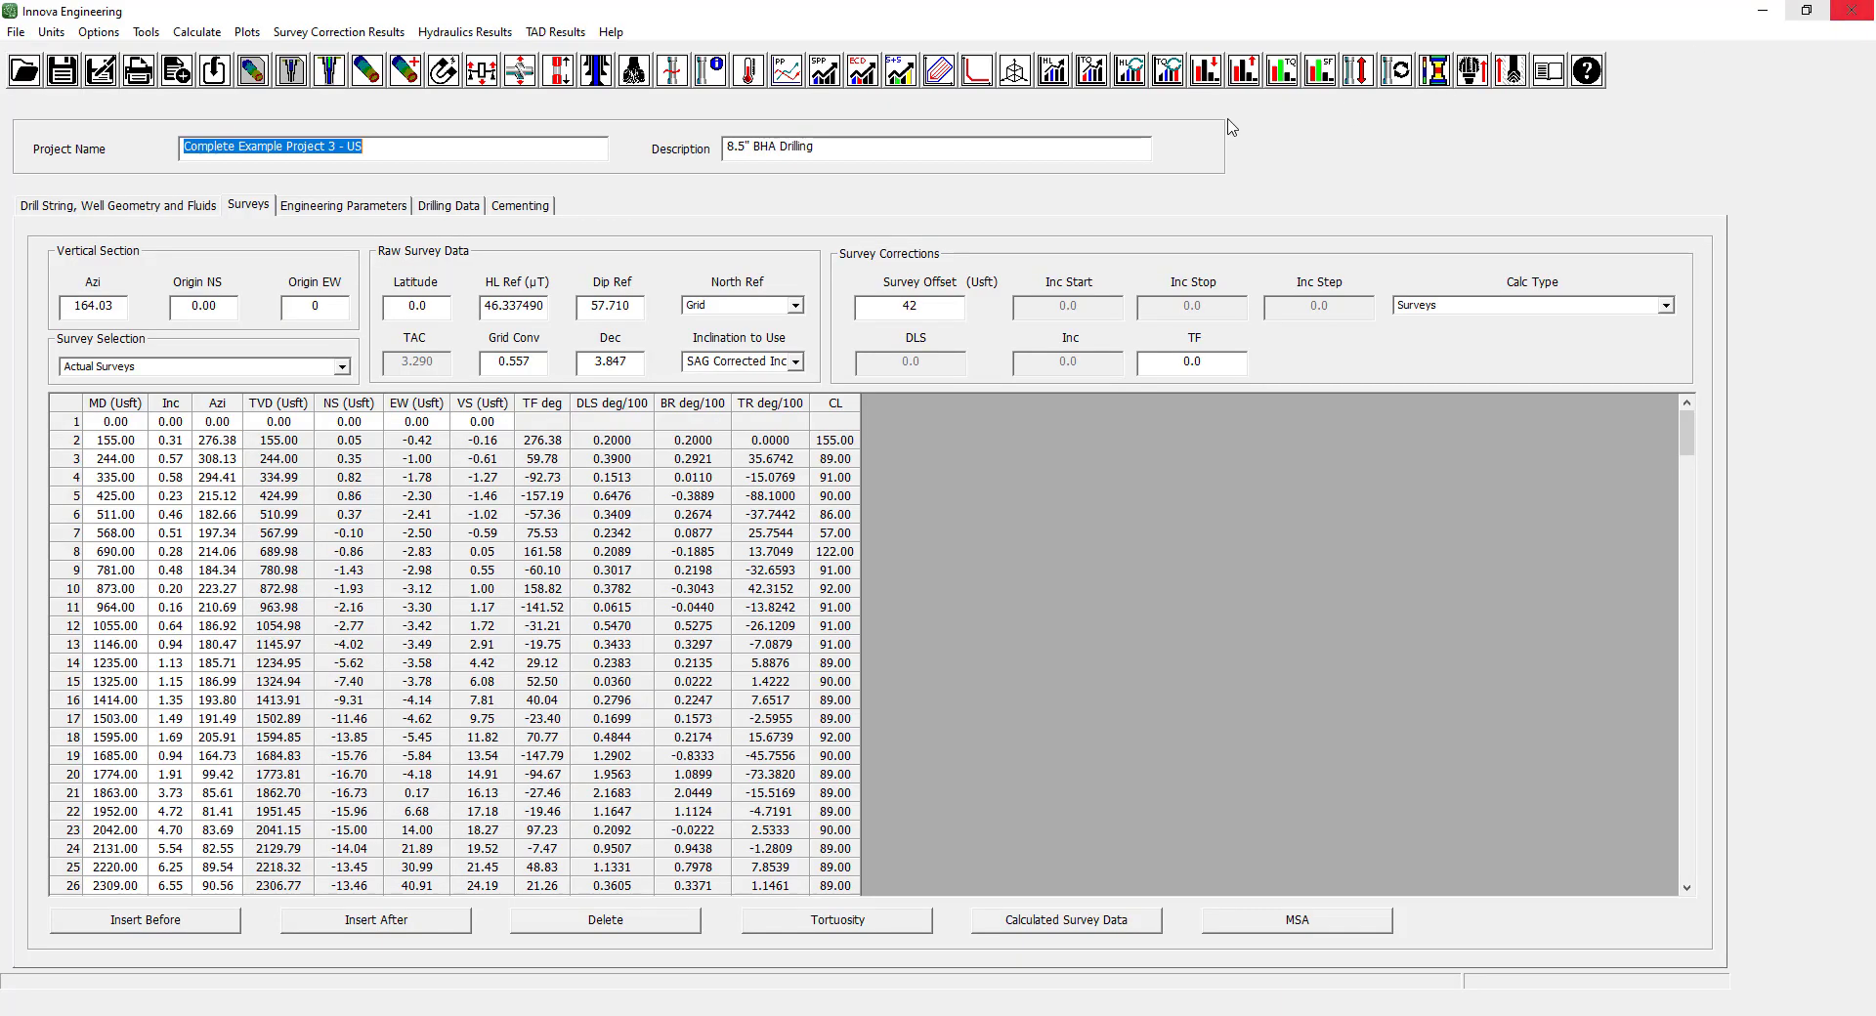
{"action": "left_click", "coordinate": [109, 35]}
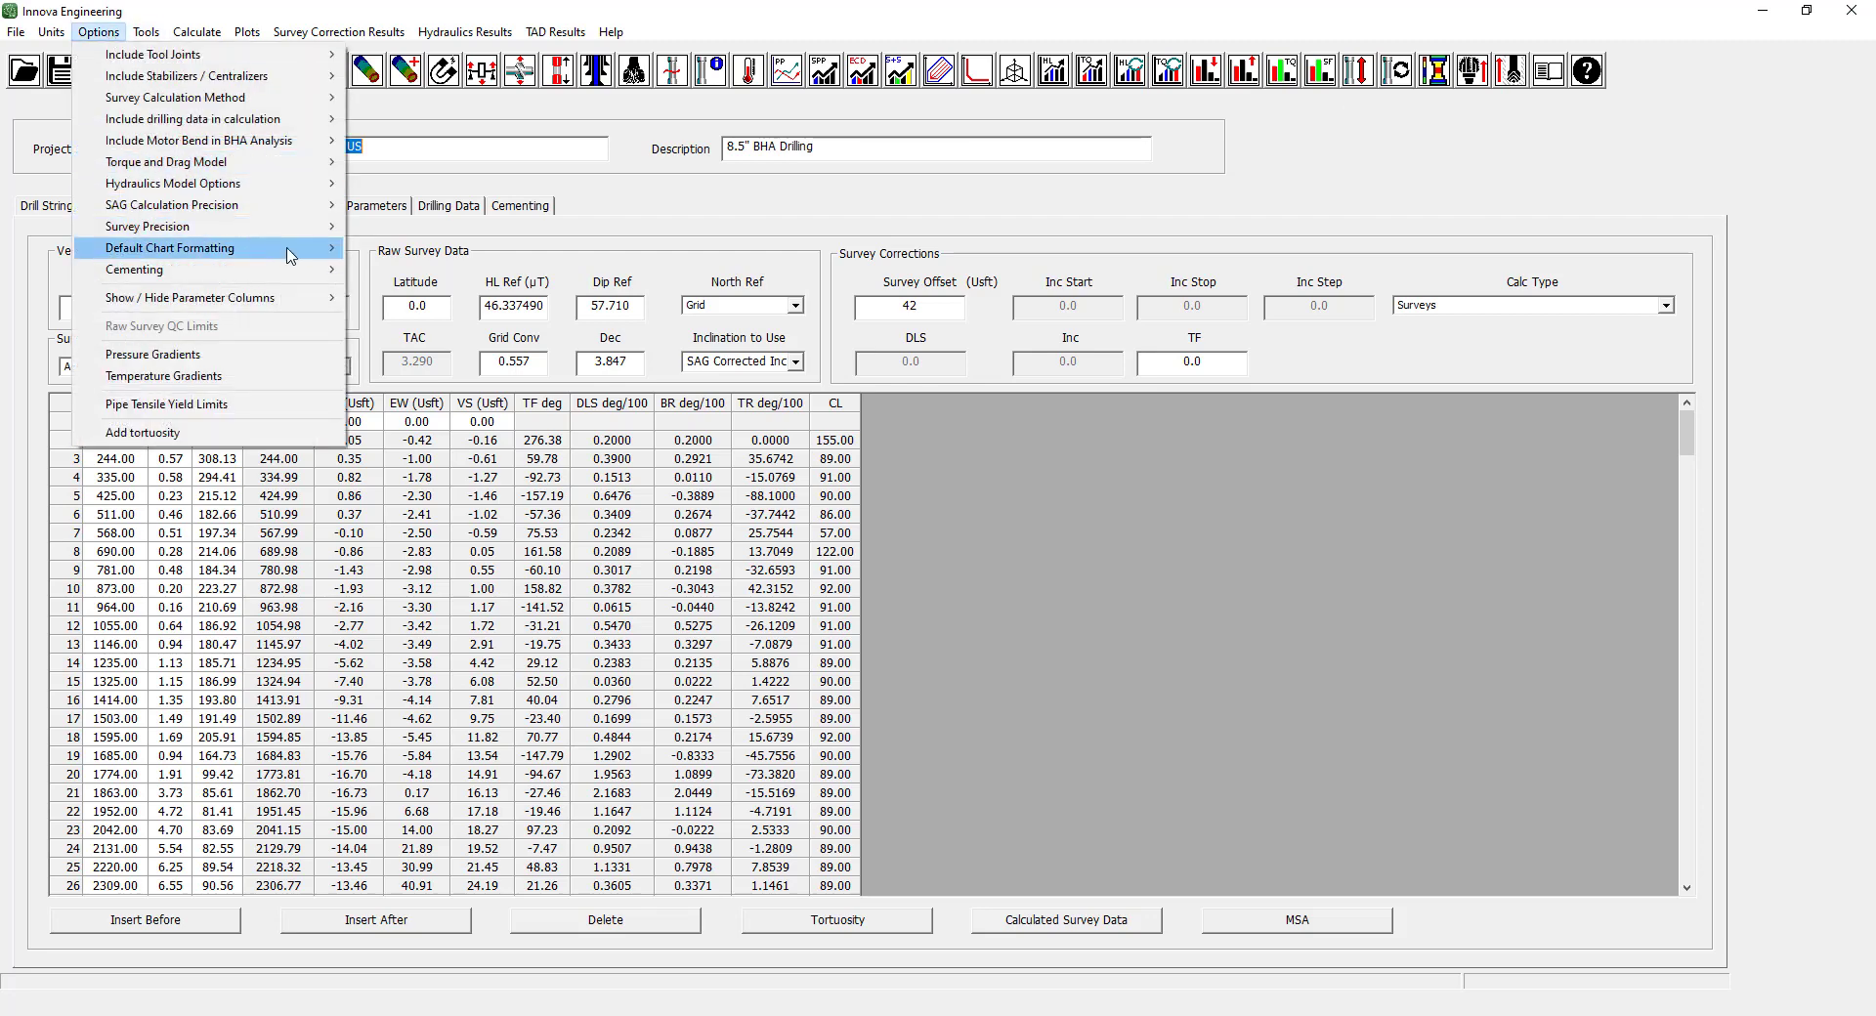
{"action": "mouse_move", "coordinate": [283, 250]}
{"action": "mouse_move", "coordinate": [485, 253]}
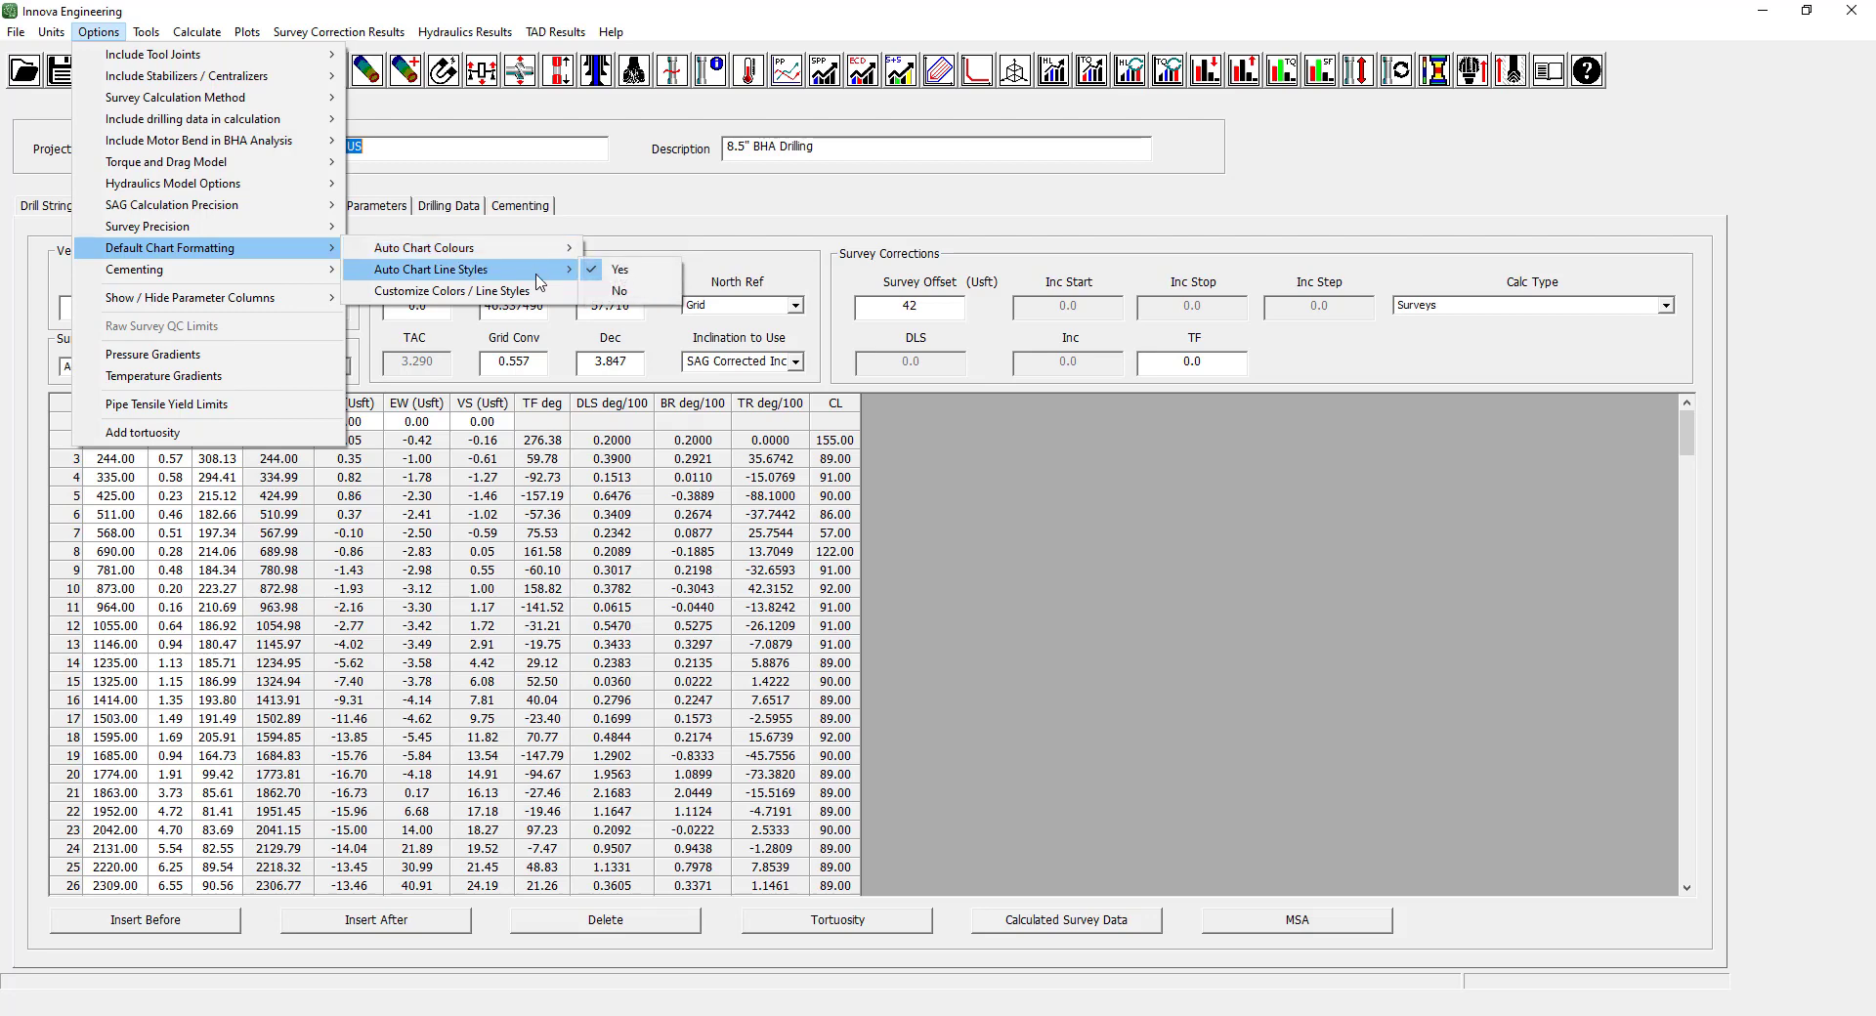
{"action": "left_click", "coordinate": [602, 204]}
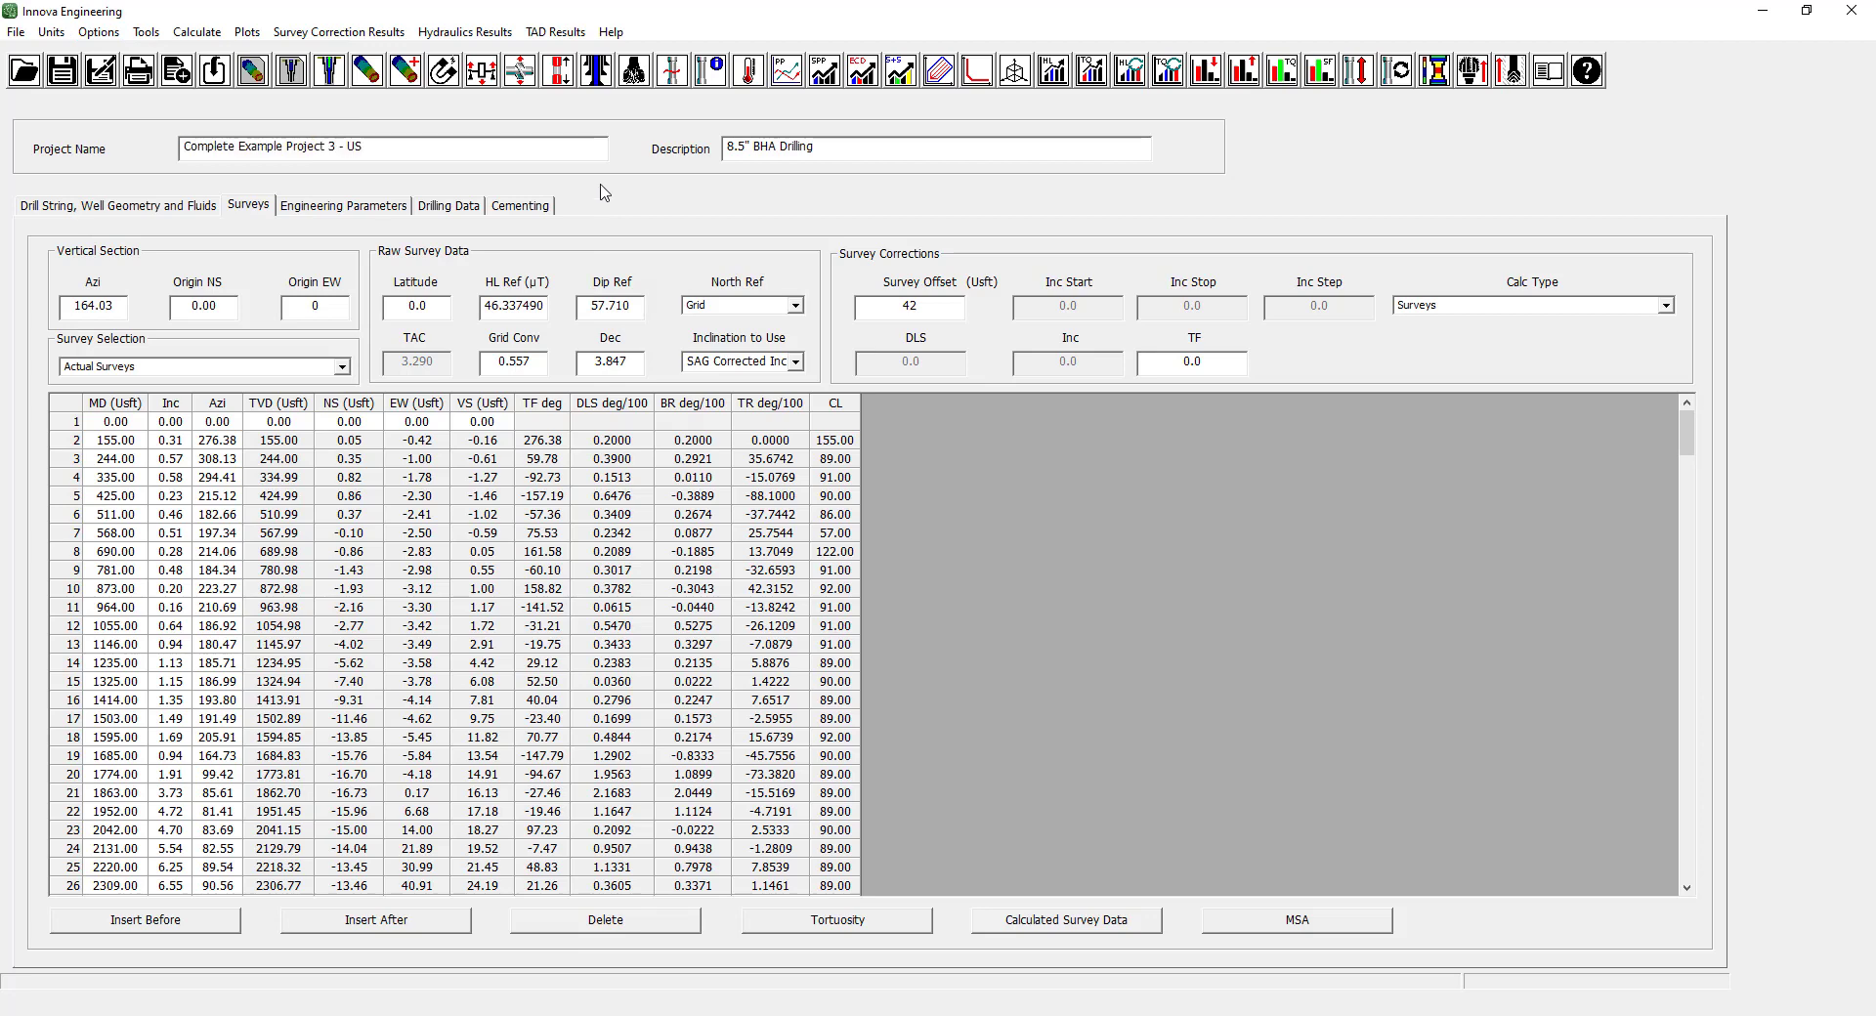
Show only the MD, Pumps On PU, Pumps On ROT and Pumps On SO parameter columns in the drilling data grid.
{"action": "left_click", "coordinate": [444, 207]}
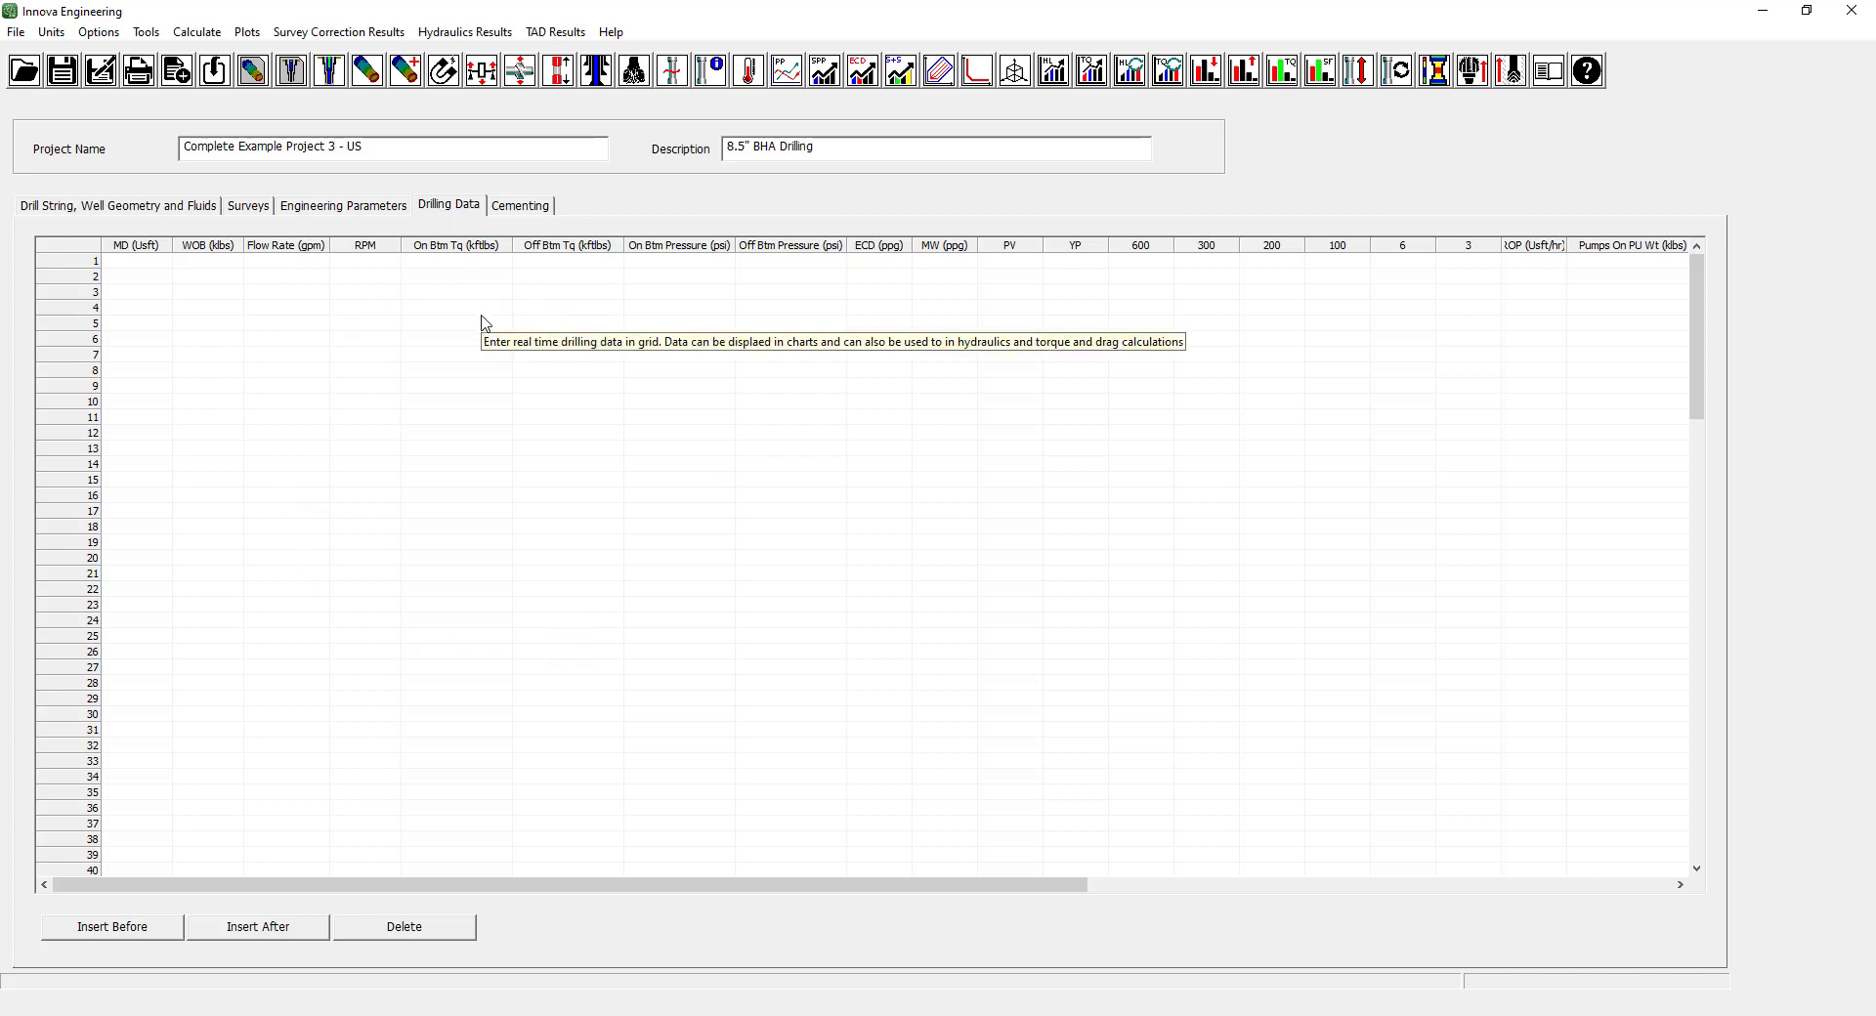
{"action": "left_click", "coordinate": [555, 31]}
{"action": "mouse_move", "coordinate": [586, 58]}
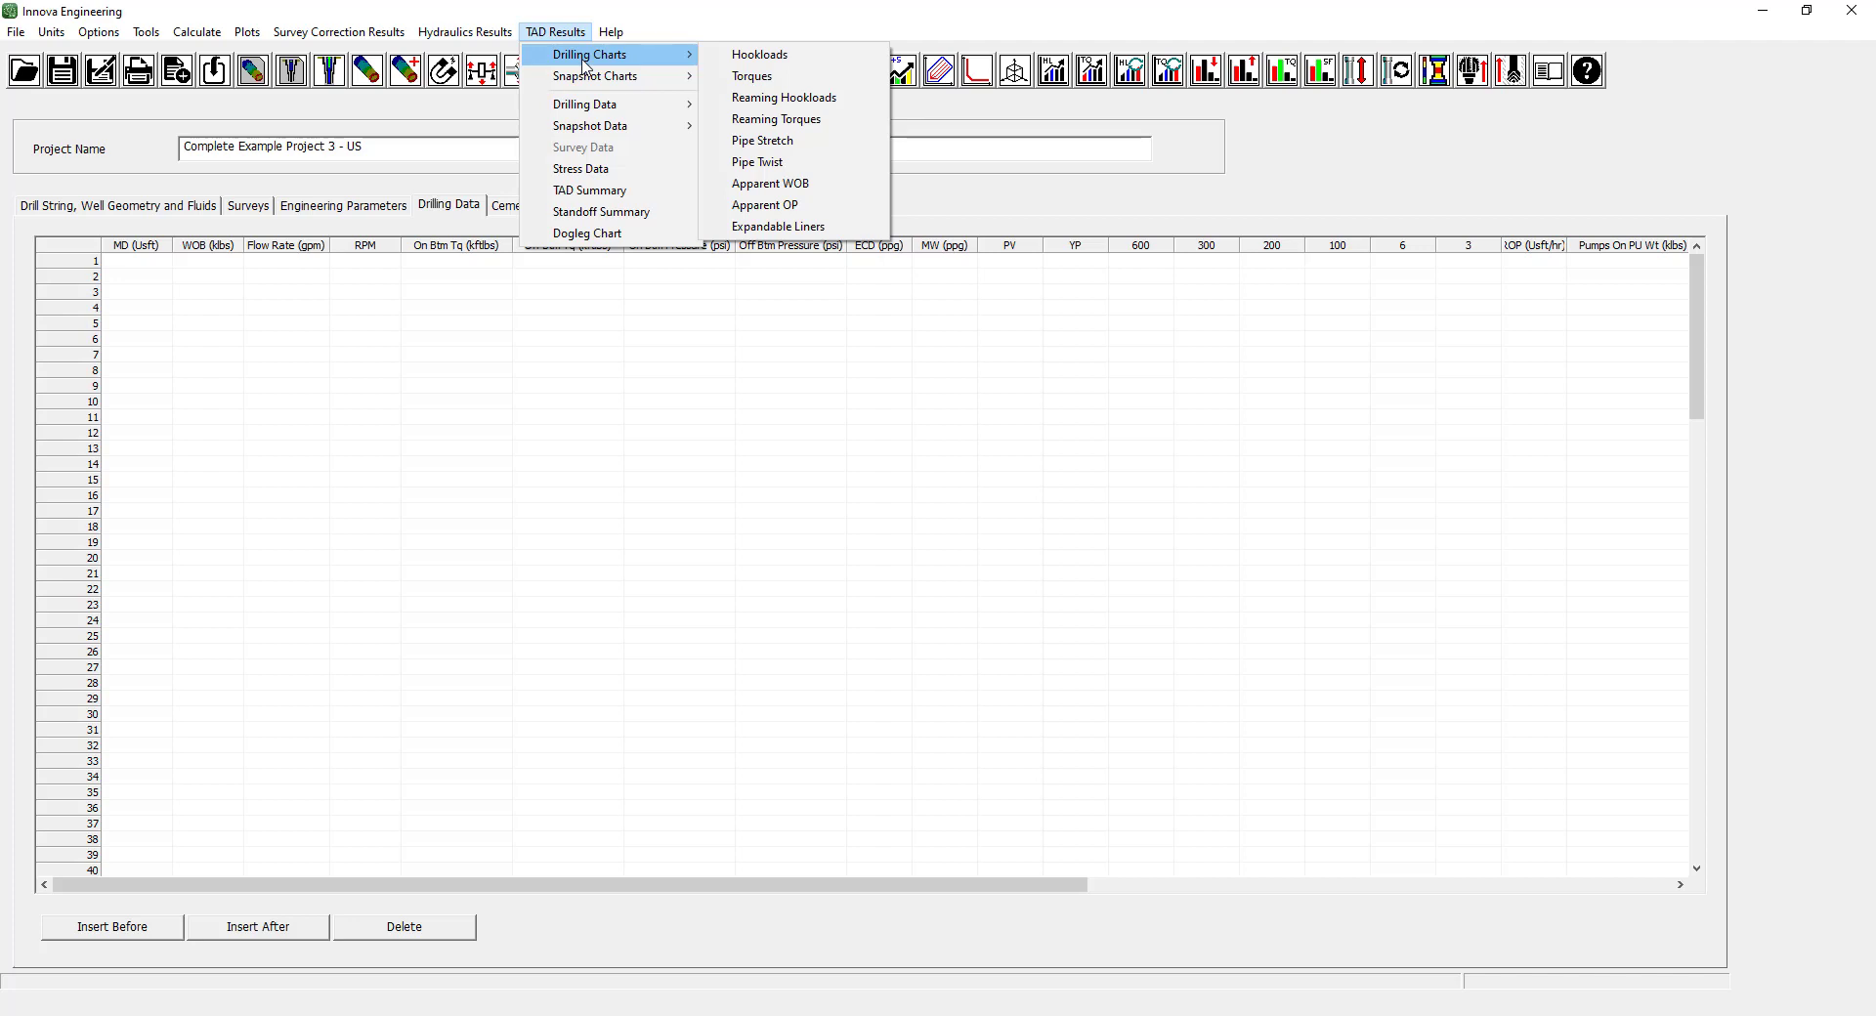
{"action": "left_click", "coordinate": [524, 890]}
{"action": "mouse_move", "coordinate": [532, 888]}
{"action": "left_mouse_down"}
{"action": "mouse_move", "coordinate": [1160, 857]}
{"action": "mouse_move", "coordinate": [1172, 892]}
{"action": "mouse_move", "coordinate": [561, 884]}
{"action": "left_mouse_up"}
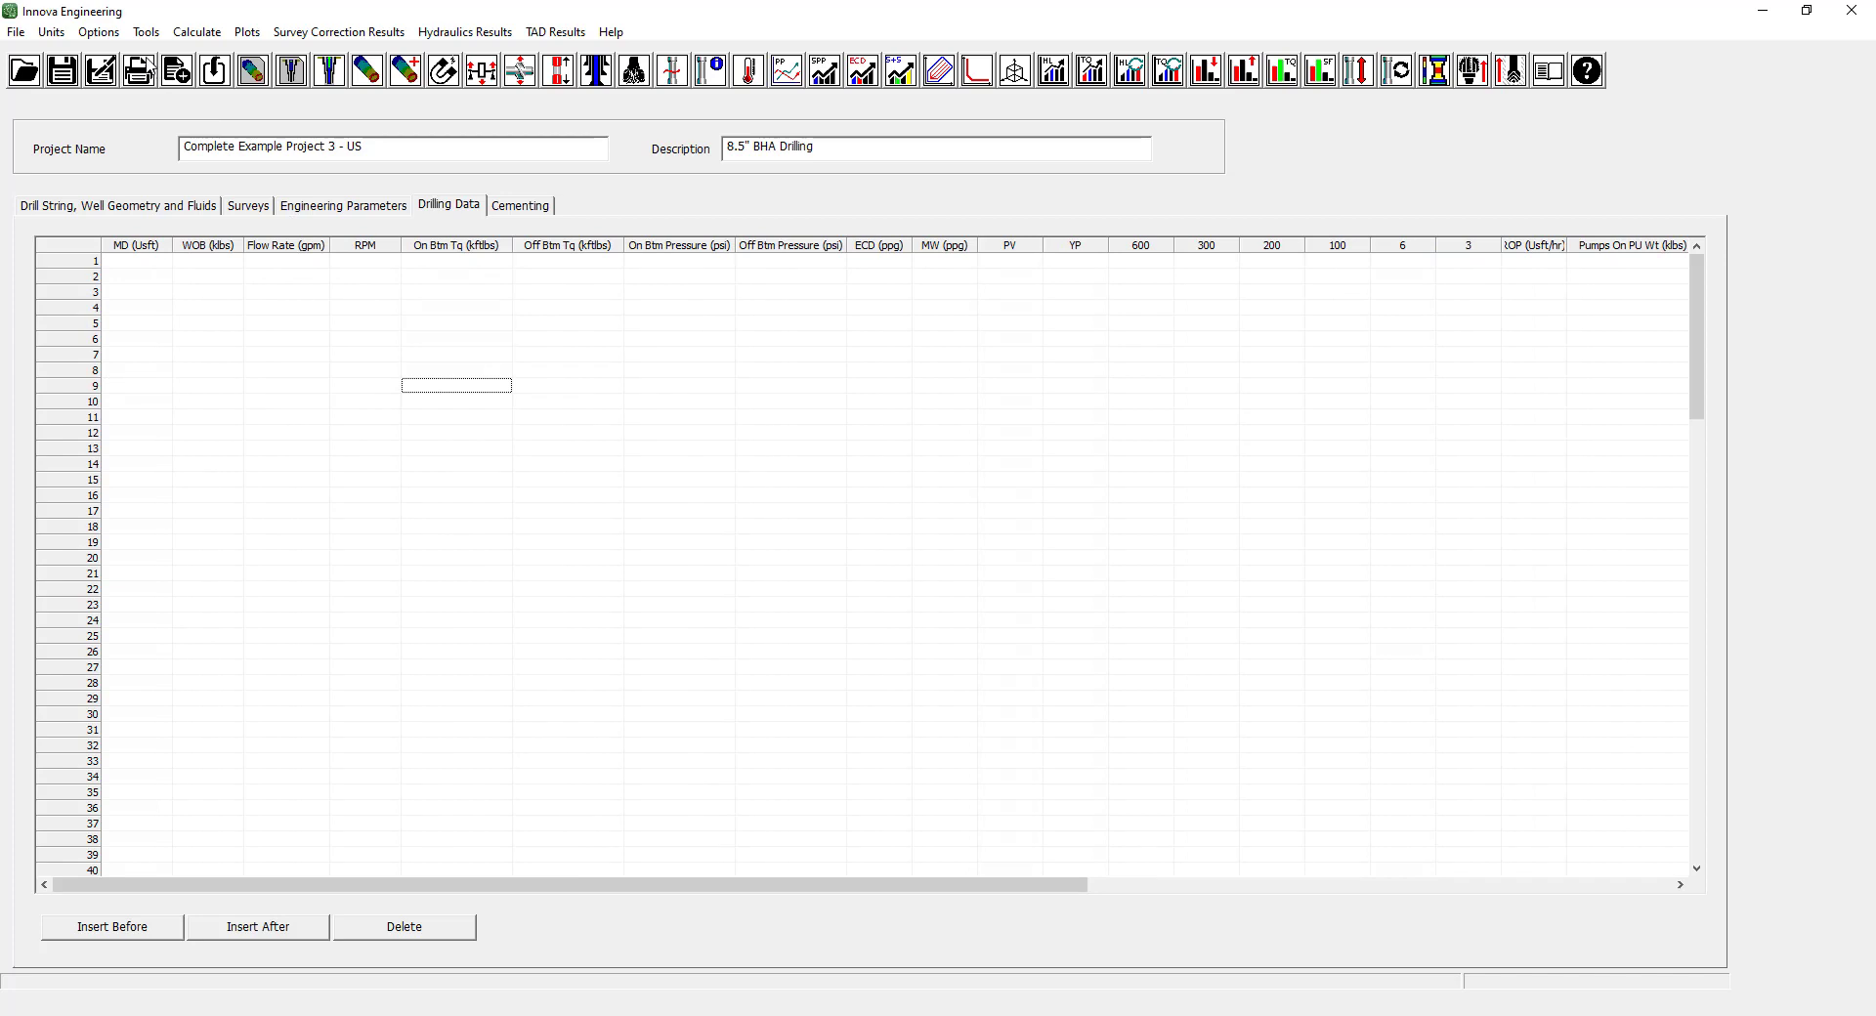
{"action": "left_click", "coordinate": [101, 33]}
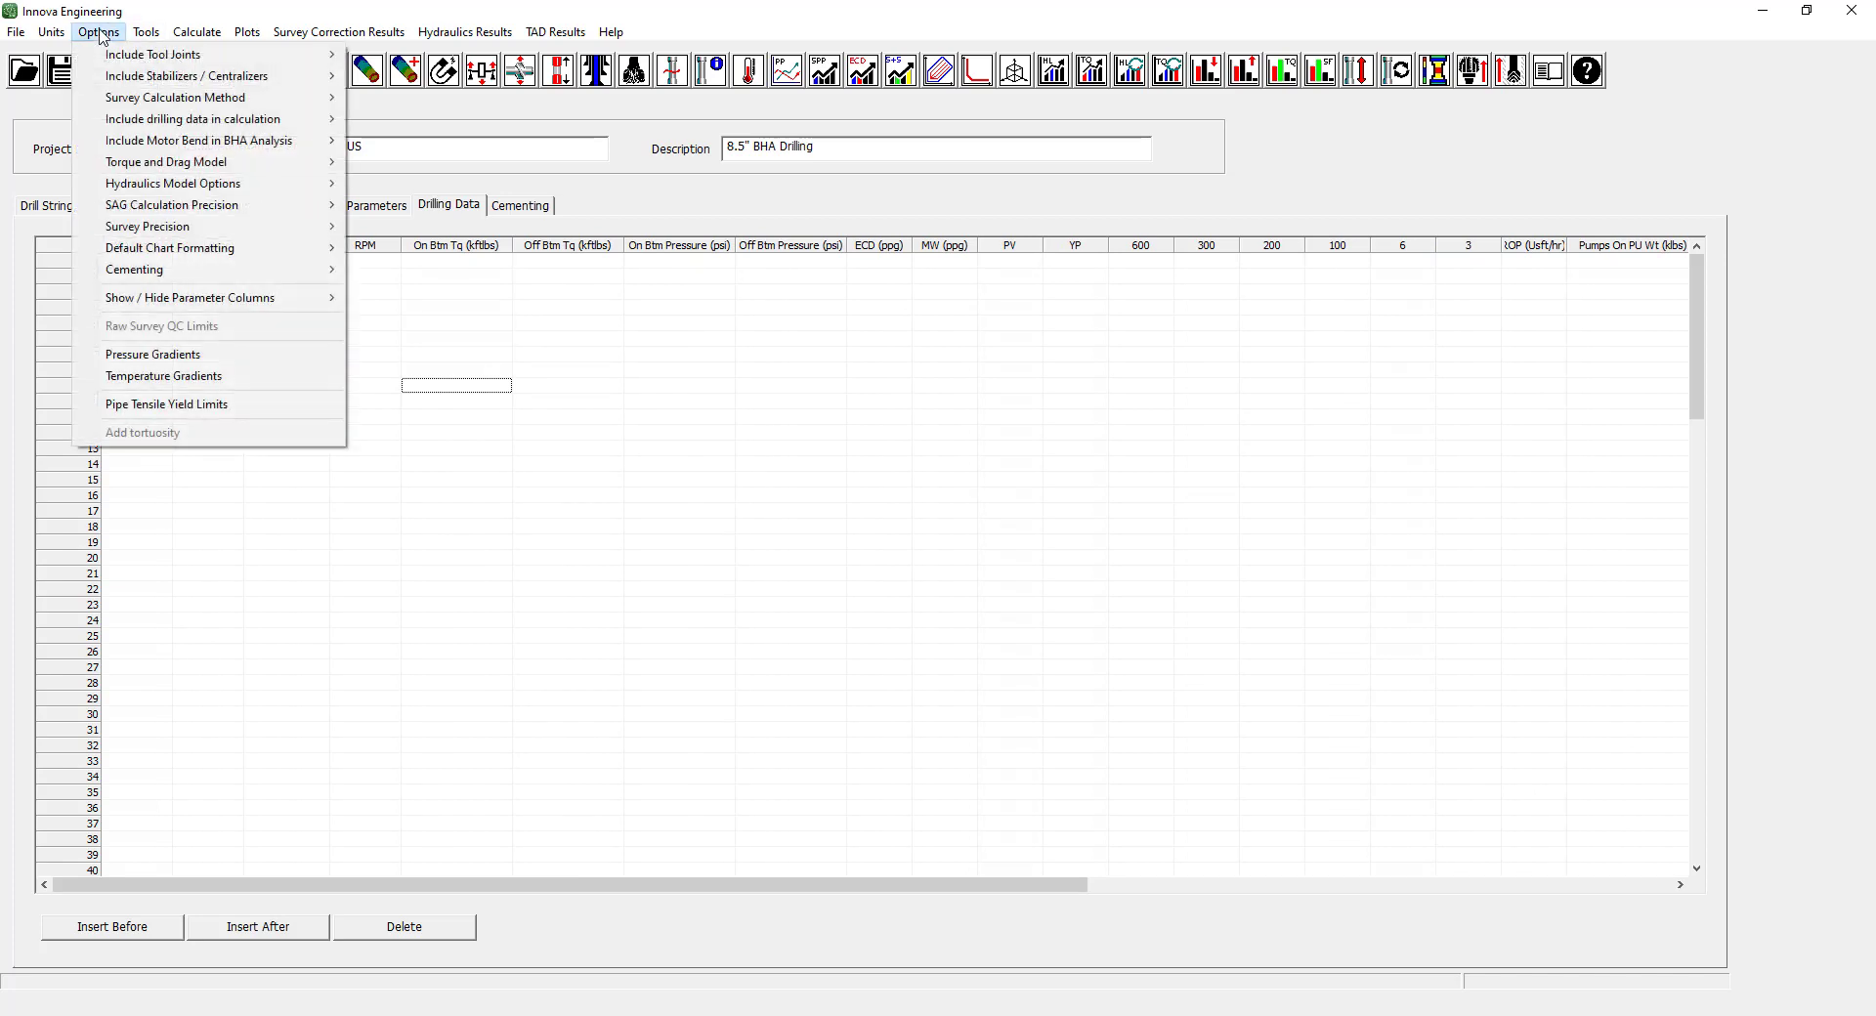
{"action": "mouse_move", "coordinate": [193, 305]}
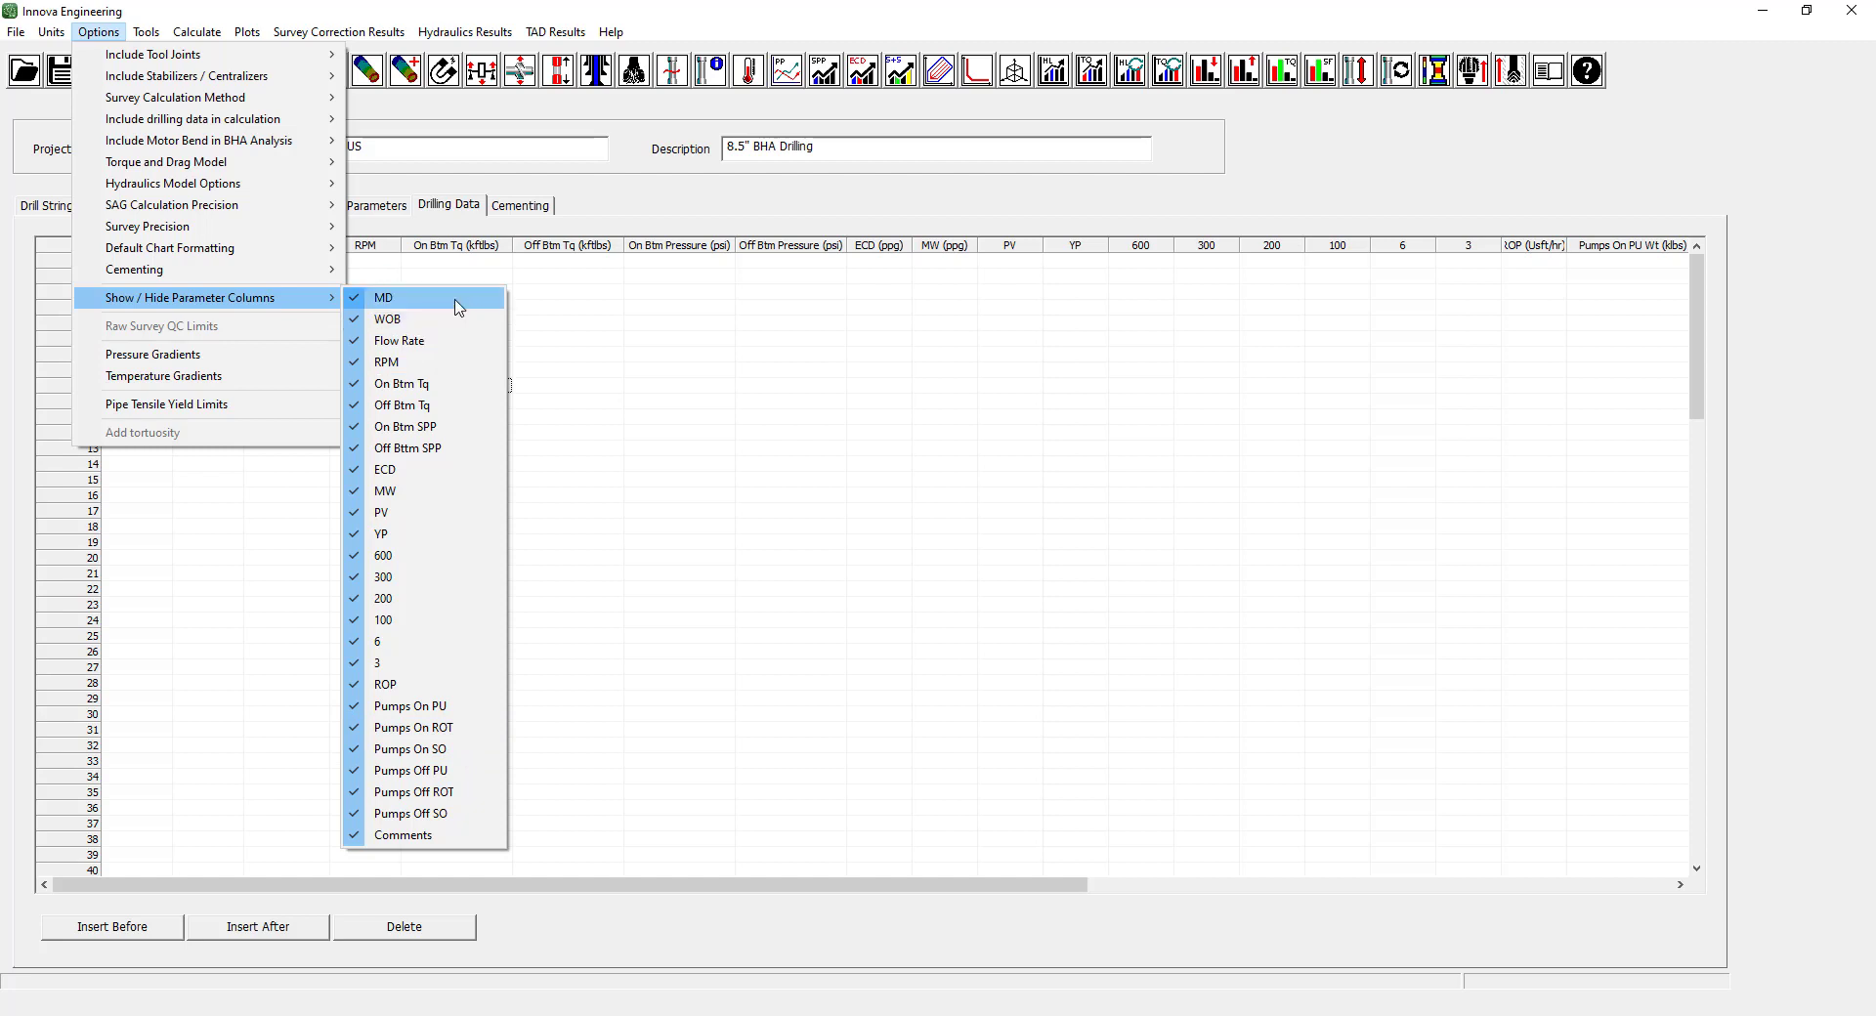
{"action": "left_click", "coordinate": [459, 308]}
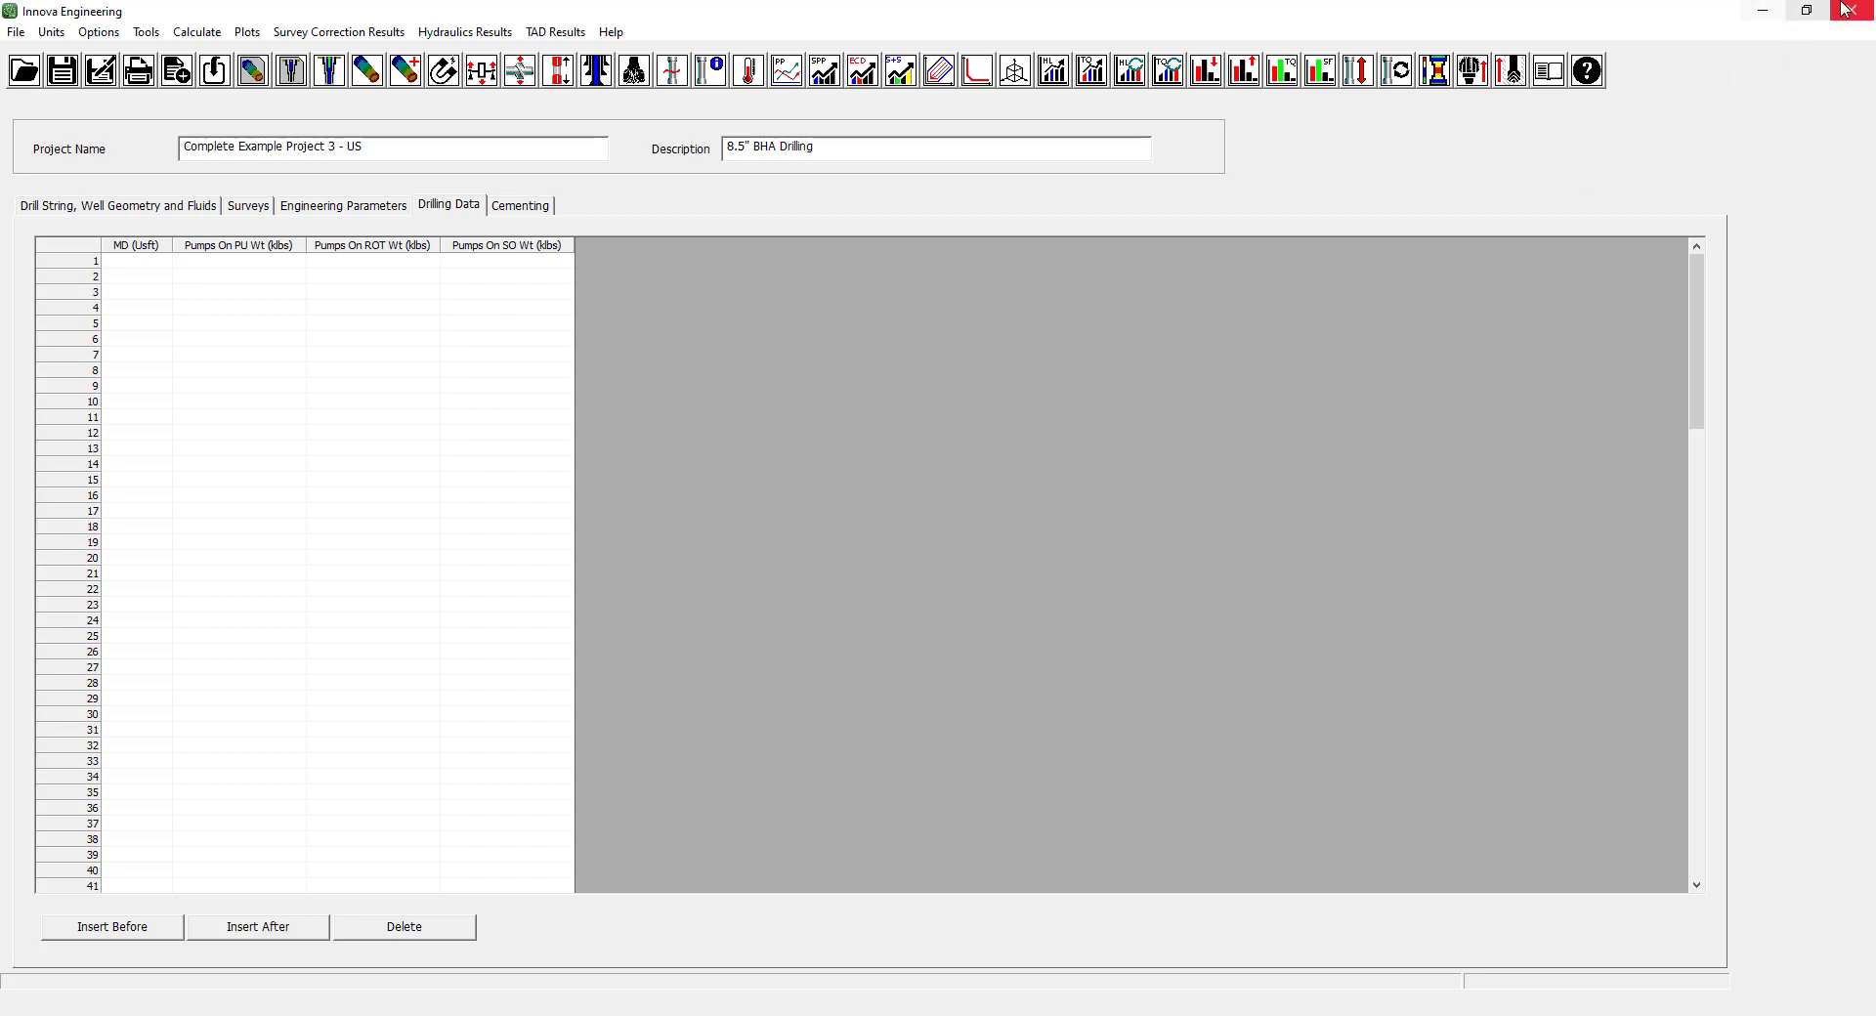
Switch to Book1.xlsx in Excel and copy all MD, Pumps On PU, ROT and SO weight data rows, without the headers.
{"action": "left_click_drag", "start_coordinate": [1875, 391], "coordinate": [1185, 143]}
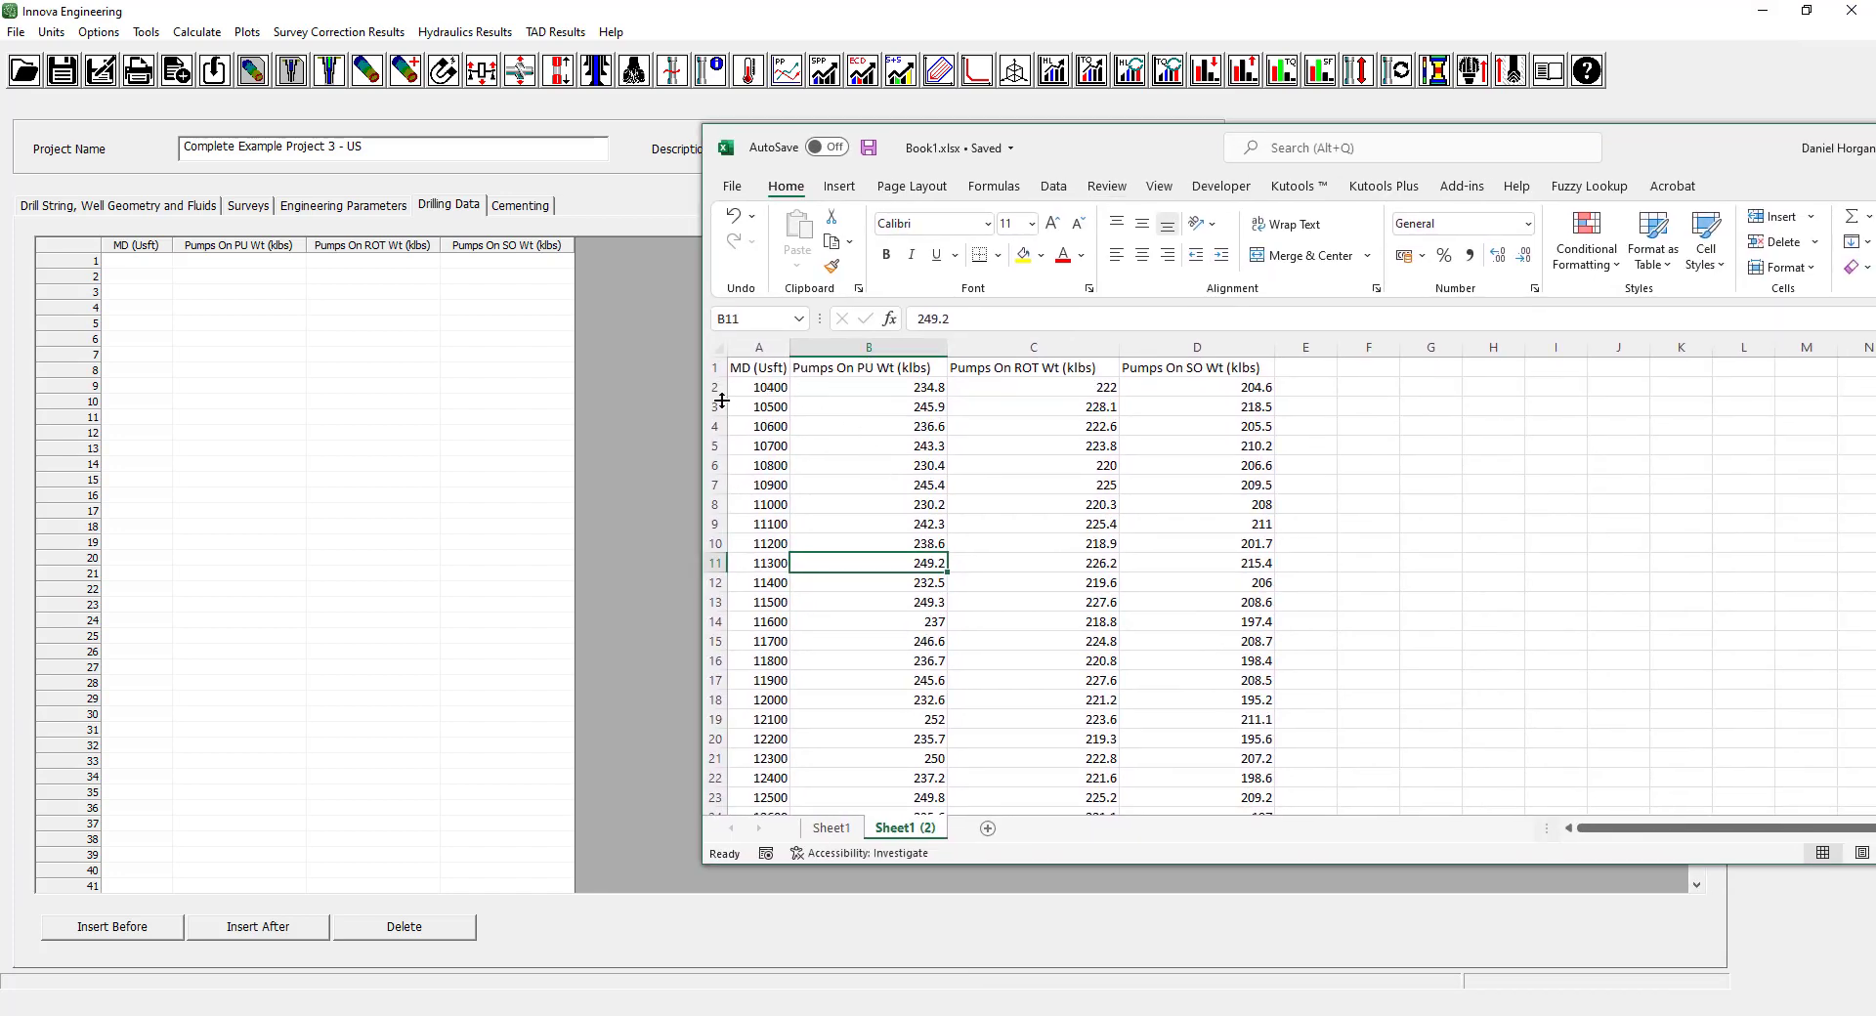
{"action": "left_click_drag", "start_coordinate": [772, 388], "coordinate": [1186, 394]}
{"action": "key", "text": "ctrl+shift+Down"}
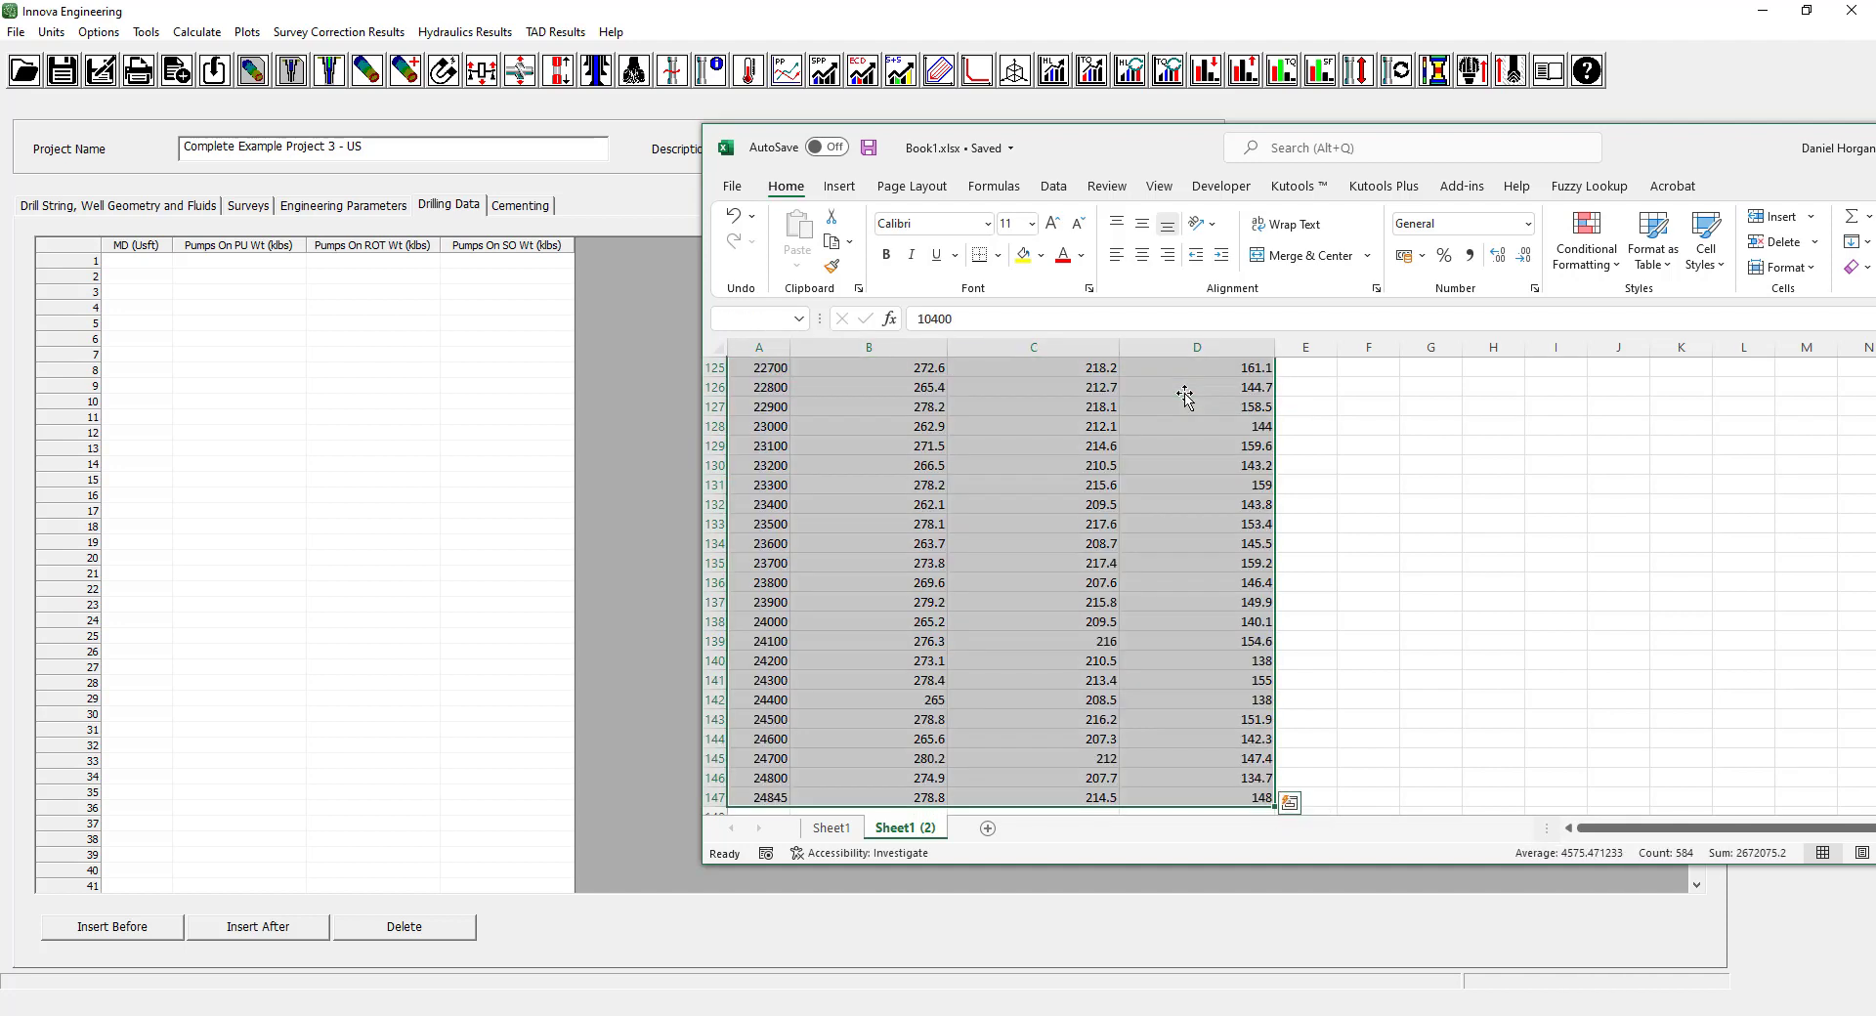
{"action": "key", "text": "ctrl+c"}
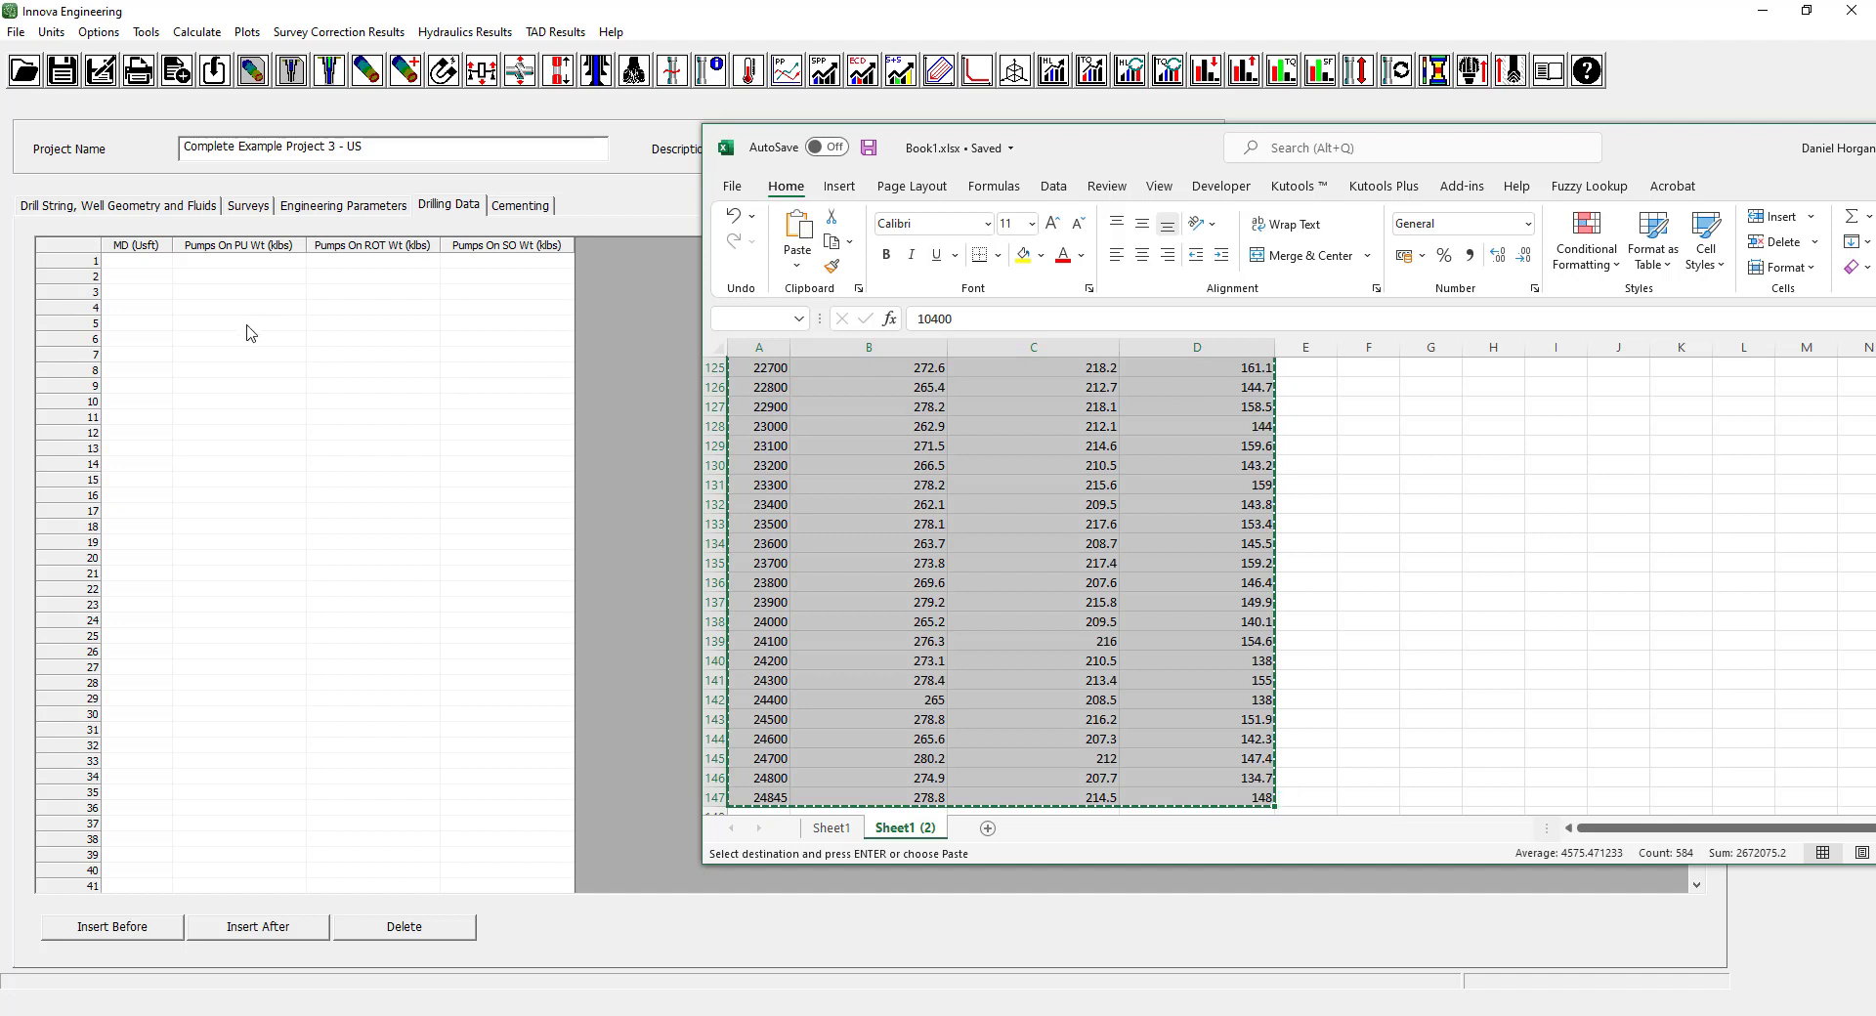
Paste the copied depth and weight data into the drilling data grid, starting at the MD cell of row 1.
{"action": "left_click", "coordinate": [143, 264]}
{"action": "right_click", "coordinate": [140, 262]}
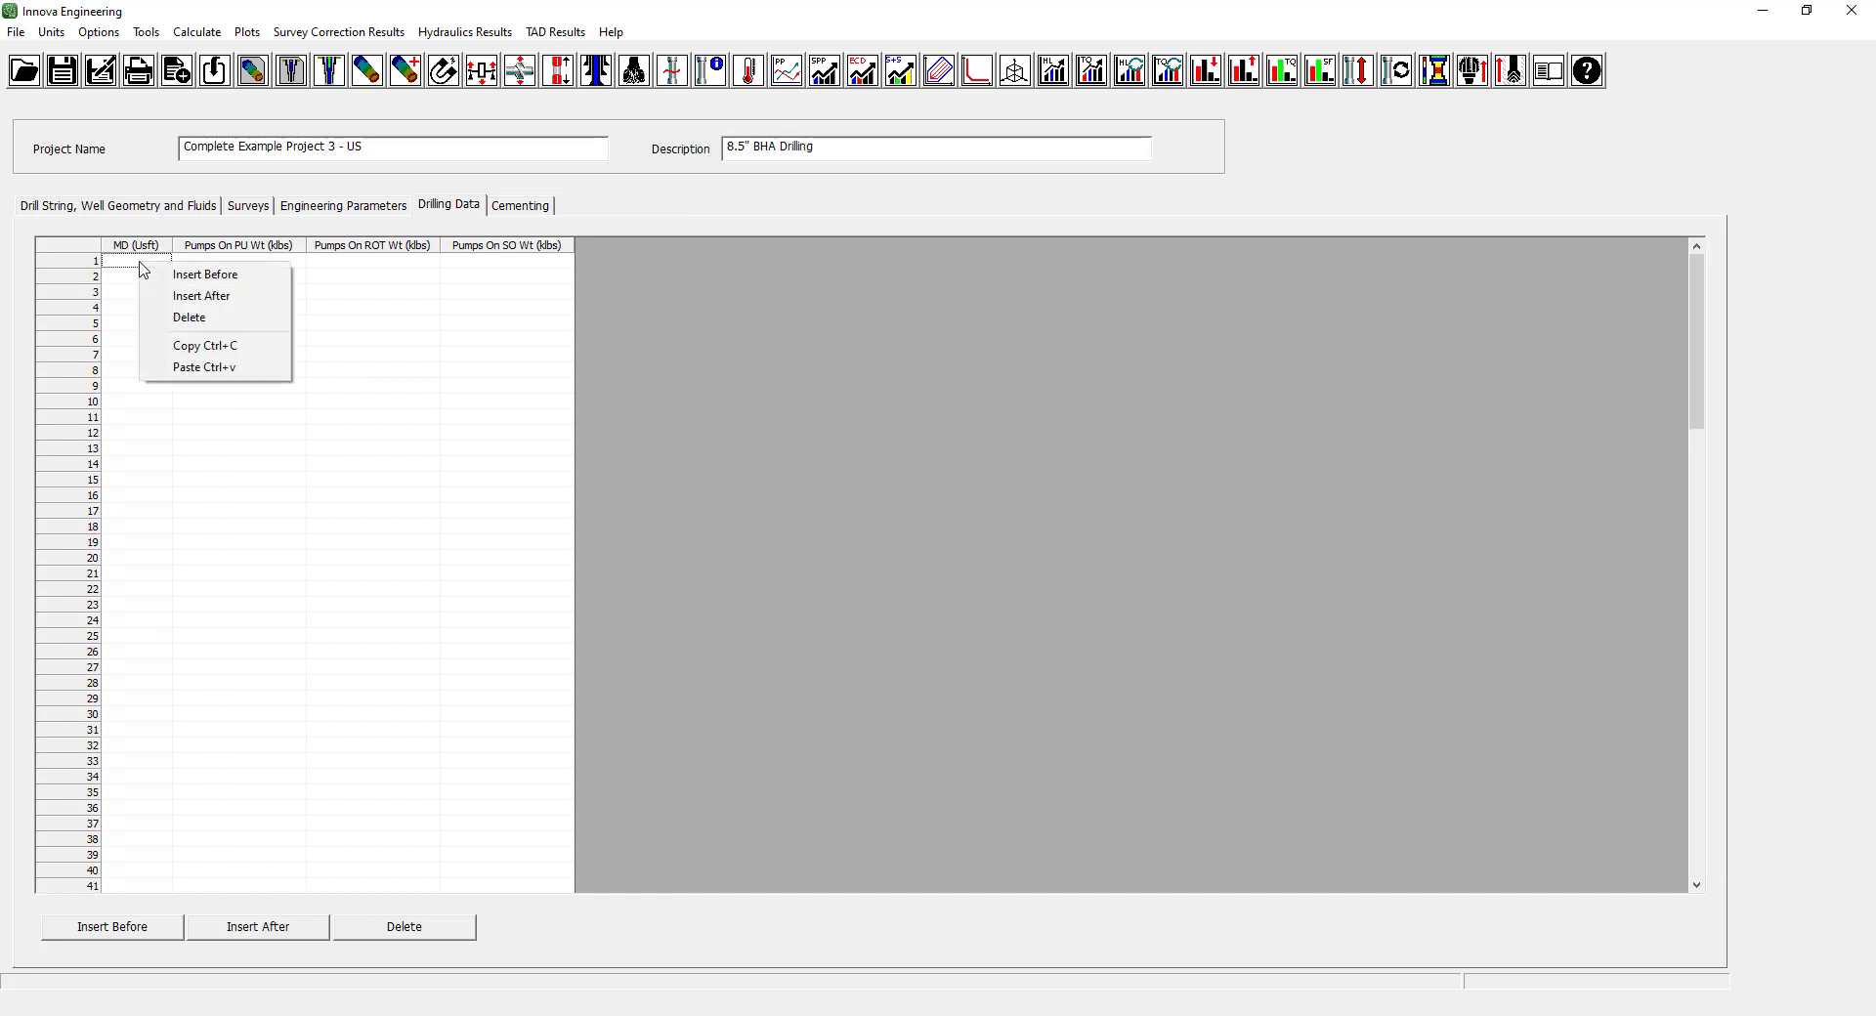
{"action": "left_click", "coordinate": [199, 369]}
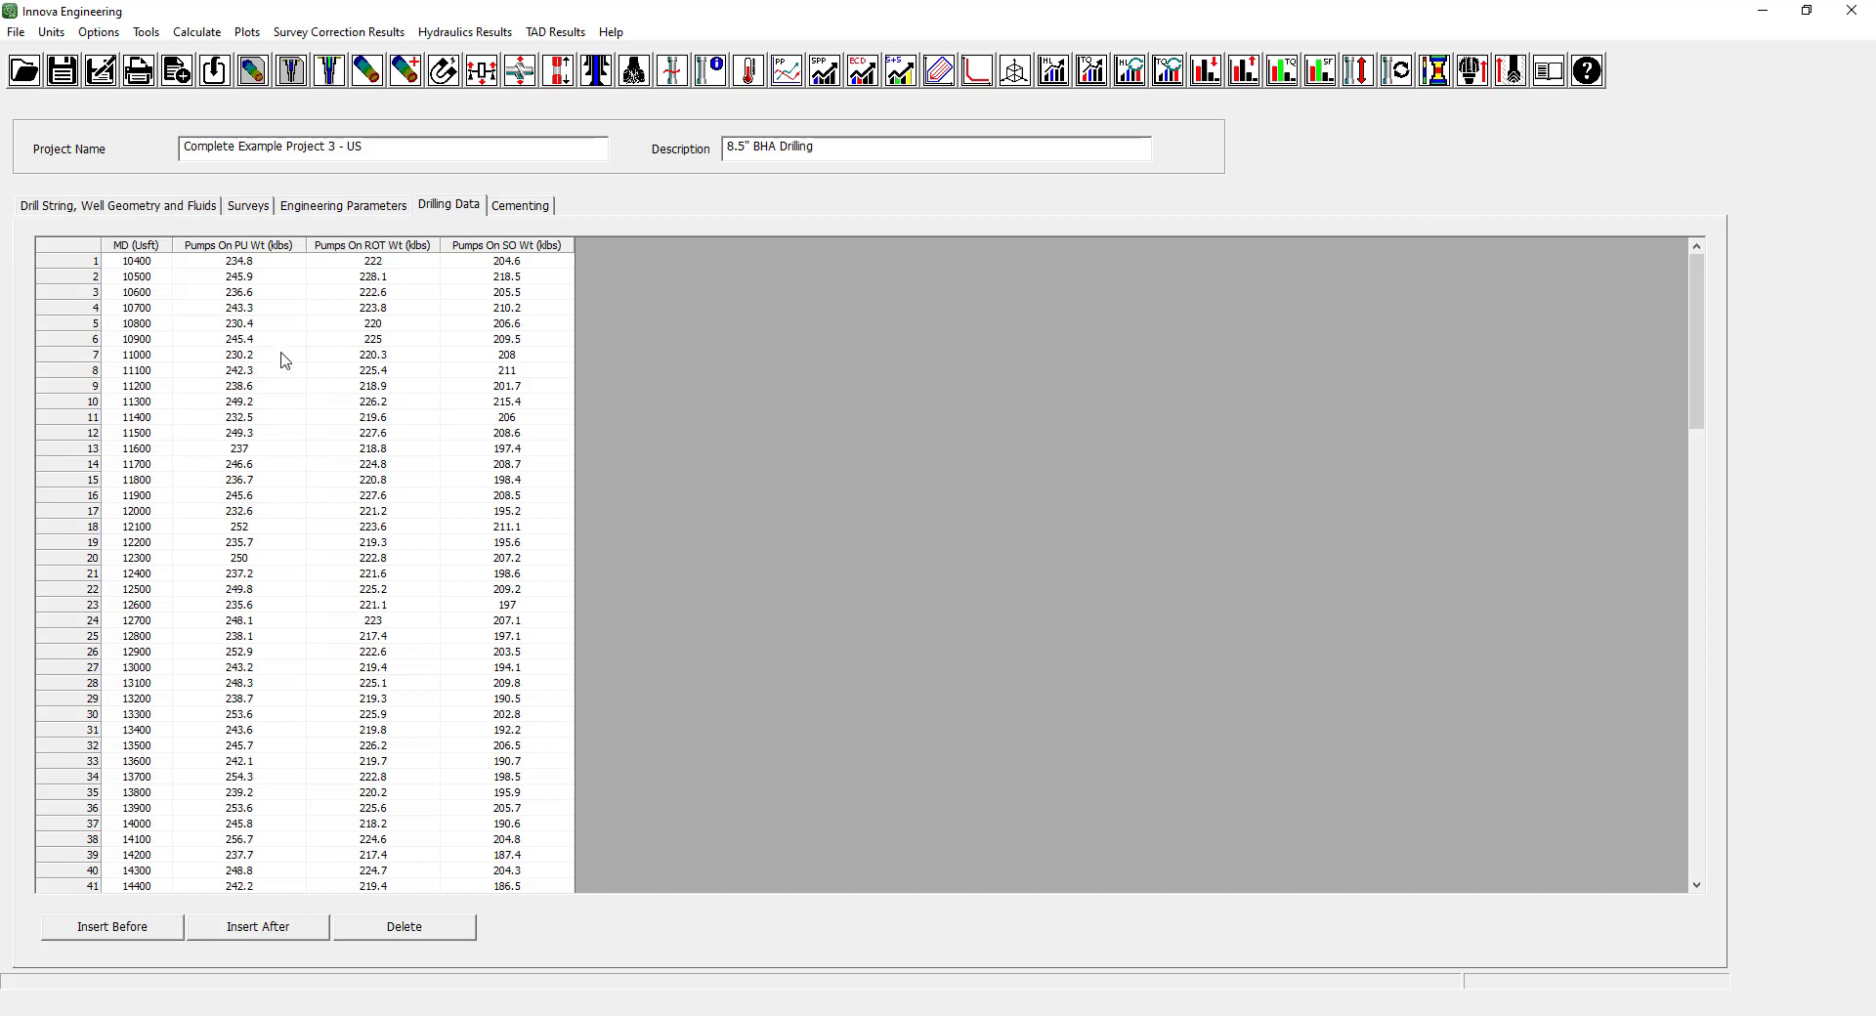
Open the Hookloads drilling chart from the torque and drag results.
{"action": "left_click", "coordinate": [556, 32]}
{"action": "mouse_move", "coordinate": [660, 54]}
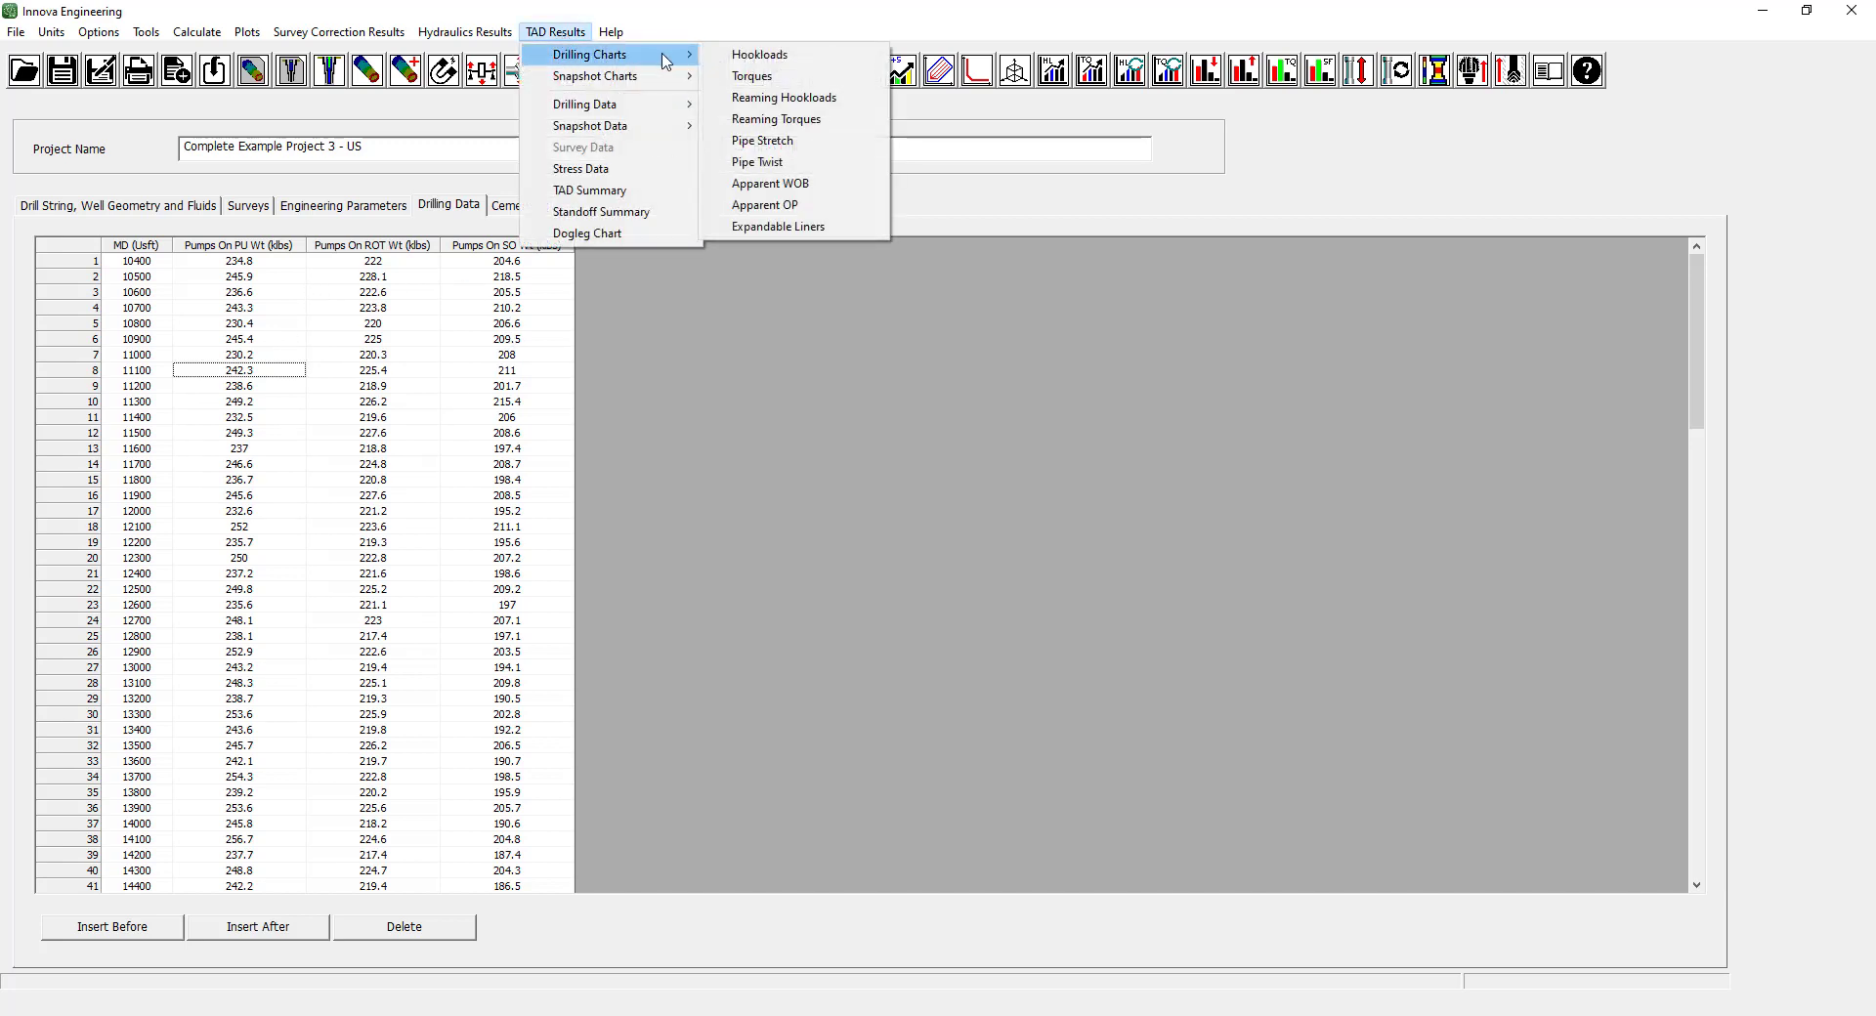
{"action": "left_click", "coordinate": [742, 56]}
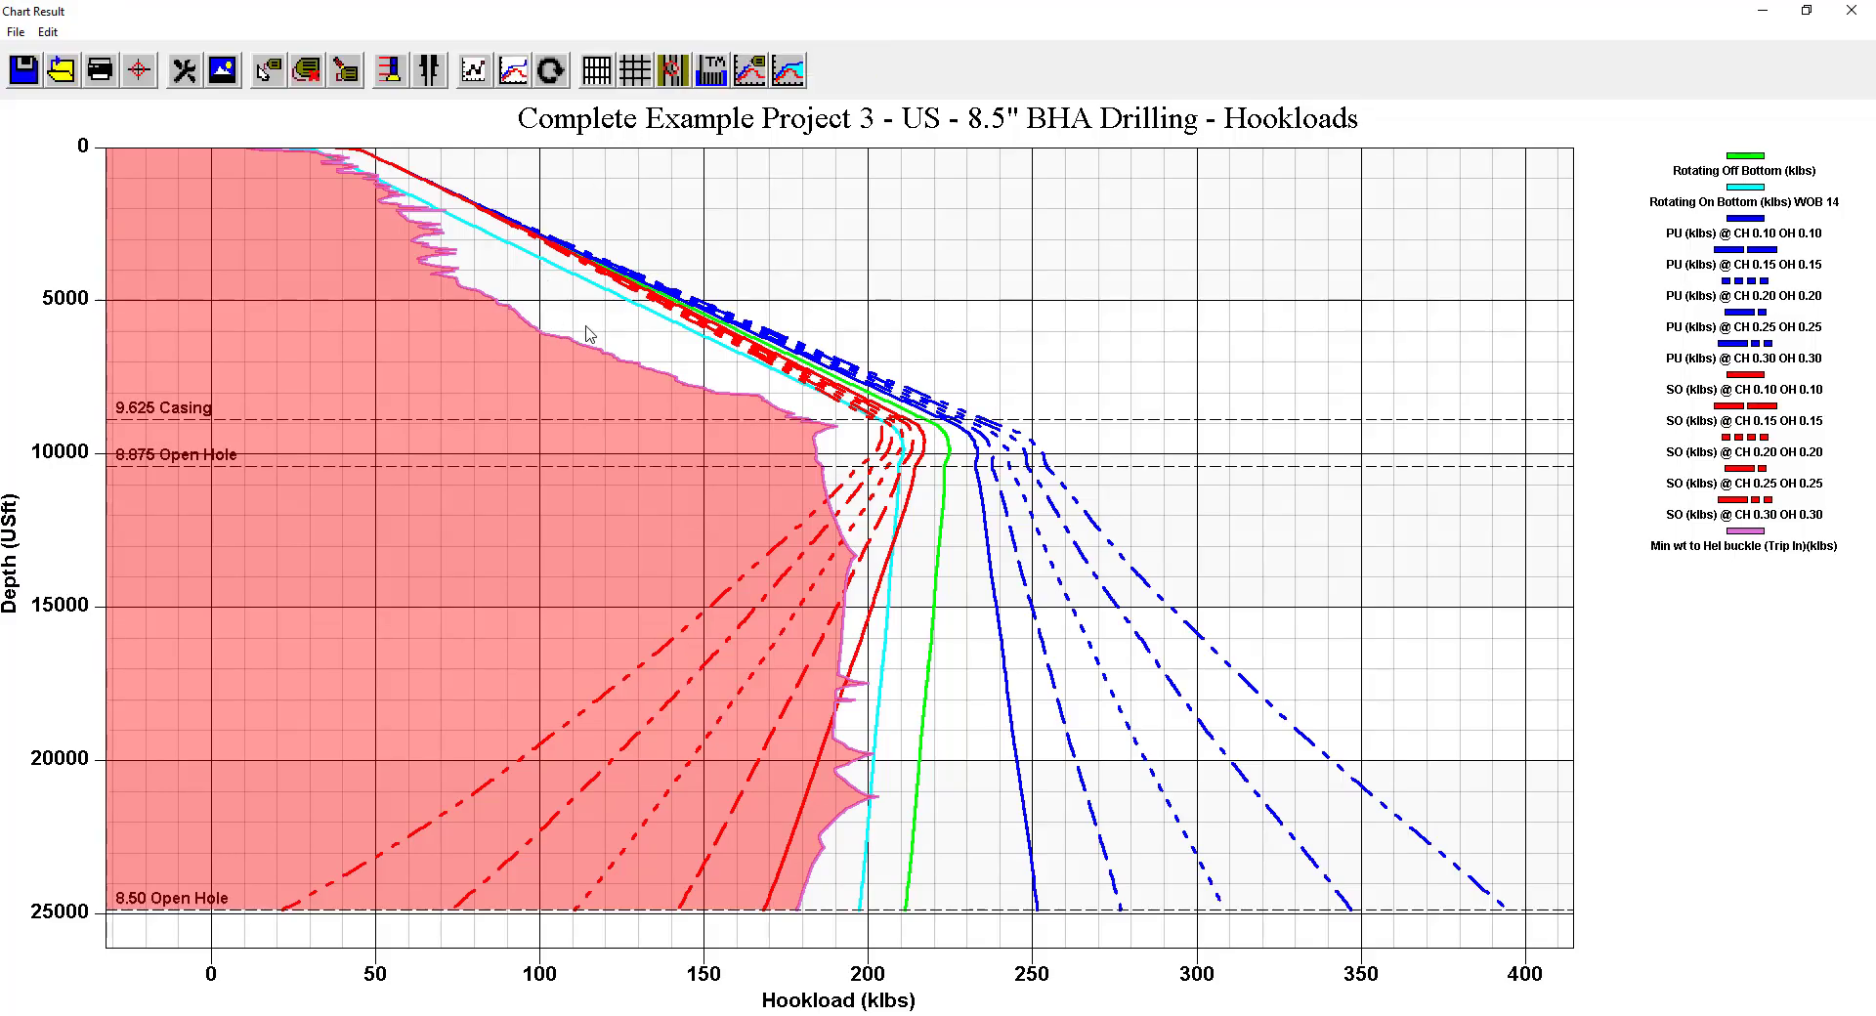
Add the Pumps On PU Wt, Pumps On ROT Wt and Pumps On SO Wt drilling data series to the Hookloads chart.
{"action": "left_click", "coordinate": [474, 71]}
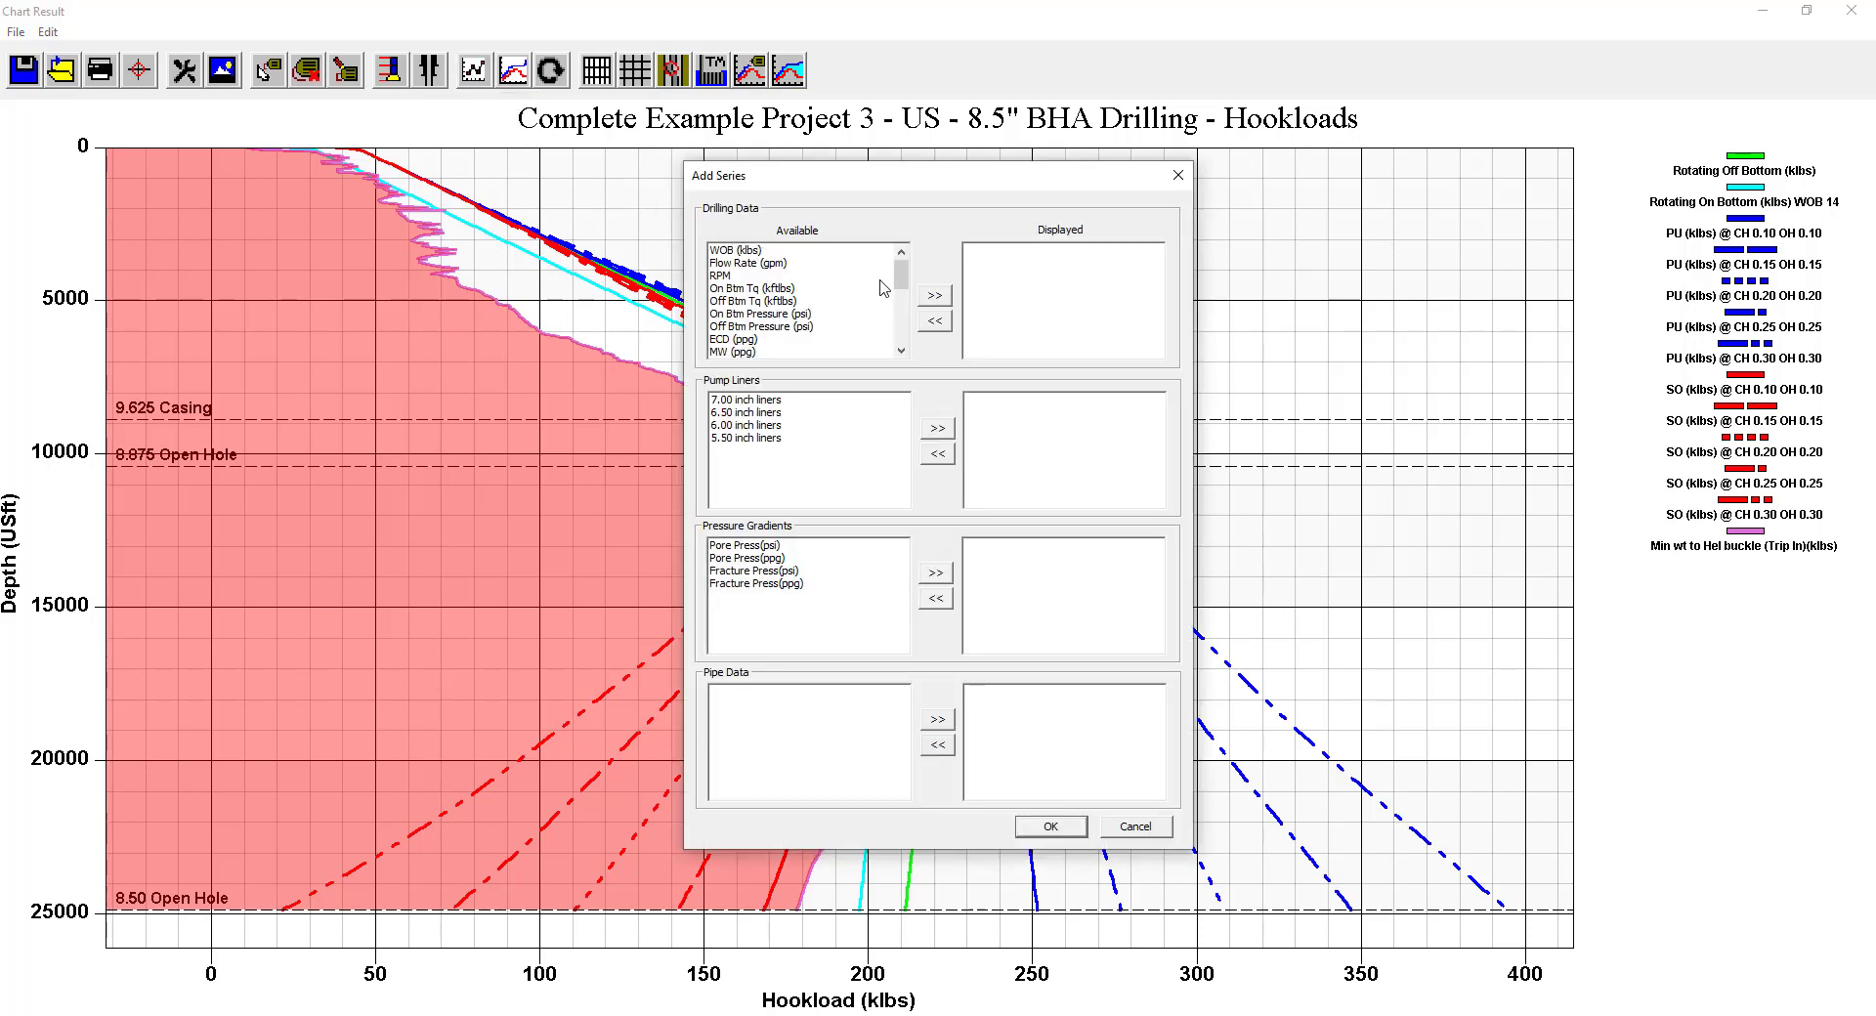
{"action": "left_click_drag", "start_coordinate": [900, 278], "coordinate": [905, 335]}
{"action": "left_click", "coordinate": [797, 276]}
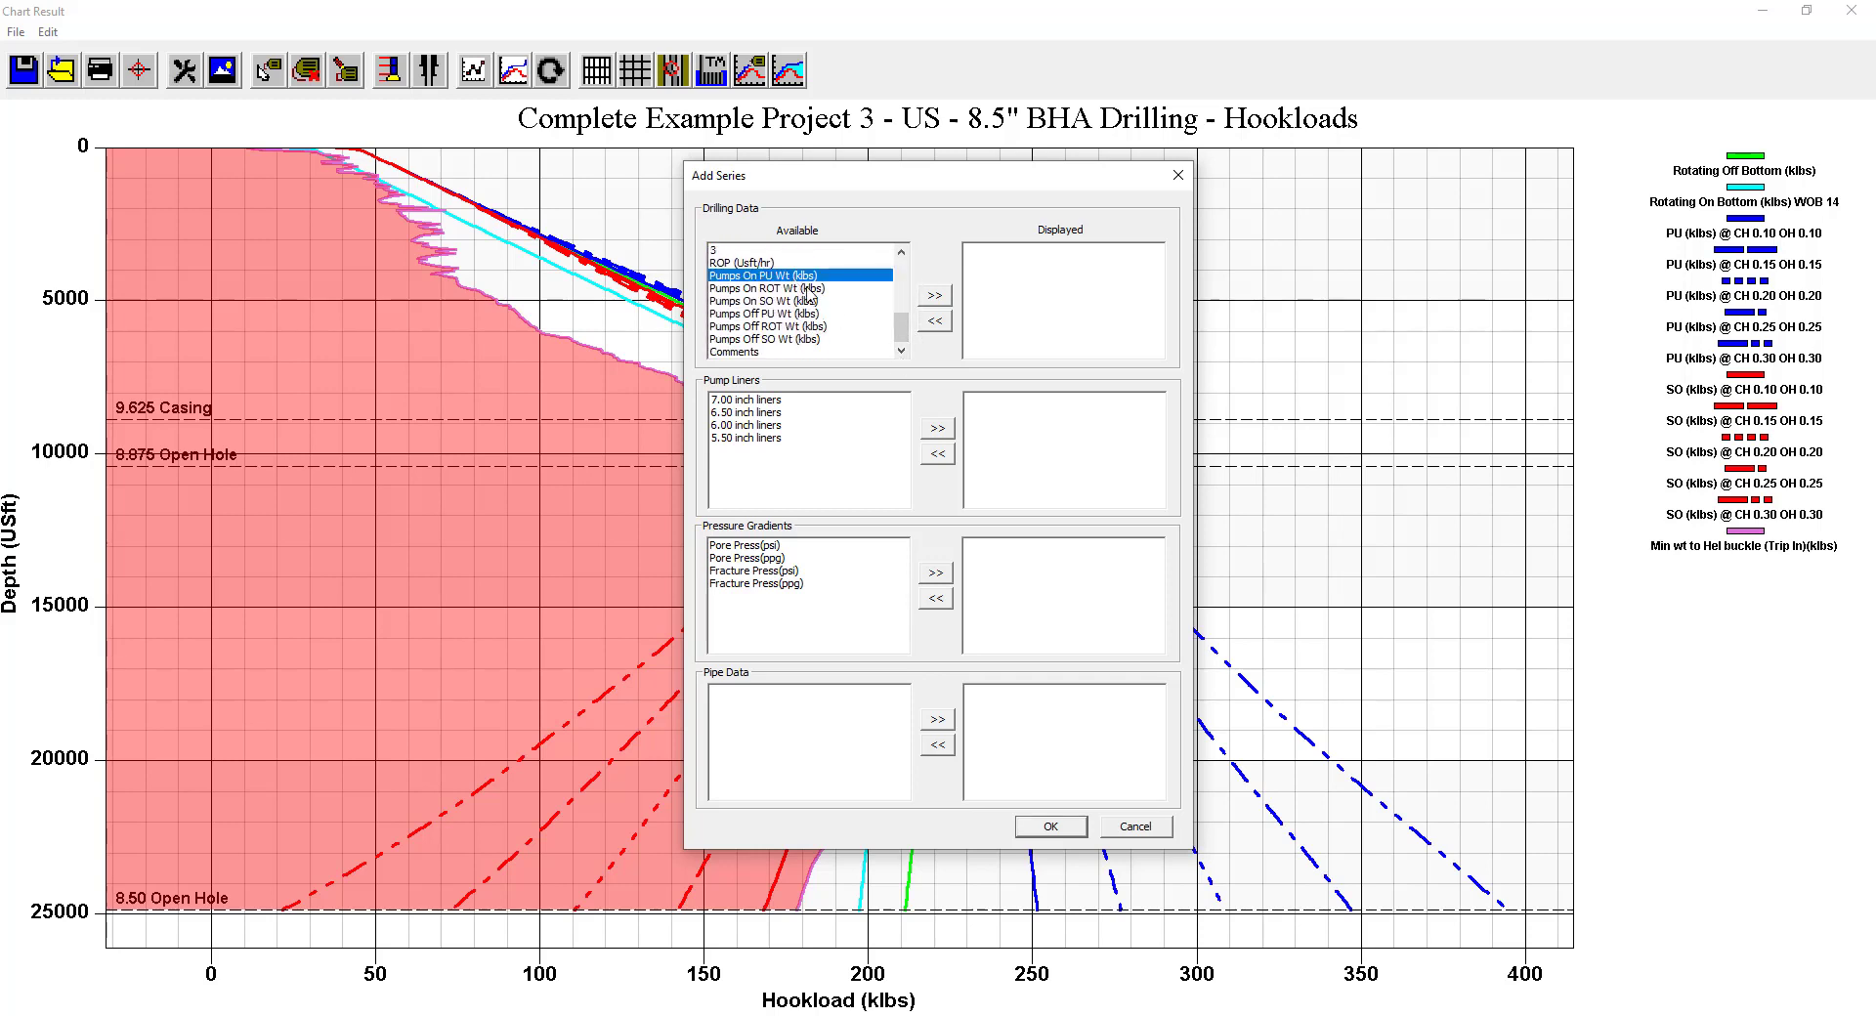
{"action": "left_click", "coordinate": [939, 301]}
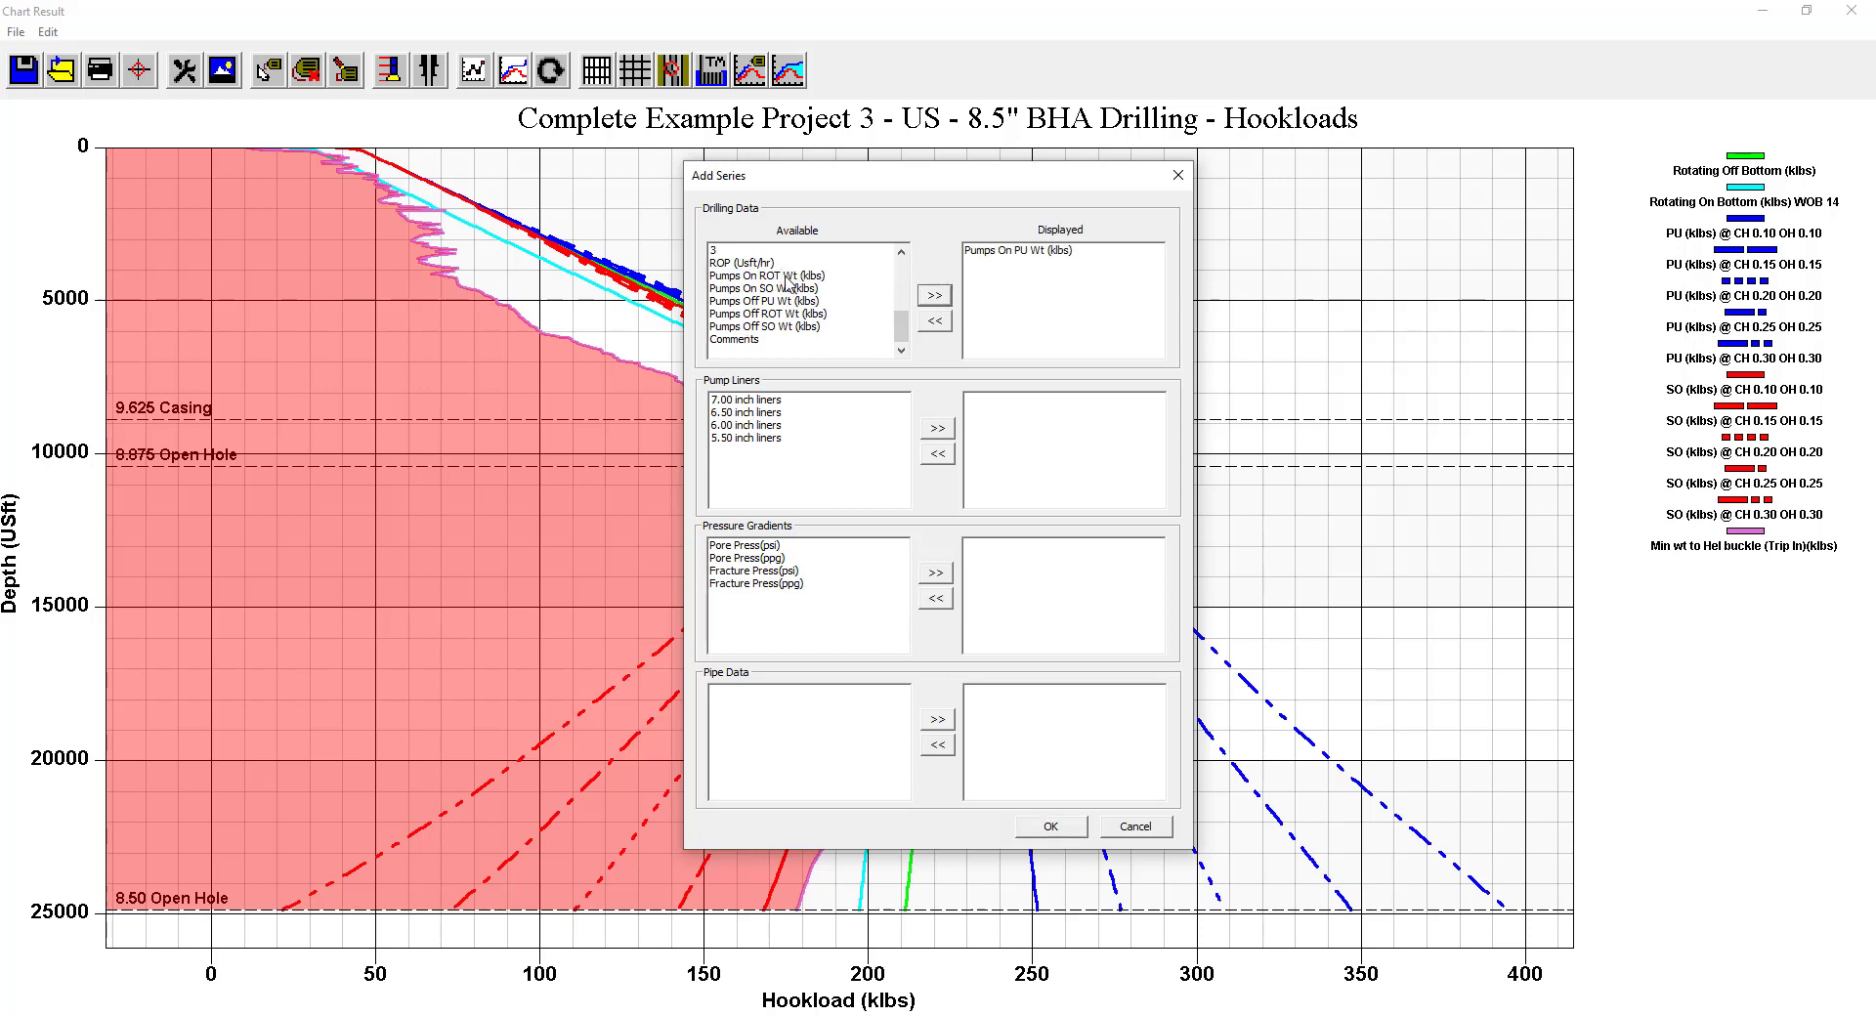
{"action": "left_click", "coordinate": [789, 276]}
{"action": "left_click", "coordinate": [930, 299]}
{"action": "left_click", "coordinate": [821, 277]}
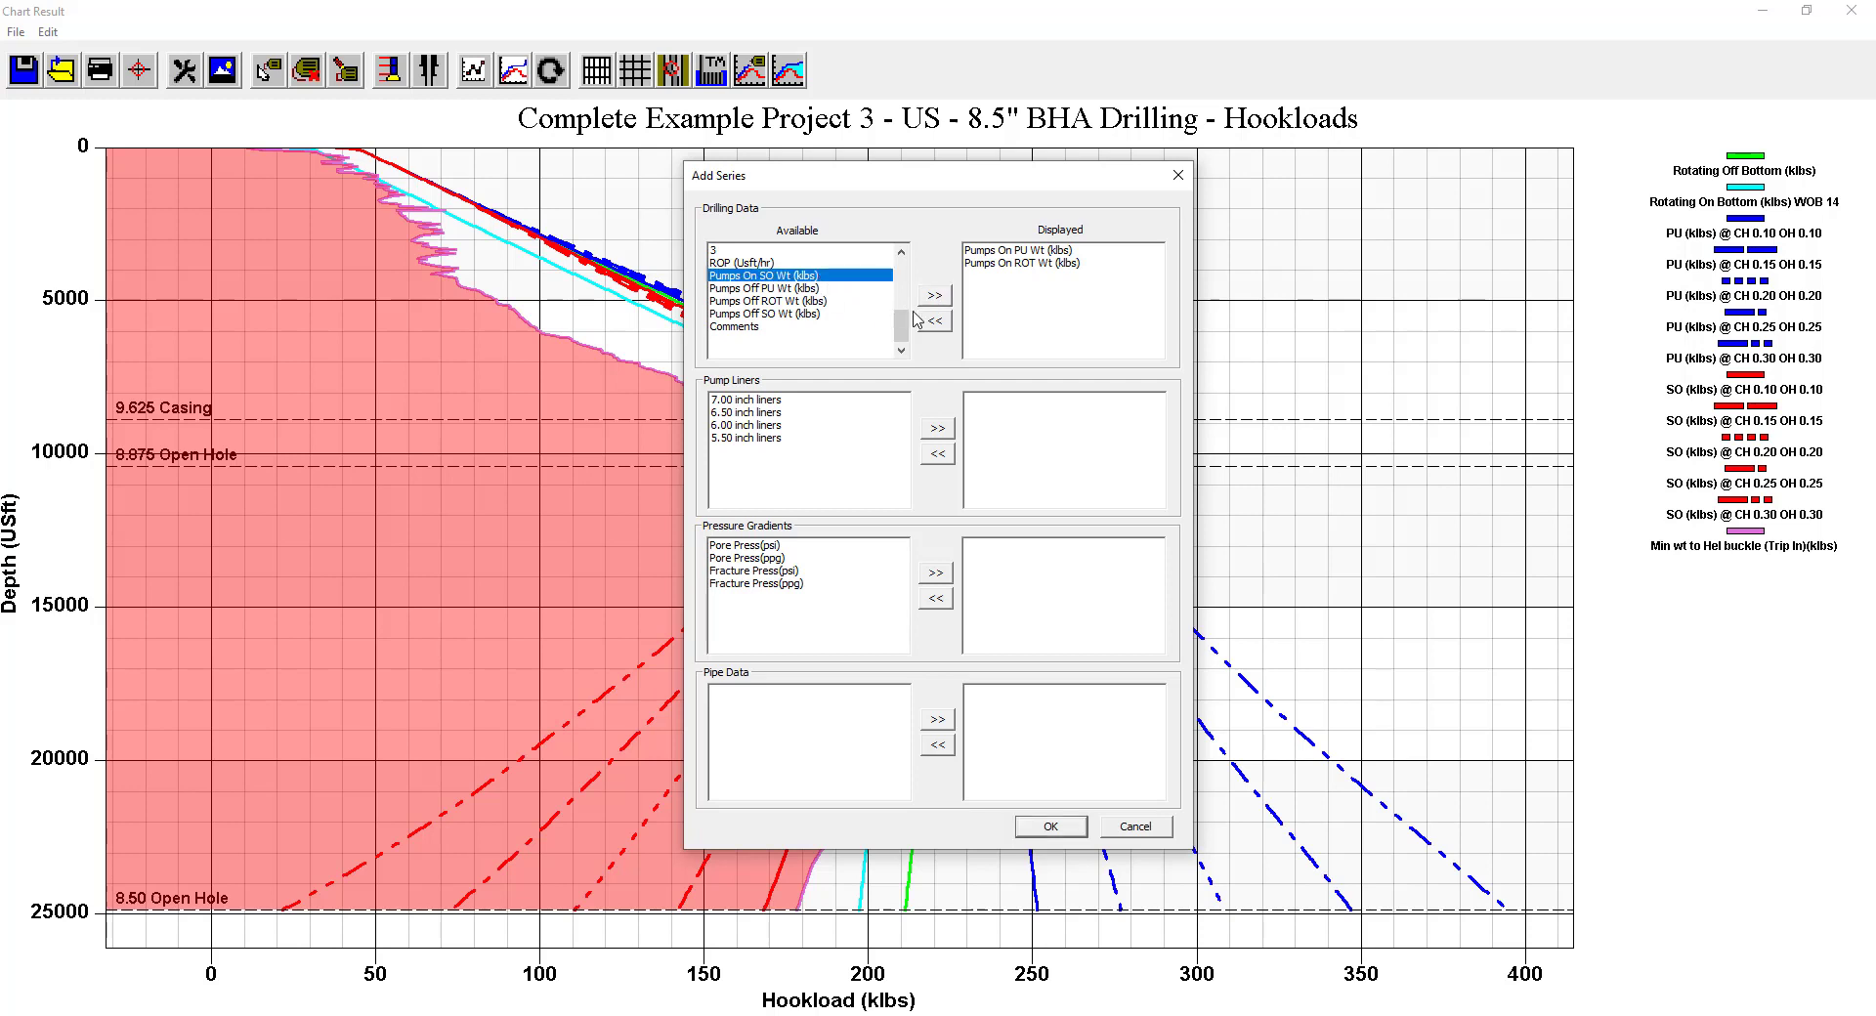
{"action": "left_click", "coordinate": [932, 301]}
{"action": "left_click", "coordinate": [1074, 832]}
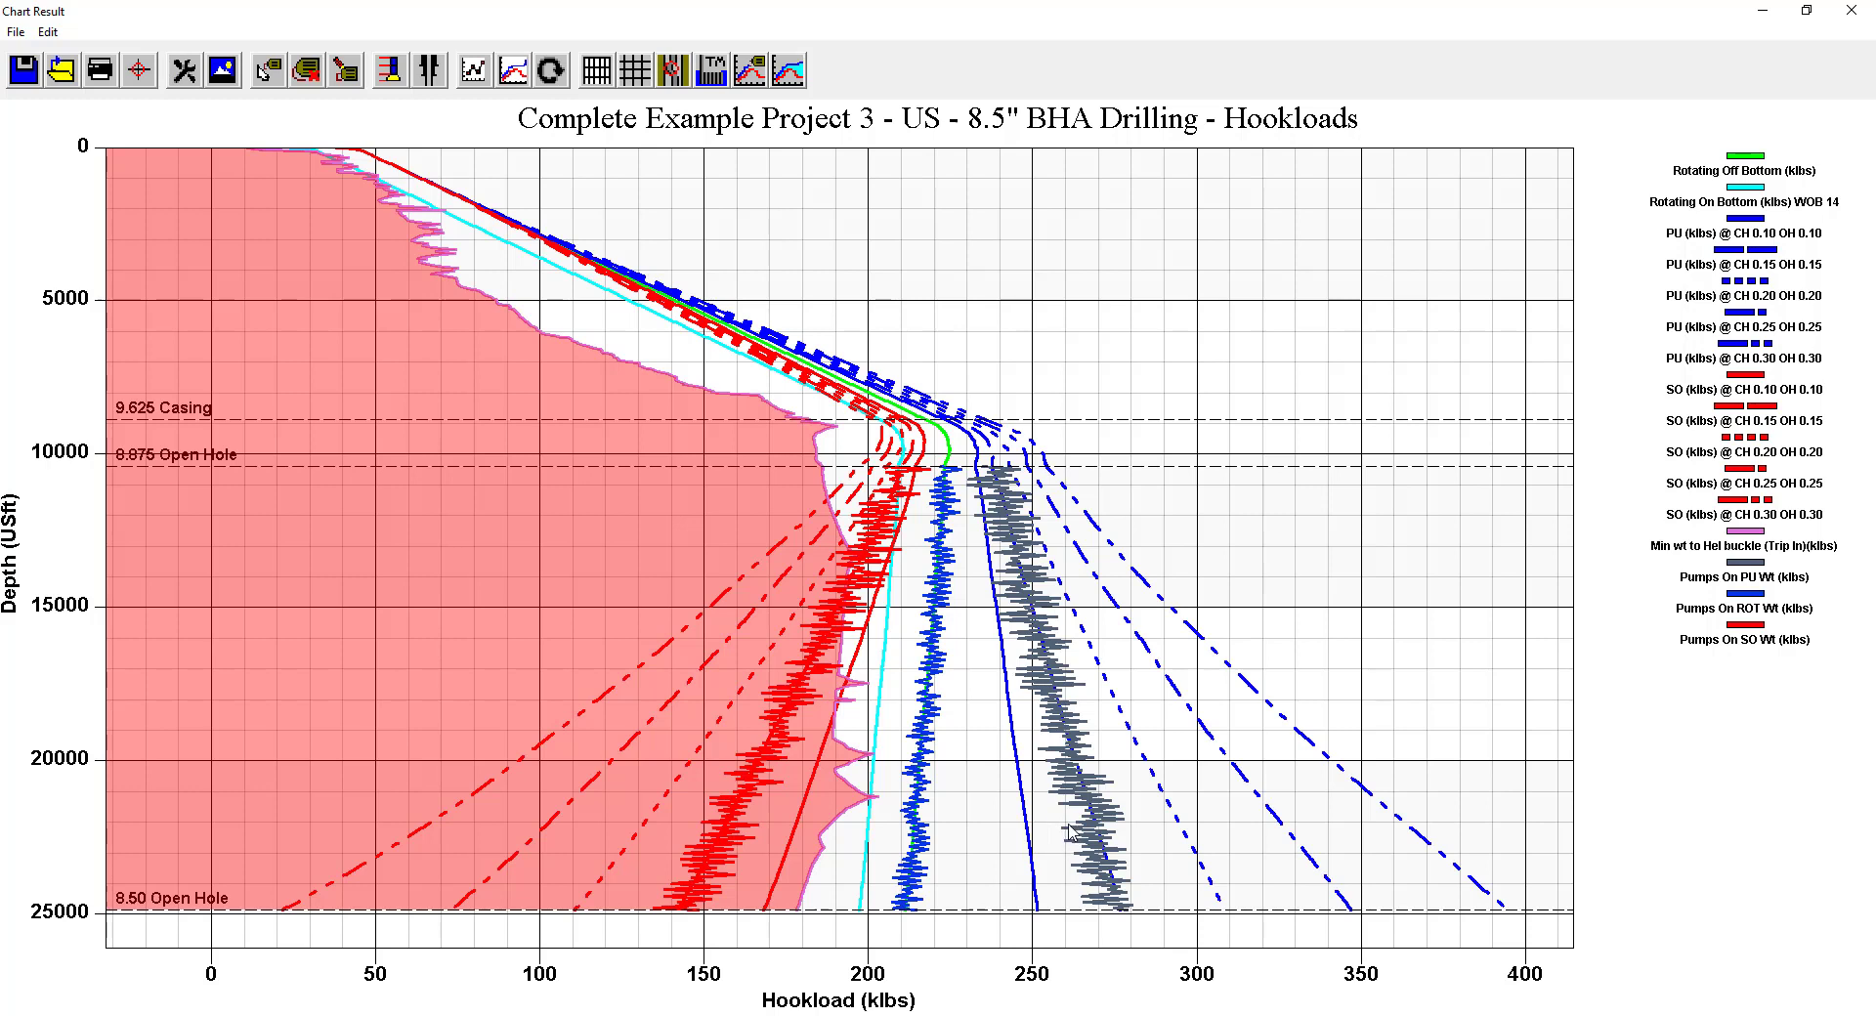
Review the Hookloads chart's series visibility list and the style settings of the Pumps On series without changes, and close the chart.
{"action": "left_click", "coordinate": [514, 72]}
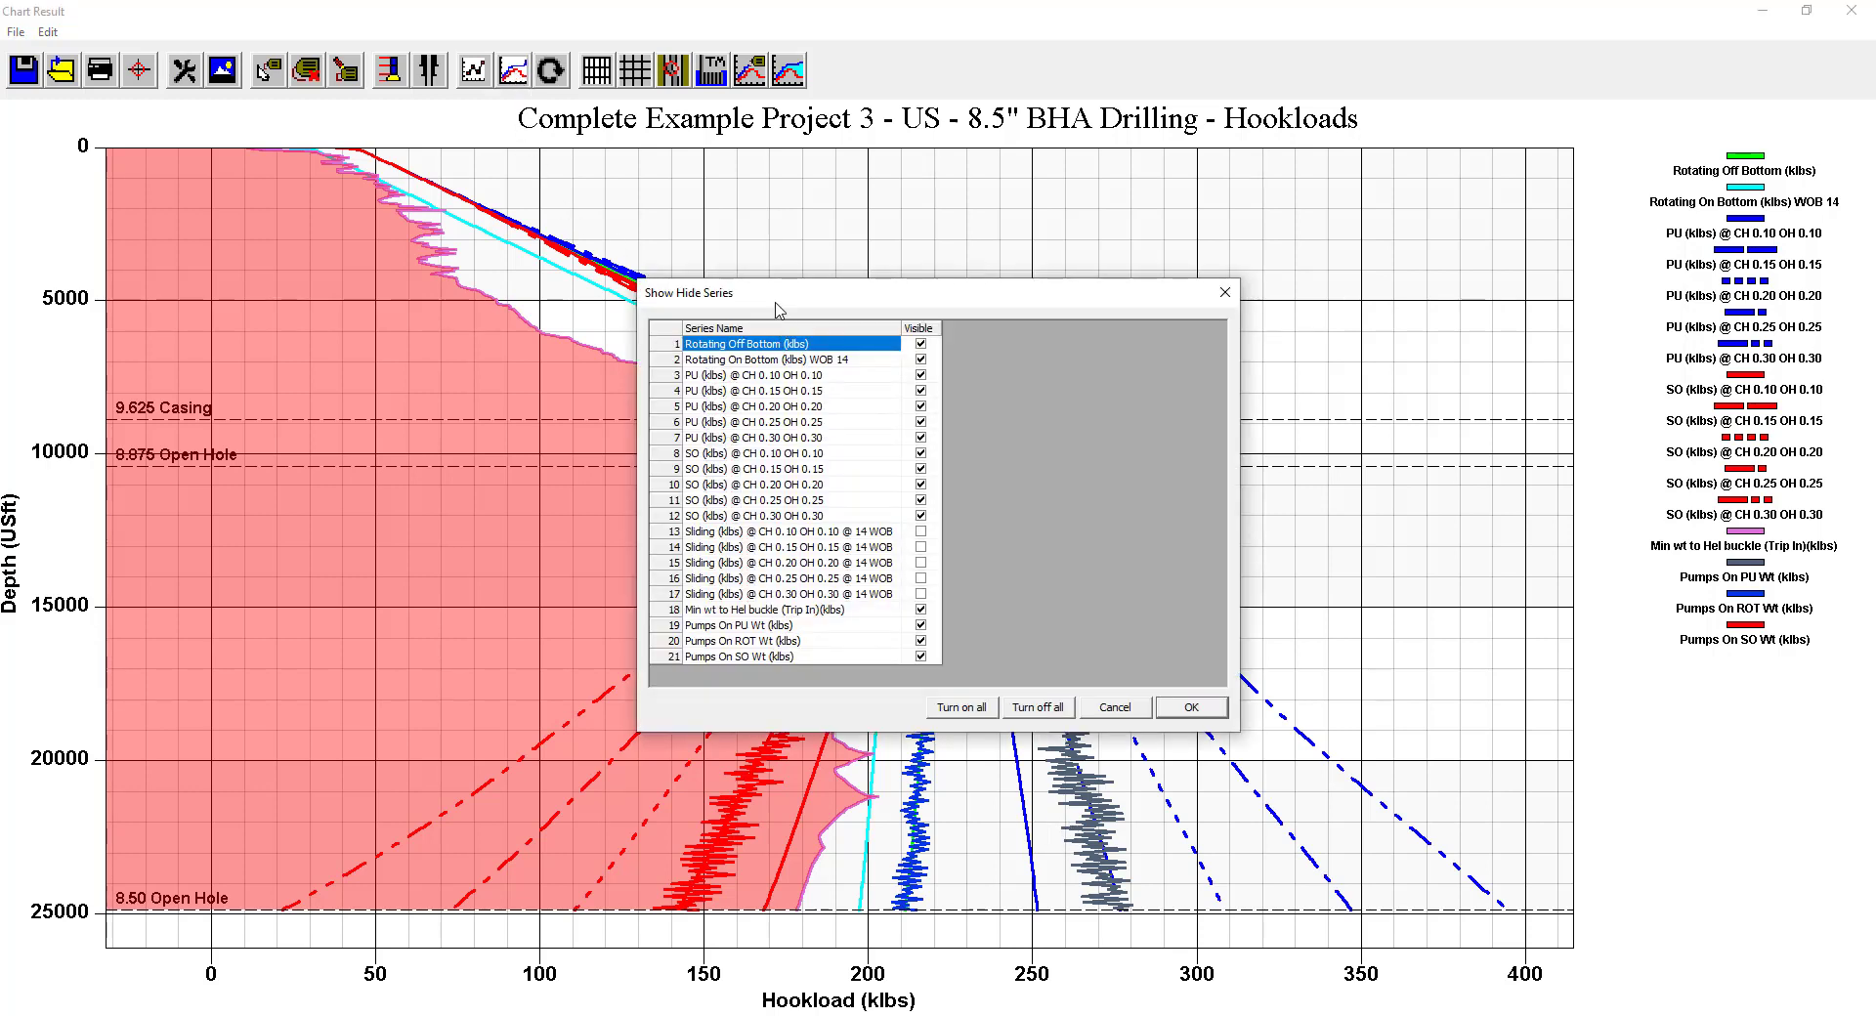
{"action": "left_click", "coordinate": [1124, 711]}
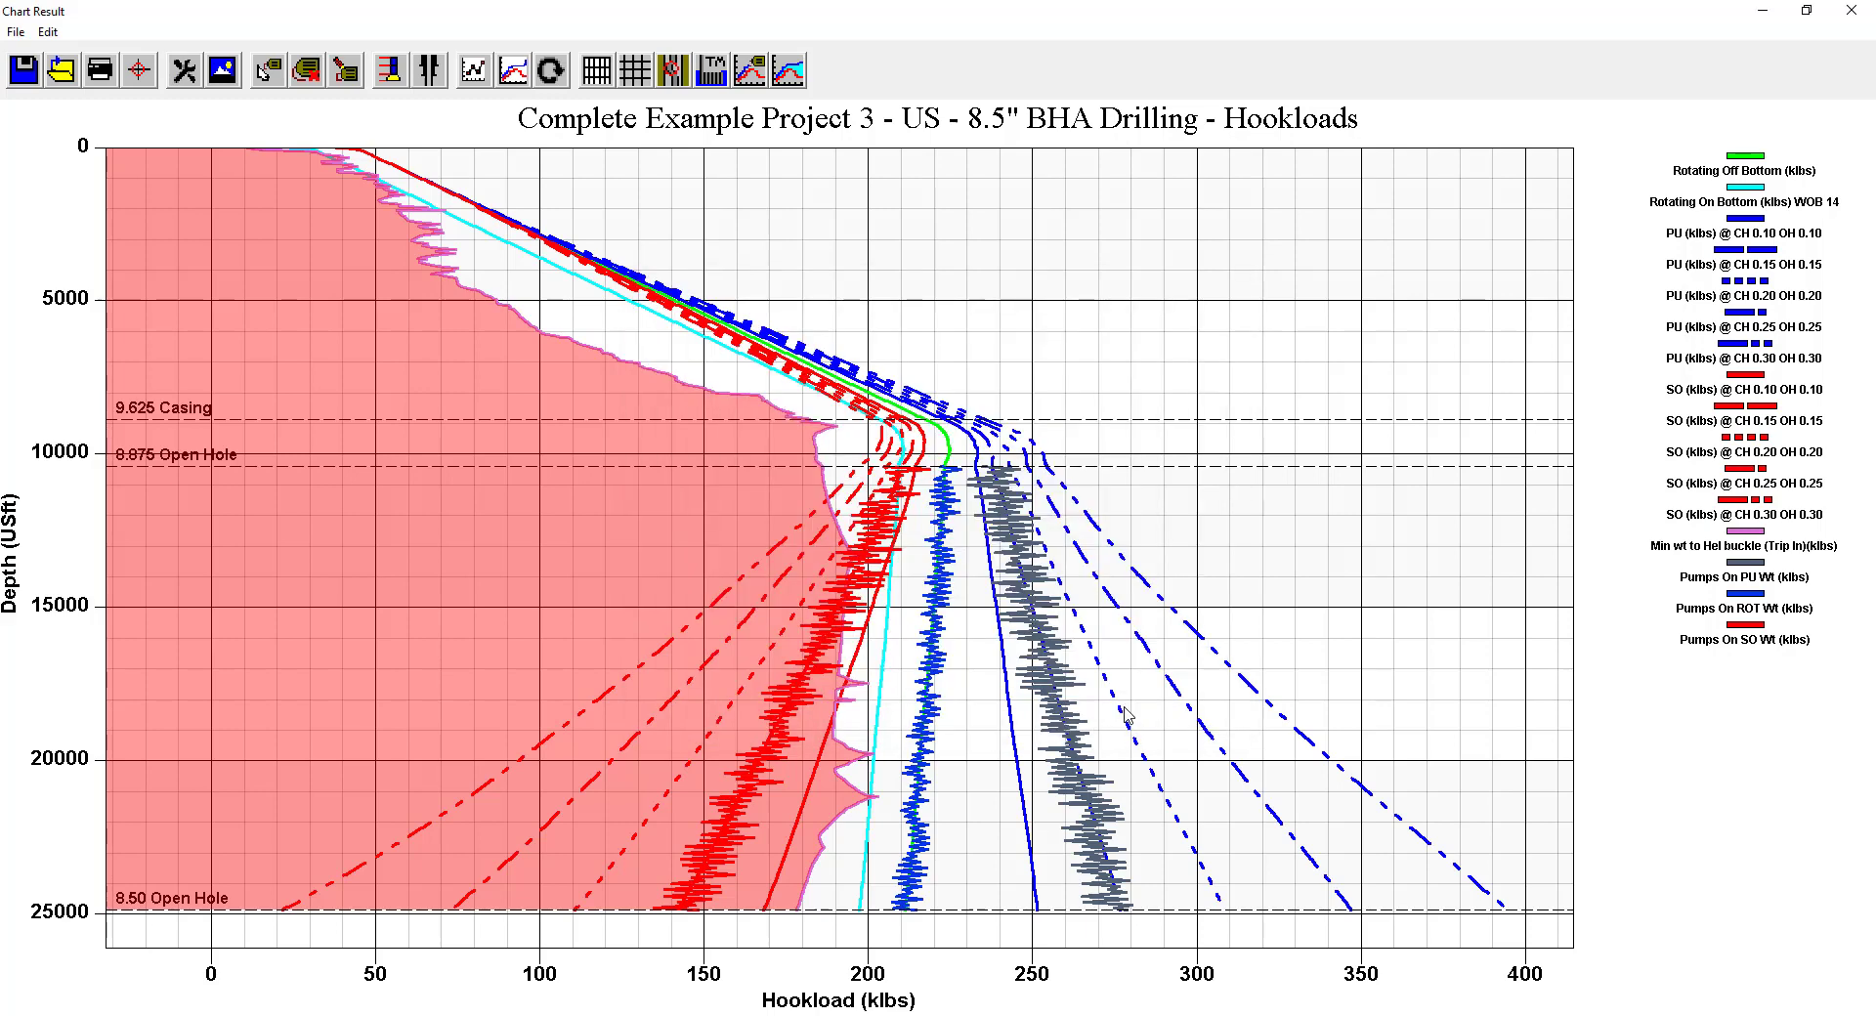
{"action": "double_click", "coordinate": [1047, 279]}
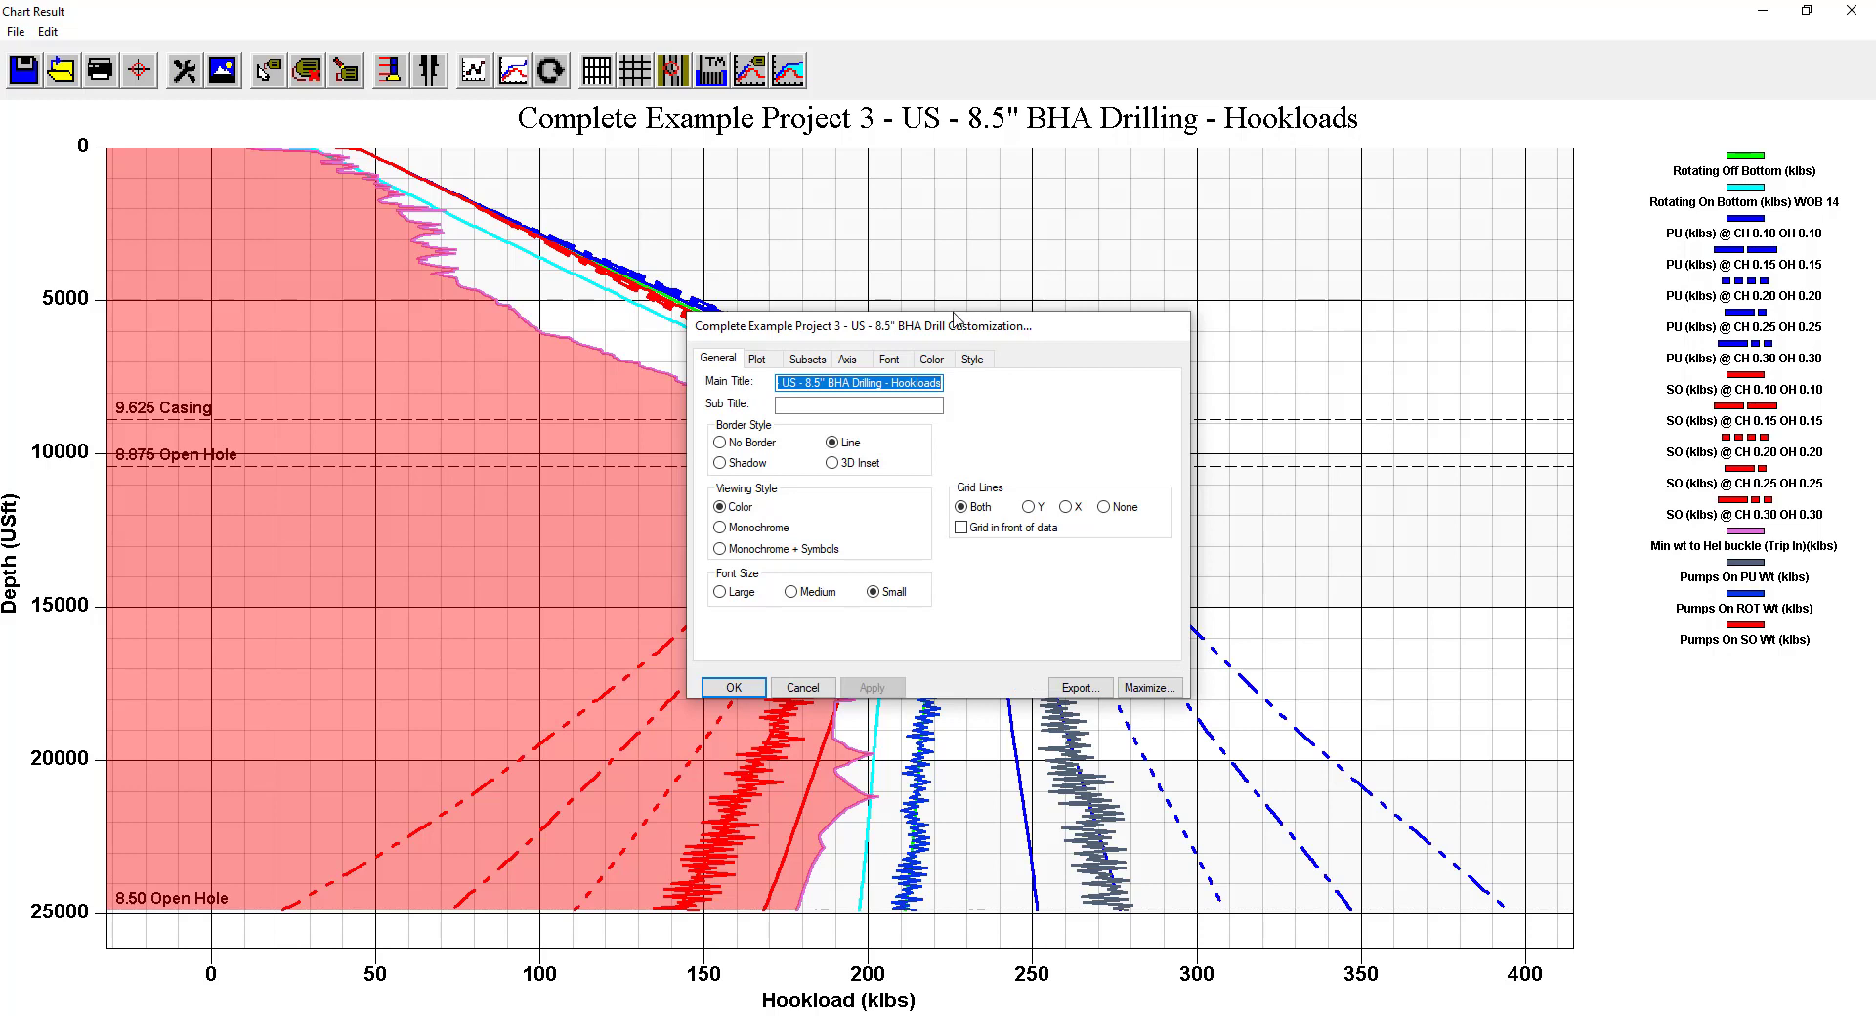
{"action": "left_click", "coordinate": [972, 359]}
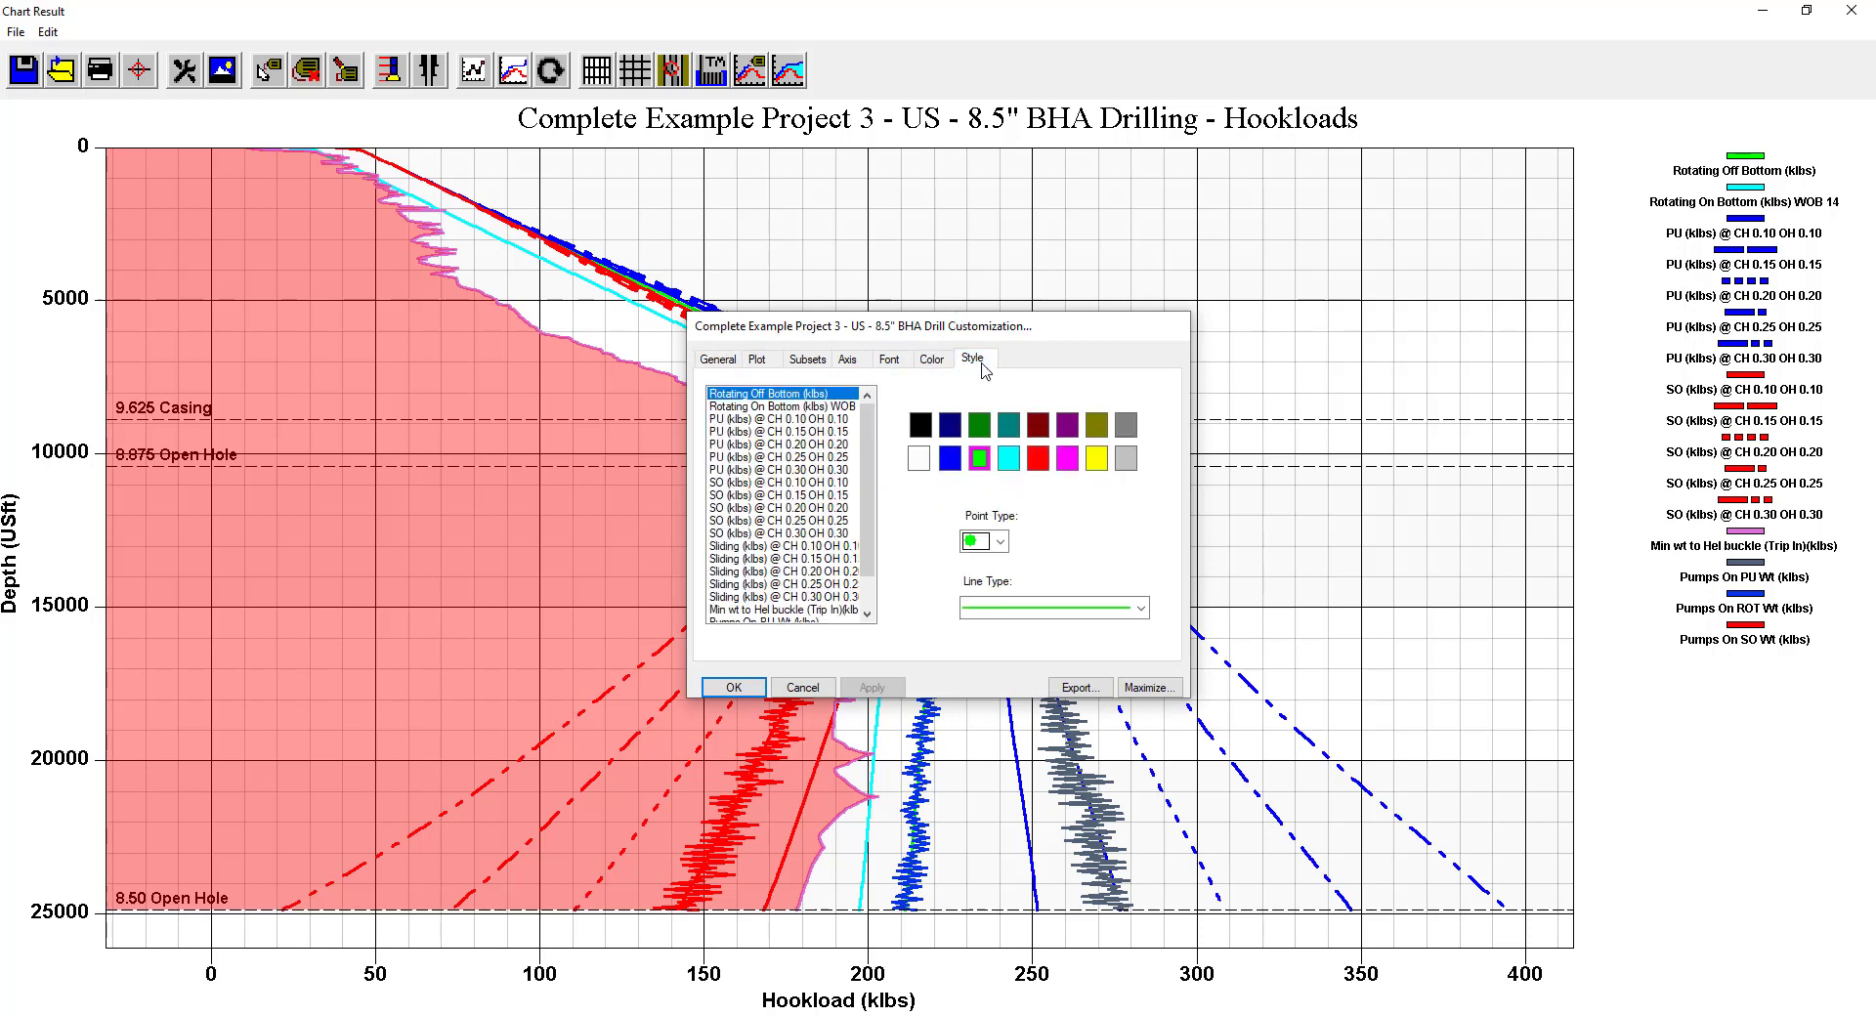
{"action": "scroll", "coordinate": [883, 477], "scroll_direction": "down", "scroll_amount": 5}
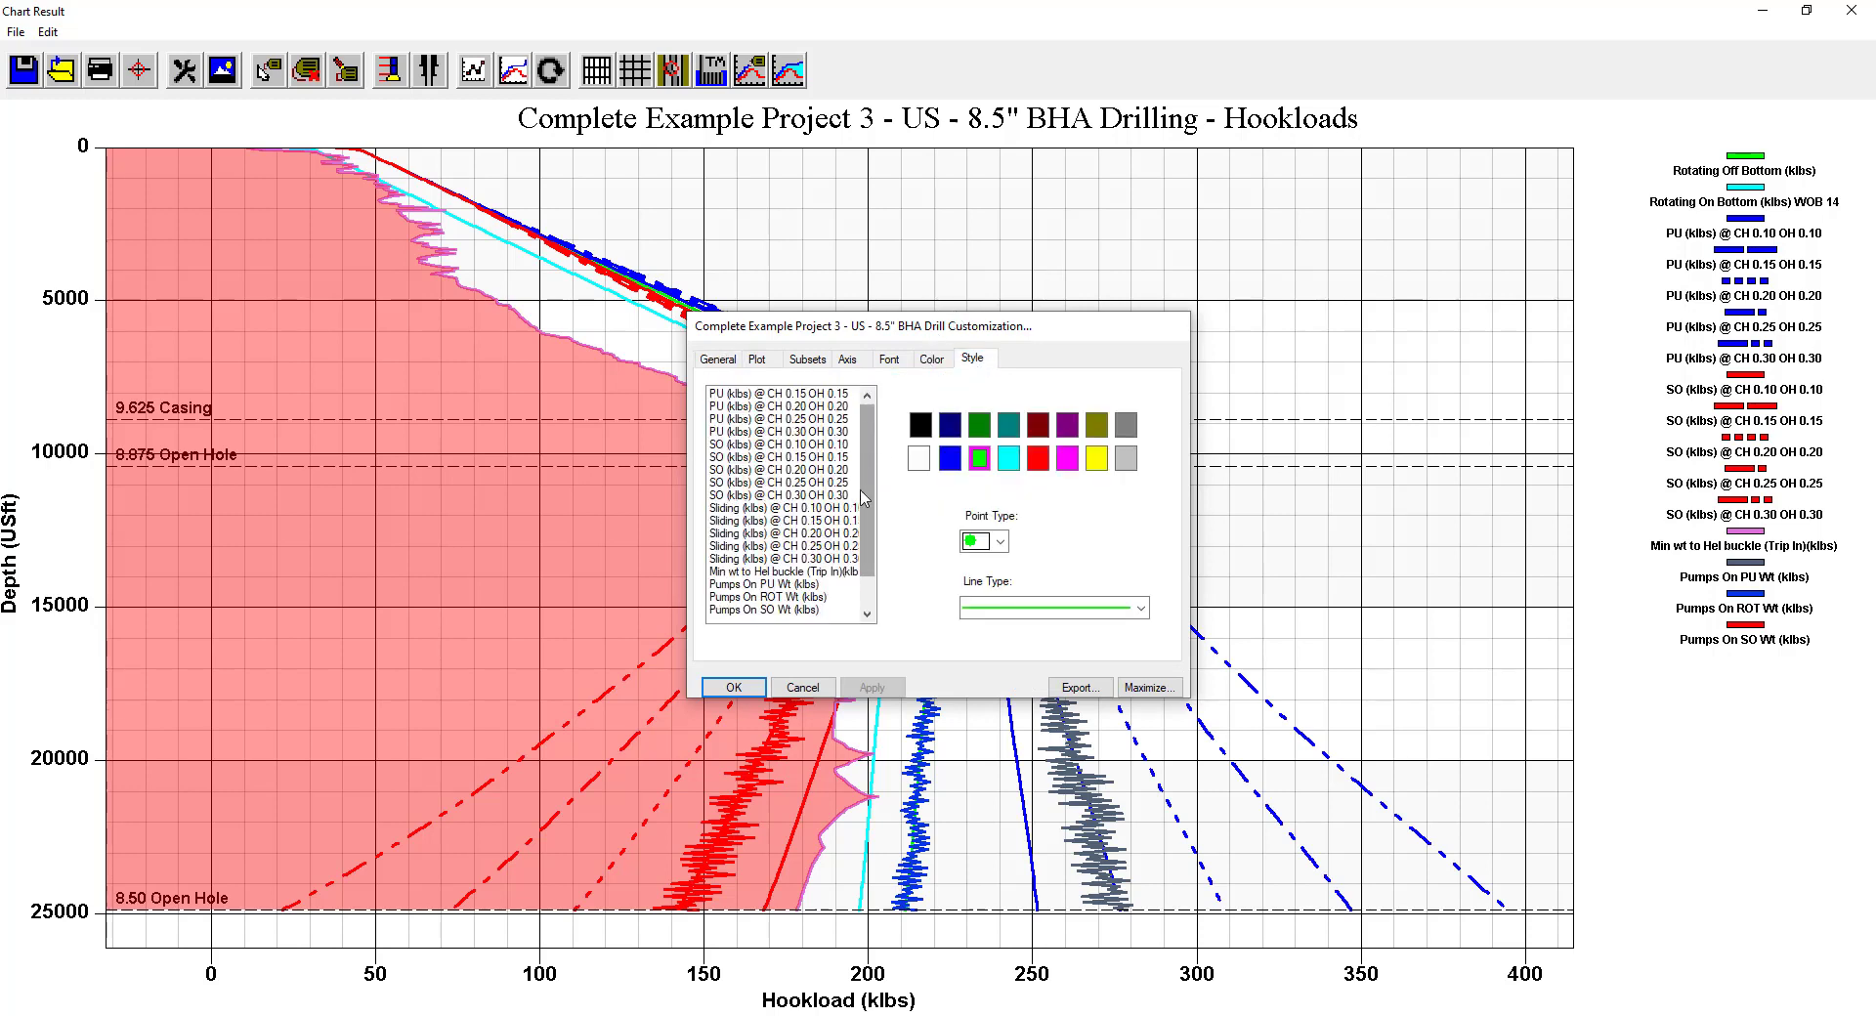
{"action": "left_click", "coordinate": [797, 585]}
{"action": "left_click", "coordinate": [800, 597]}
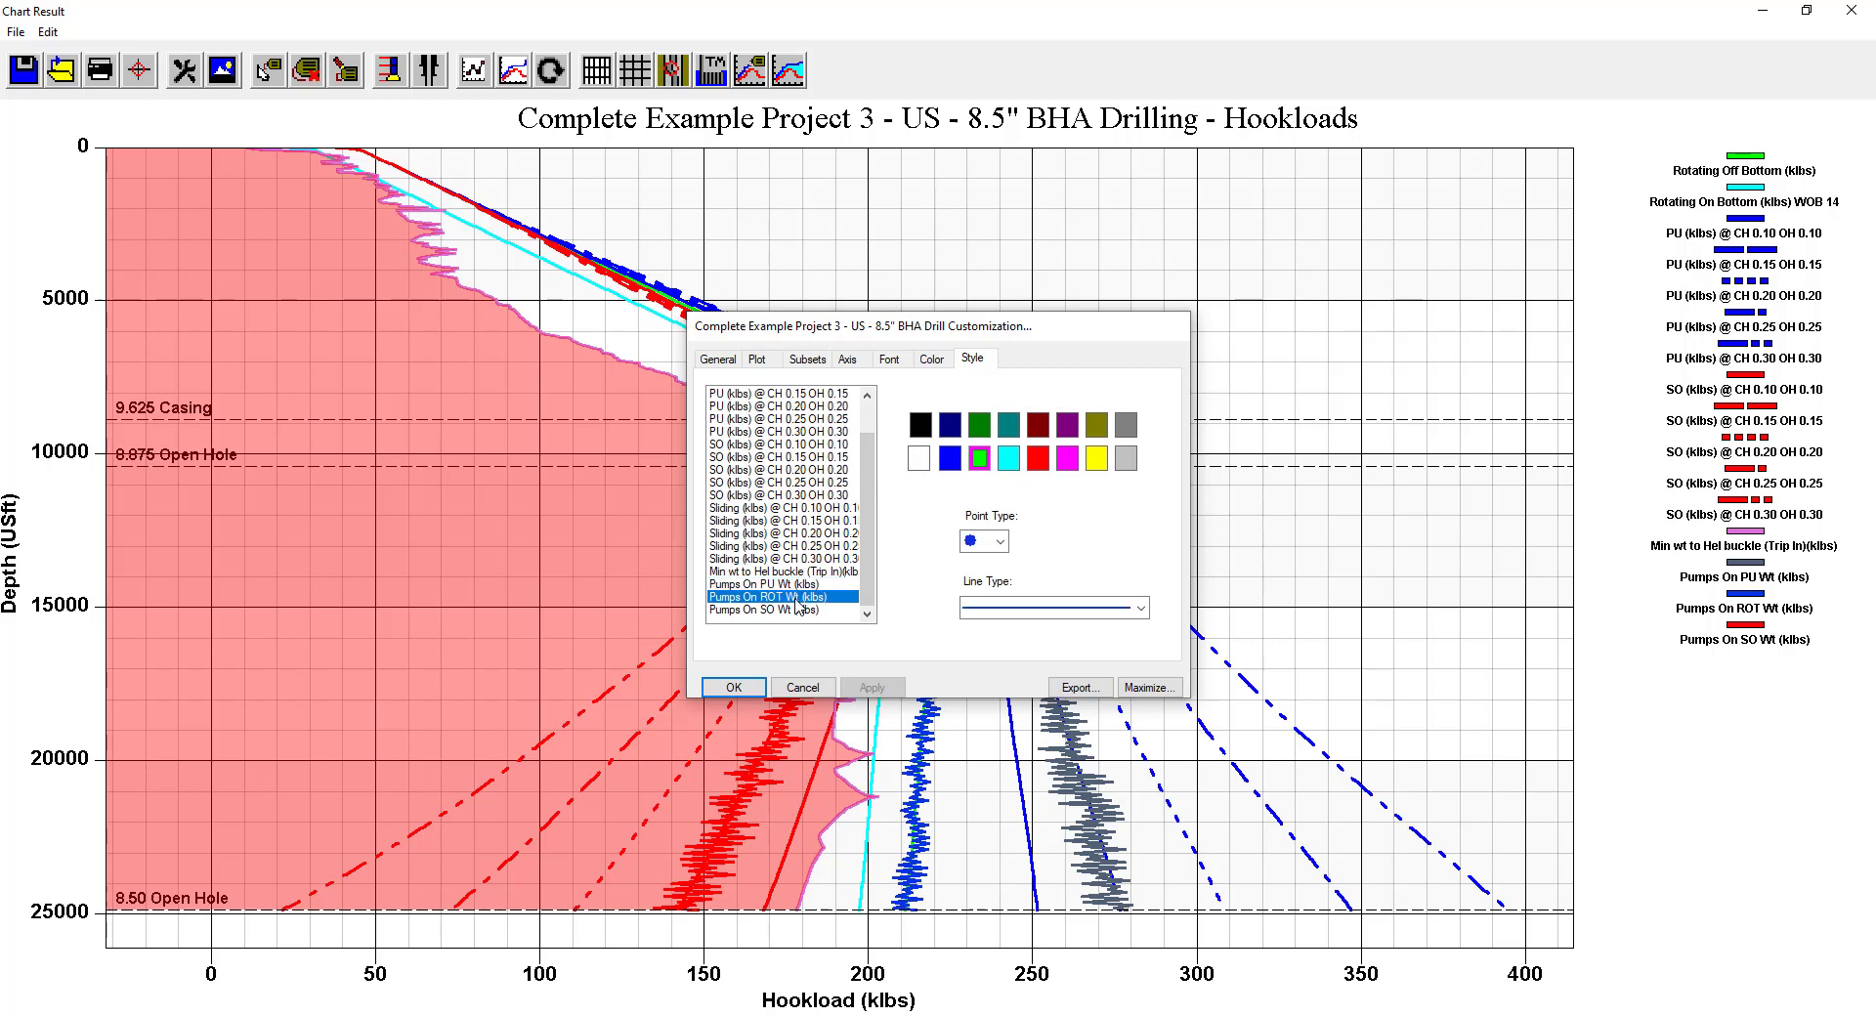
{"action": "left_click", "coordinate": [786, 691]}
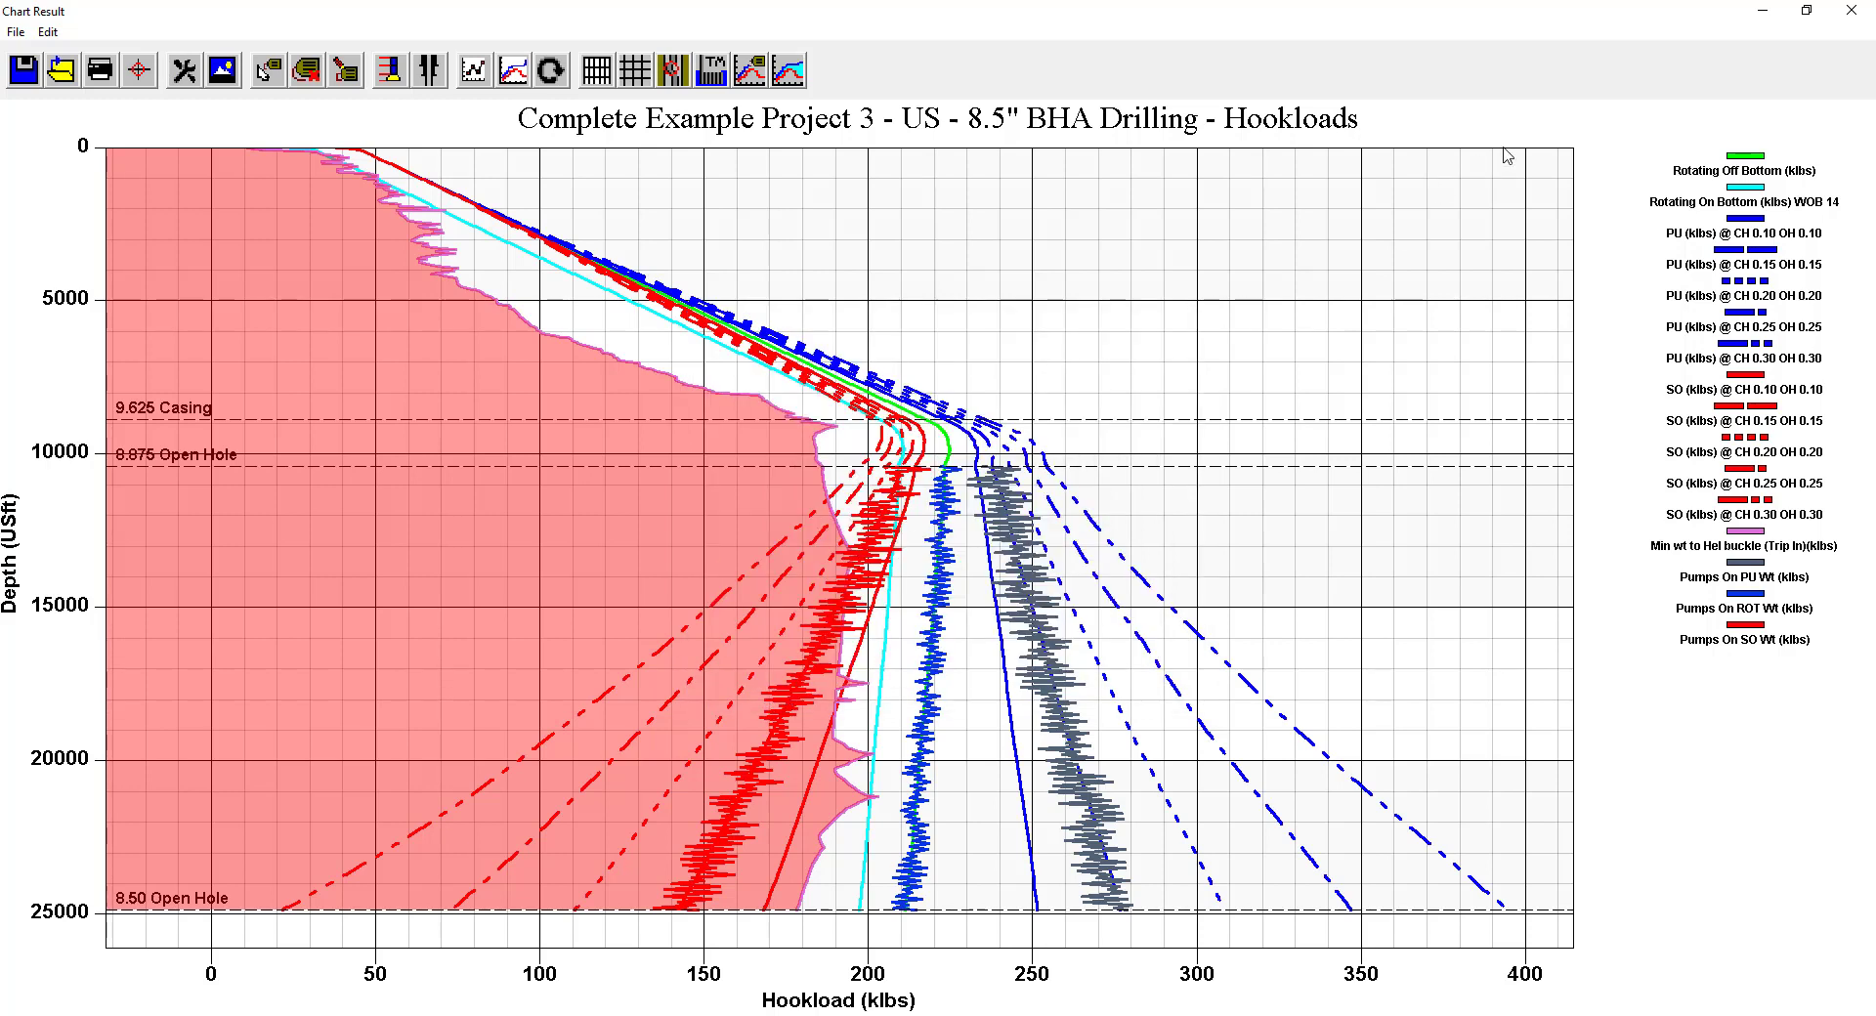
{"action": "left_click", "coordinate": [1849, 14]}
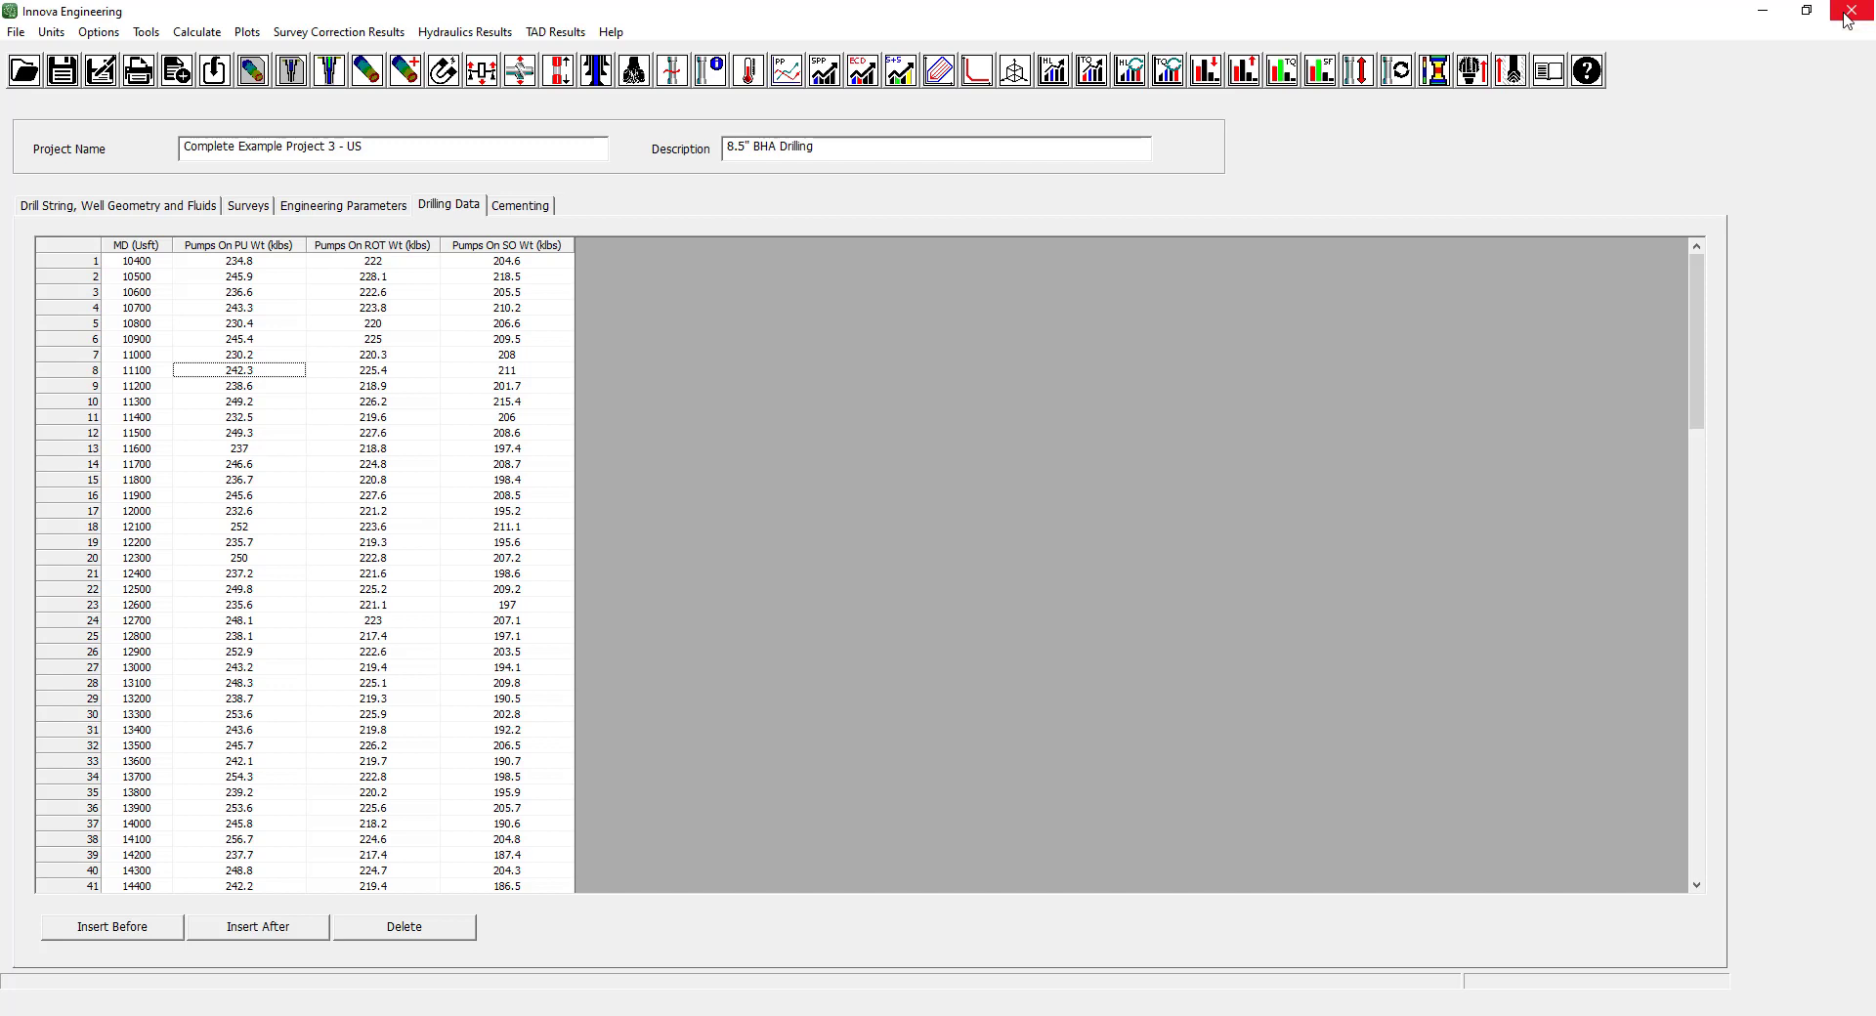
Check the option for including drilling data in the calculation and look over the available calculations.
{"action": "left_click", "coordinate": [108, 34]}
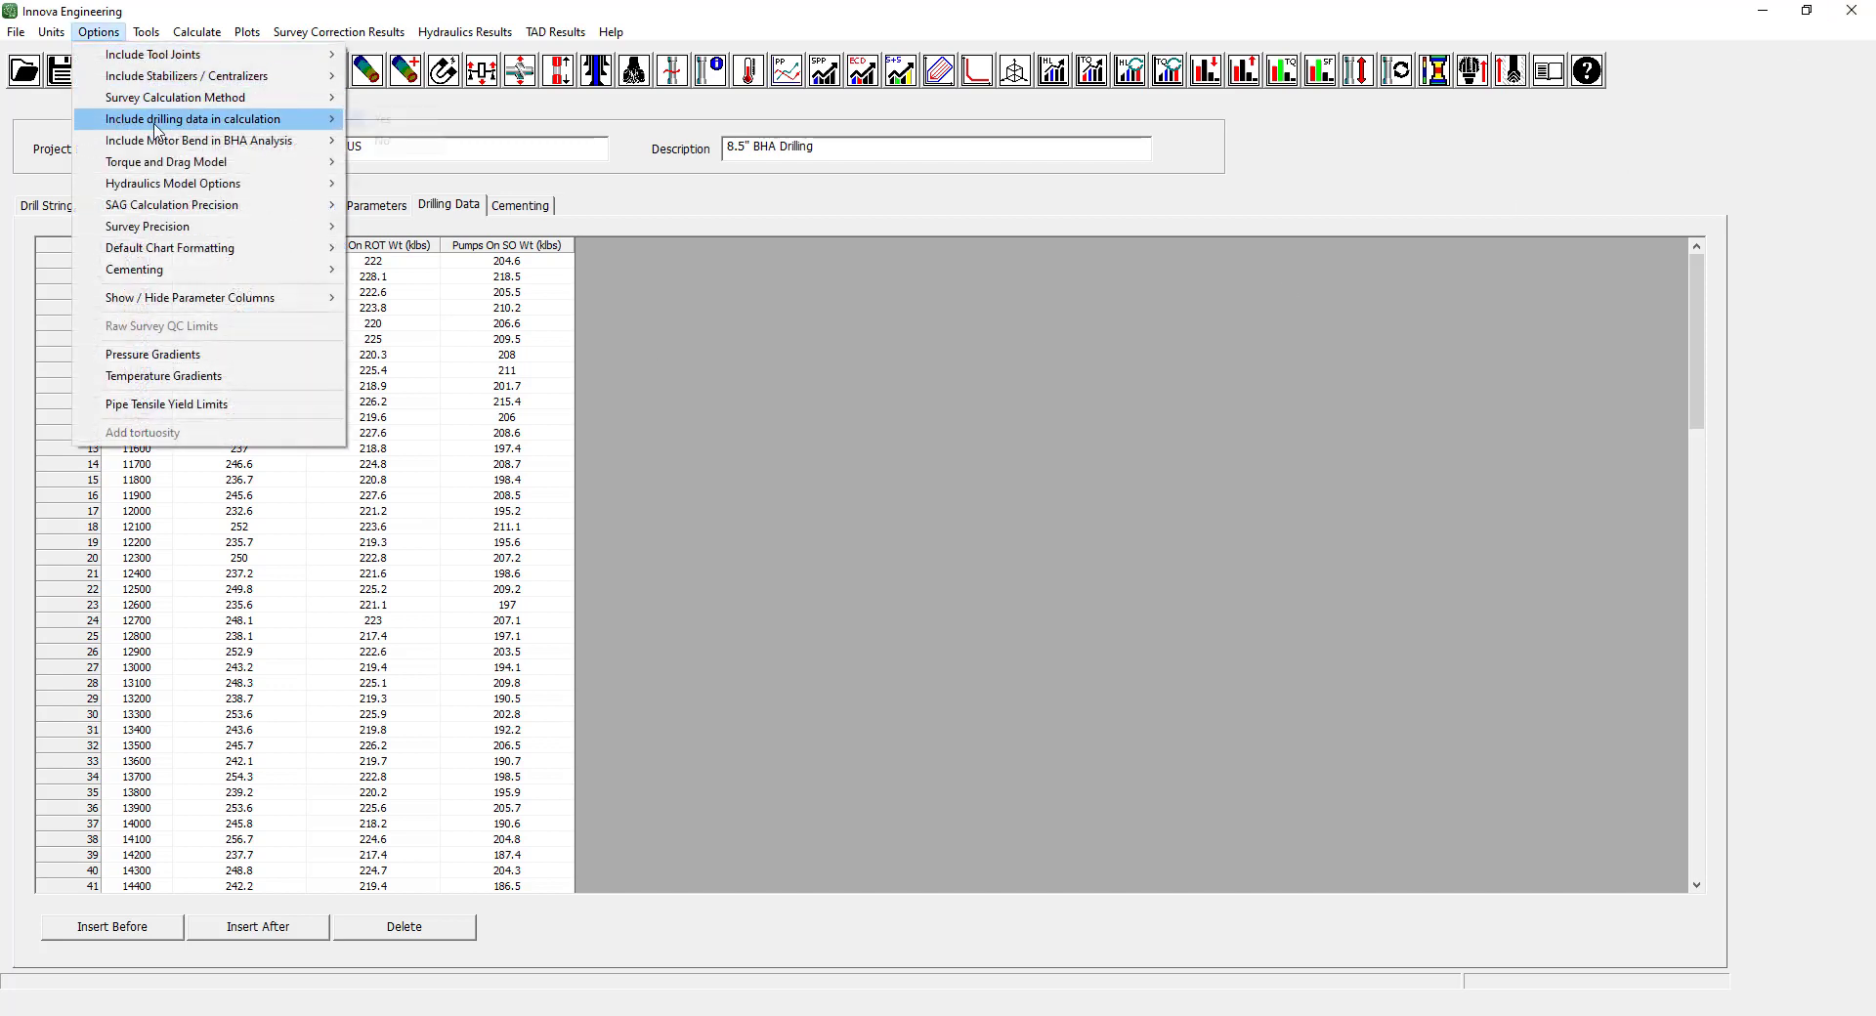
{"action": "mouse_move", "coordinate": [153, 124]}
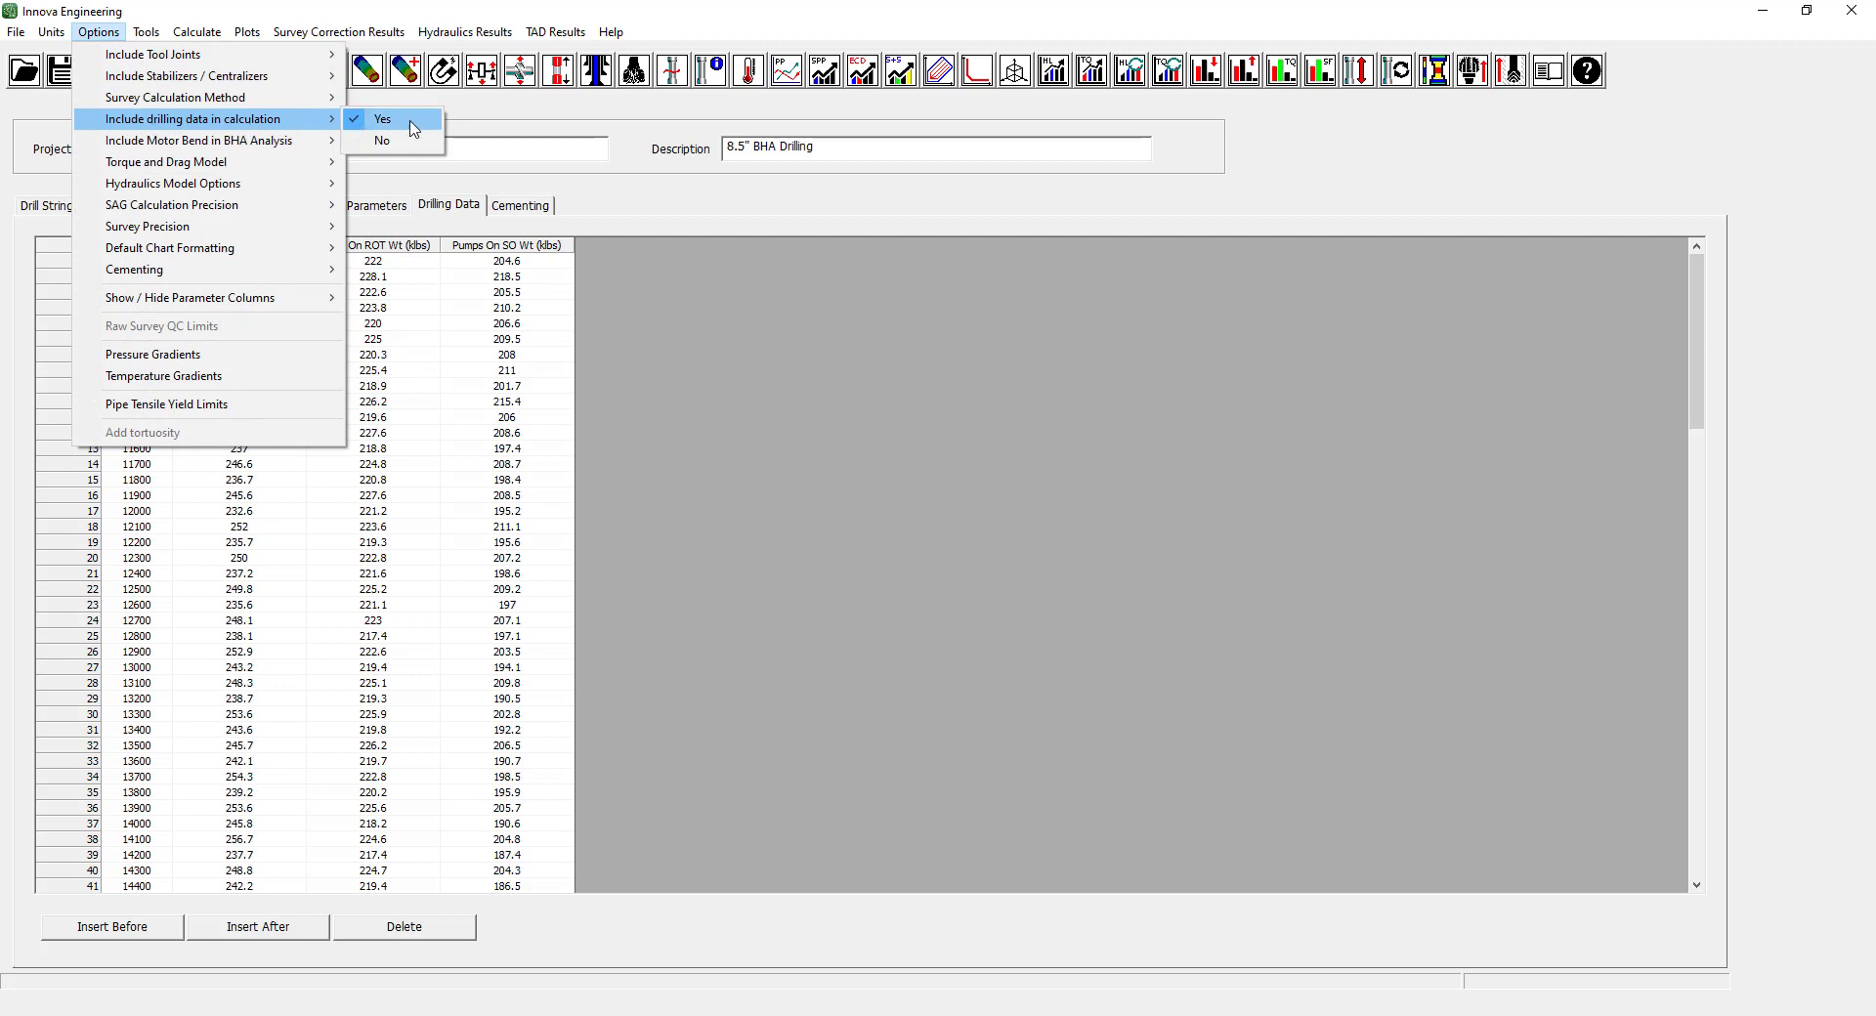
{"action": "left_click", "coordinate": [373, 575]}
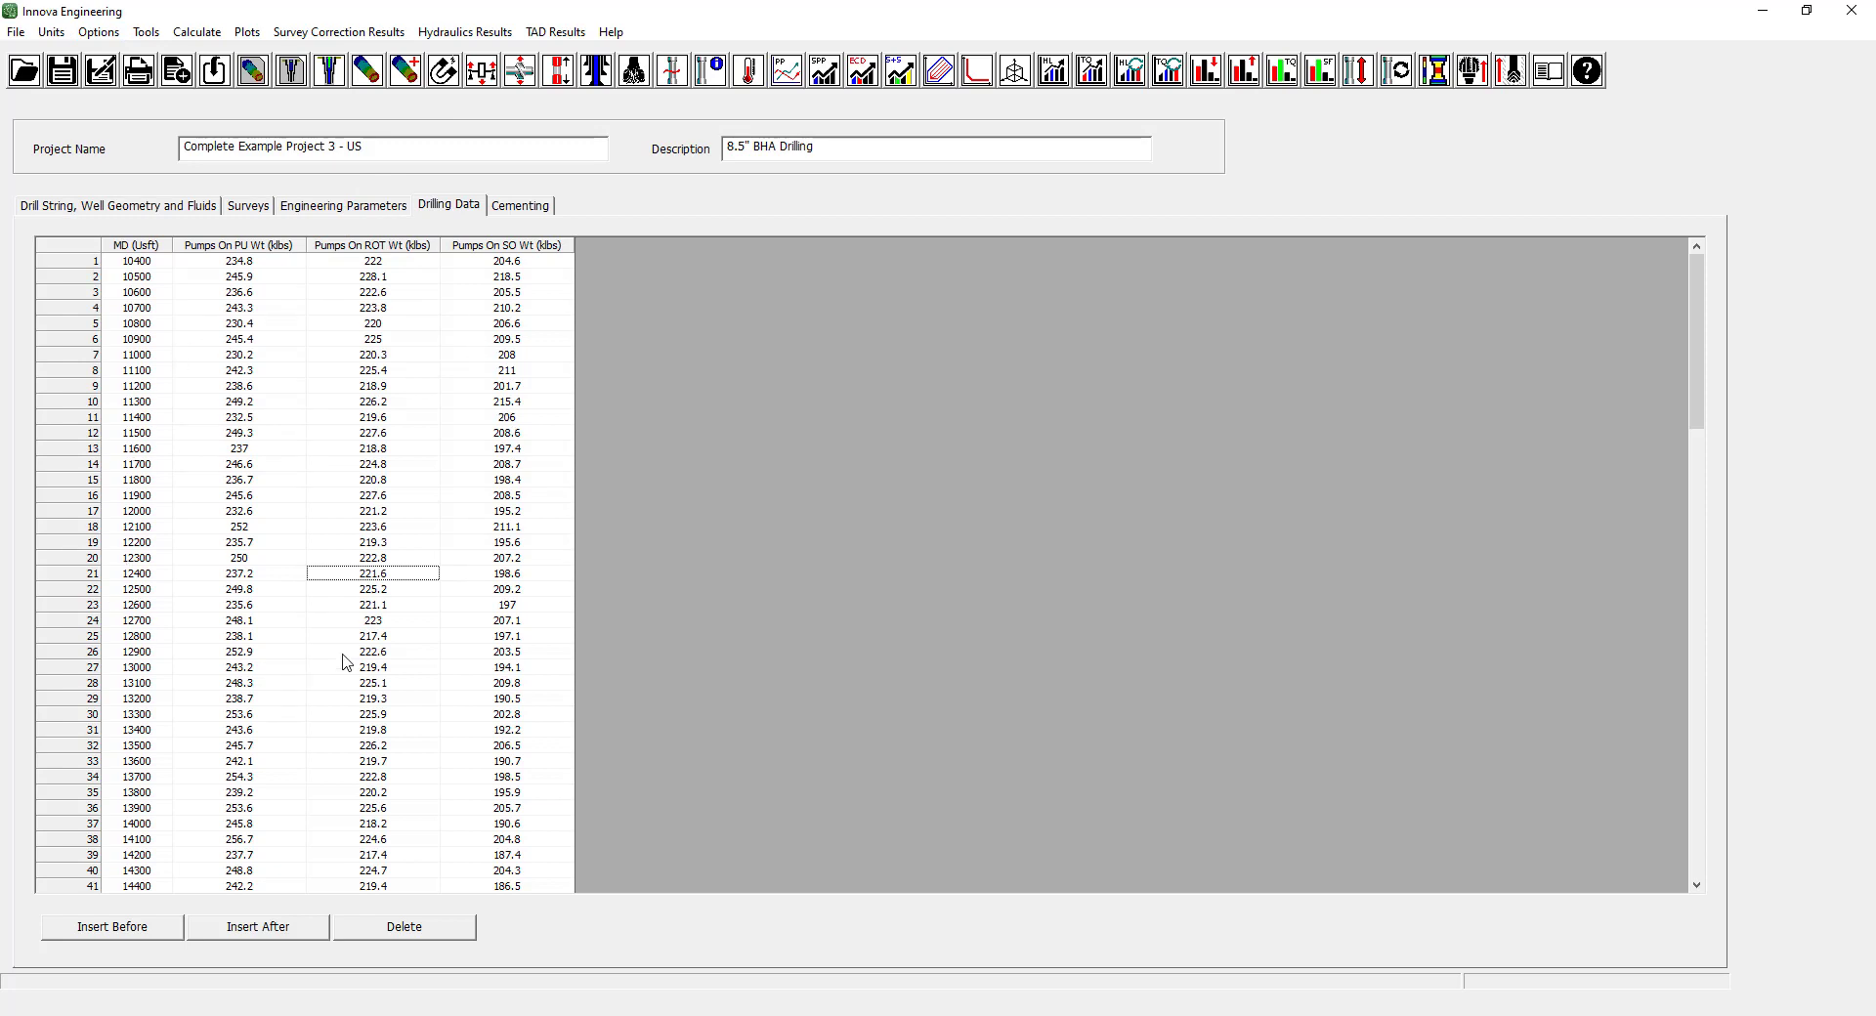
{"action": "left_click", "coordinate": [199, 35]}
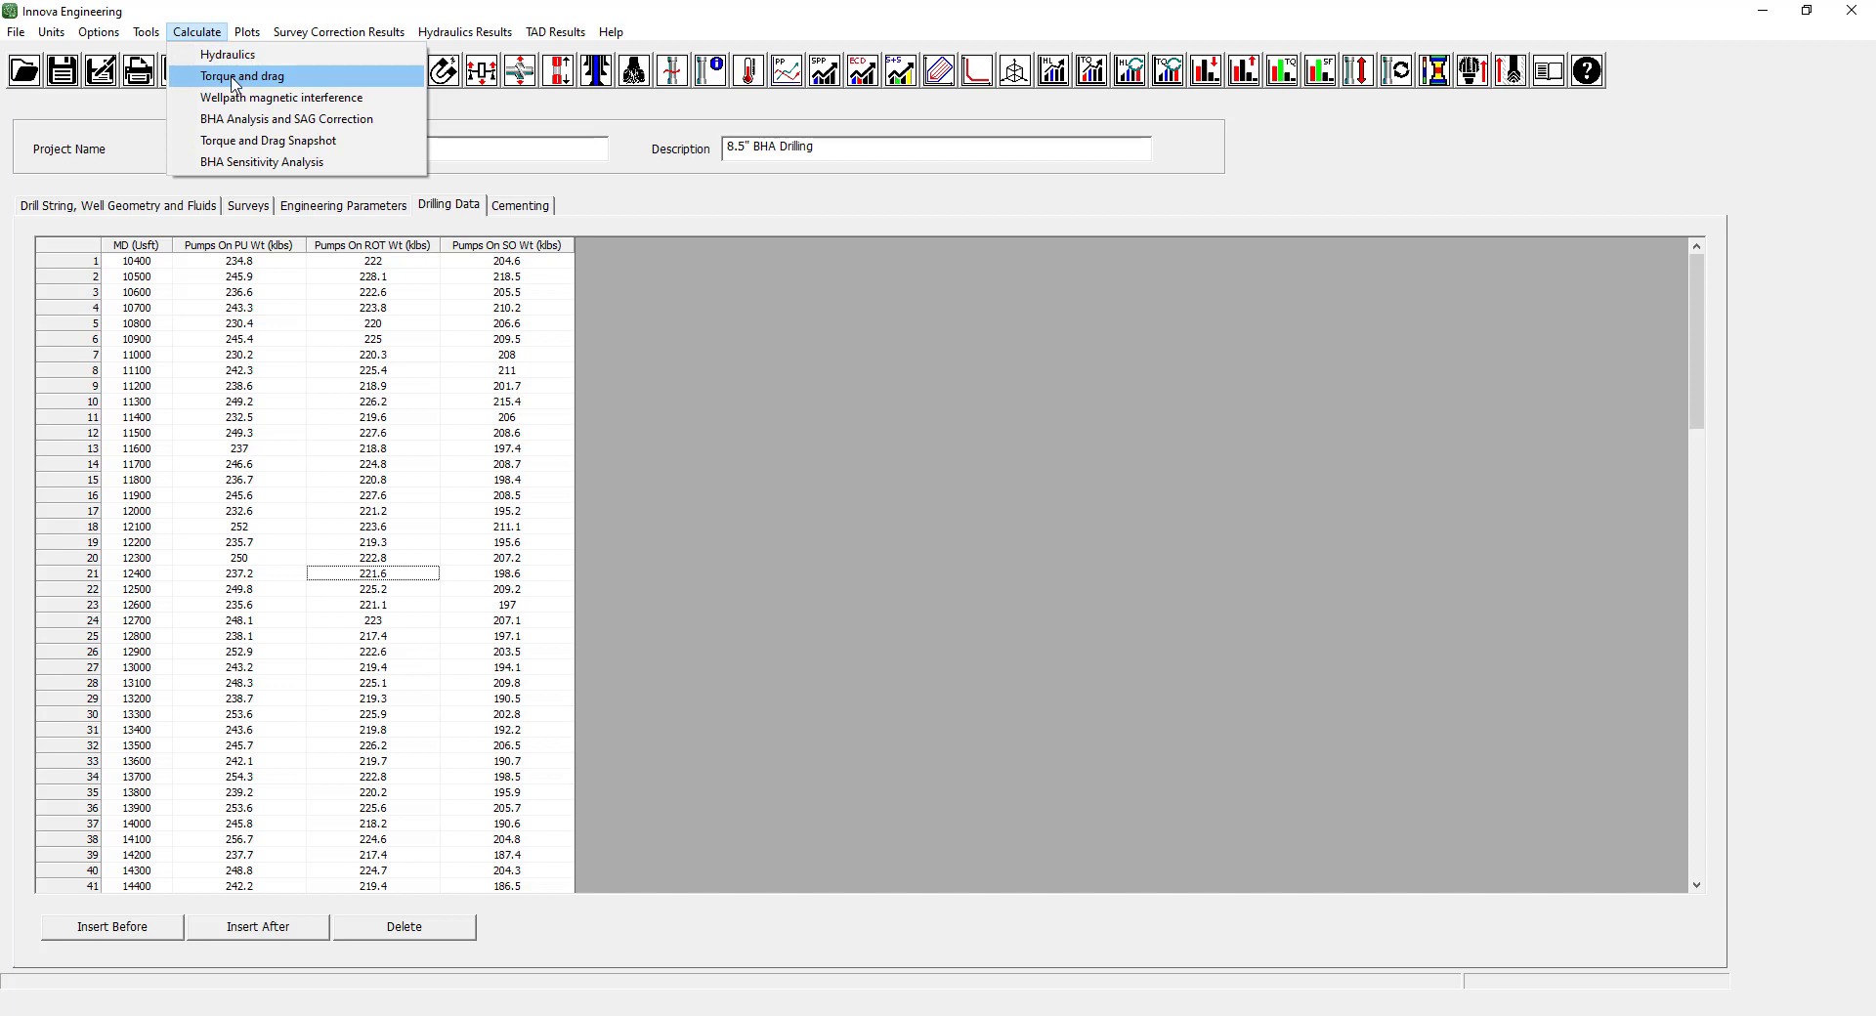
Show the MW parameter column in the drilling data grid and clear all existing data rows.
{"action": "mouse_move", "coordinate": [99, 31]}
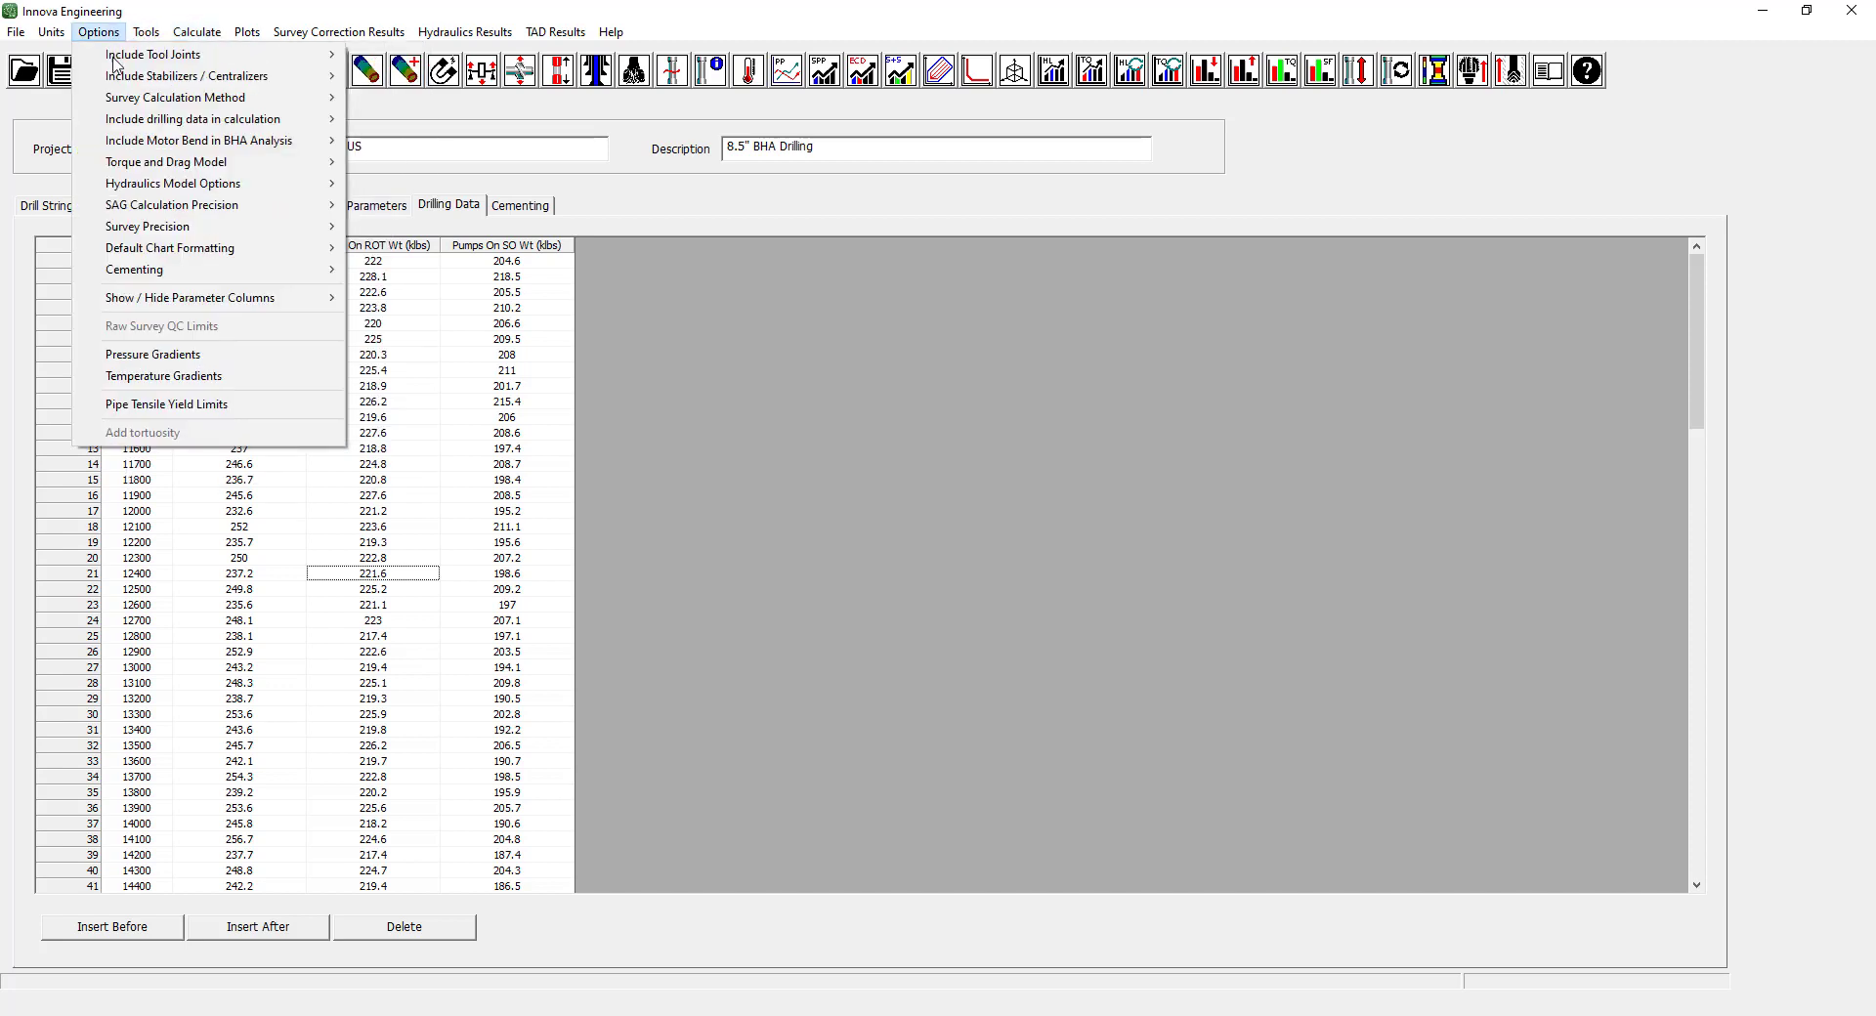
{"action": "mouse_move", "coordinate": [140, 296]}
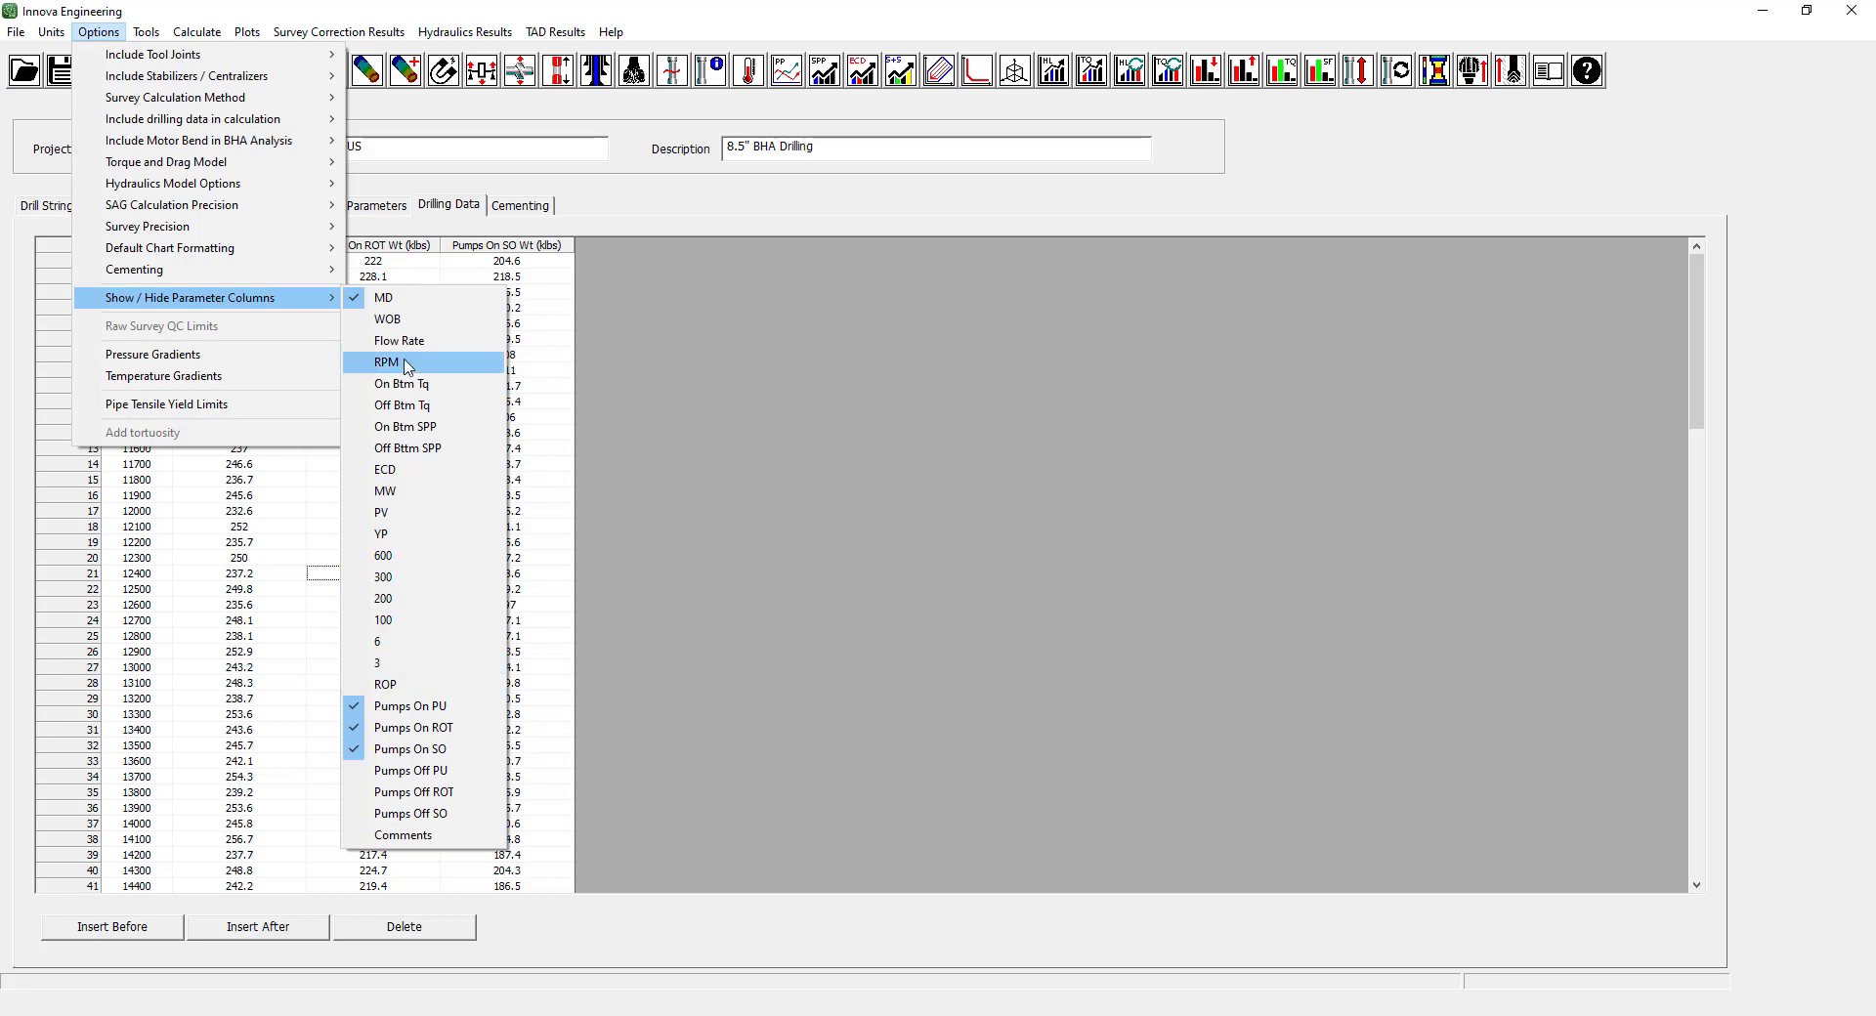
{"action": "left_click", "coordinate": [394, 497]}
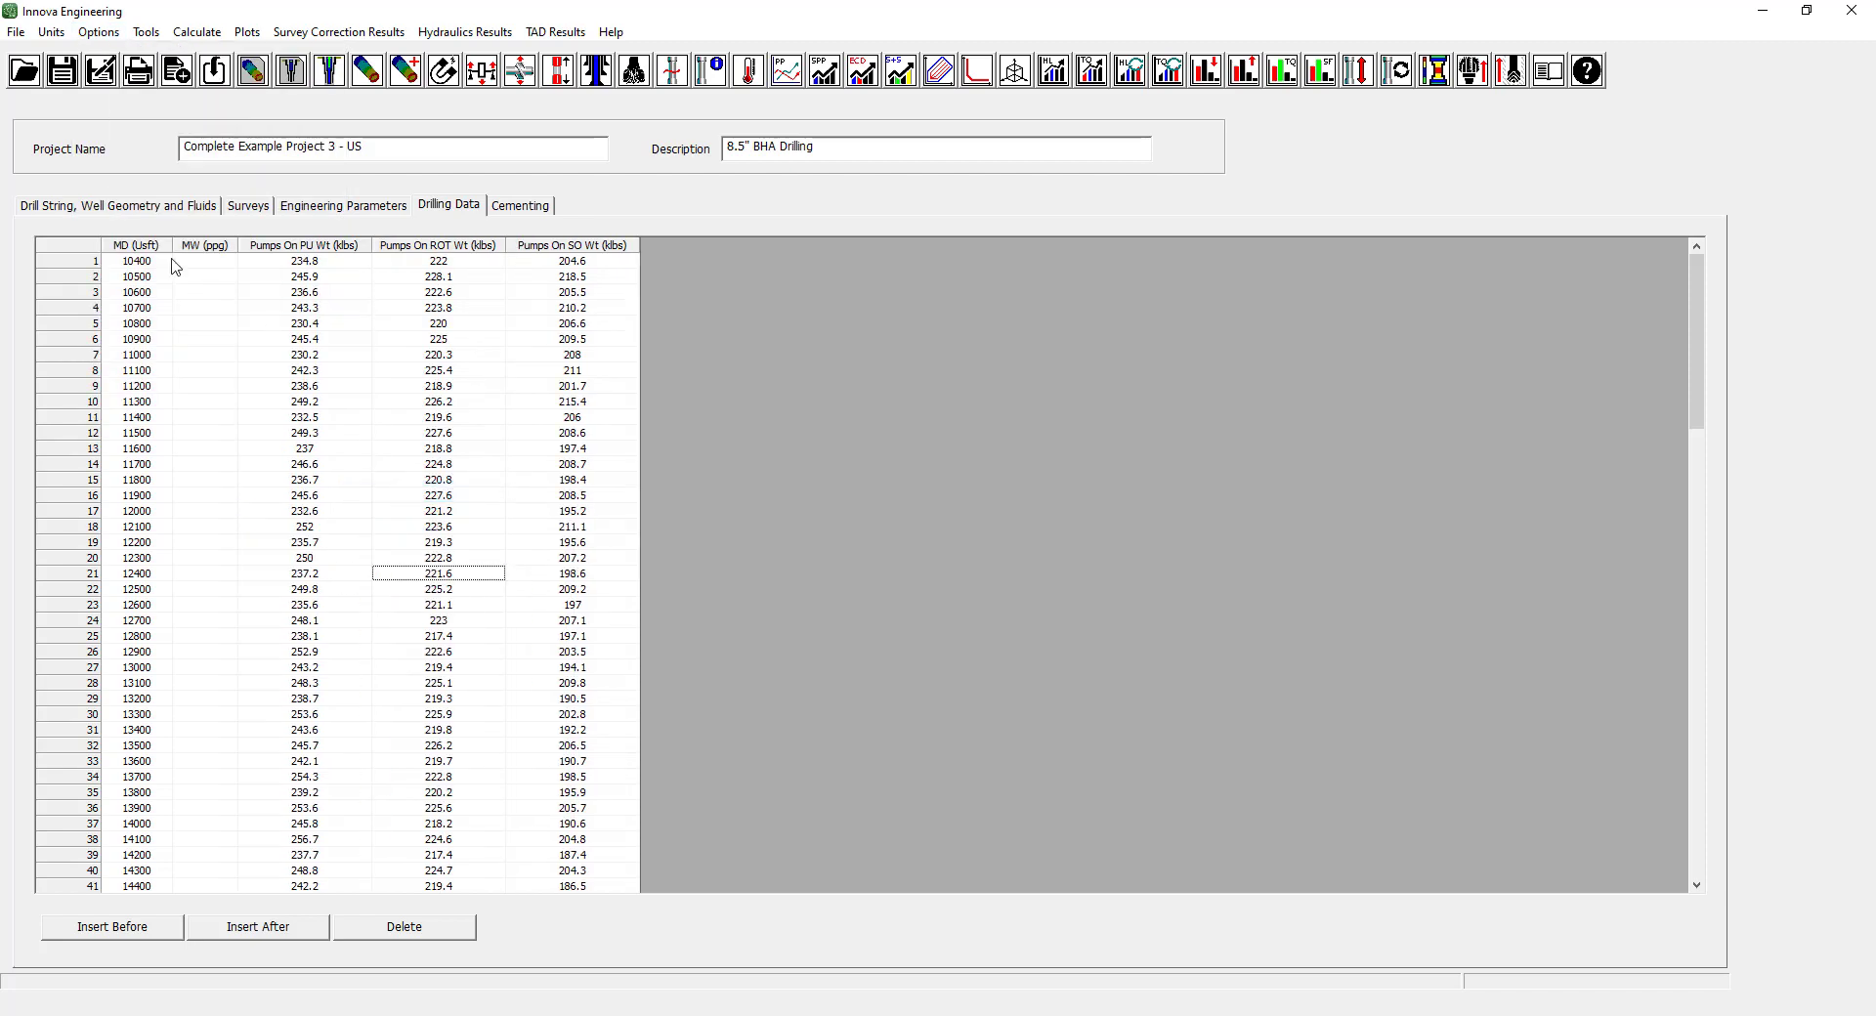
{"action": "left_click", "coordinate": [90, 250]}
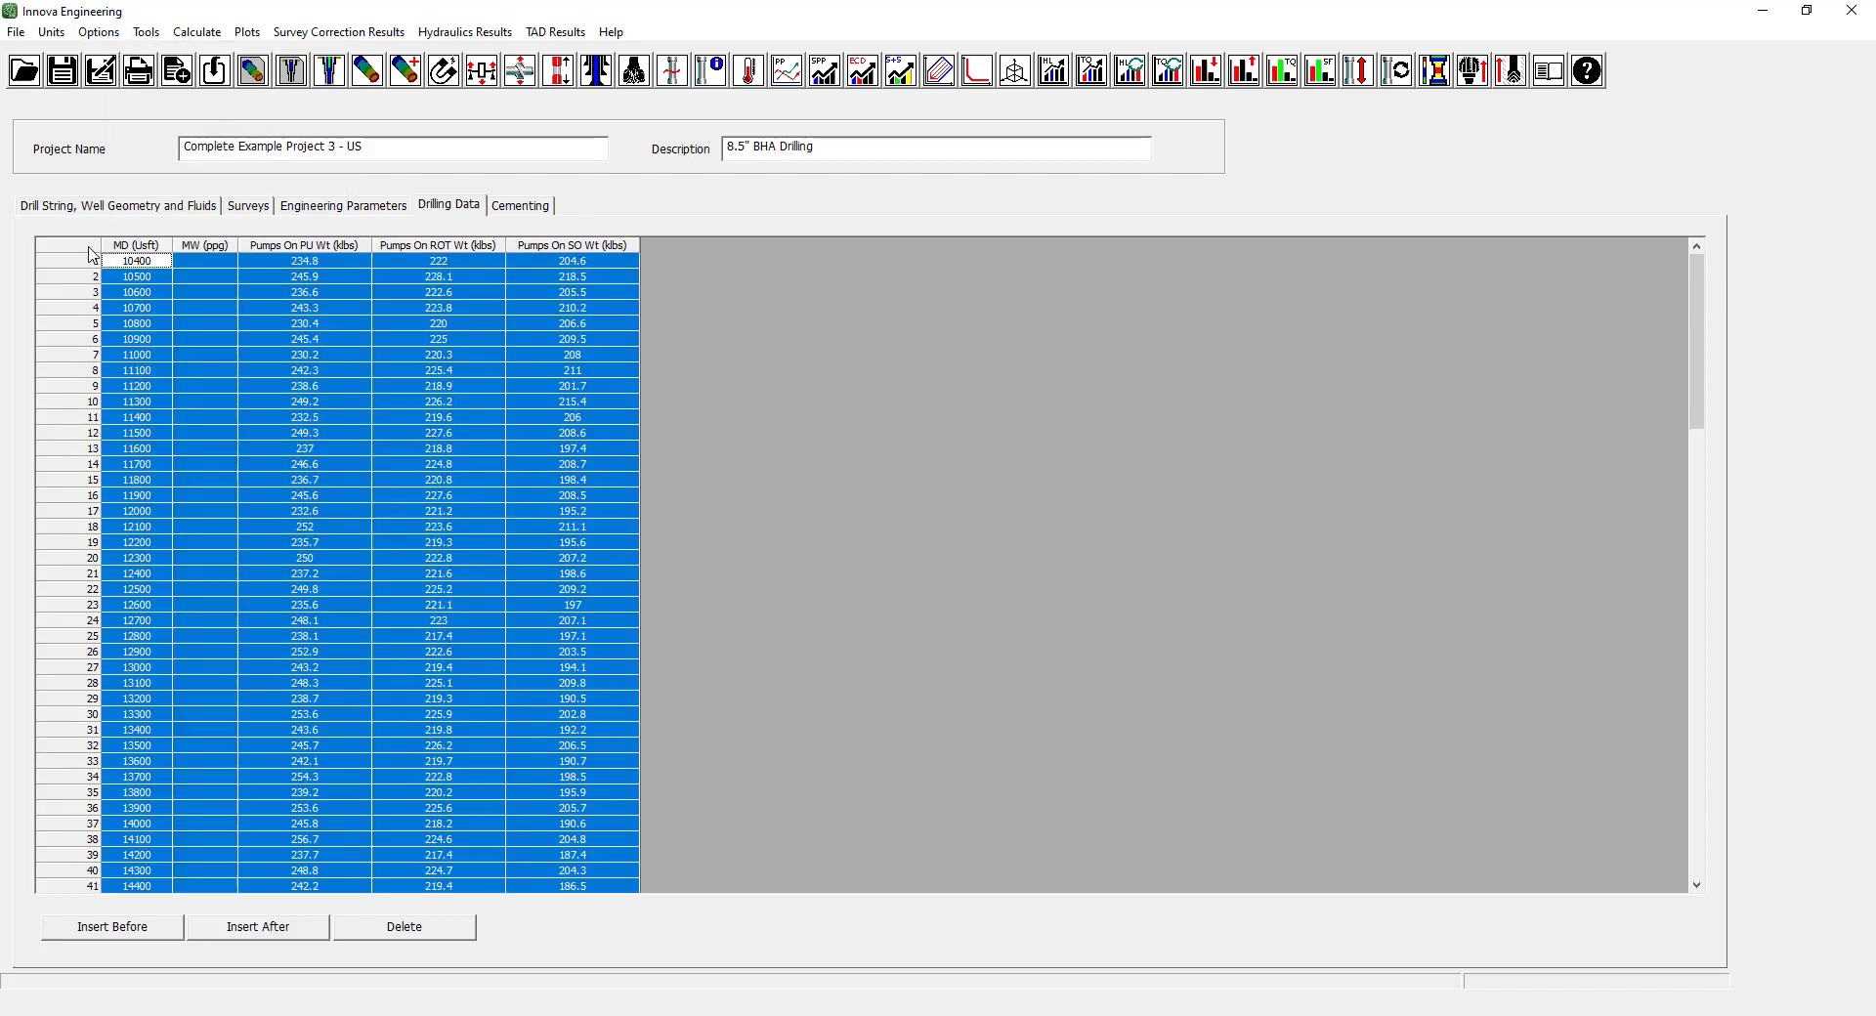
{"action": "key", "text": "Delete"}
Enter mud weights of 12, 15 and 18 ppg at measured depths 10000, 15000 and 20000 ft in the first three grid rows.
{"action": "left_click", "coordinate": [149, 265]}
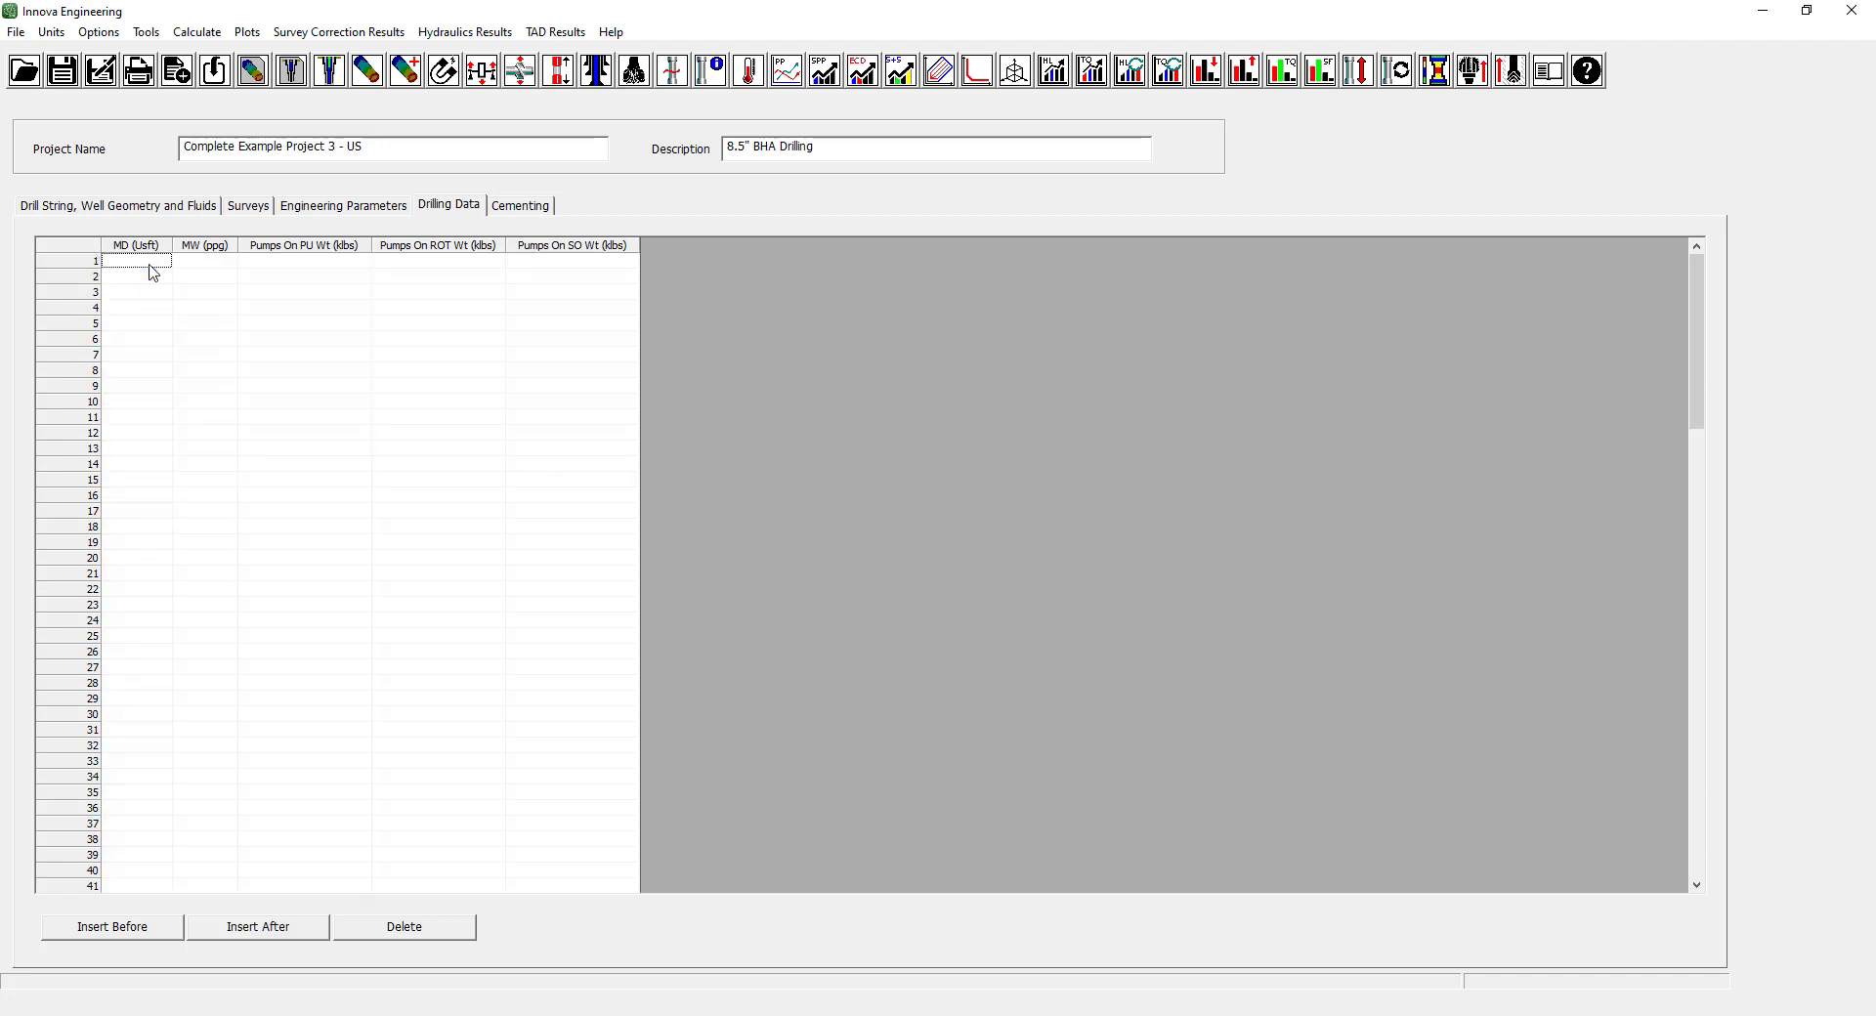
{"action": "type", "text": "1"}
{"action": "type", "text": "0000"}
{"action": "key", "text": "Tab"}
{"action": "type", "text": "12"}
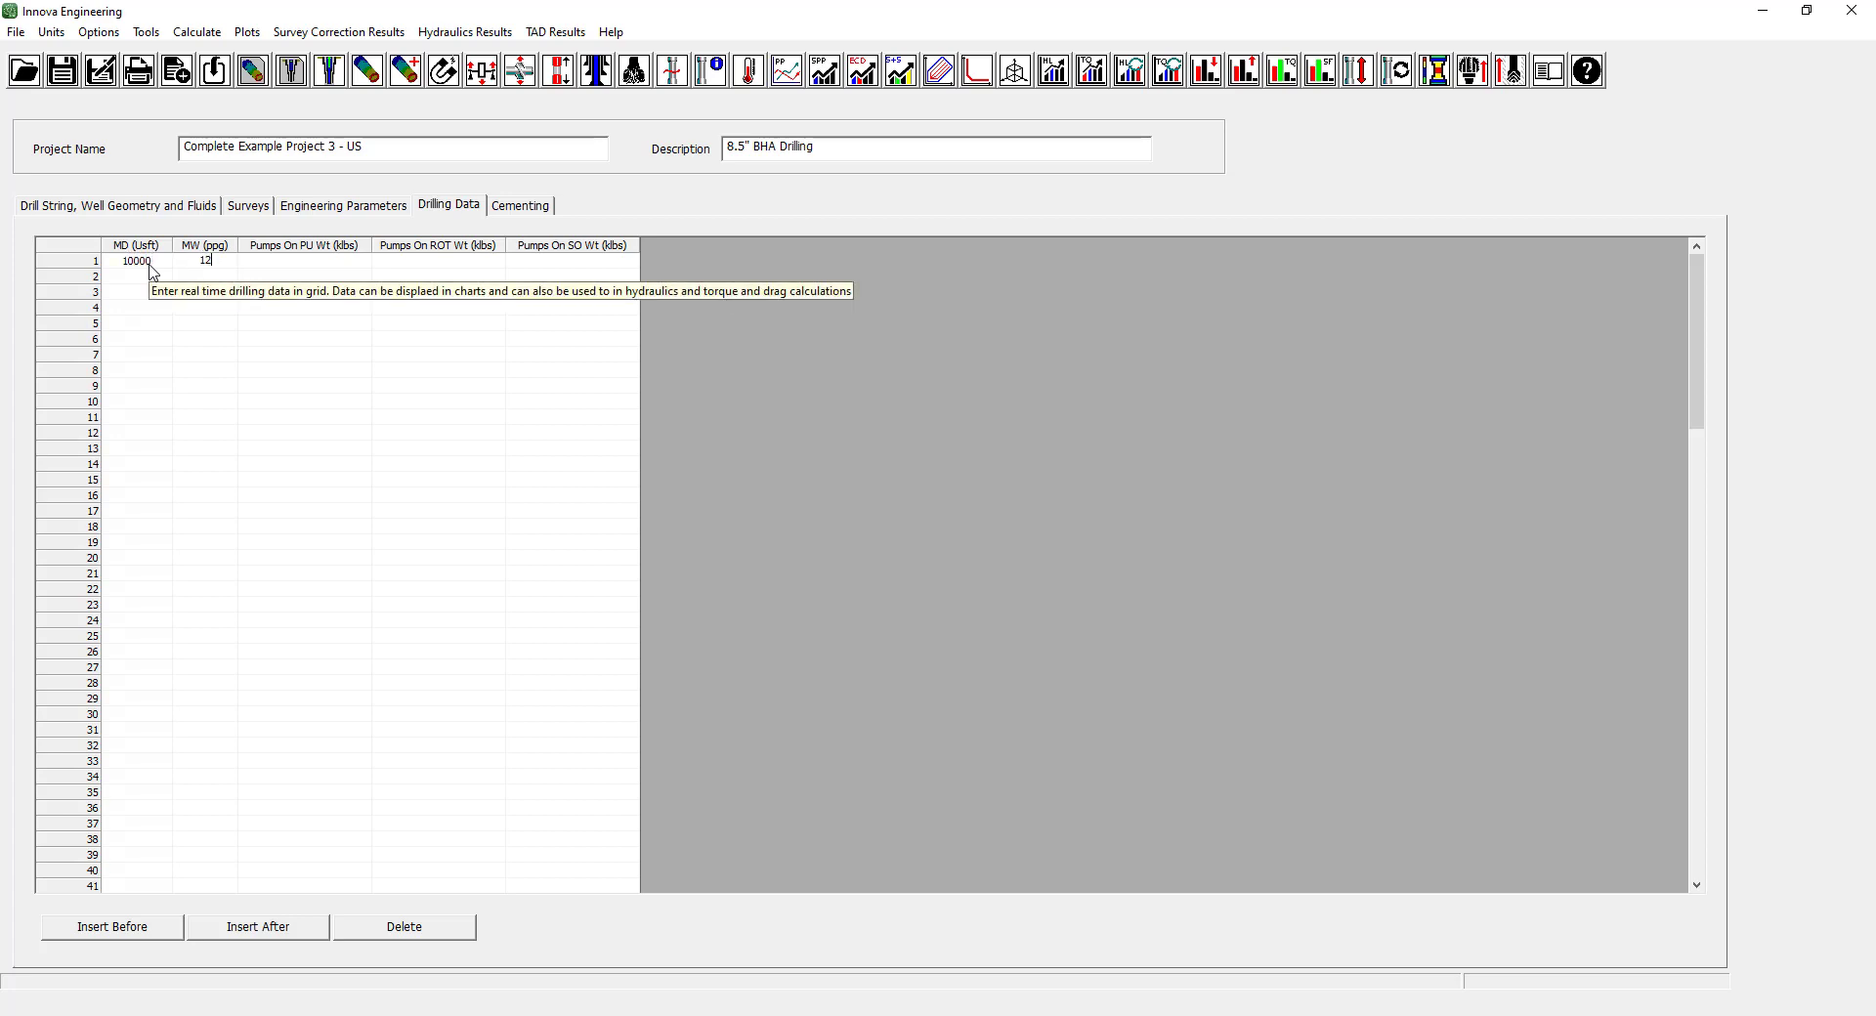
{"action": "key", "text": "Return"}
{"action": "type", "text": "15000"}
{"action": "key", "text": "Tab"}
{"action": "type", "text": "15"}
{"action": "key", "text": "Return"}
{"action": "type", "text": "2"}
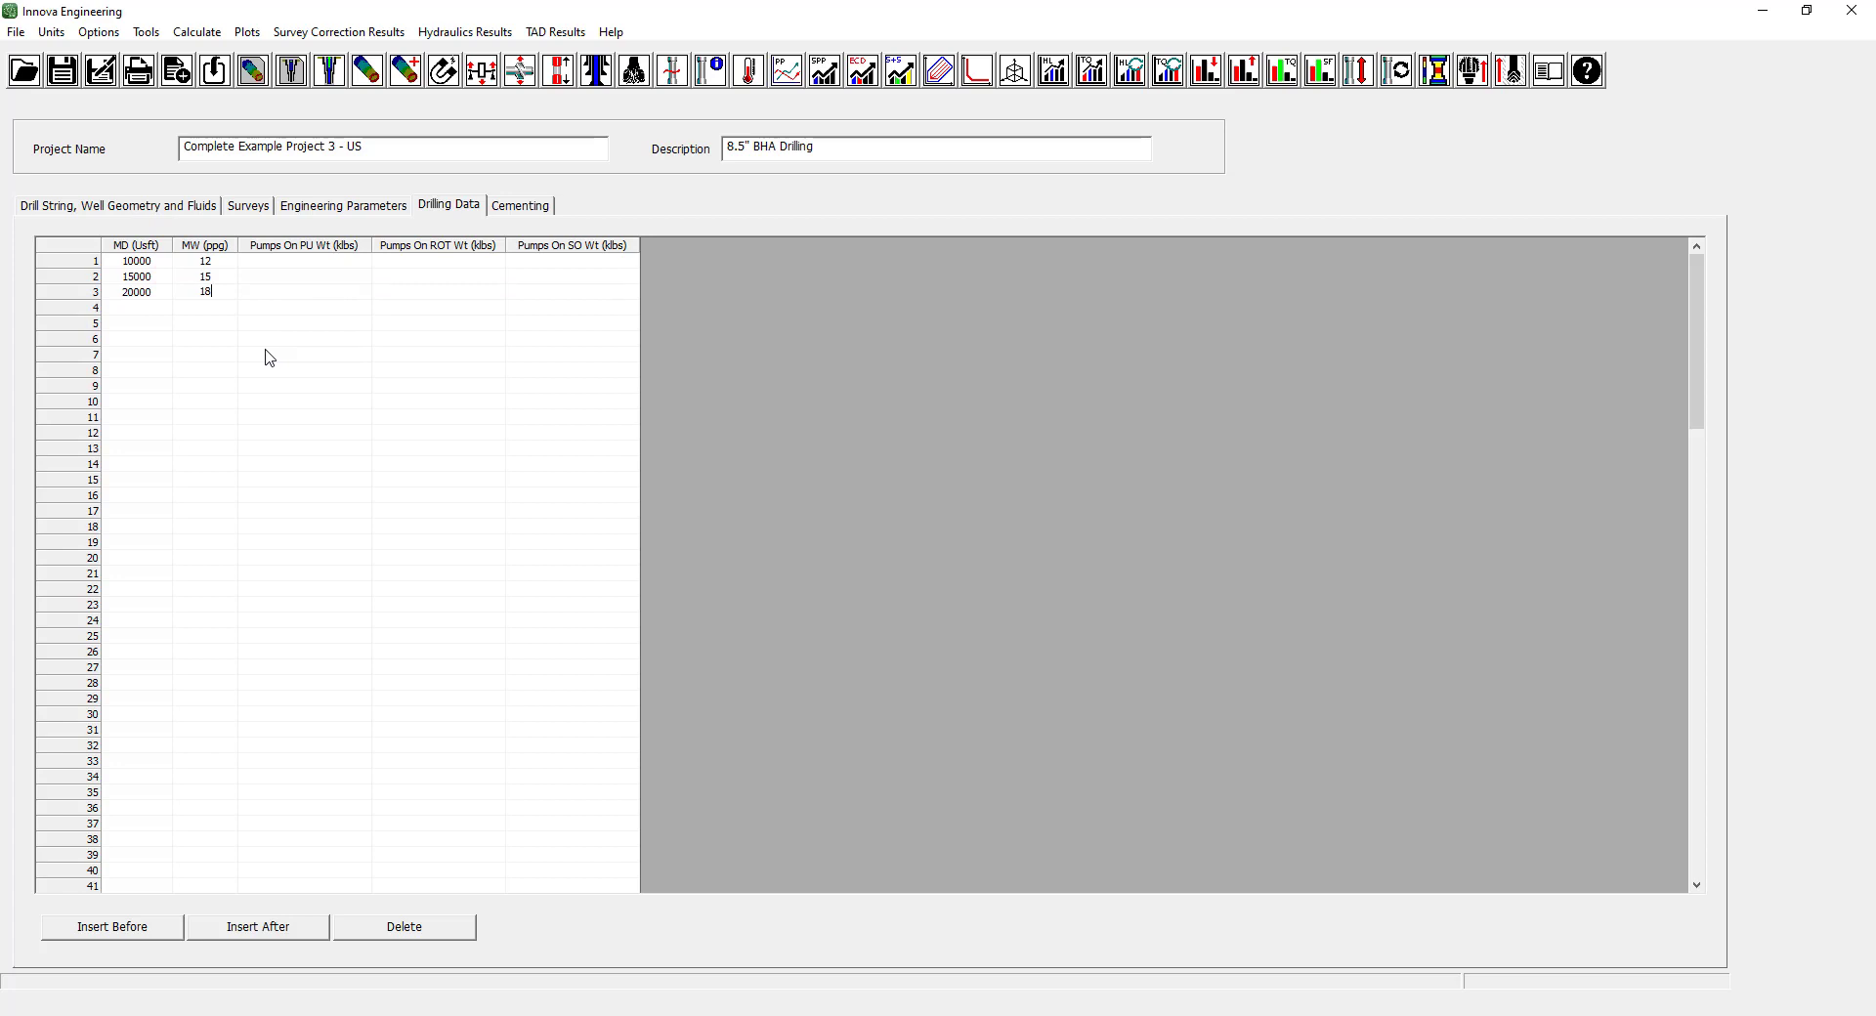
Check the mud weight in the fluid properties, return to the drilling data and run the Hydraulics calculation.
{"action": "left_click", "coordinate": [136, 207]}
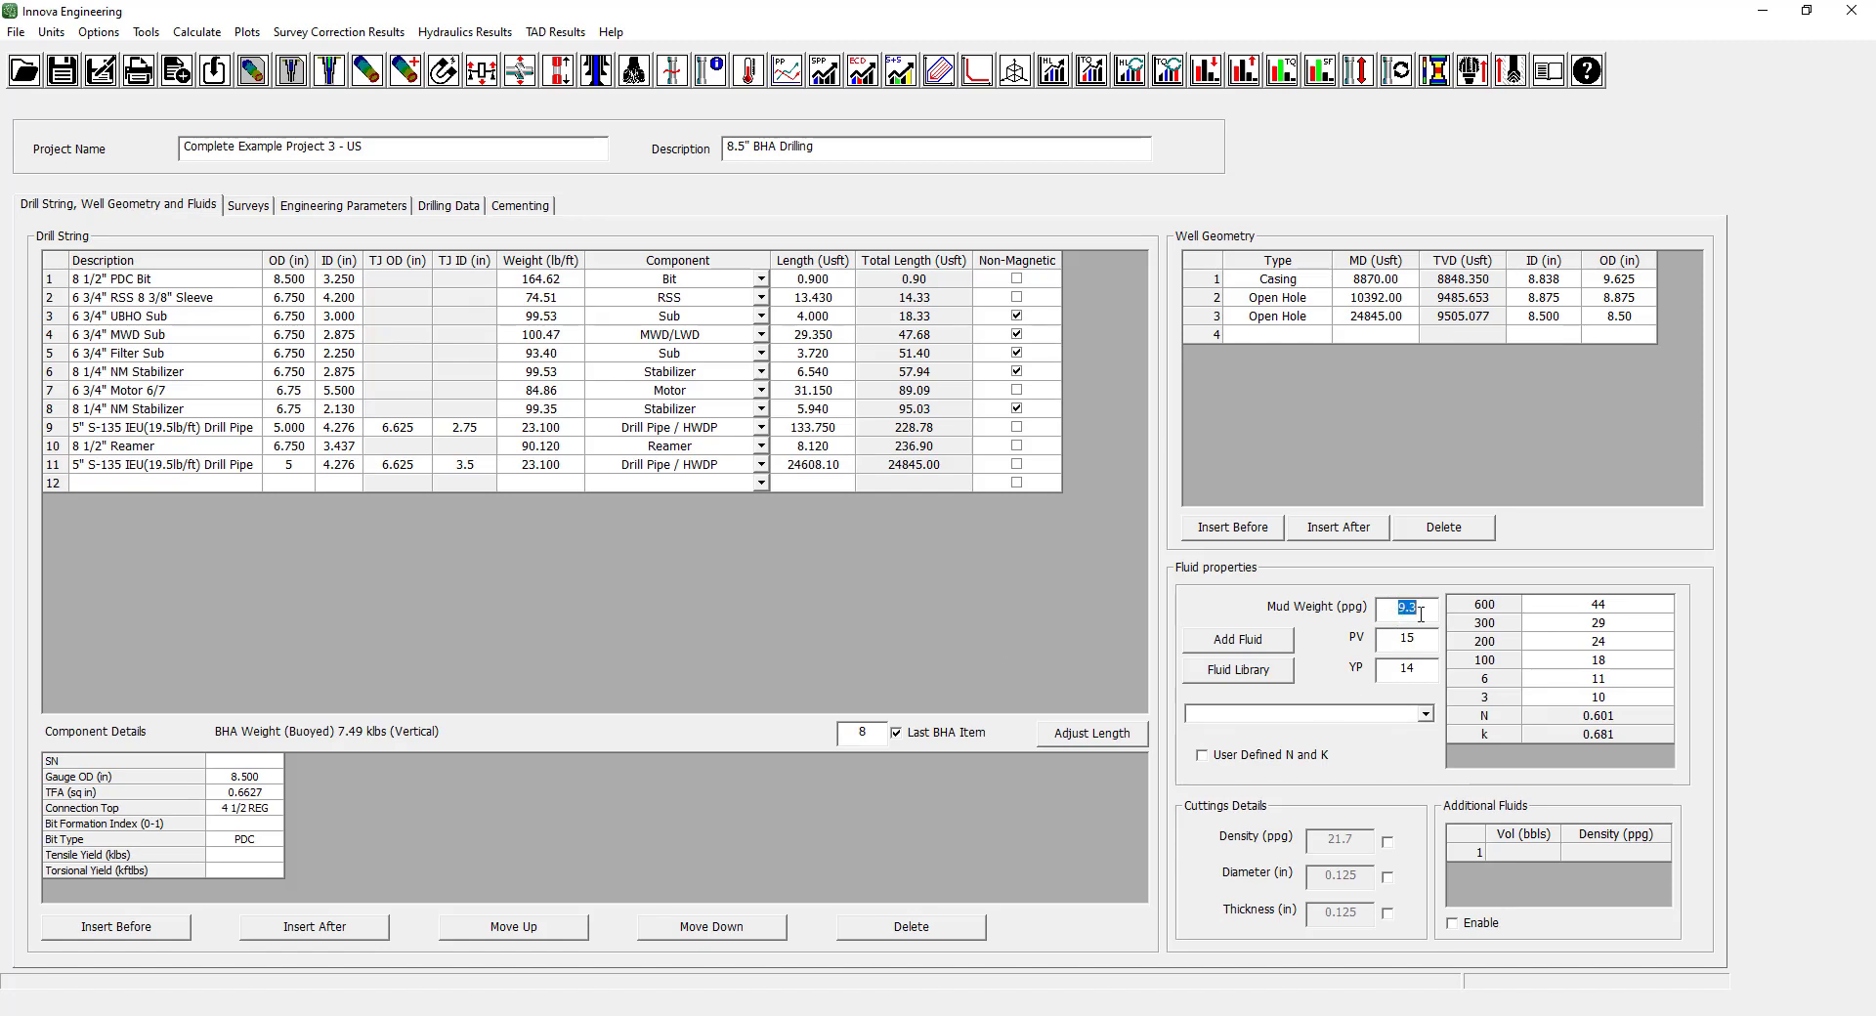
{"action": "left_click", "coordinate": [468, 208]}
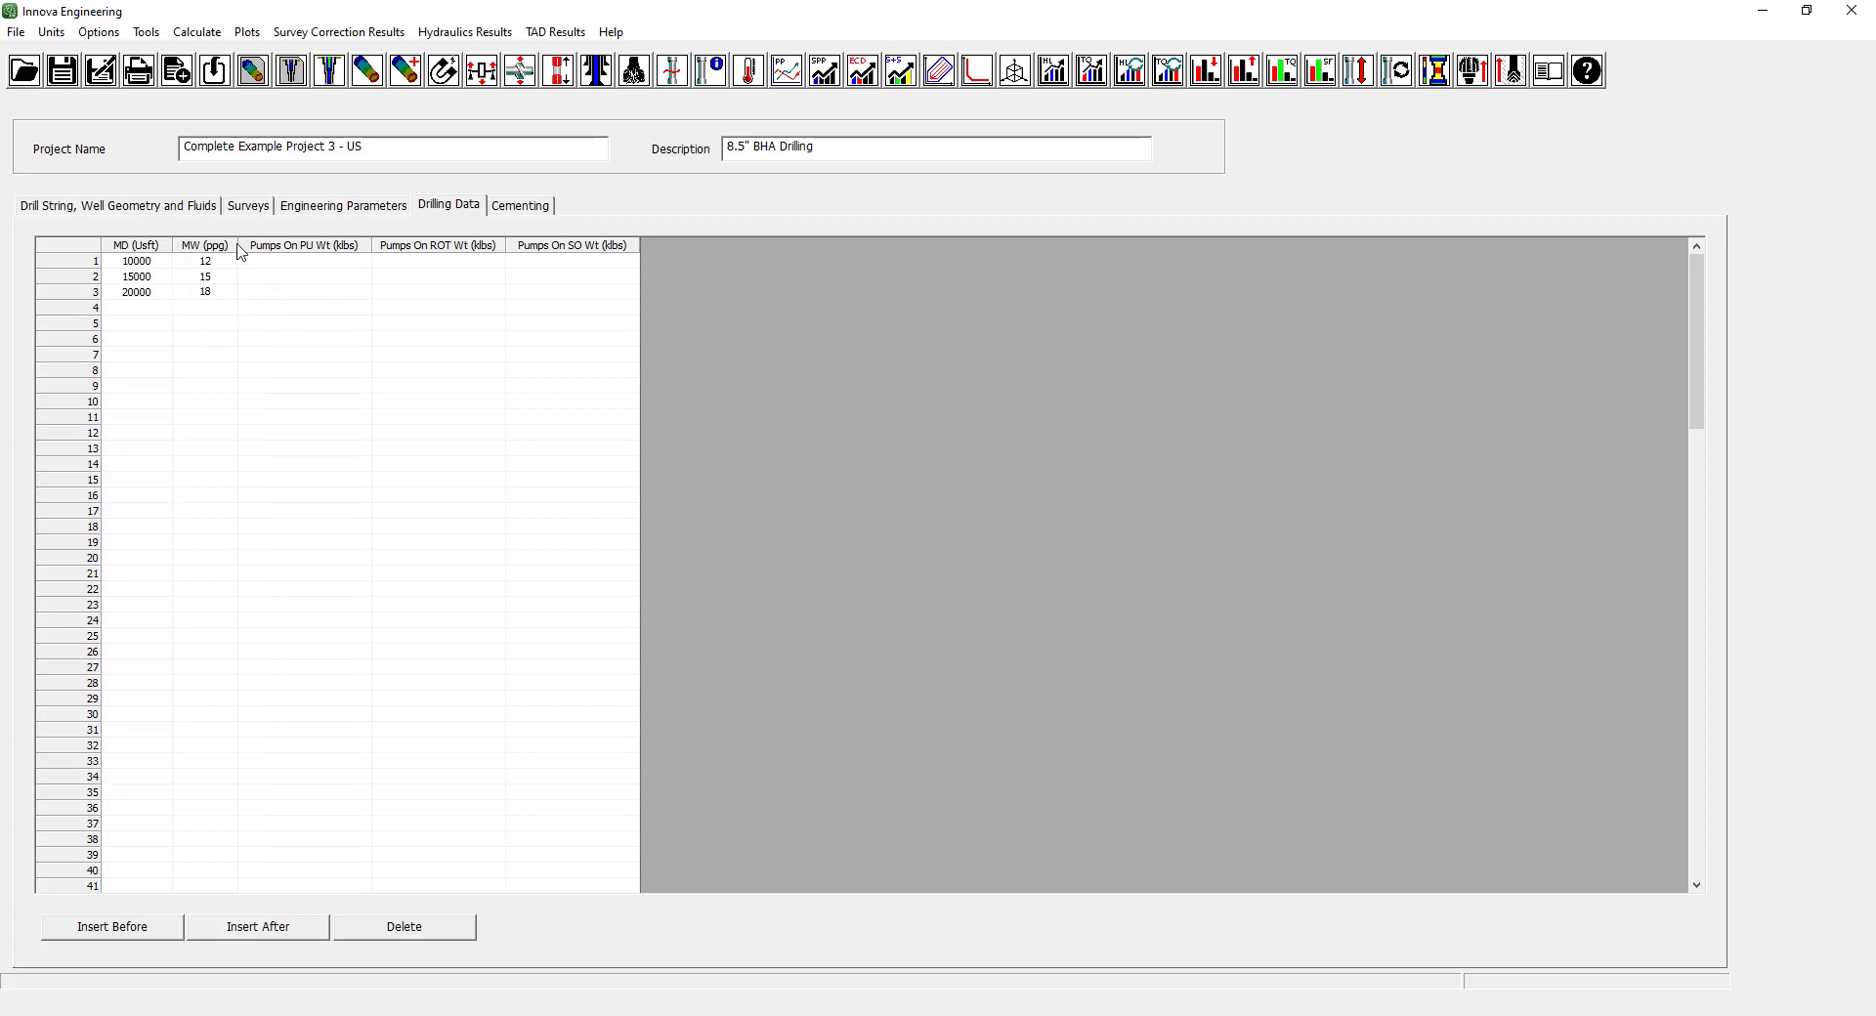
{"action": "left_click", "coordinate": [211, 37]}
{"action": "left_click", "coordinate": [219, 54]}
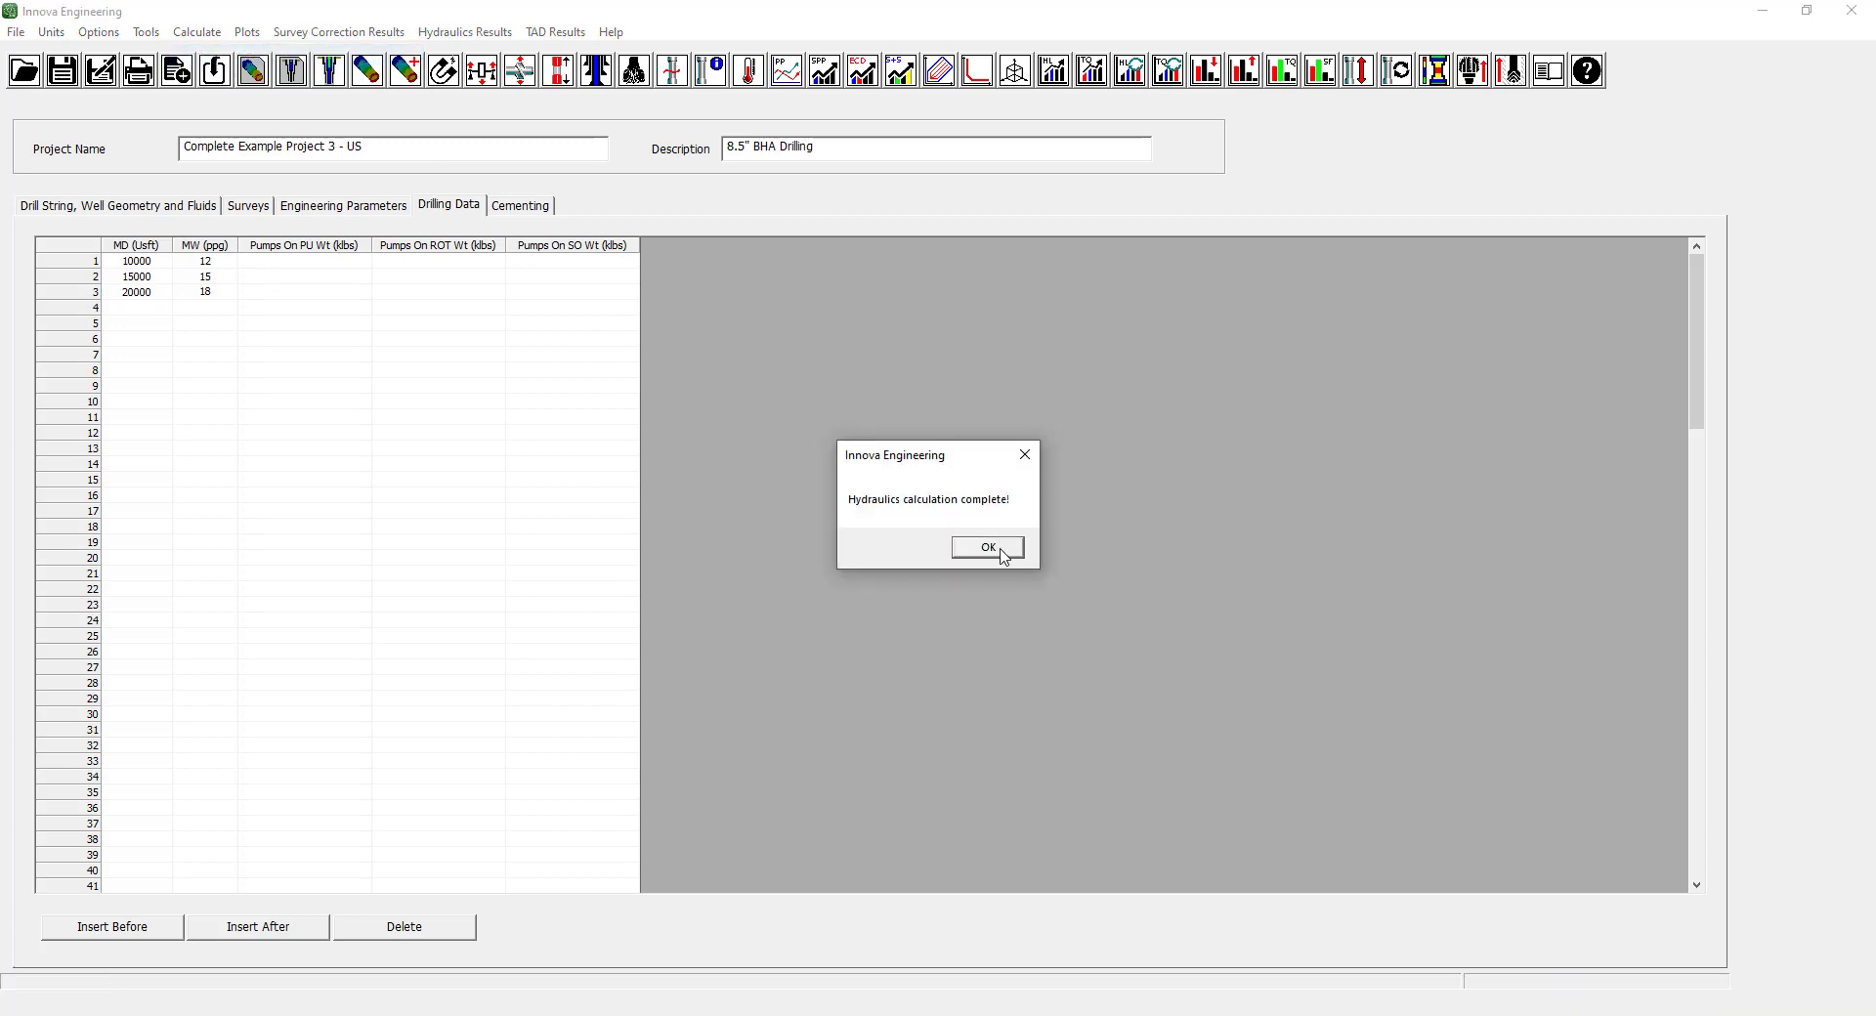
{"action": "left_click", "coordinate": [988, 548]}
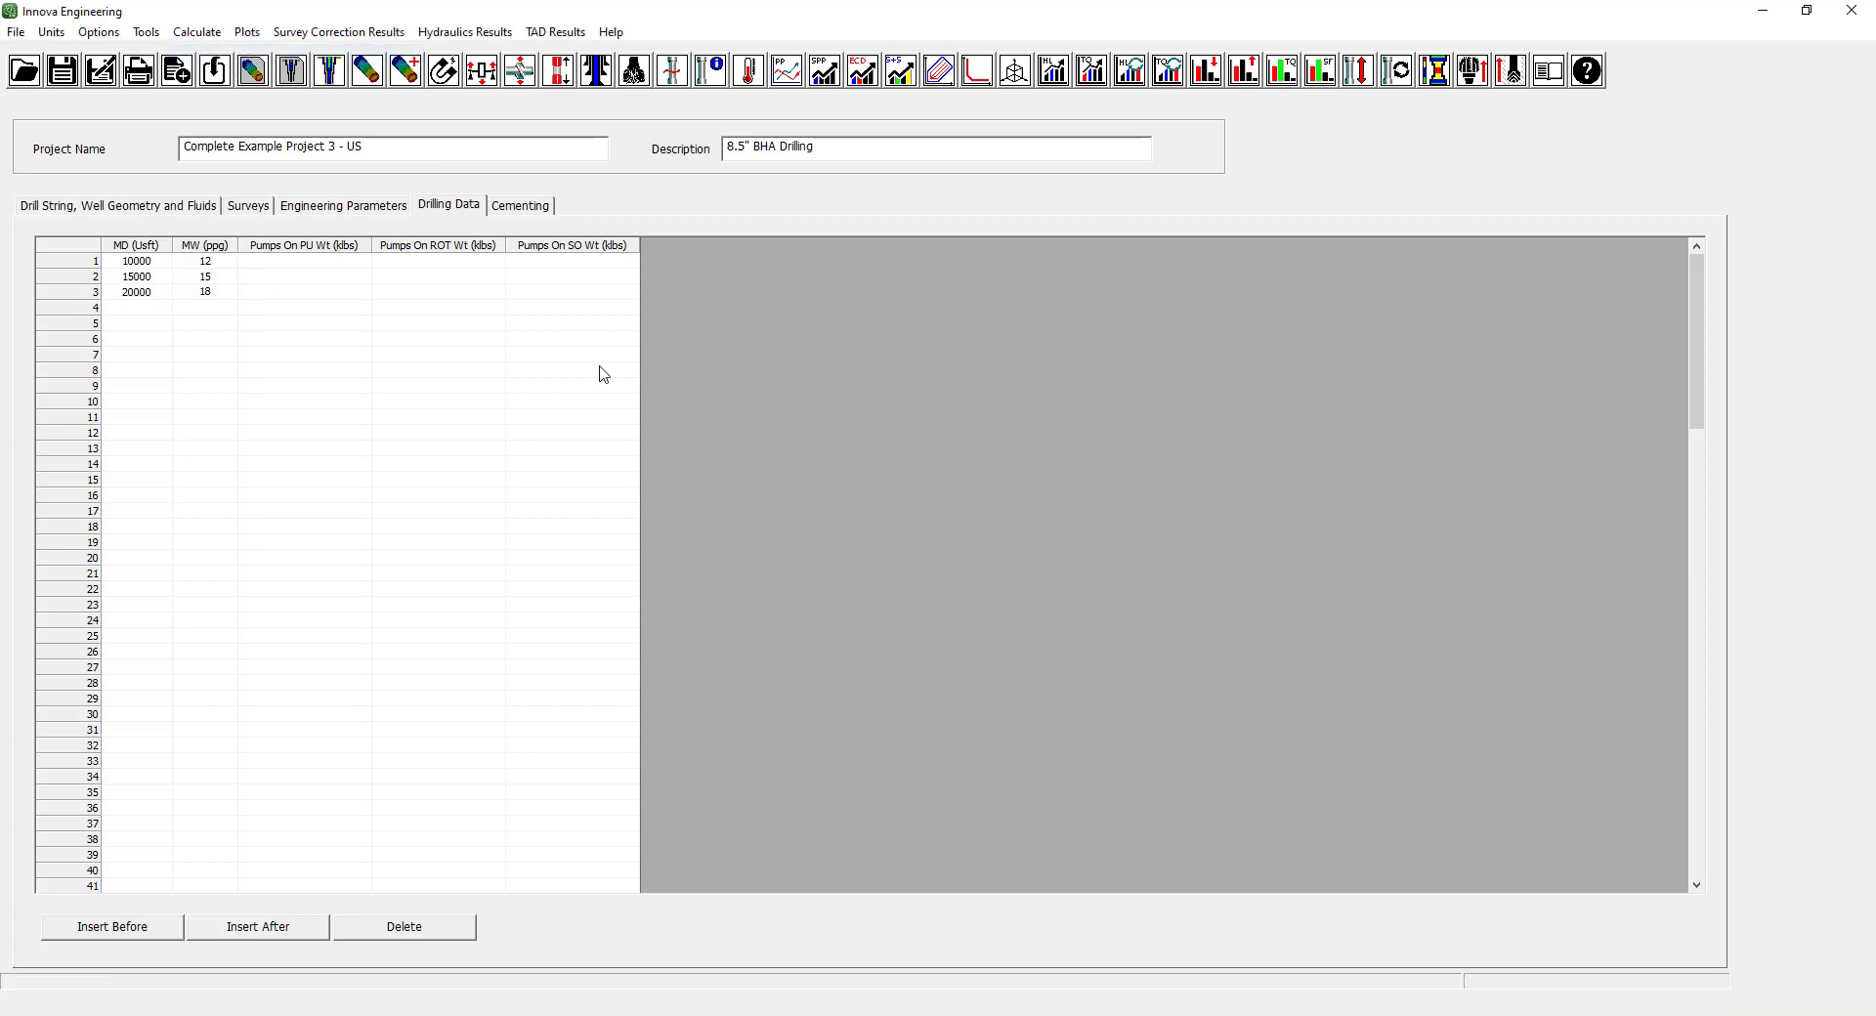
Open the Pump Pressure chart from the hydraulics results.
{"action": "left_click", "coordinate": [471, 32]}
{"action": "mouse_move", "coordinate": [555, 58]}
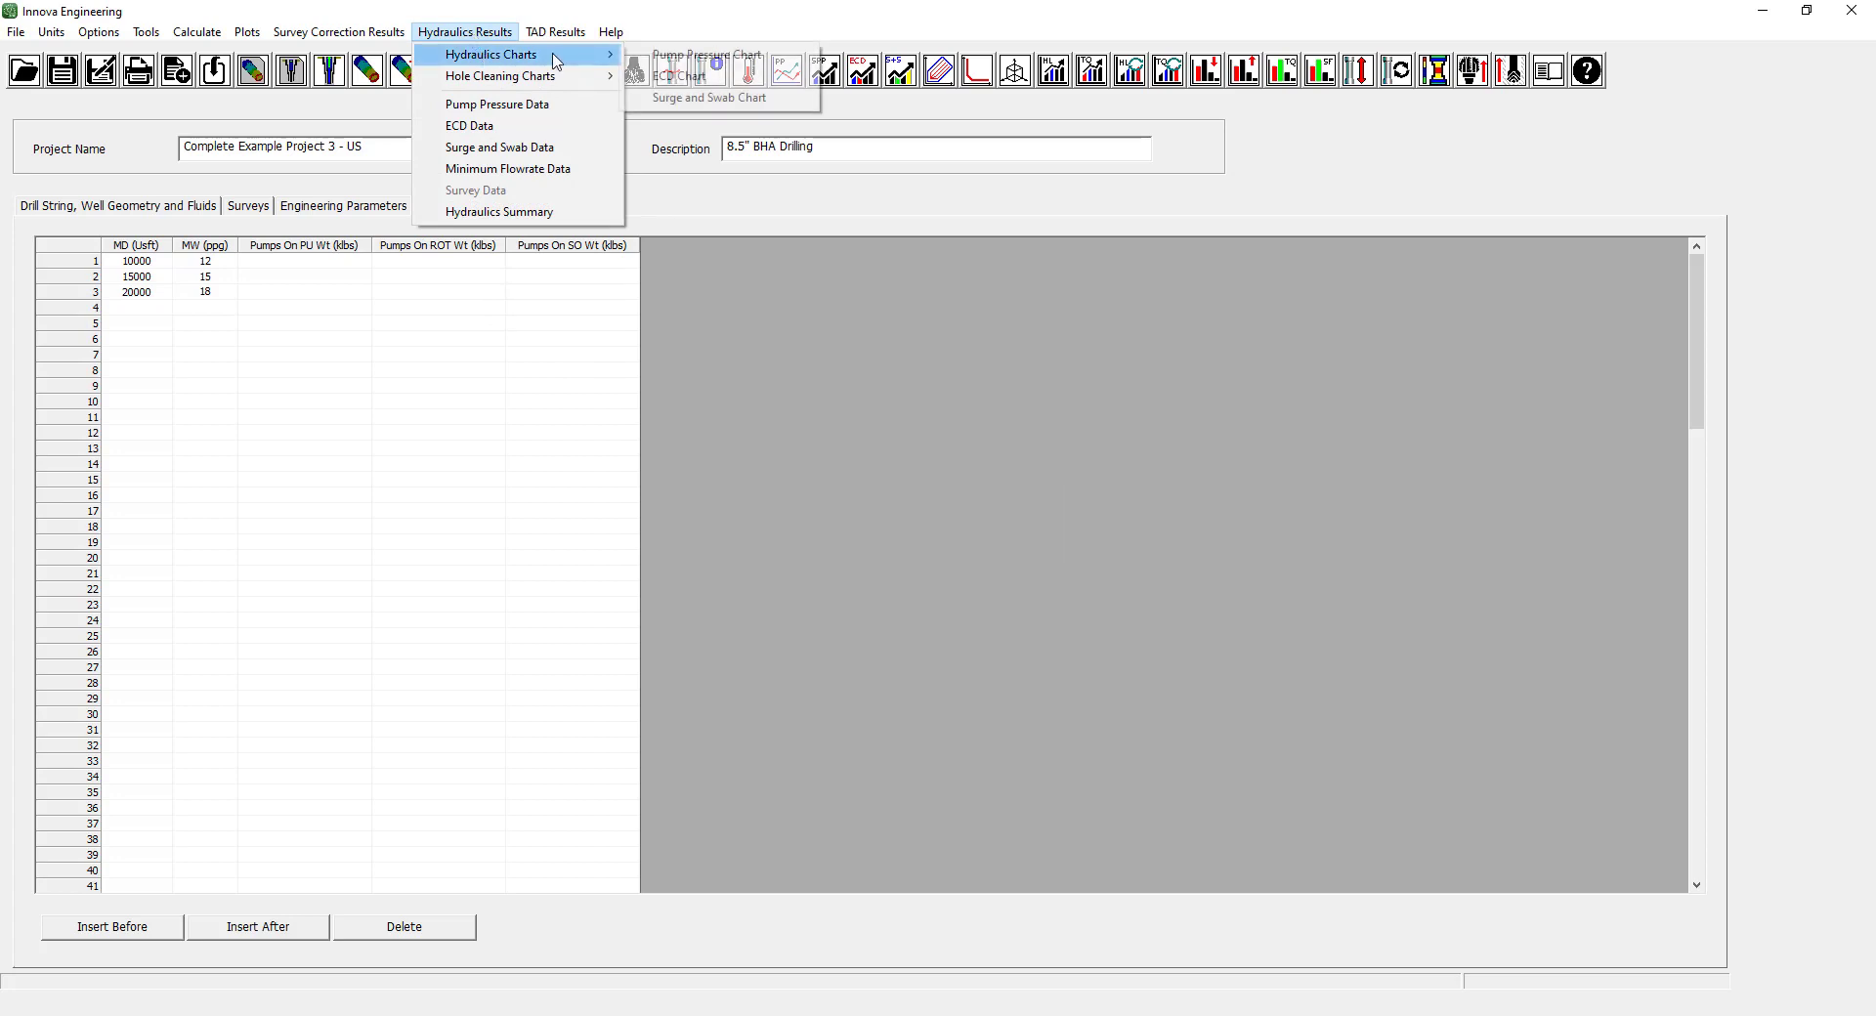
{"action": "left_click", "coordinate": [661, 56]}
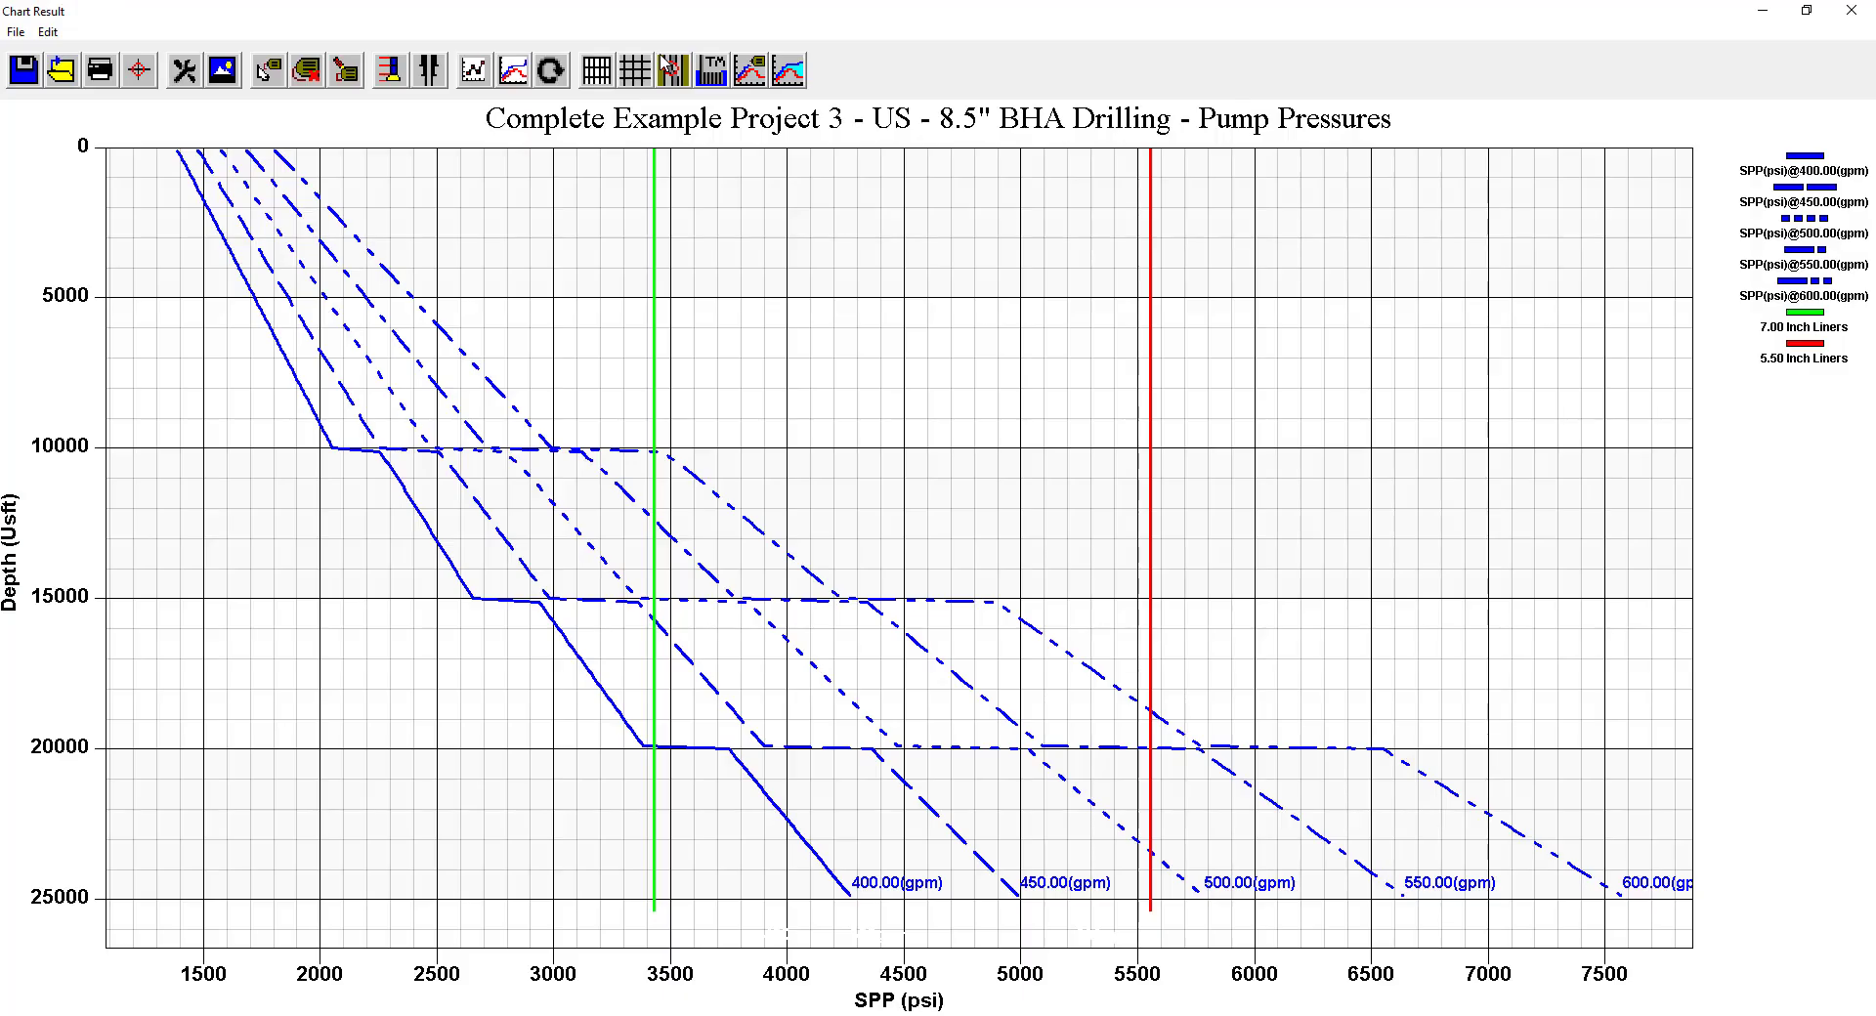
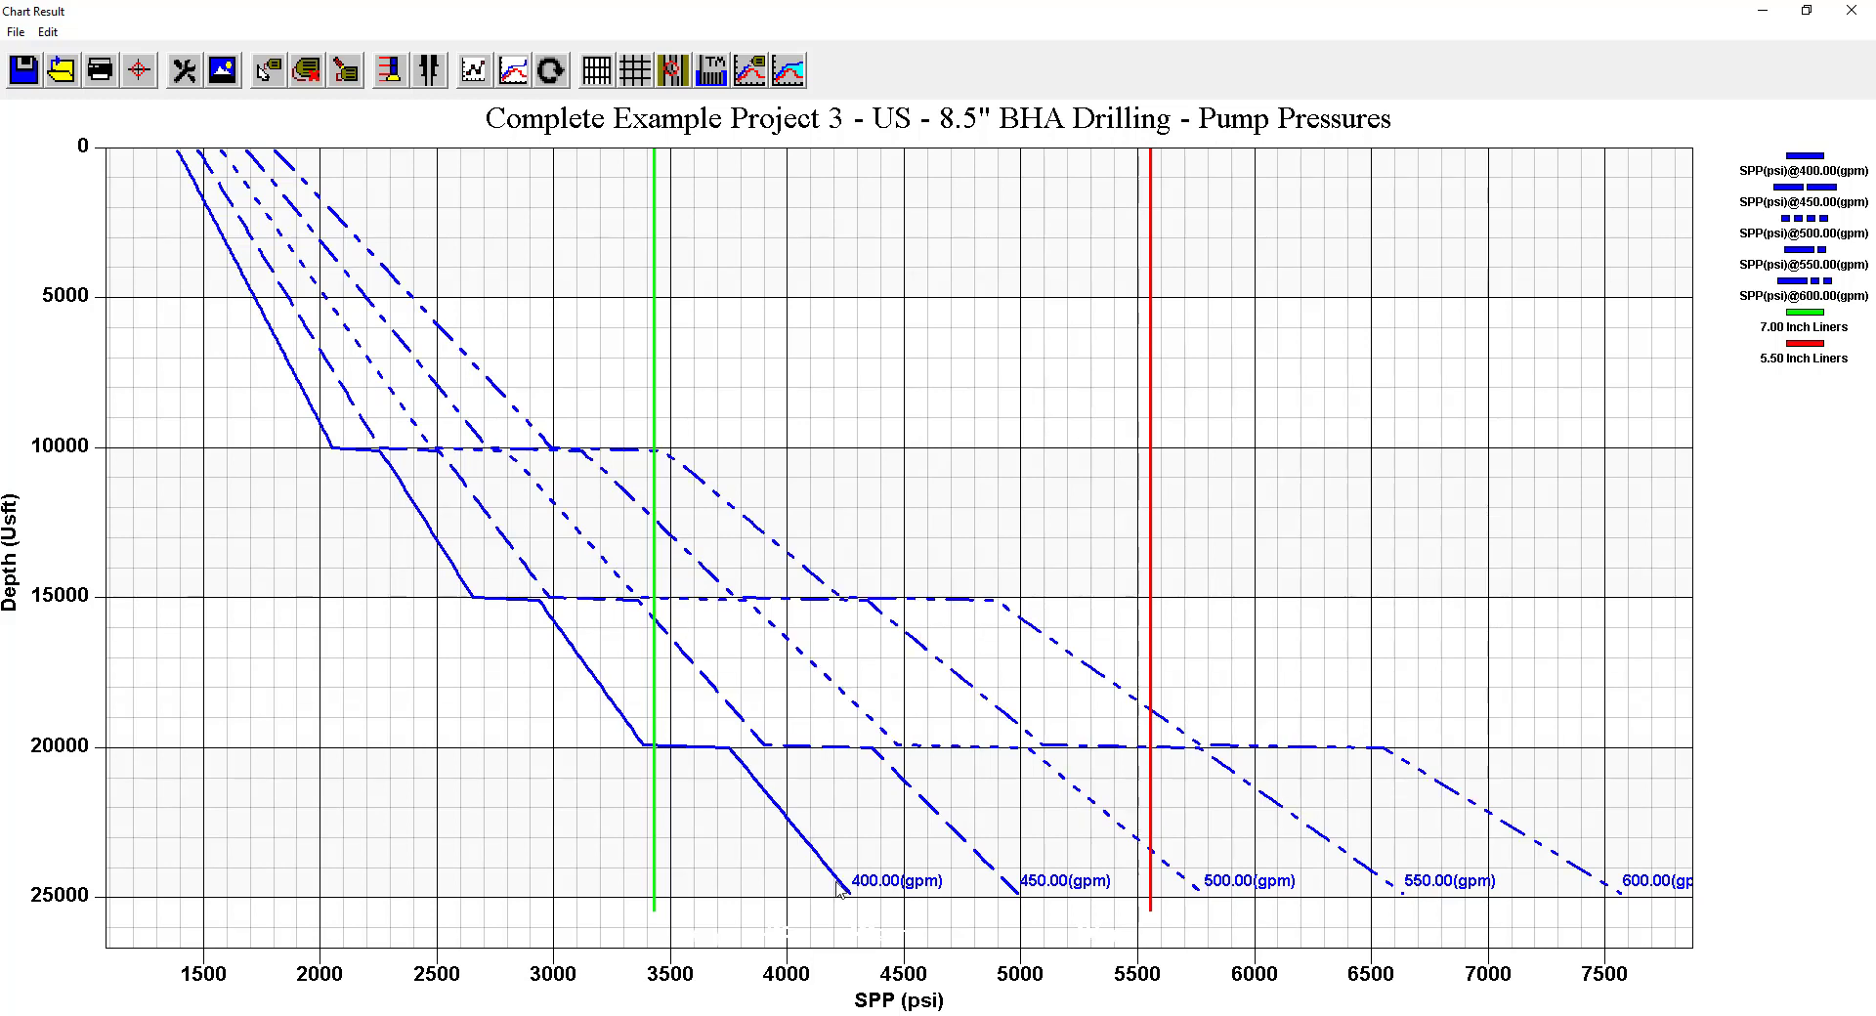
Examine the pump liners and other series that can be added to the Pump Pressures chart, and close the chart without changes.
{"action": "left_click", "coordinate": [473, 70]}
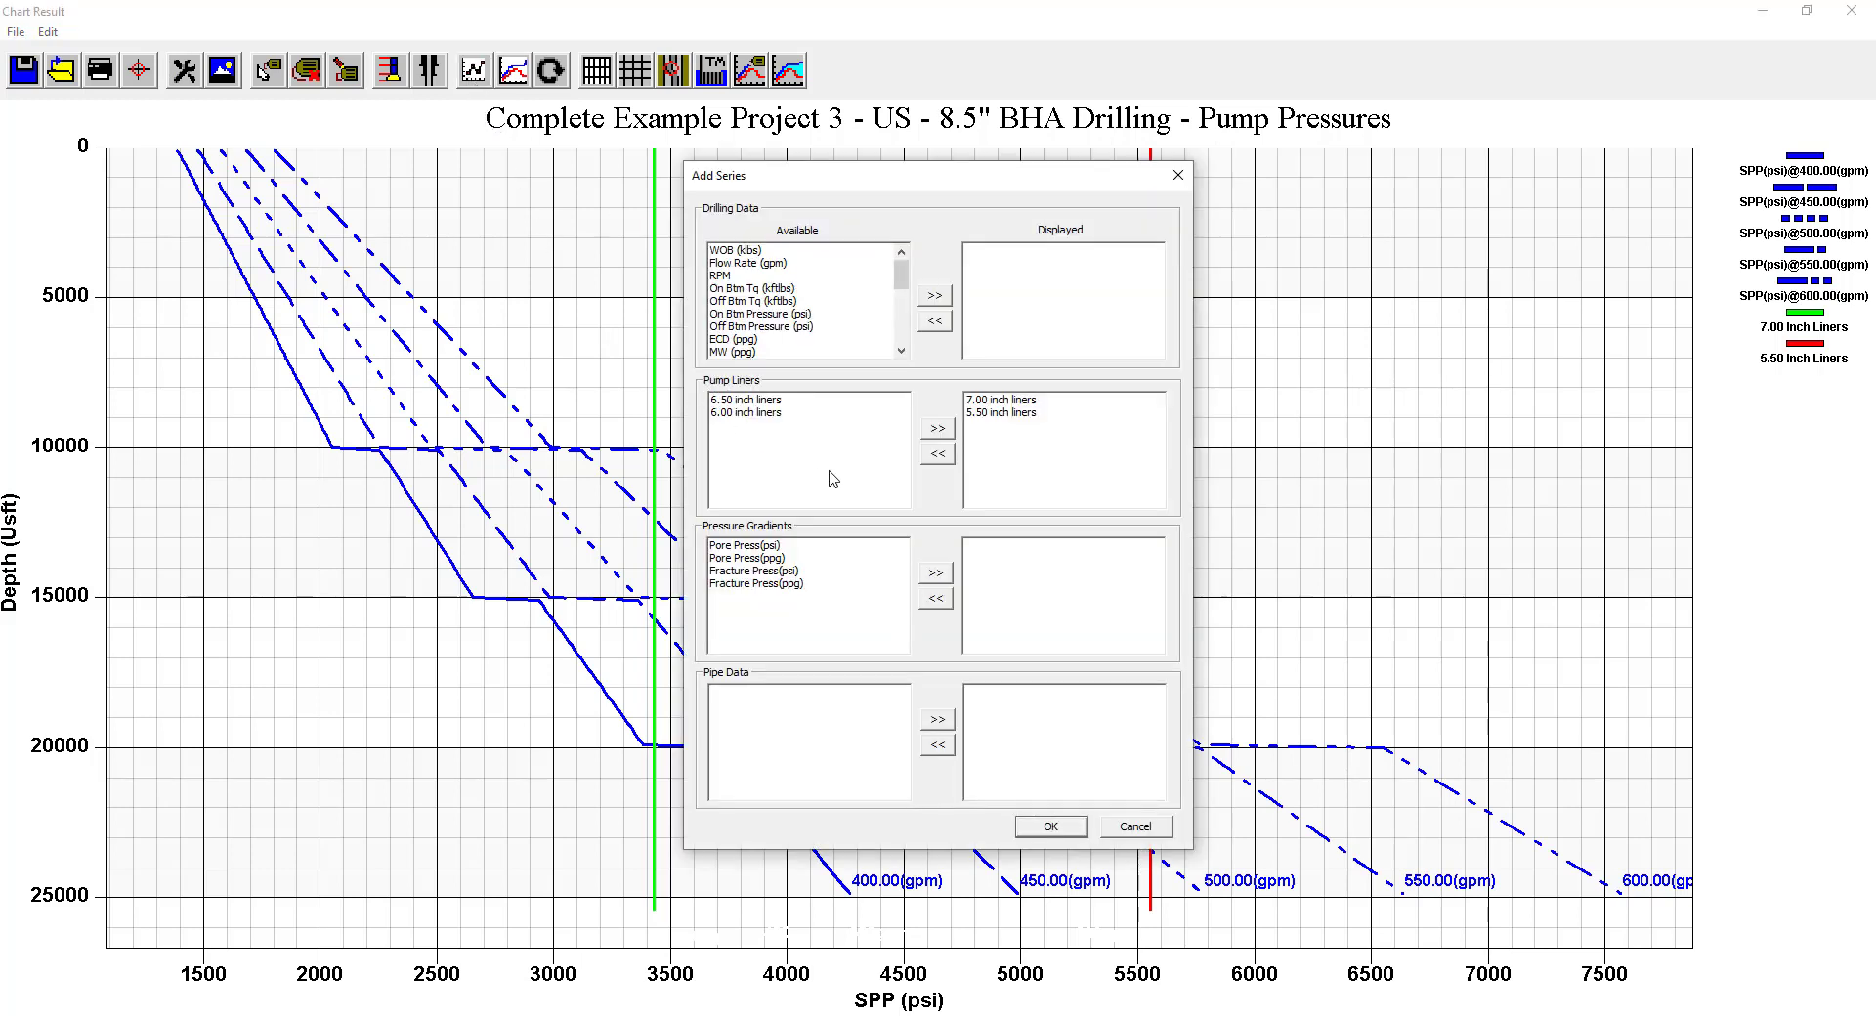
{"action": "left_click_drag", "start_coordinate": [946, 178], "coordinate": [992, 176]}
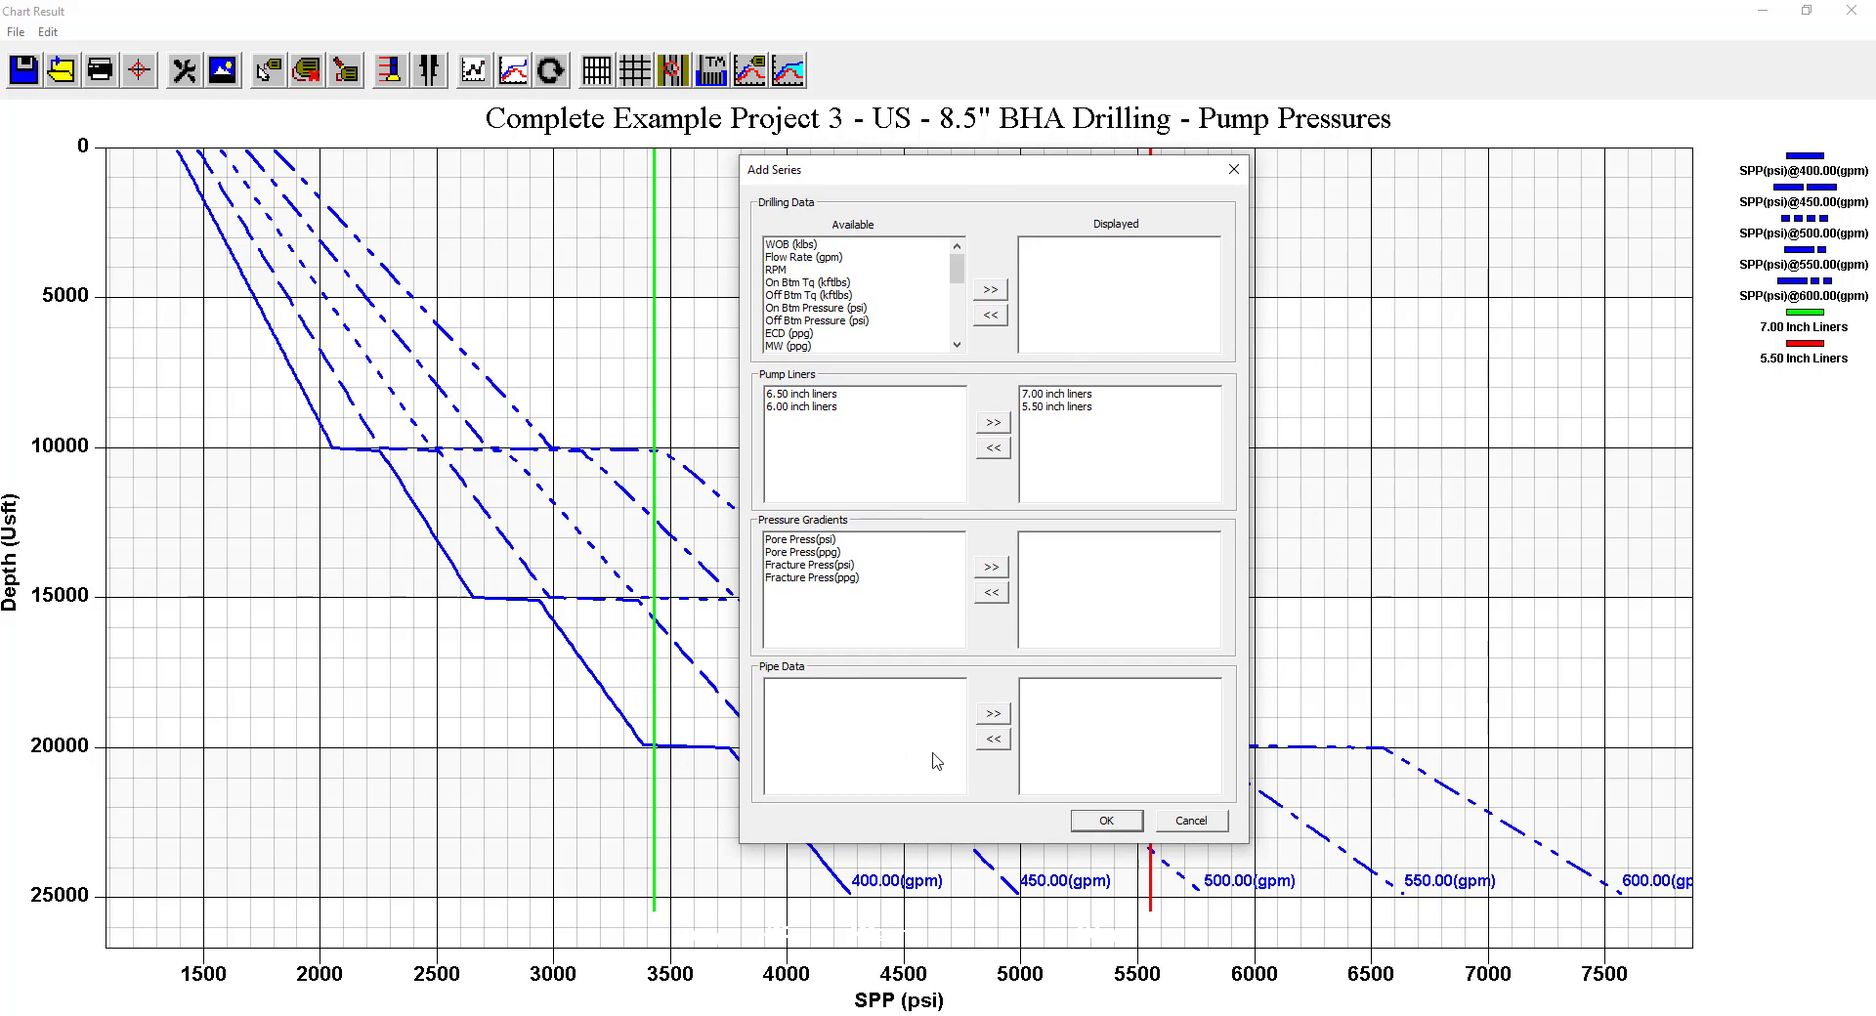
{"action": "left_click", "coordinate": [1190, 821]}
{"action": "left_click", "coordinate": [1852, 14]}
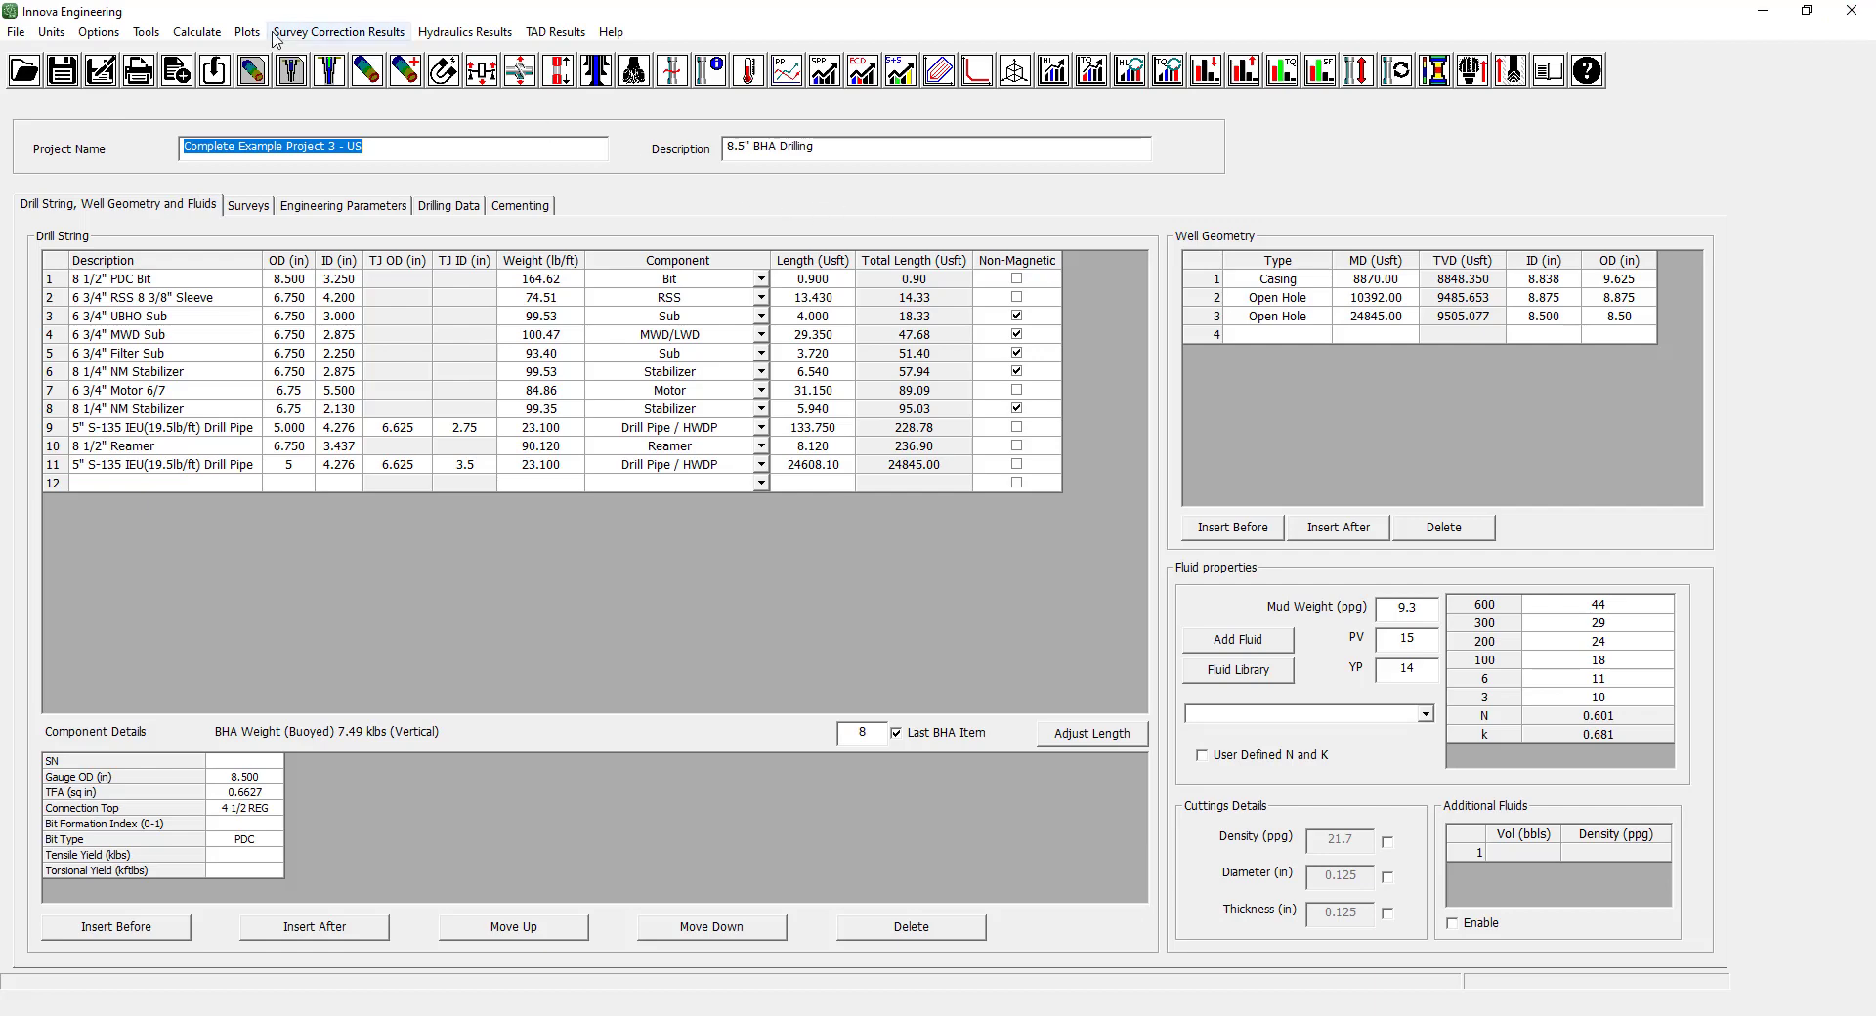
Review the liner sizes, liner ratings and stroke length in the Pump Data, and cancel without changes.
{"action": "left_click", "coordinate": [143, 35]}
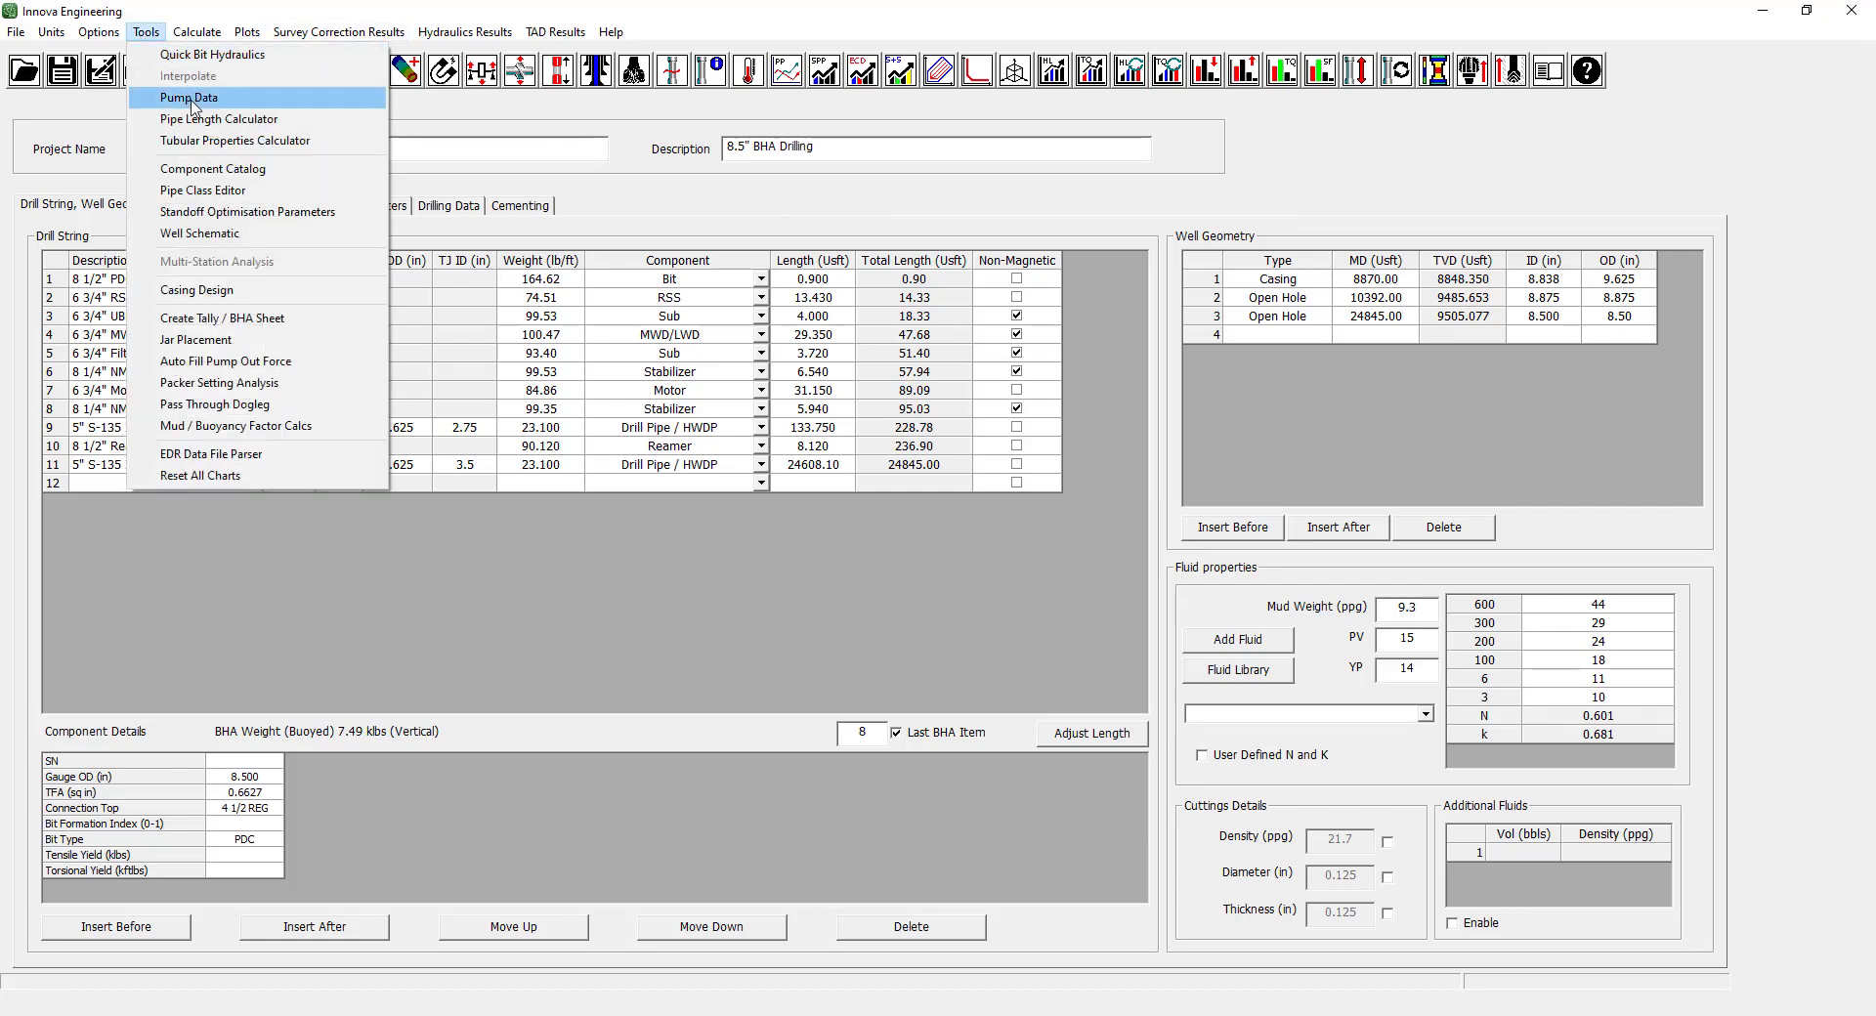
{"action": "left_click", "coordinate": [193, 101]}
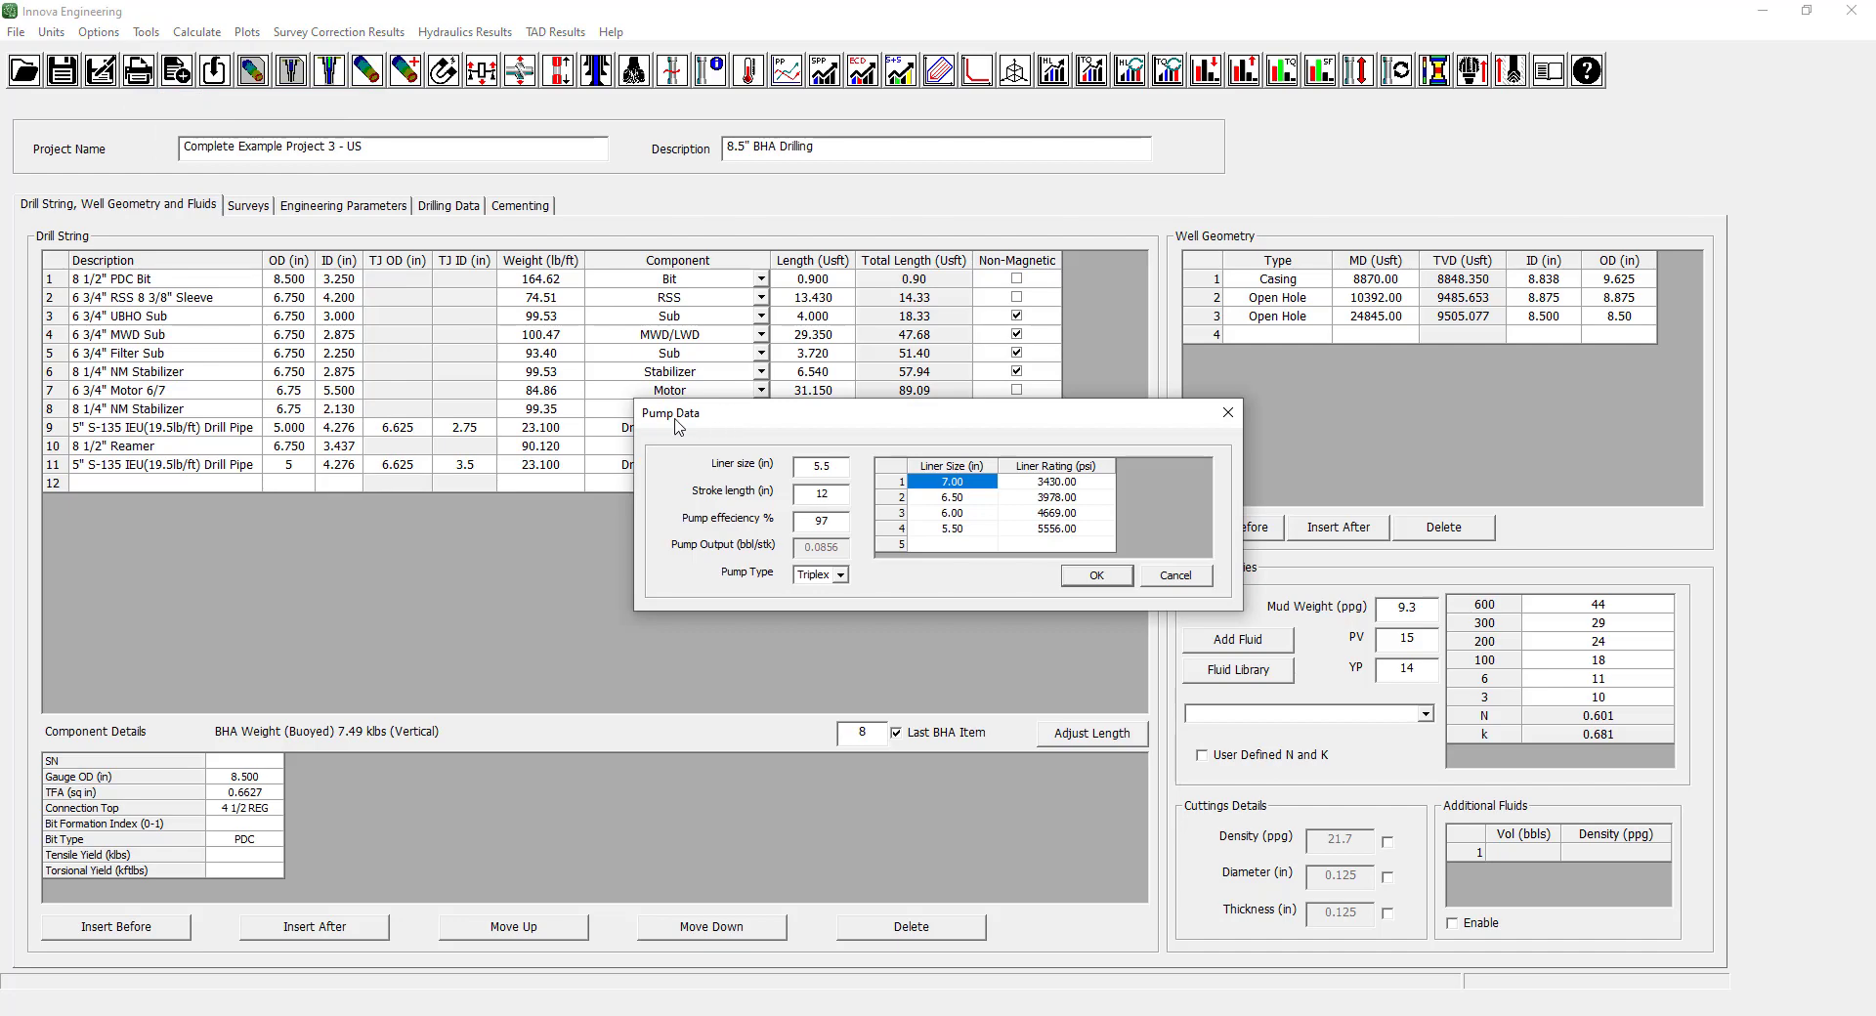
{"action": "double_click", "coordinate": [822, 493]}
{"action": "key", "text": "BackSpace"}
{"action": "left_click", "coordinate": [1162, 579]}
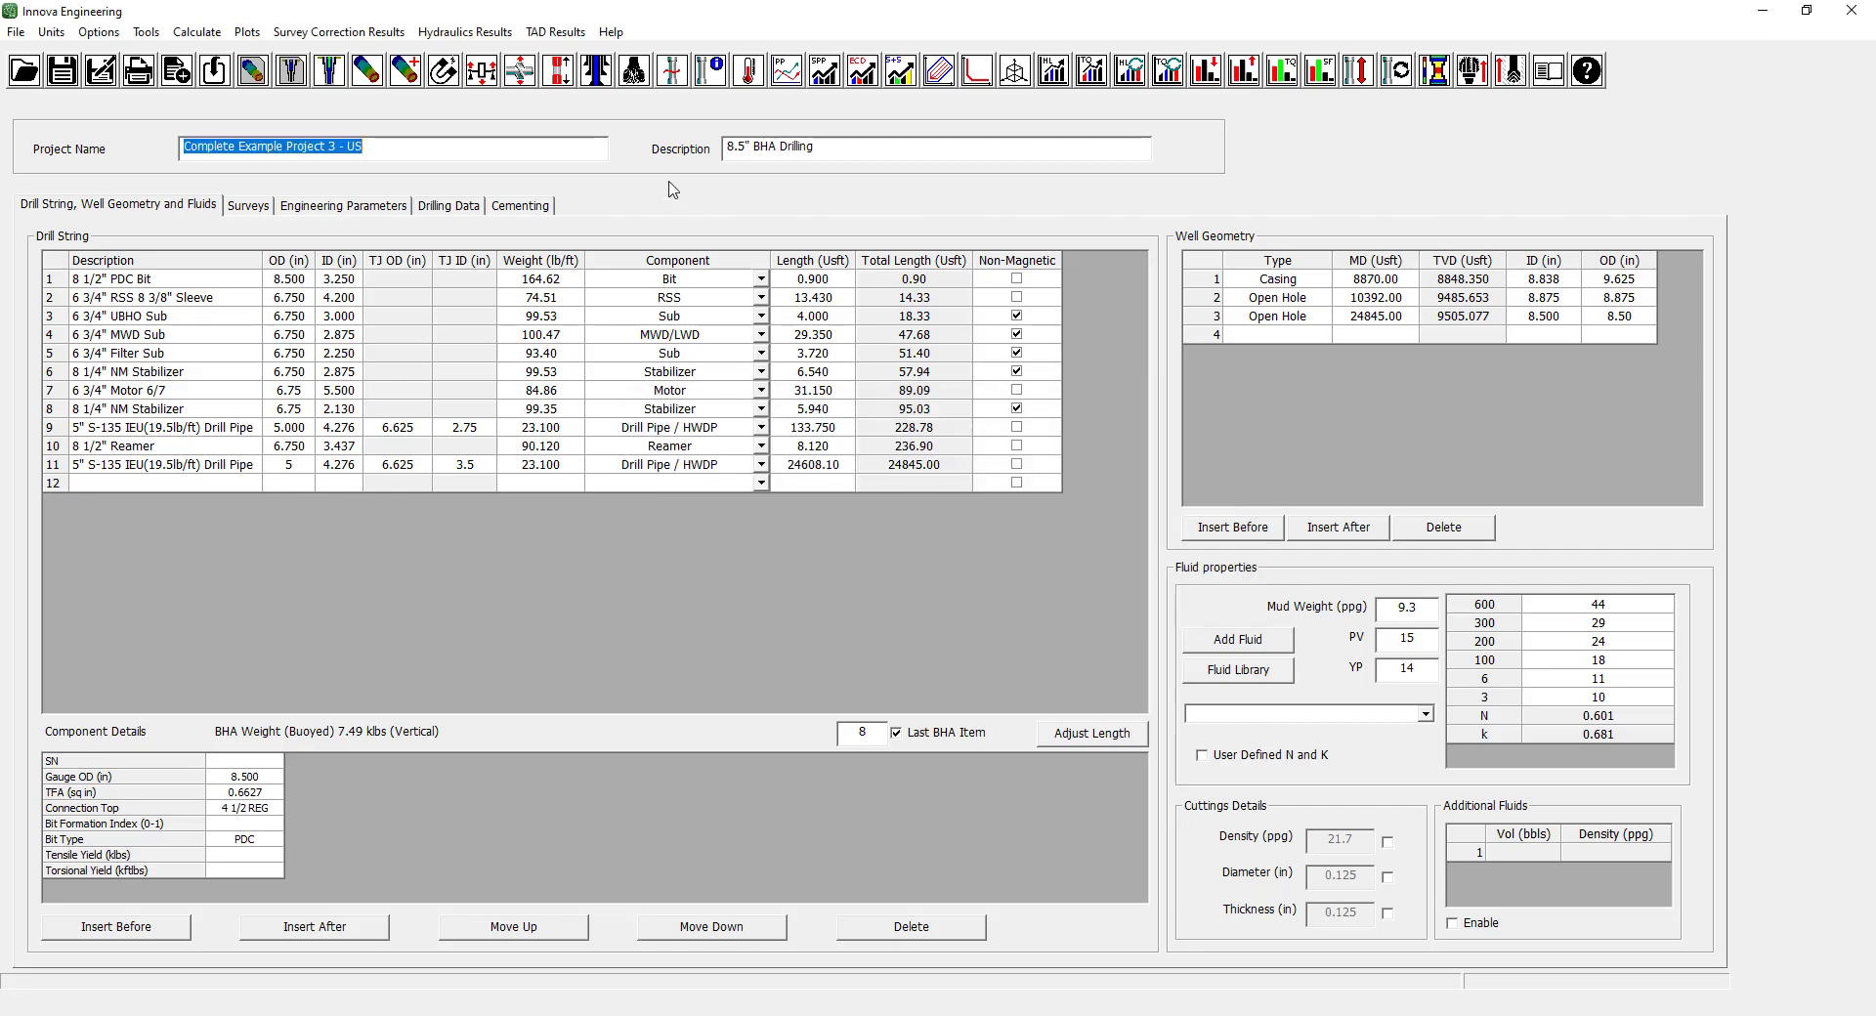
Add the 6.50 and 6.00 inch liners to the Pump Pressure chart, and close the chart.
{"action": "left_click", "coordinate": [498, 35]}
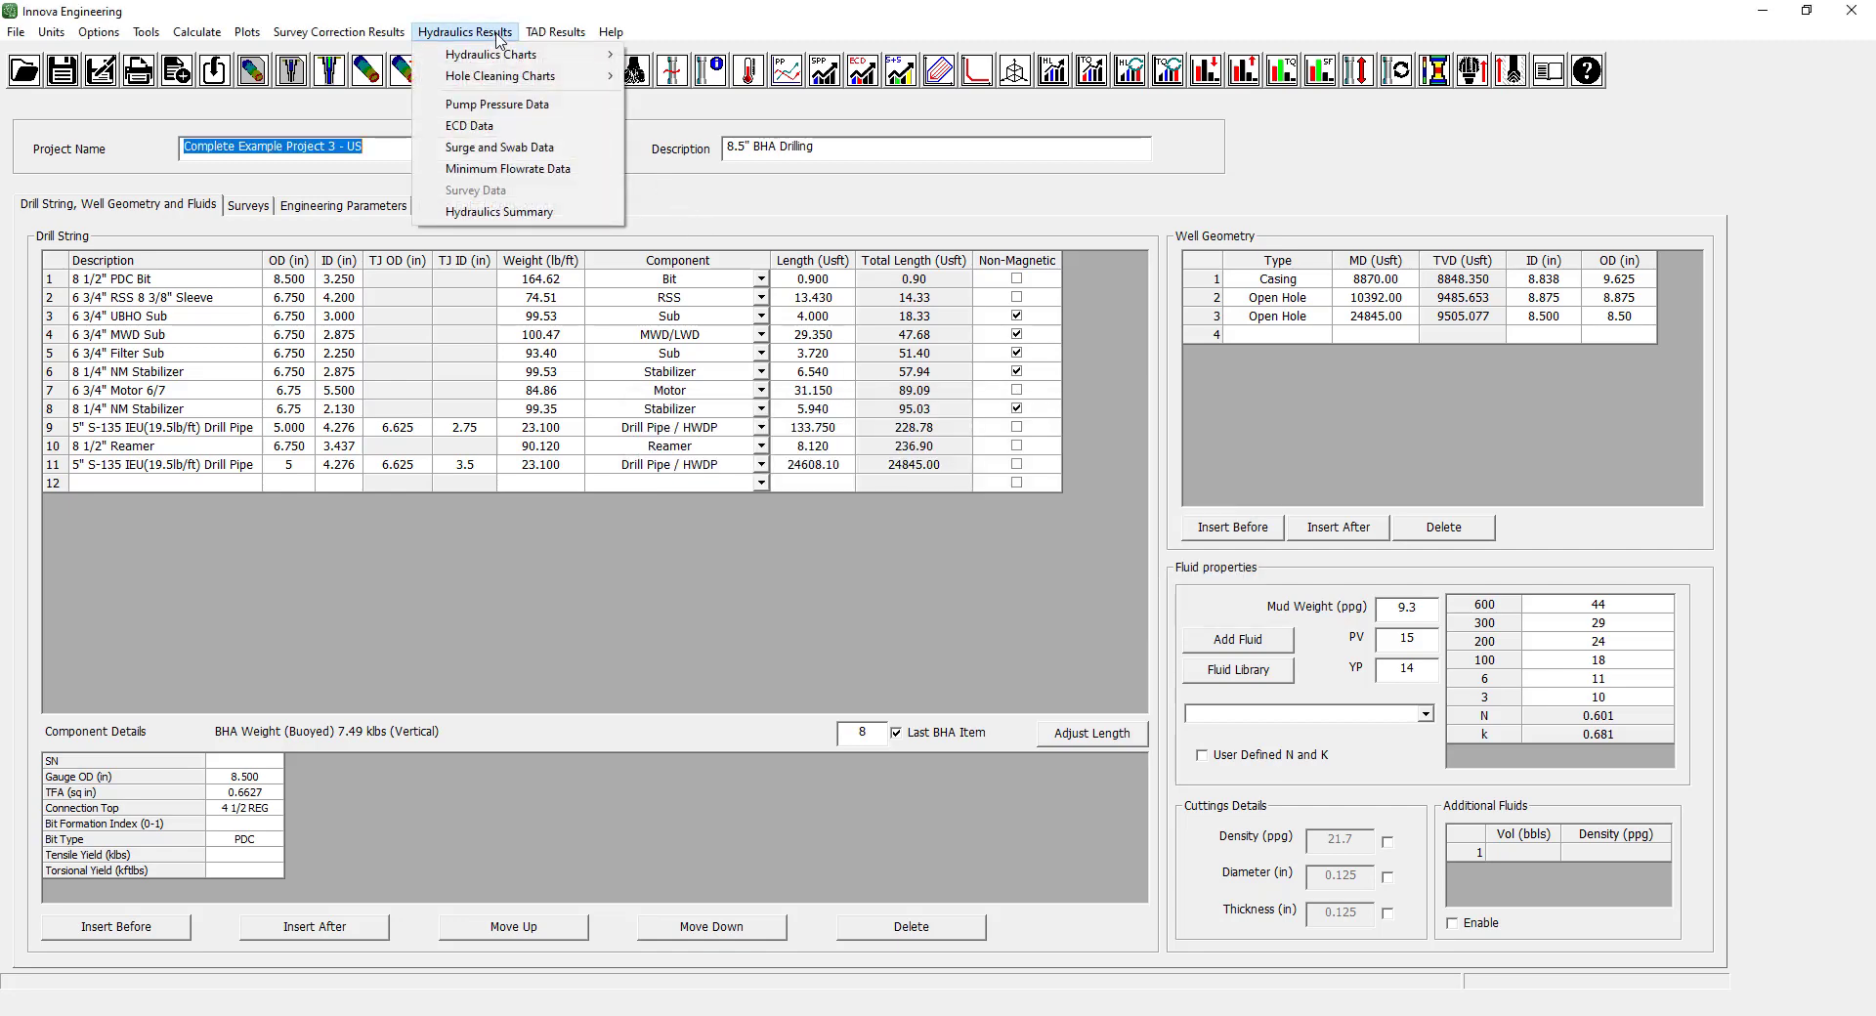
{"action": "mouse_move", "coordinate": [505, 59]}
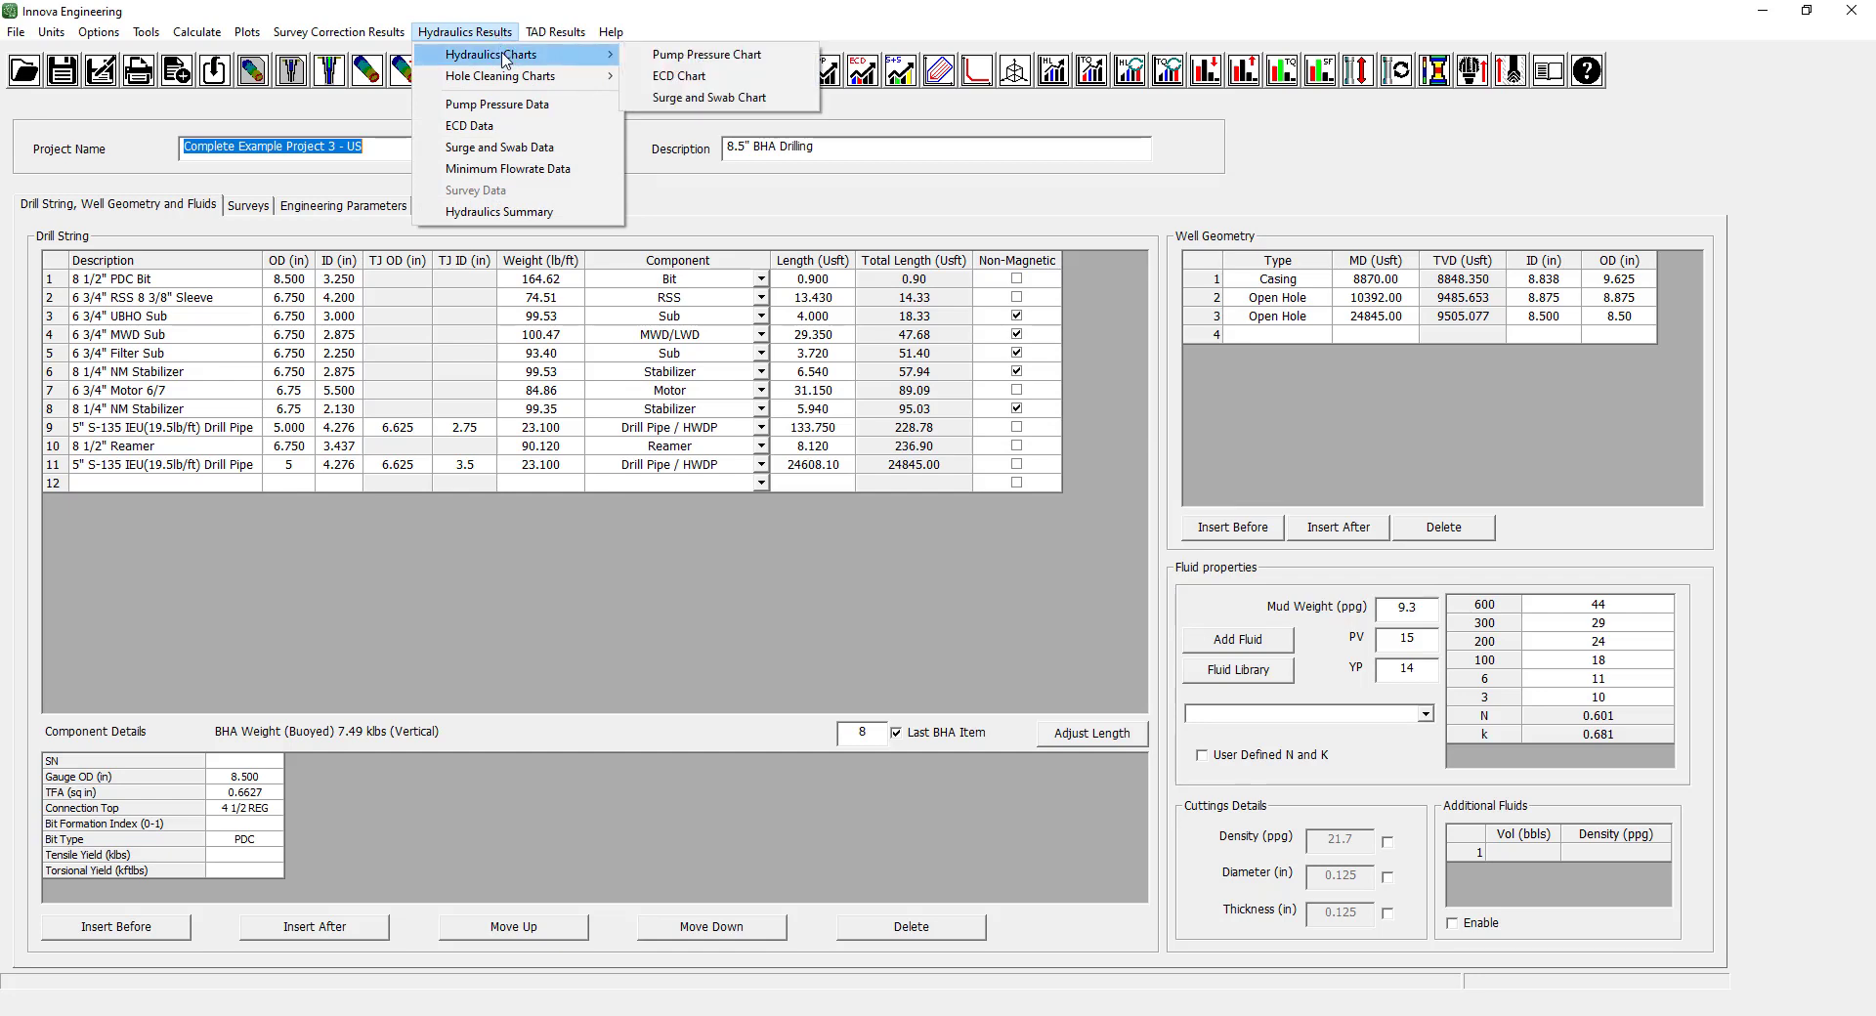
{"action": "left_click", "coordinate": [728, 61]}
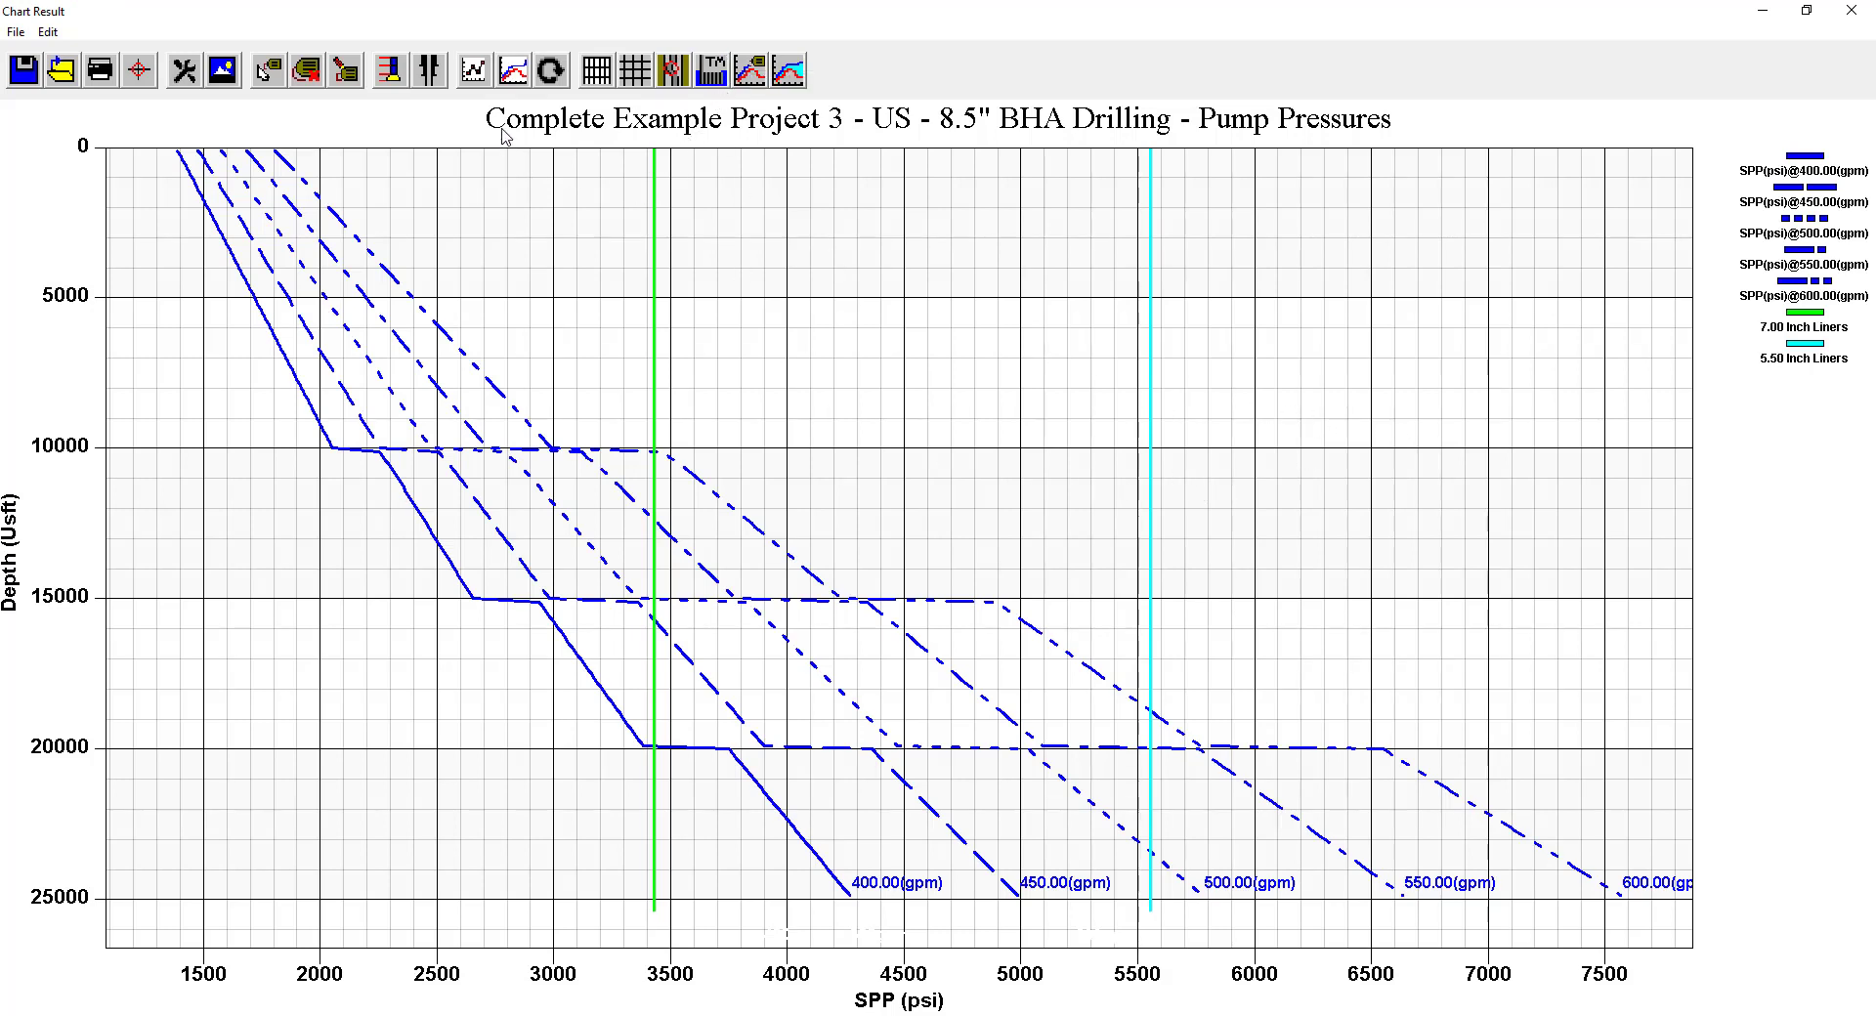
{"action": "left_click", "coordinate": [476, 74]}
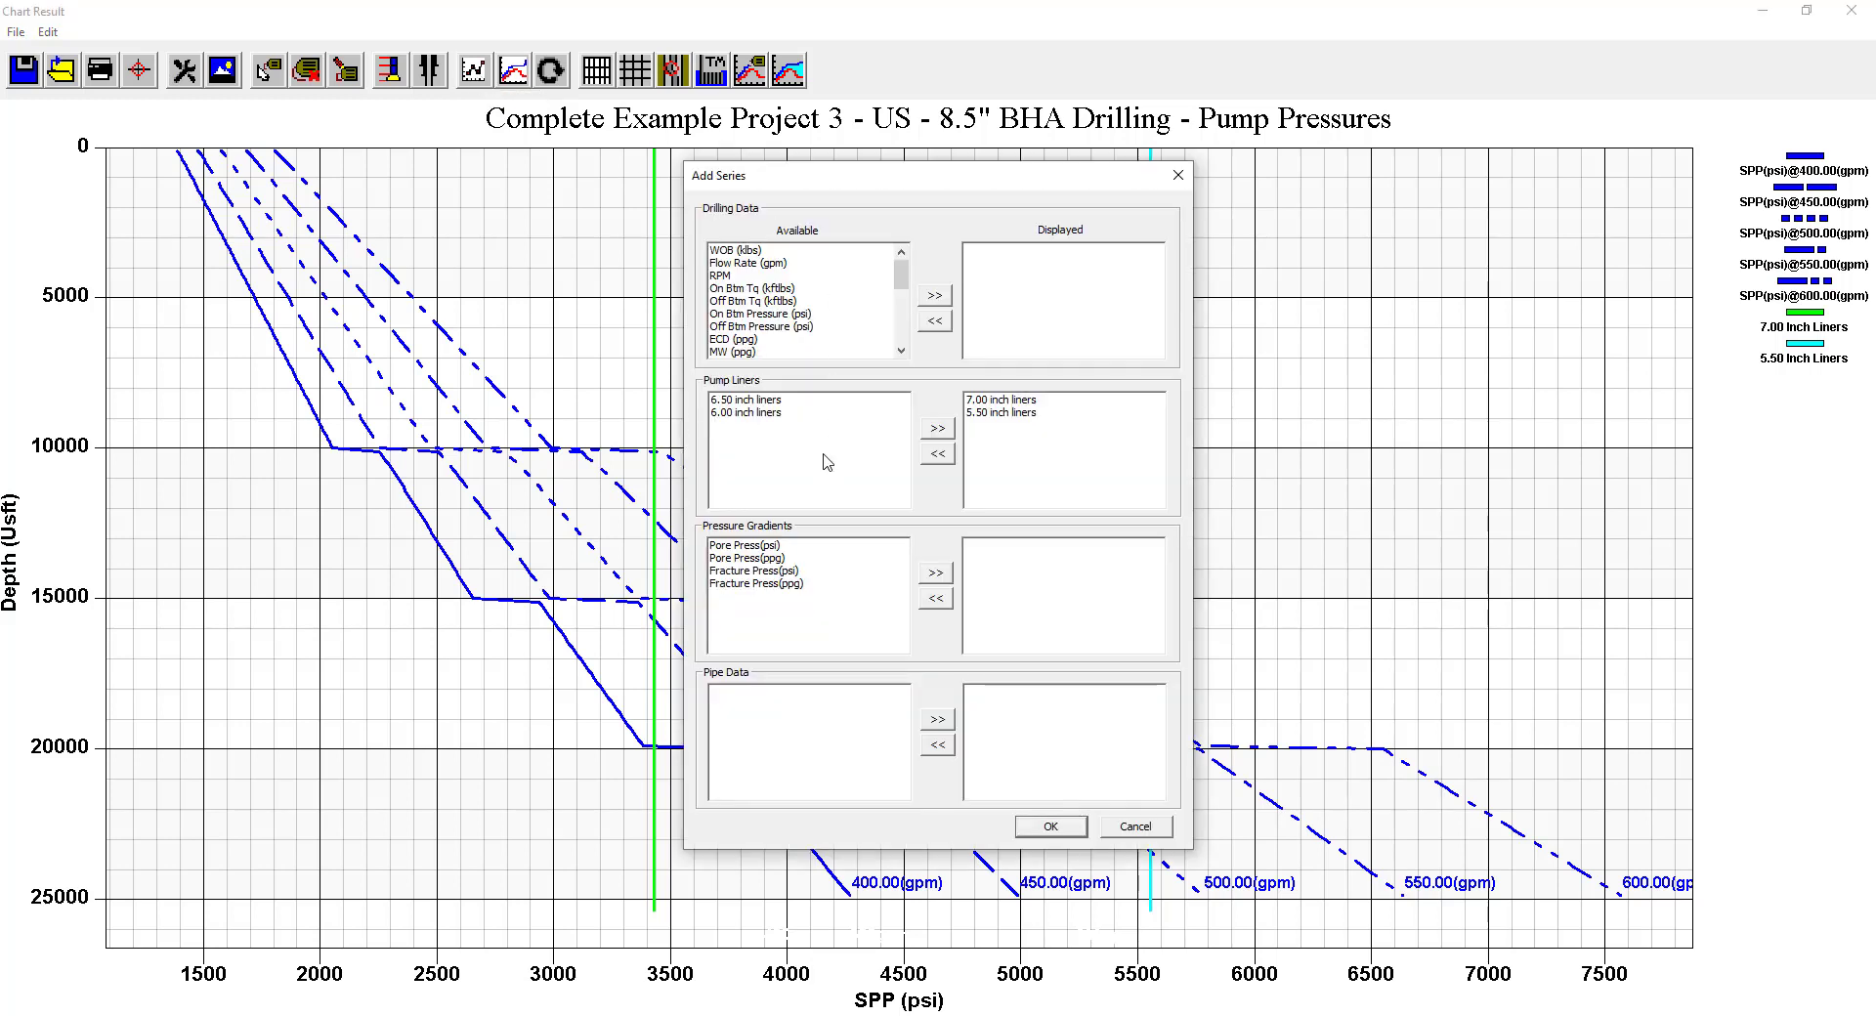
{"action": "left_click", "coordinate": [767, 401]}
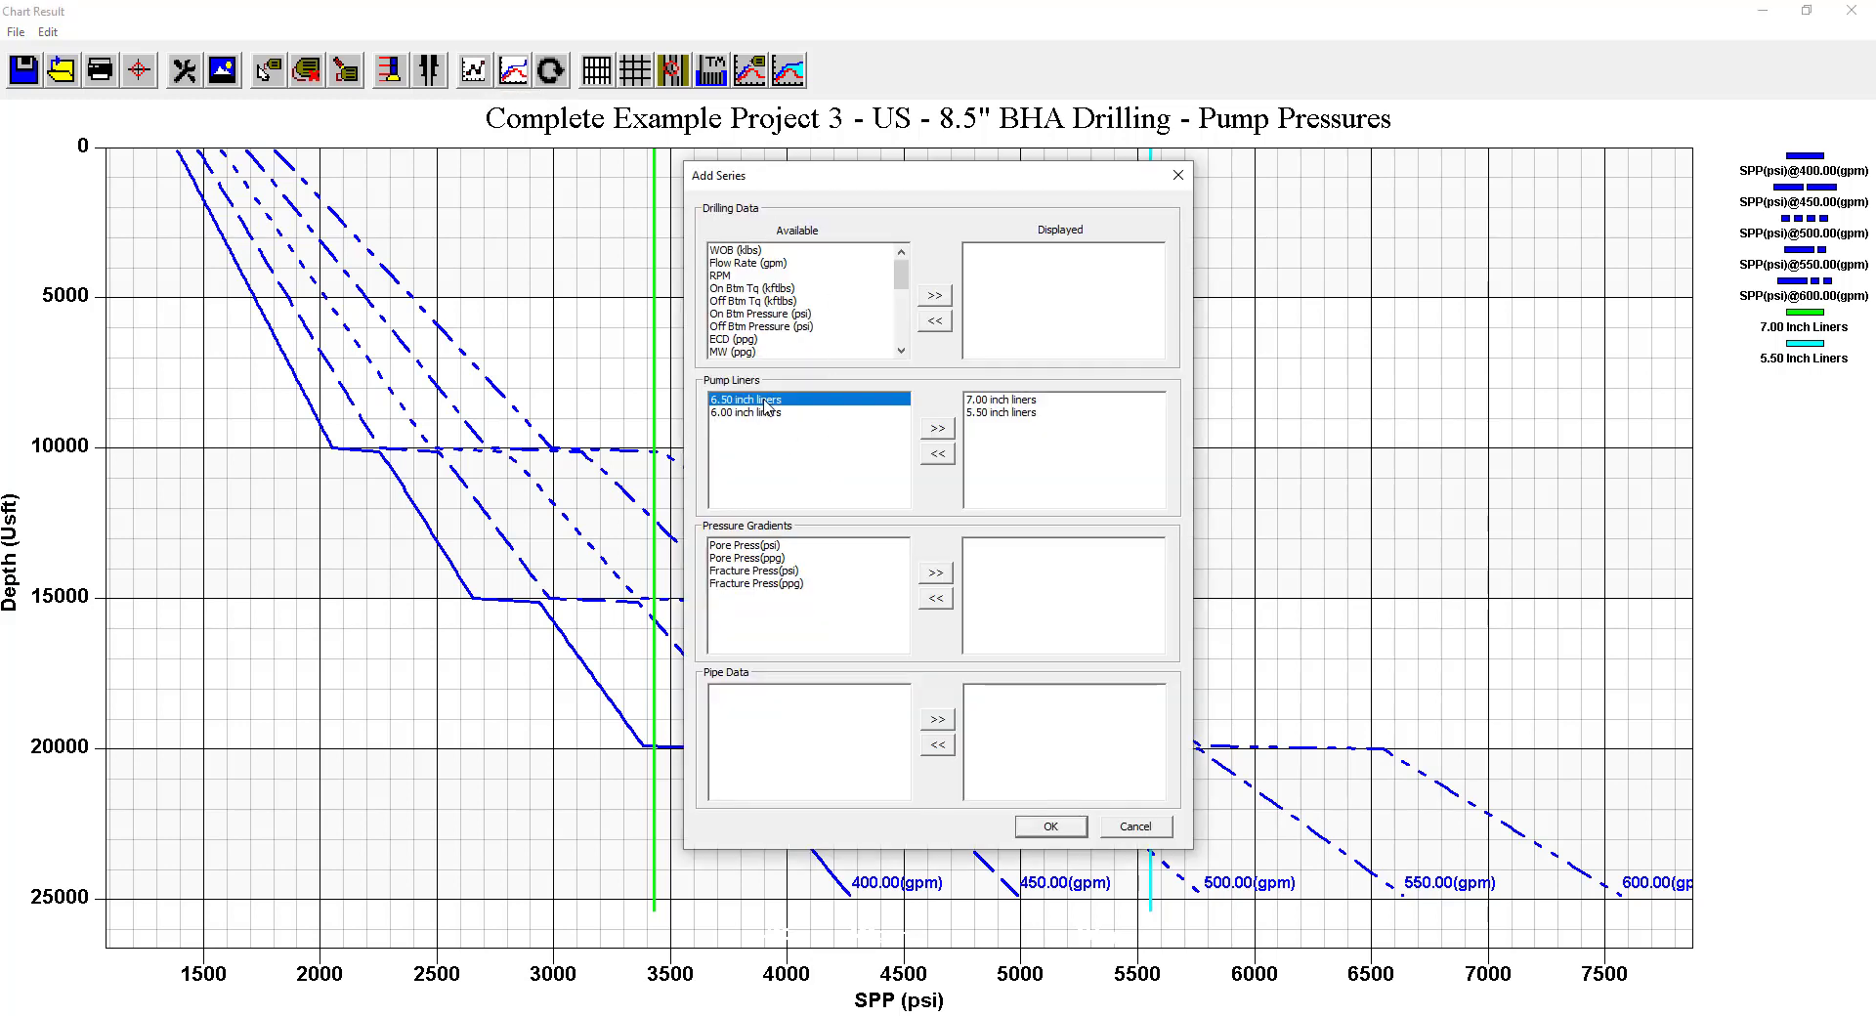
{"action": "left_click", "coordinate": [937, 430]}
{"action": "left_click", "coordinate": [745, 401]}
{"action": "left_click", "coordinate": [937, 428]}
{"action": "left_click", "coordinate": [1052, 828]}
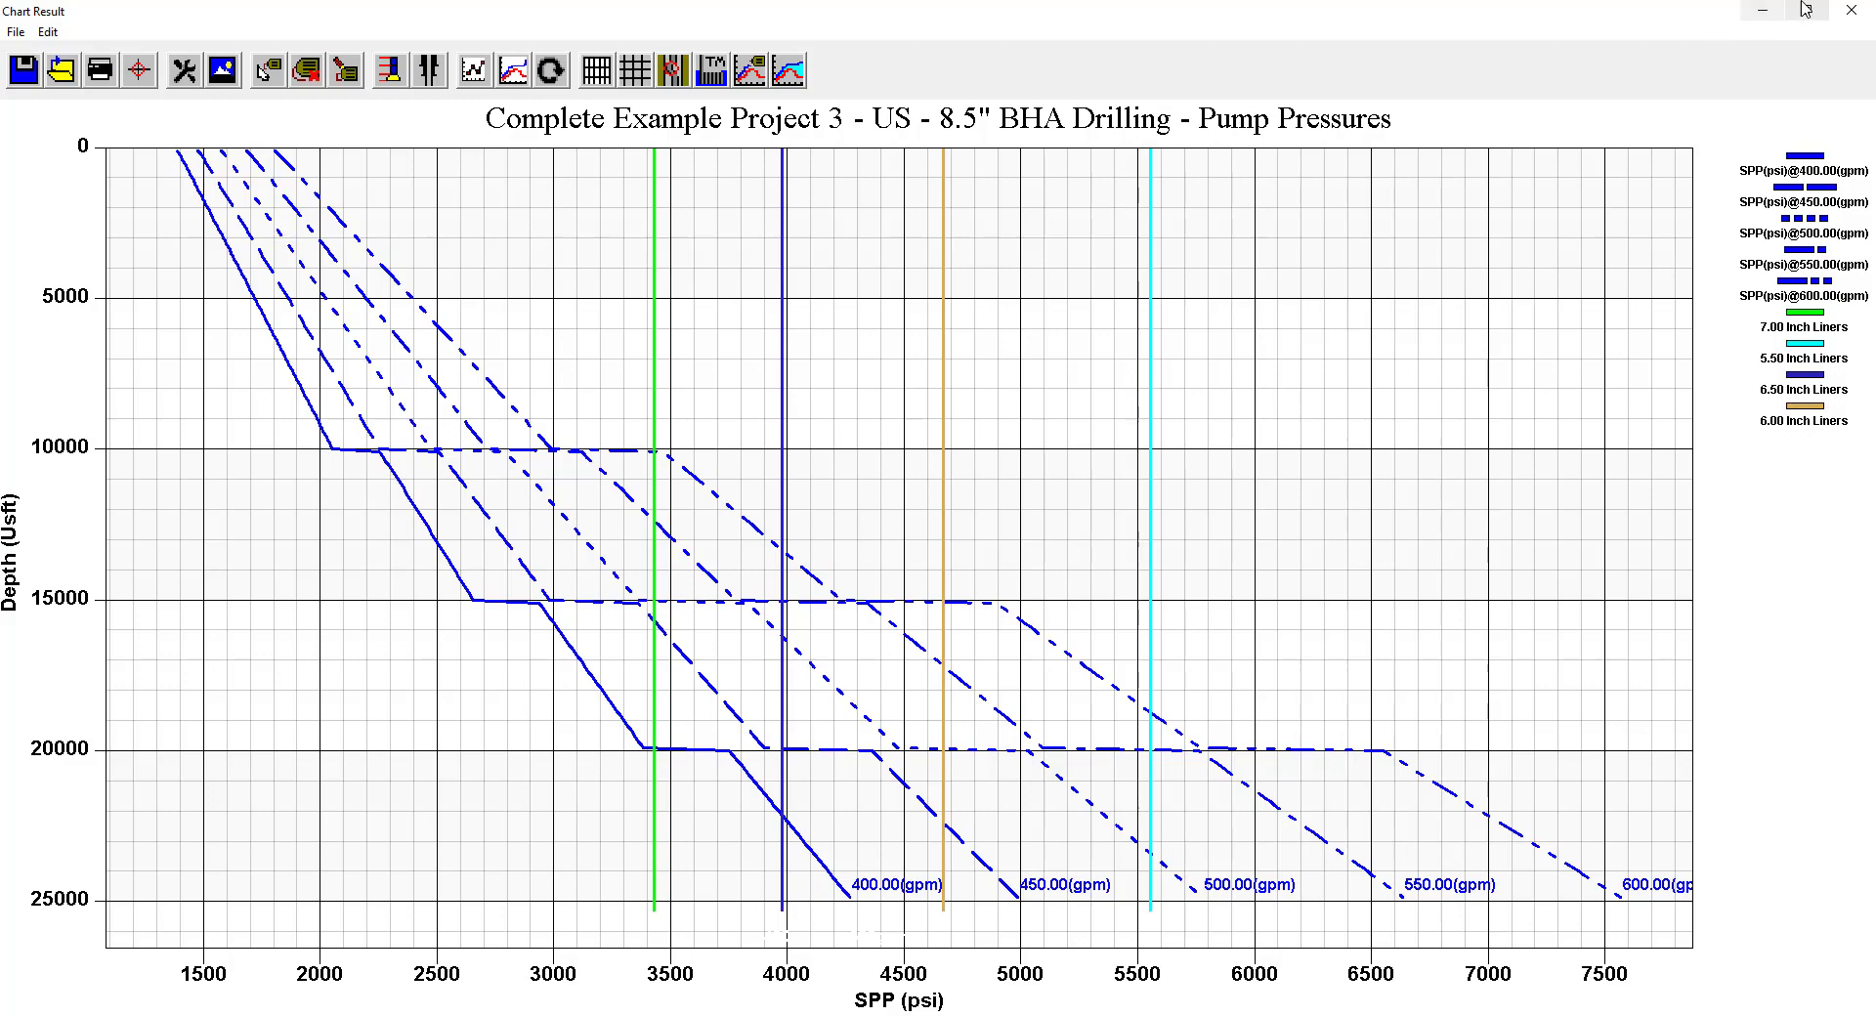
{"action": "left_click", "coordinate": [1851, 10]}
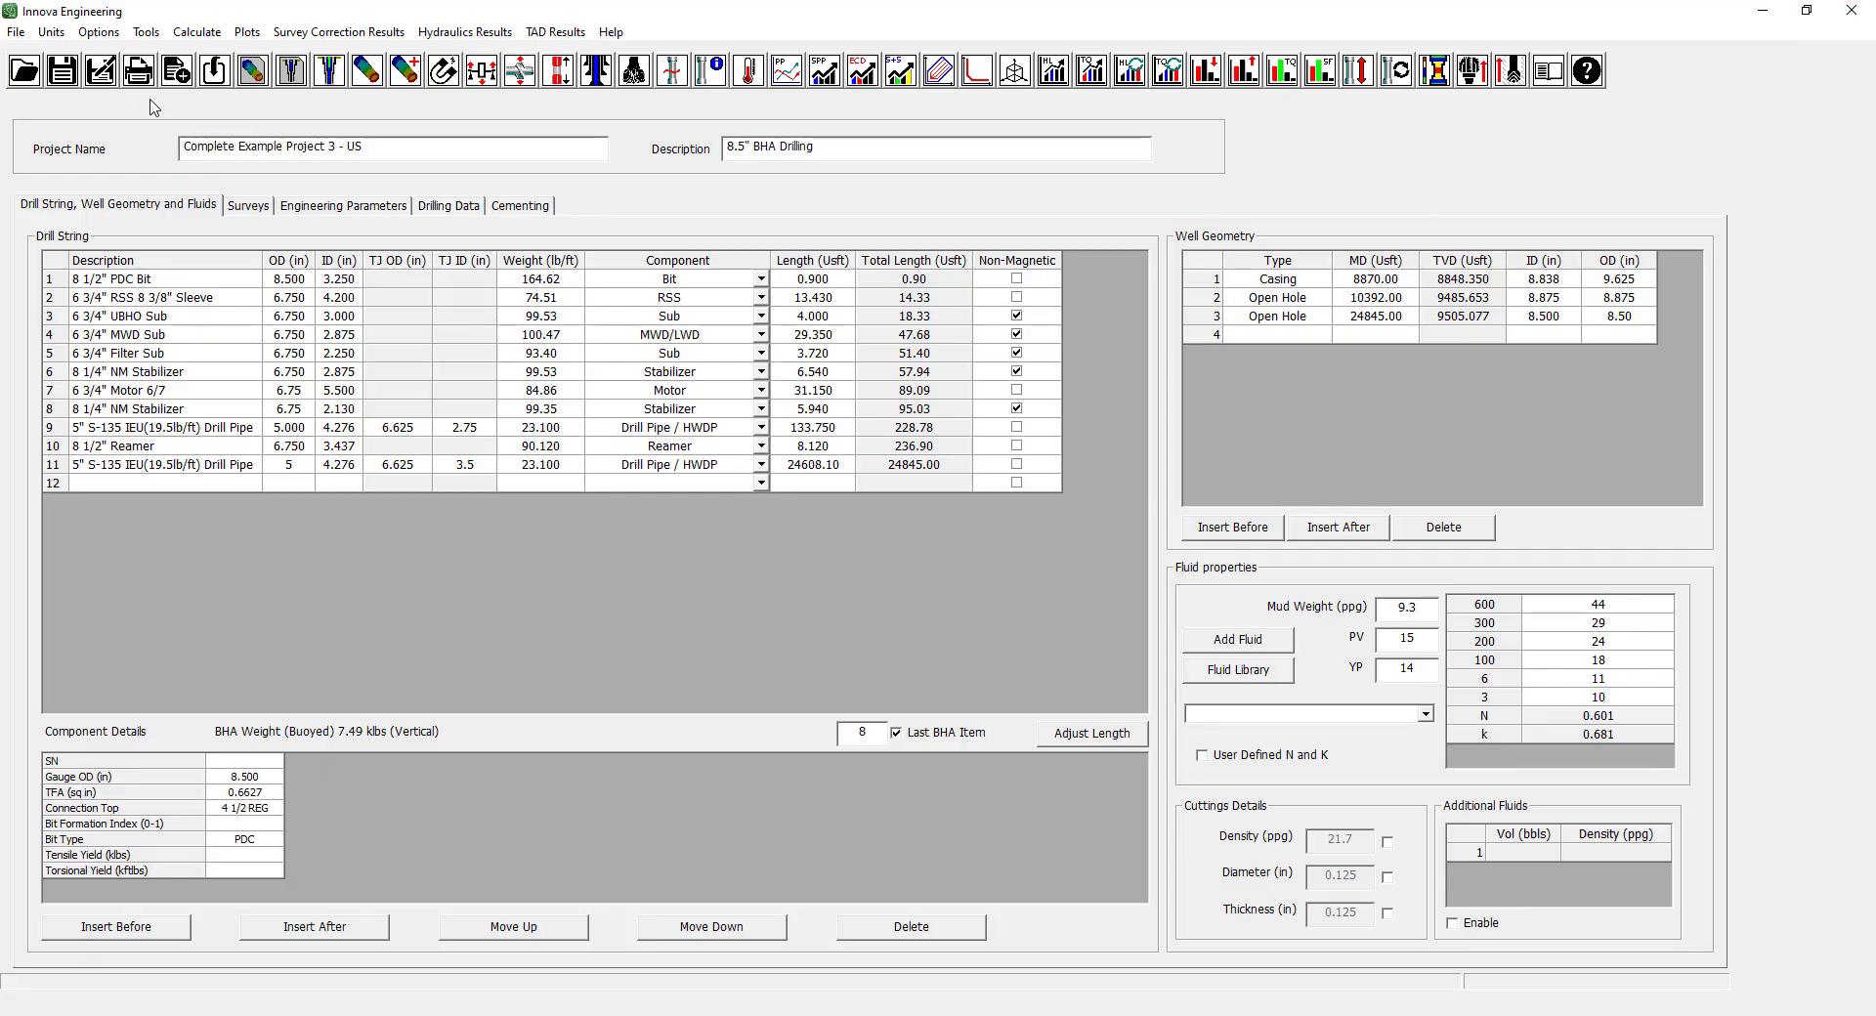
Open the Pressure Gradients options and set the depth input to TVD.
{"action": "left_click", "coordinate": [107, 34]}
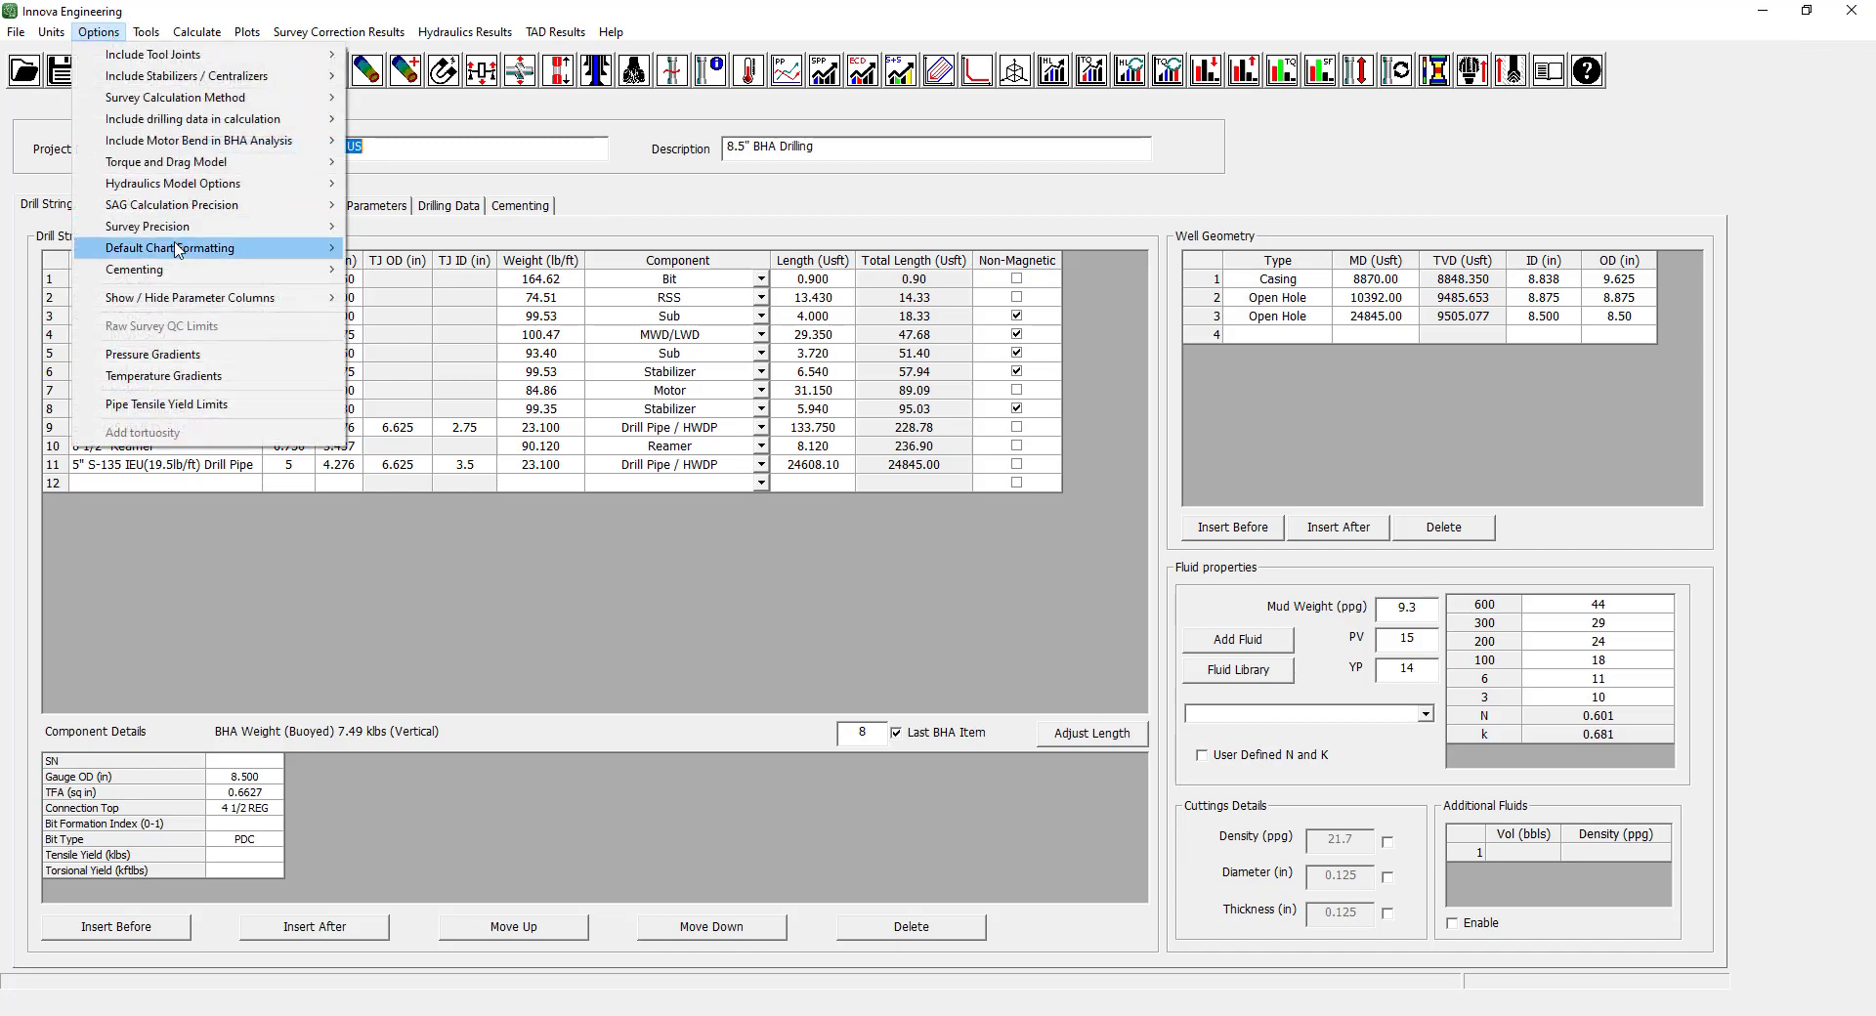
{"action": "left_click", "coordinate": [185, 354]}
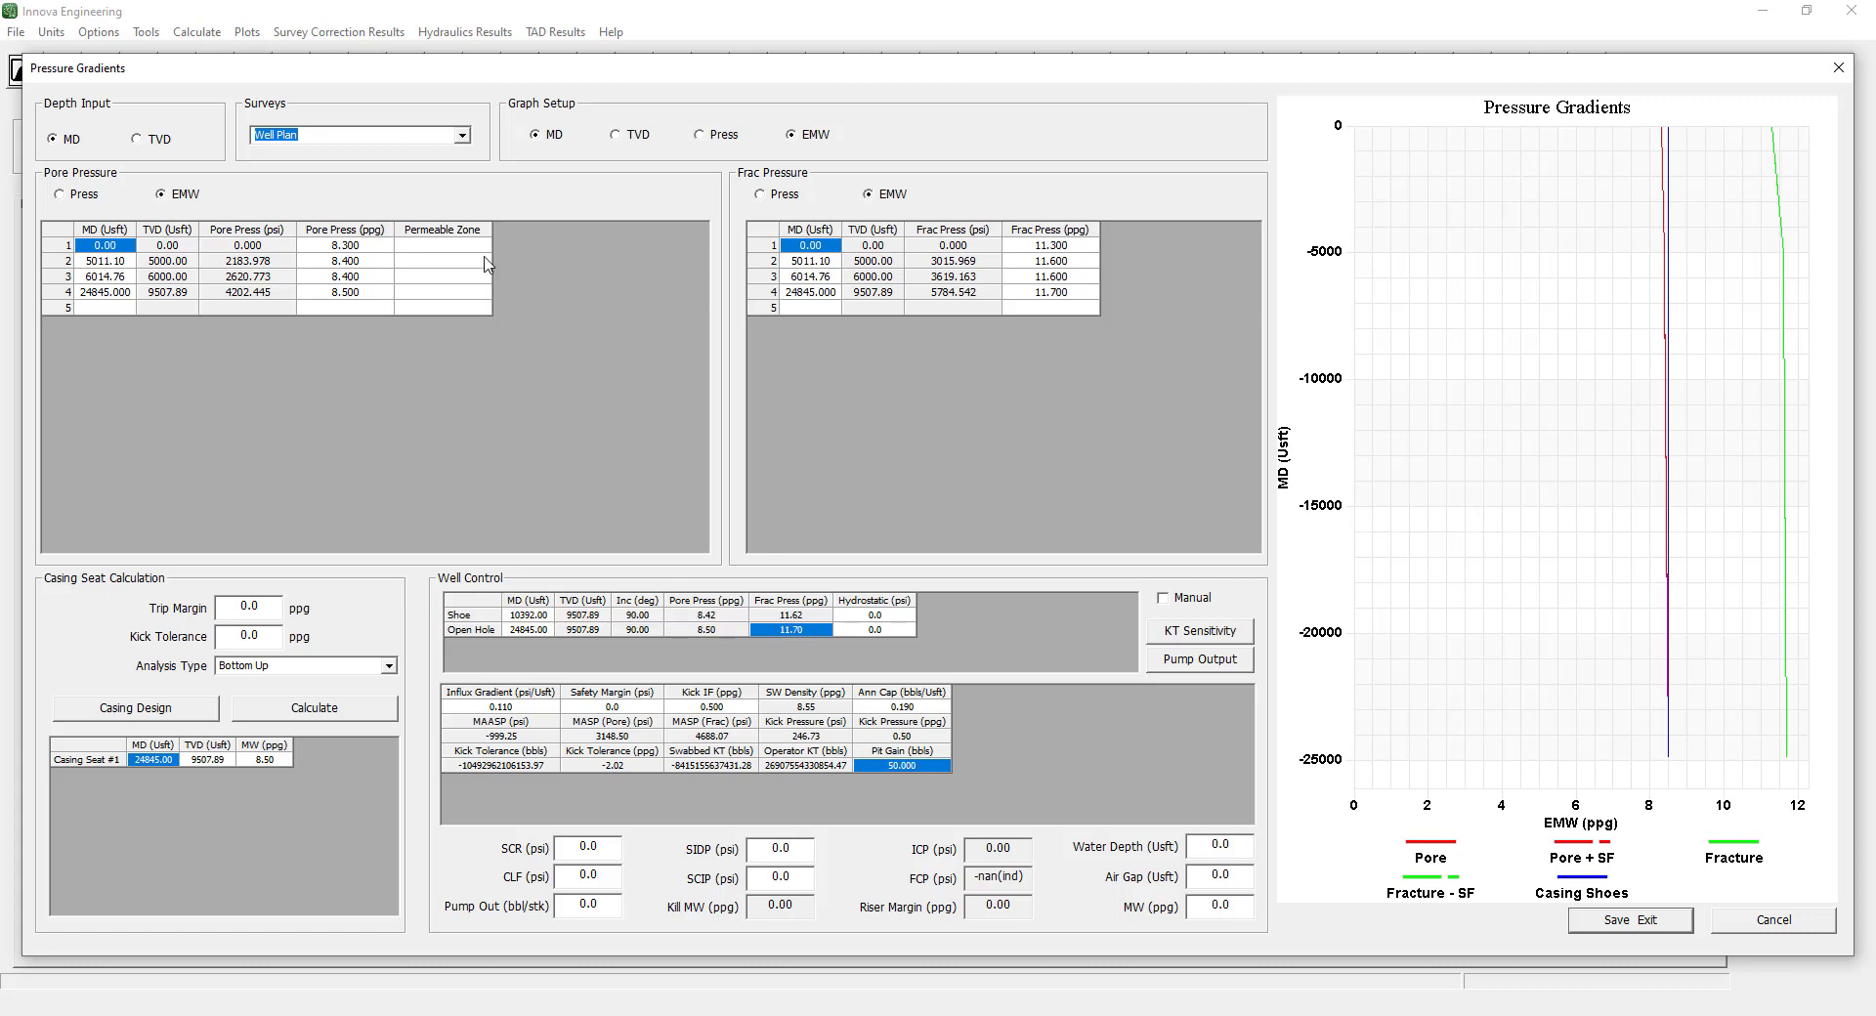
{"action": "left_click", "coordinate": [826, 262]}
{"action": "left_click", "coordinate": [1062, 264]}
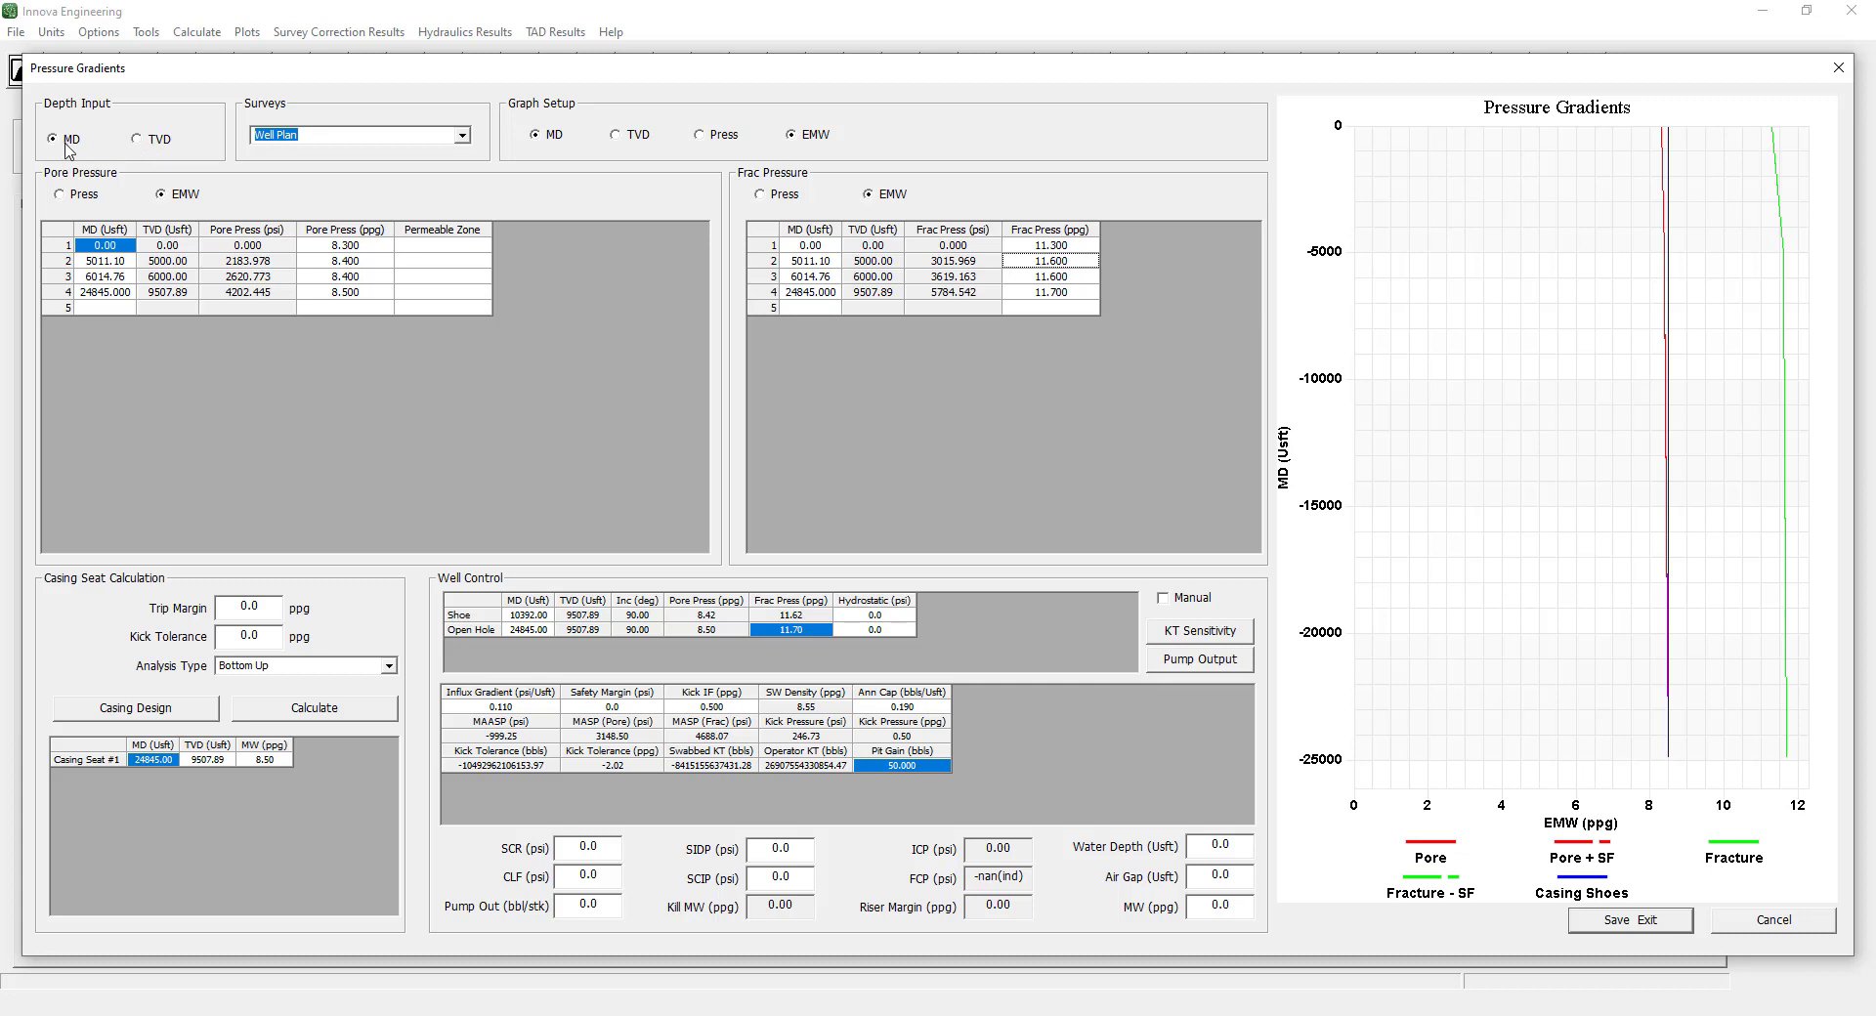
{"action": "left_click", "coordinate": [137, 140]}
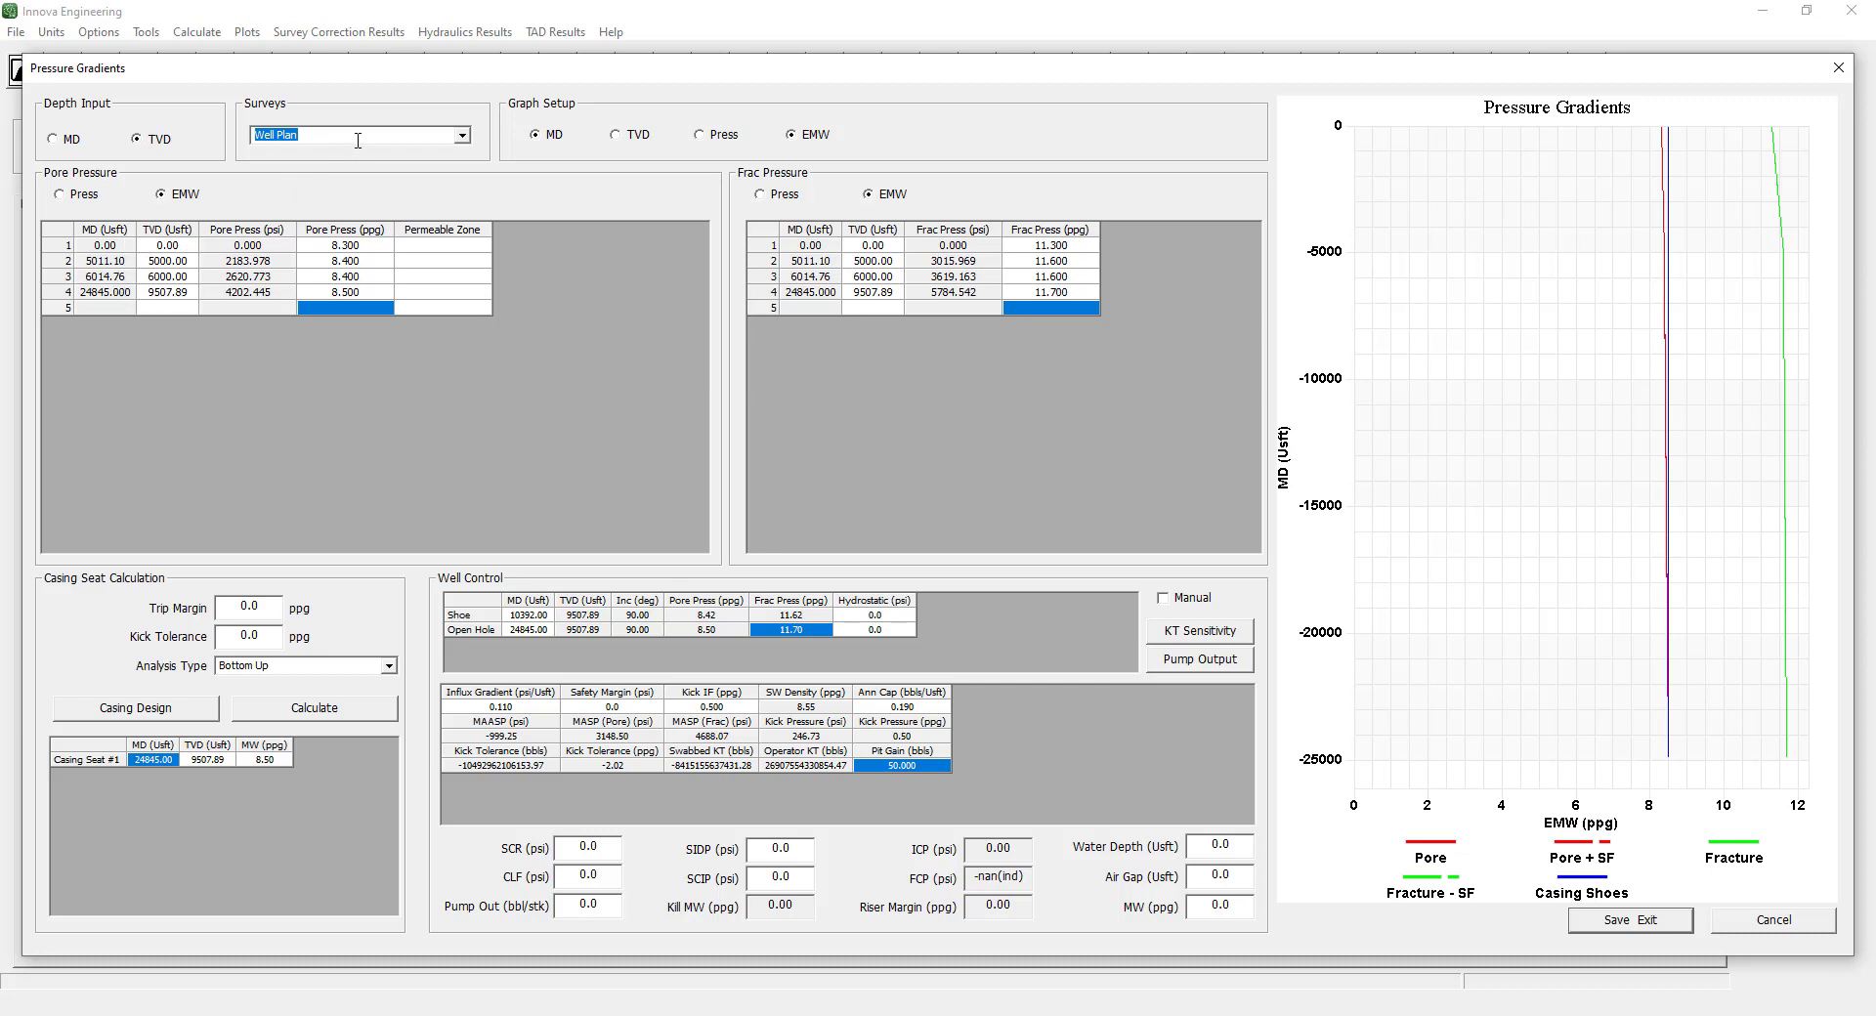
Base the pressure gradients on Actual Surveys, plot their graph against TVD, and save.
{"action": "left_click", "coordinate": [463, 138]}
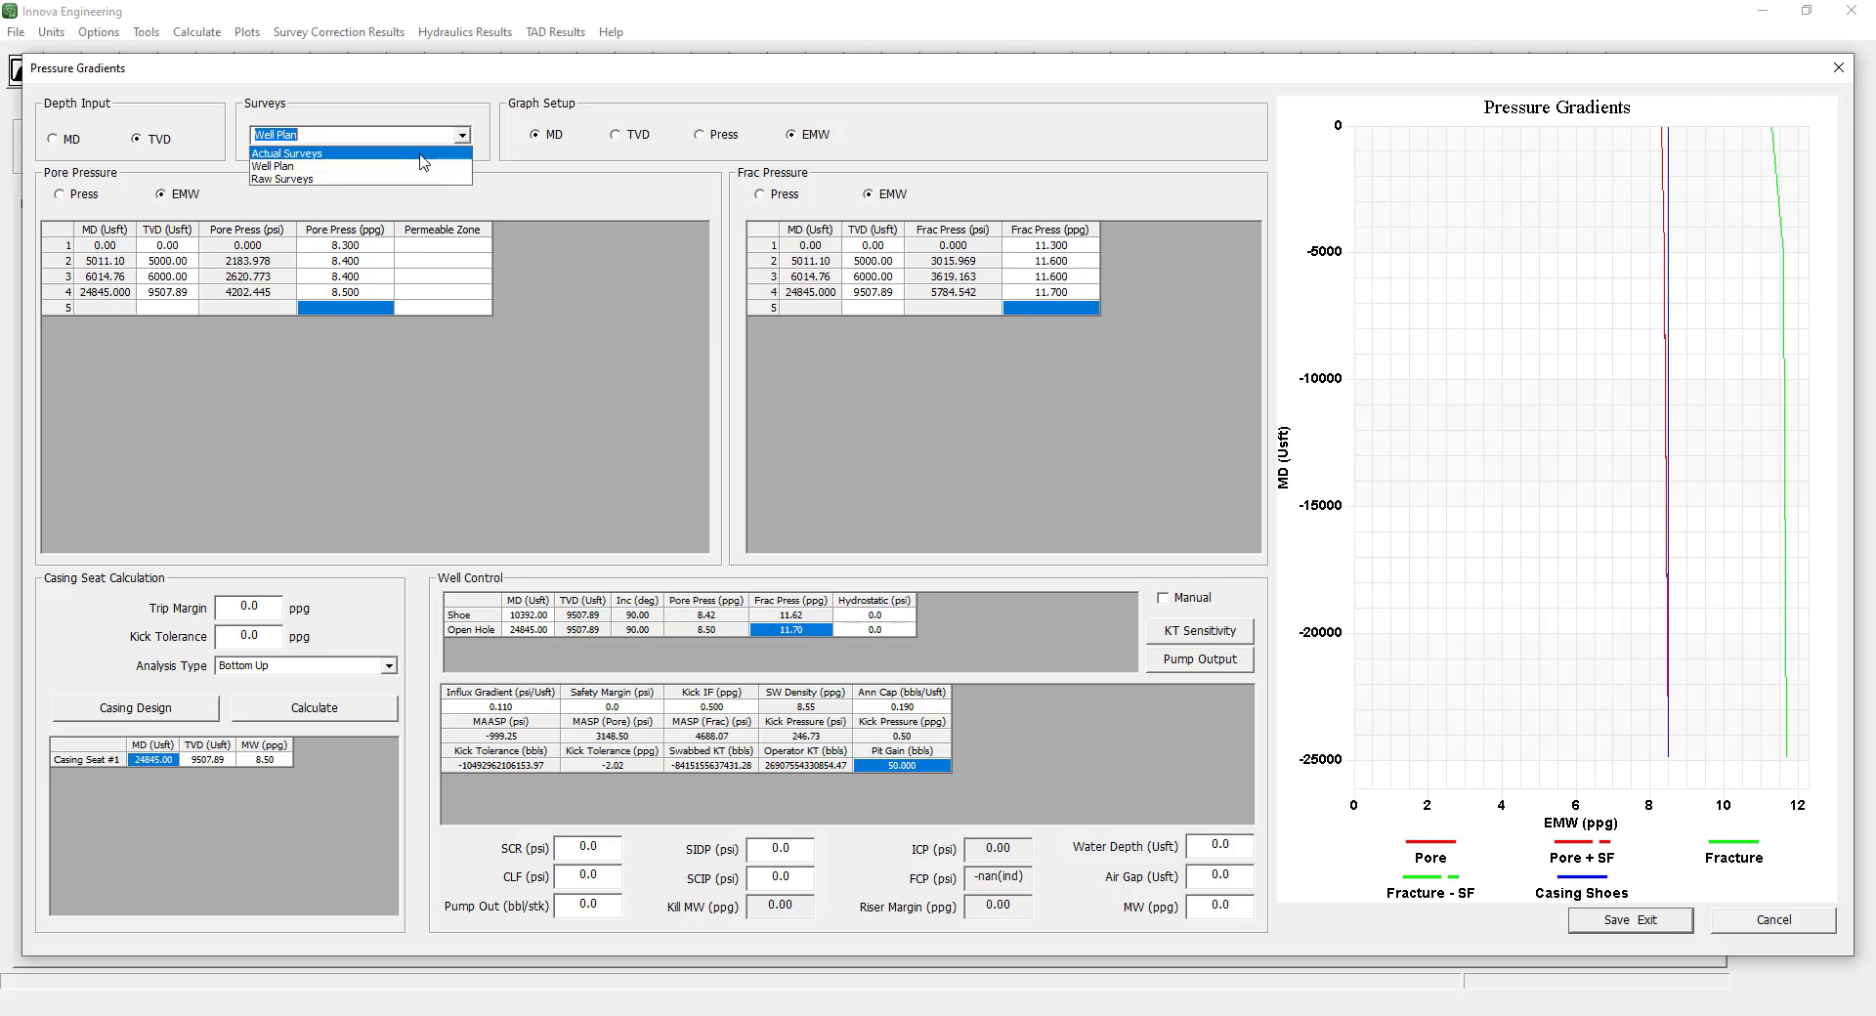
{"action": "left_click", "coordinate": [386, 153]}
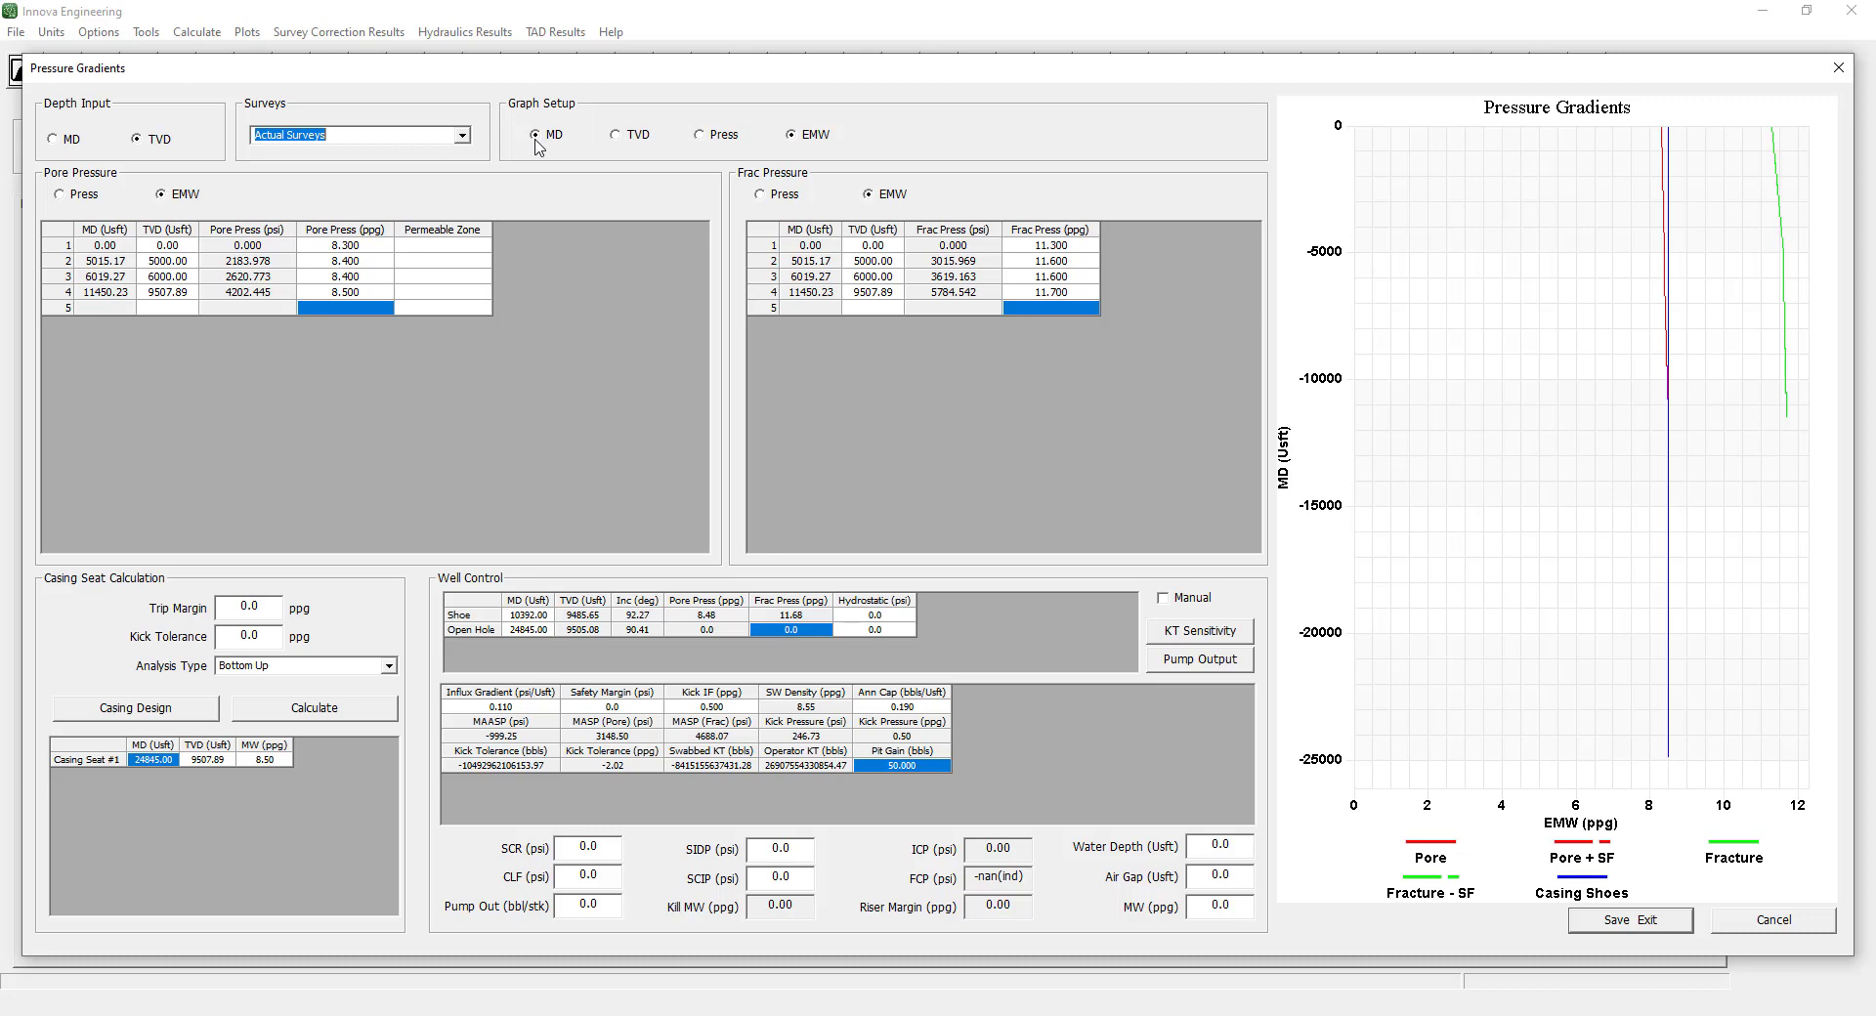
{"action": "left_click", "coordinate": [616, 136]}
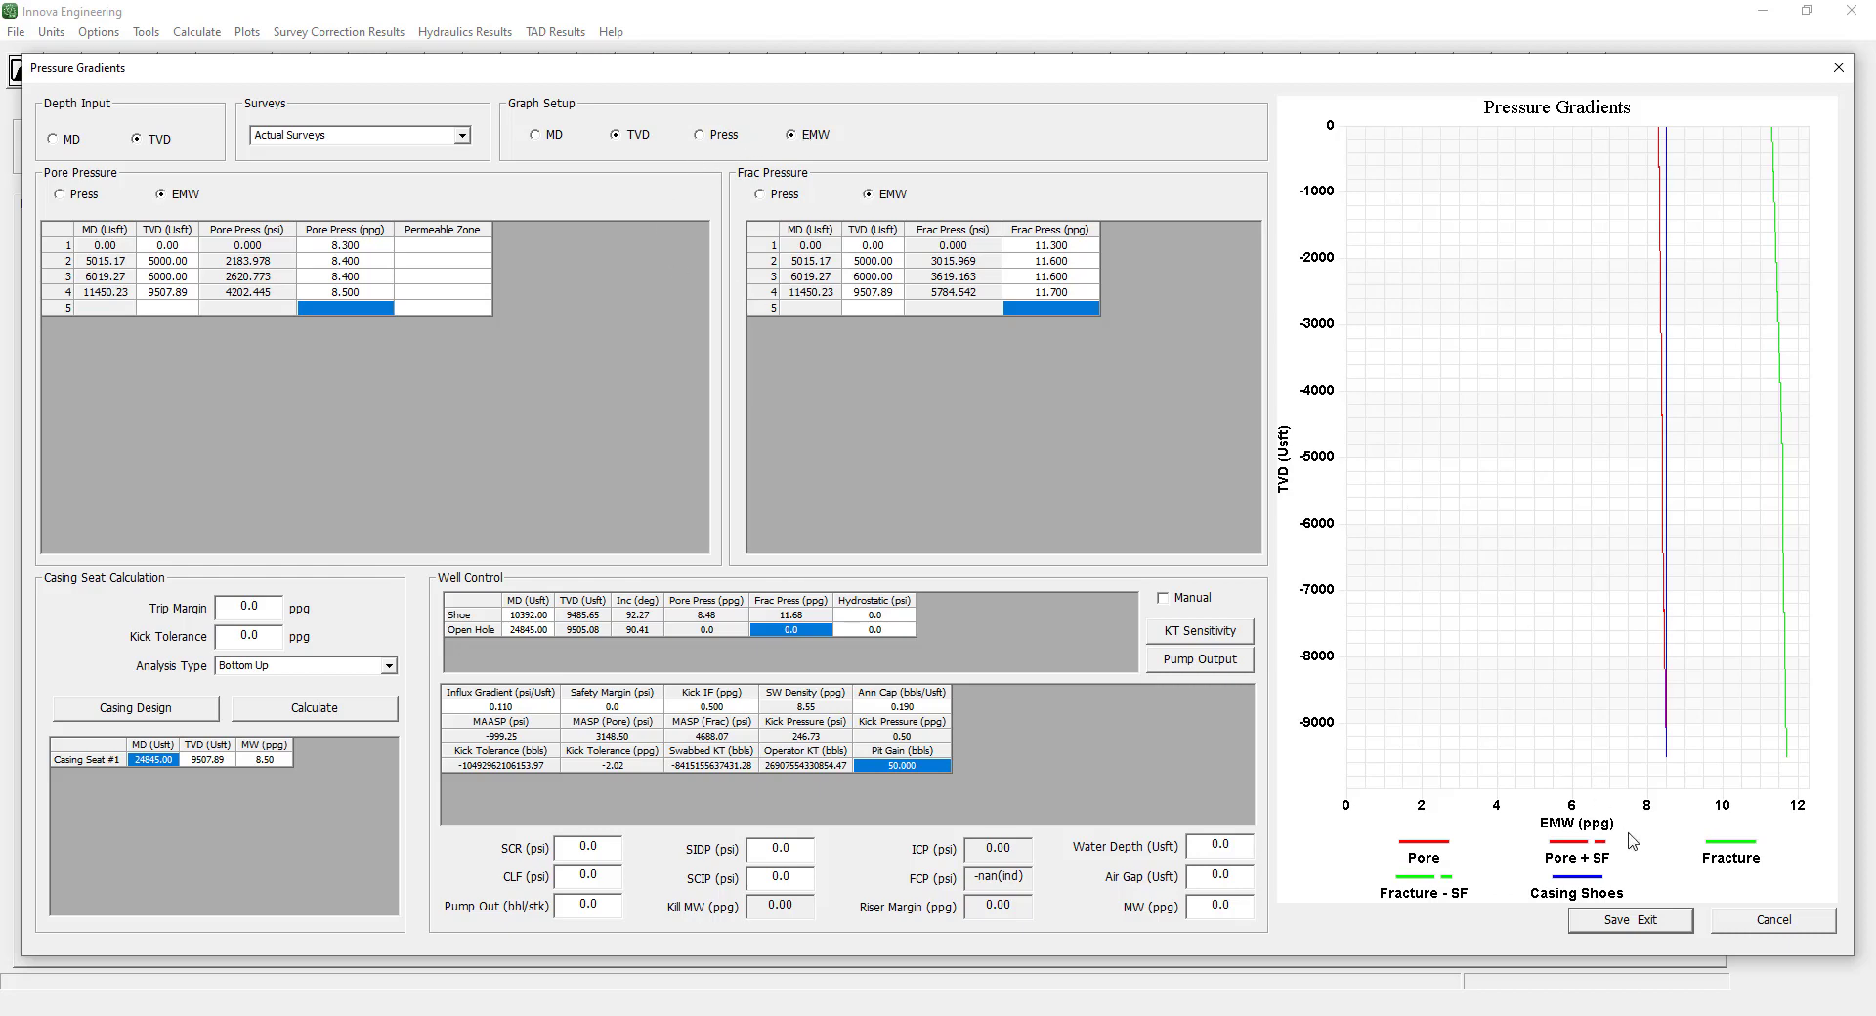
{"action": "left_click", "coordinate": [1652, 925]}
Check the pore and fracture pressure series displayed on the Surge and Swab chart, and close it without changes.
{"action": "left_click", "coordinate": [479, 33]}
{"action": "mouse_move", "coordinate": [518, 61]}
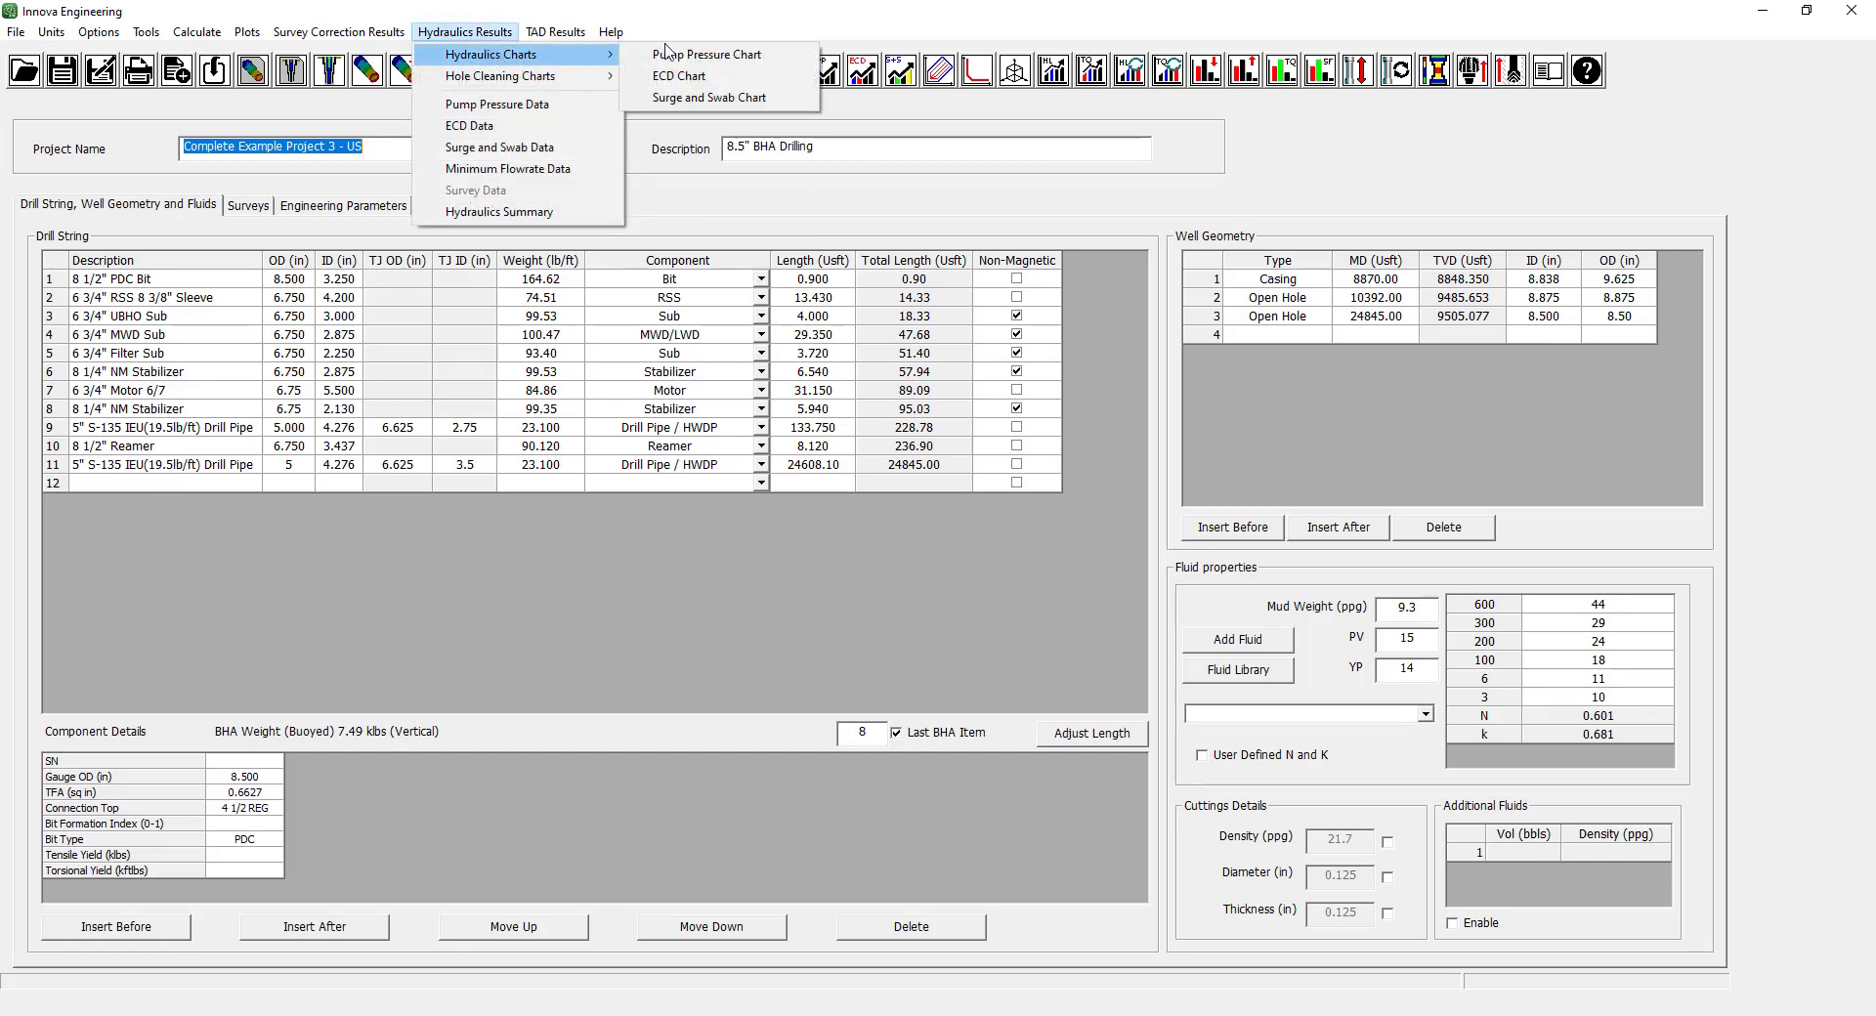
{"action": "left_click", "coordinate": [707, 110]}
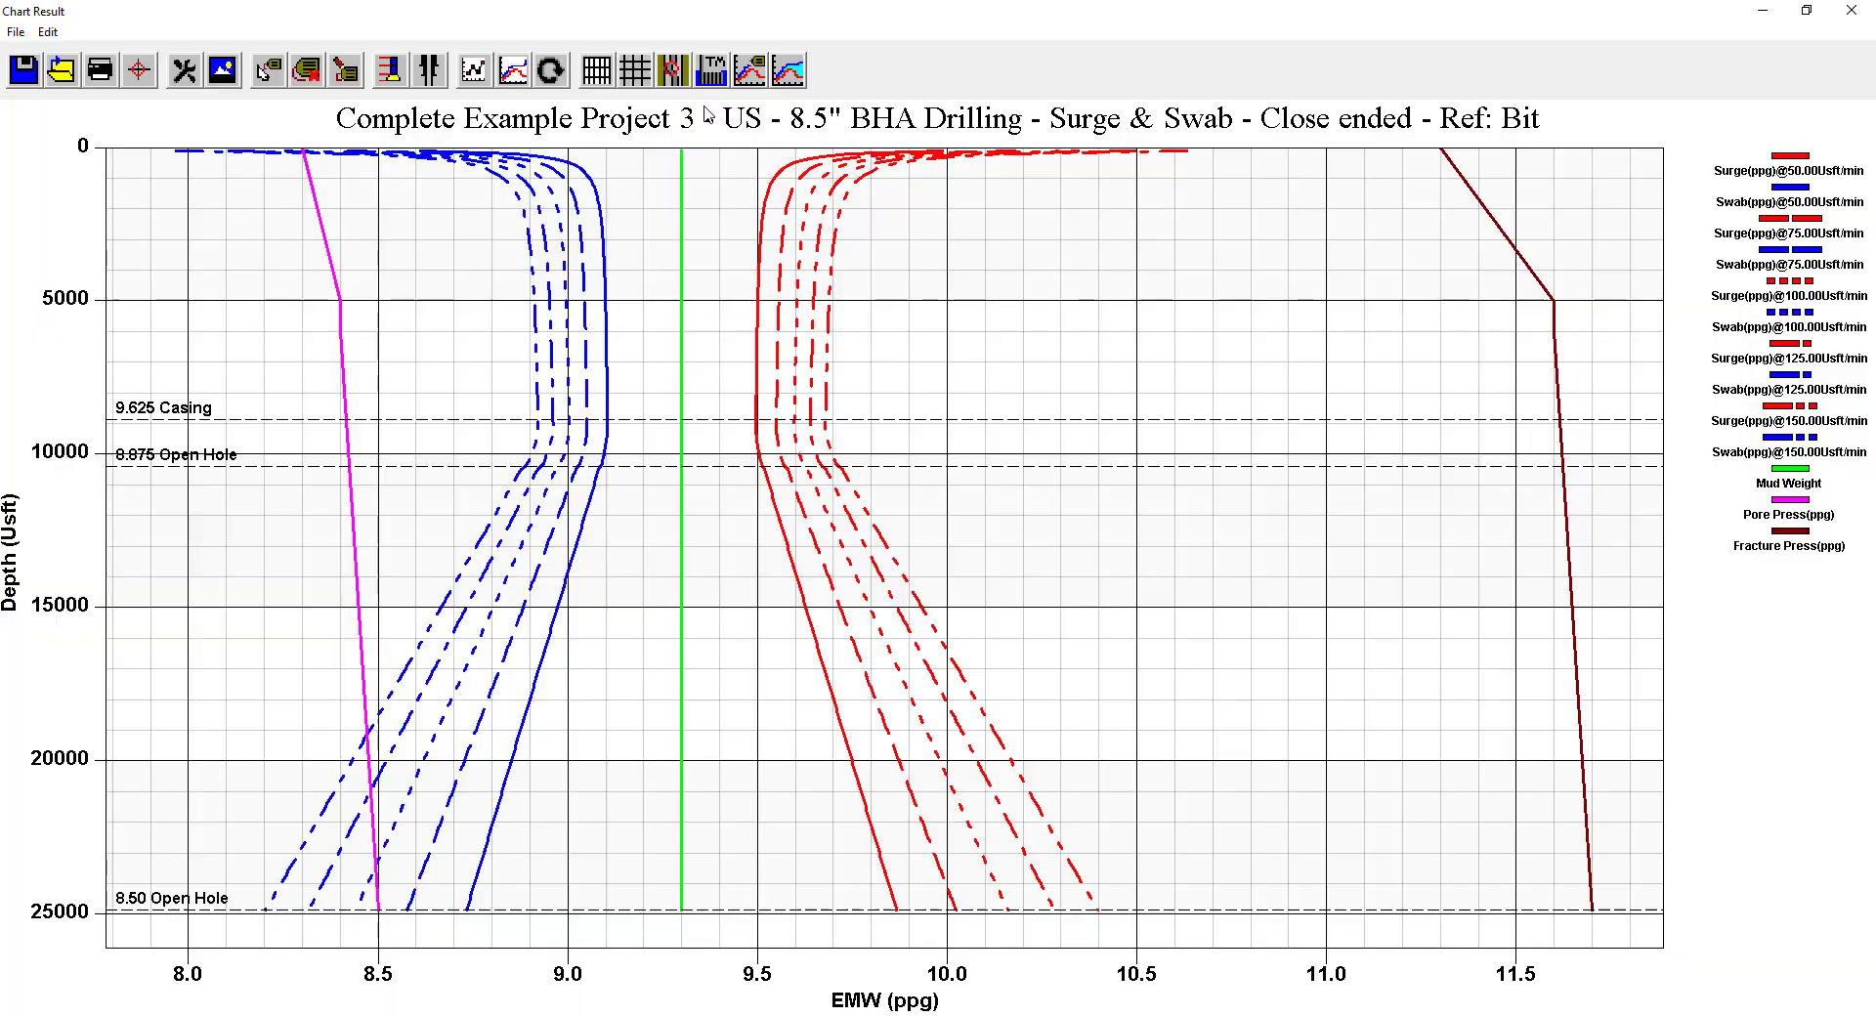
{"action": "left_click", "coordinate": [474, 71]}
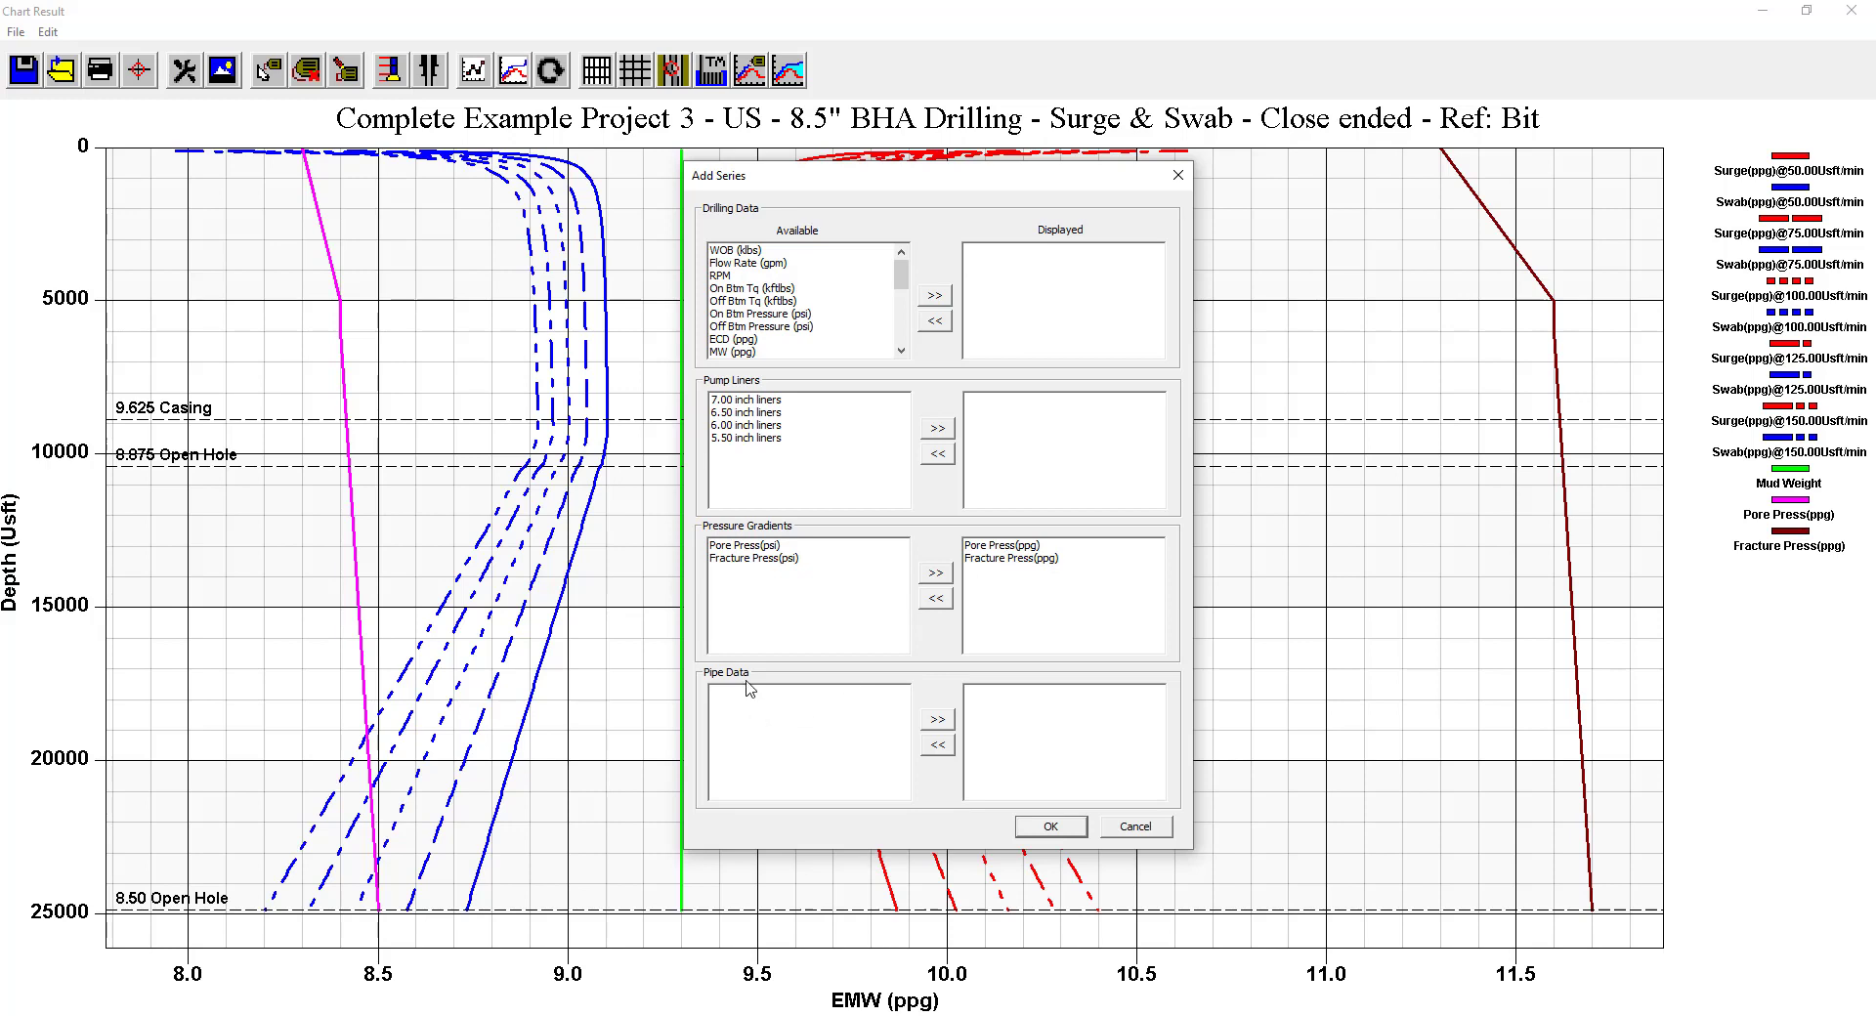
{"action": "left_click", "coordinate": [1115, 831]}
{"action": "left_click", "coordinate": [1851, 9]}
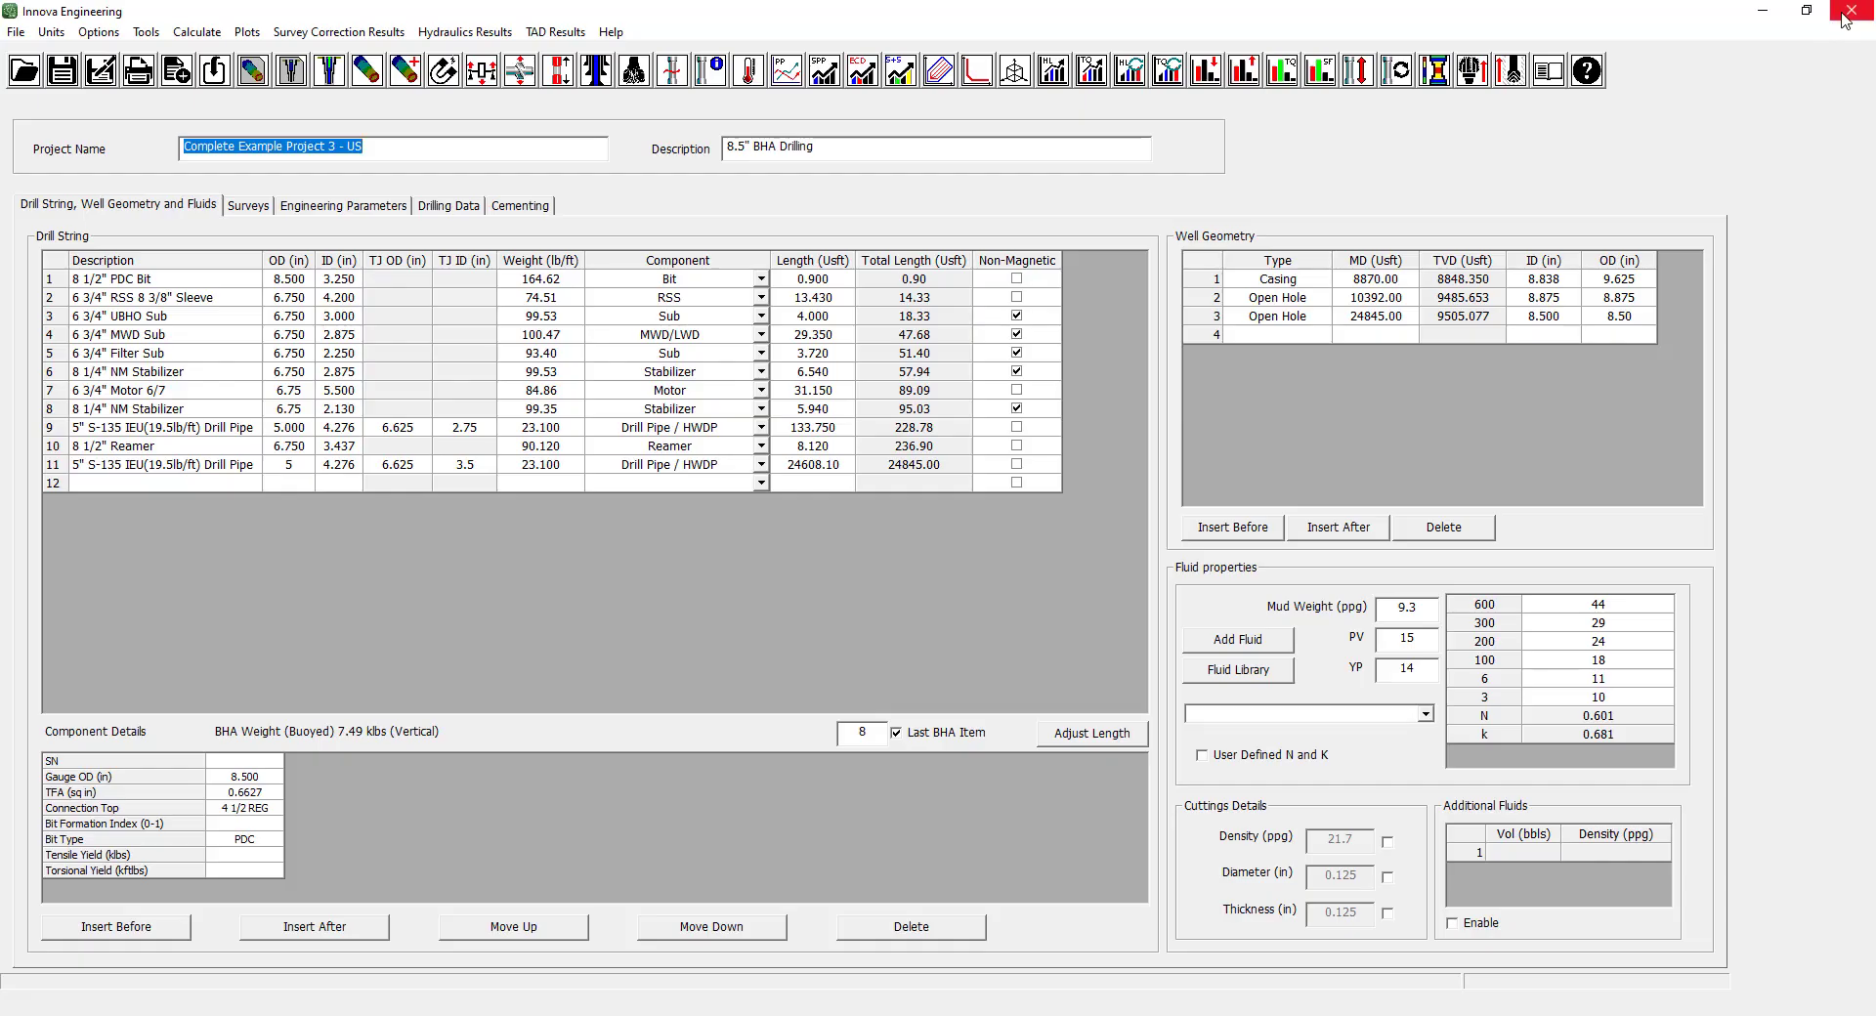
In the Pipe Tensile Yield Limits, enter a 5 in pipe OD with a yield limit of 712.1 klbs.
{"action": "left_click", "coordinate": [107, 35]}
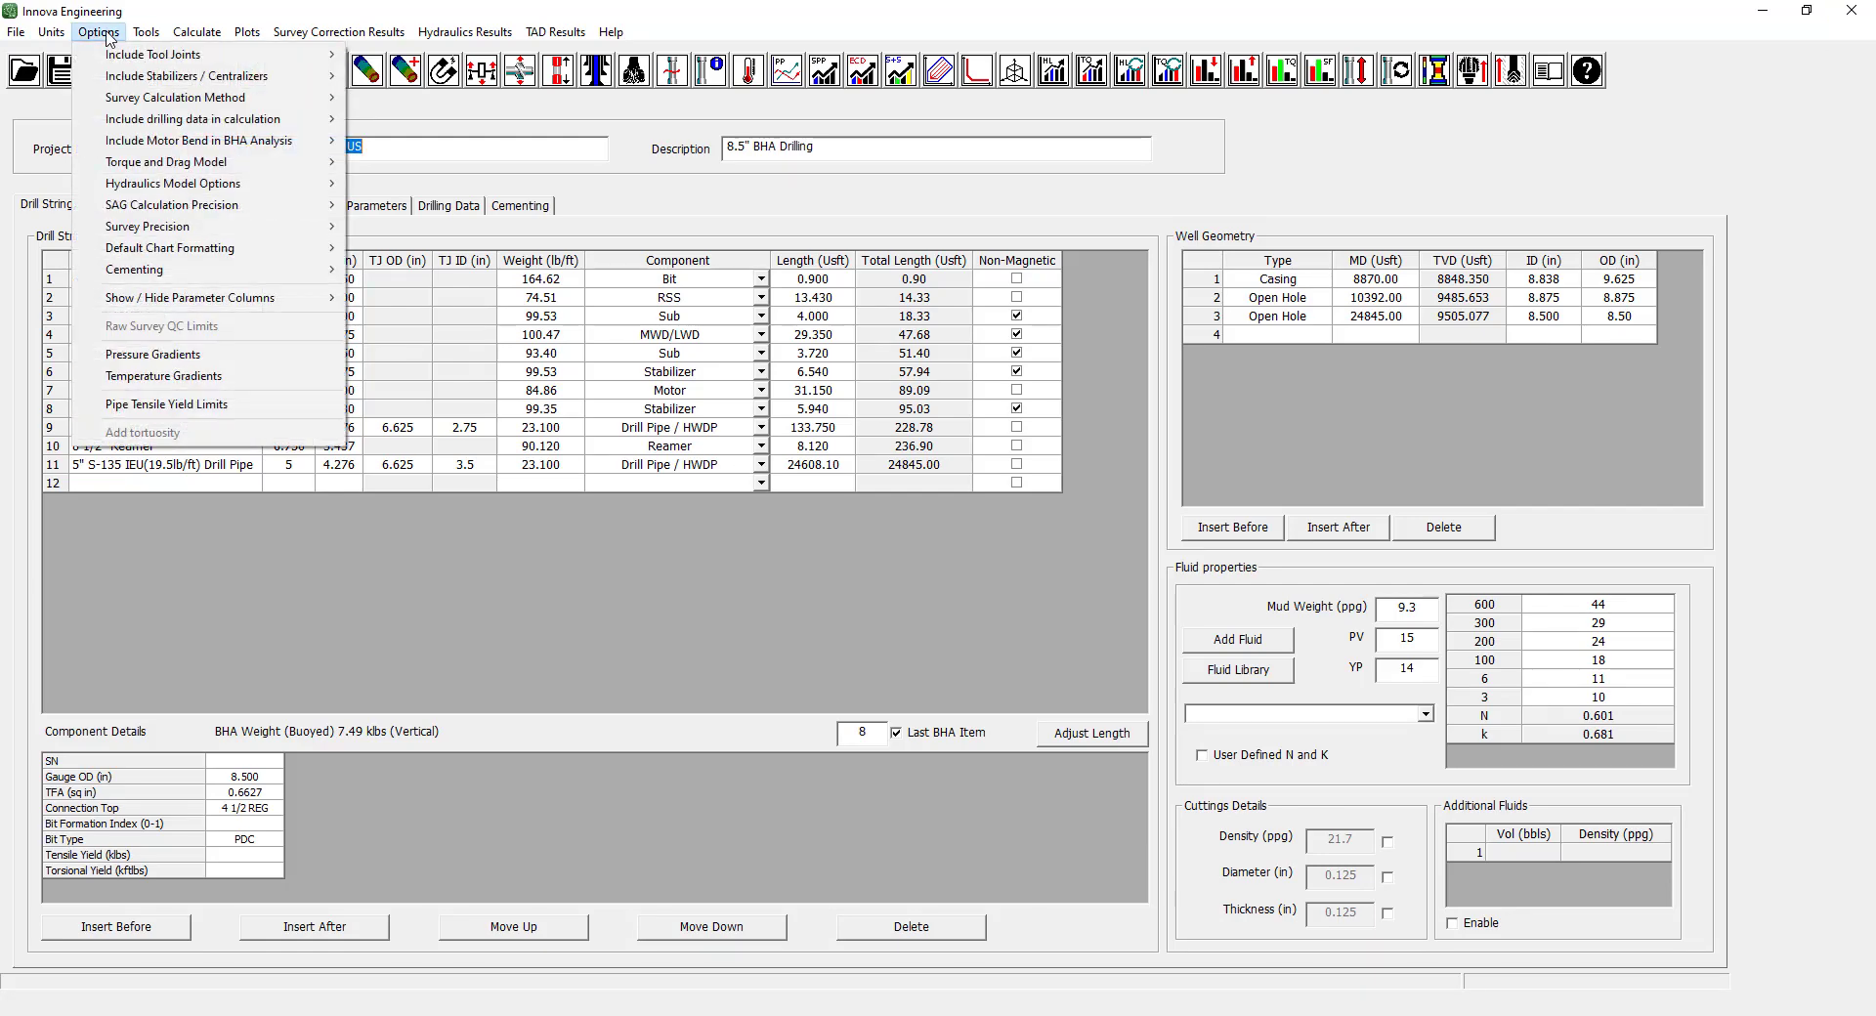
{"action": "left_click", "coordinate": [205, 411]}
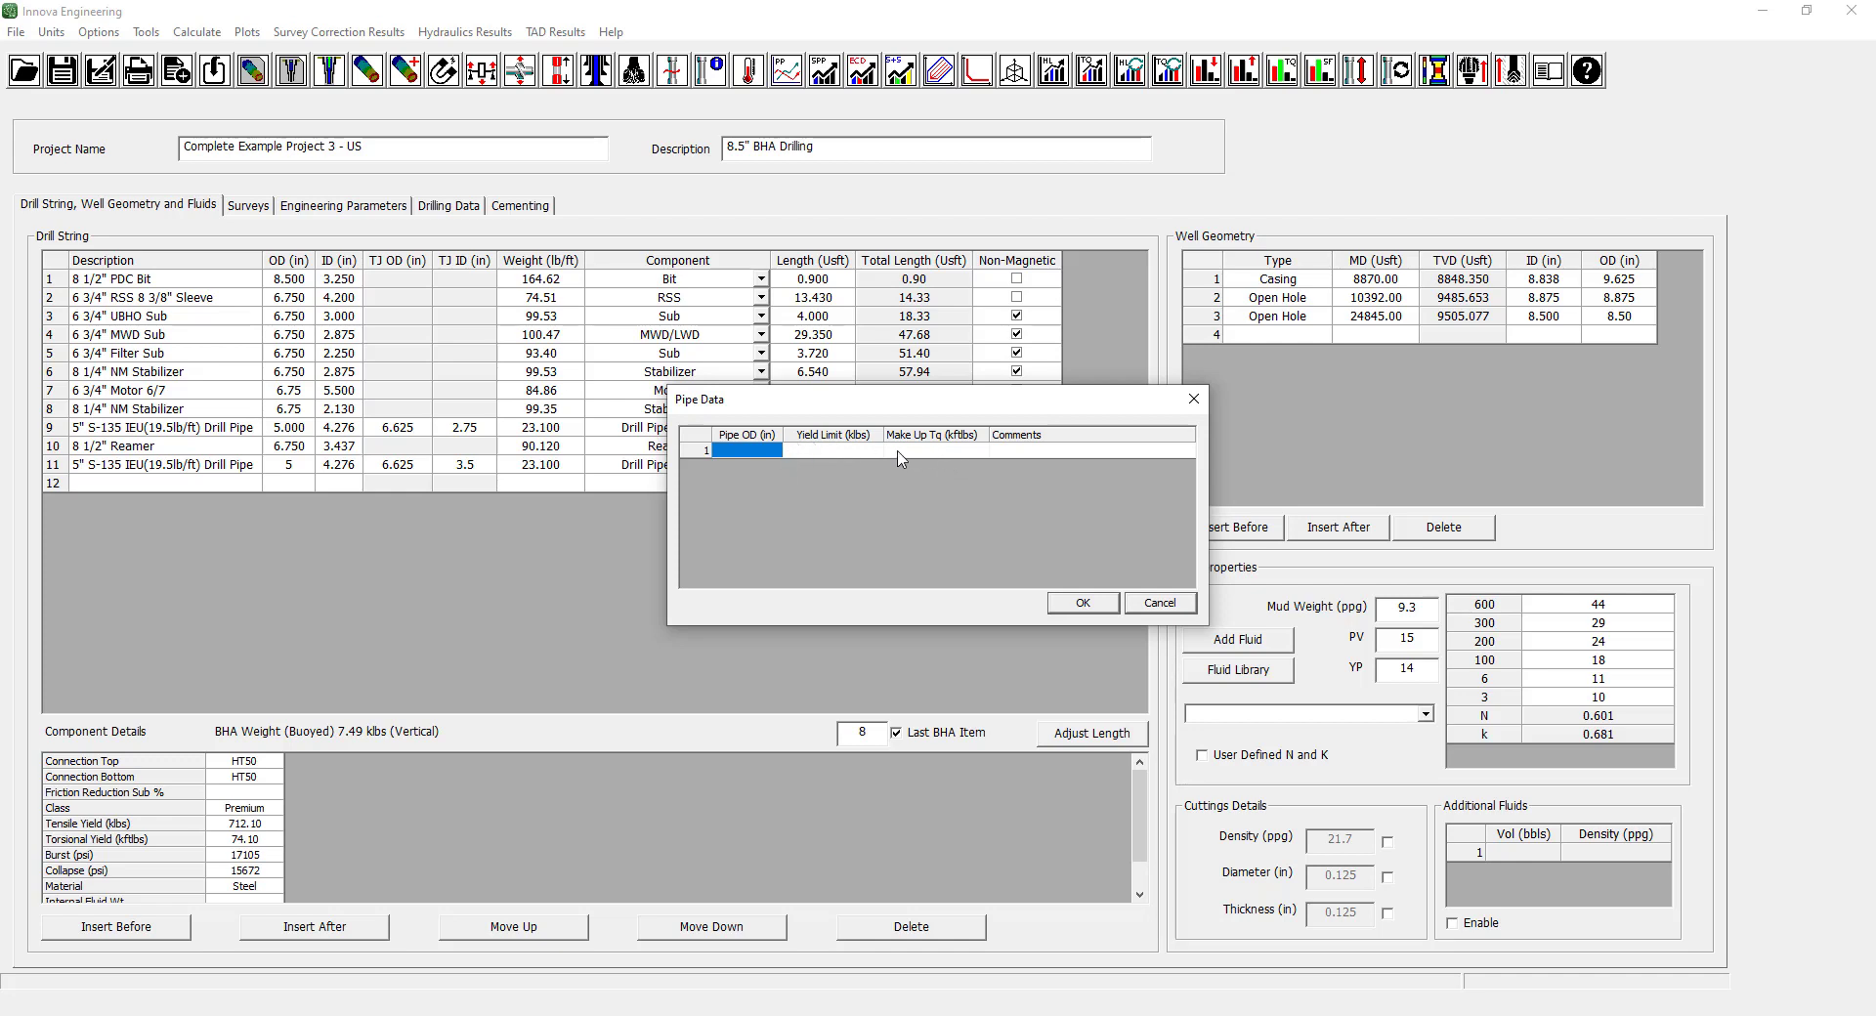
{"action": "left_click", "coordinate": [765, 452]}
{"action": "type", "text": "5"}
{"action": "left_click", "coordinate": [833, 452]}
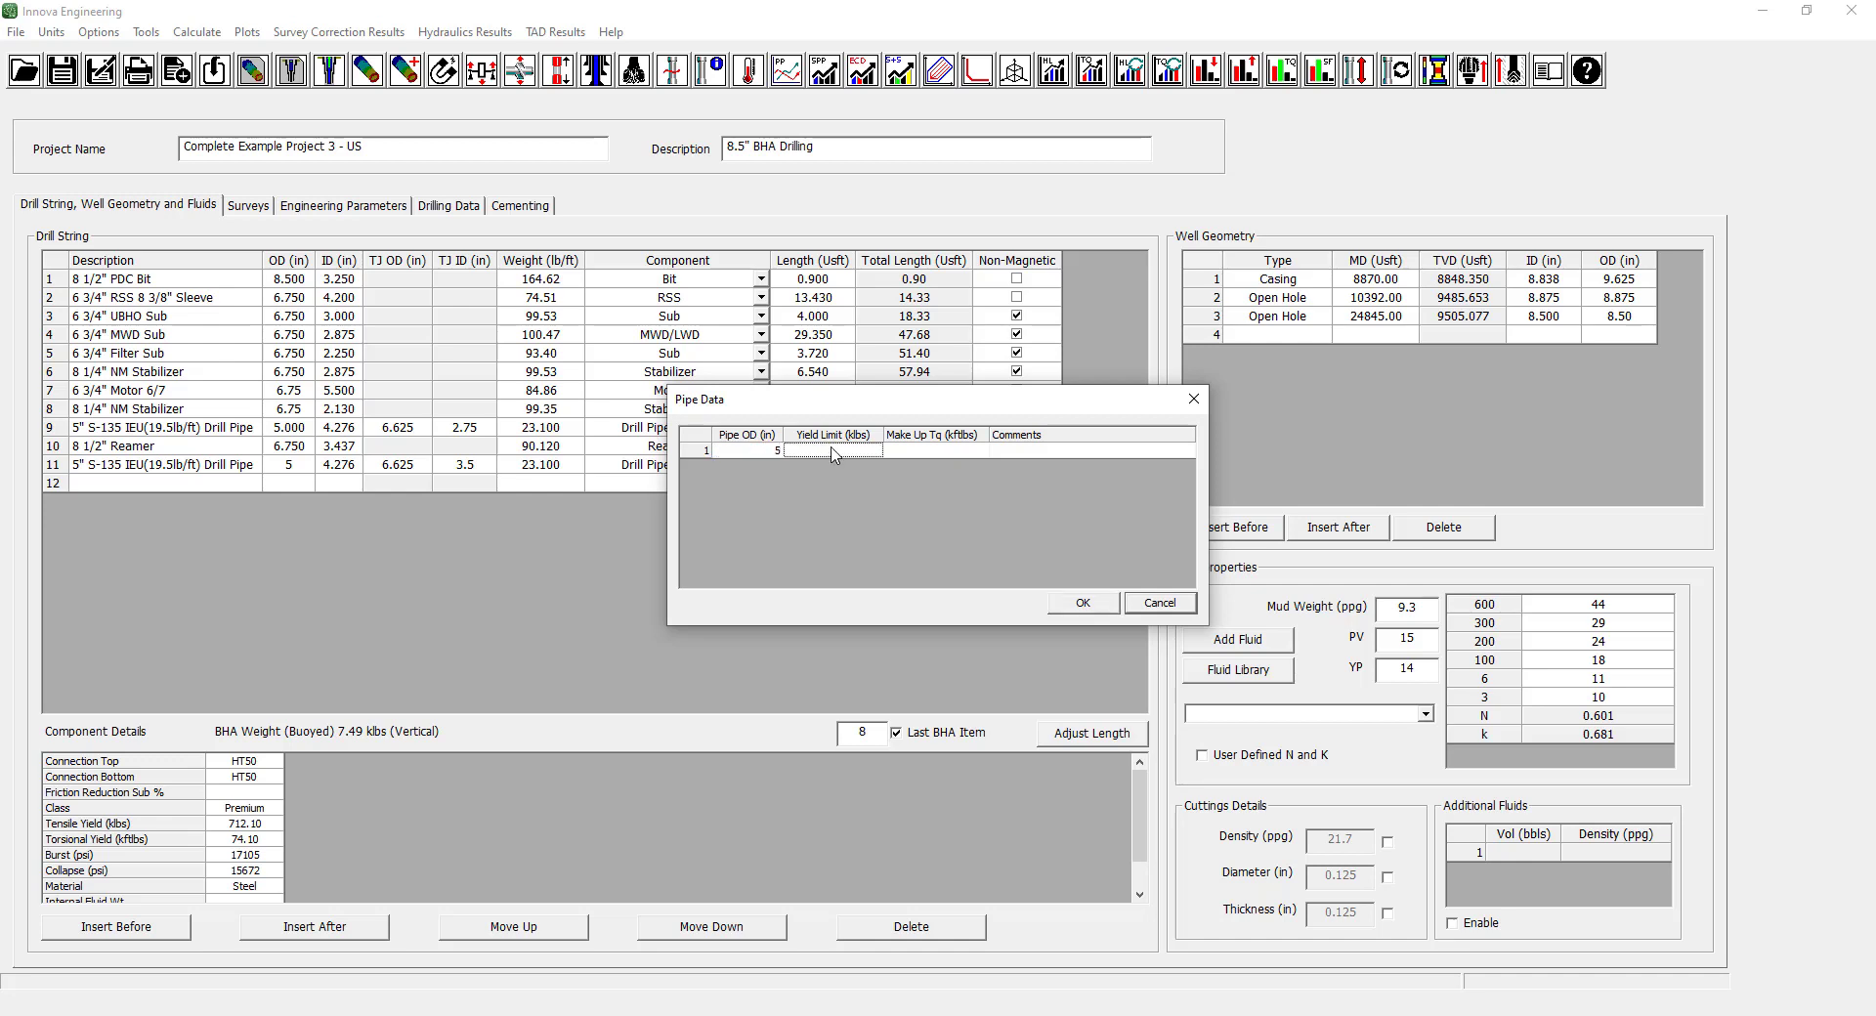
{"action": "left_click", "coordinate": [833, 452]}
{"action": "type", "text": "712.1"}
Give the 5 in pipe a make-up torque of 31.60 kftlbs and the comment HT50, and accept the pipe data.
{"action": "left_click", "coordinate": [943, 454]}
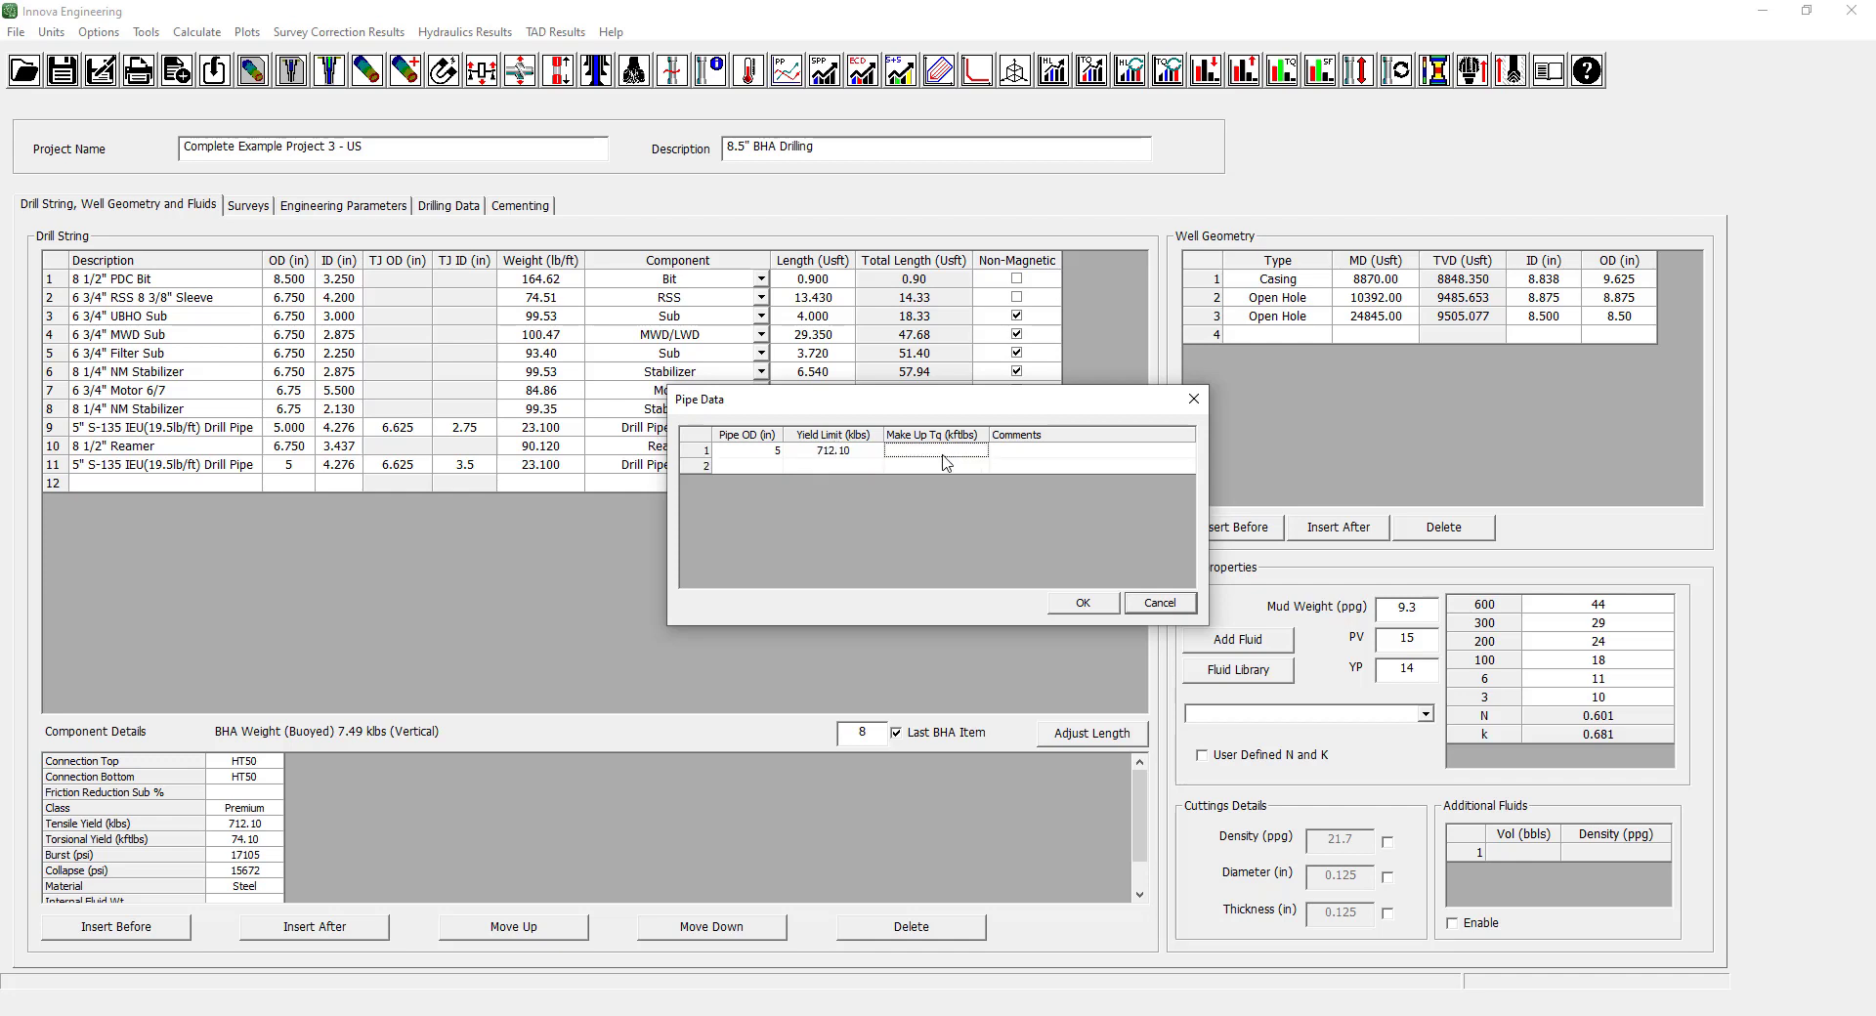
{"action": "type", "text": "31.60"}
{"action": "left_click", "coordinate": [1026, 454]}
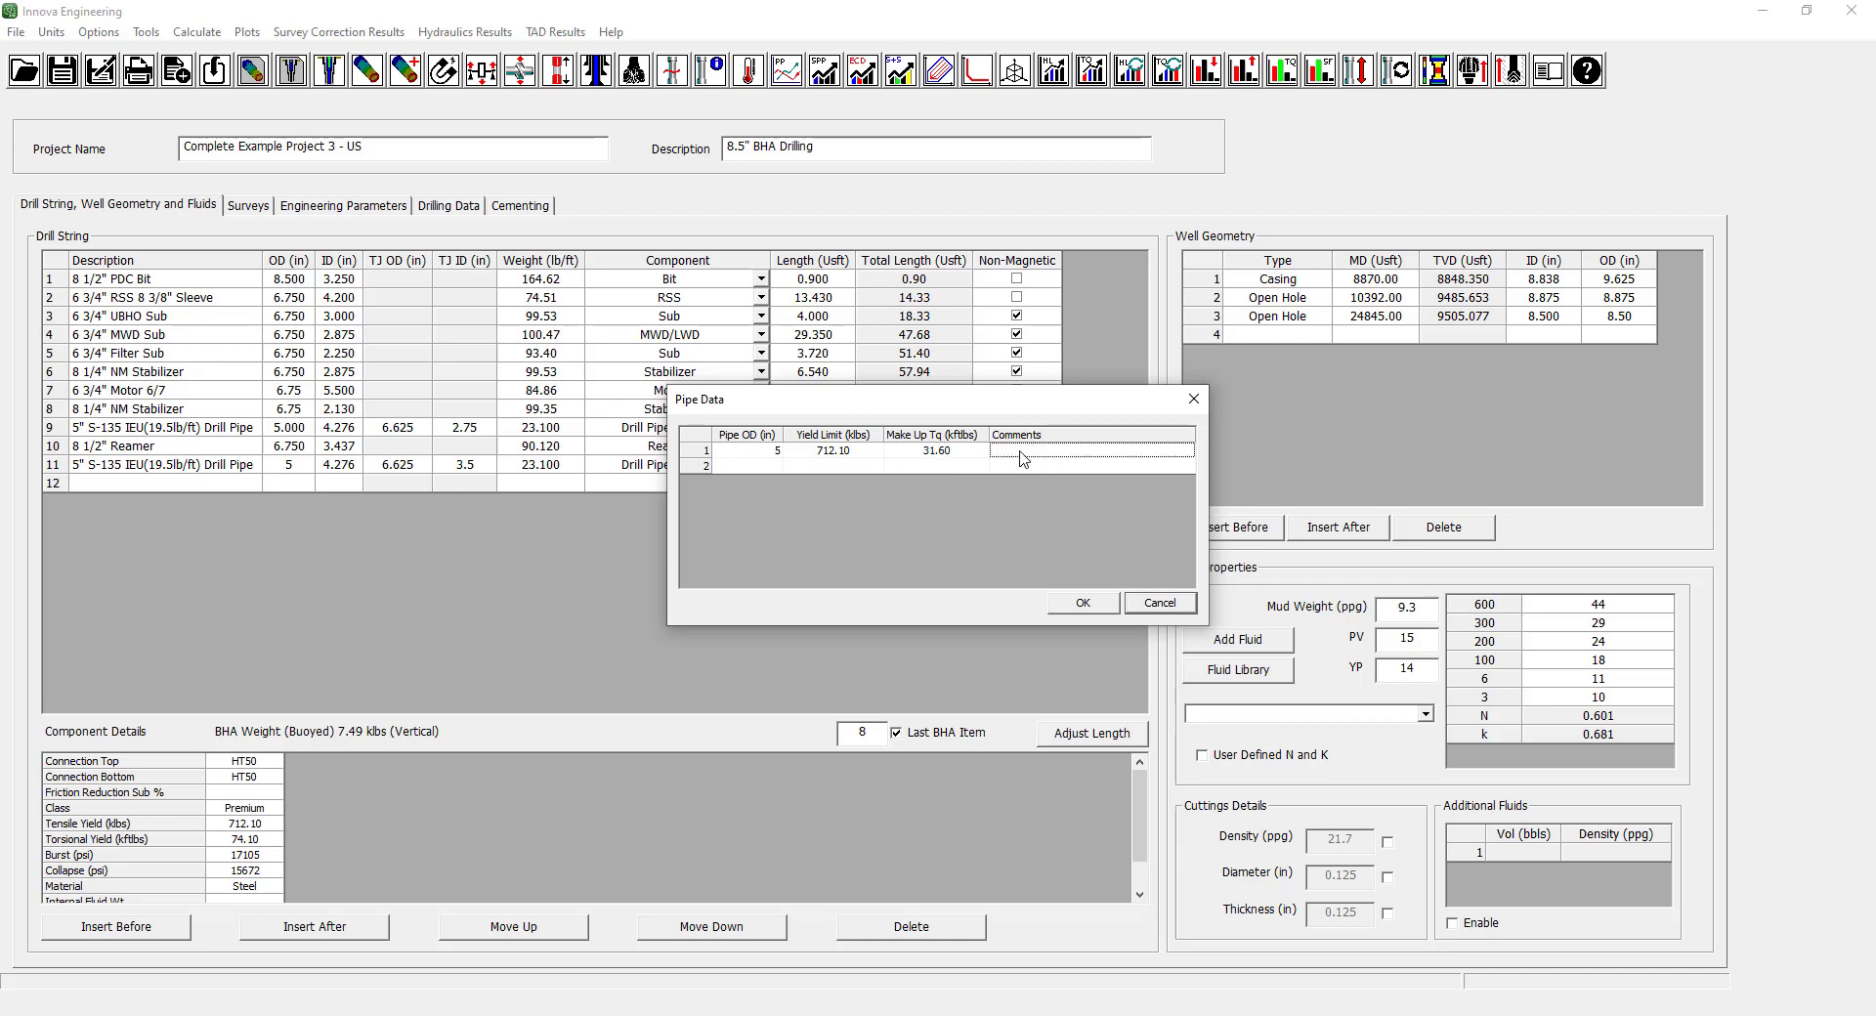
{"action": "type", "text": "Ht"}
{"action": "type", "text": "T50"}
{"action": "left_click", "coordinate": [1083, 603]}
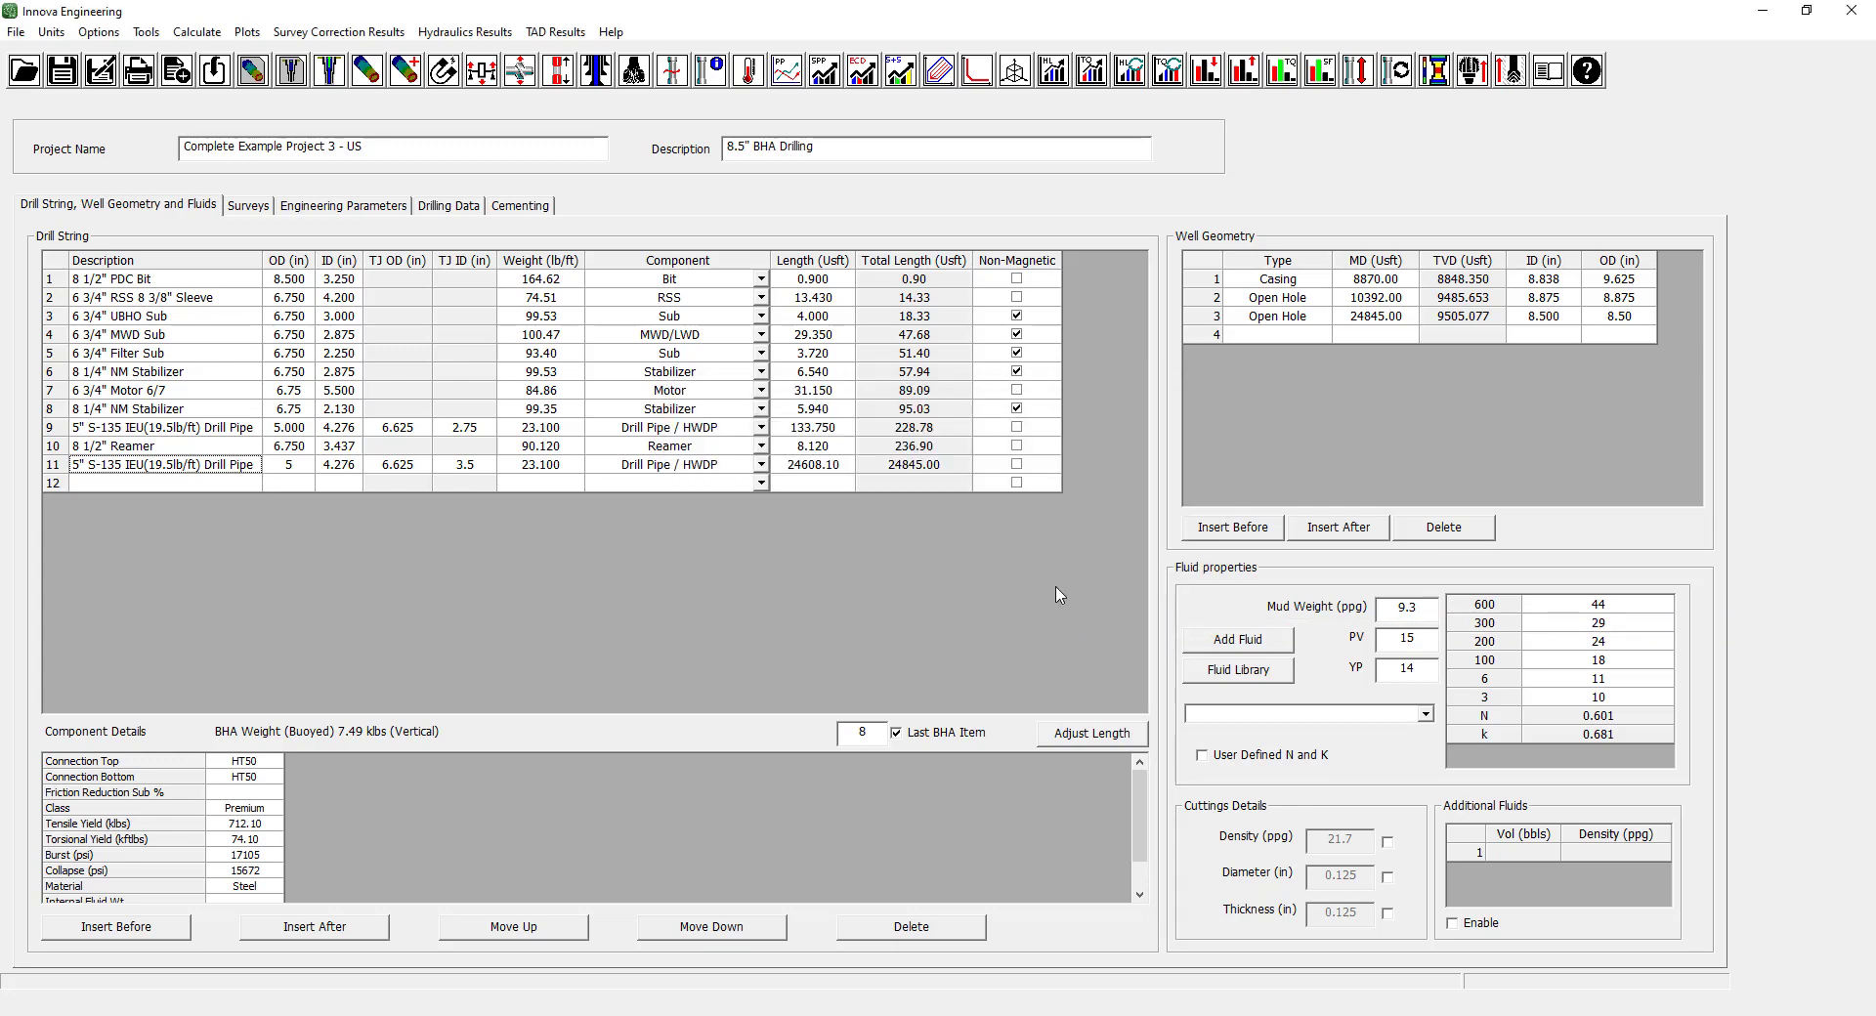
Add the 5 Pipe MUT series to the Drillers Torques chart from the TAD results, and close the chart.
{"action": "left_click", "coordinate": [563, 35]}
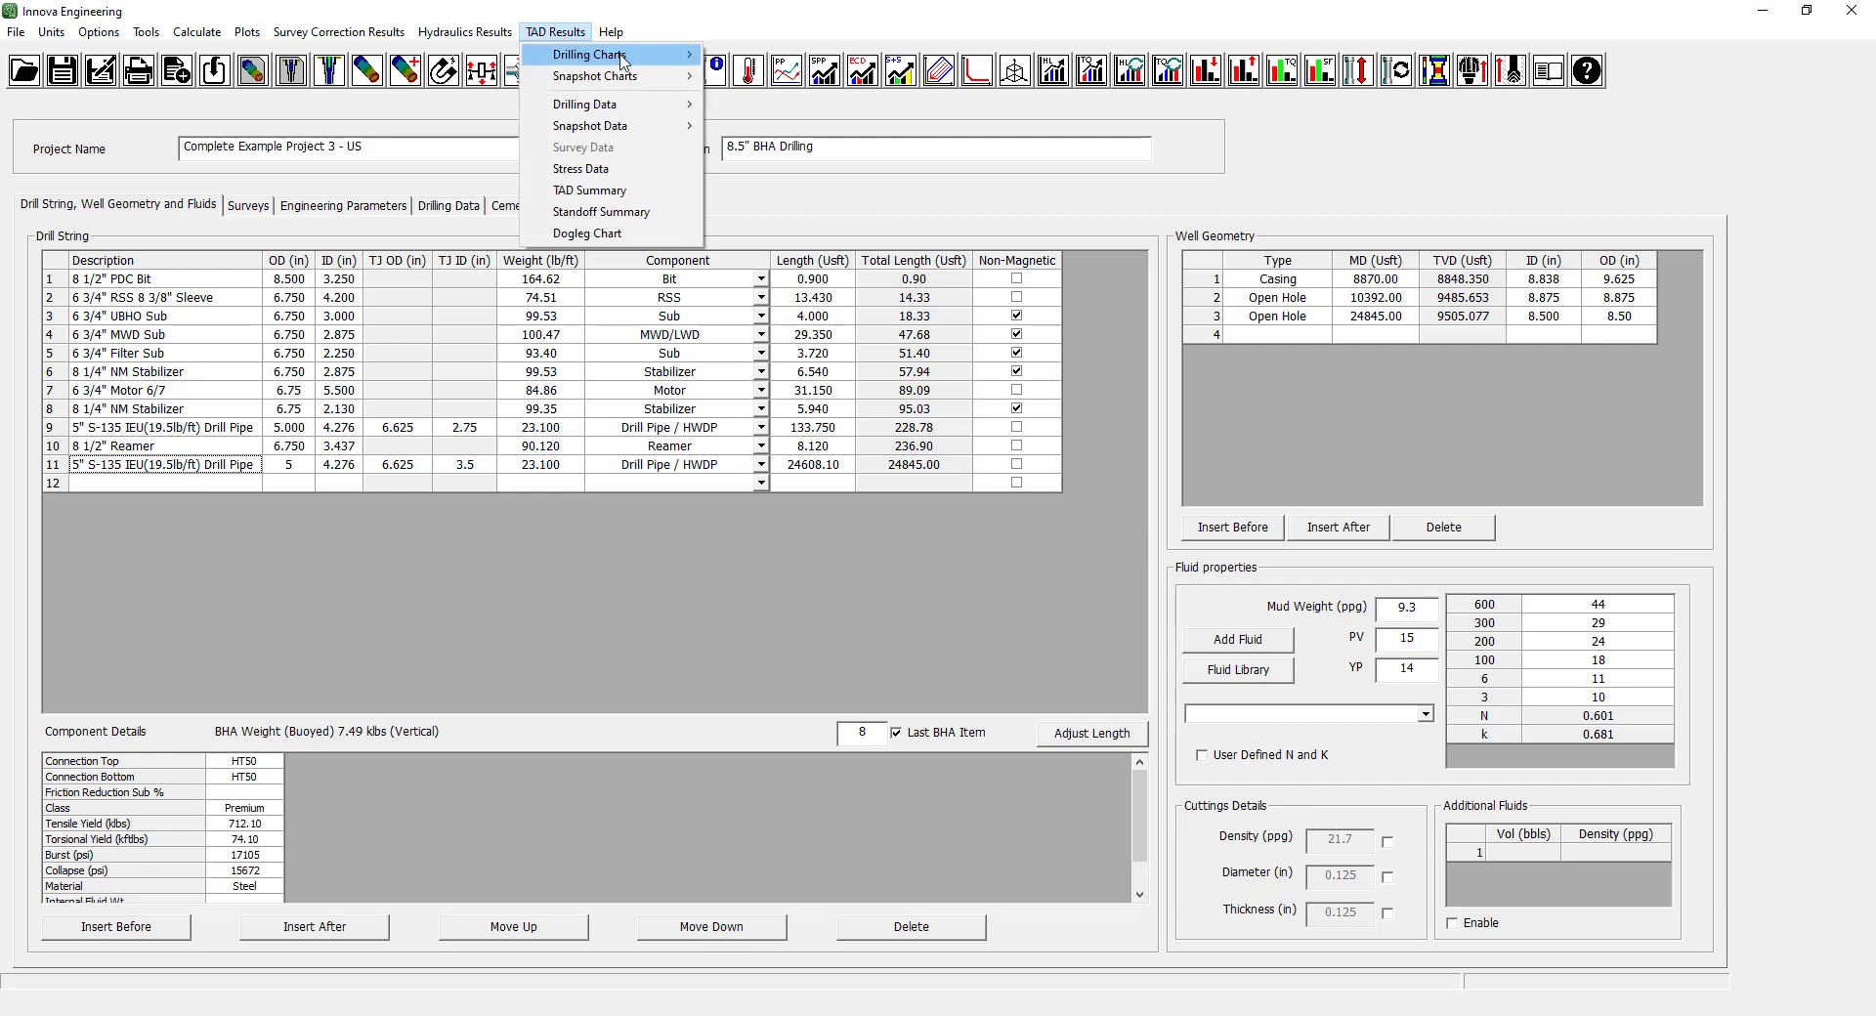
{"action": "mouse_move", "coordinate": [606, 55]}
{"action": "left_click", "coordinate": [748, 76]}
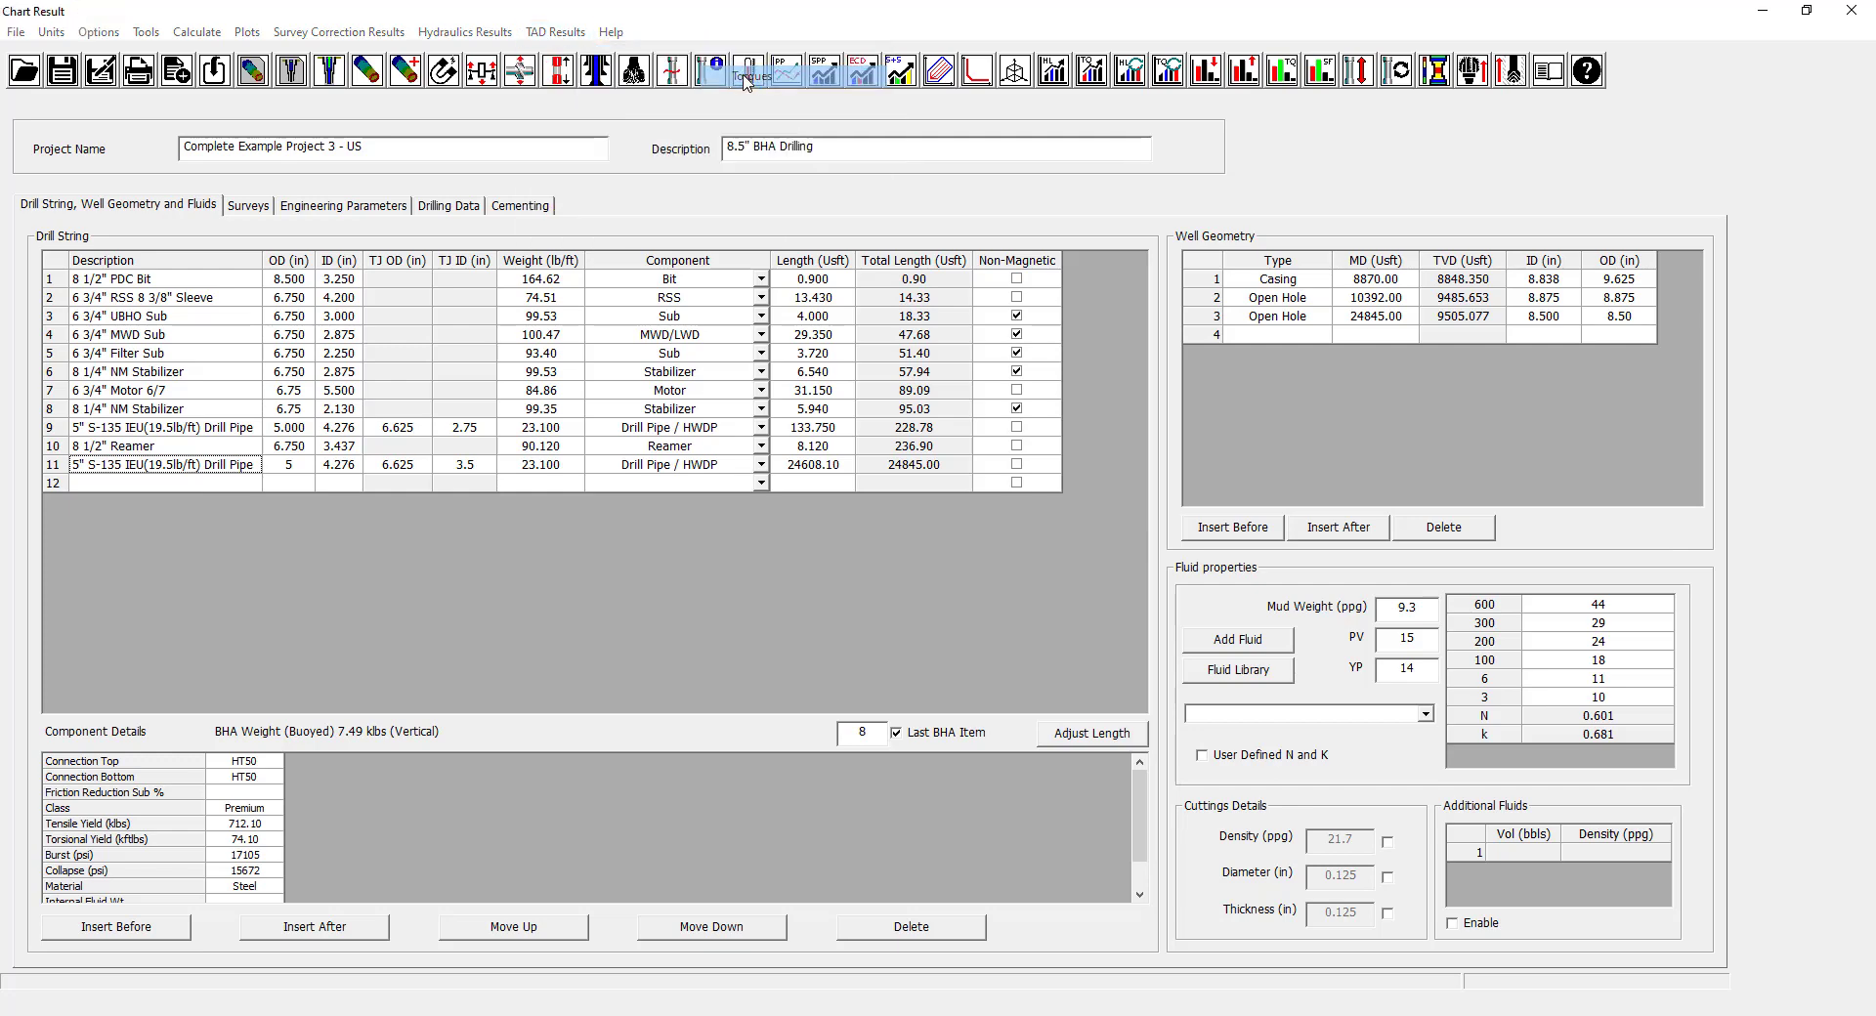
{"action": "left_click", "coordinate": [477, 74]}
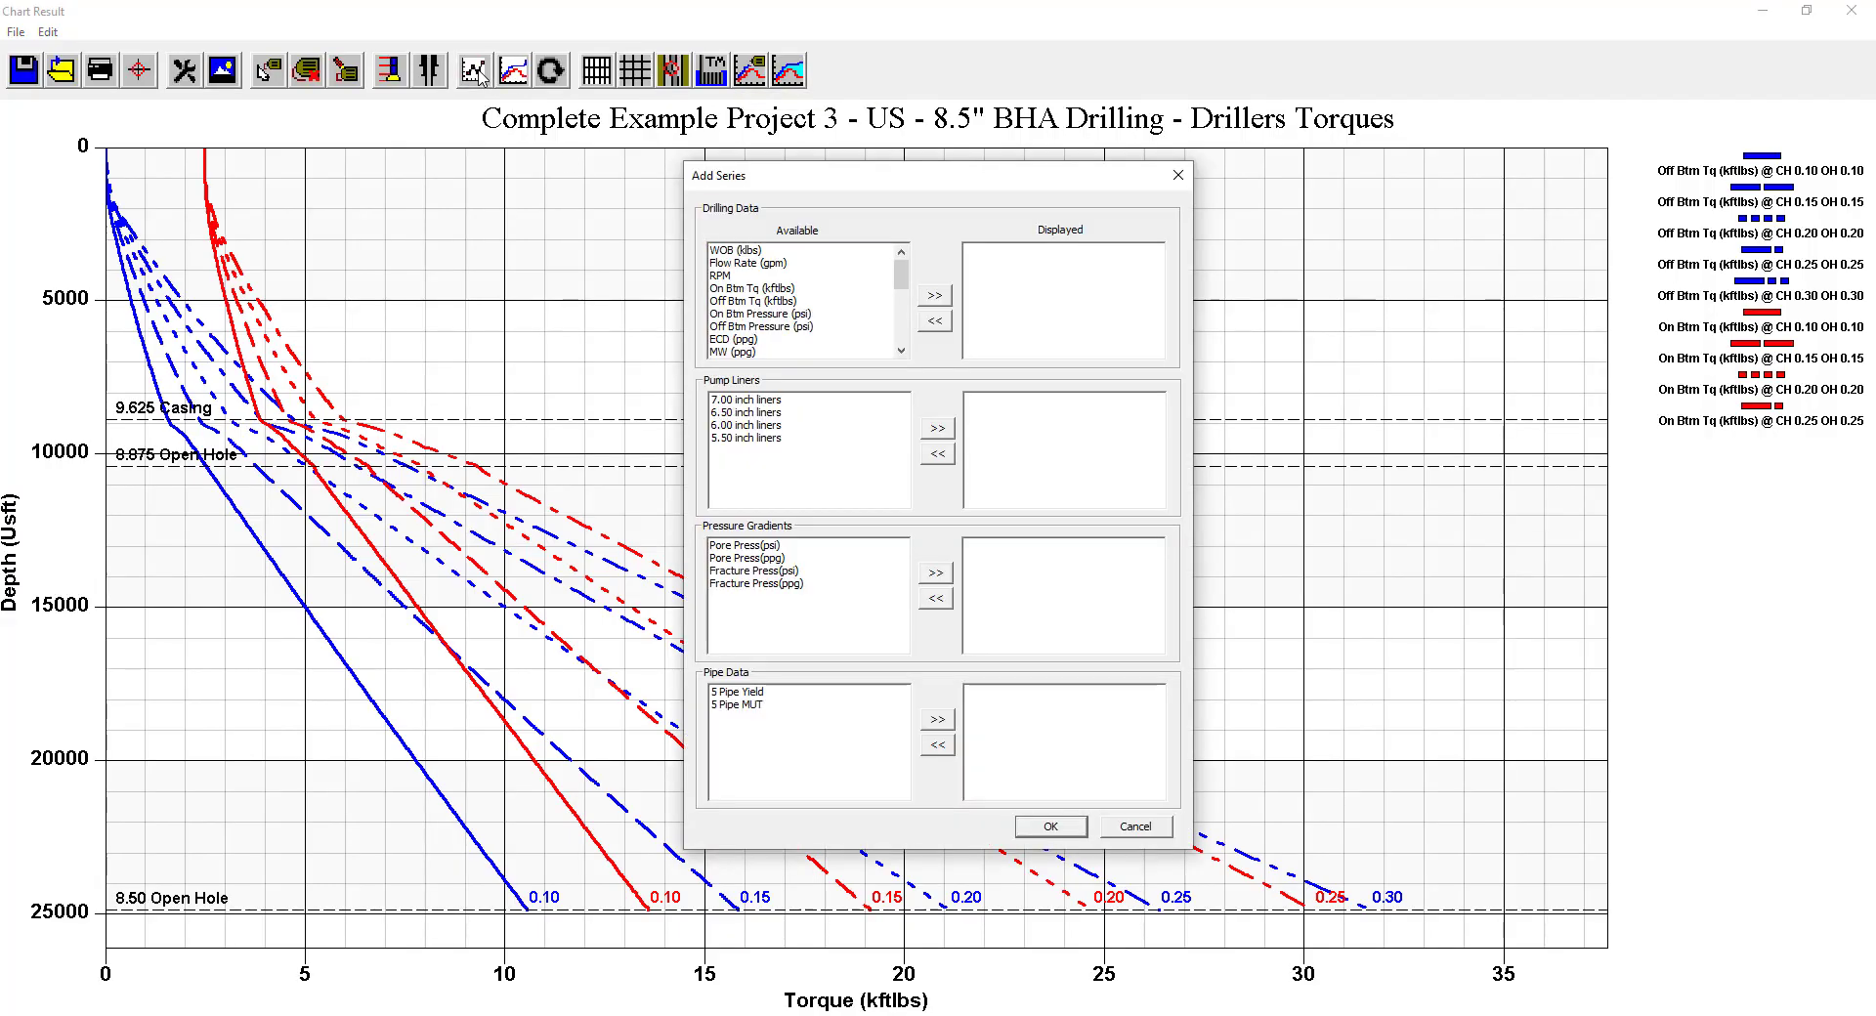
{"action": "left_click", "coordinate": [760, 711]}
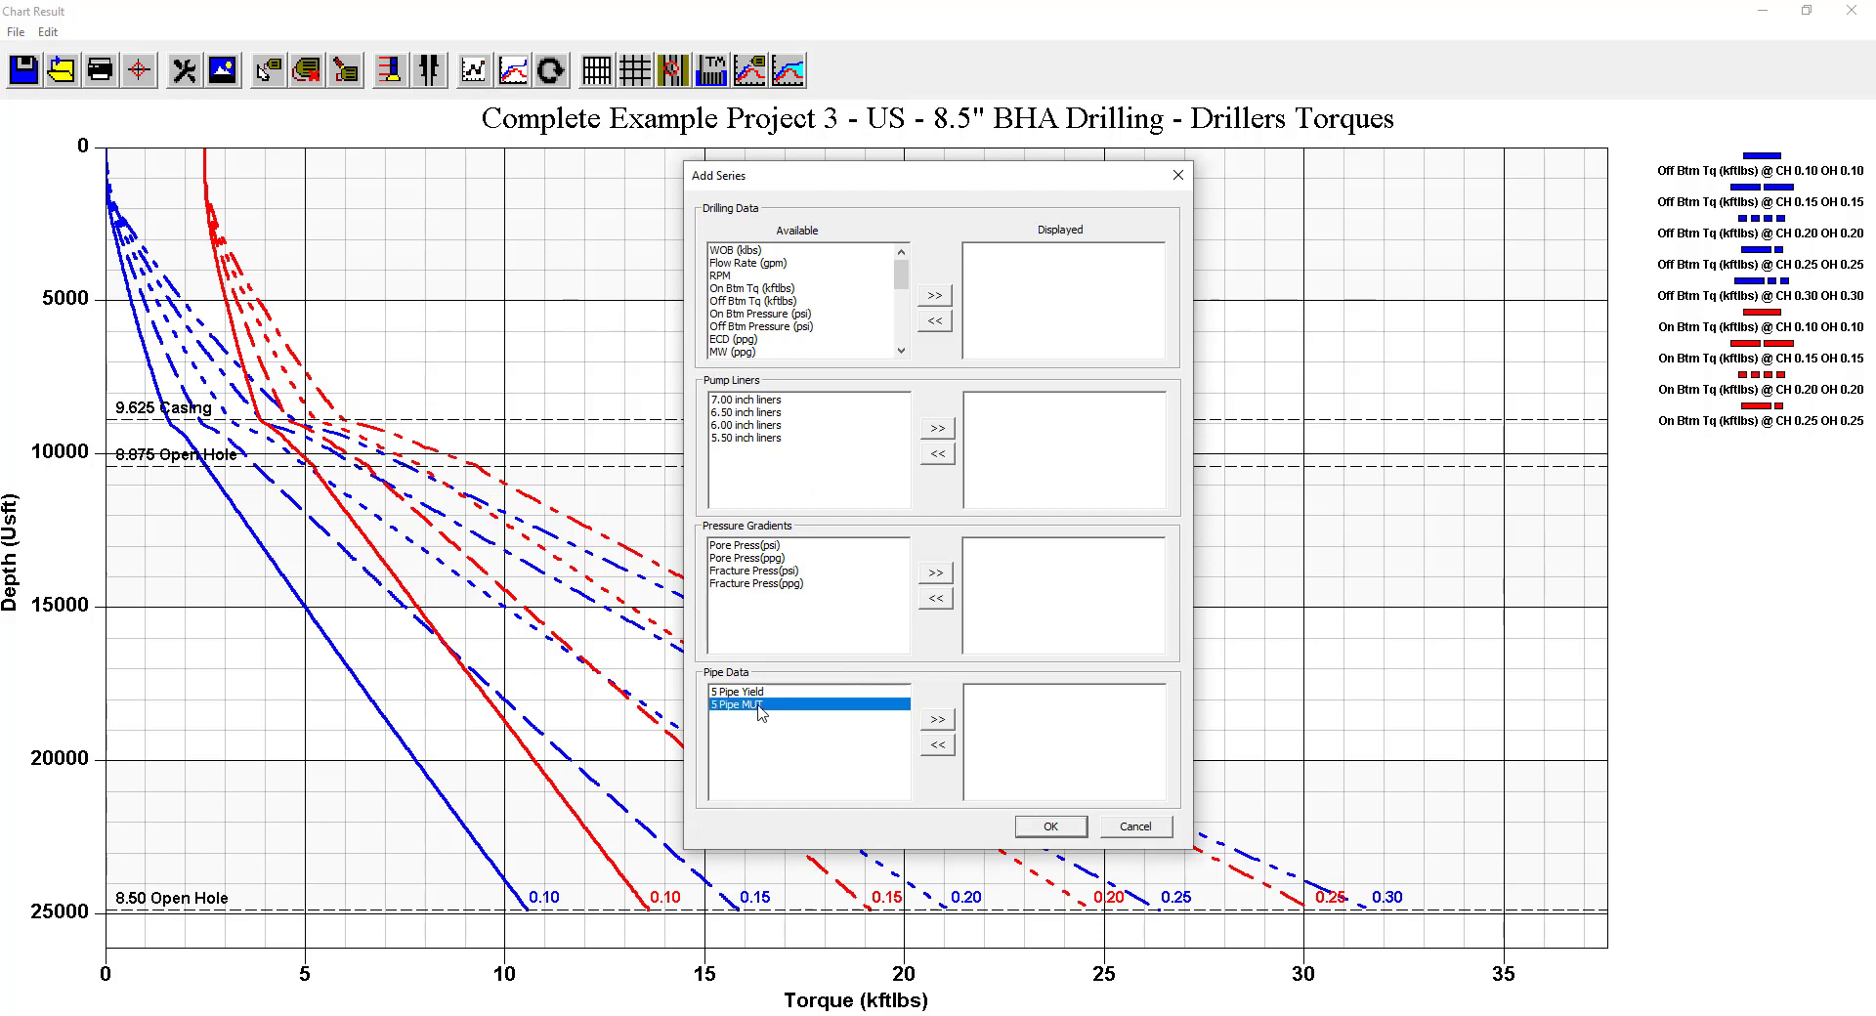
{"action": "left_click", "coordinate": [936, 720]}
{"action": "left_click", "coordinate": [1062, 829]}
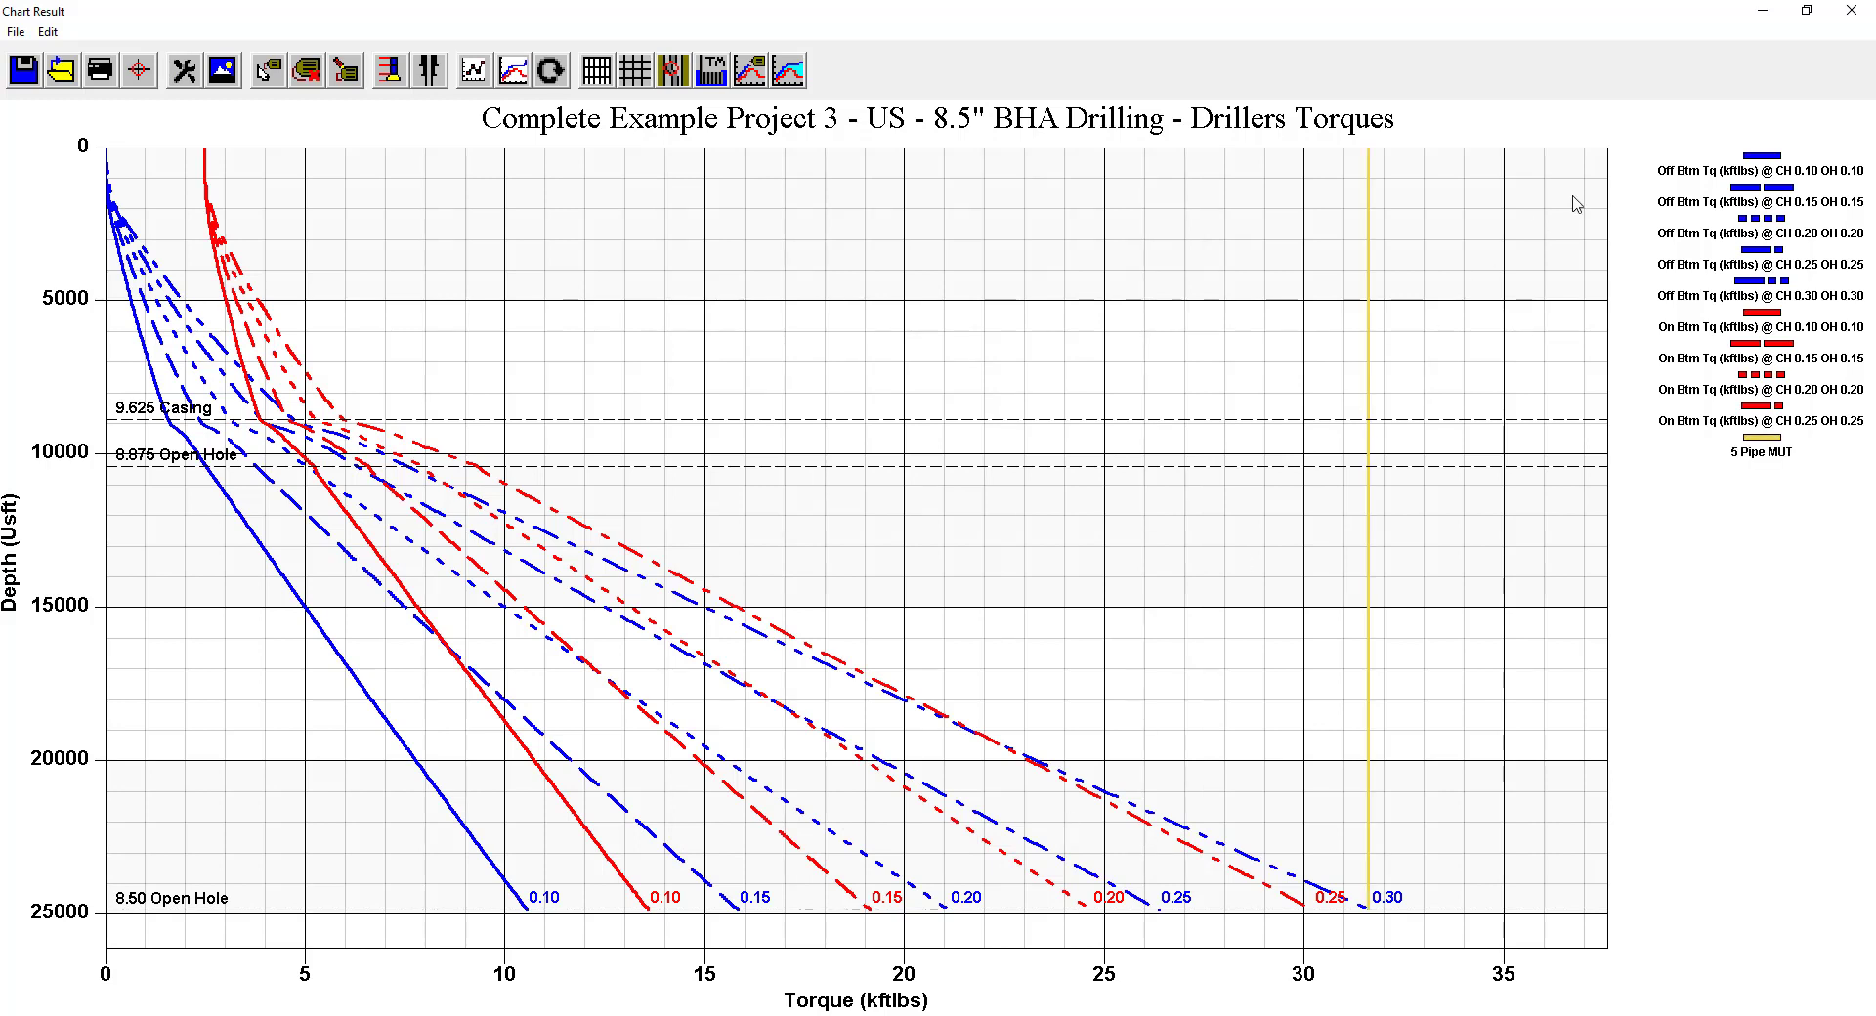
{"action": "left_click", "coordinate": [1849, 11]}
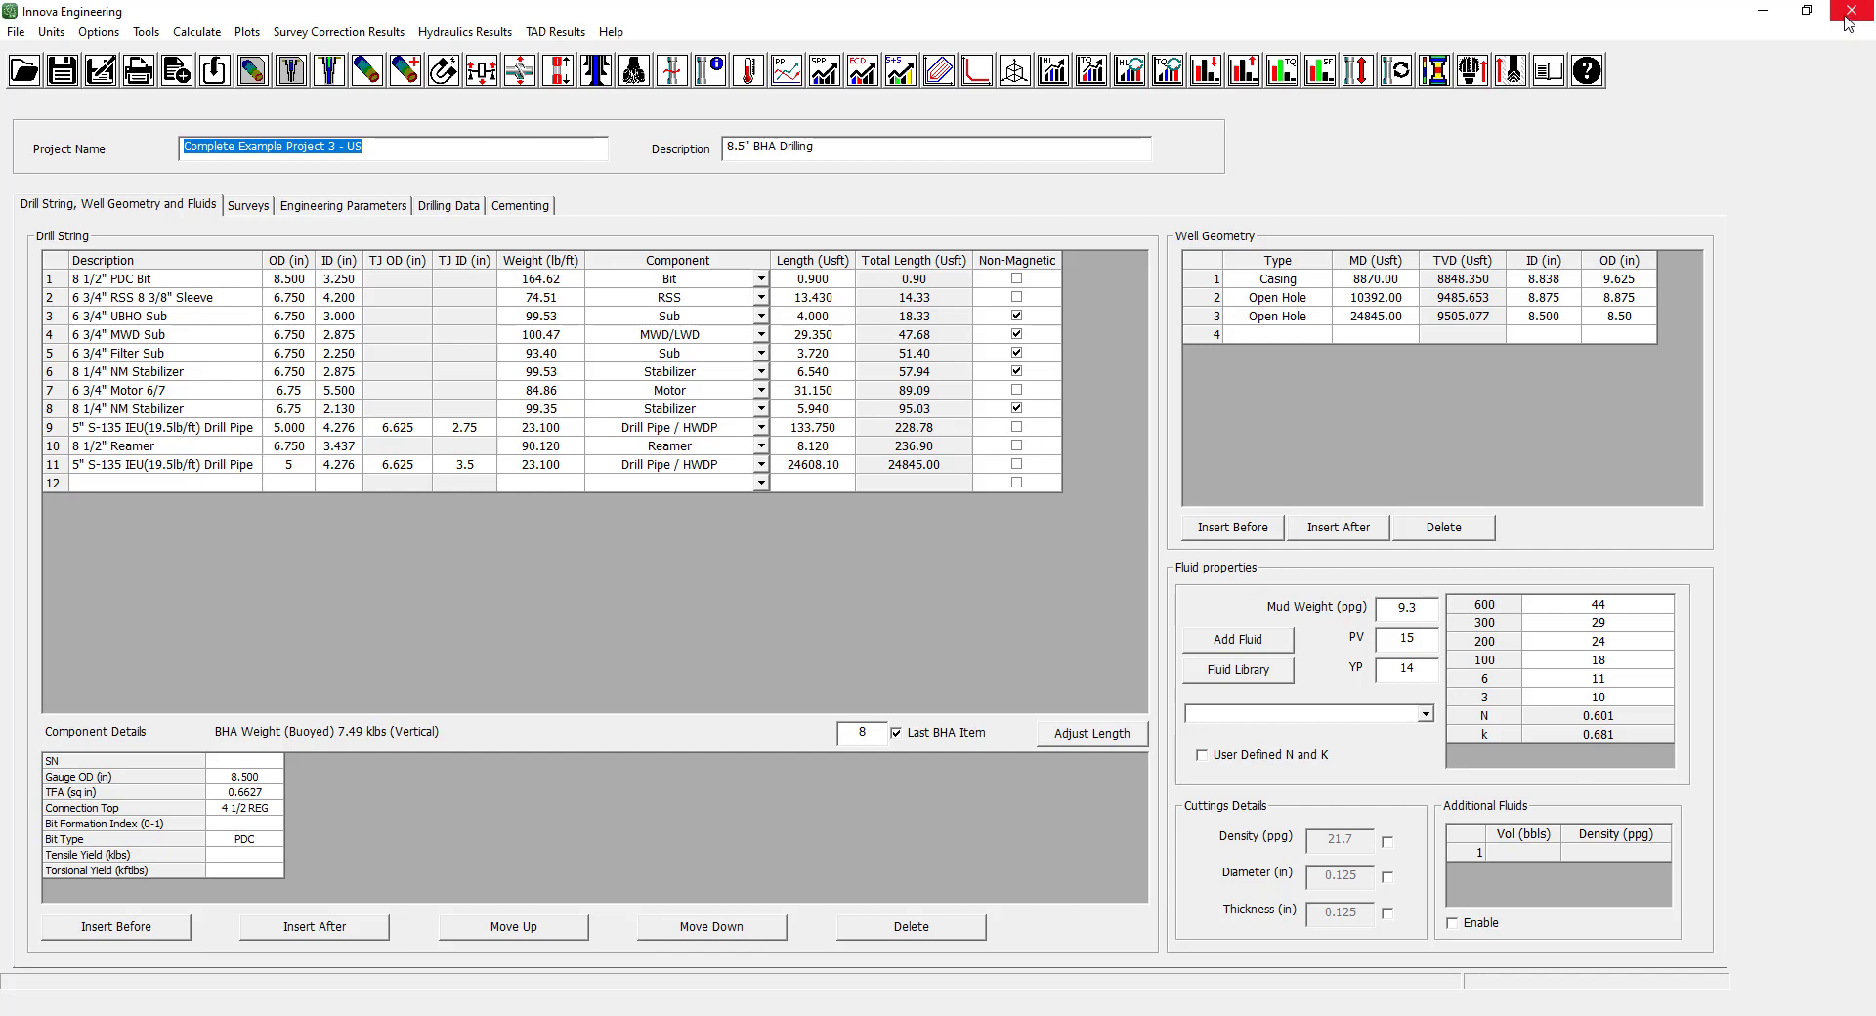
{"action": "left_click", "coordinate": [465, 31]}
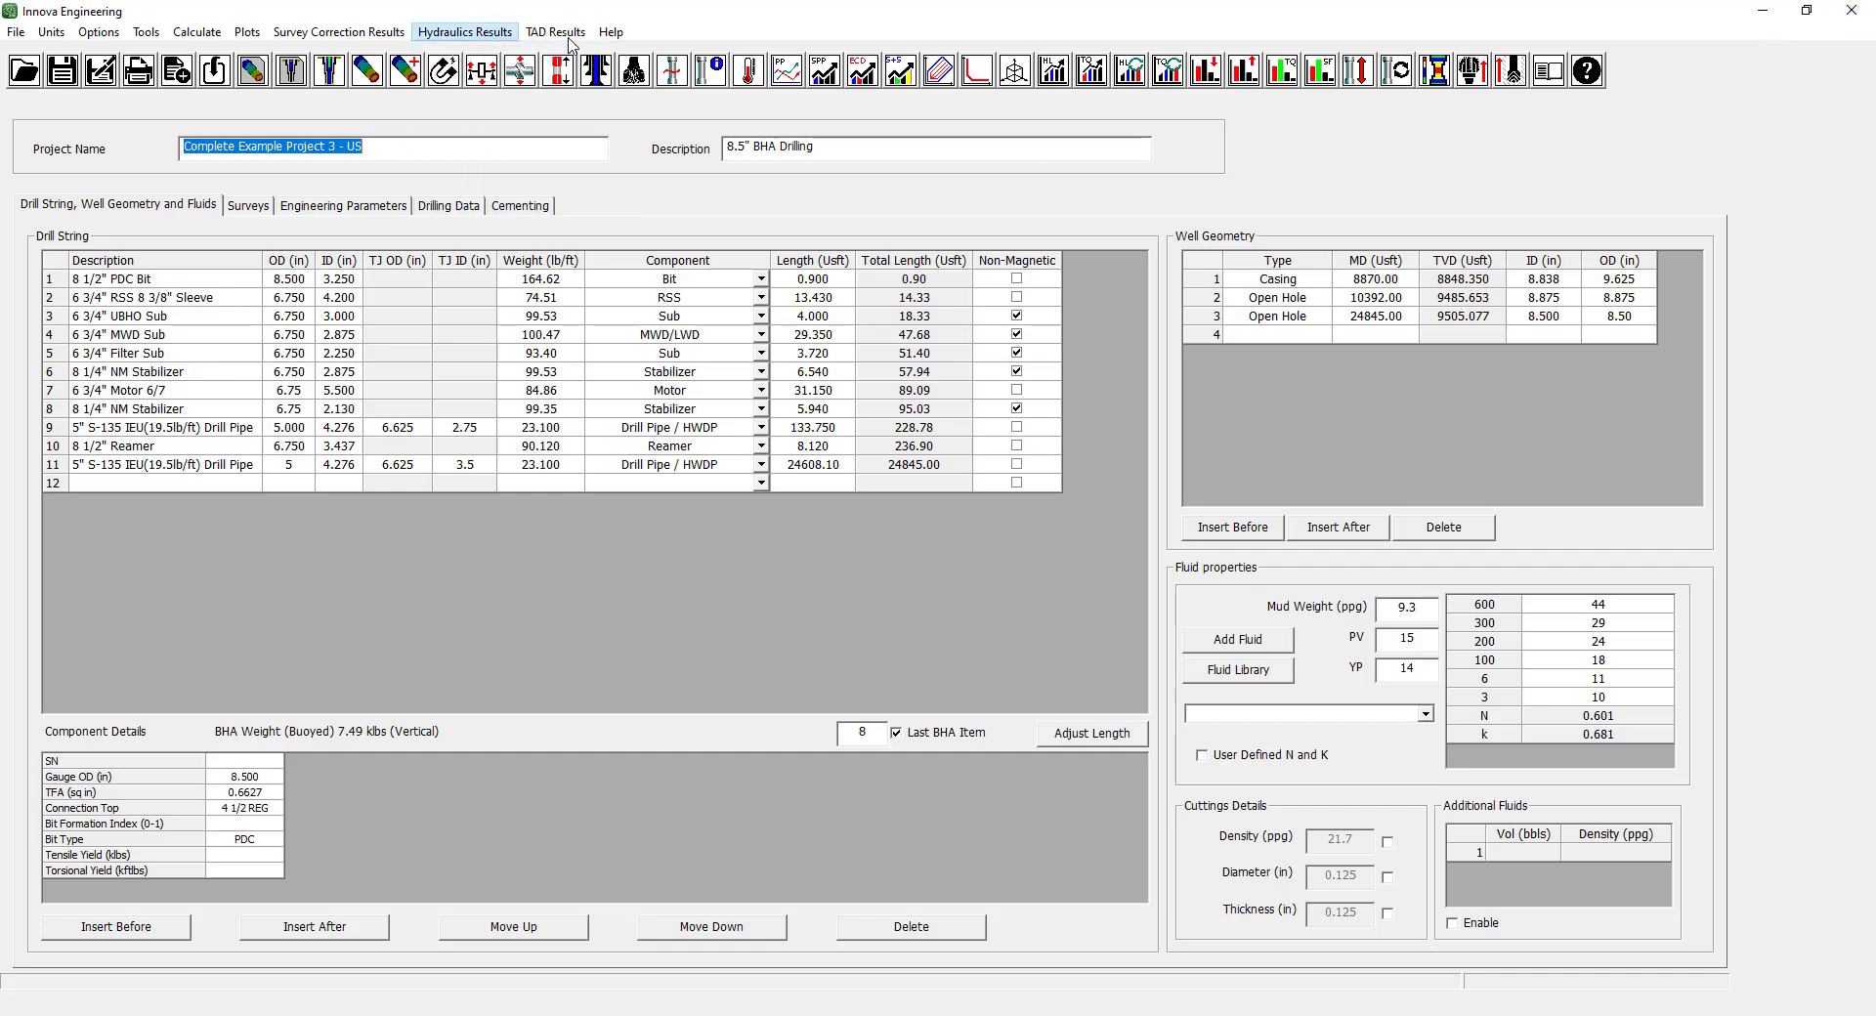
{"action": "left_click", "coordinate": [556, 31]}
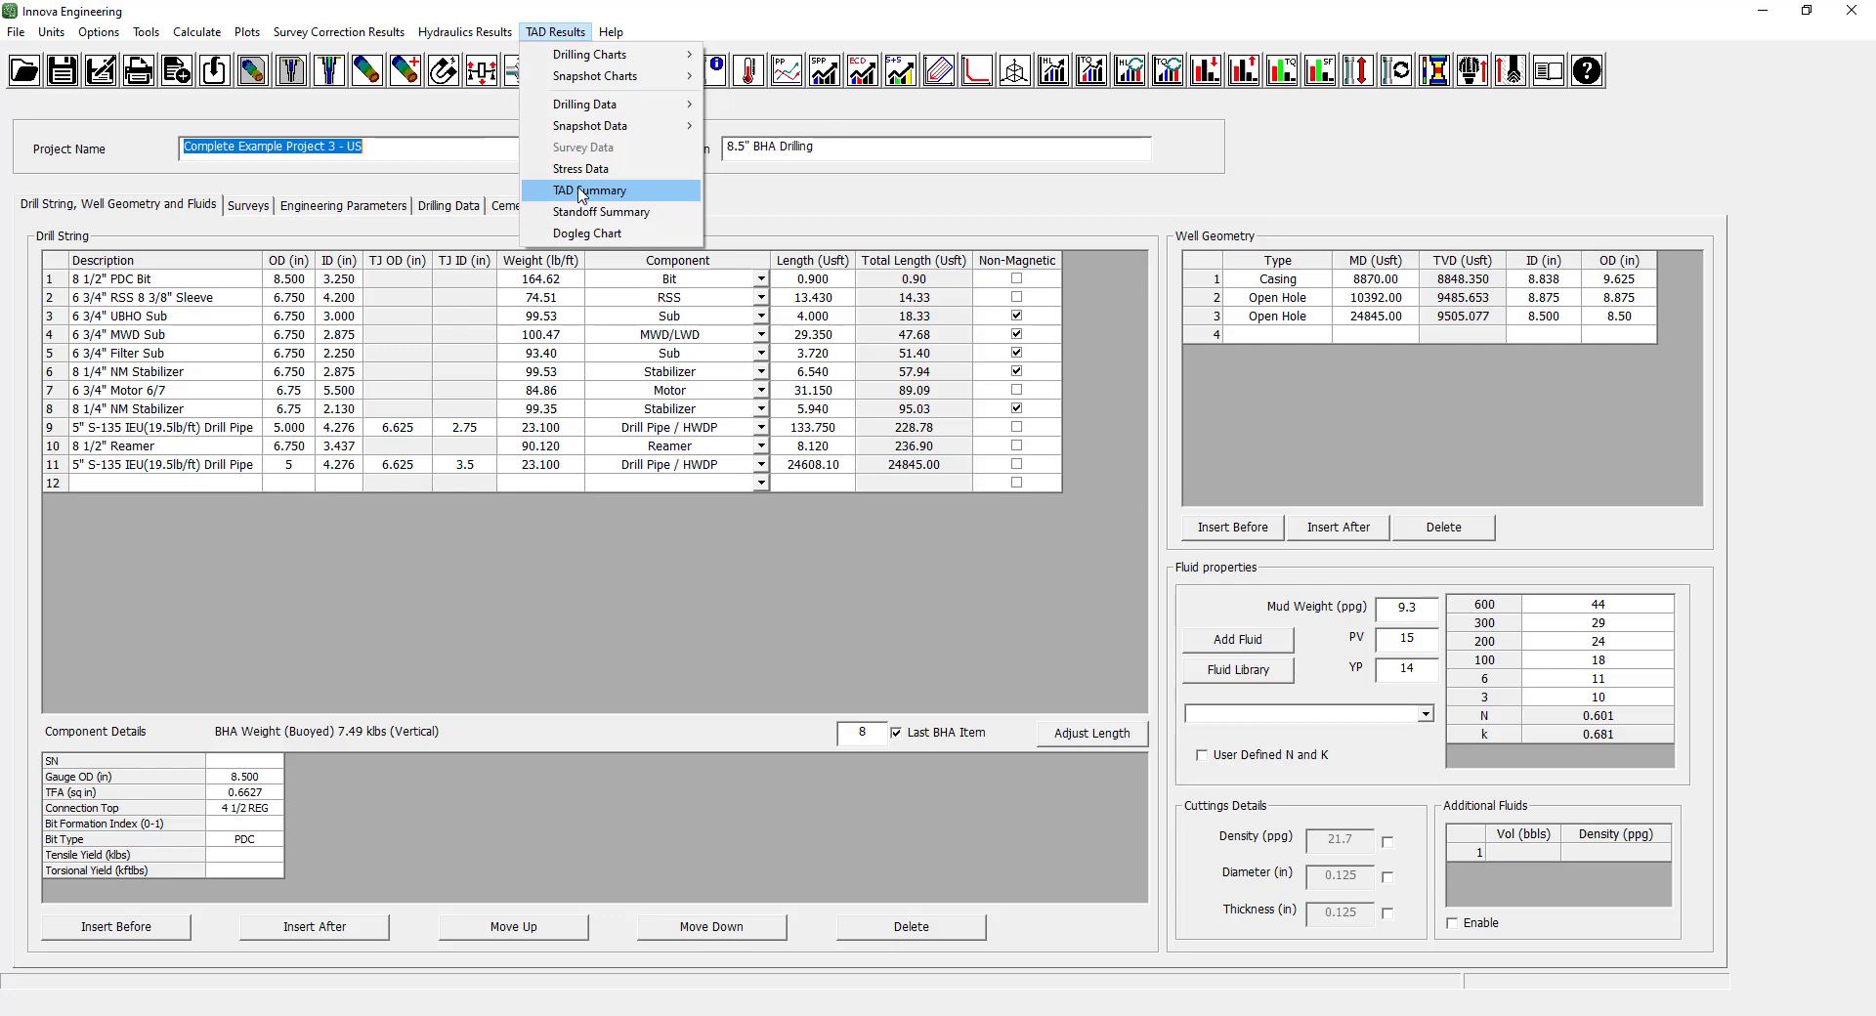
Open the report generator and load Innova.bmp as the first report logo.
{"action": "left_click", "coordinate": [18, 33]}
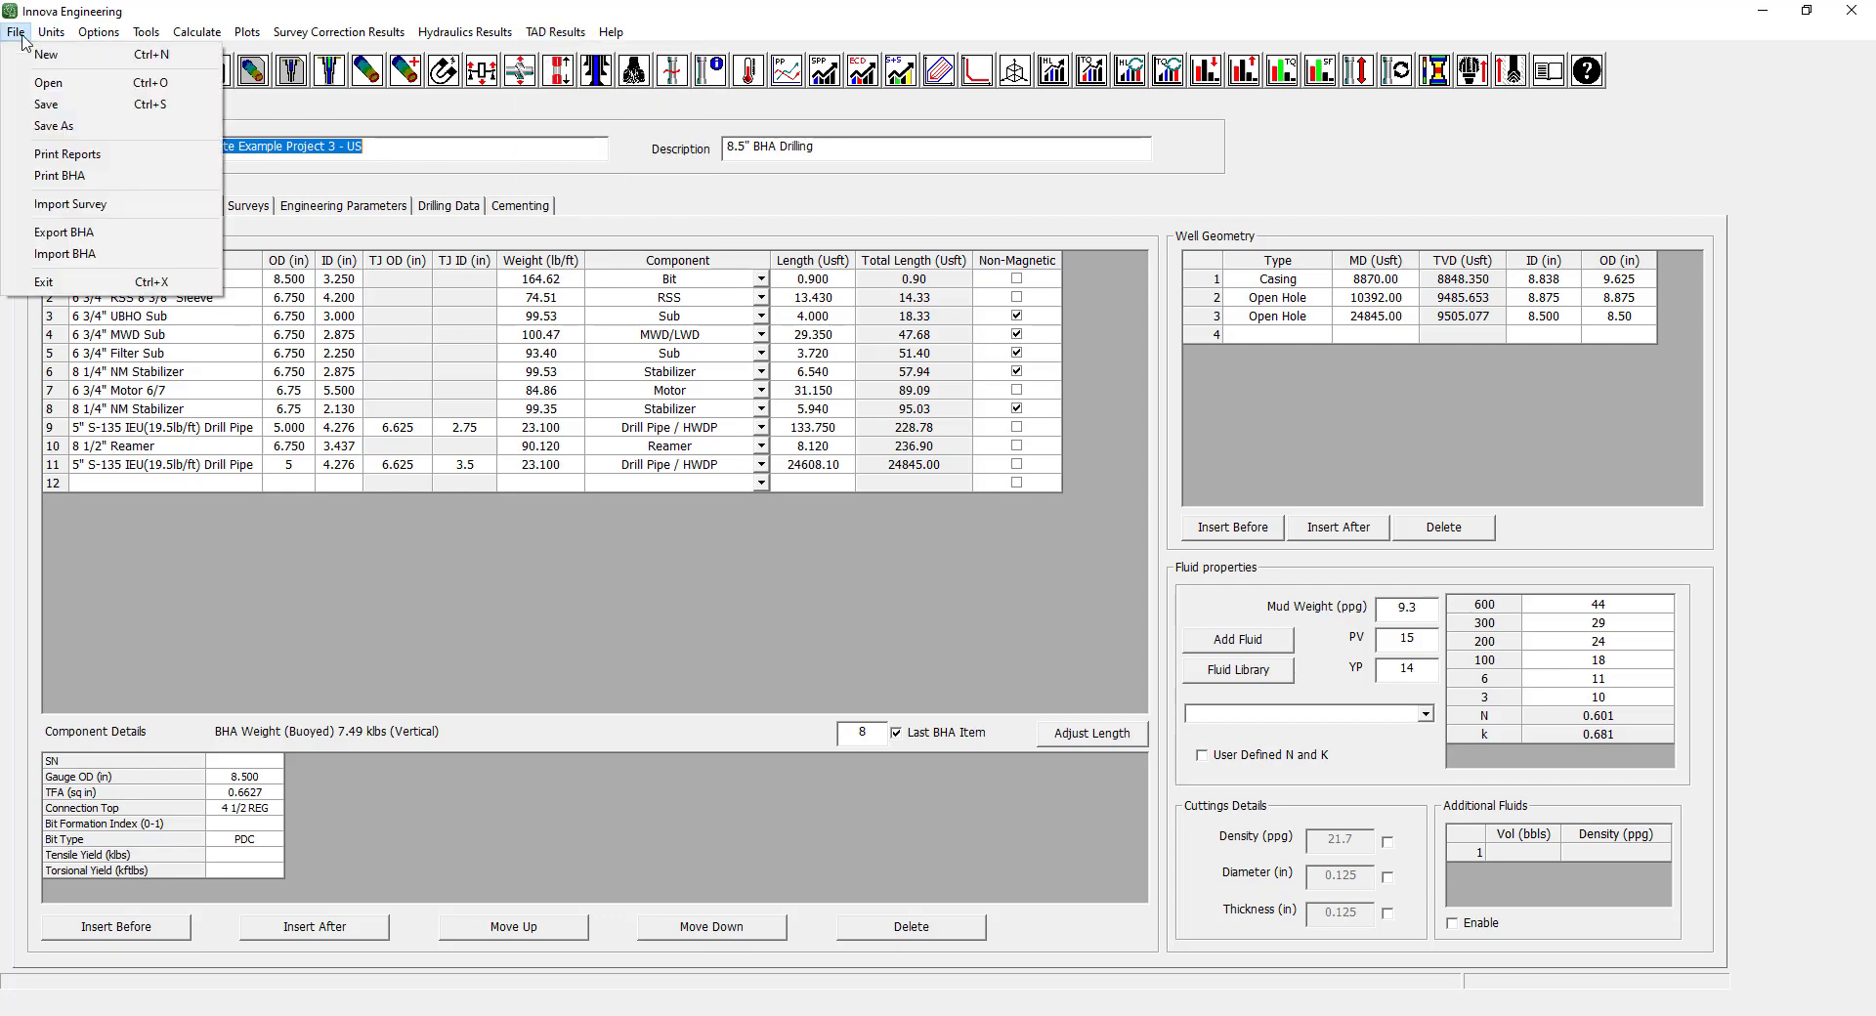
{"action": "left_click", "coordinate": [68, 154]}
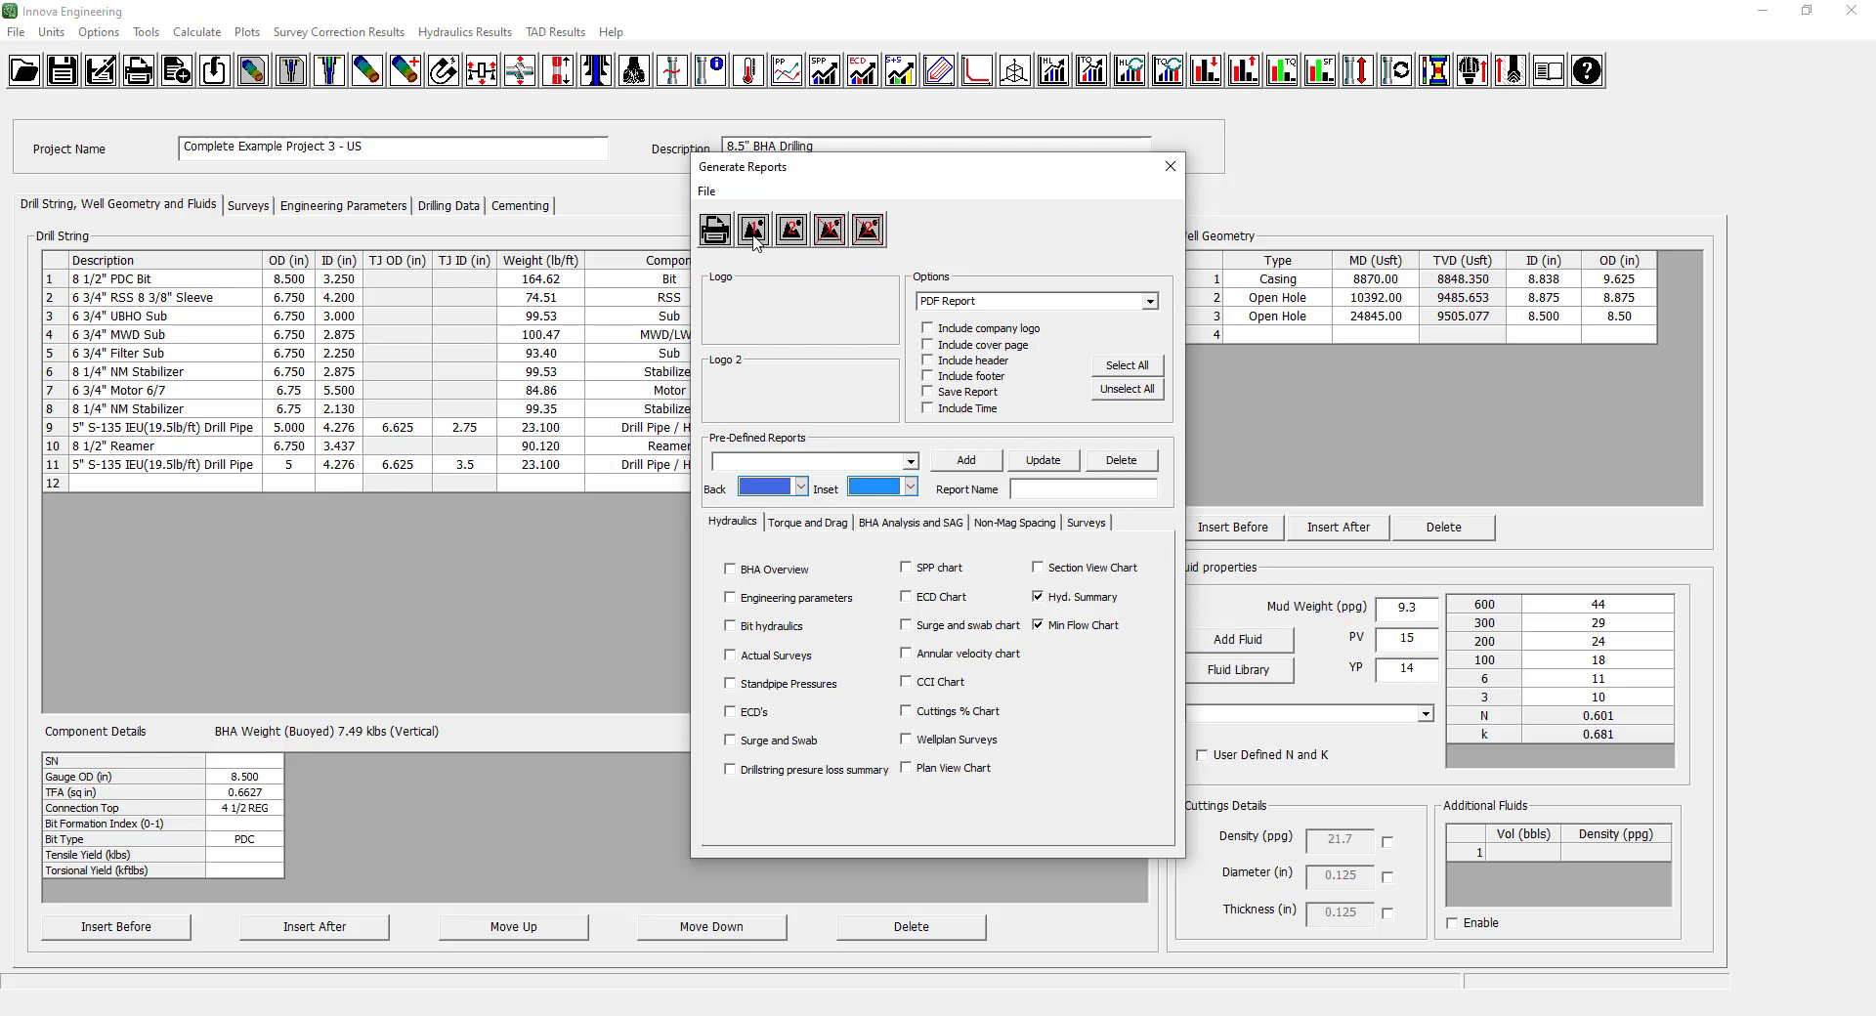
{"action": "left_click", "coordinate": [756, 240]}
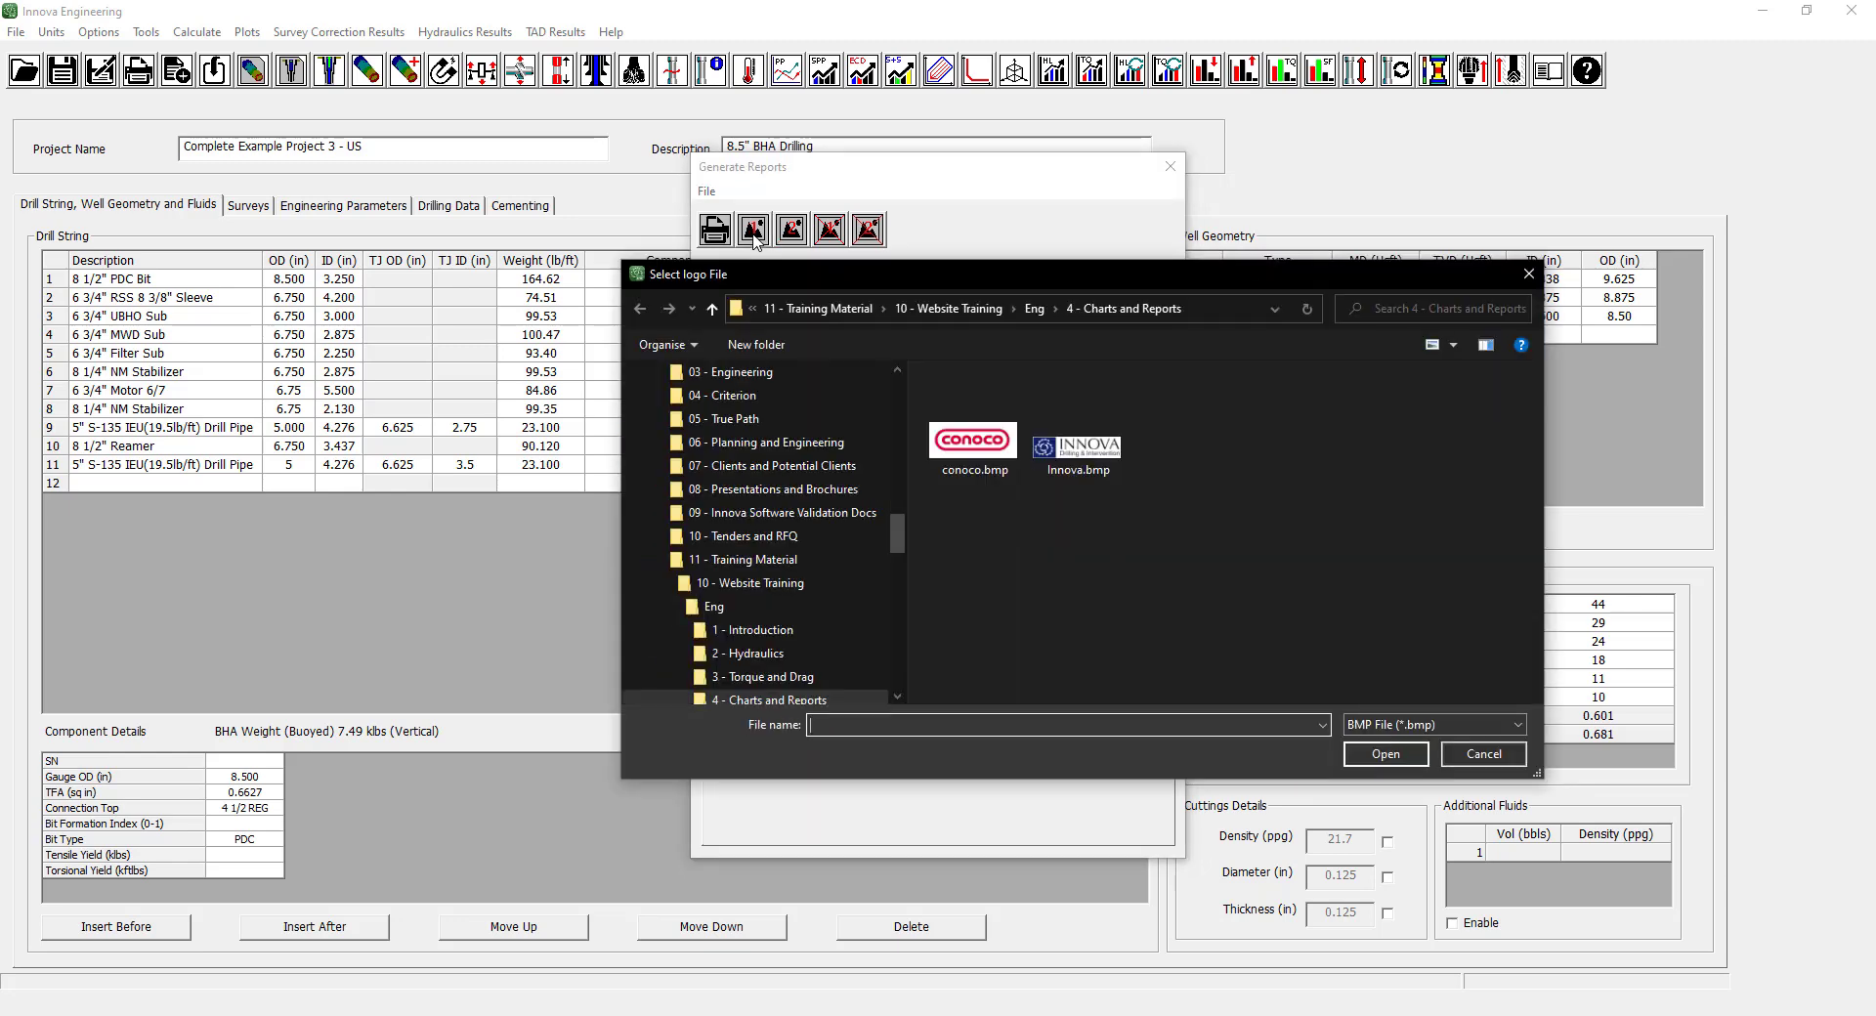
{"action": "left_click", "coordinate": [1088, 449]}
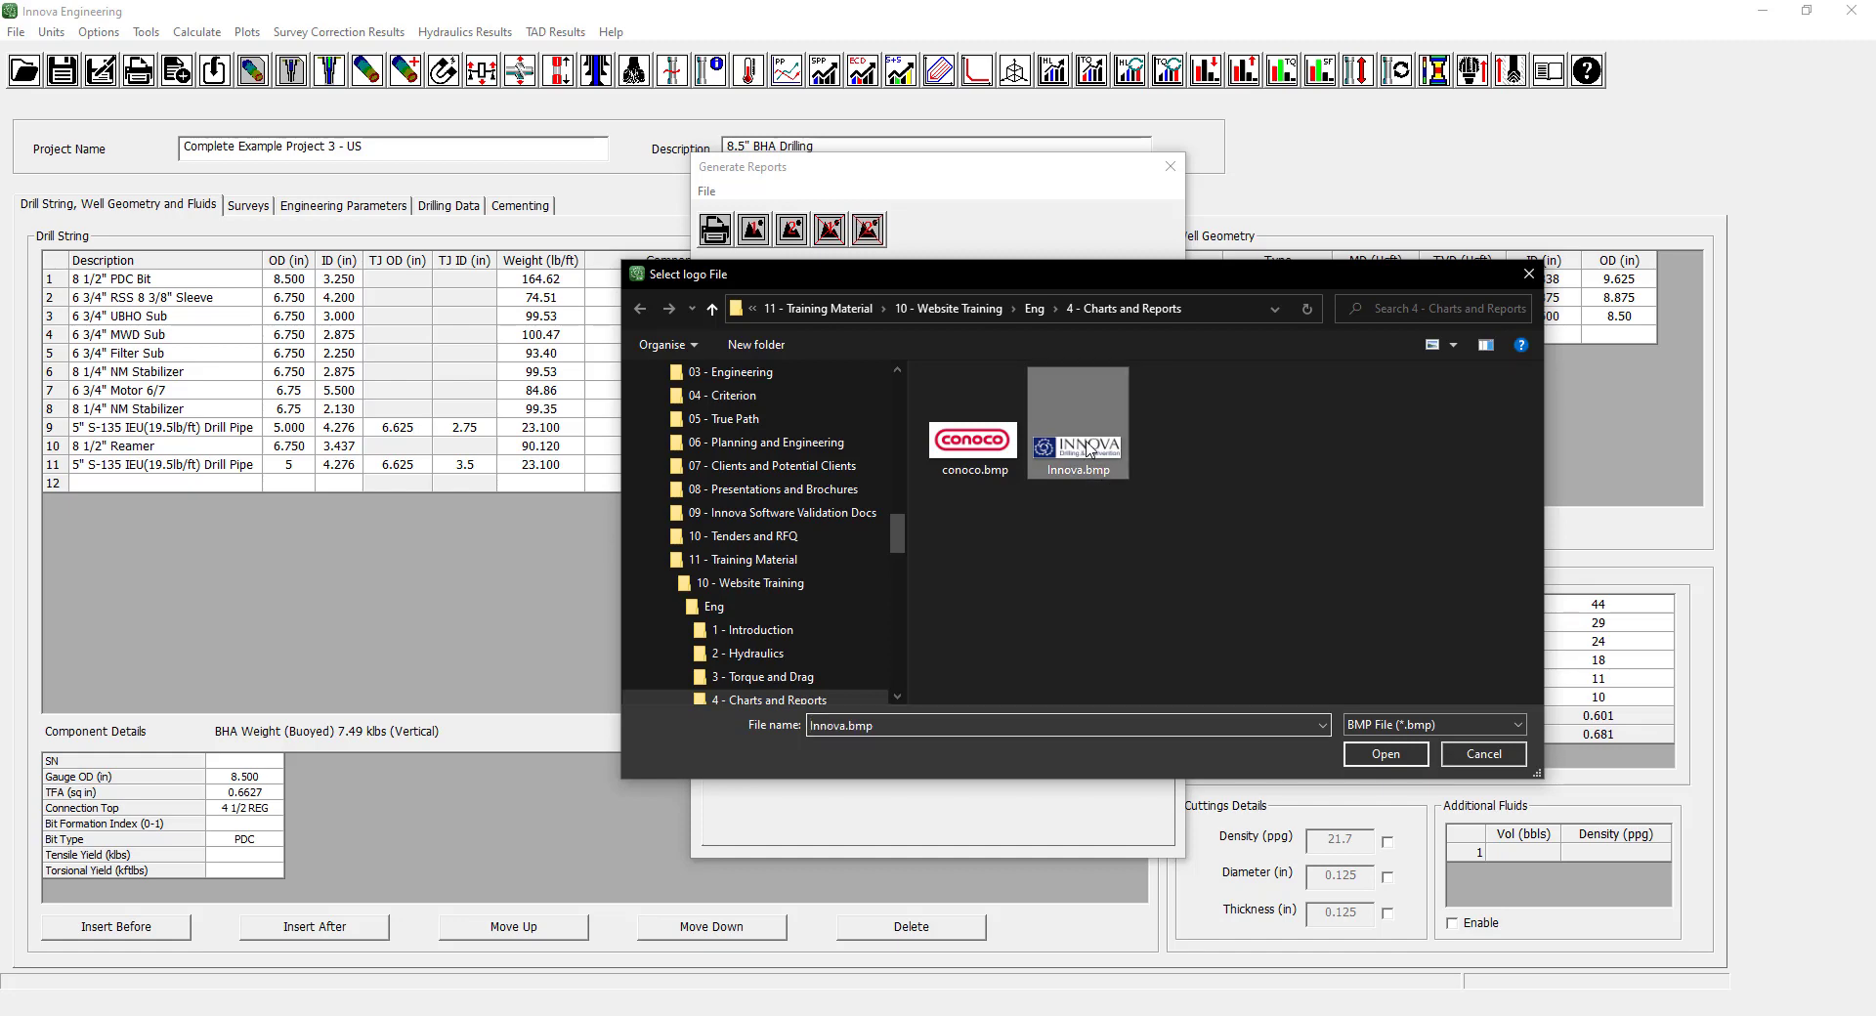
{"action": "left_click", "coordinate": [1372, 759]}
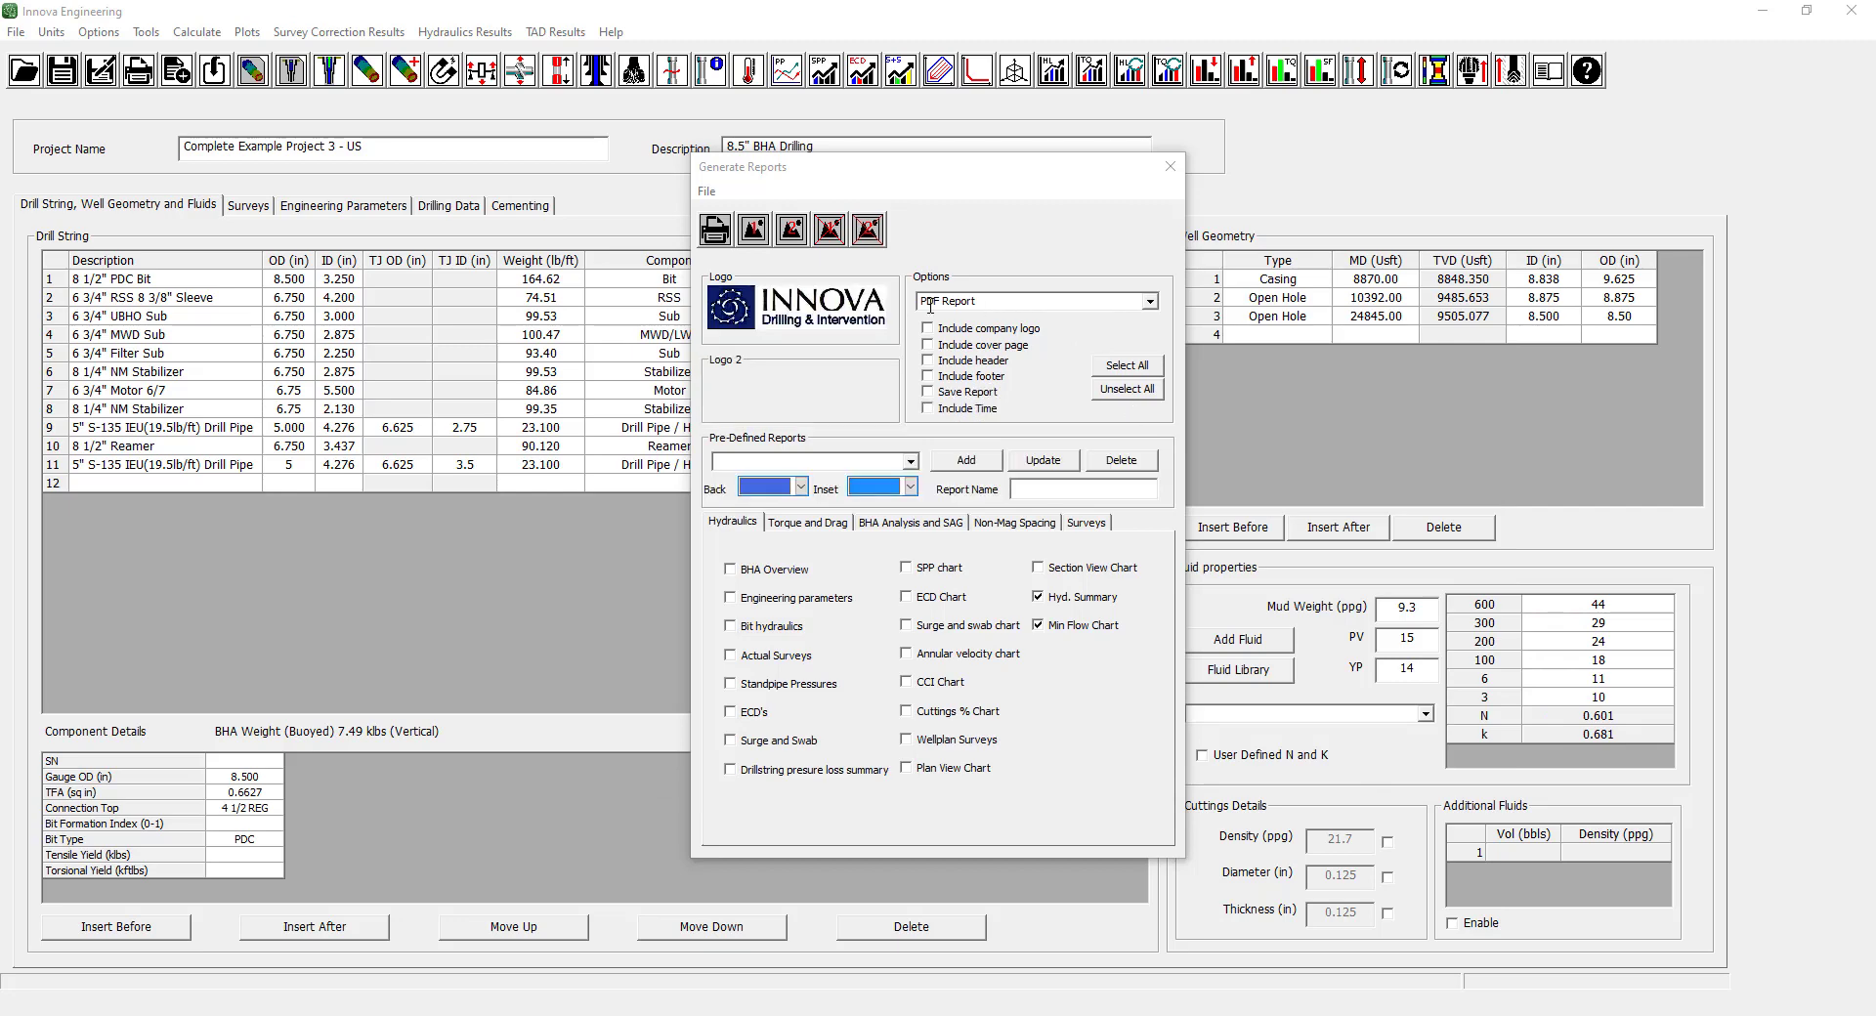
Load conoco.bmp as the second report logo.
{"action": "left_click", "coordinate": [794, 236]}
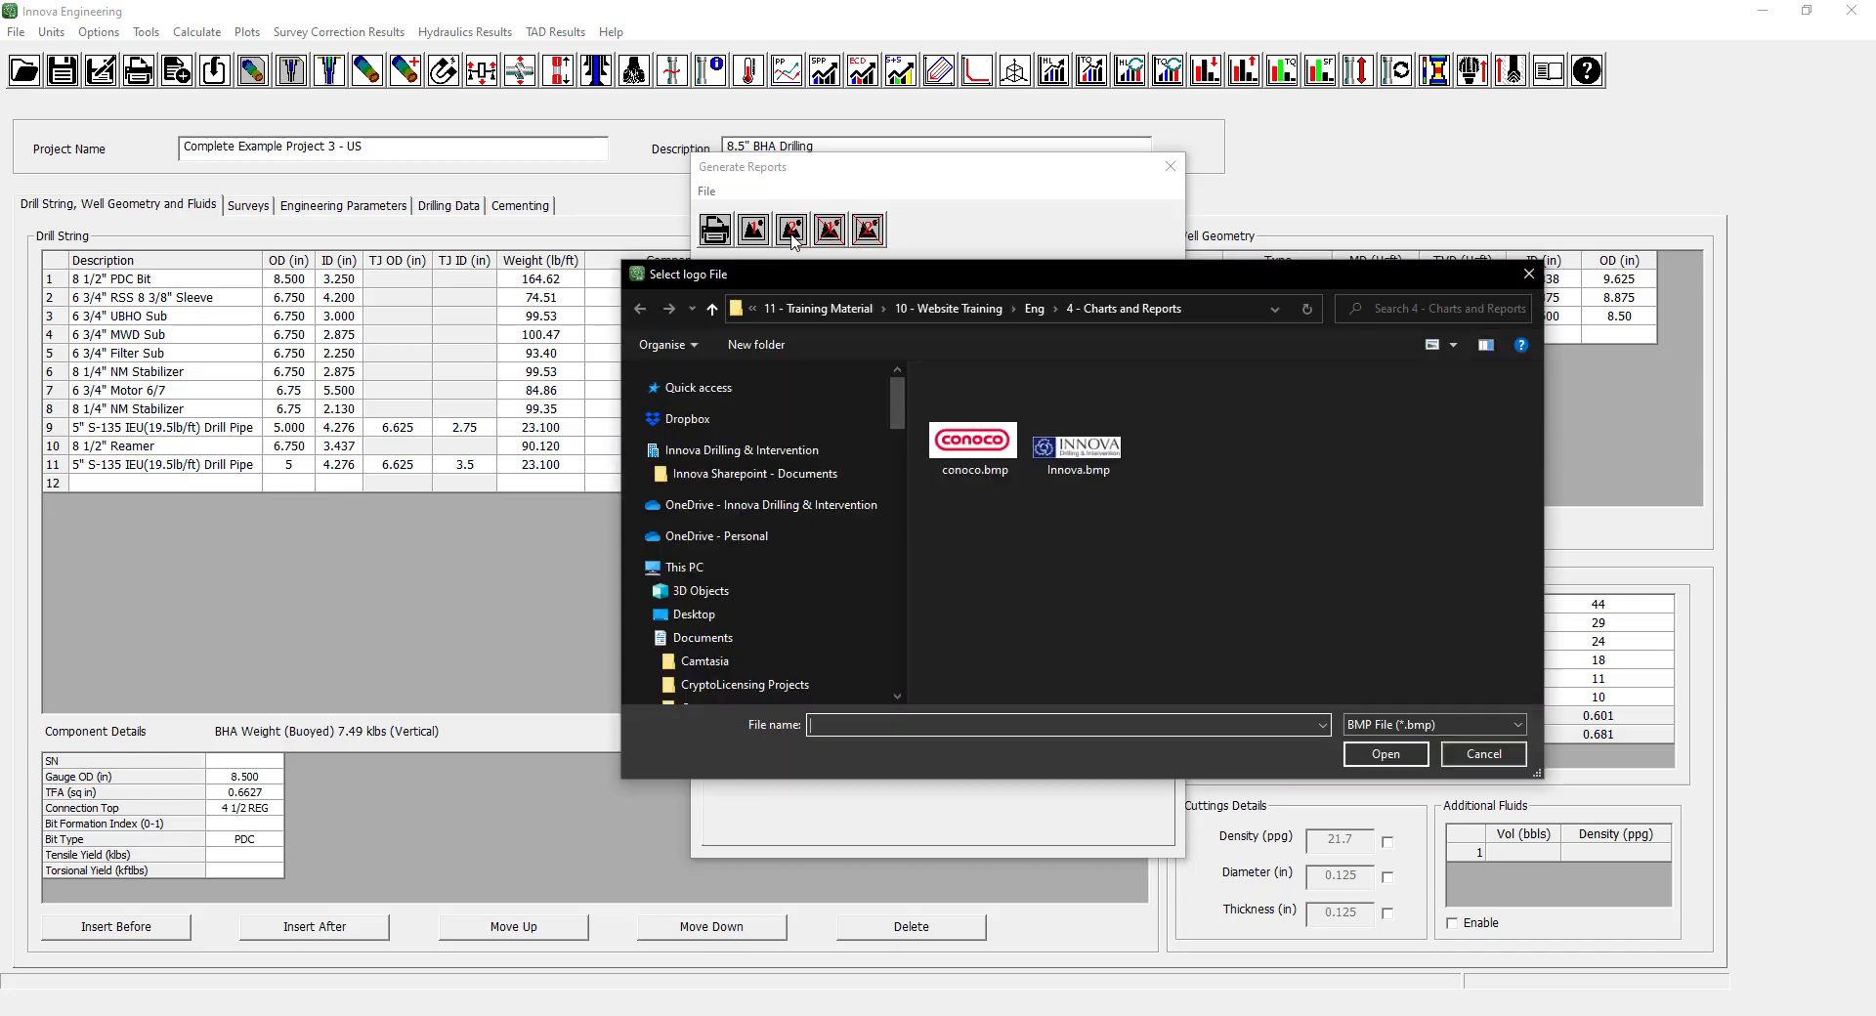
{"action": "left_click", "coordinate": [973, 444]}
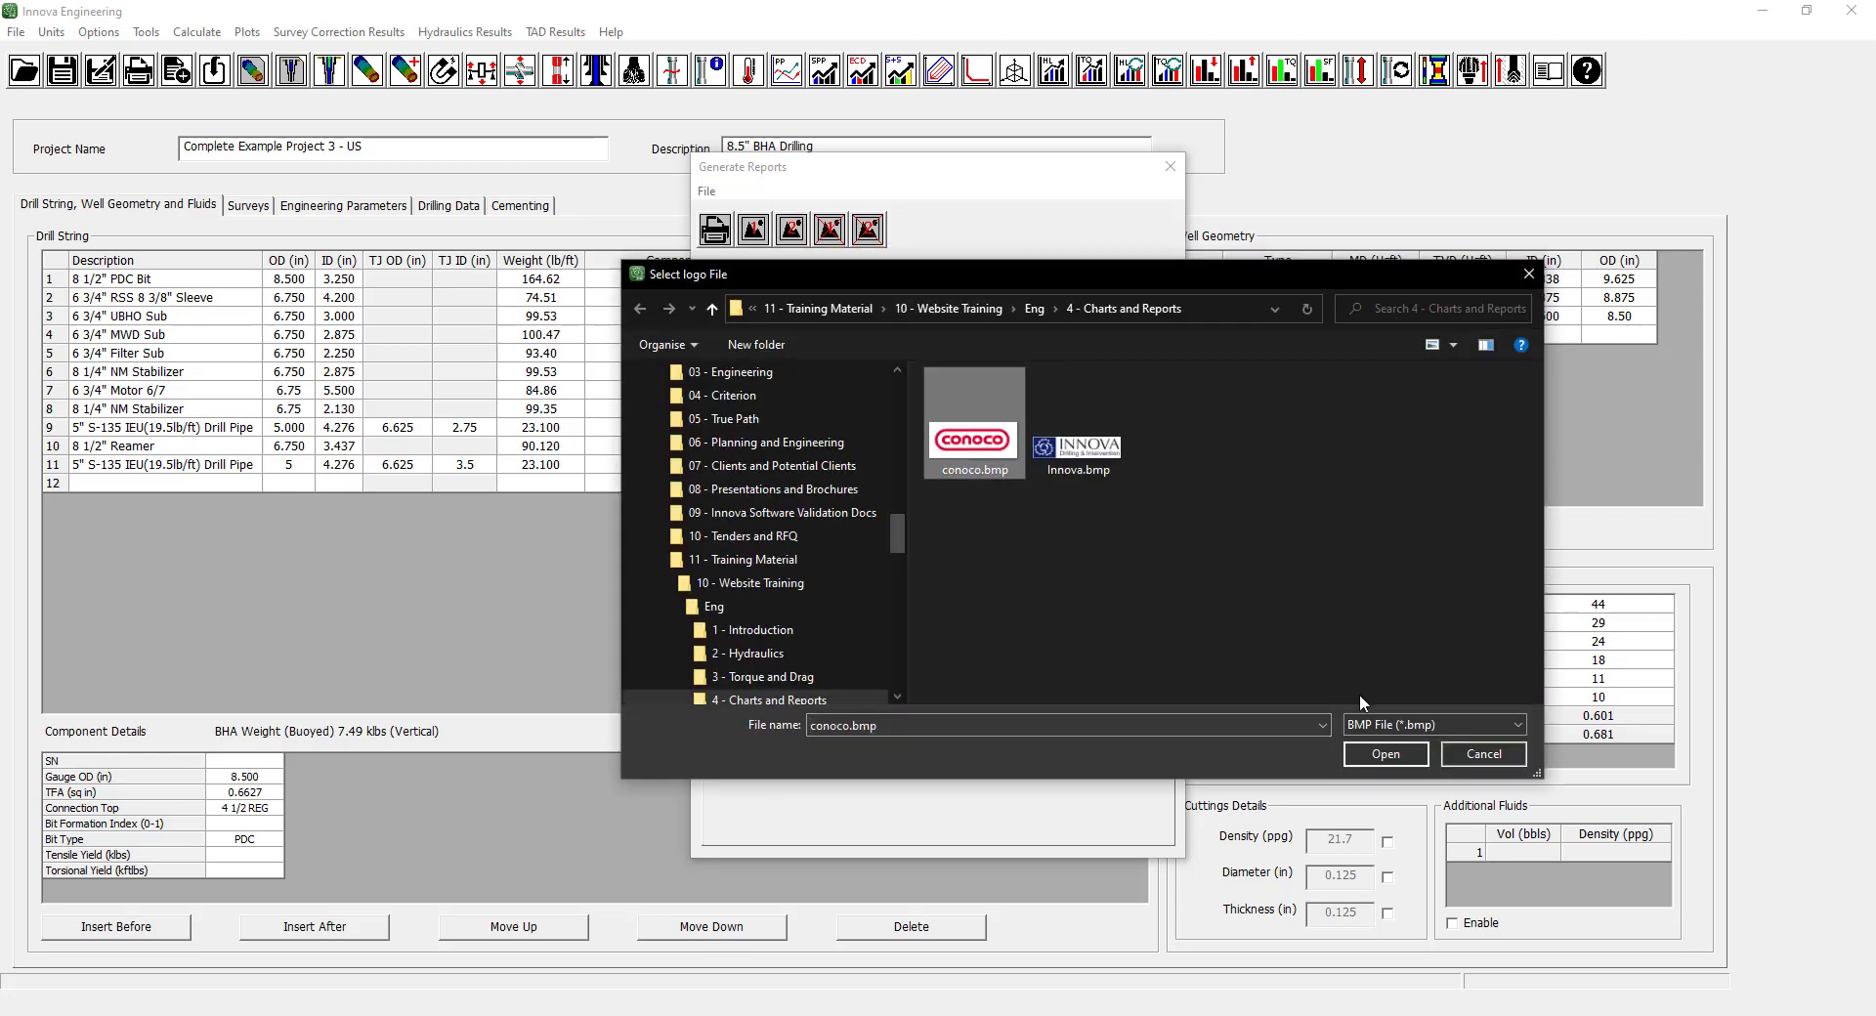
{"action": "left_click", "coordinate": [1386, 754]}
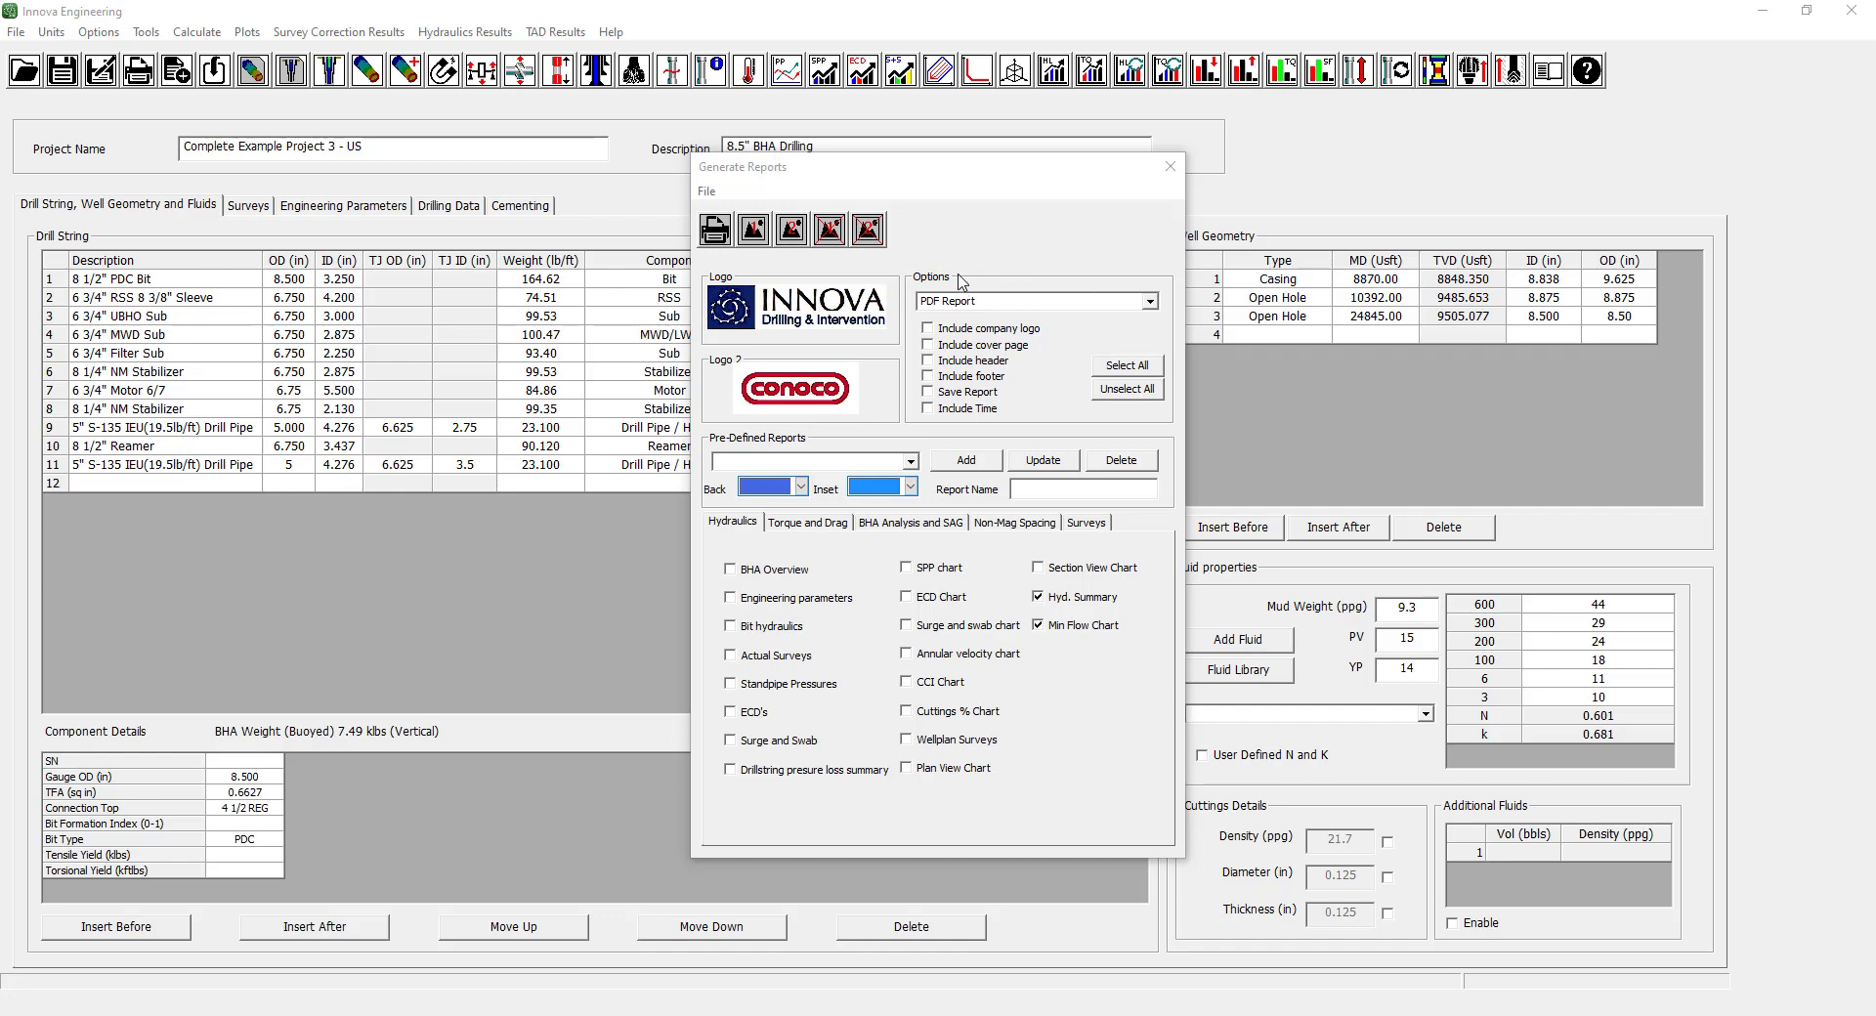
Keep the PDF Report format and include the company logo, cover page, header, footer and time.
{"action": "left_click", "coordinate": [1150, 302]}
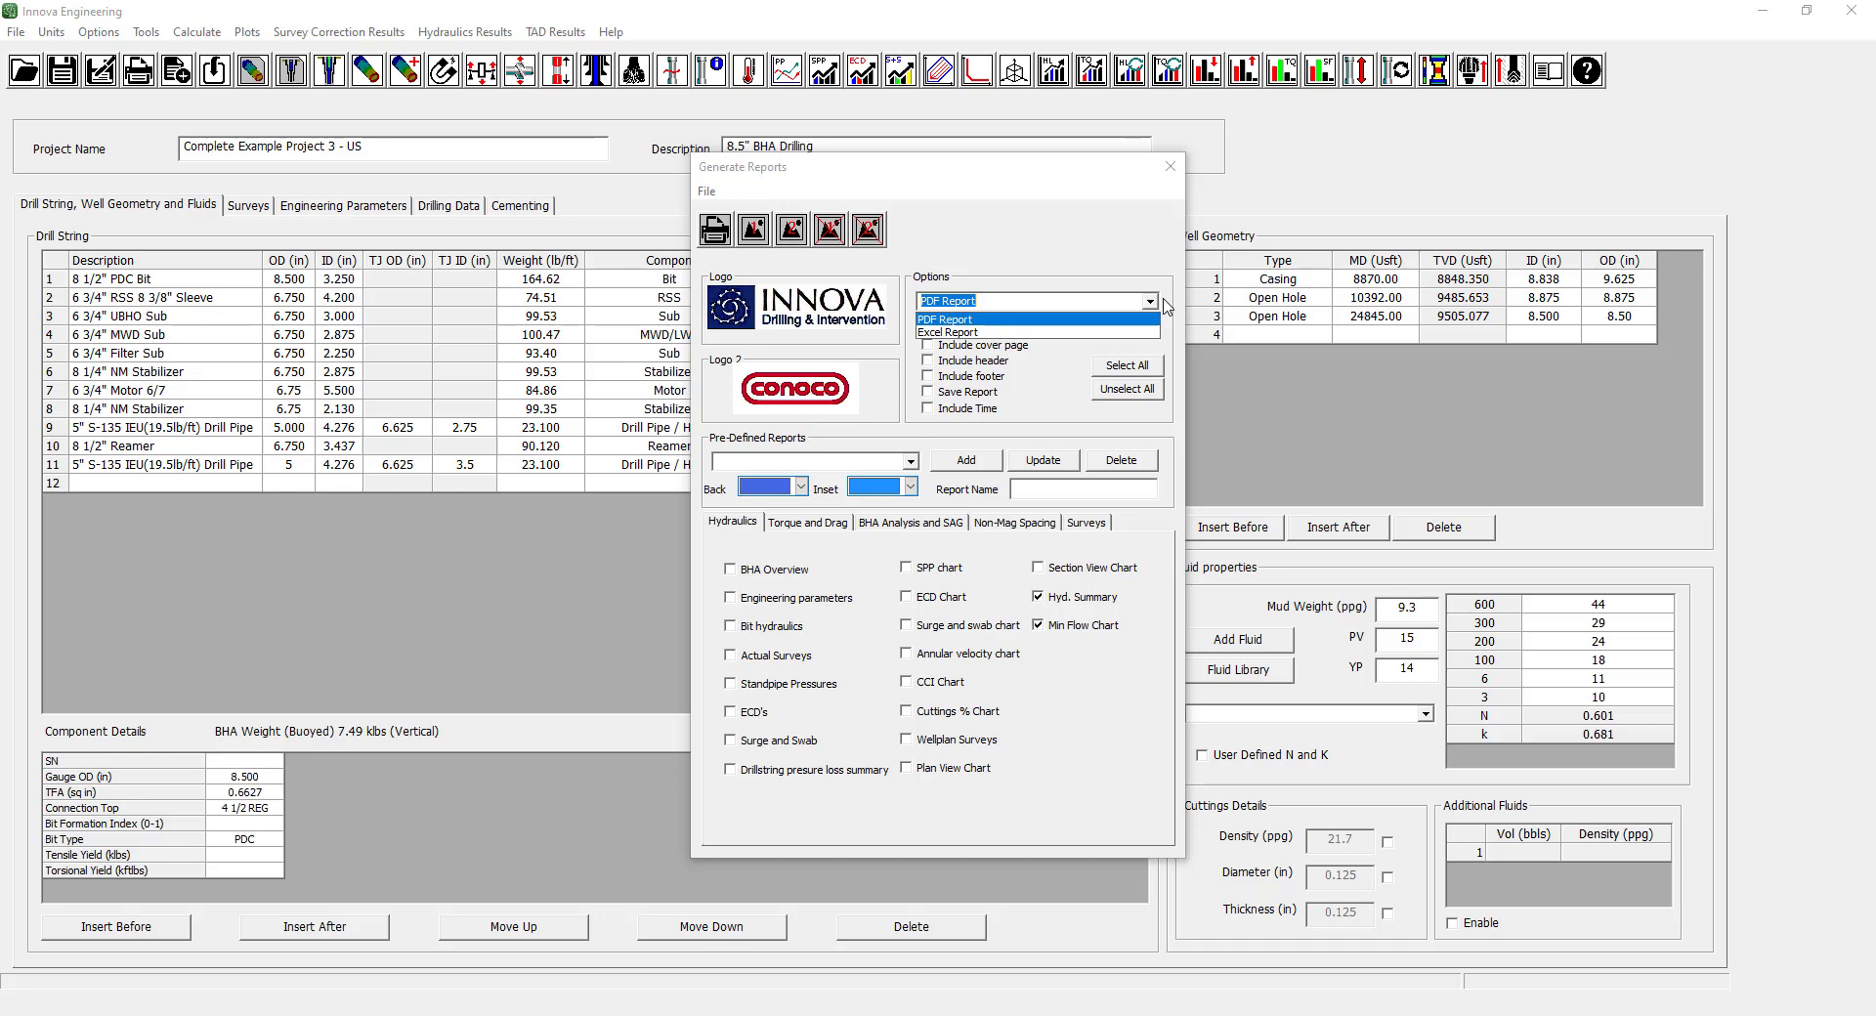
{"action": "left_click", "coordinate": [1166, 308]}
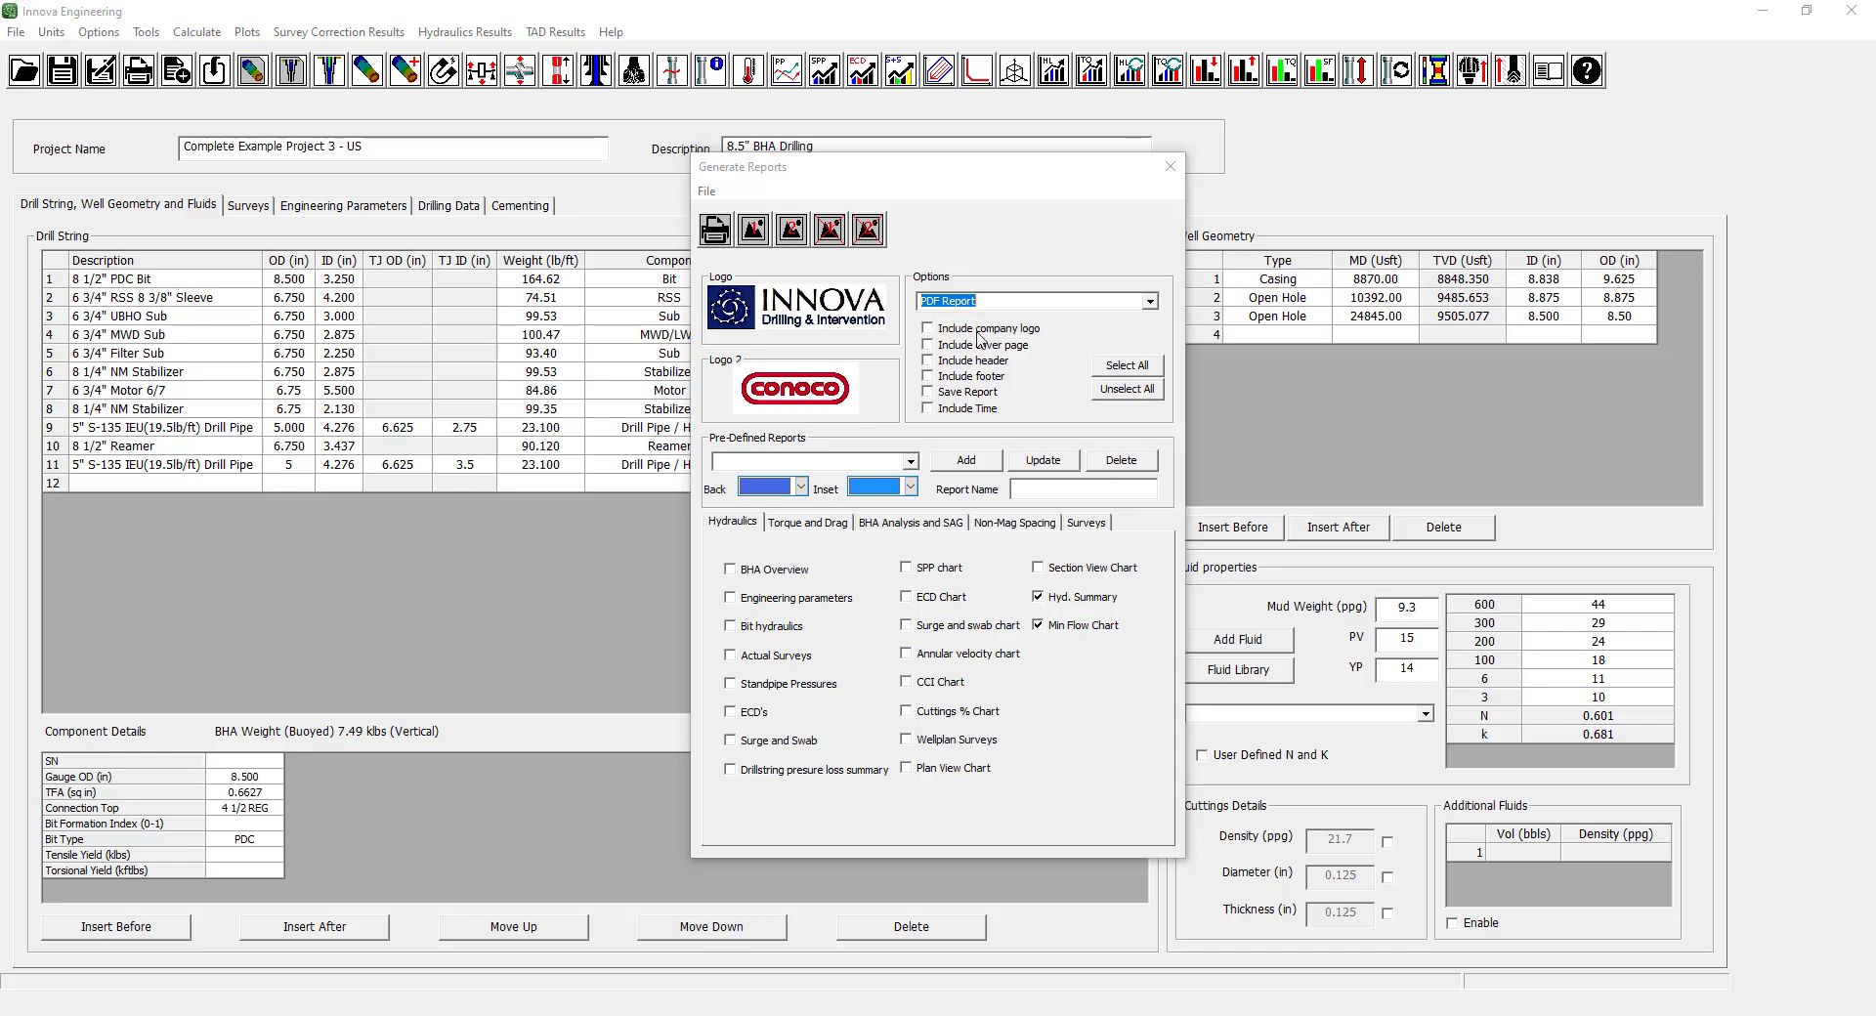
{"action": "left_click", "coordinate": [932, 330]}
{"action": "left_click", "coordinate": [956, 336]}
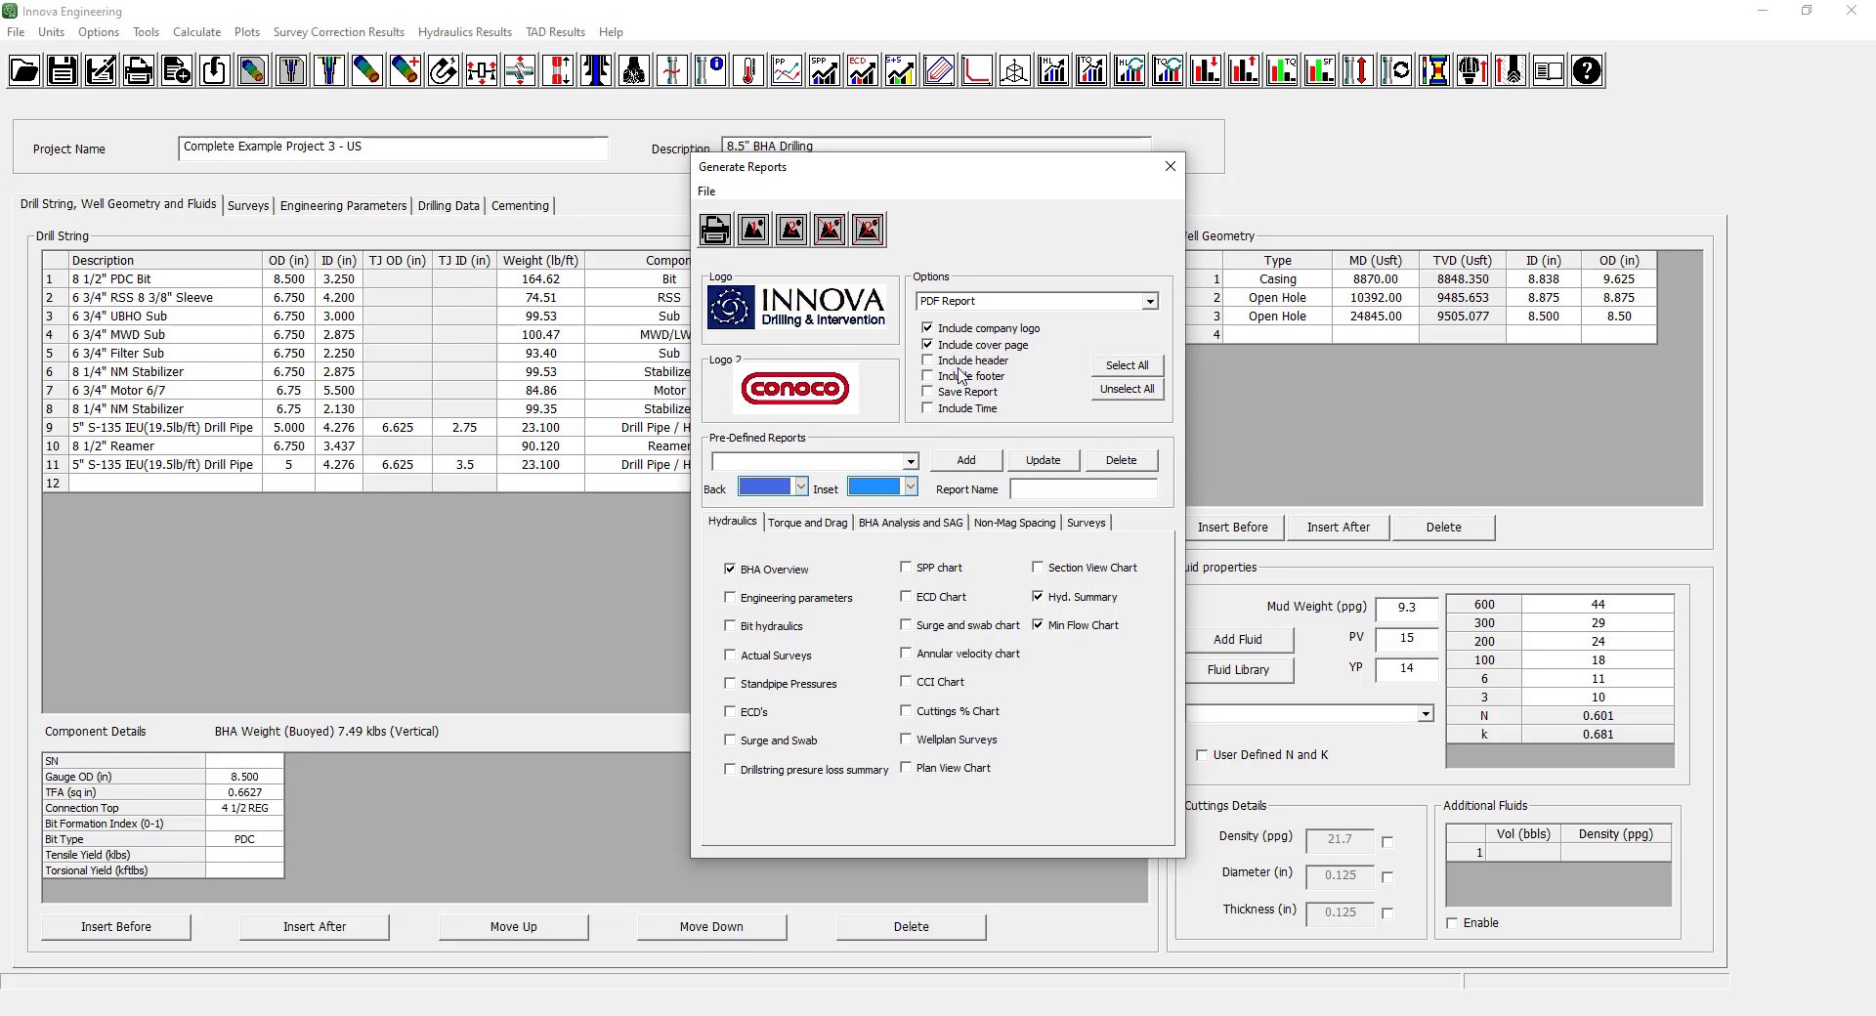
{"action": "left_click", "coordinate": [929, 362]}
{"action": "left_click", "coordinate": [928, 393]}
{"action": "left_click", "coordinate": [928, 409]}
Review the report's back and inset colour choices and the content options for torque and drag, BHA analysis, non-mag spacing and surveys.
{"action": "left_click", "coordinate": [800, 487]}
{"action": "left_click", "coordinate": [806, 492]}
{"action": "left_click", "coordinate": [912, 488]}
{"action": "left_click", "coordinate": [913, 489]}
{"action": "left_click", "coordinate": [810, 525]}
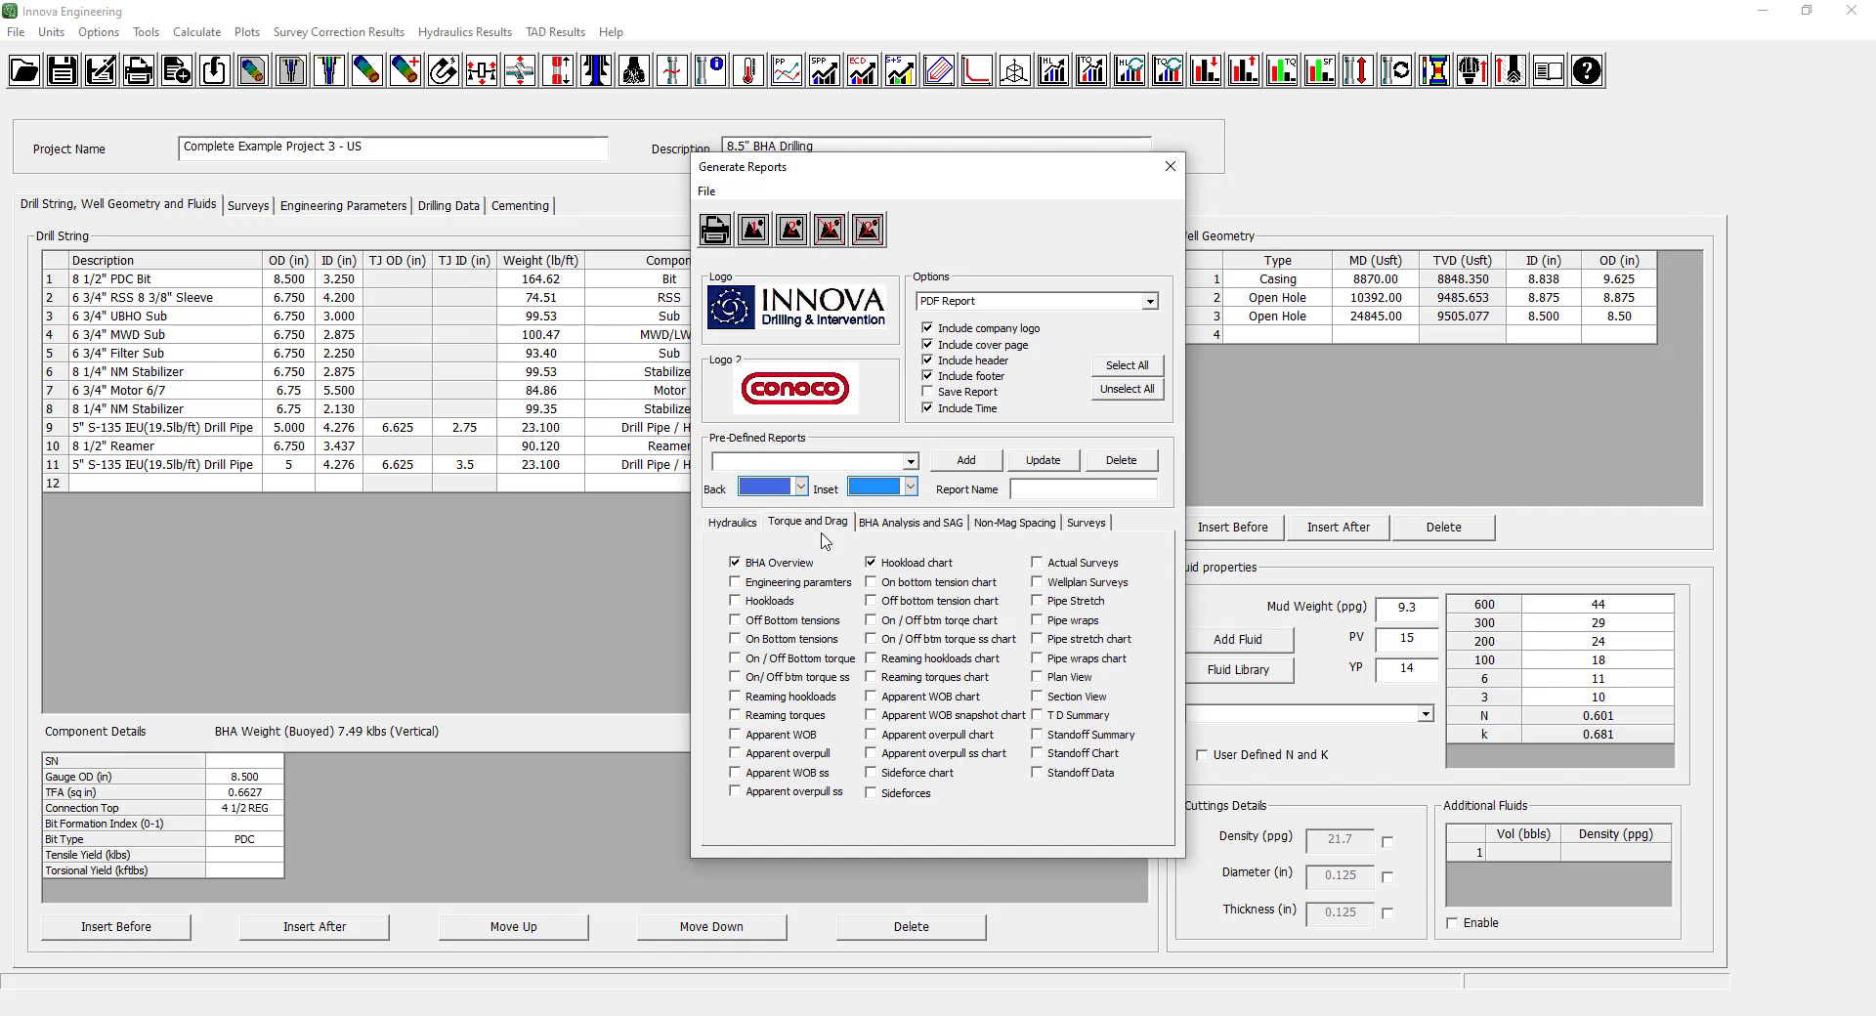
{"action": "left_click", "coordinate": [910, 525]}
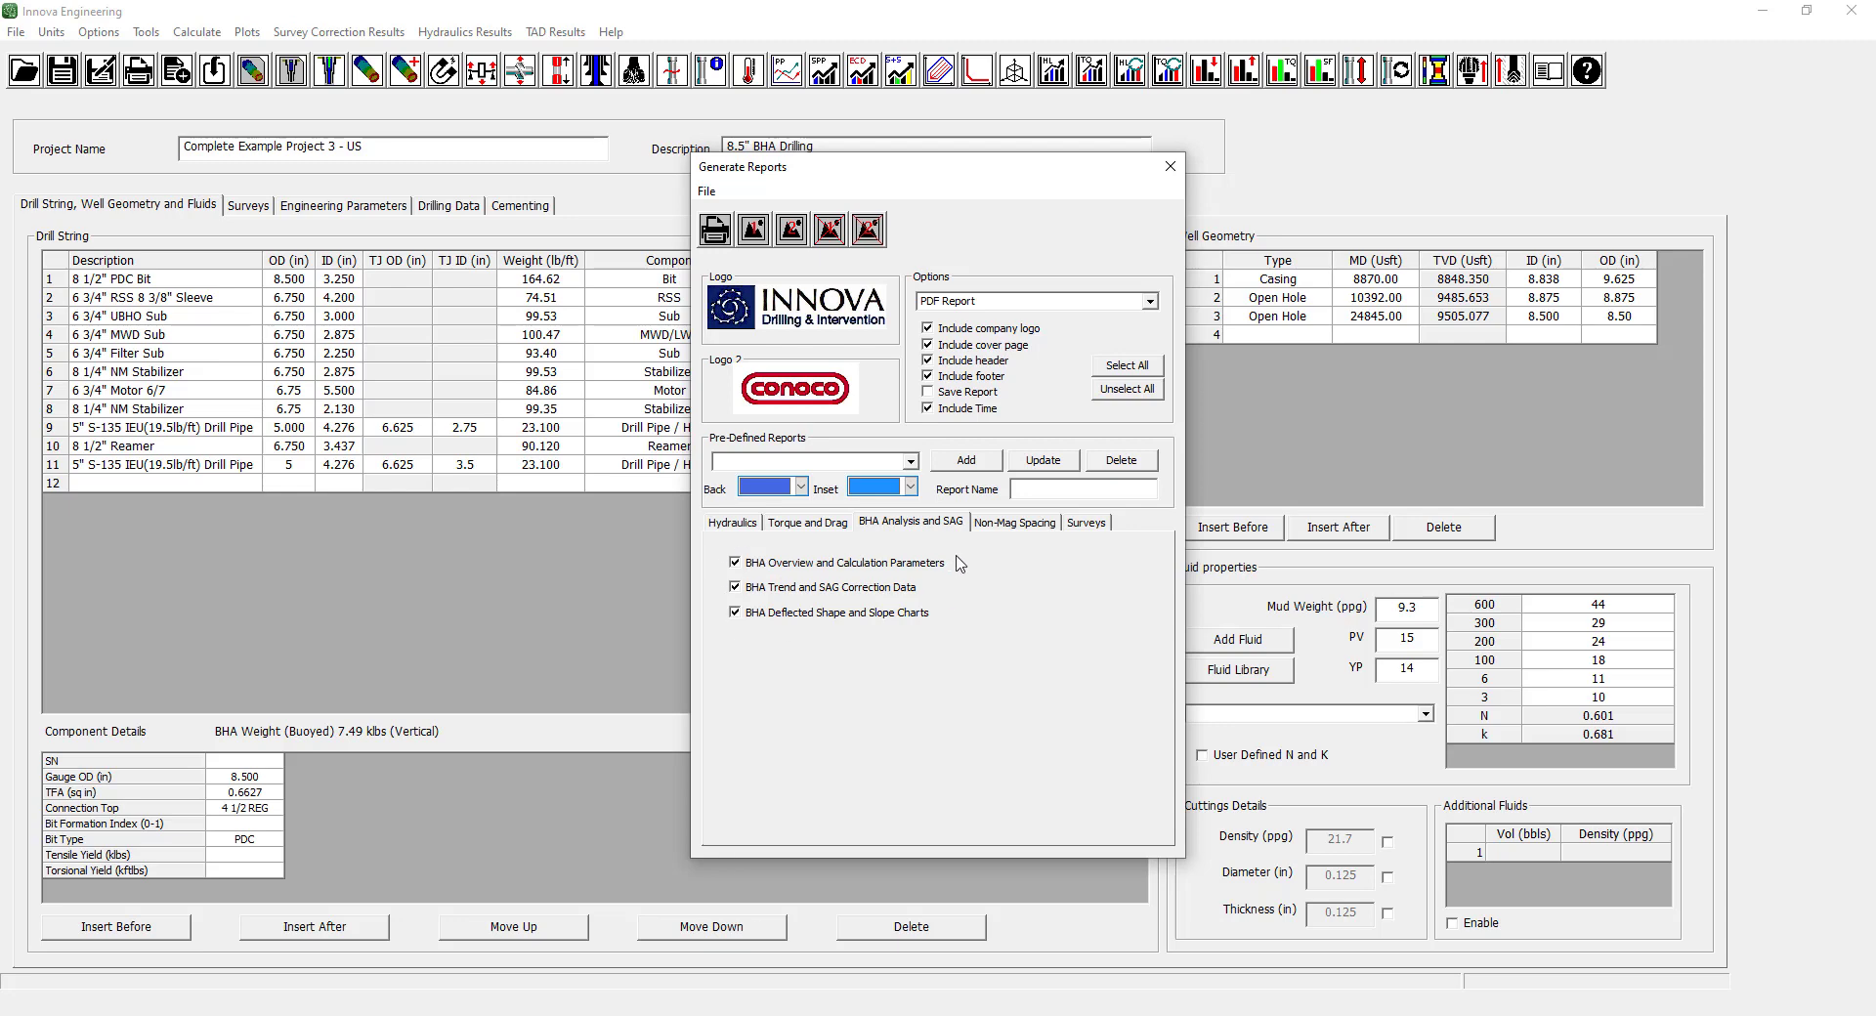
{"action": "left_click", "coordinate": [1003, 531]}
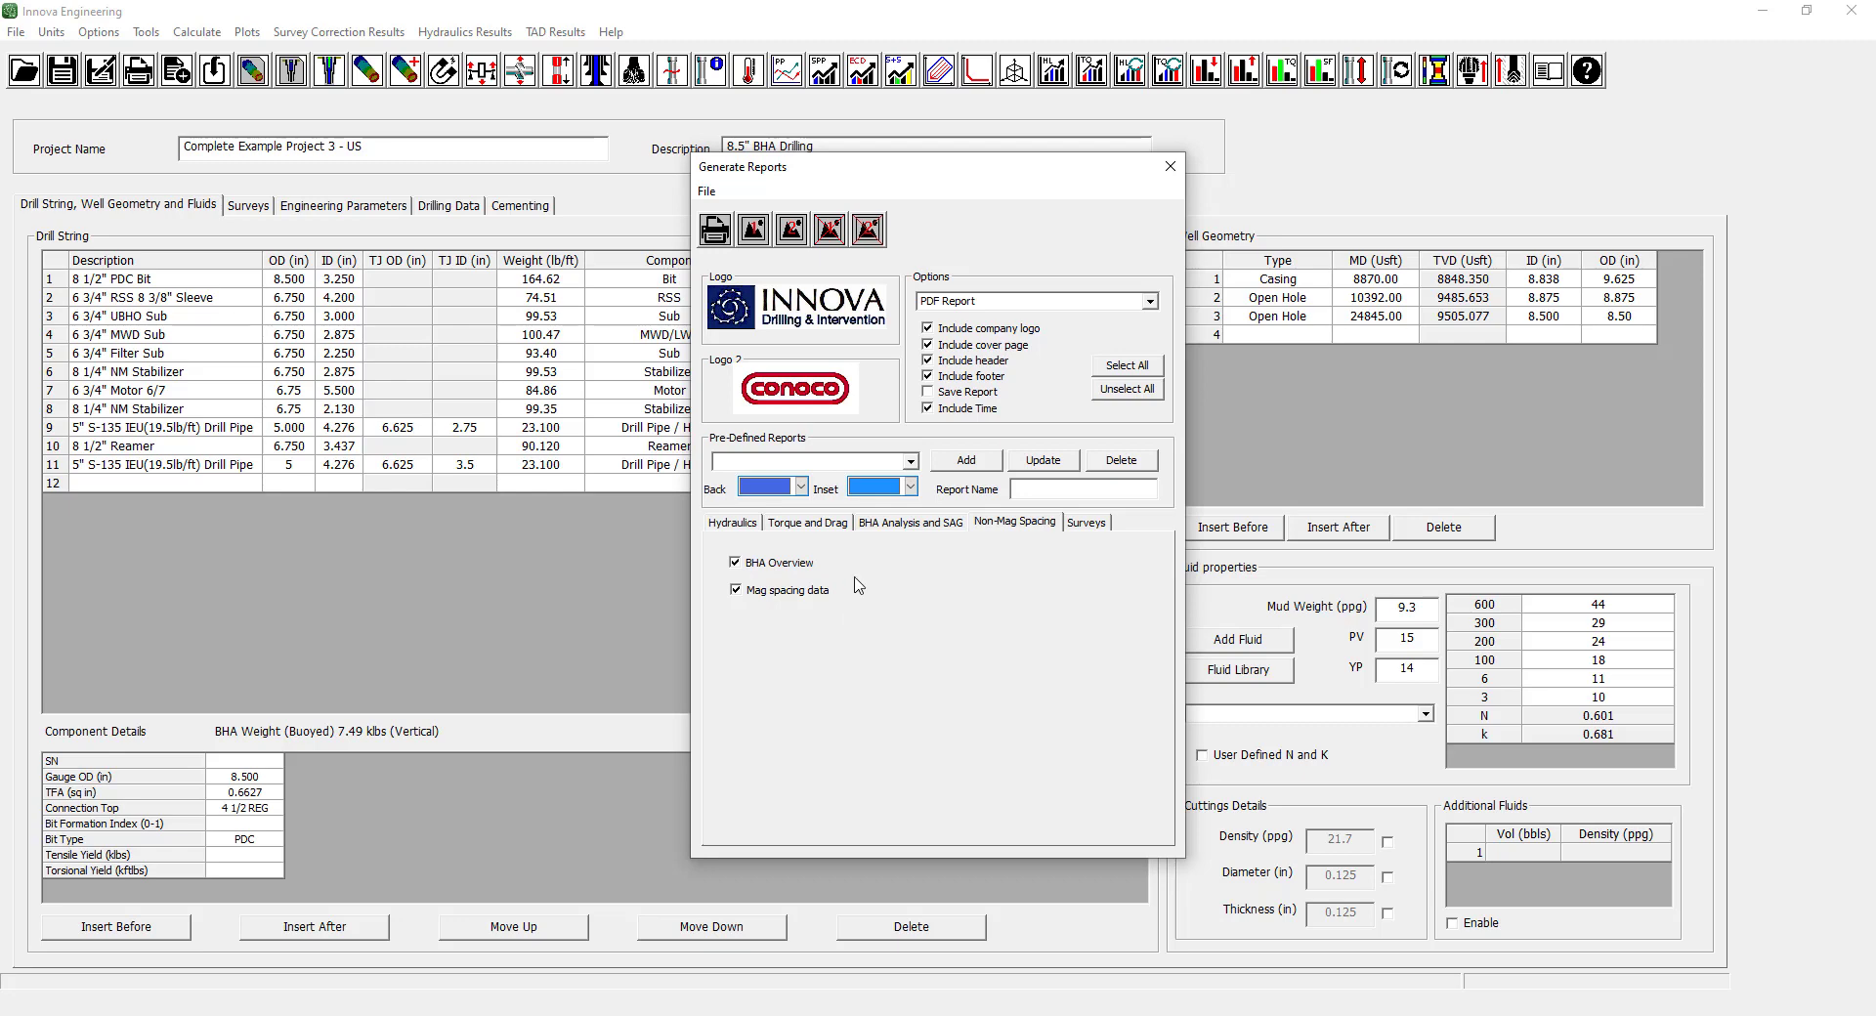
{"action": "left_click", "coordinate": [1080, 529]}
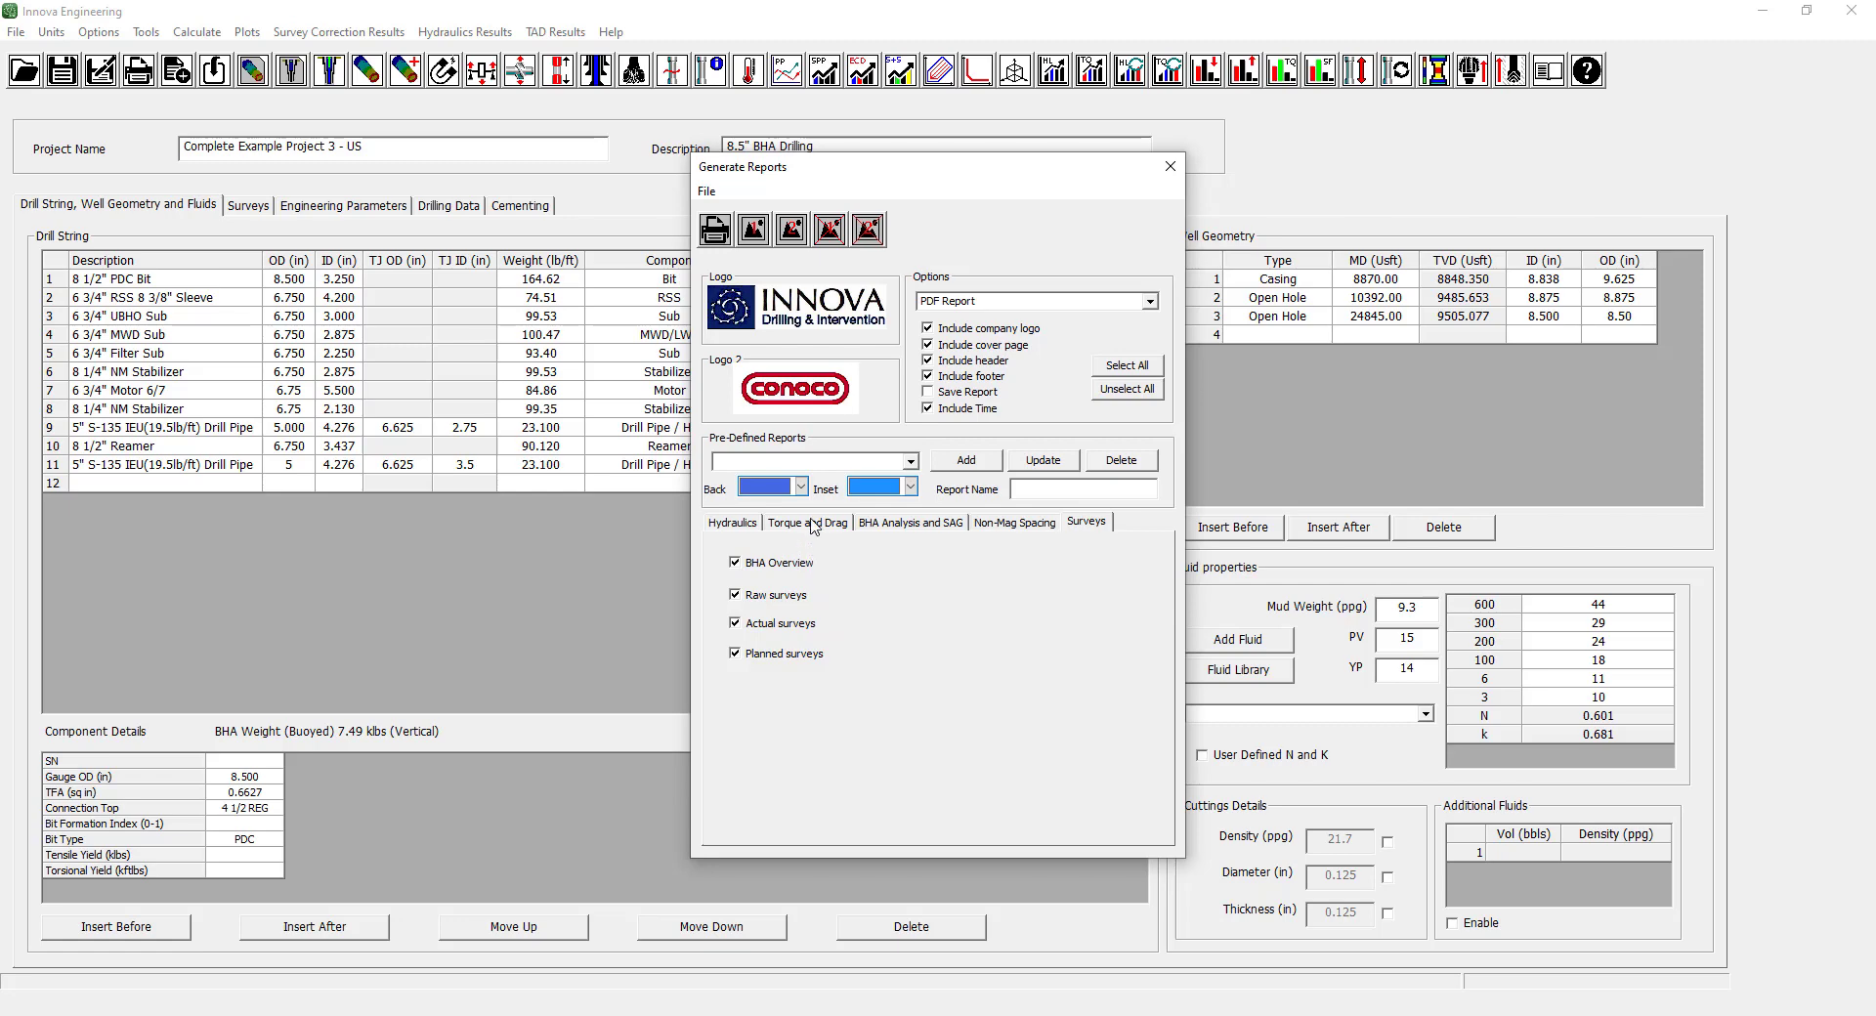
Compare the report content available for Hydraulics with that for Torque and Drag.
{"action": "left_click", "coordinate": [755, 524]}
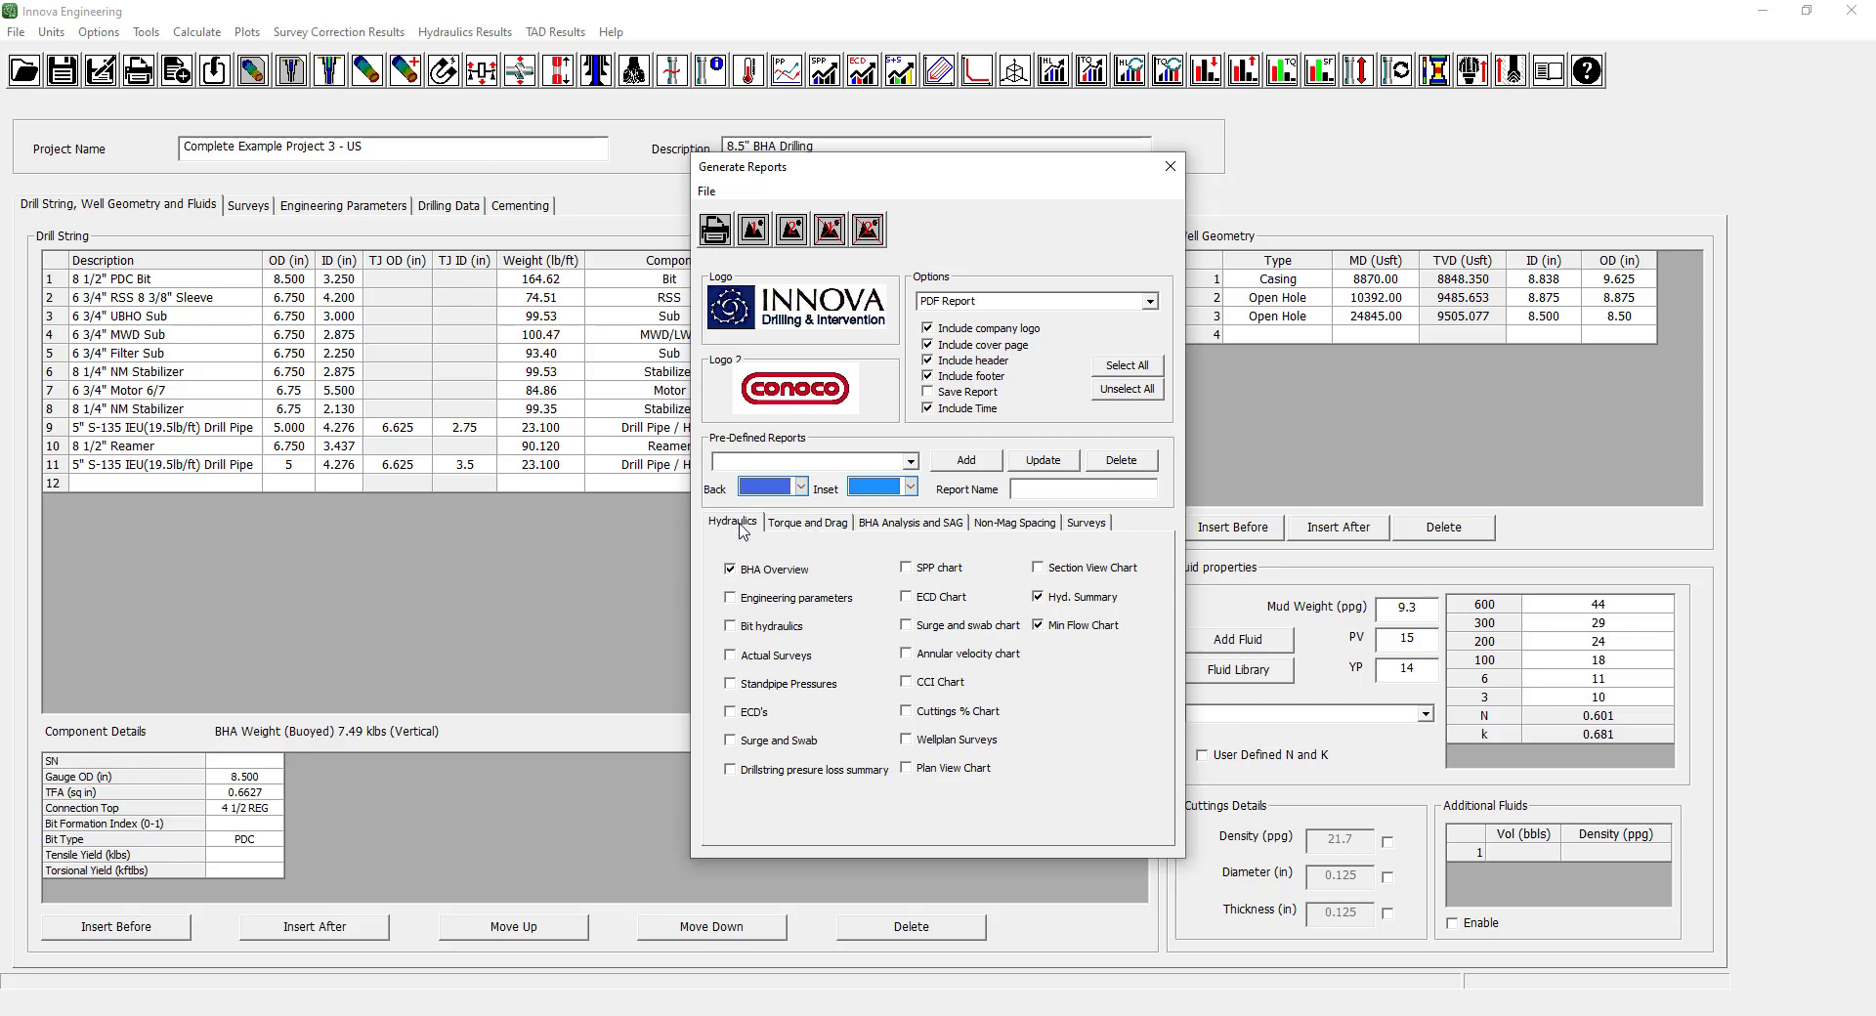
{"action": "left_click", "coordinate": [800, 527]}
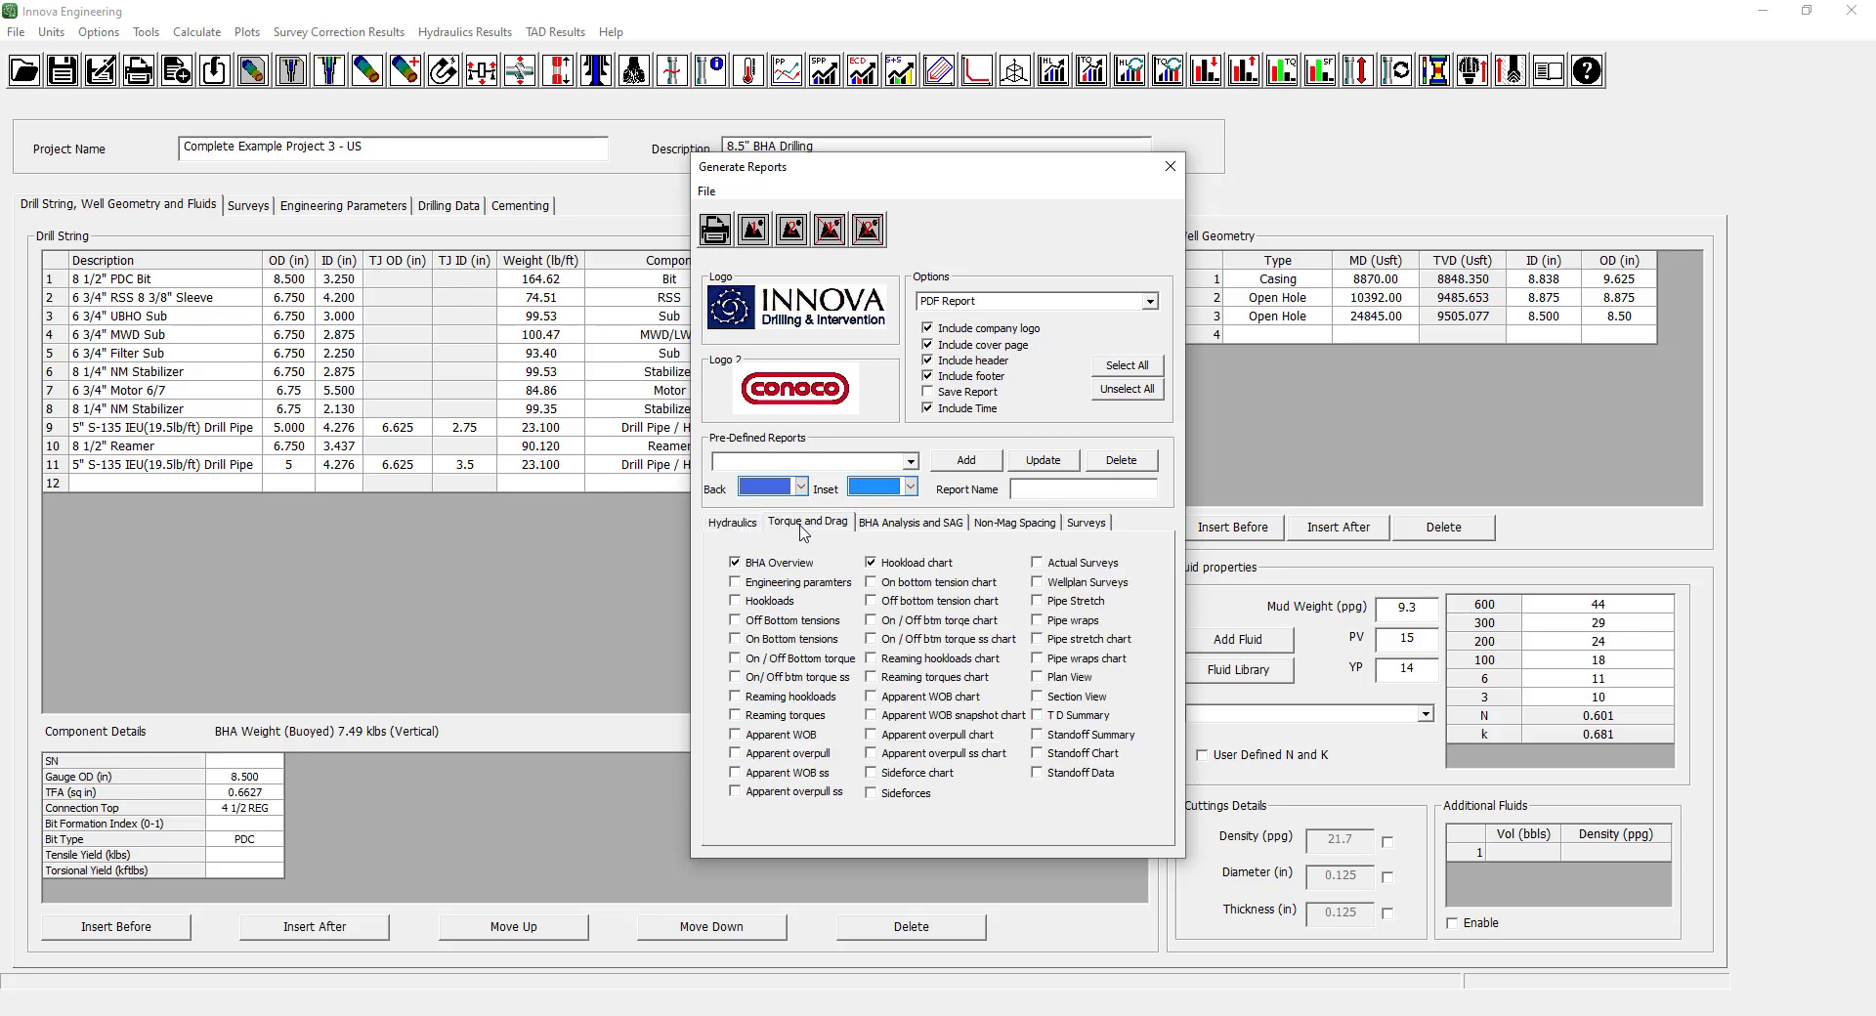
{"action": "left_click", "coordinate": [741, 525]}
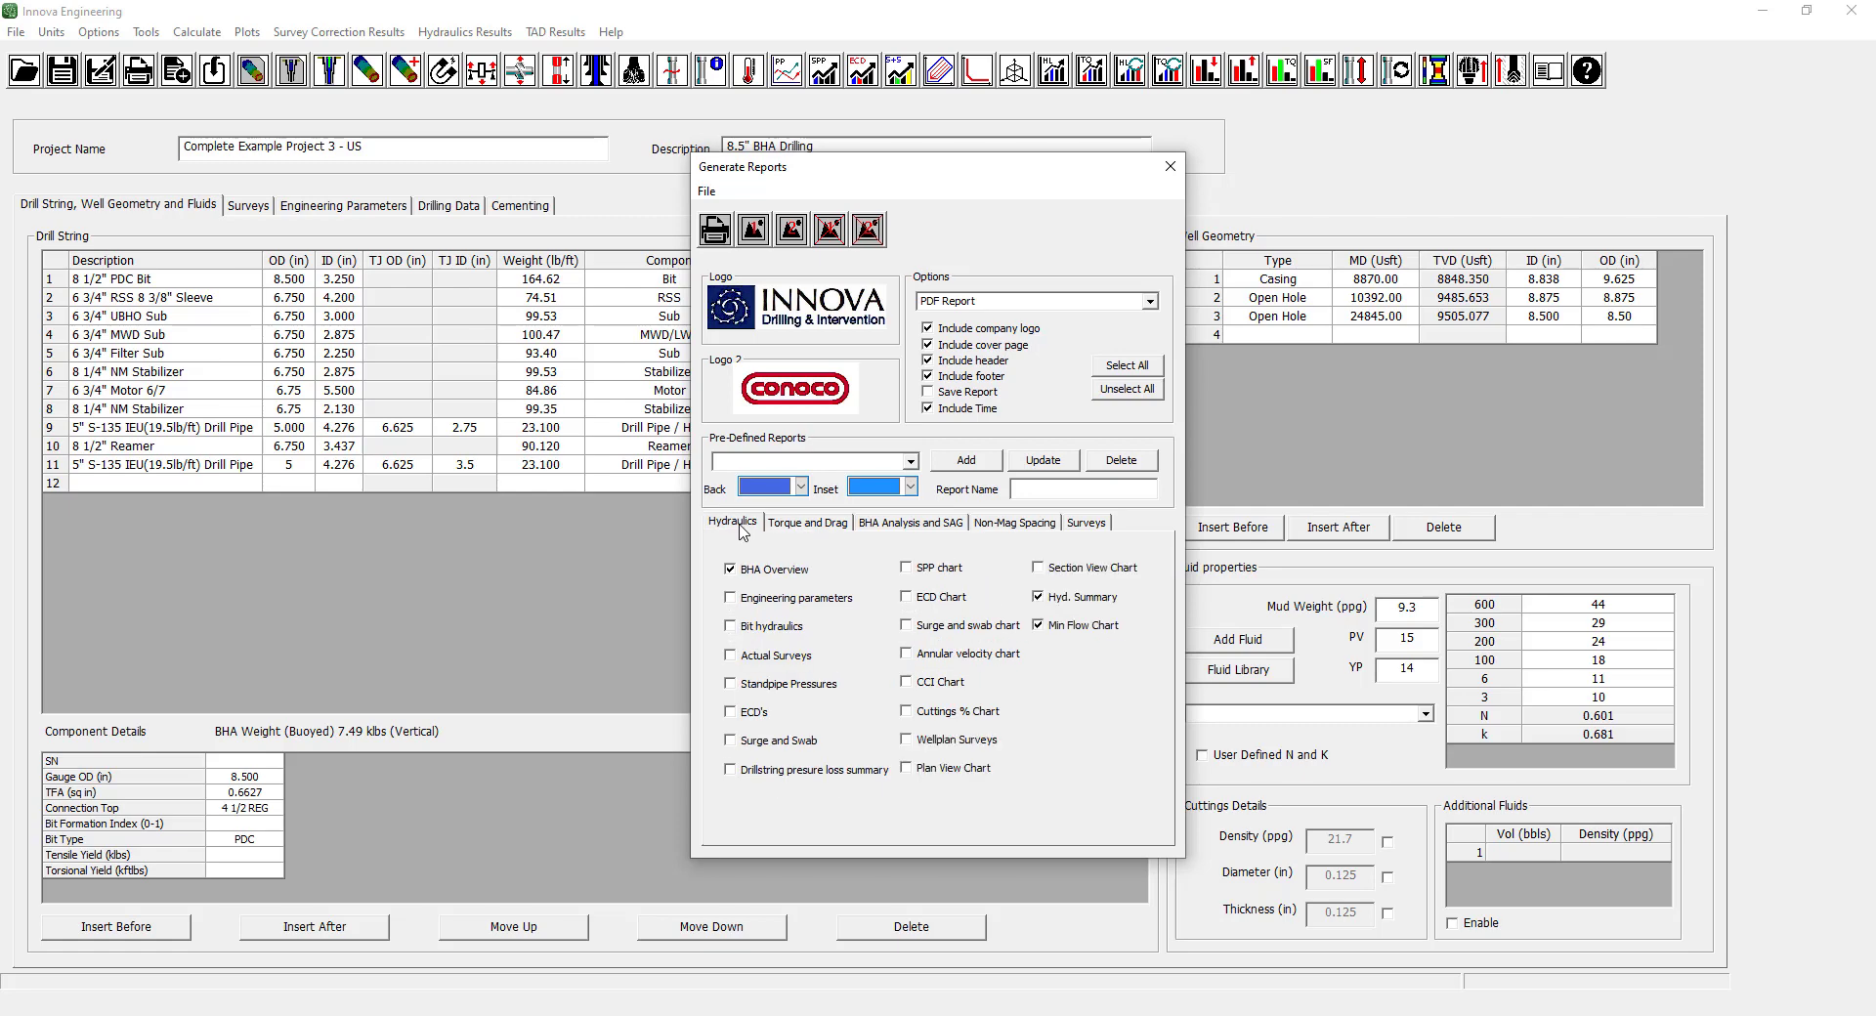
{"action": "left_click", "coordinate": [796, 528]}
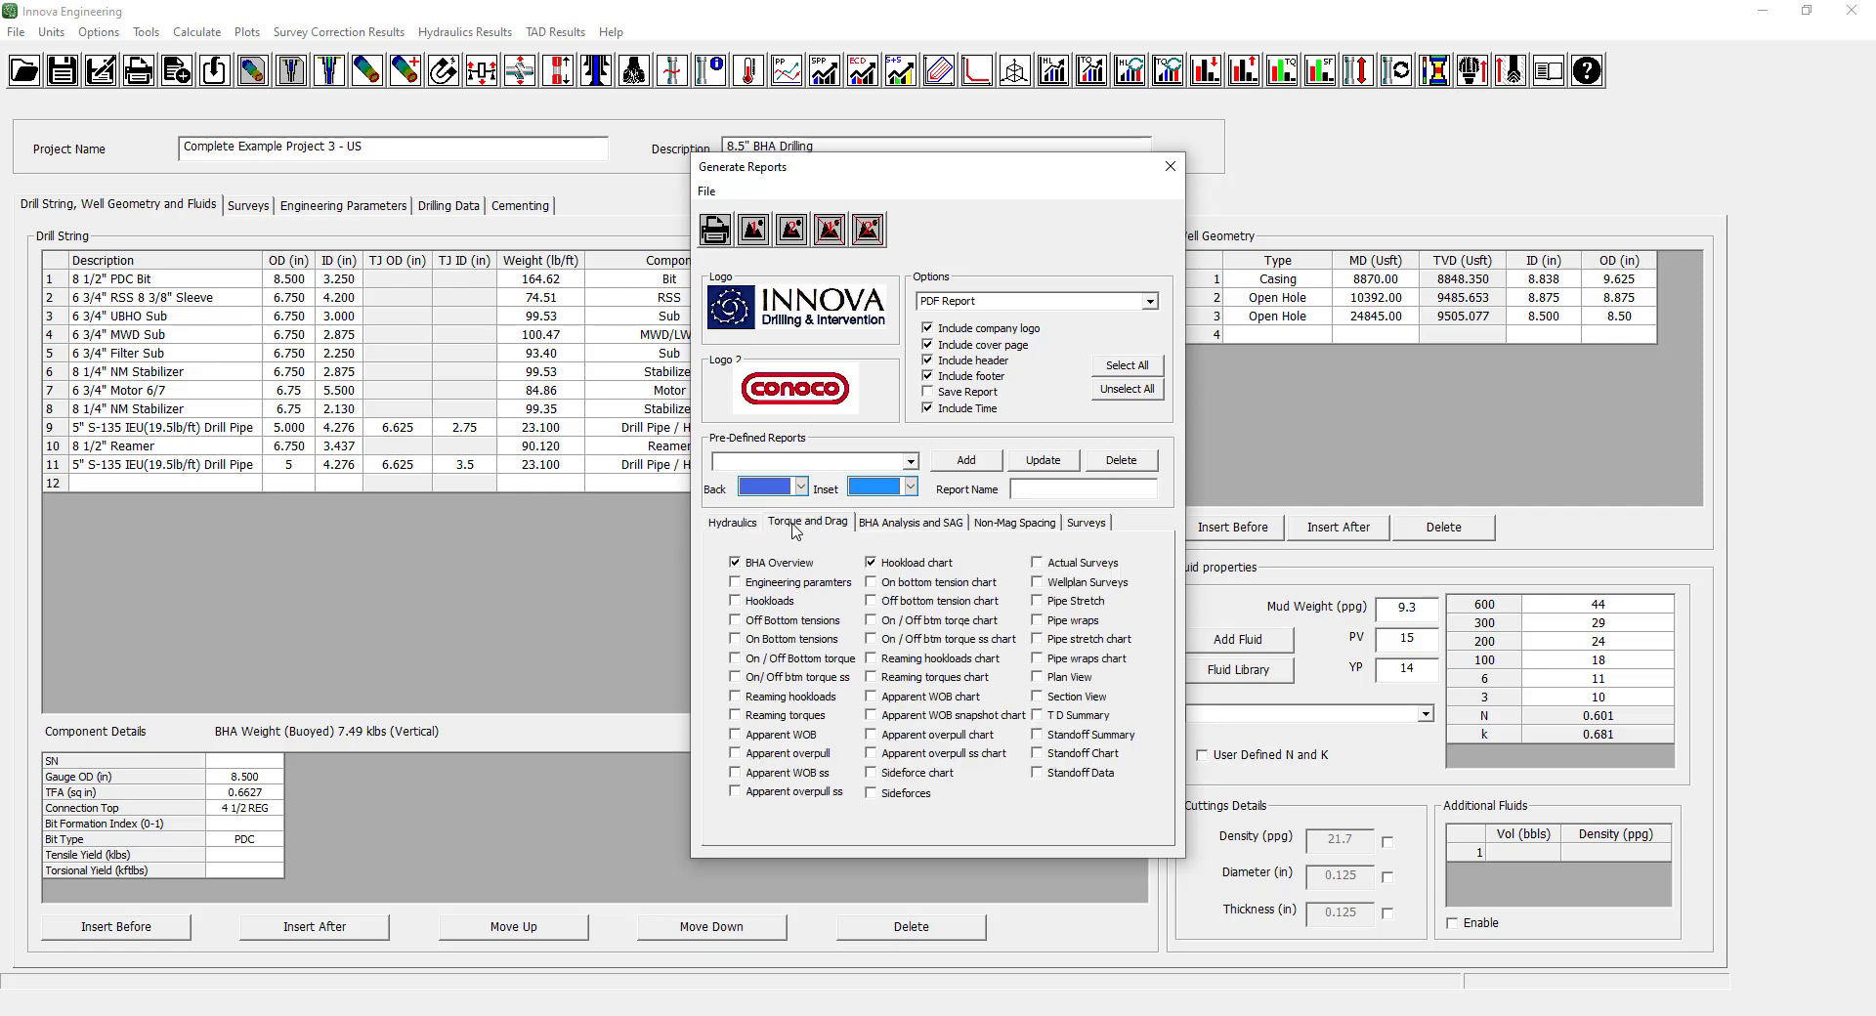
{"action": "left_click", "coordinate": [751, 527]}
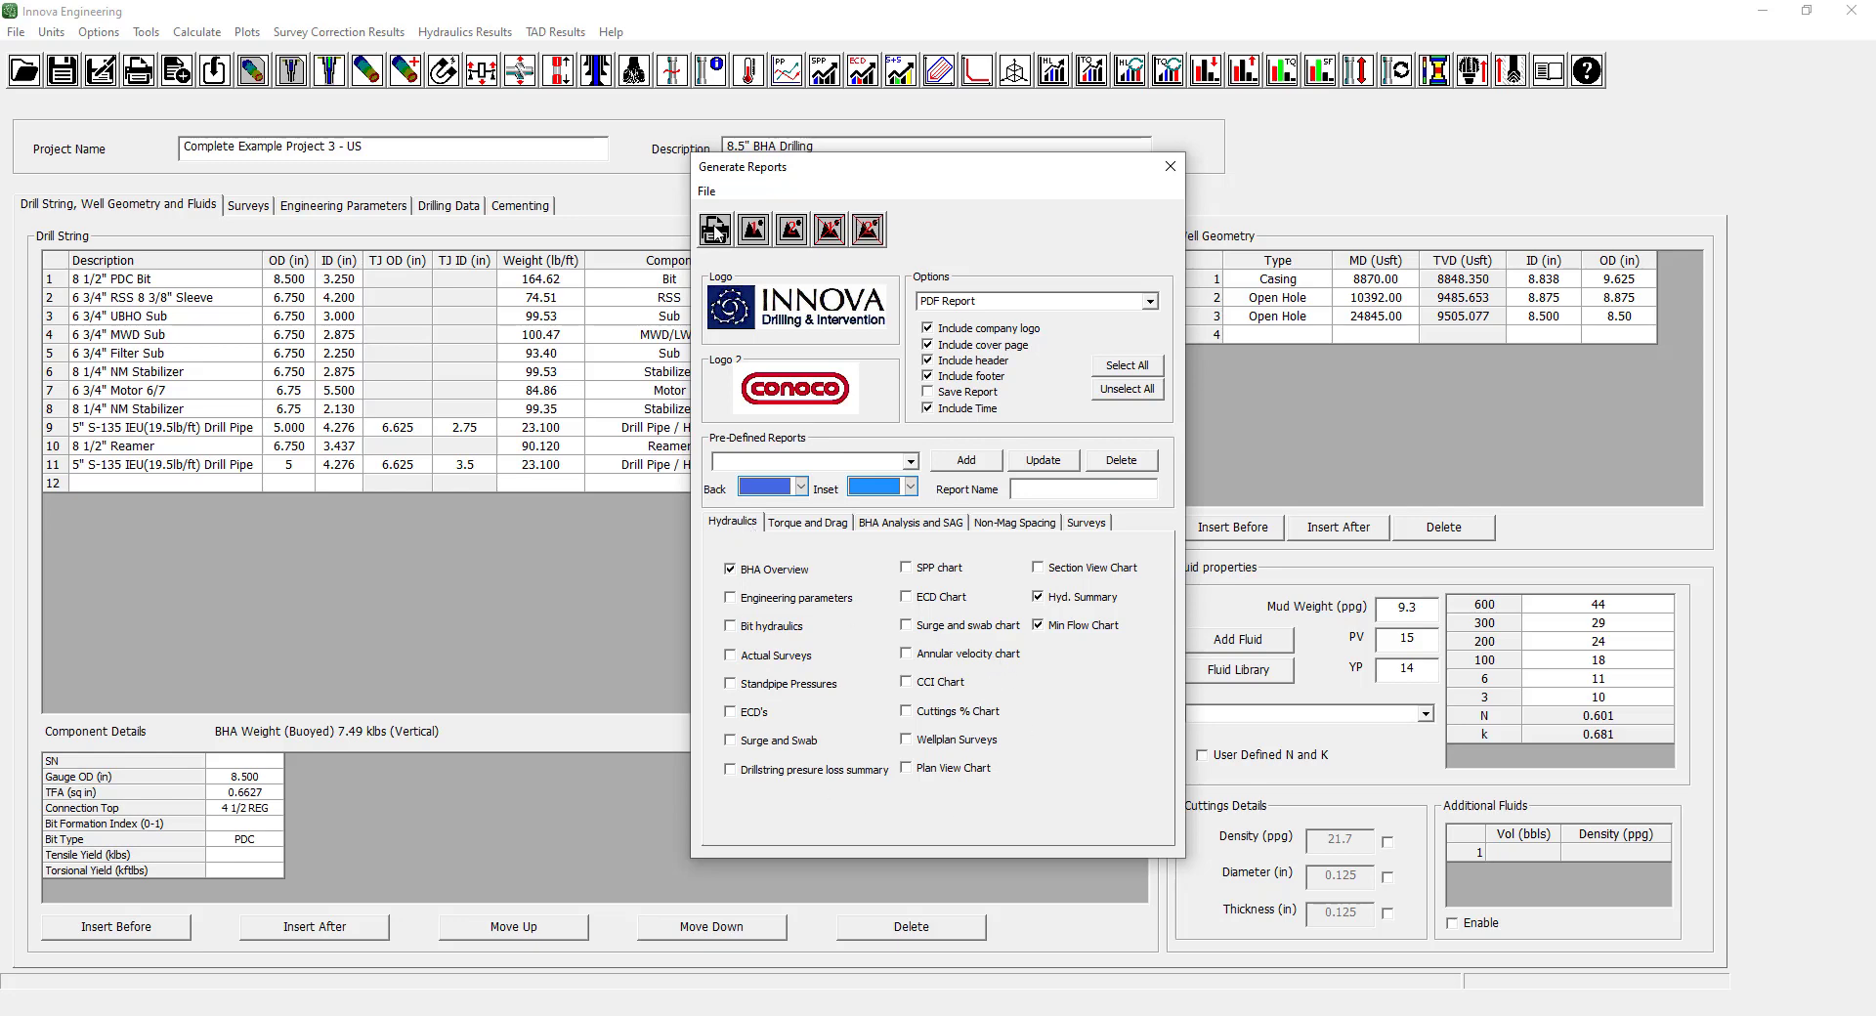
{"action": "left_click", "coordinate": [827, 524]}
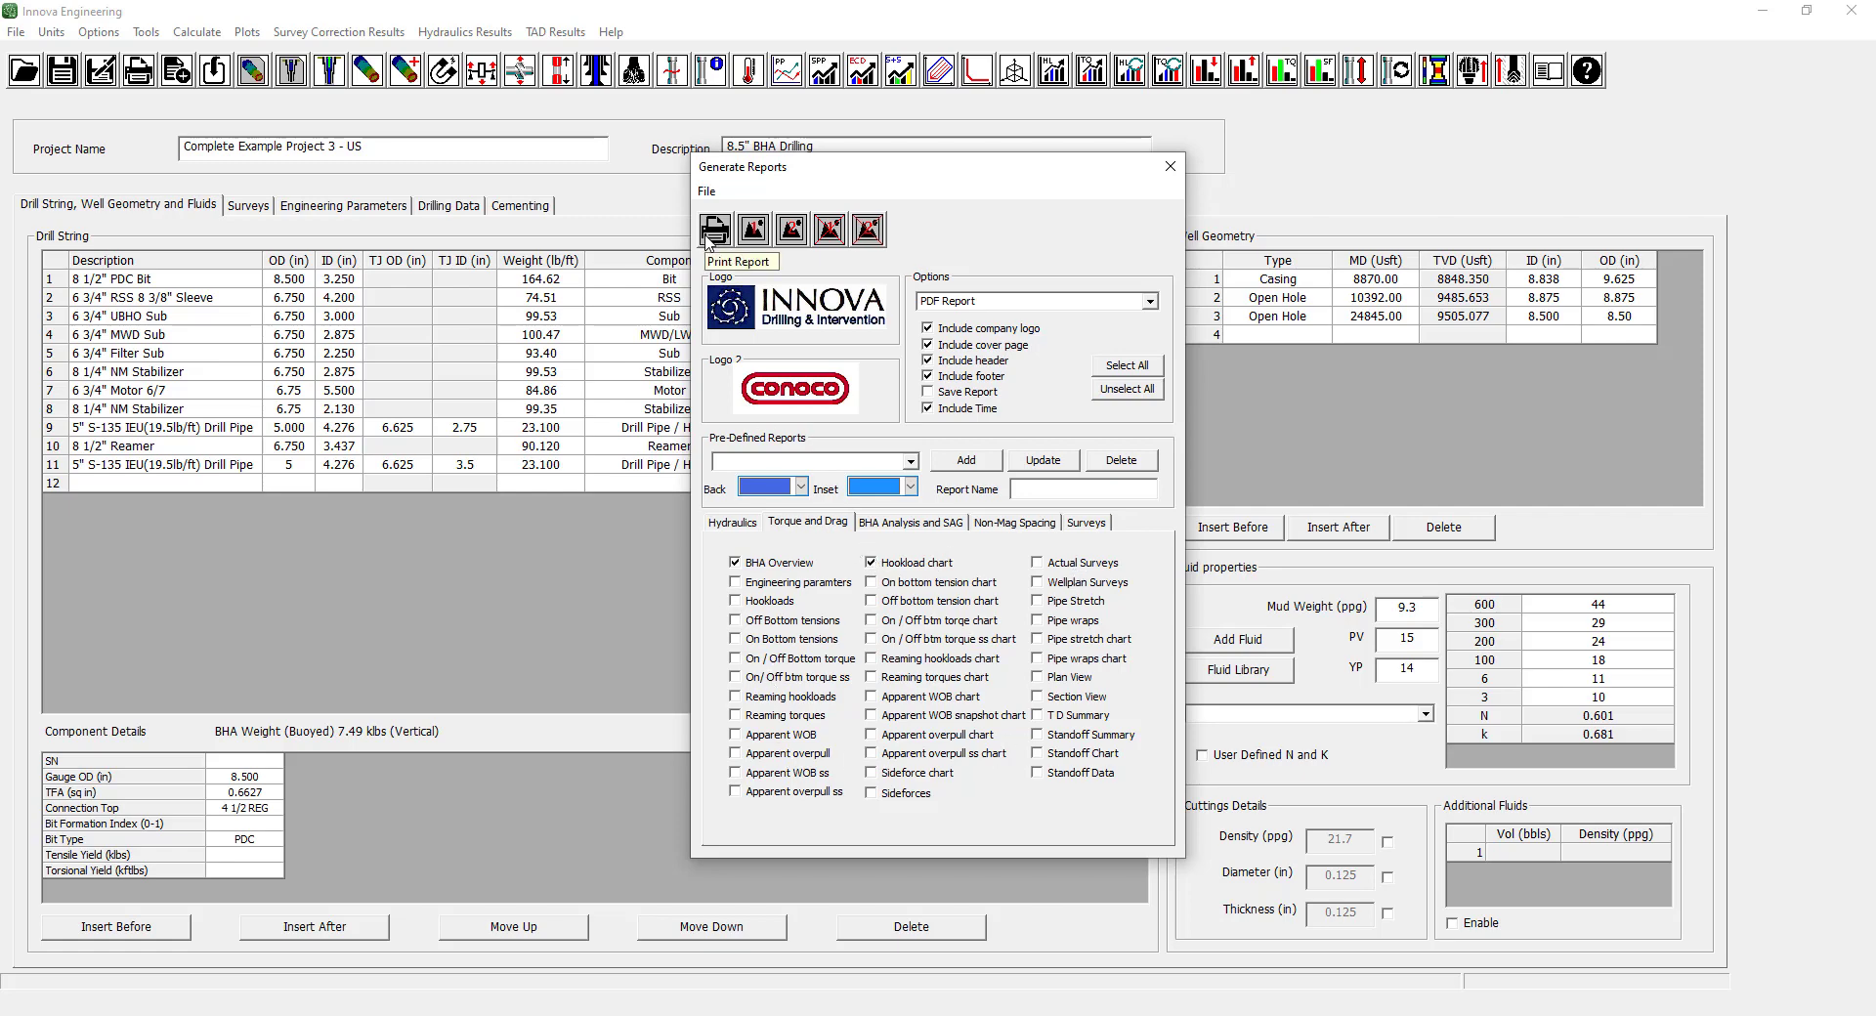
{"action": "left_click", "coordinate": [749, 525]}
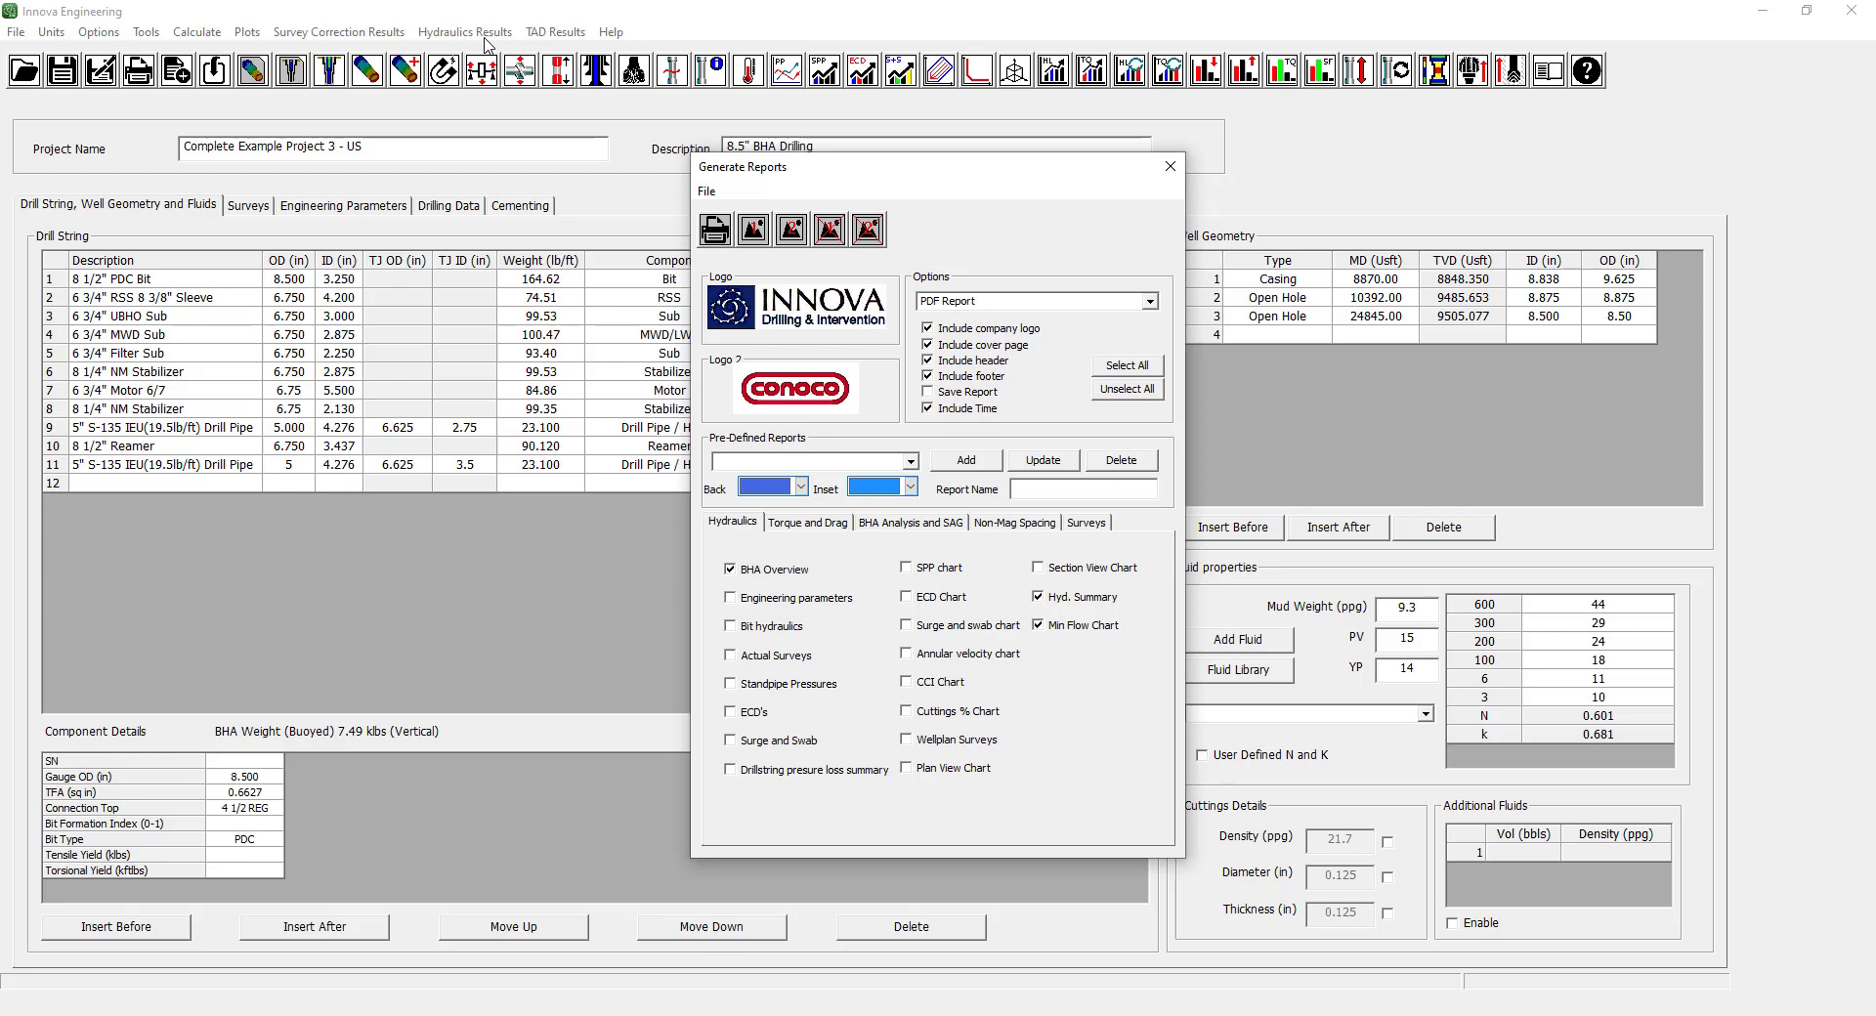
Select every Torque and Drag report item, and clear the whole selection again.
{"action": "left_click", "coordinate": [819, 530]}
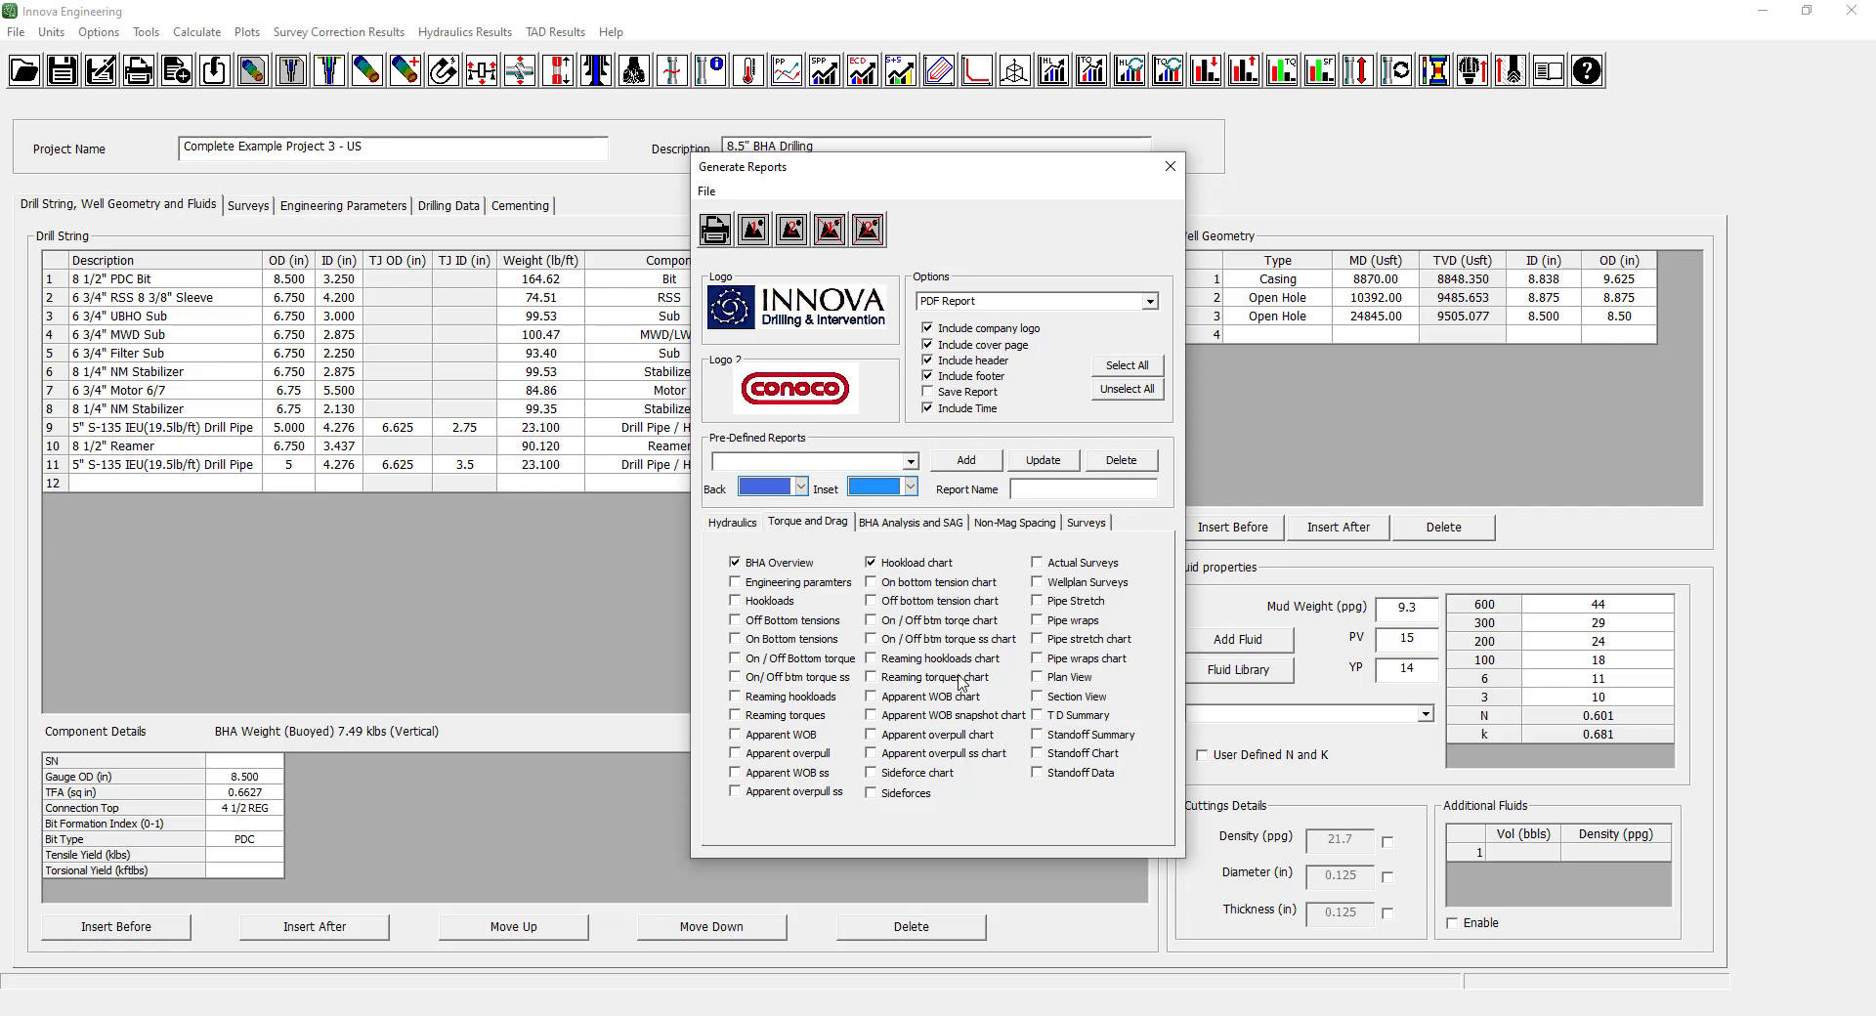
{"action": "left_click", "coordinate": [1136, 373]}
{"action": "left_click", "coordinate": [1129, 391]}
Clear the Hydraulics items and include actual surveys, Hyd. Summary and the SPP, ECD, surge and swab, annular velocity, CCI, Cuttings % and Min Flow charts.
{"action": "left_click", "coordinate": [733, 524]}
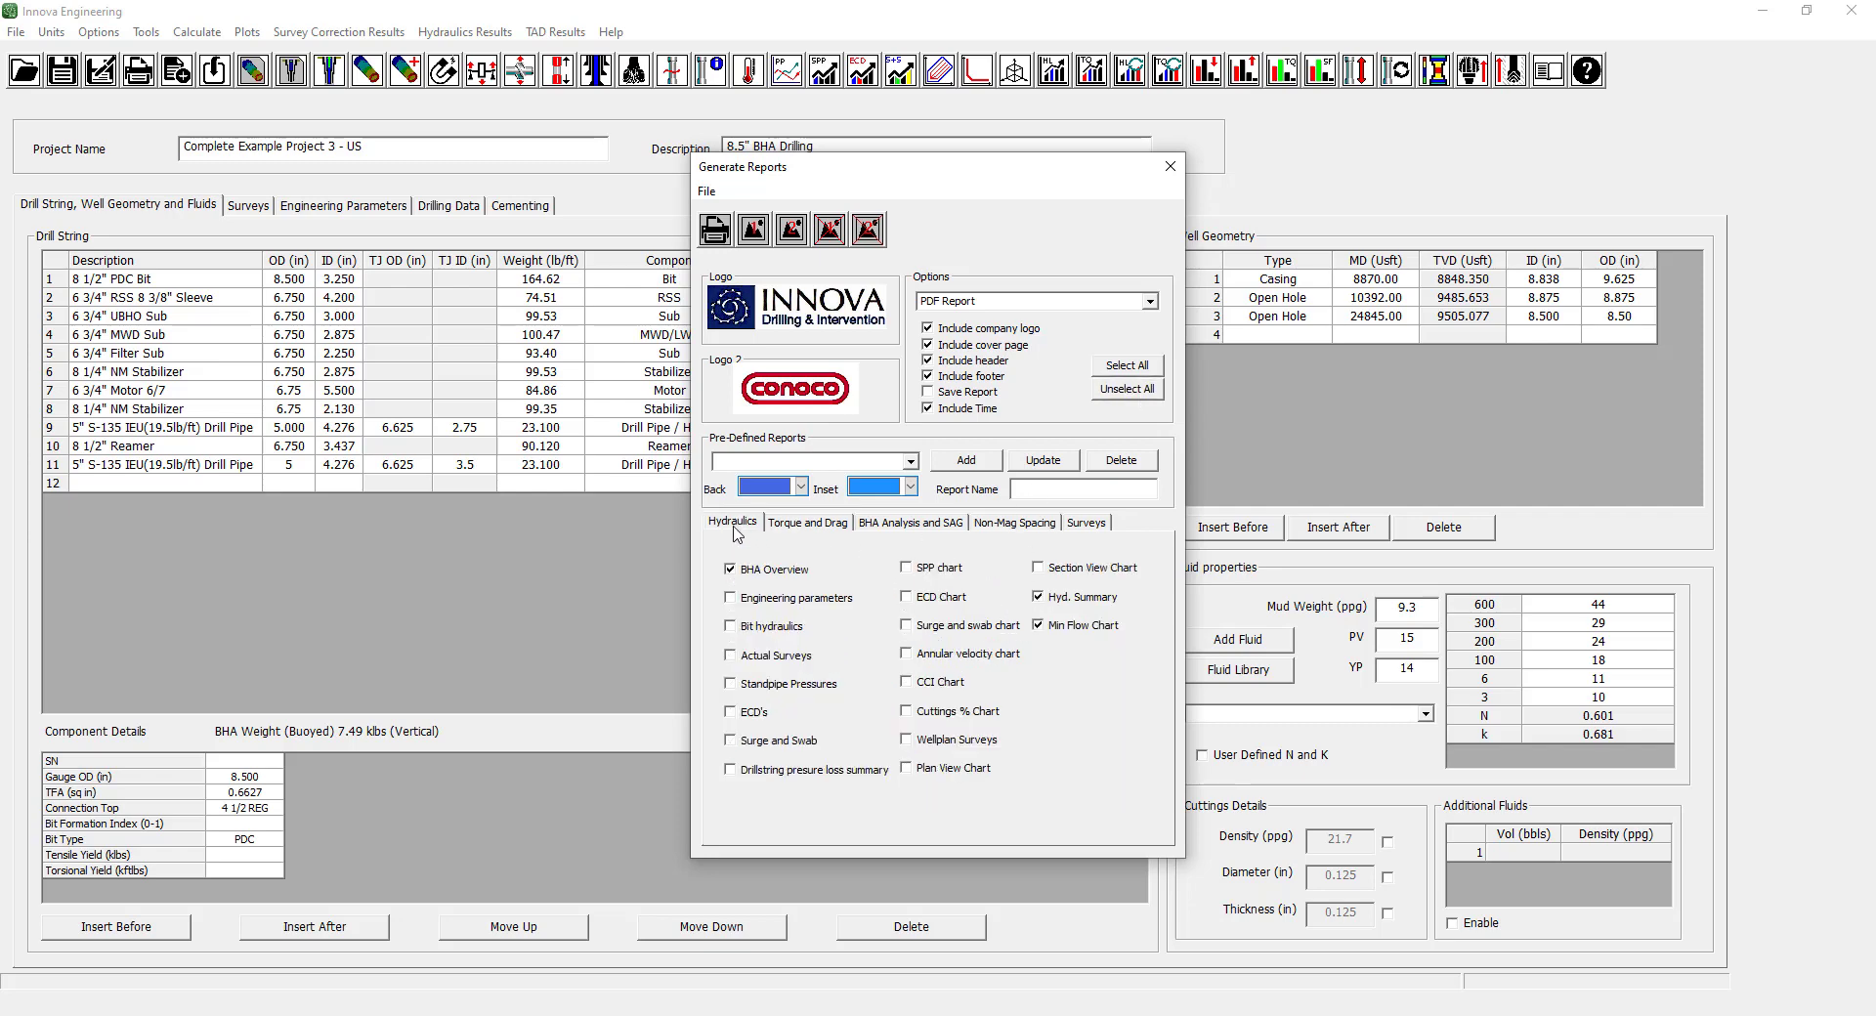
{"action": "left_click", "coordinate": [1139, 393]}
{"action": "left_click", "coordinate": [906, 568]}
{"action": "left_click", "coordinate": [906, 596]}
{"action": "left_click", "coordinate": [906, 624]}
{"action": "left_click", "coordinate": [907, 654]}
{"action": "left_click", "coordinate": [907, 682]}
{"action": "left_click", "coordinate": [912, 720]}
{"action": "left_click", "coordinate": [733, 659]}
{"action": "left_click", "coordinate": [1042, 631]}
Save the selection as a pre-defined report named Example Hydraulics, and load it from the saved reports.
{"action": "left_click", "coordinate": [974, 471]}
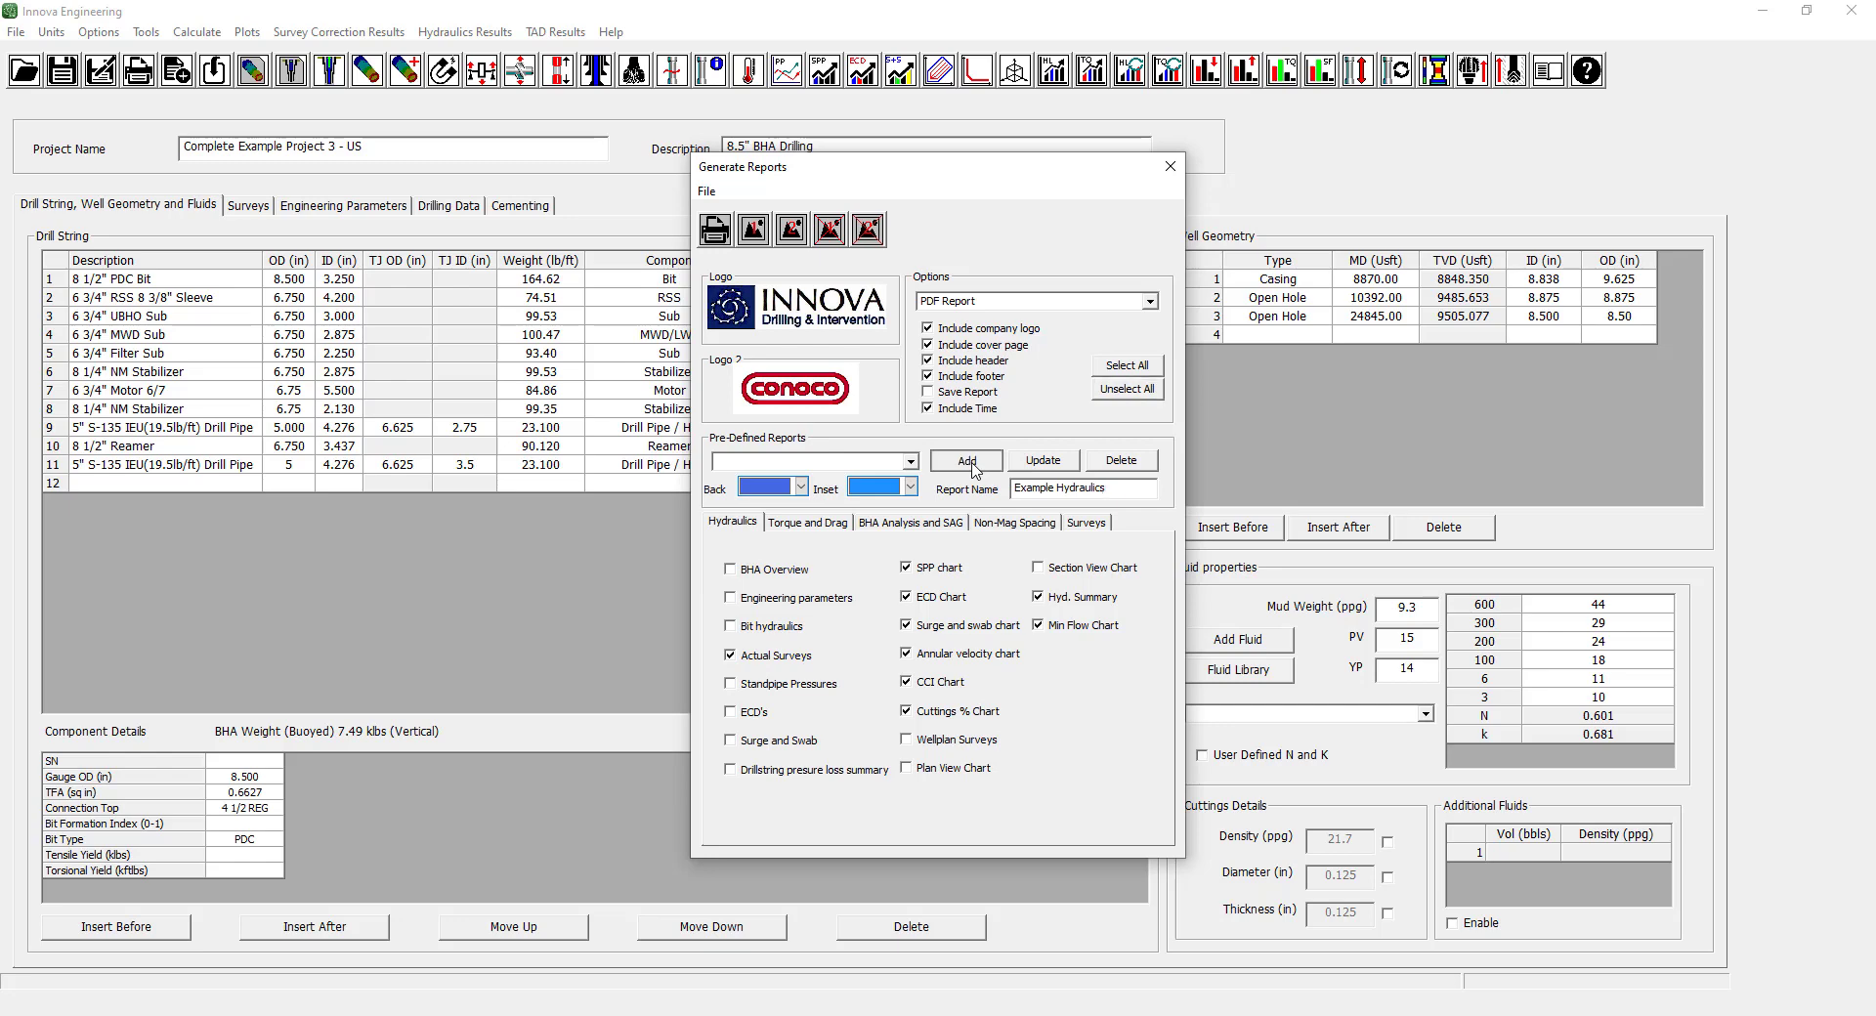
{"action": "left_click", "coordinate": [911, 464]}
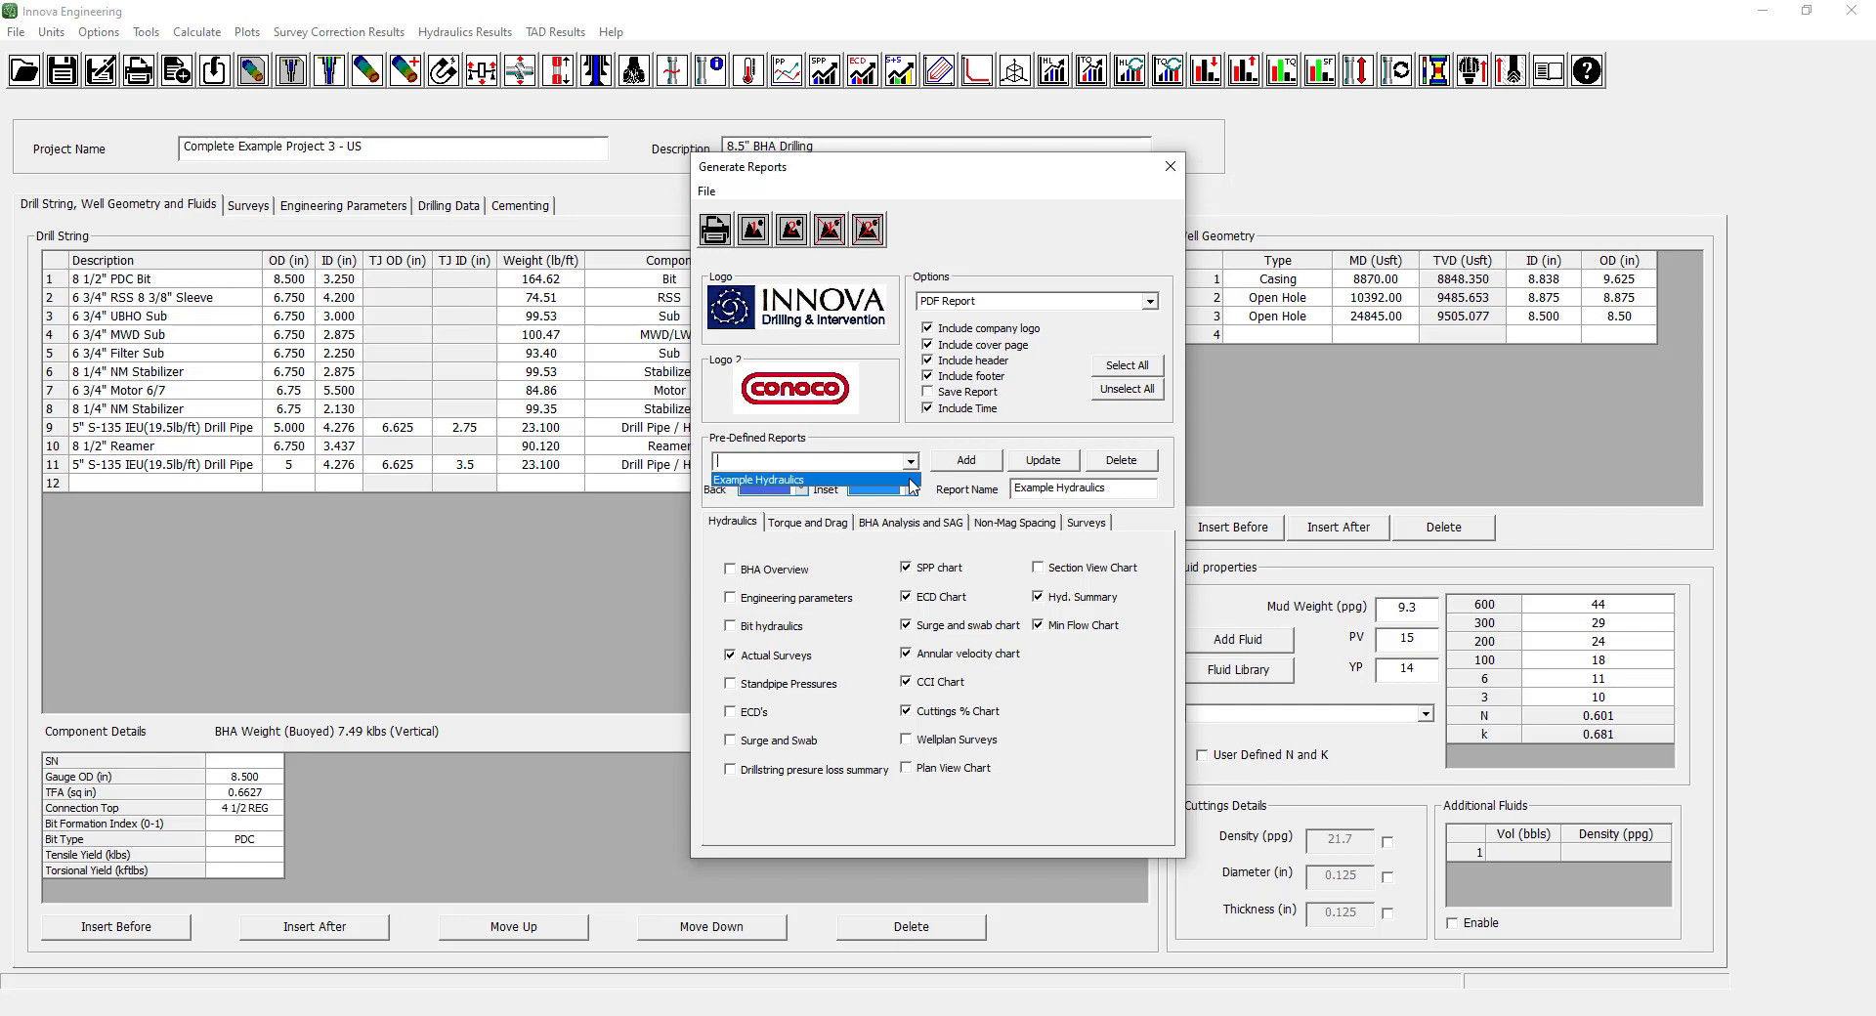
{"action": "left_click", "coordinate": [817, 482]}
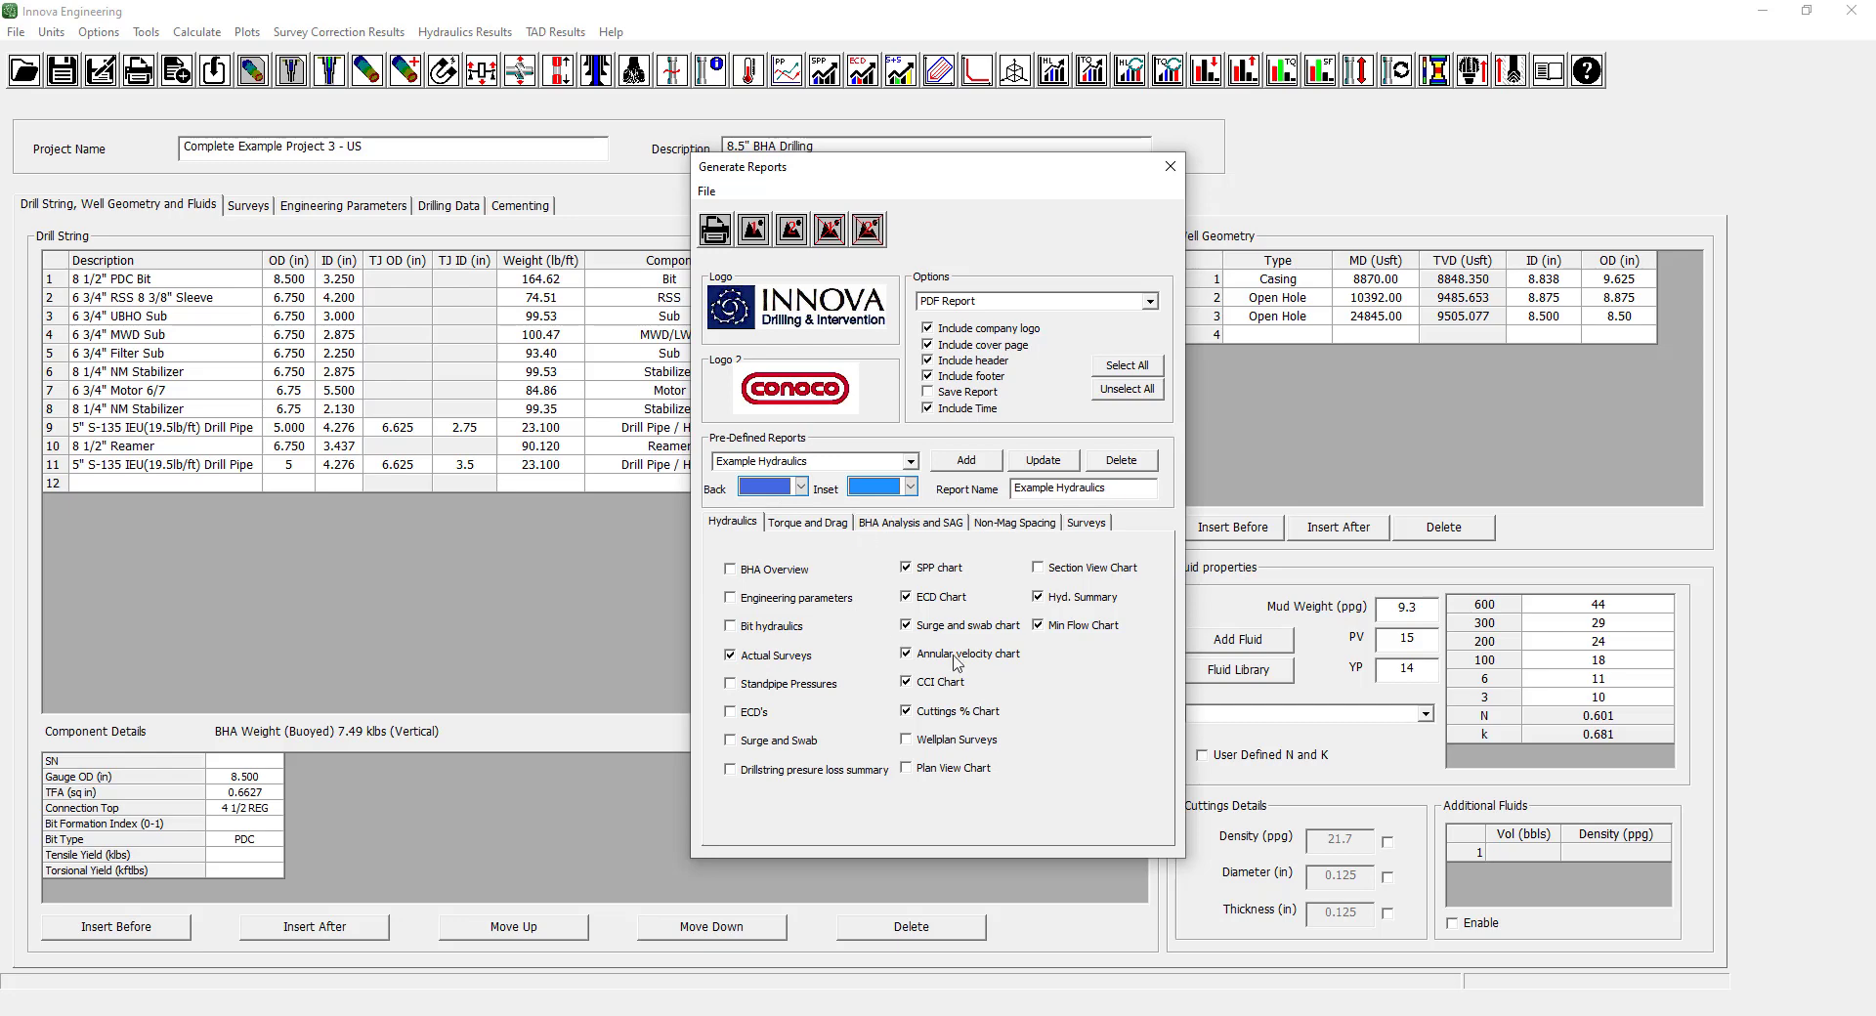
Update the Example Hydraulics pre-defined report without the Min Flow Chart, and generate the PDF report.
{"action": "left_click", "coordinate": [1038, 627]}
{"action": "left_click", "coordinate": [1045, 467]}
{"action": "left_click", "coordinate": [716, 229]}
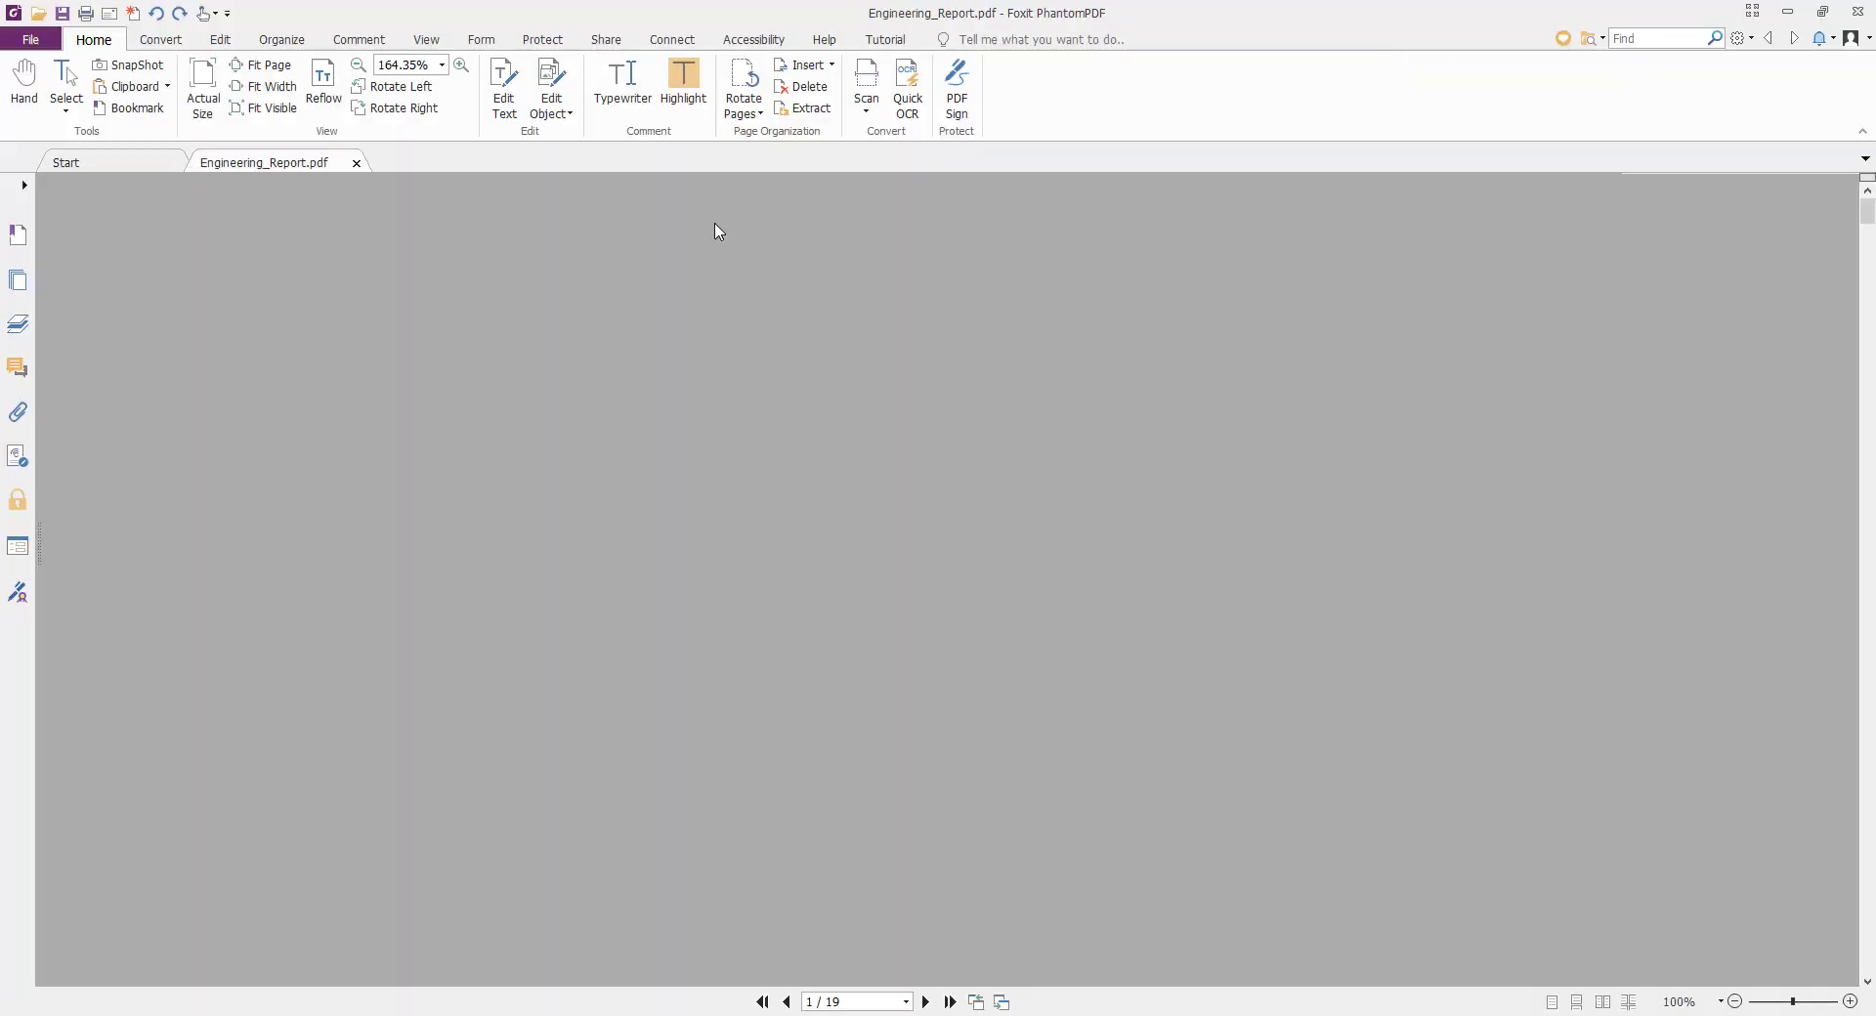
Review the cover page and the Hydraulics Summary tables, including the hydraulics snapshot, in the generated Engineering_Report.pdf.
{"action": "scroll", "coordinate": [718, 231], "scroll_direction": "down", "scroll_amount": 5}
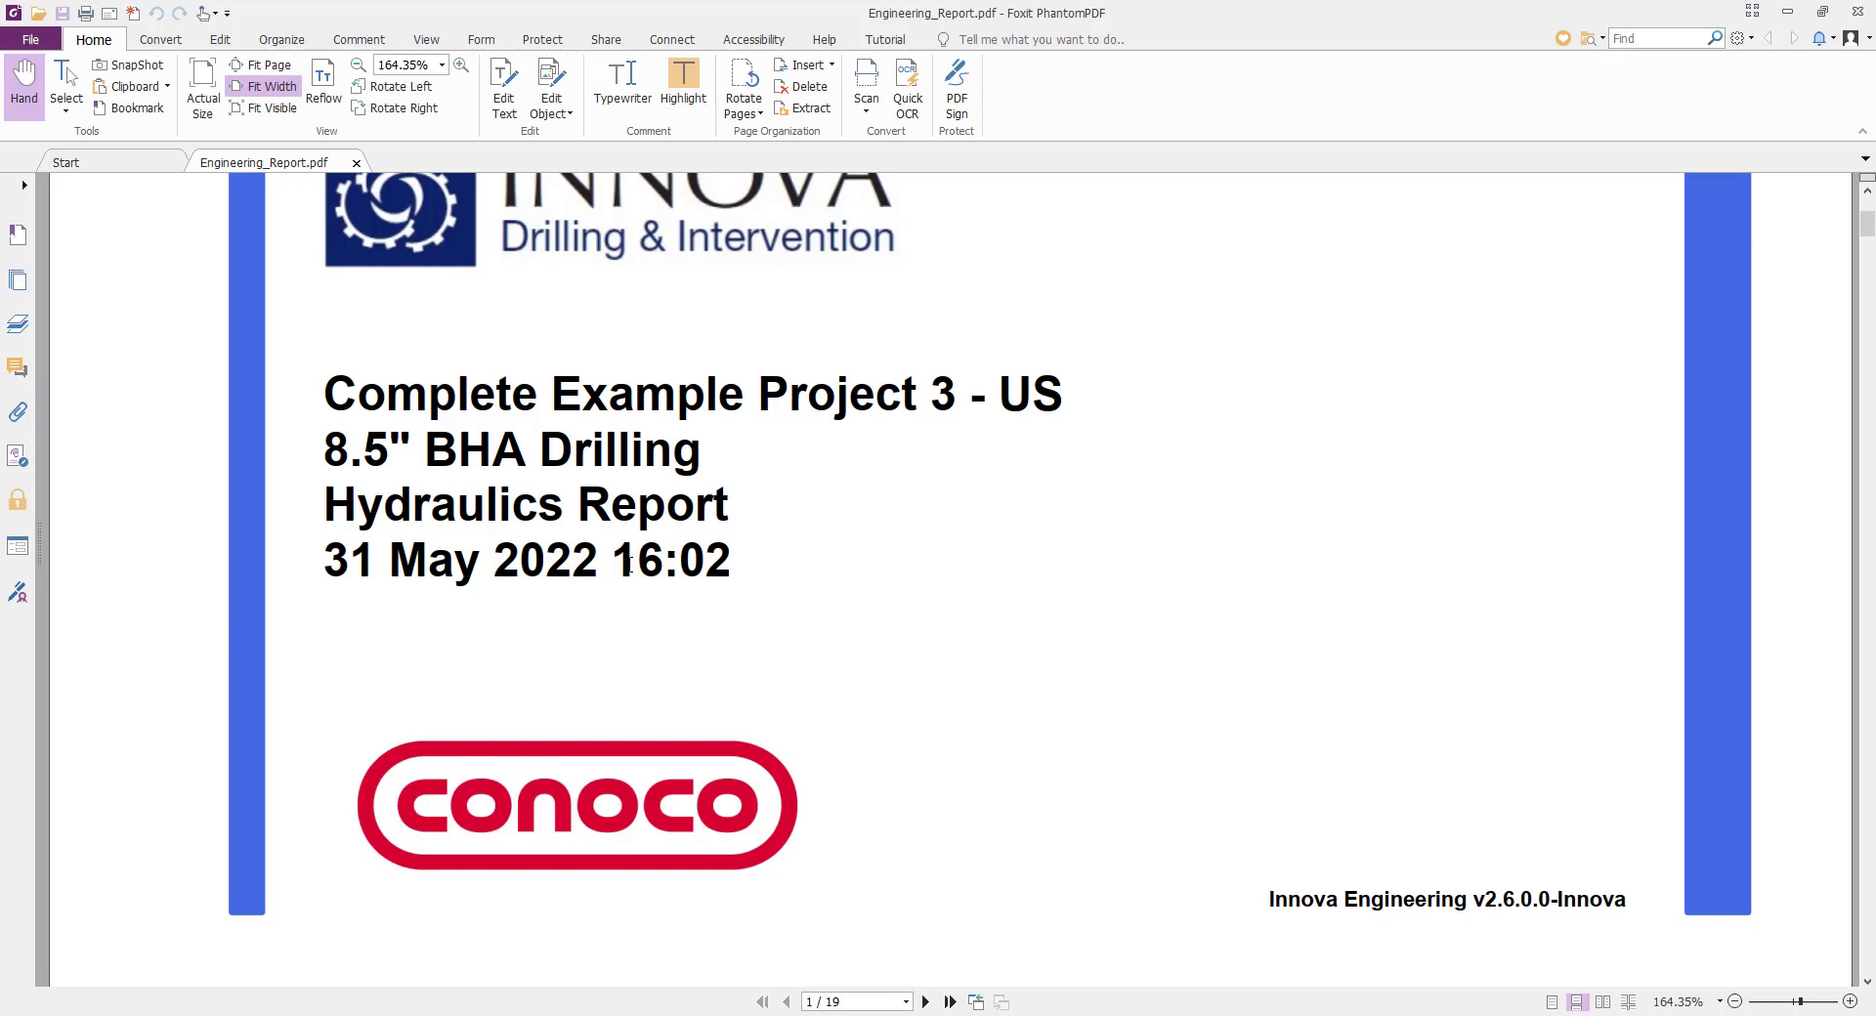
{"action": "scroll", "coordinate": [629, 565], "scroll_direction": "down", "scroll_amount": 6}
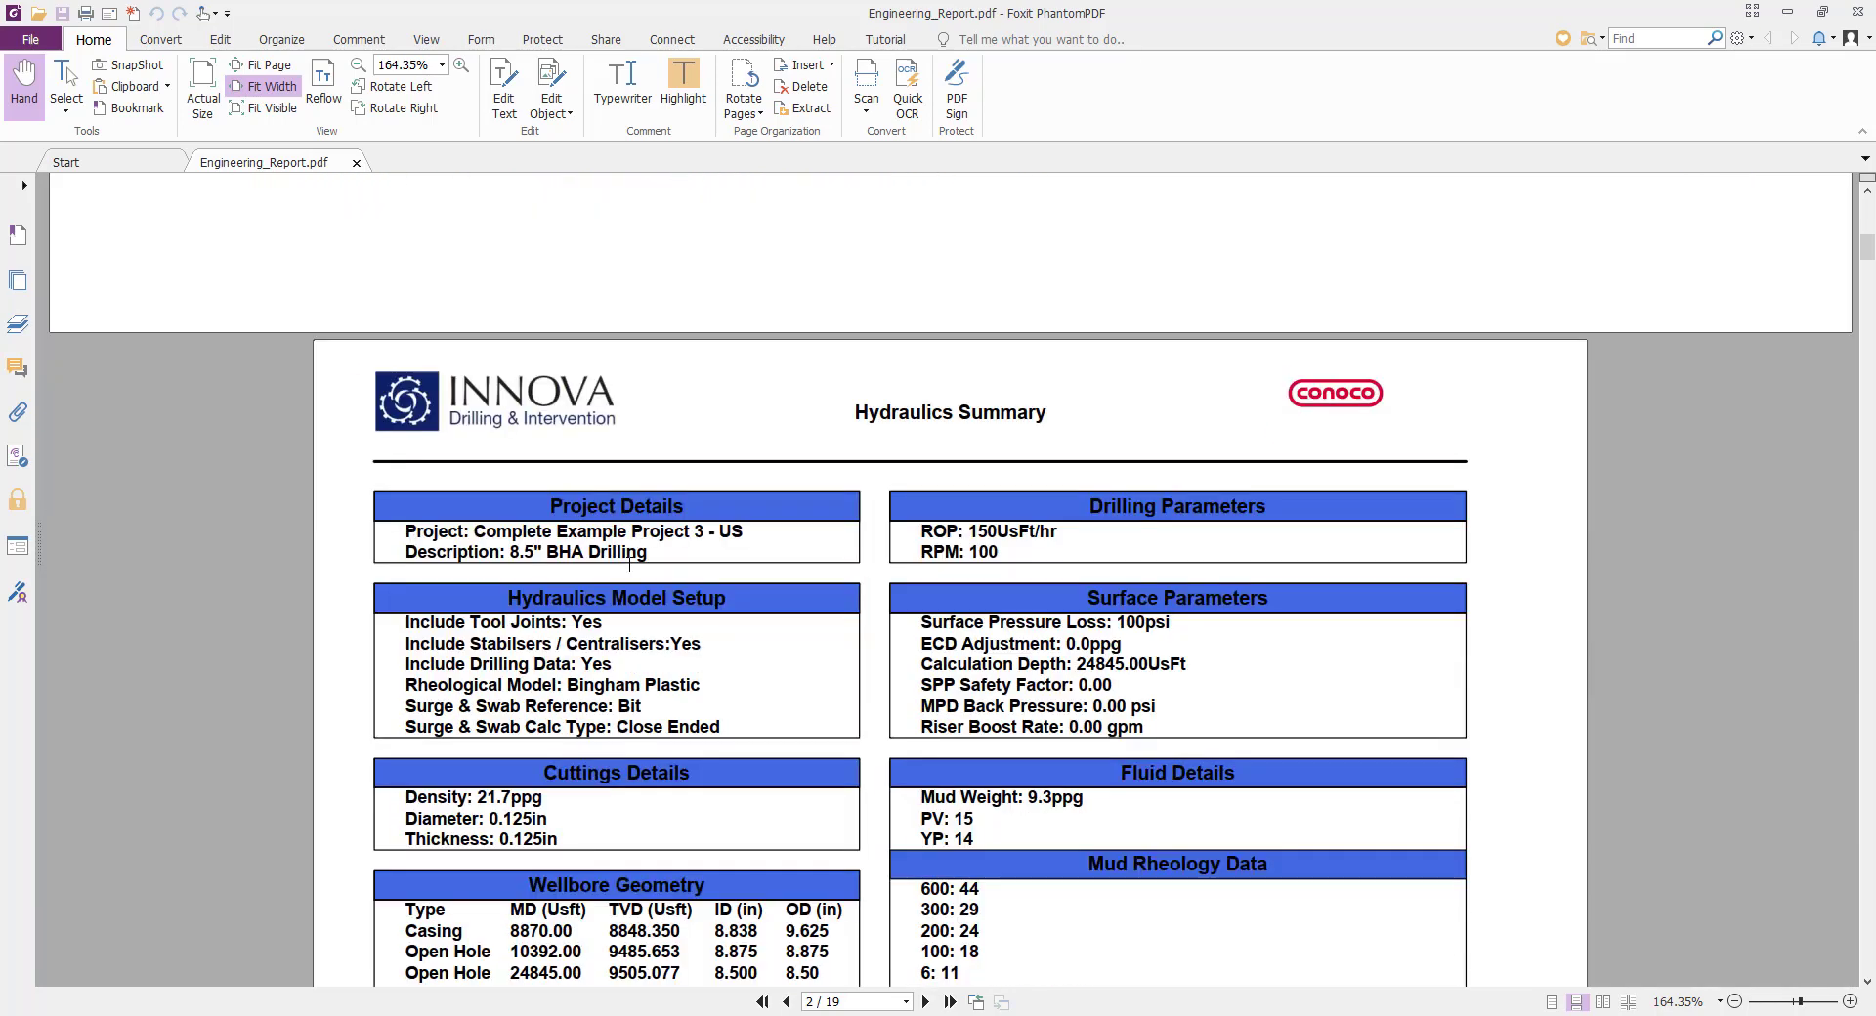
{"action": "scroll", "coordinate": [629, 565], "scroll_direction": "down", "scroll_amount": 3}
{"action": "scroll", "coordinate": [629, 565], "scroll_direction": "down", "scroll_amount": 3}
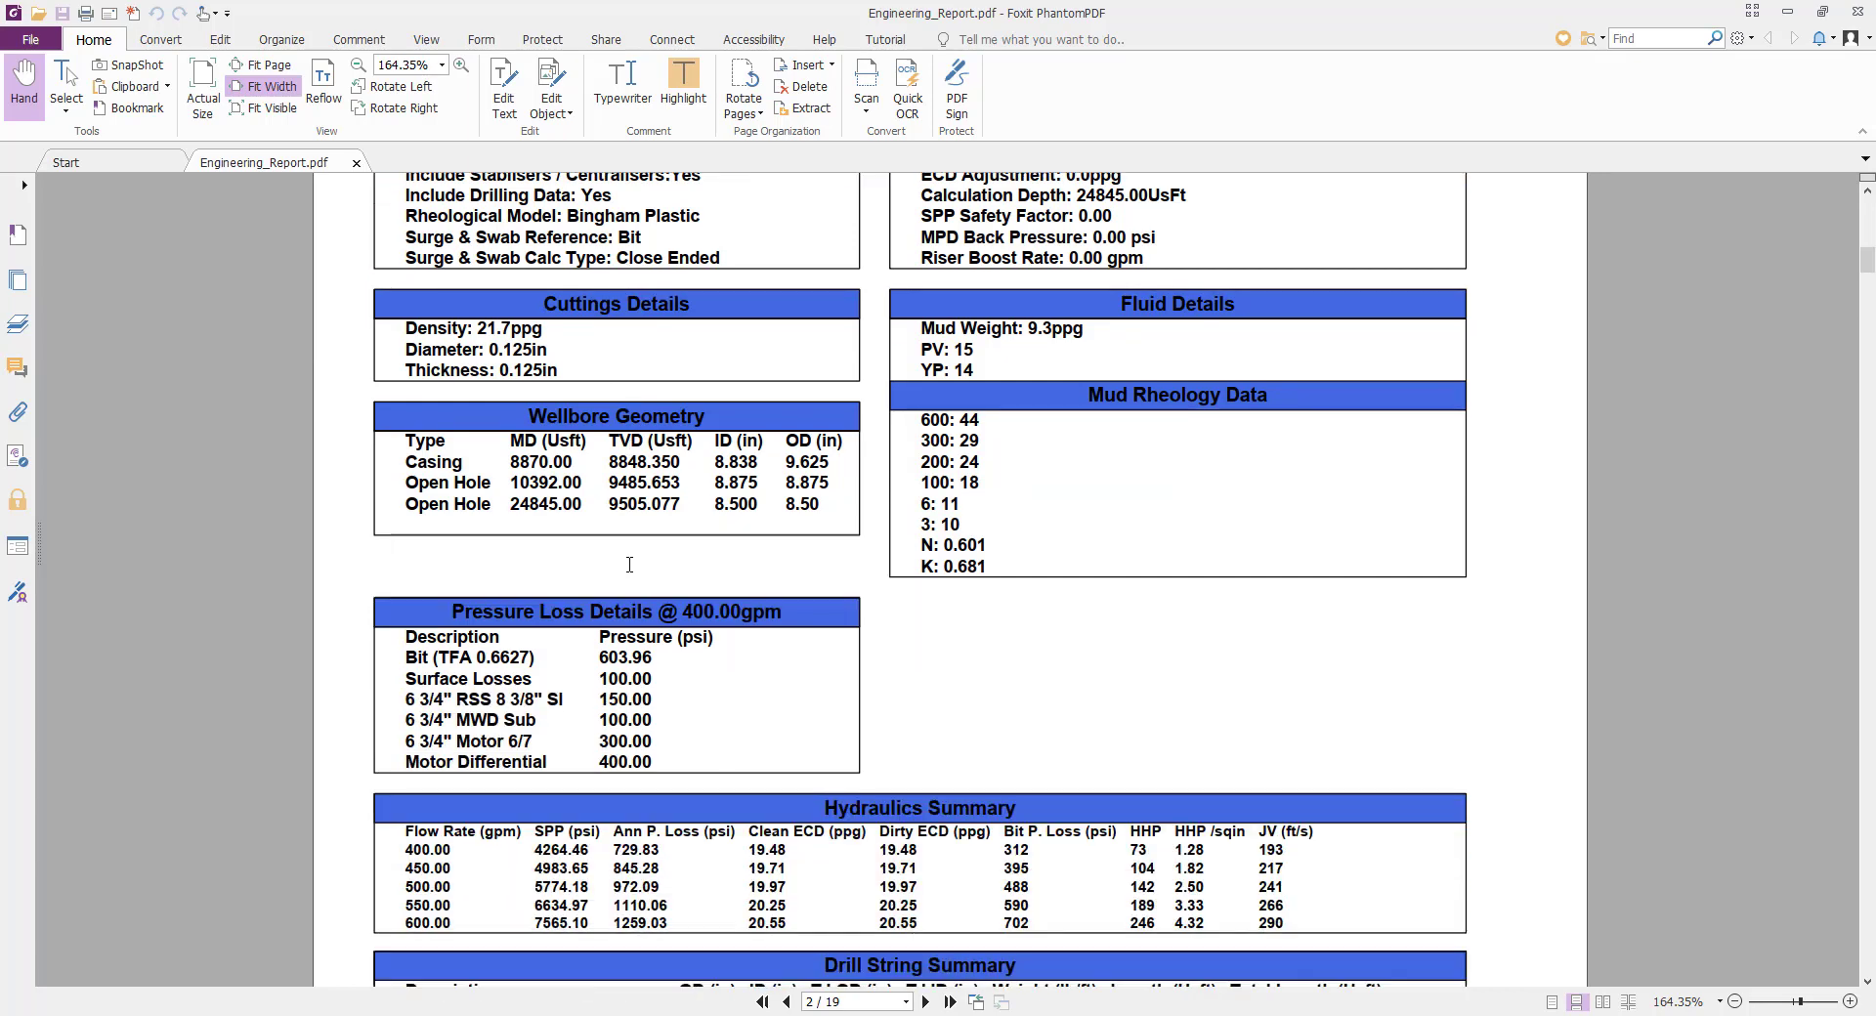
{"action": "scroll", "coordinate": [629, 565], "scroll_direction": "down", "scroll_amount": 11}
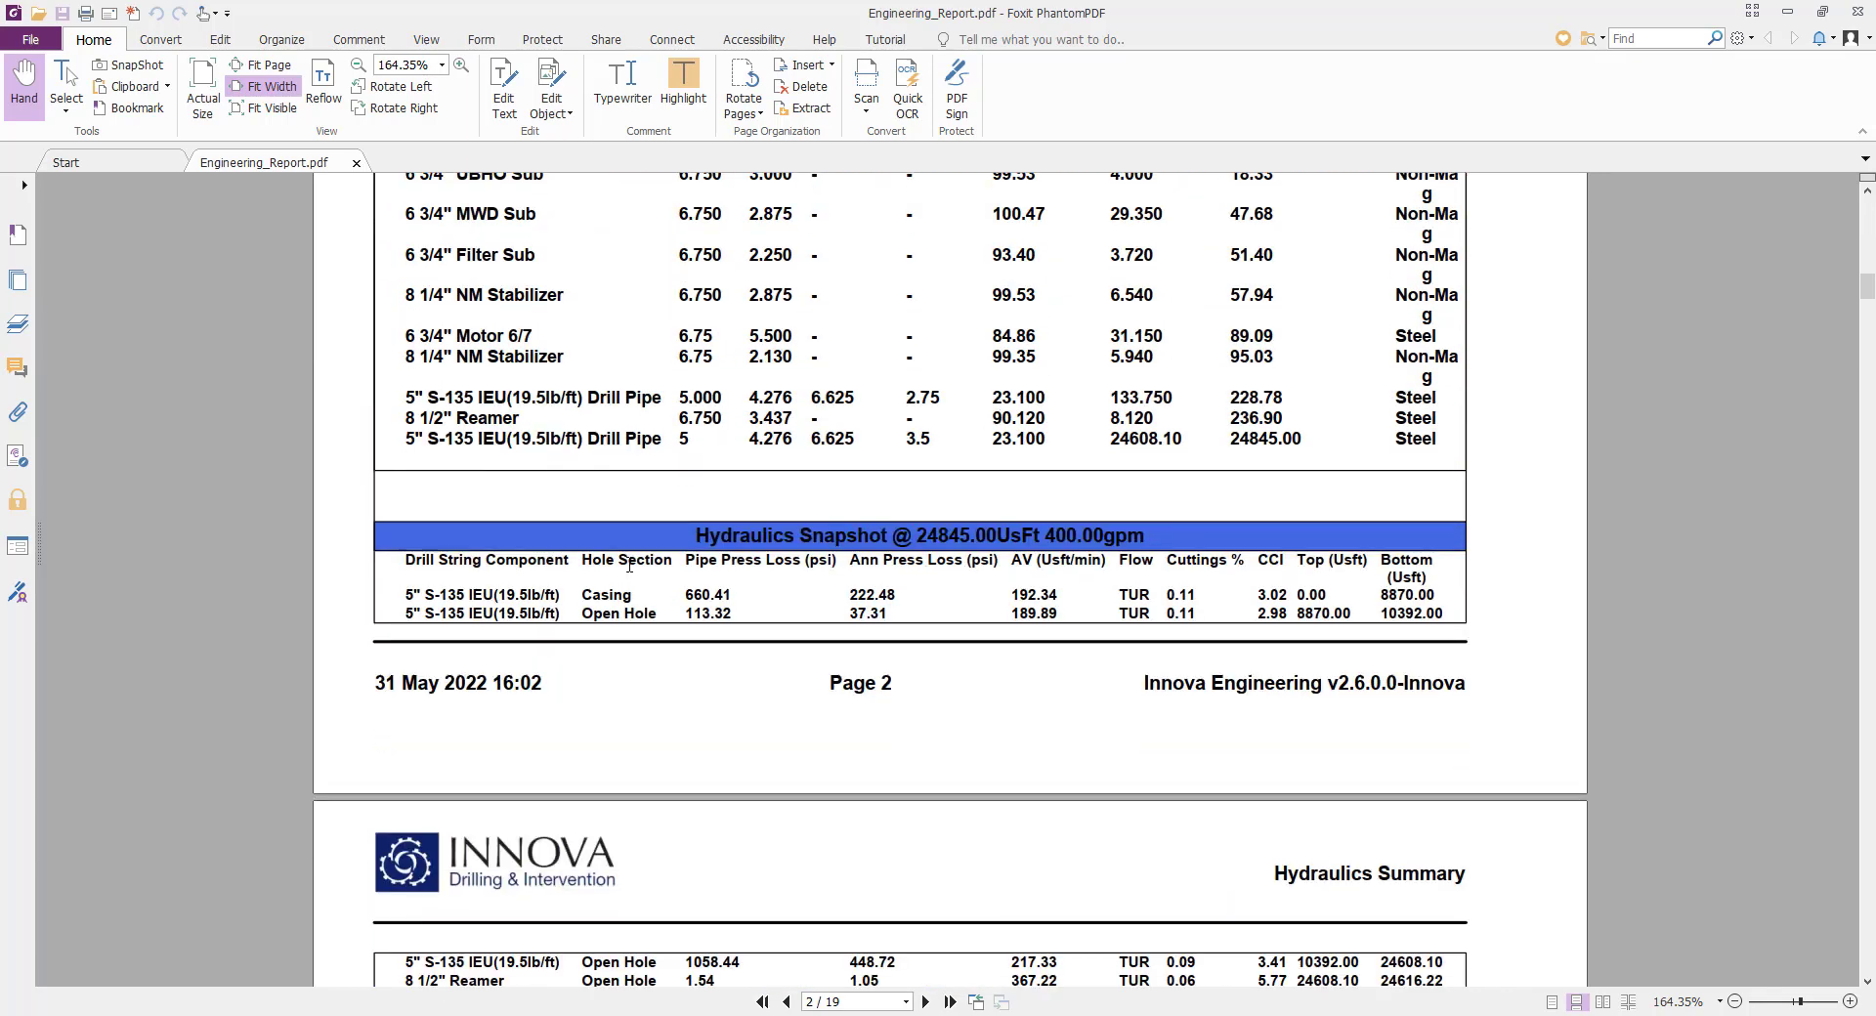
{"action": "scroll", "coordinate": [629, 565], "scroll_direction": "down", "scroll_amount": 3}
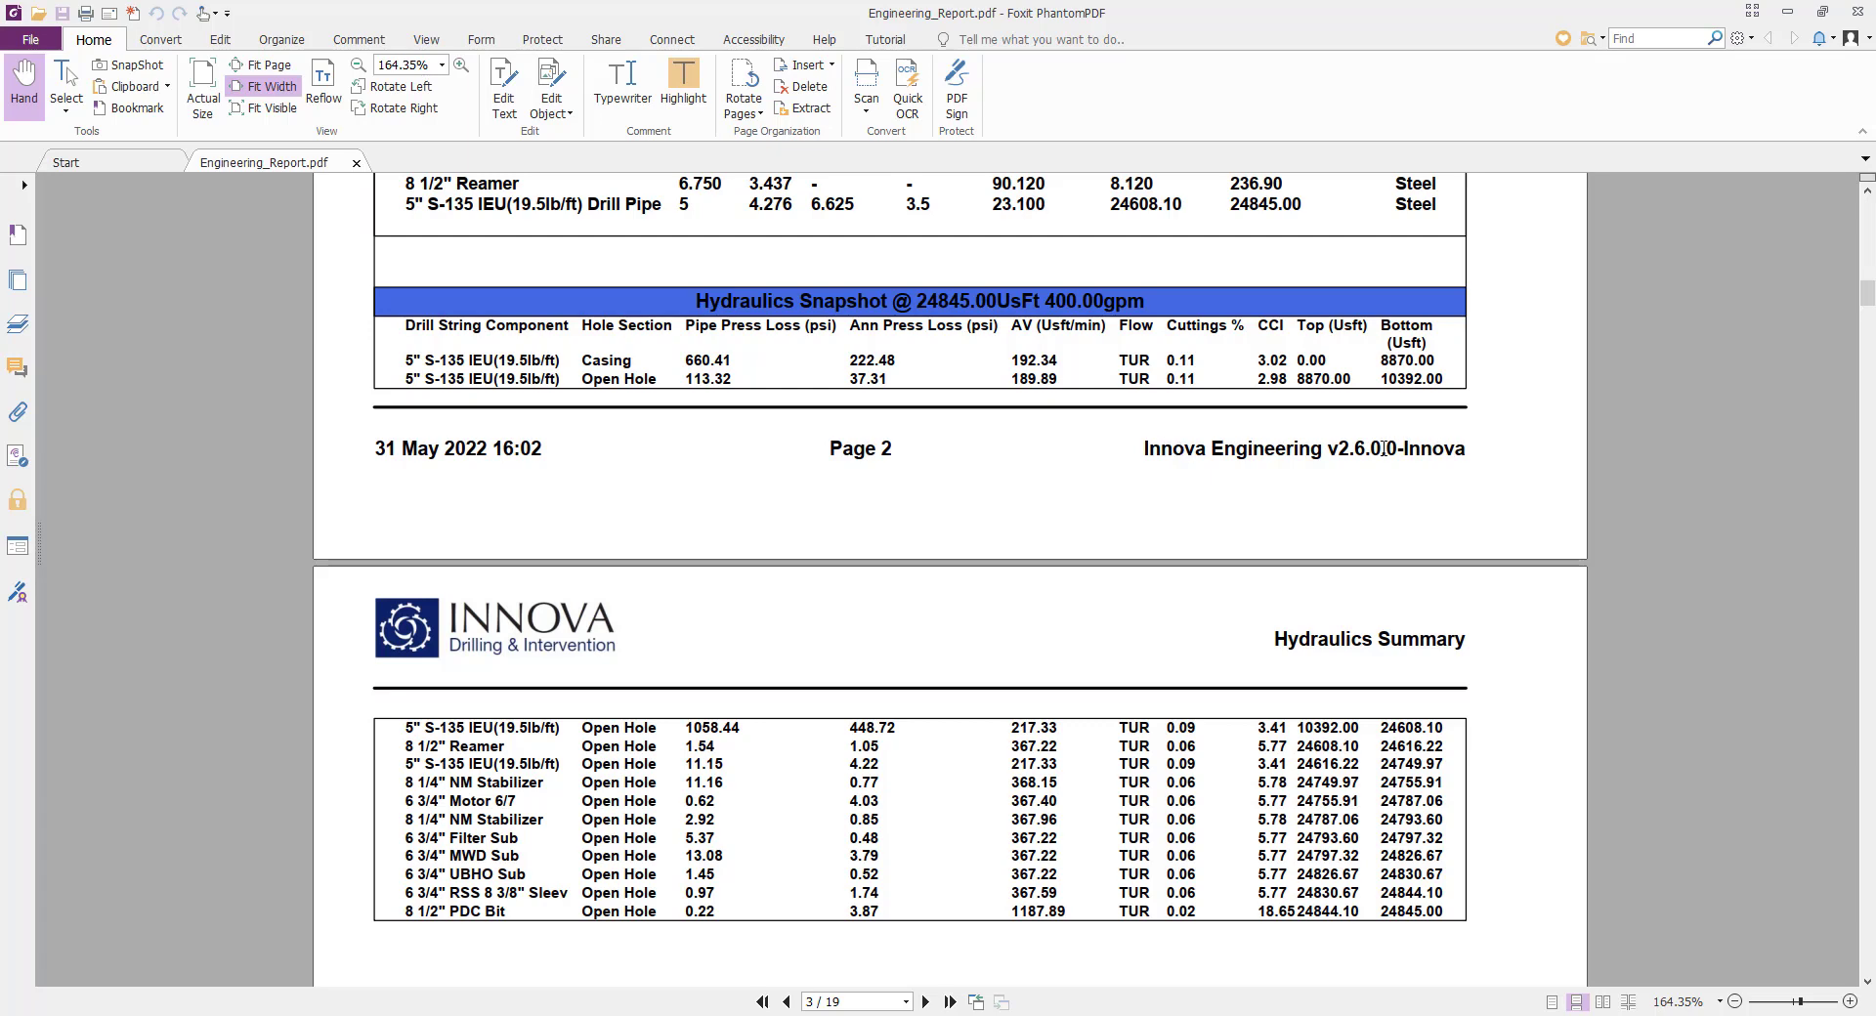
Examine the report's chart pages for pump pressures, ECDs, surge and swab, CCI, annular velocity and Cuttings %.
{"action": "scroll", "coordinate": [1244, 552], "scroll_direction": "down", "scroll_amount": 10}
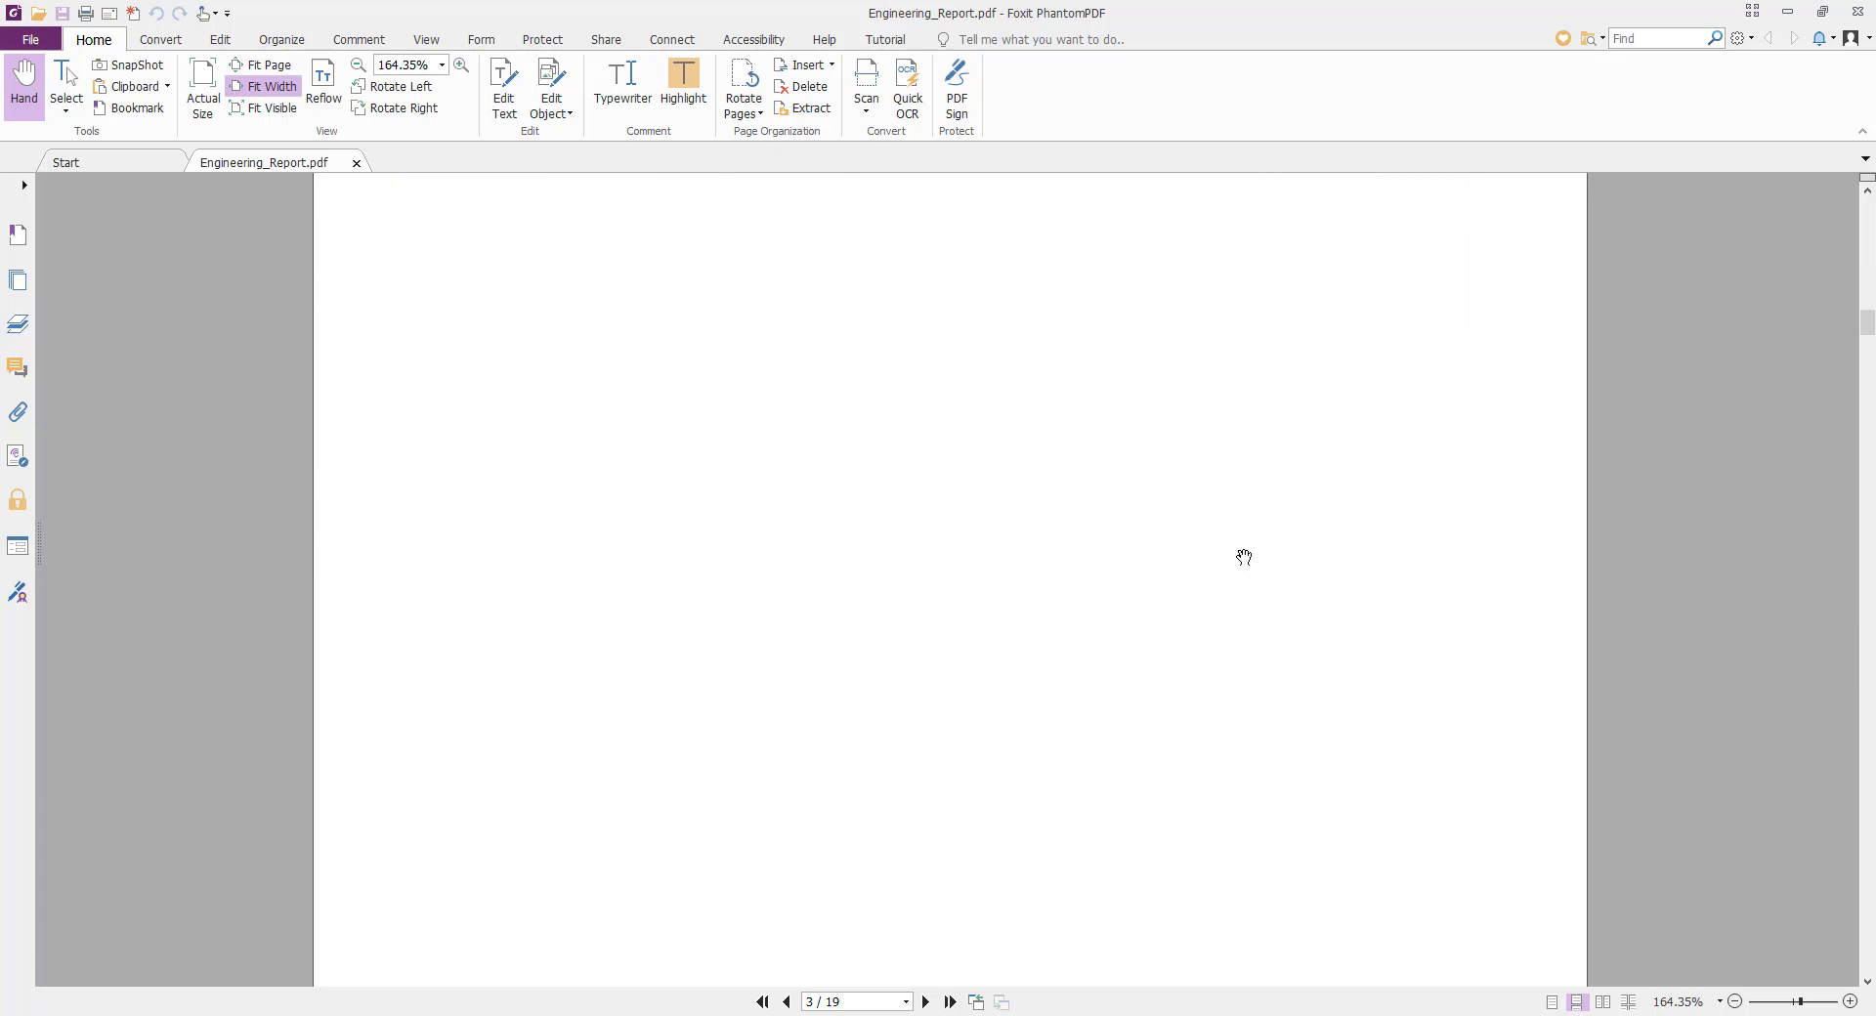
{"action": "scroll", "coordinate": [1241, 555], "scroll_direction": "down", "scroll_amount": 8}
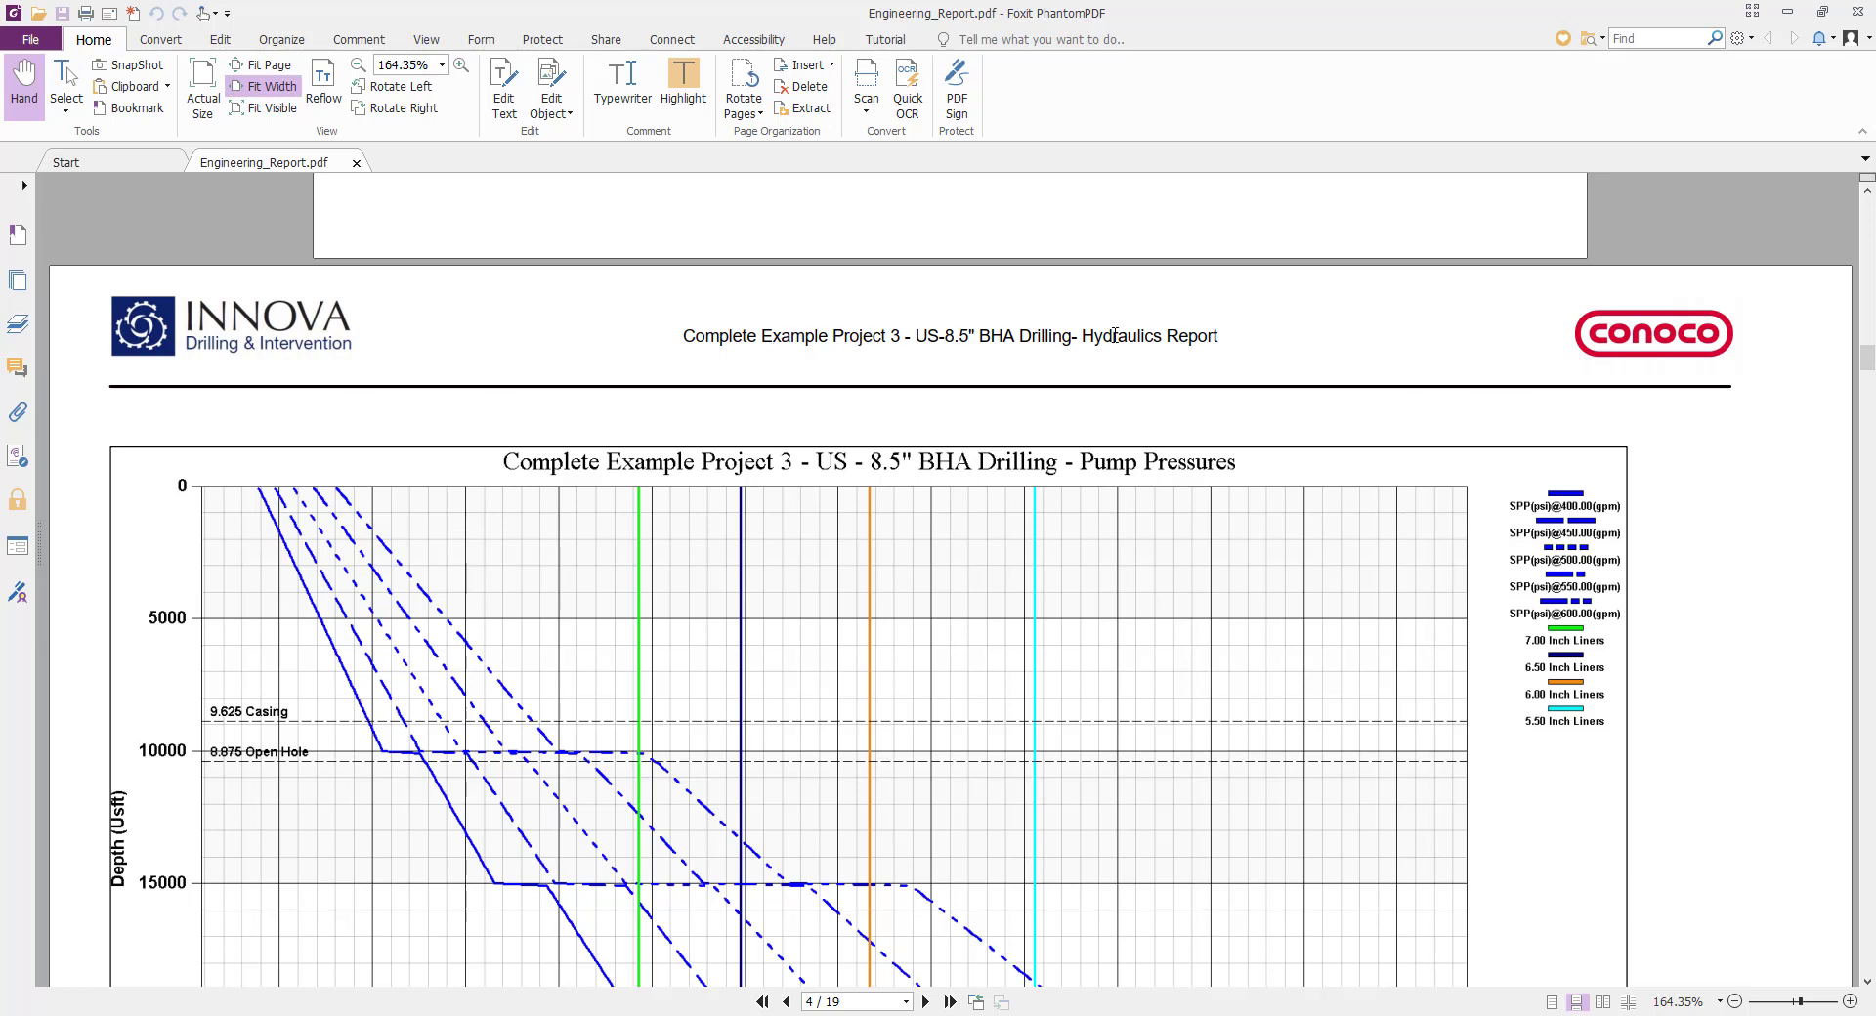
{"action": "scroll", "coordinate": [1065, 335], "scroll_direction": "down", "scroll_amount": 3}
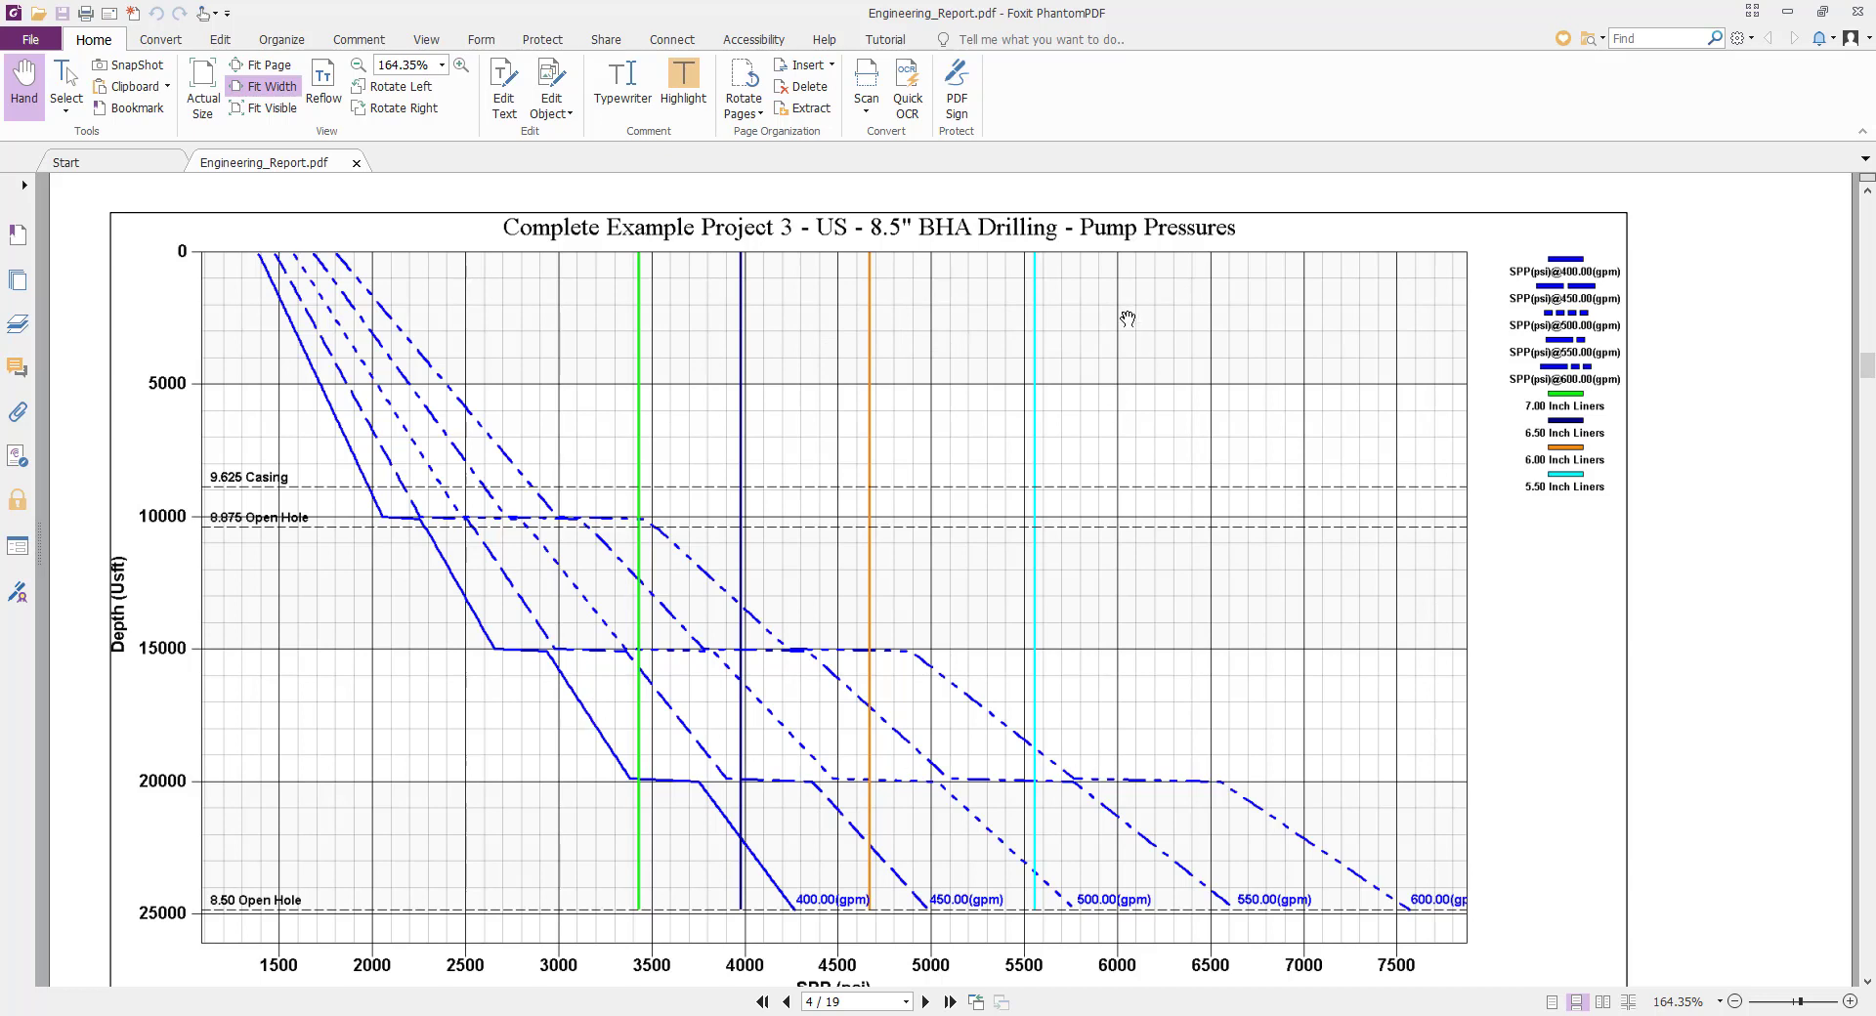
{"action": "scroll", "coordinate": [1128, 319], "scroll_direction": "down", "scroll_amount": 8}
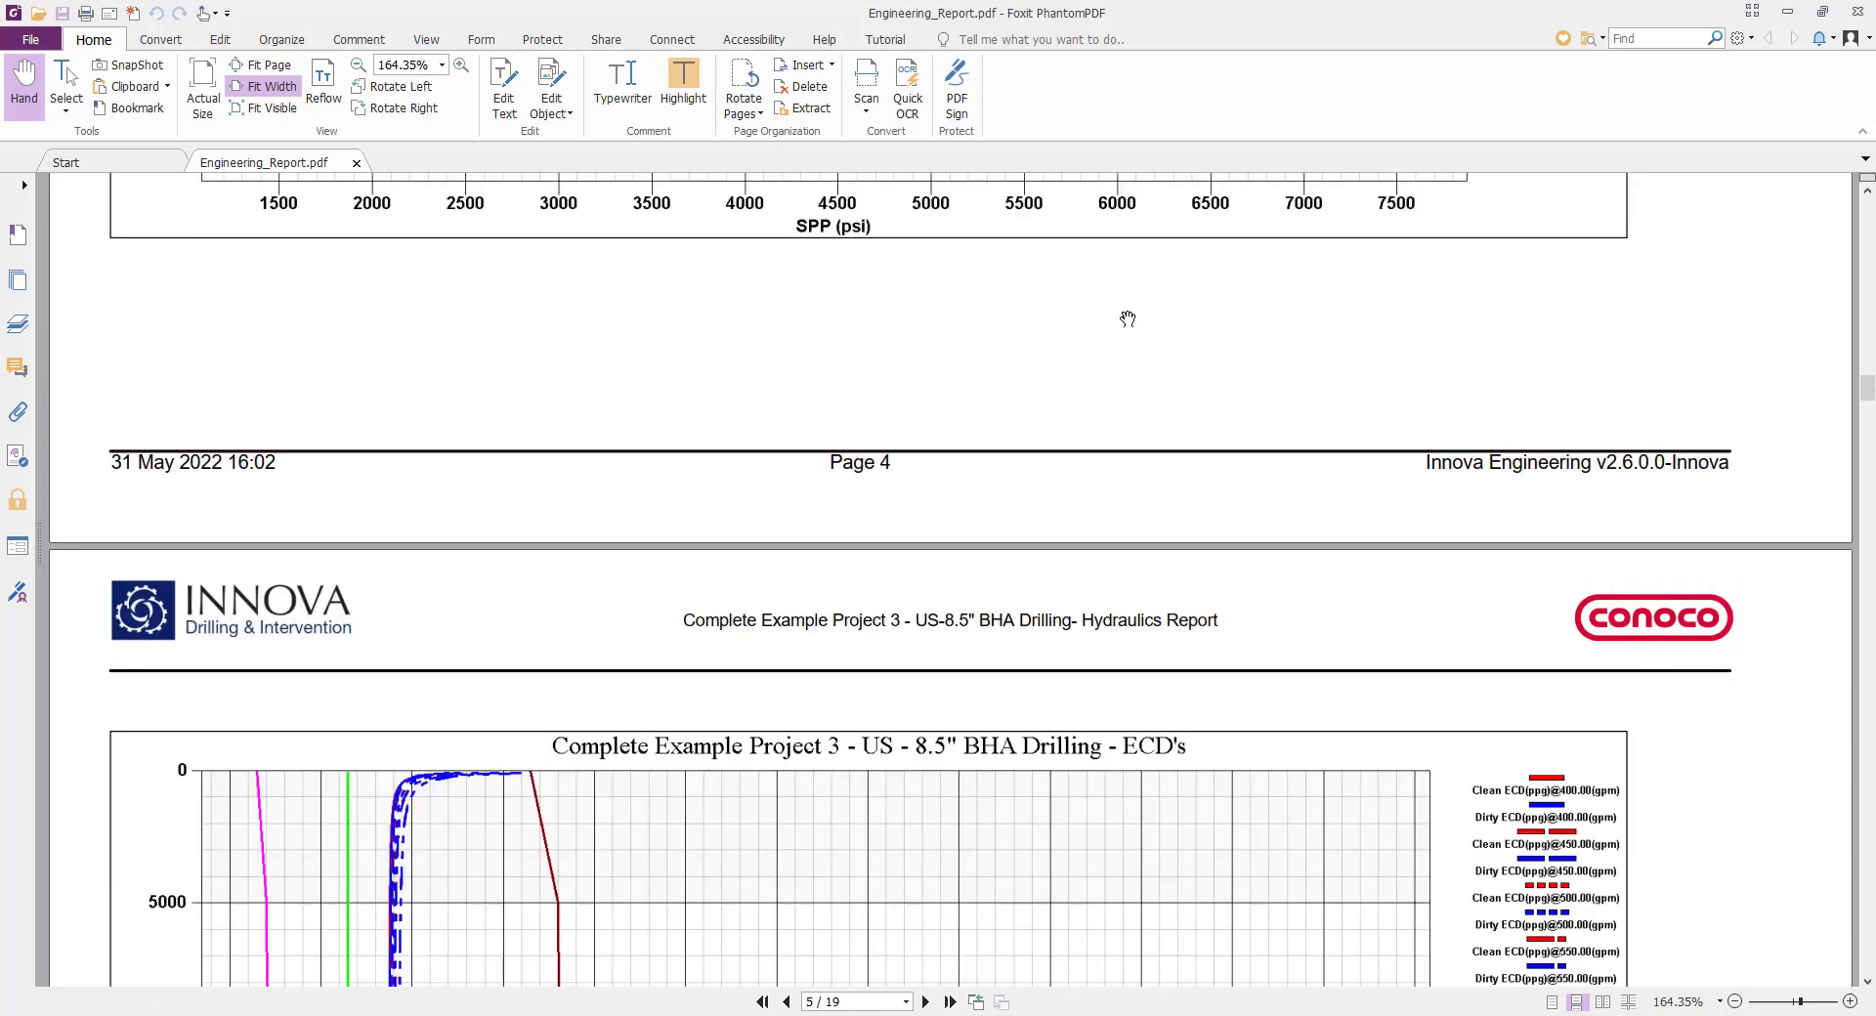
{"action": "scroll", "coordinate": [1128, 319], "scroll_direction": "down", "scroll_amount": 5}
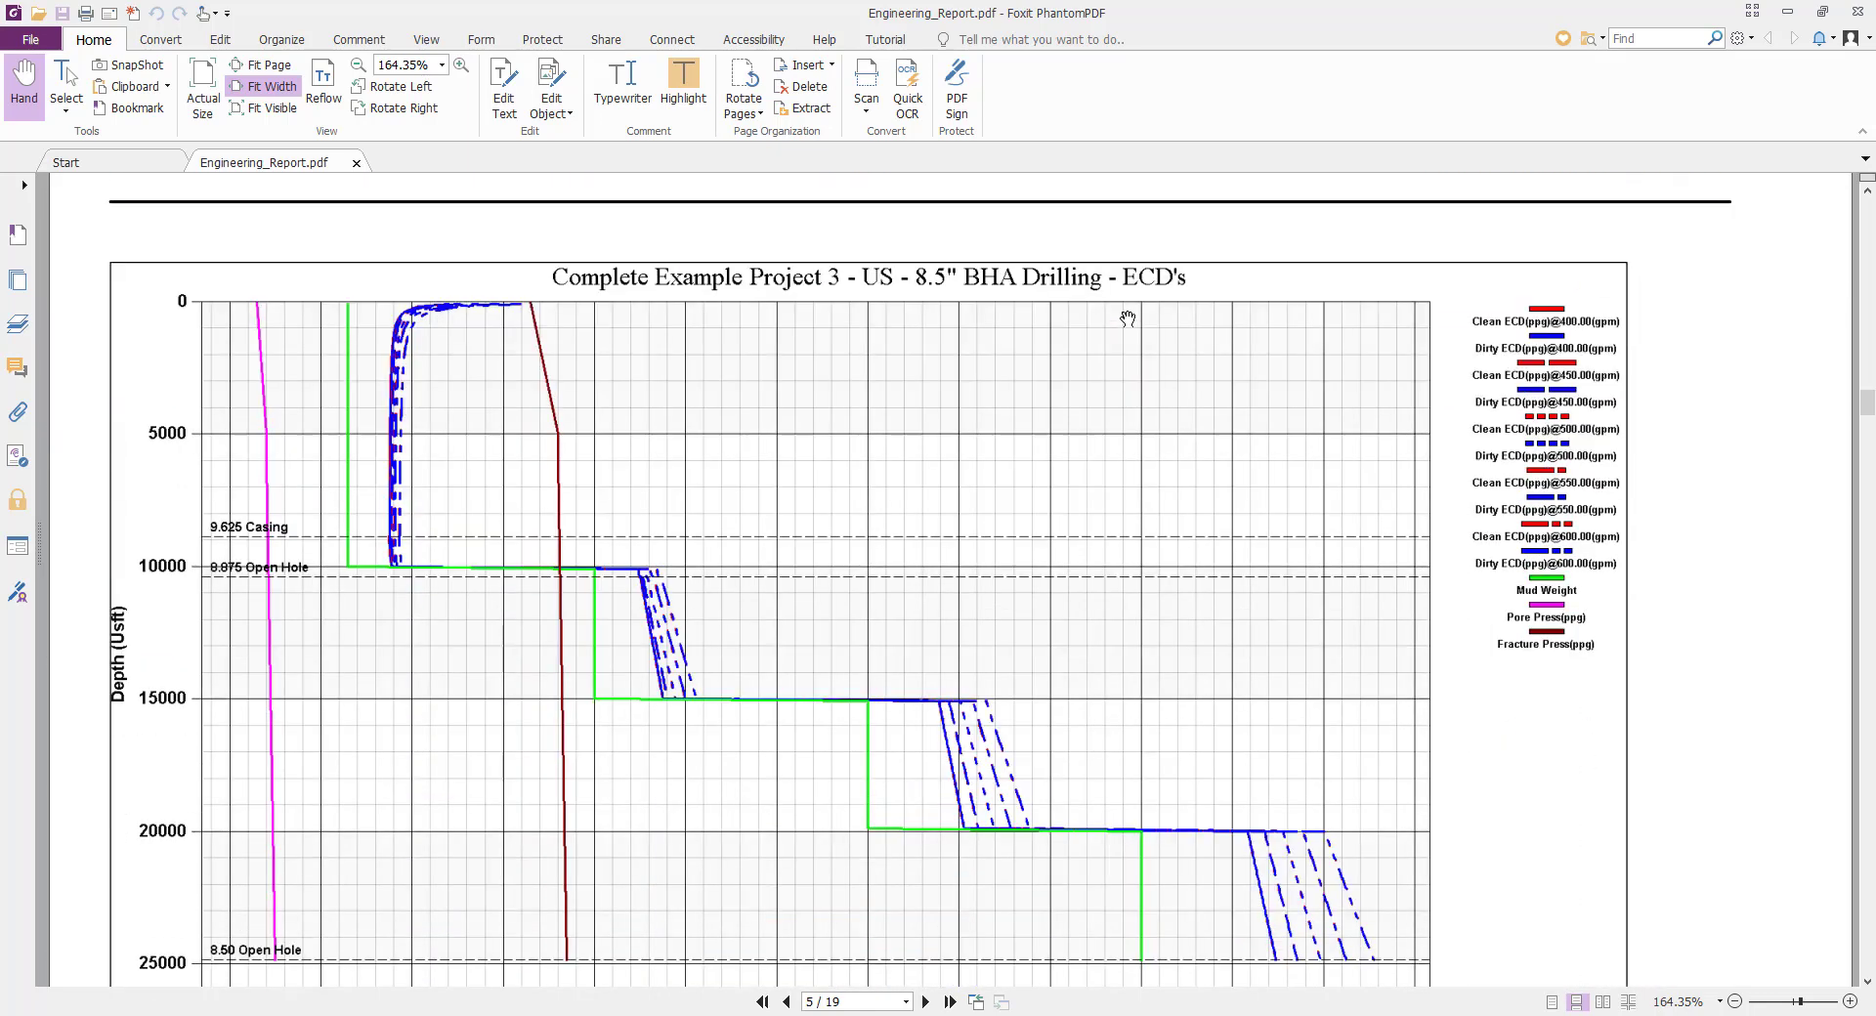
{"action": "scroll", "coordinate": [1128, 318], "scroll_direction": "down", "scroll_amount": 5}
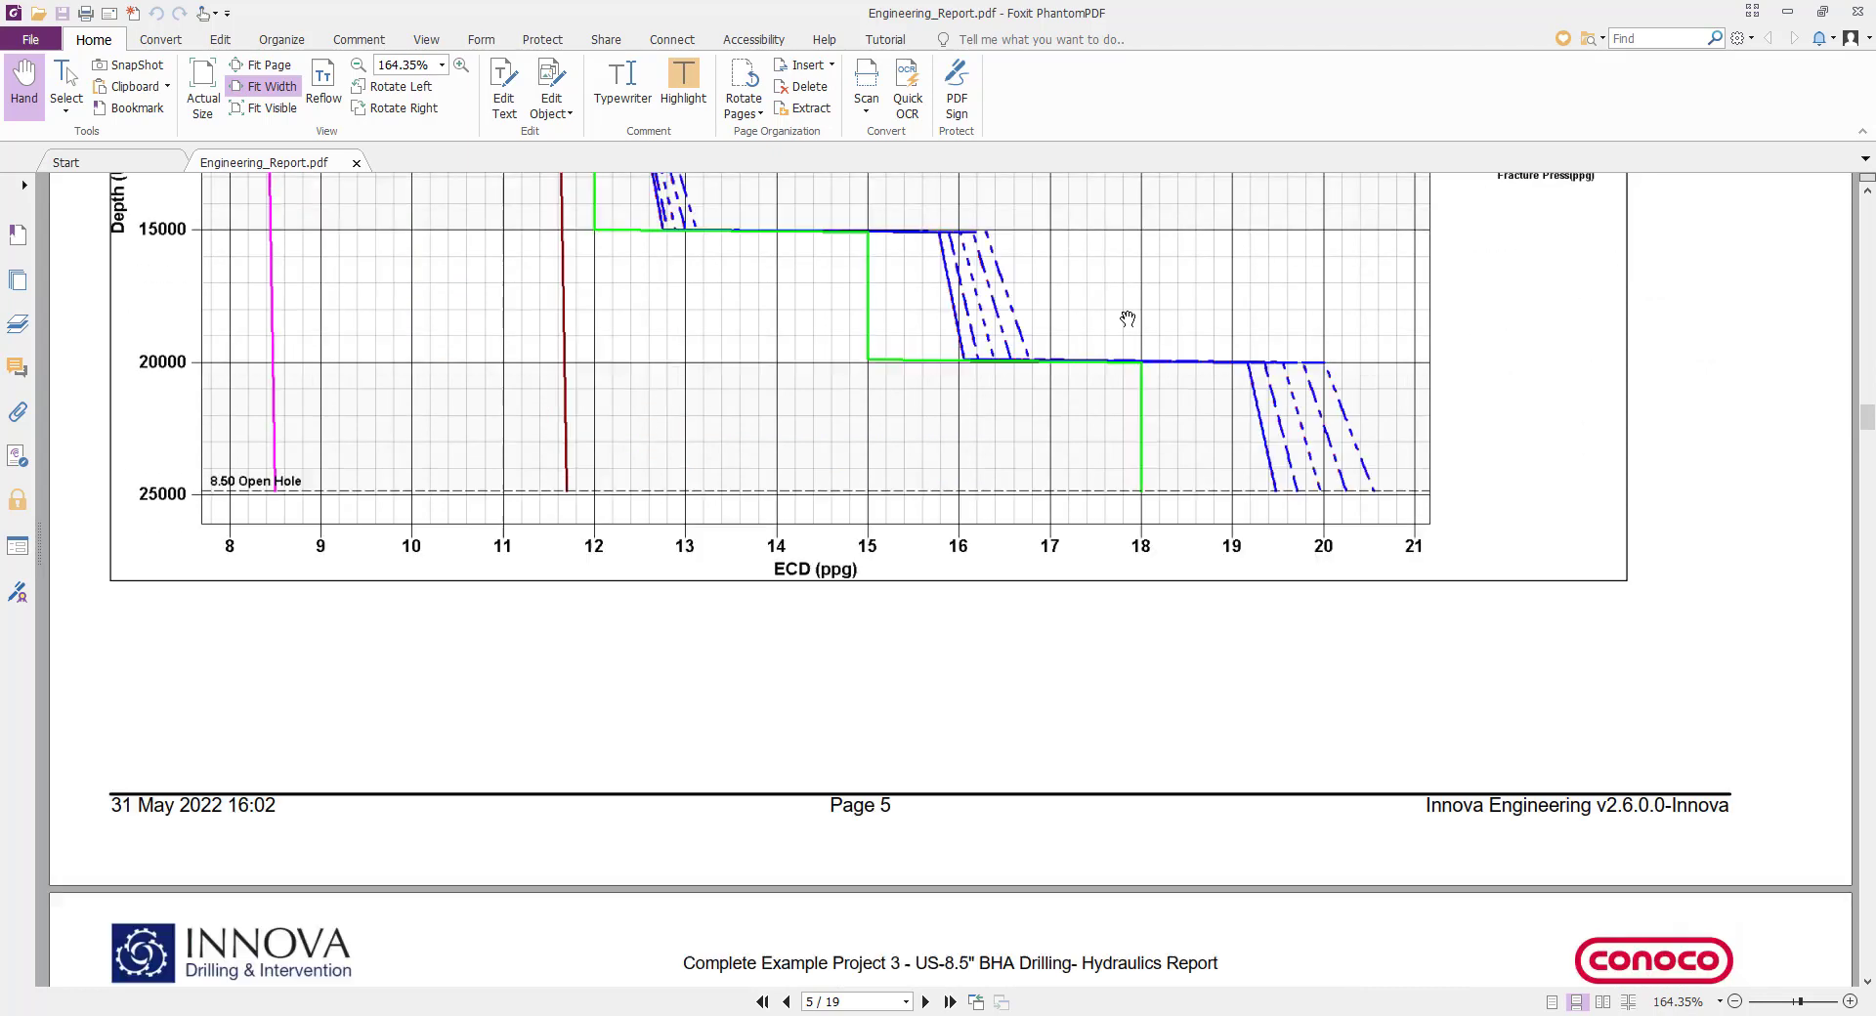
{"action": "scroll", "coordinate": [1127, 318], "scroll_direction": "down", "scroll_amount": 10}
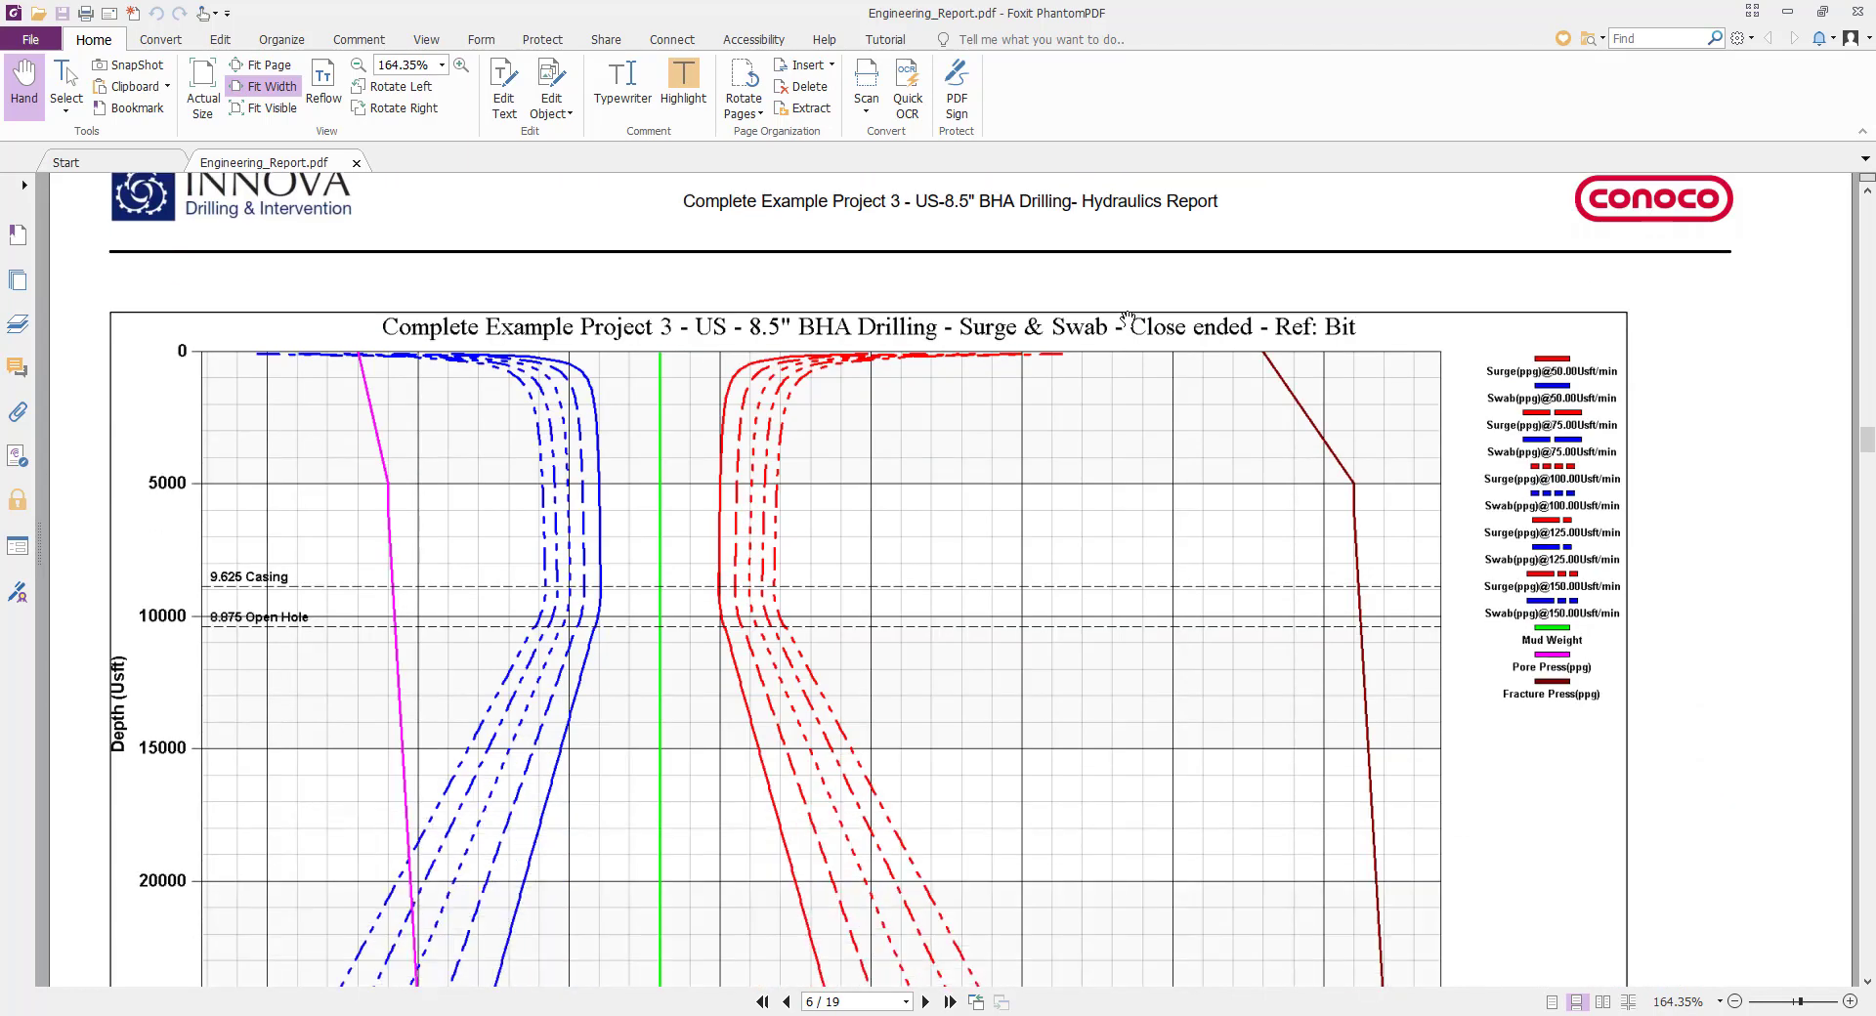
{"action": "scroll", "coordinate": [1127, 318], "scroll_direction": "down", "scroll_amount": 16}
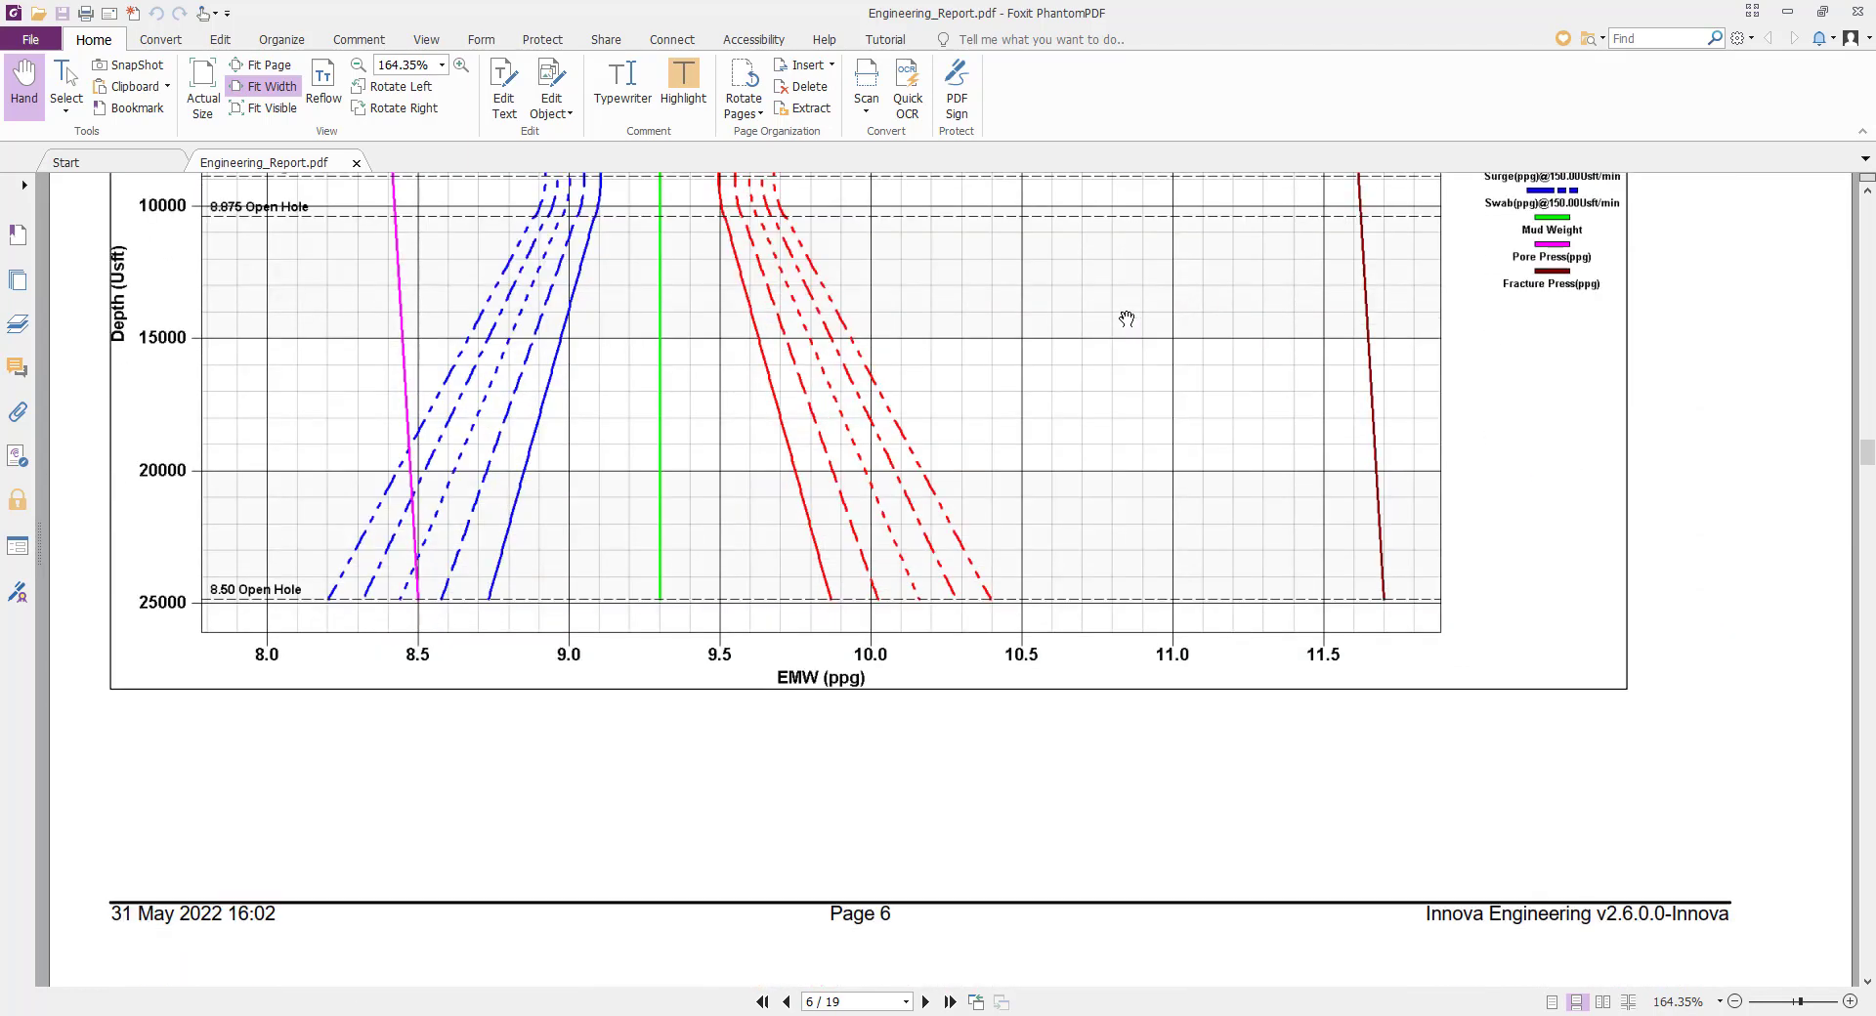
{"action": "scroll", "coordinate": [1127, 319], "scroll_direction": "down", "scroll_amount": 16}
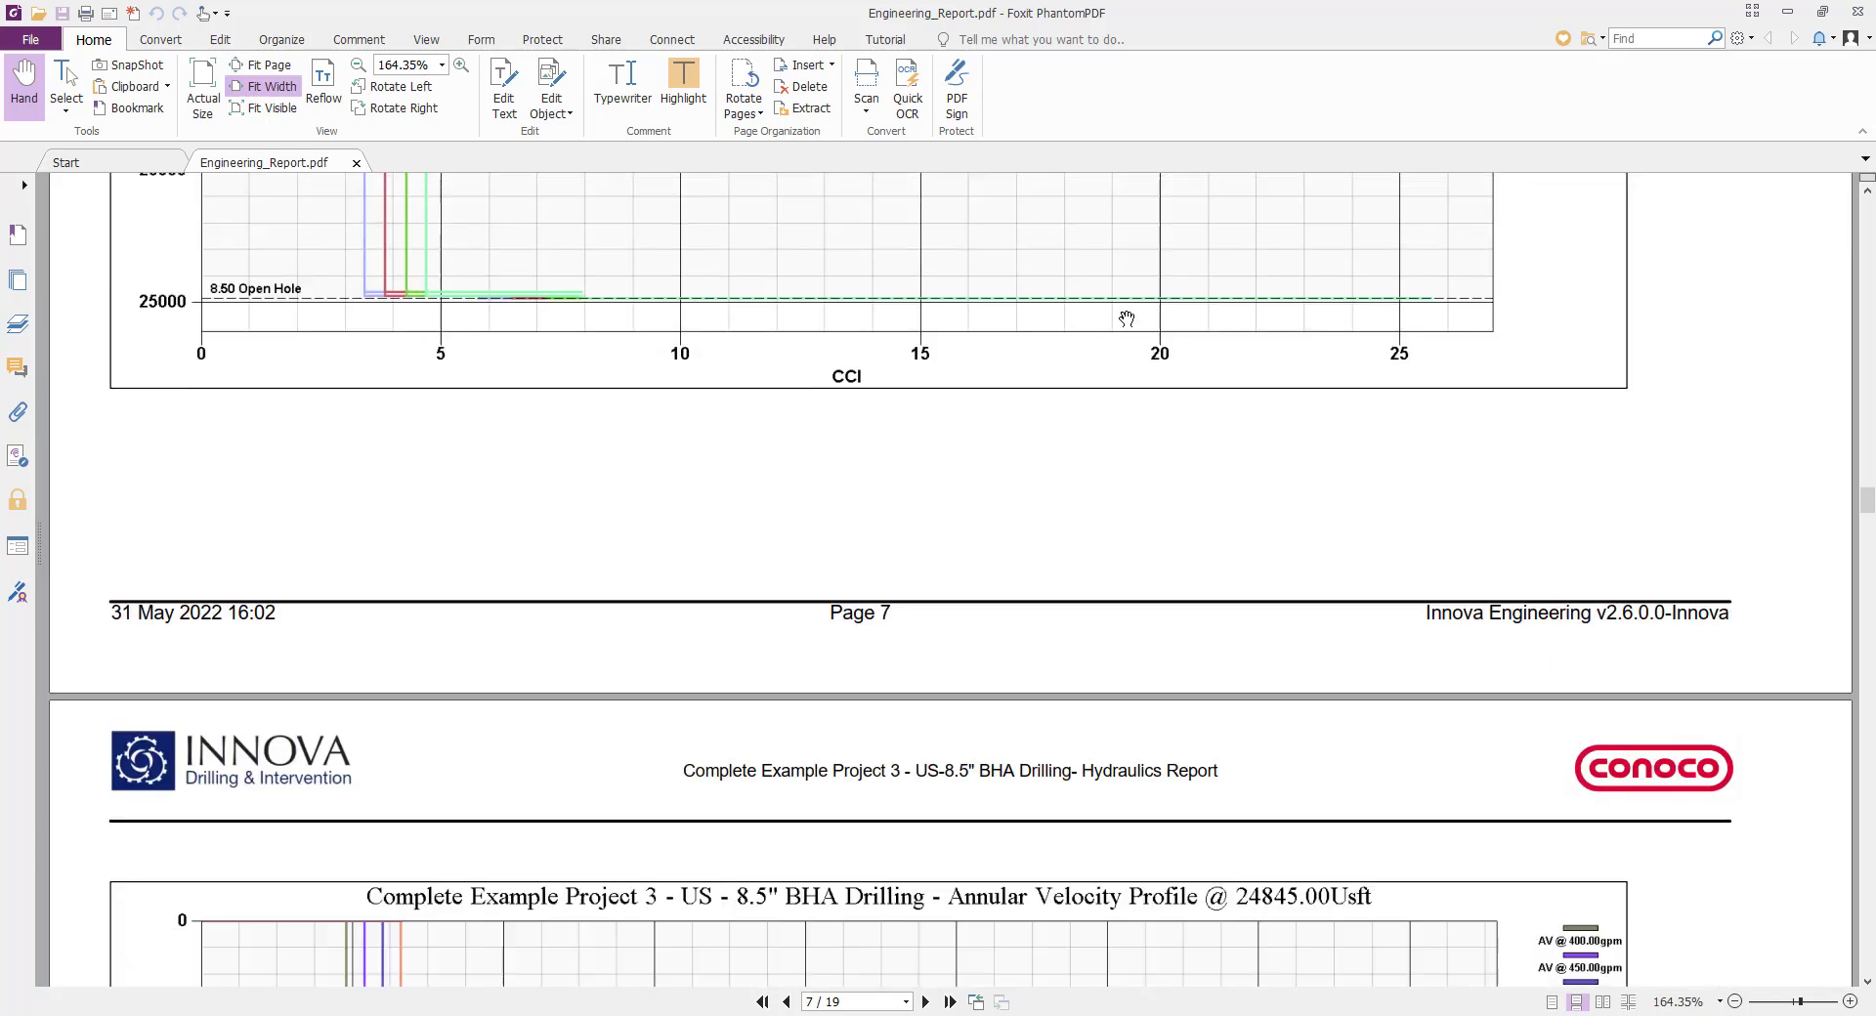
{"action": "scroll", "coordinate": [1126, 319], "scroll_direction": "down", "scroll_amount": 16}
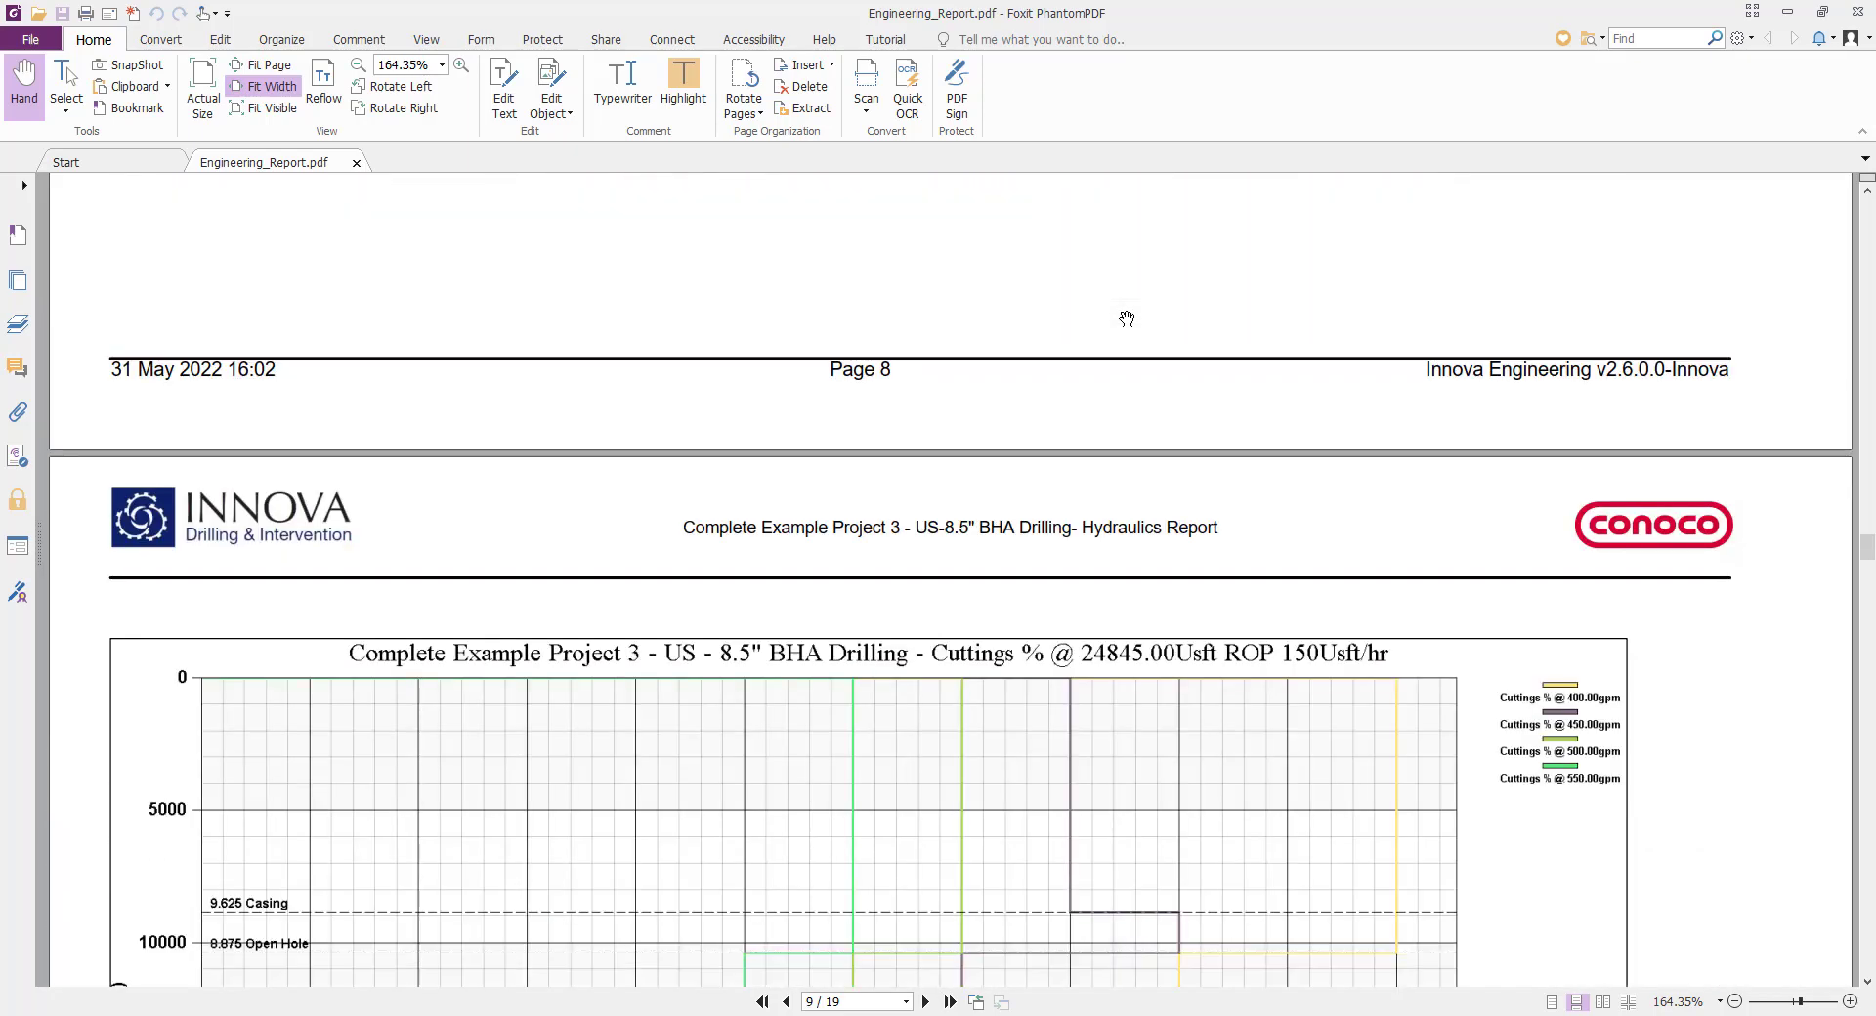
Look through the Actual Surveys tables up to the last page of the report.
{"action": "scroll", "coordinate": [1127, 319], "scroll_direction": "down", "scroll_amount": 1}
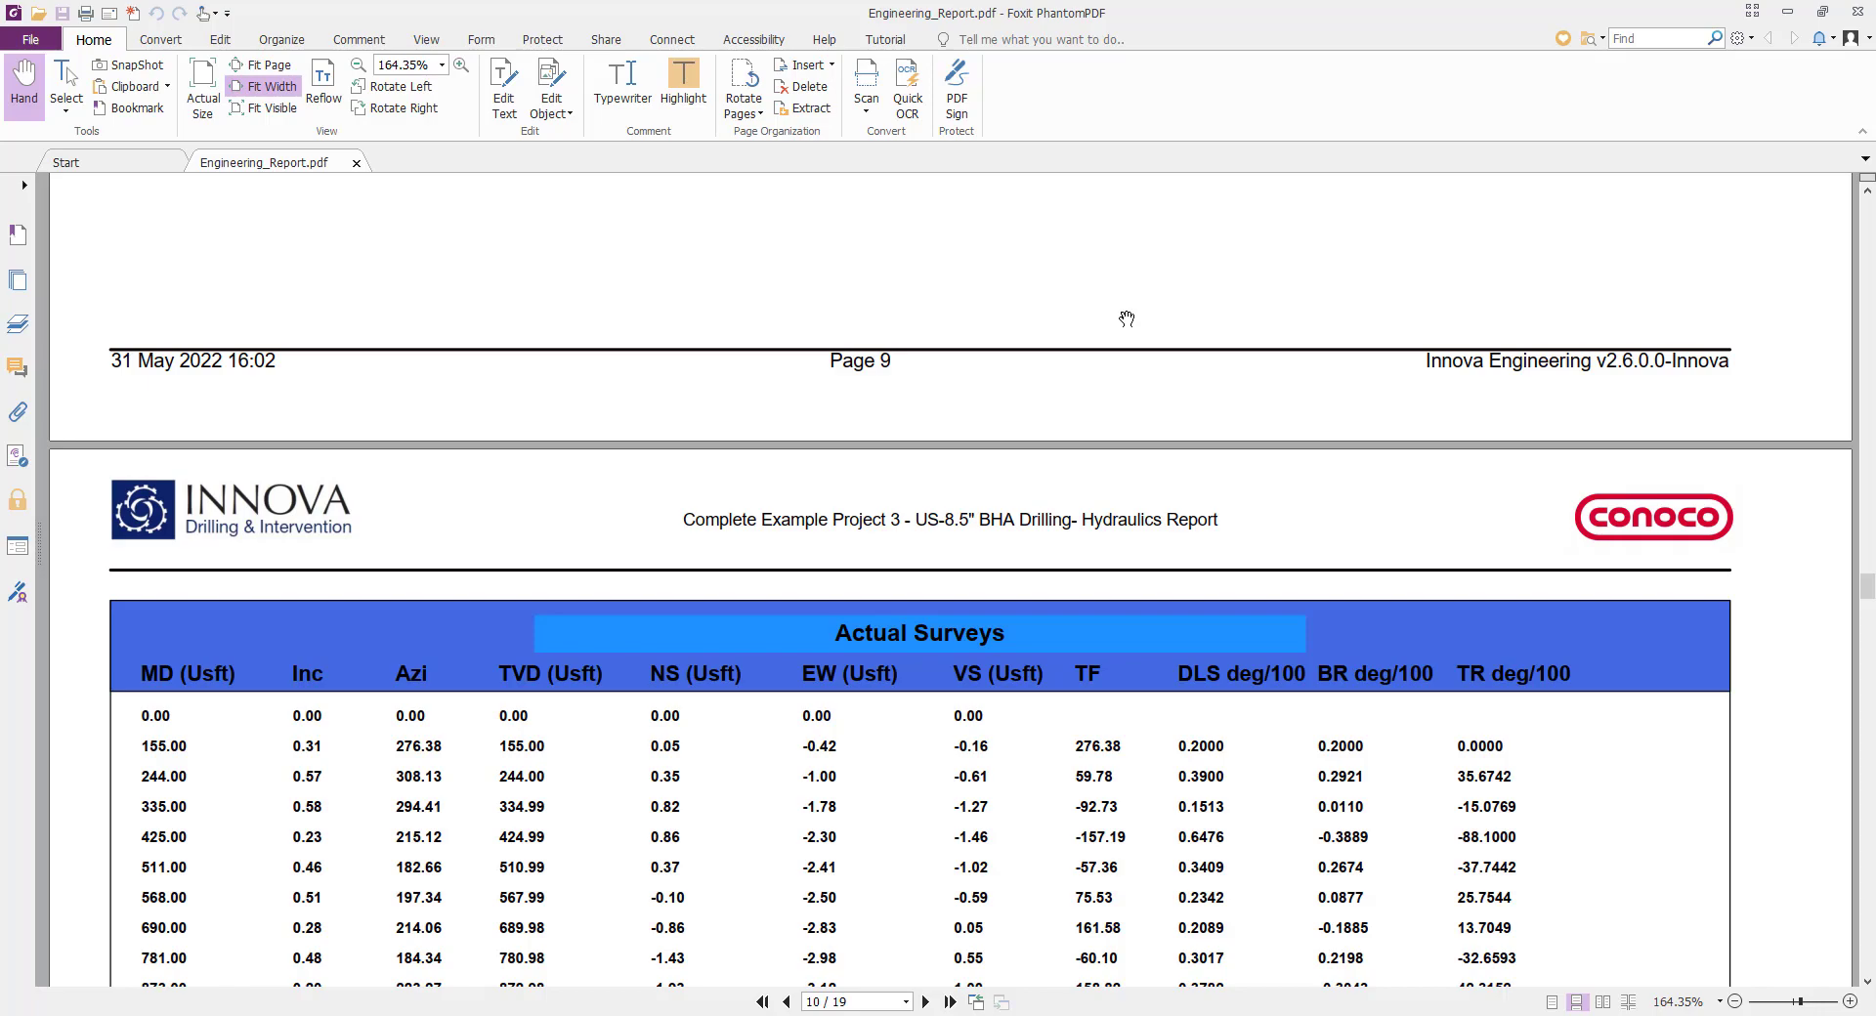
{"action": "scroll", "coordinate": [1126, 318], "scroll_direction": "down", "scroll_amount": 15}
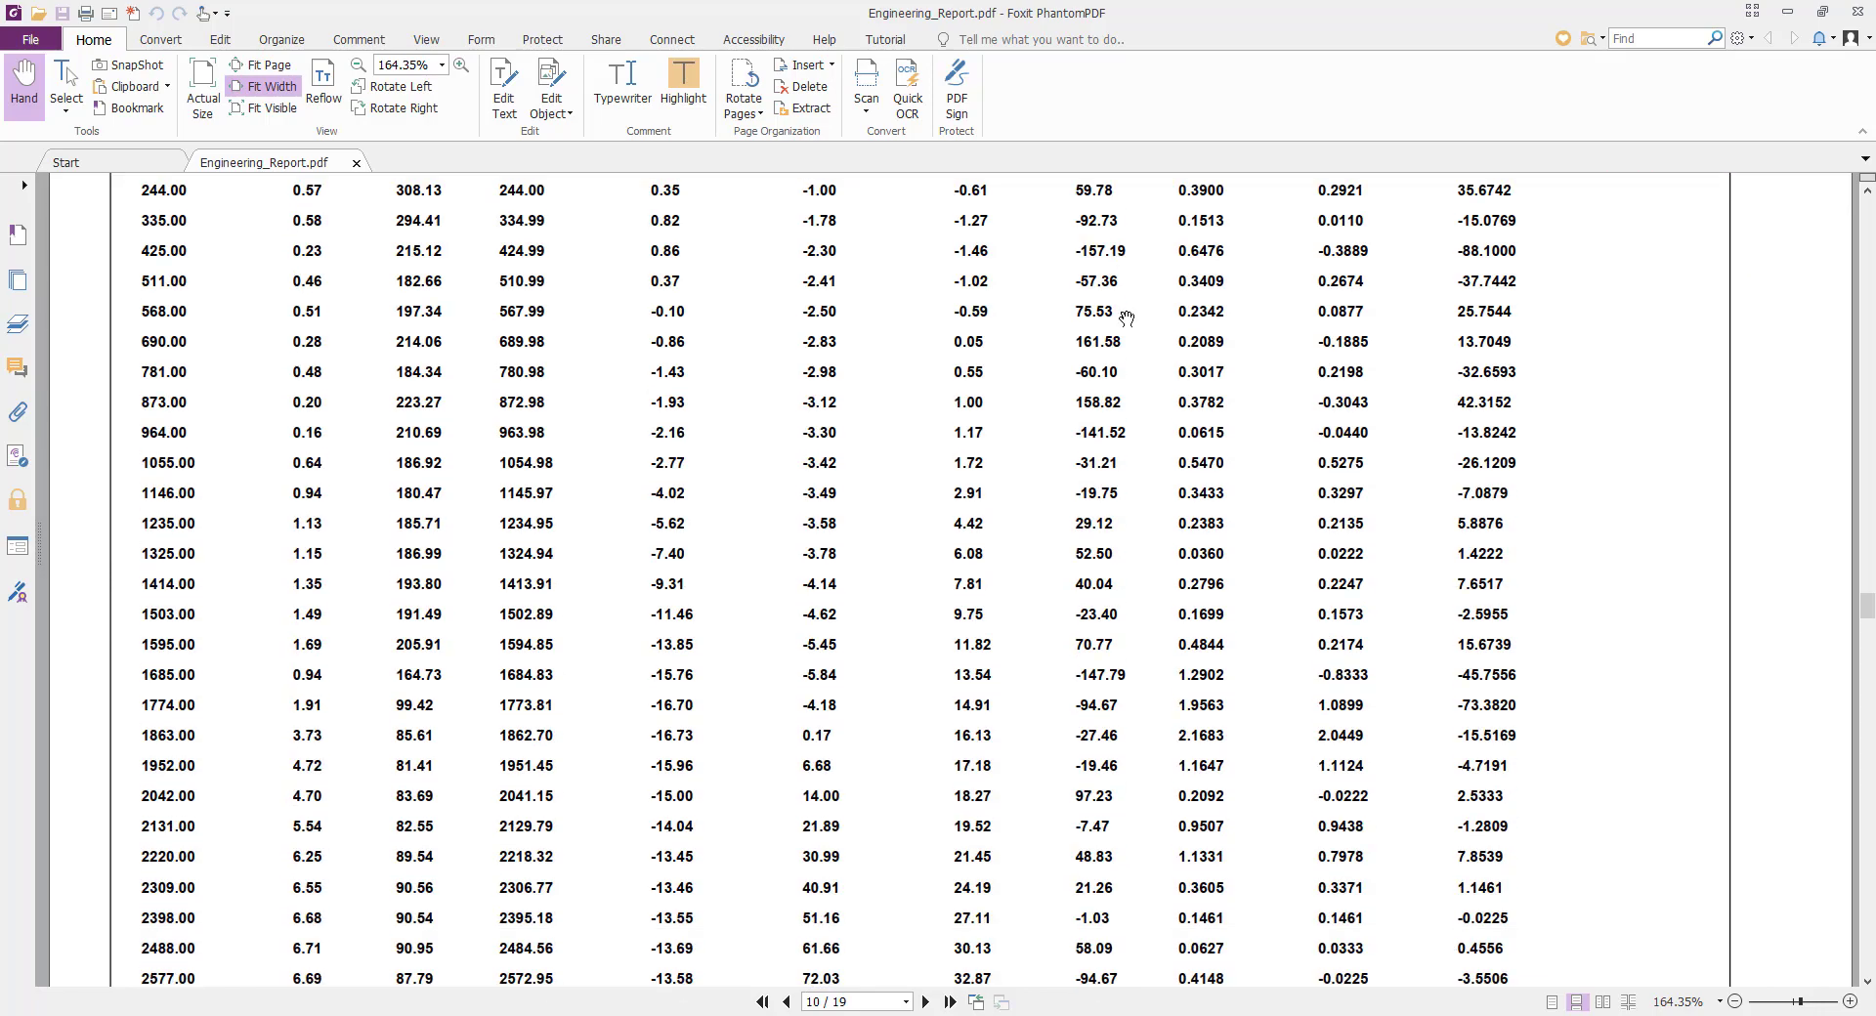
{"action": "scroll", "coordinate": [1127, 319], "scroll_direction": "down", "scroll_amount": 20}
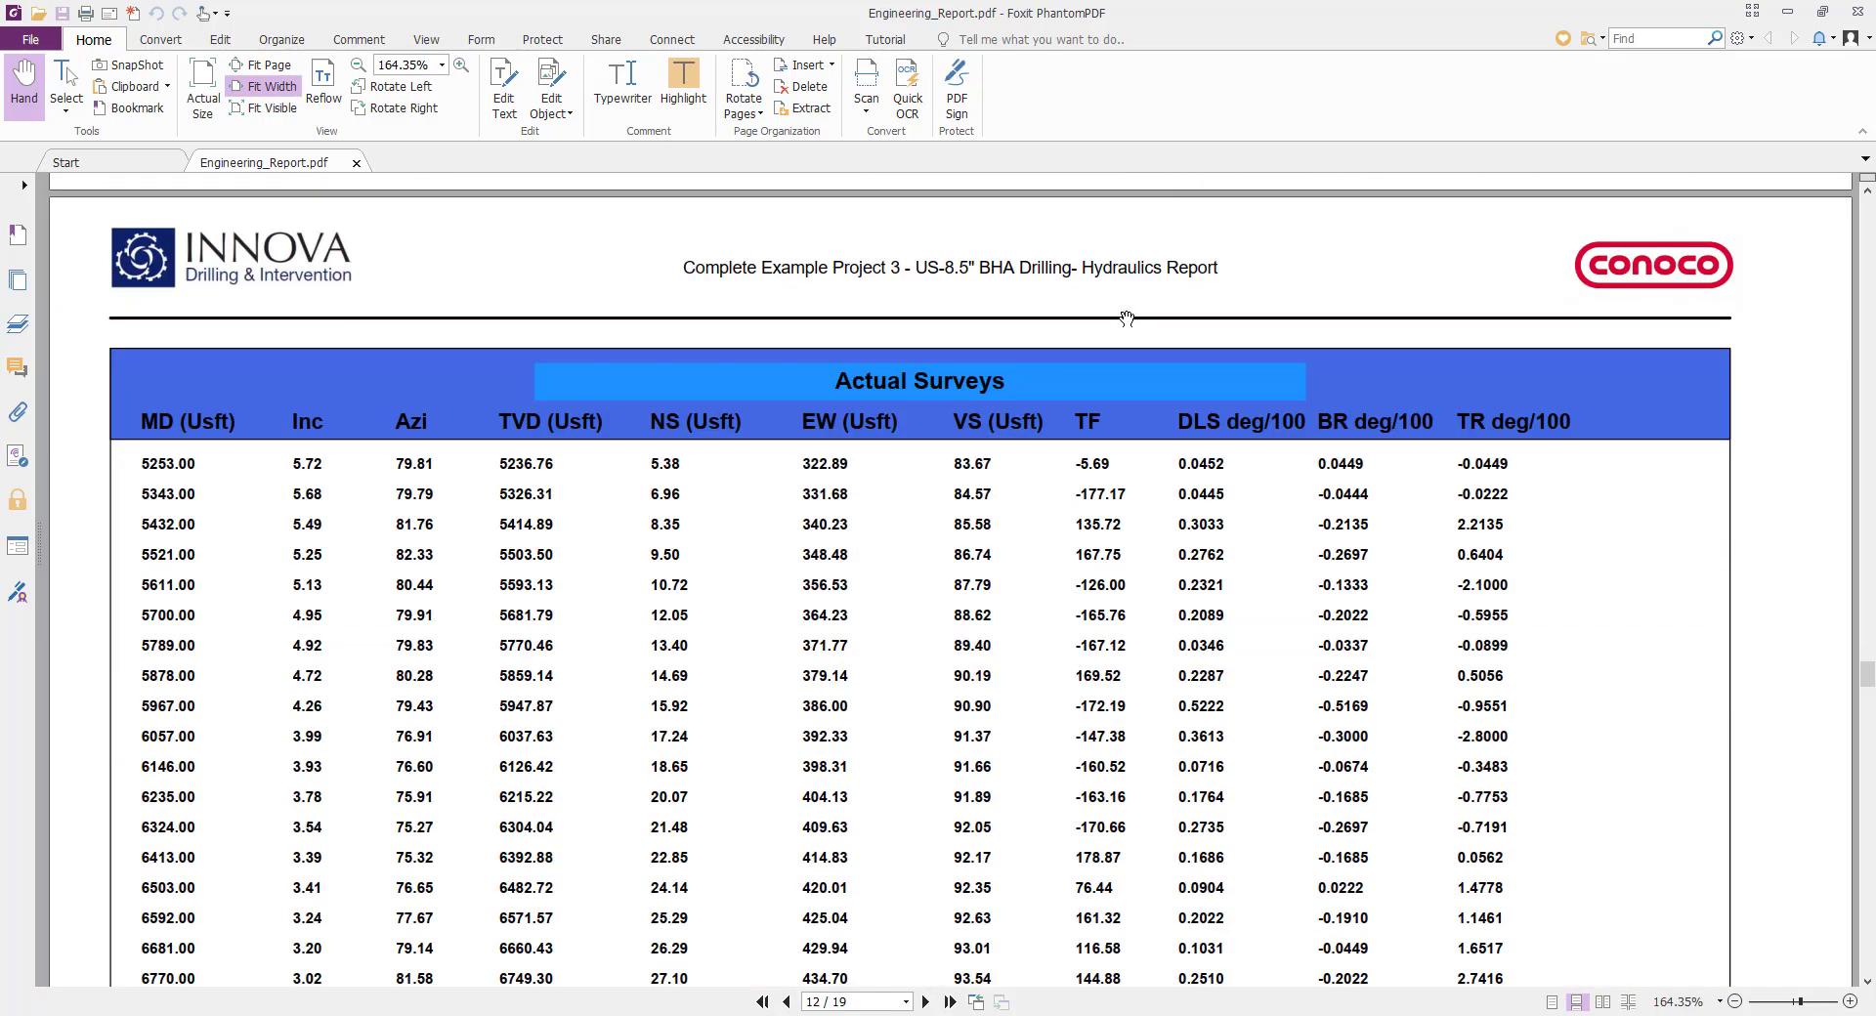
{"action": "scroll", "coordinate": [1127, 319], "scroll_direction": "down", "scroll_amount": 20}
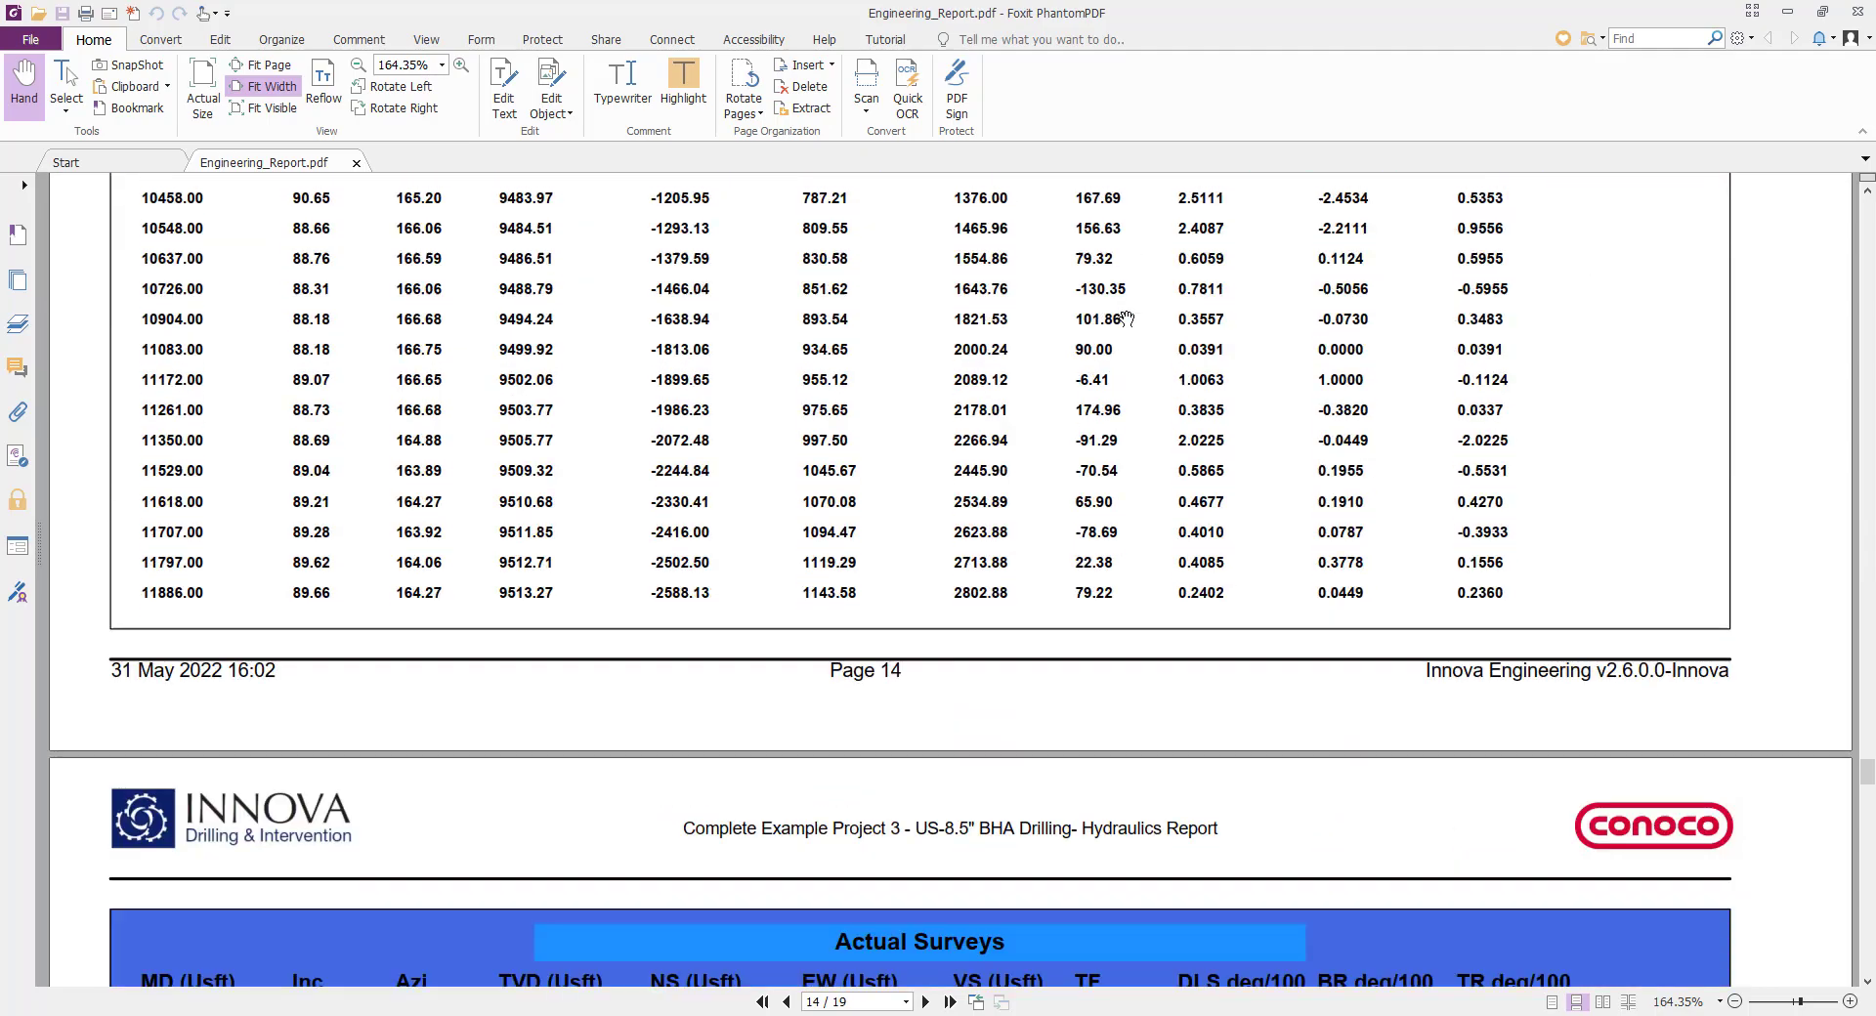
{"action": "scroll", "coordinate": [1127, 319], "scroll_direction": "down", "scroll_amount": 20}
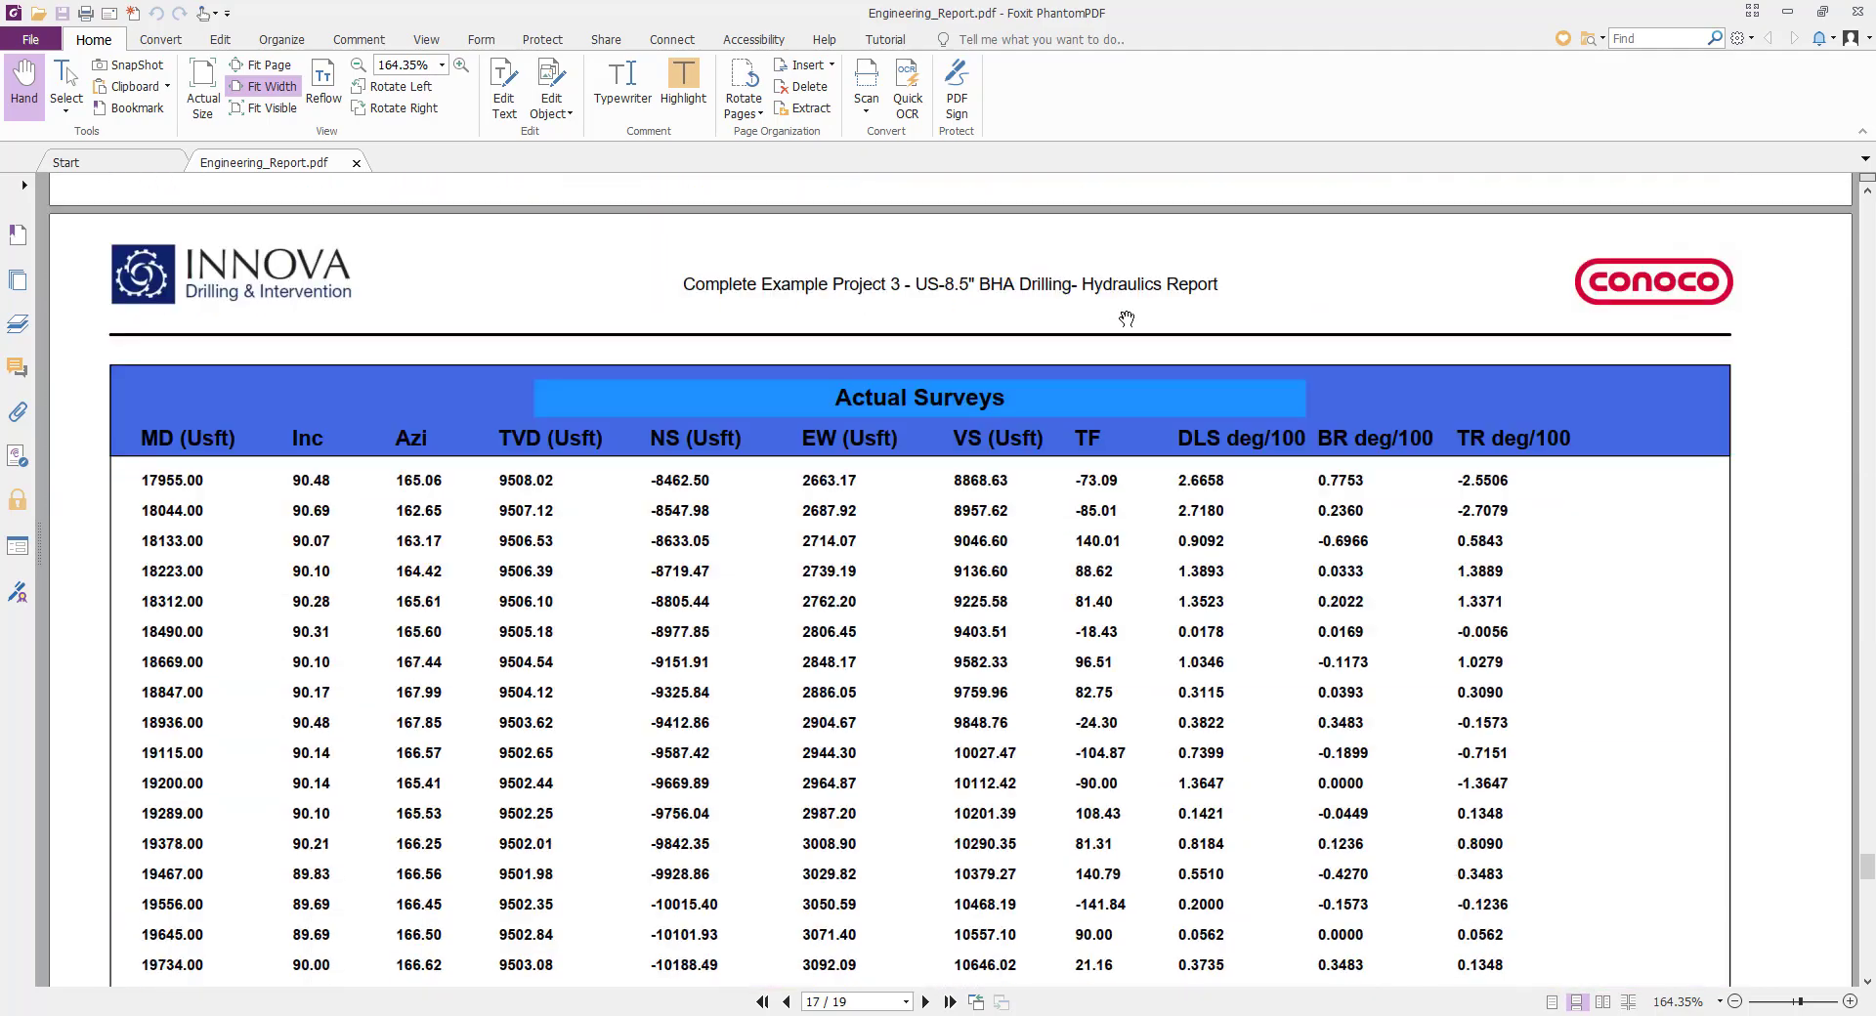
{"action": "scroll", "coordinate": [1126, 319], "scroll_direction": "down", "scroll_amount": 20}
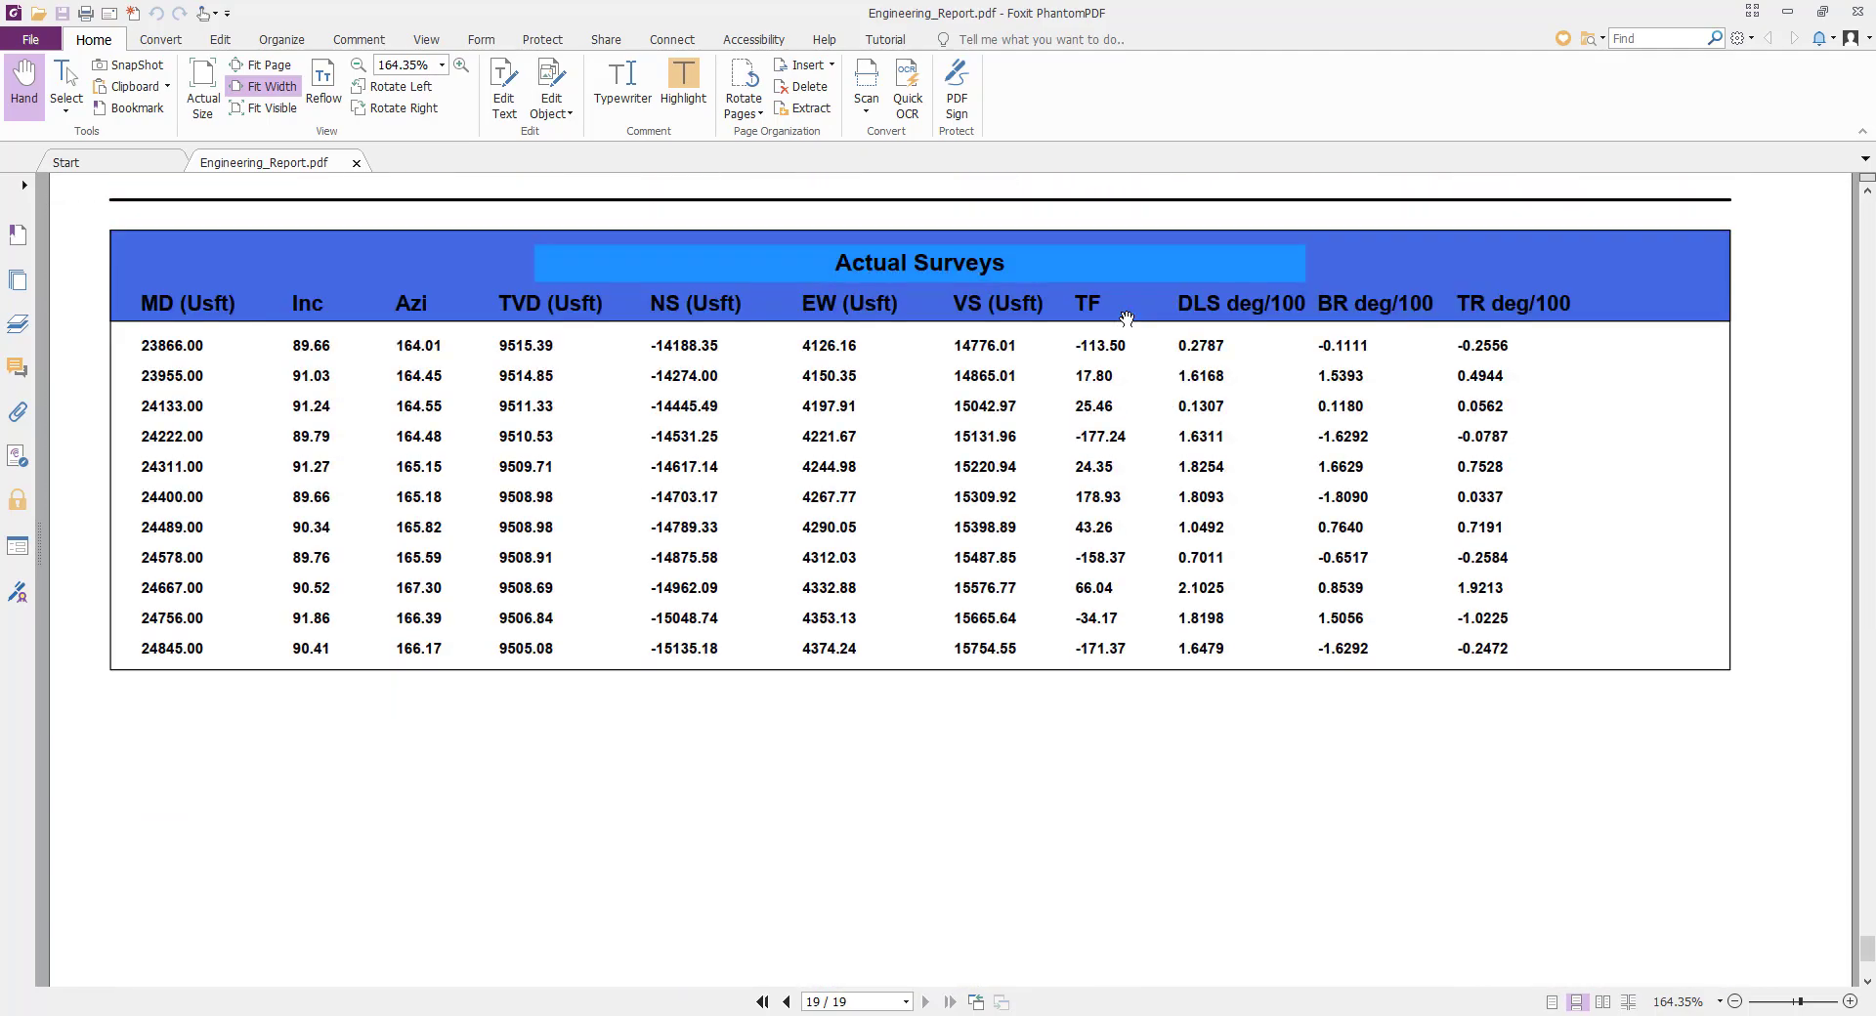